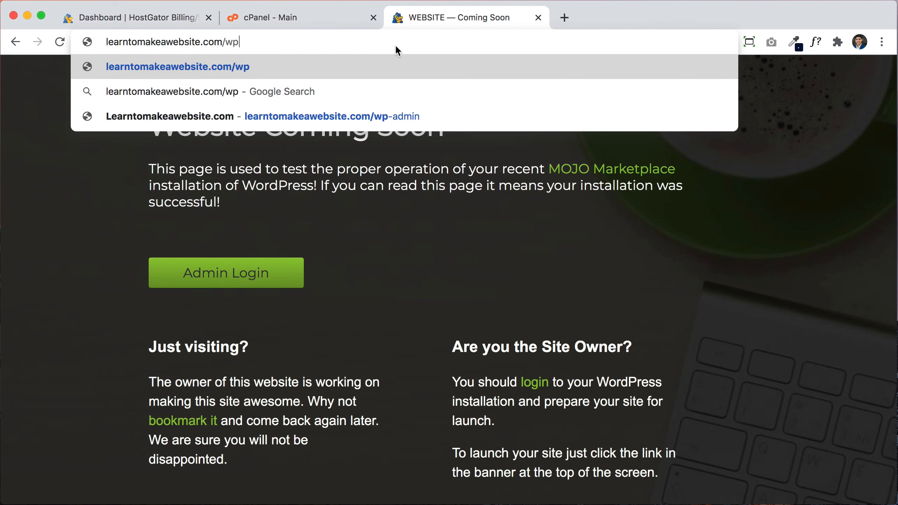
# Step: Log in at /wp-admin as admin with the password copied from cPanel's Installation Details
pyautogui.write('-admin')
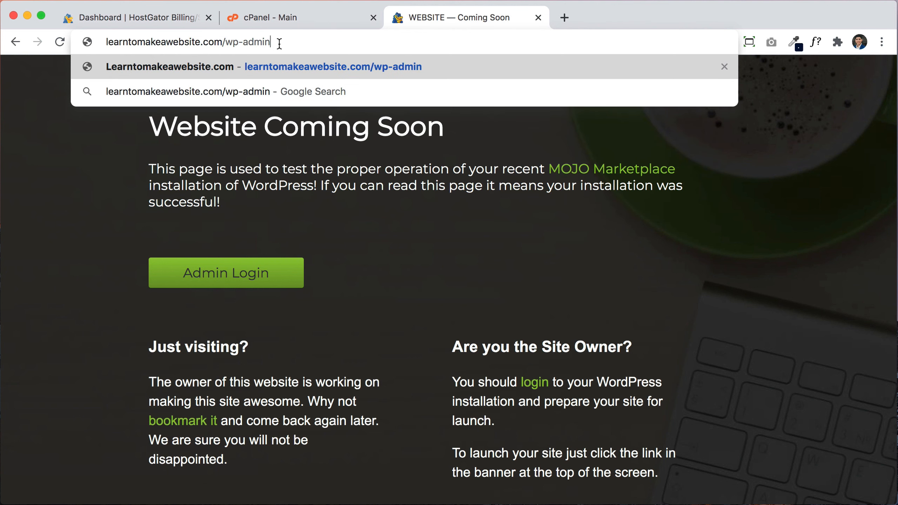
pyautogui.press('Return')
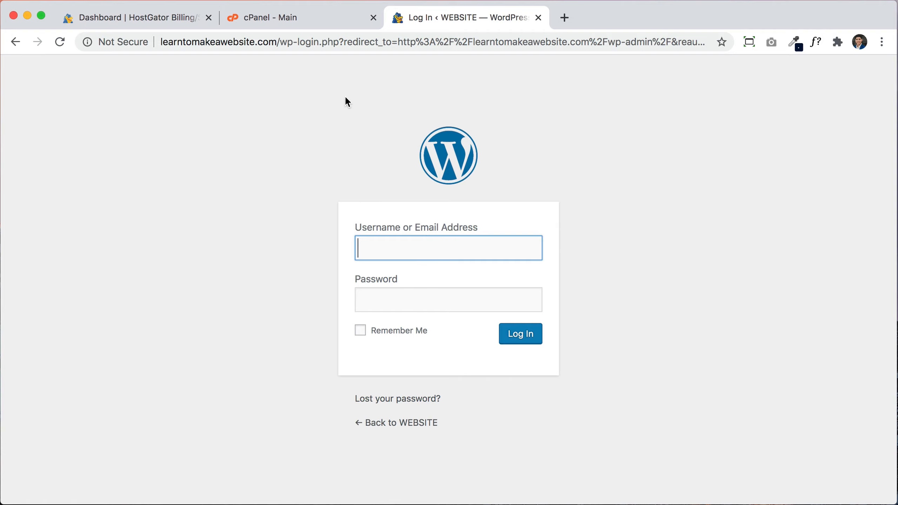
pyautogui.write('admin')
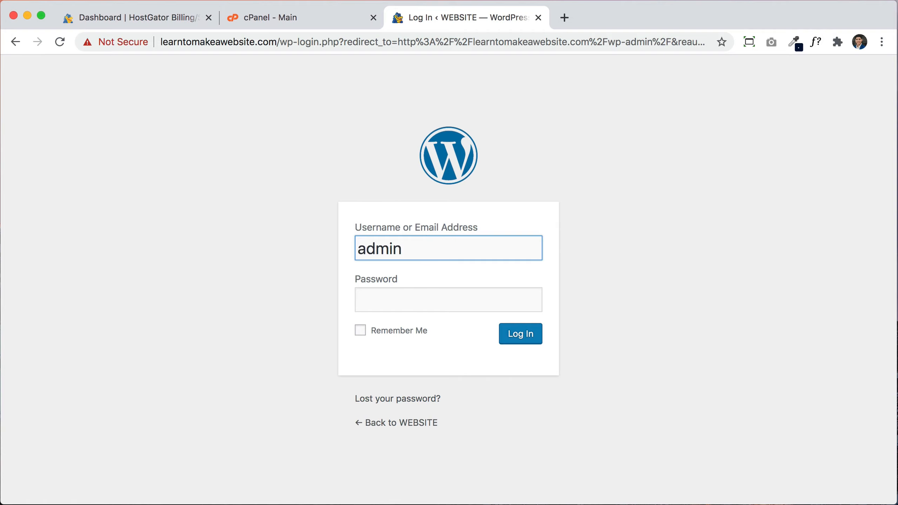
pyautogui.click(267, 17)
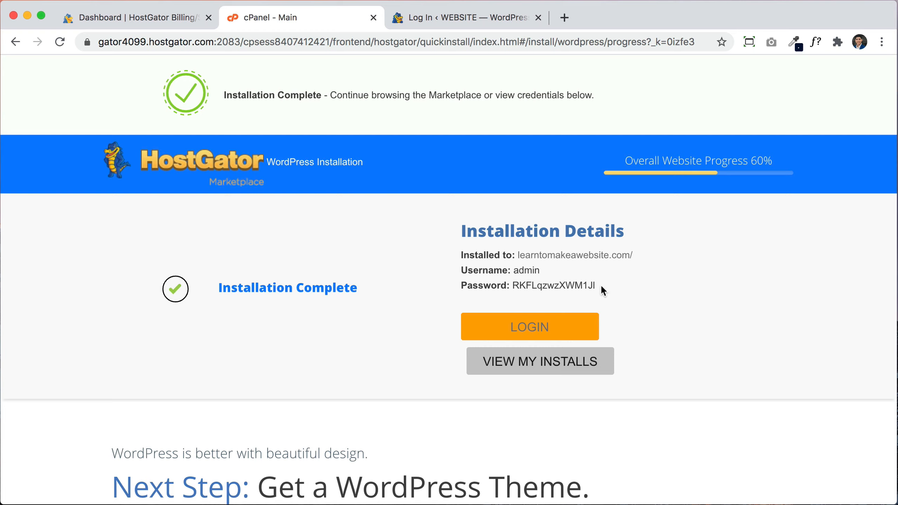
pyautogui.moveTo(600, 284); pyautogui.dragTo(512, 287)
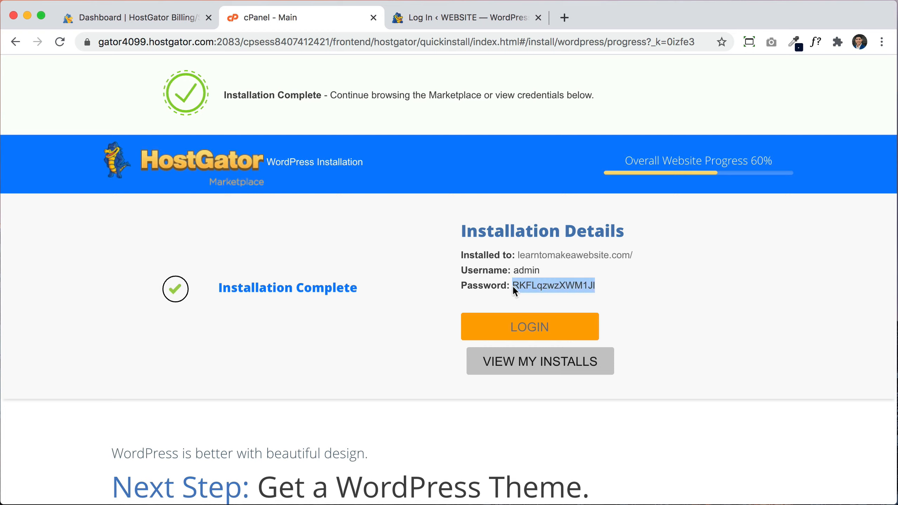
pyautogui.click(432, 18)
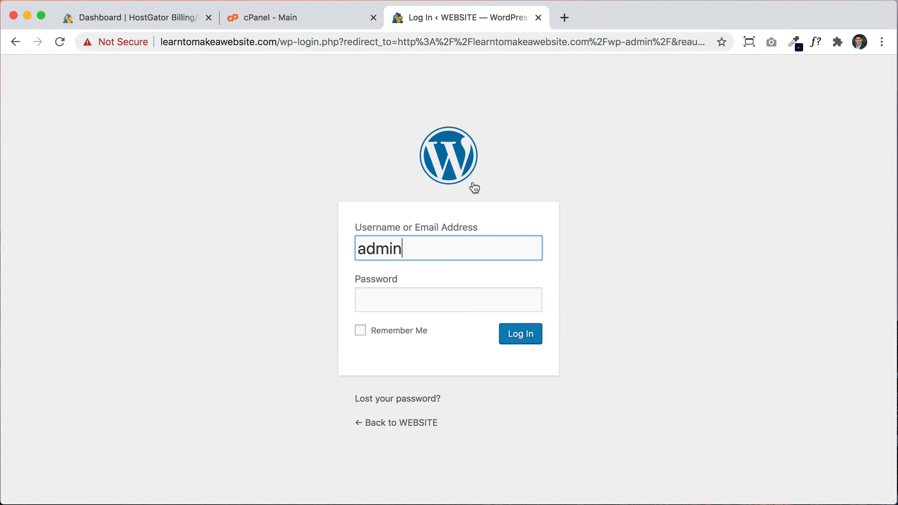
pyautogui.click(467, 303)
pyautogui.press('super+v')
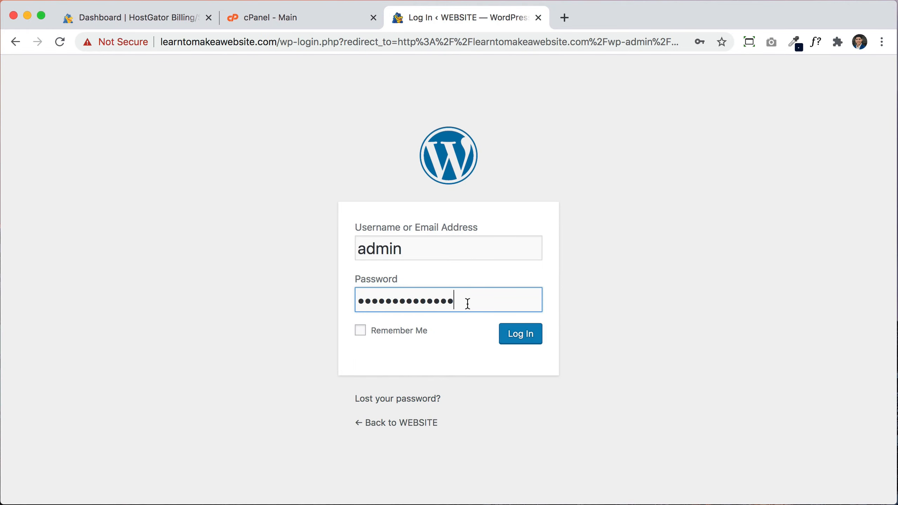
pyautogui.press('Return')
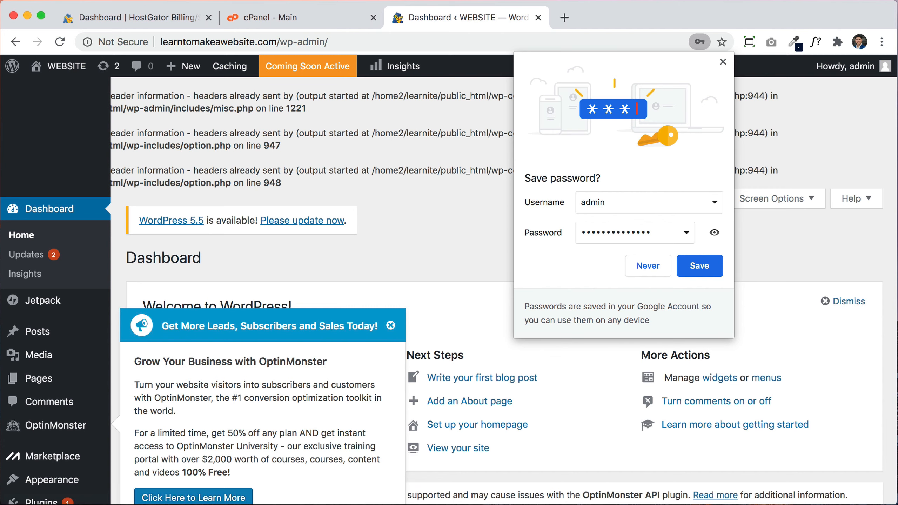
# Step: Save the login in Chrome and visit the live site's Hello world! front page
pyautogui.click(697, 267)
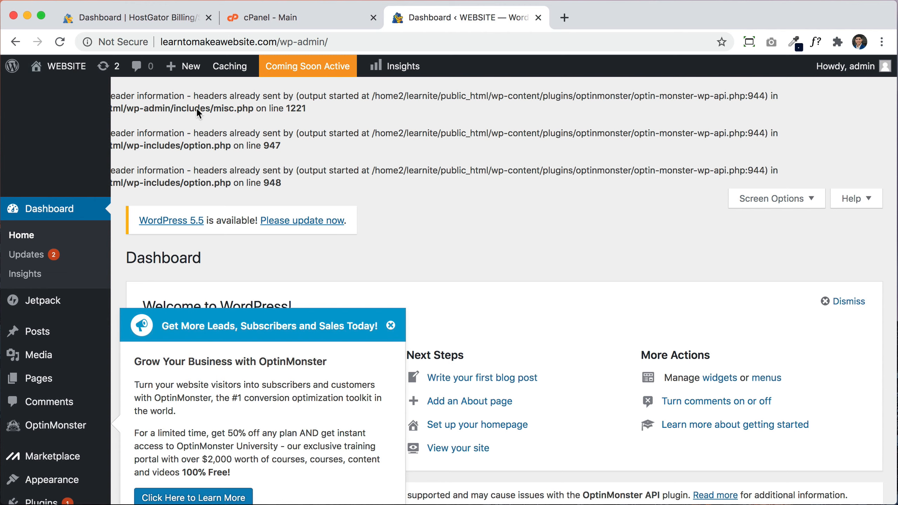
pyautogui.click(64, 73)
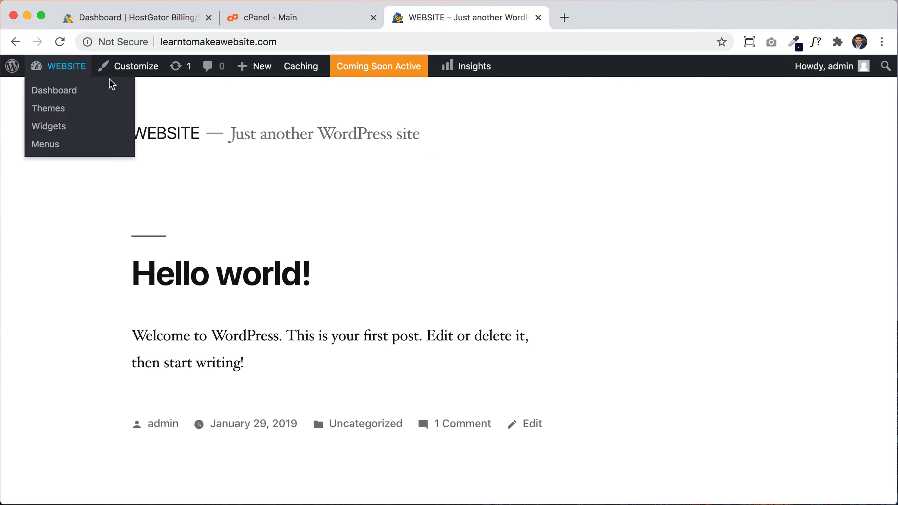
# Step: Scroll through the live front page, then return to the Dashboard via the WEBSITE link
pyautogui.scroll(-15, 639, 243)
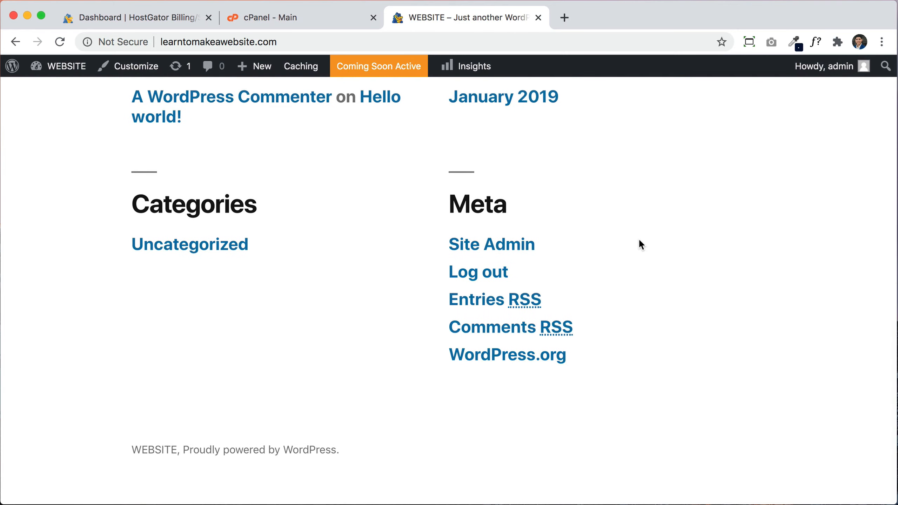
pyautogui.scroll(10, 641, 244)
pyautogui.scroll(5, 639, 241)
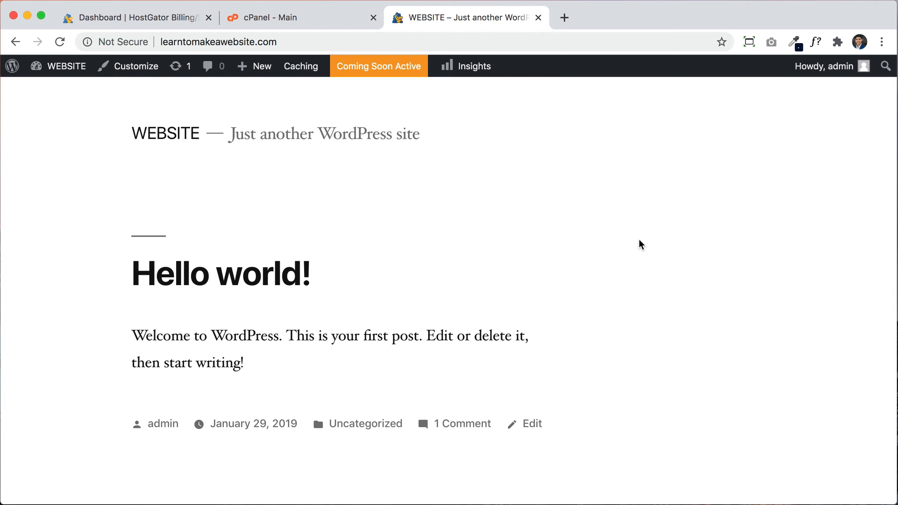
pyautogui.moveTo(59, 78)
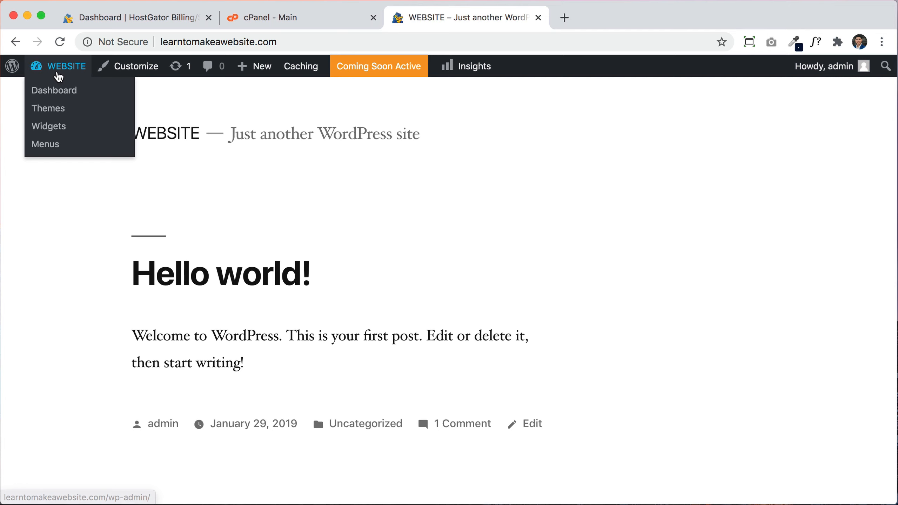
pyautogui.click(58, 76)
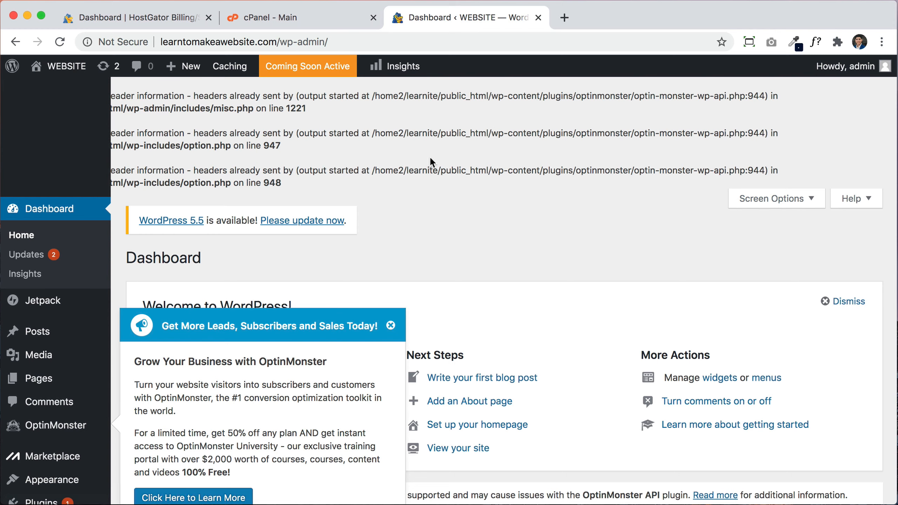
# Step: Open Plugins and review the seven bundled plugins, including Akismet, Hello Dolly and Jetpack
pyautogui.scroll(-3, 61, 402)
pyautogui.scroll(-3, 57, 401)
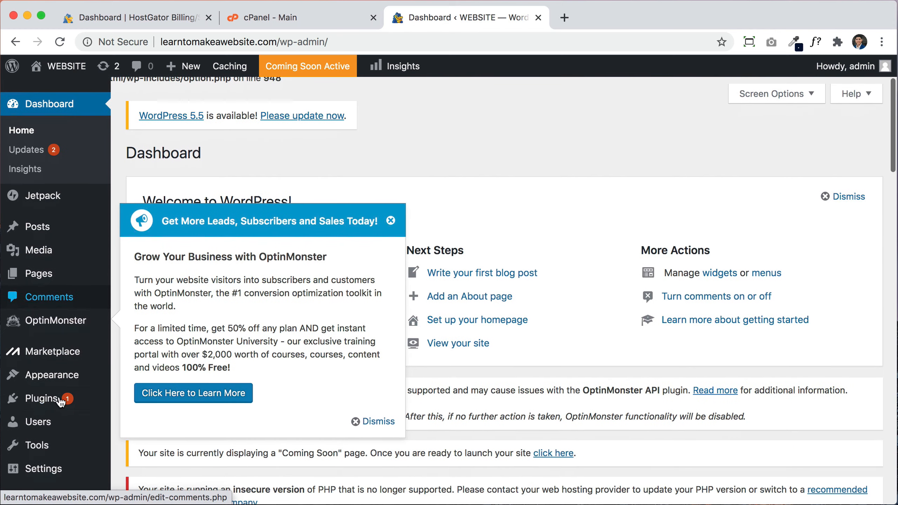
pyautogui.click(36, 397)
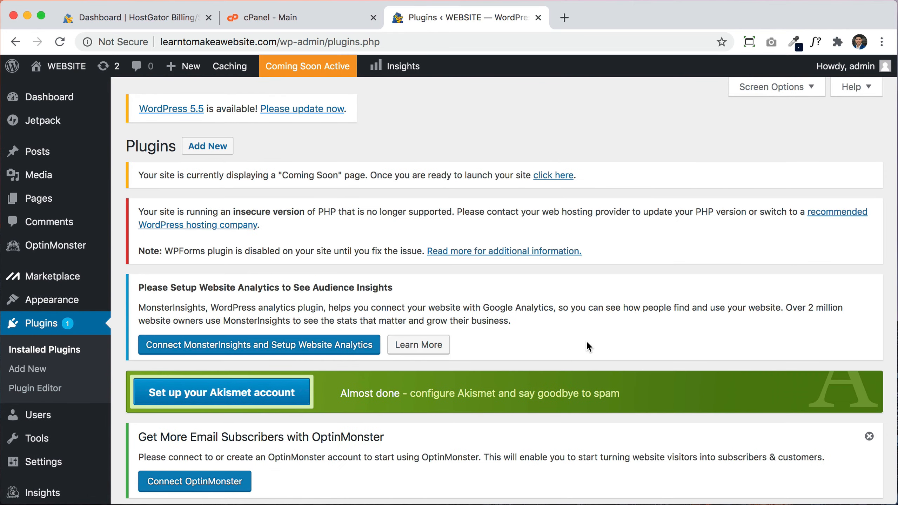
pyautogui.scroll(-10, 586, 342)
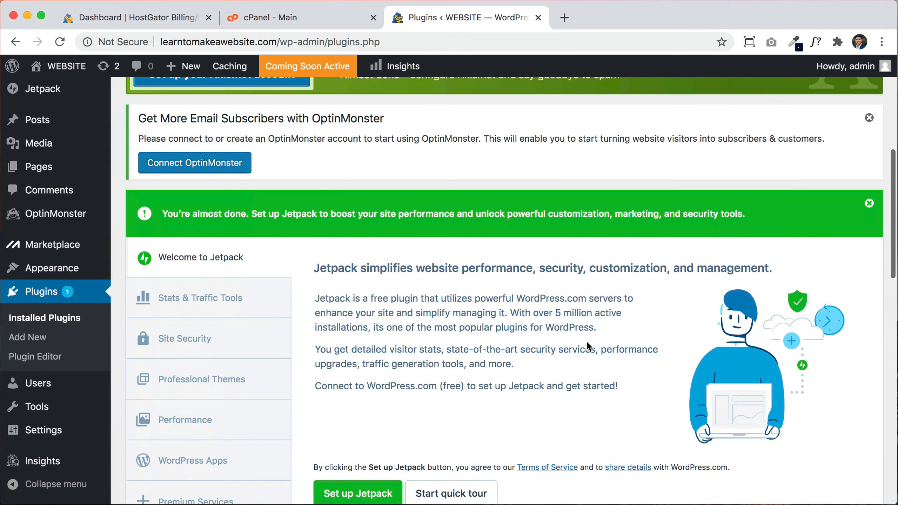
pyautogui.scroll(-12, 586, 342)
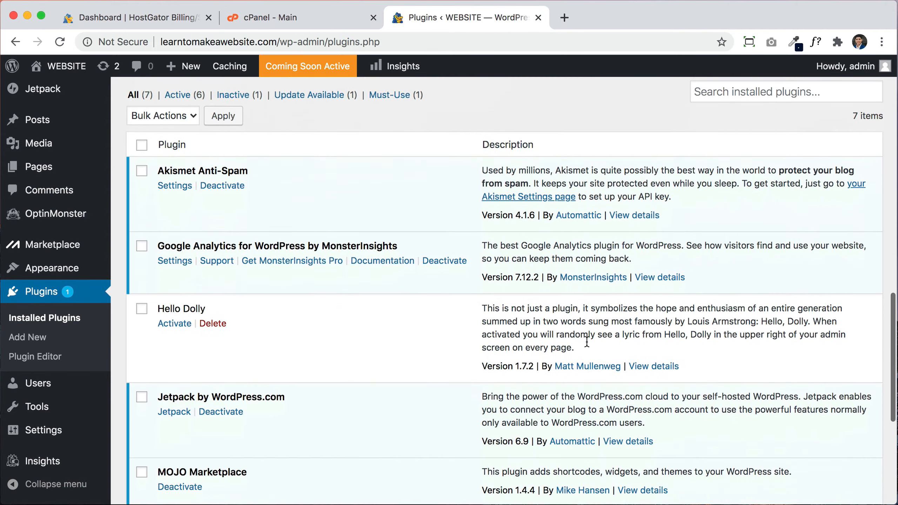
pyautogui.scroll(-7, 302, 368)
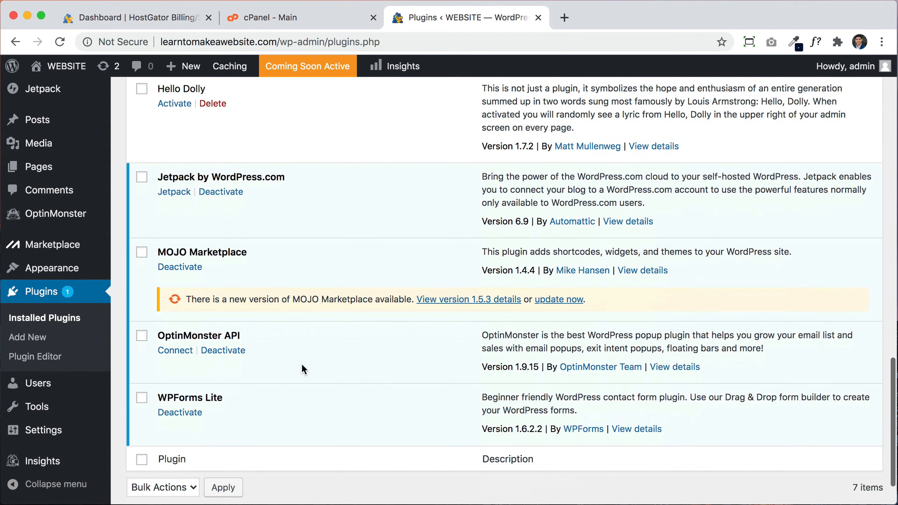
pyautogui.scroll(11, 301, 363)
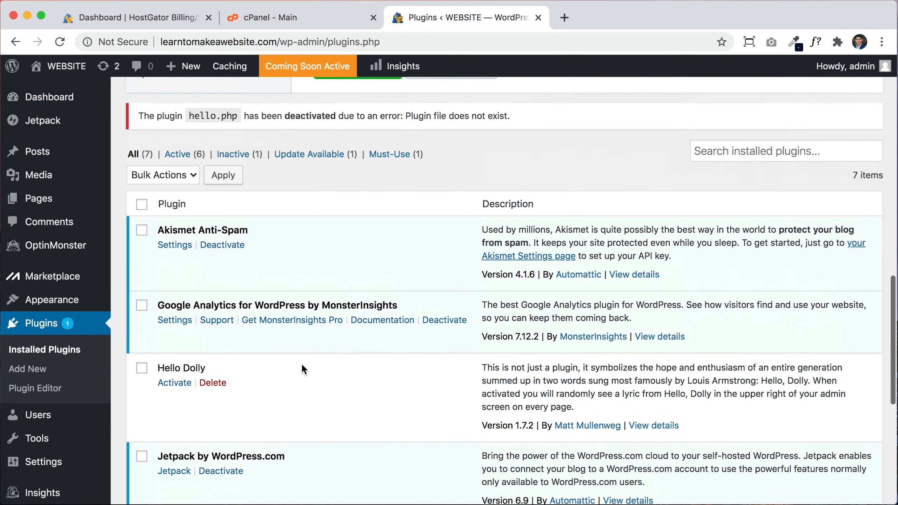
# Step: Select all plugins and bulk-deactivate them
pyautogui.click(141, 251)
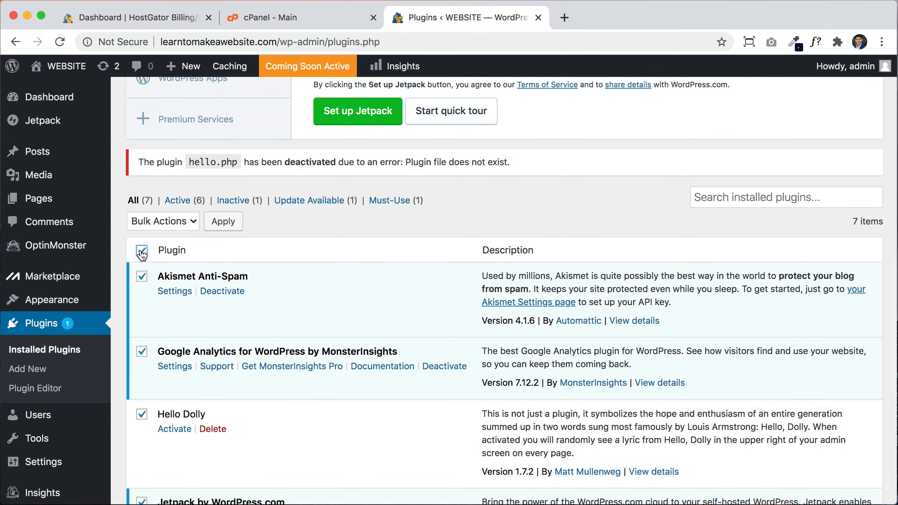
pyautogui.click(179, 220)
pyautogui.click(165, 246)
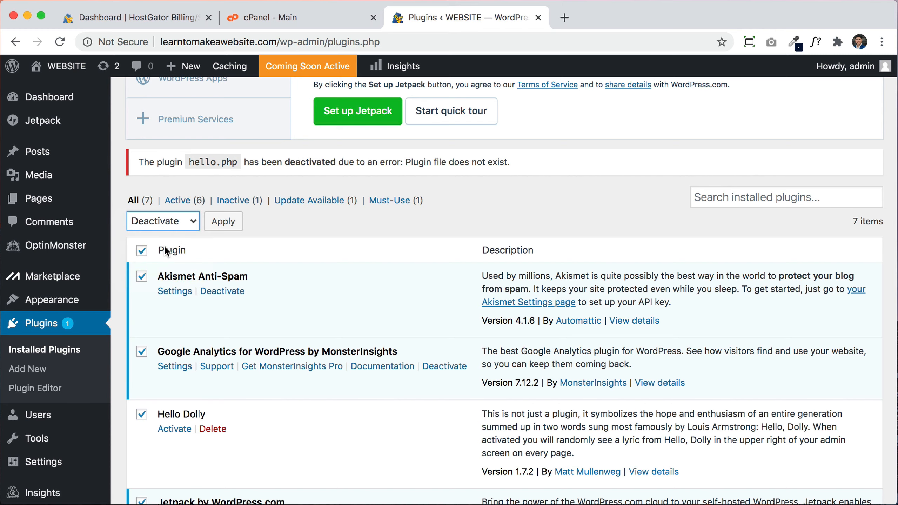
pyautogui.click(226, 223)
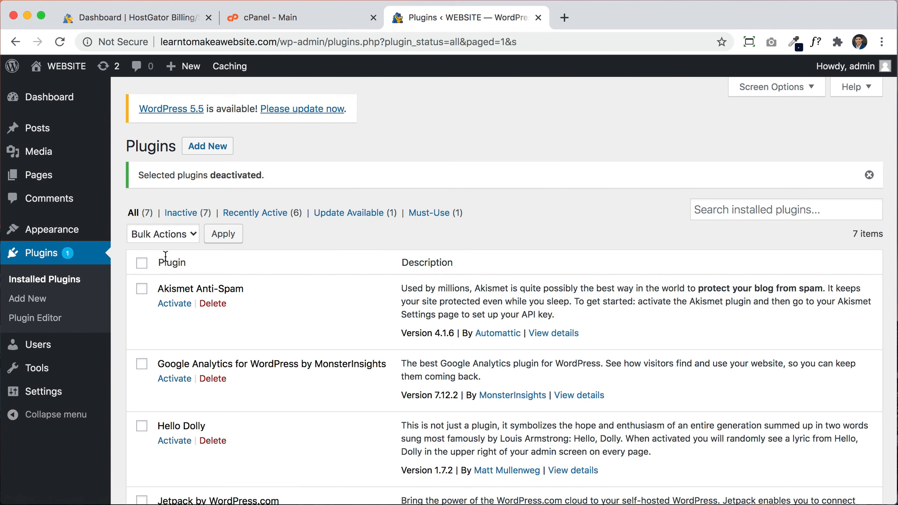
# Step: Select all plugins again, bulk-delete them and confirm the deletion
pyautogui.click(142, 263)
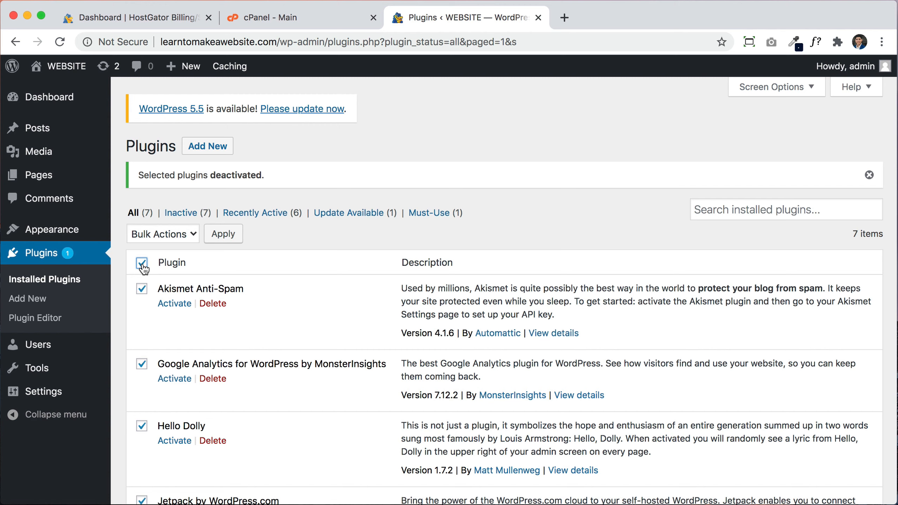
pyautogui.click(163, 243)
pyautogui.click(163, 284)
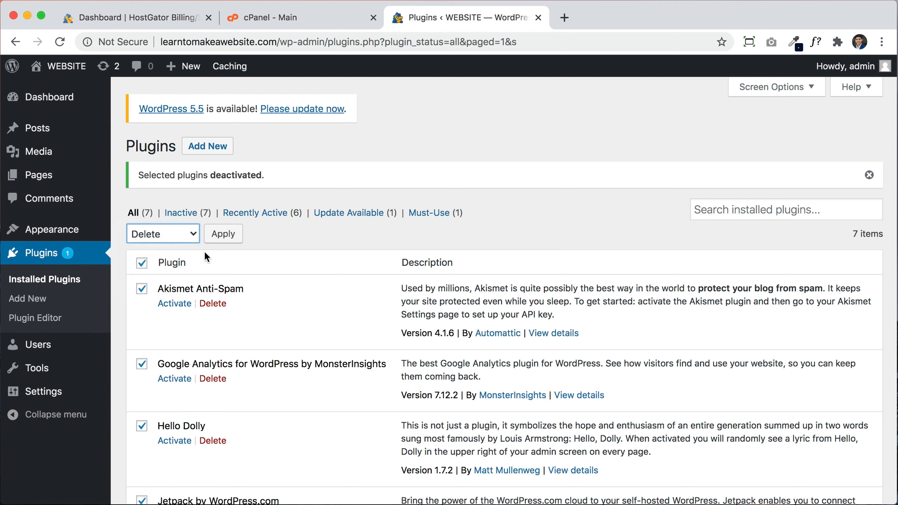
pyautogui.click(219, 236)
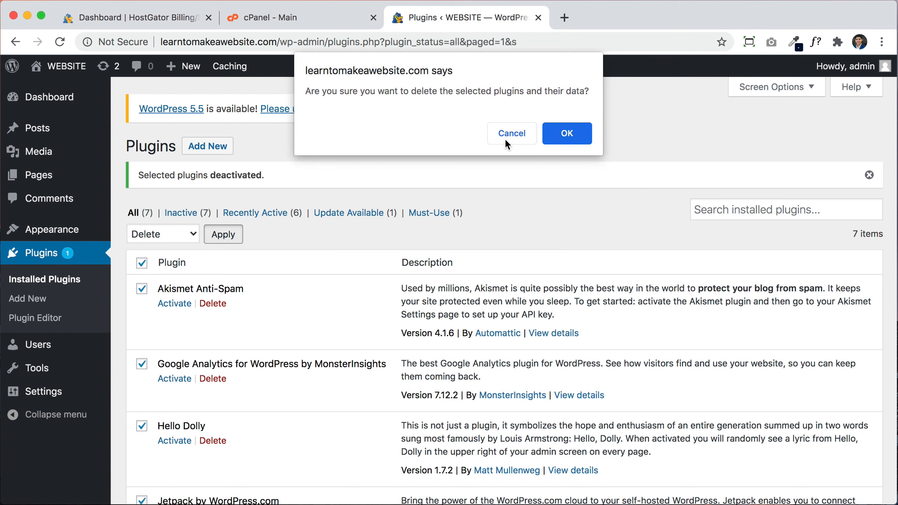
pyautogui.click(567, 134)
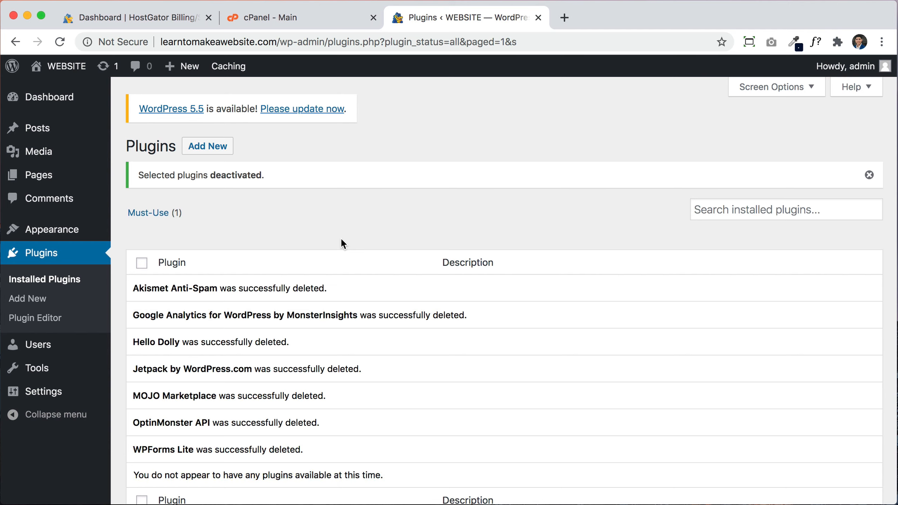
pyautogui.scroll(-5, 341, 242)
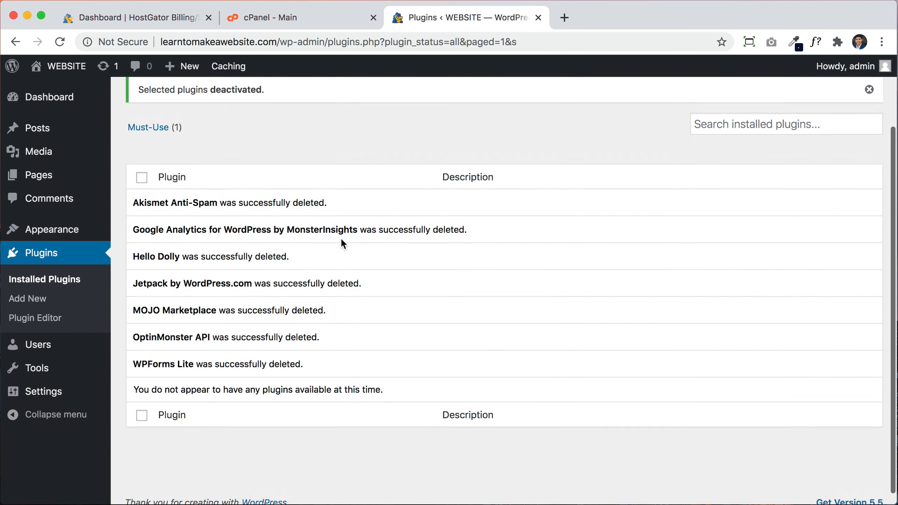
pyautogui.scroll(5, 342, 243)
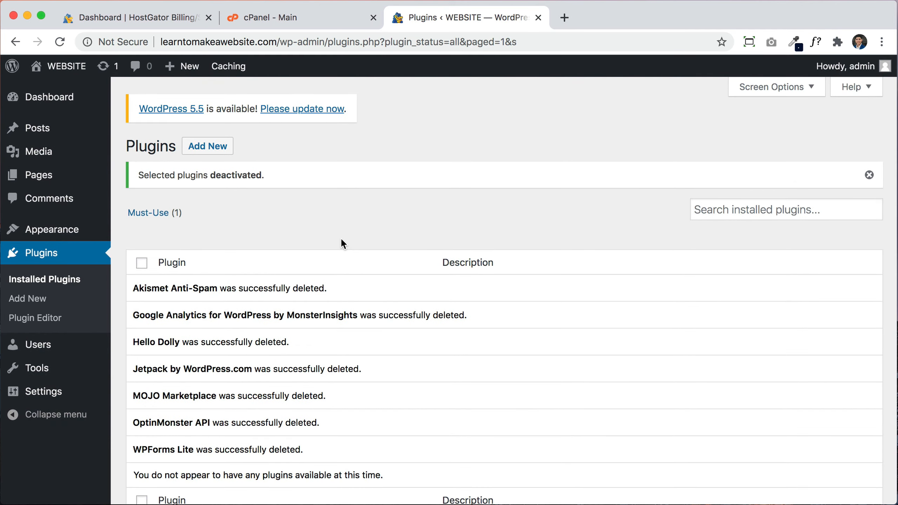
# Step: Check WordPress Updates, which says 5.5 needs PHP 5.6.20, then switch to the HostGator tab
pyautogui.click(73, 102)
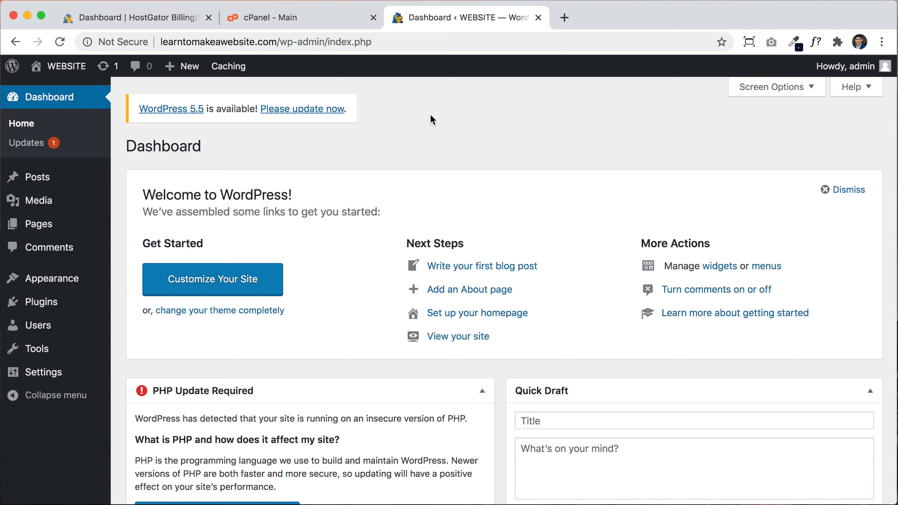
pyautogui.click(105, 73)
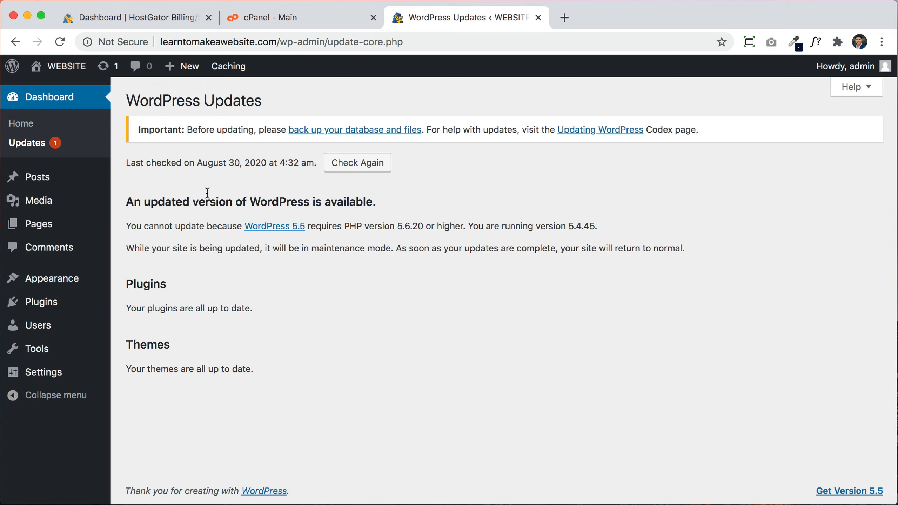
pyautogui.click(154, 22)
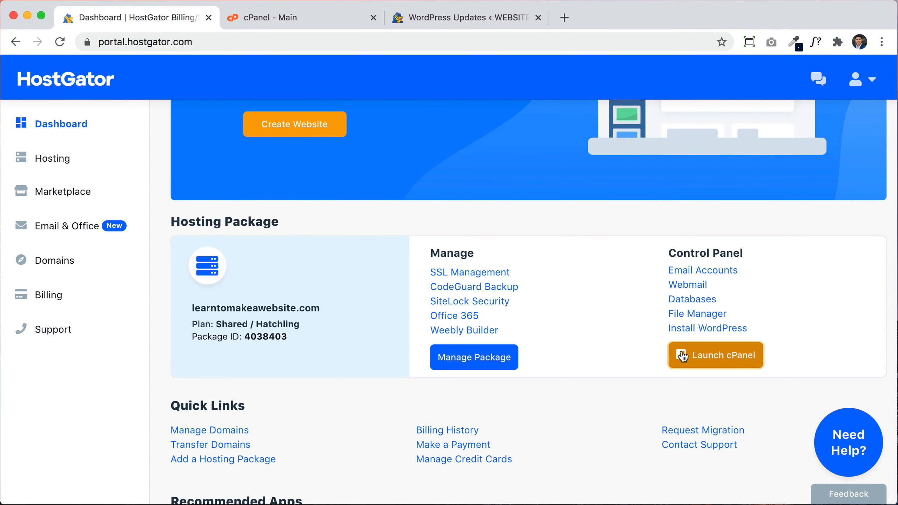
# Step: Launch cPanel from the hosting package and scroll down to the Software section
pyautogui.click(685, 356)
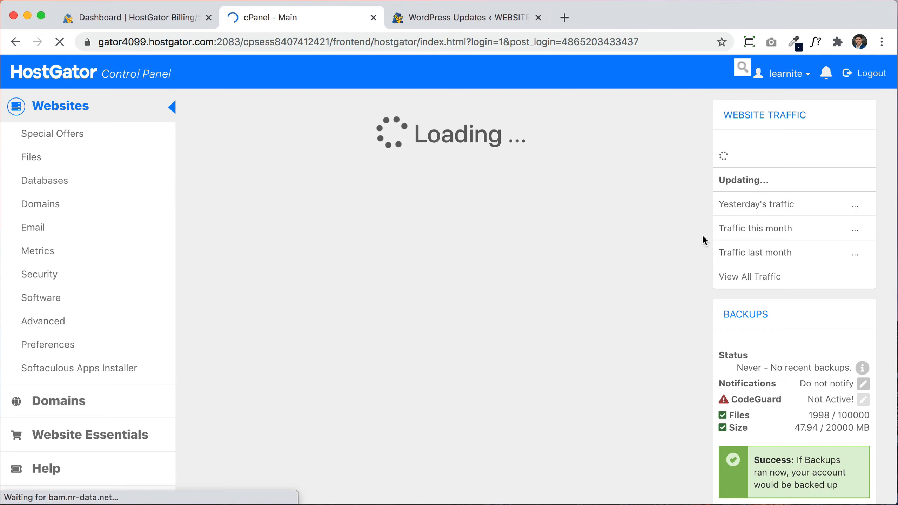
pyautogui.scroll(-15, 657, 393)
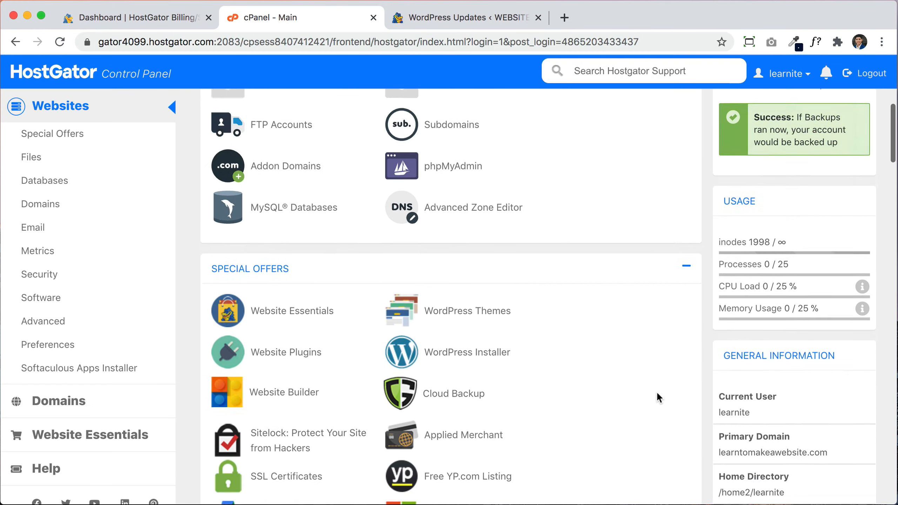
pyautogui.scroll(-15, 656, 391)
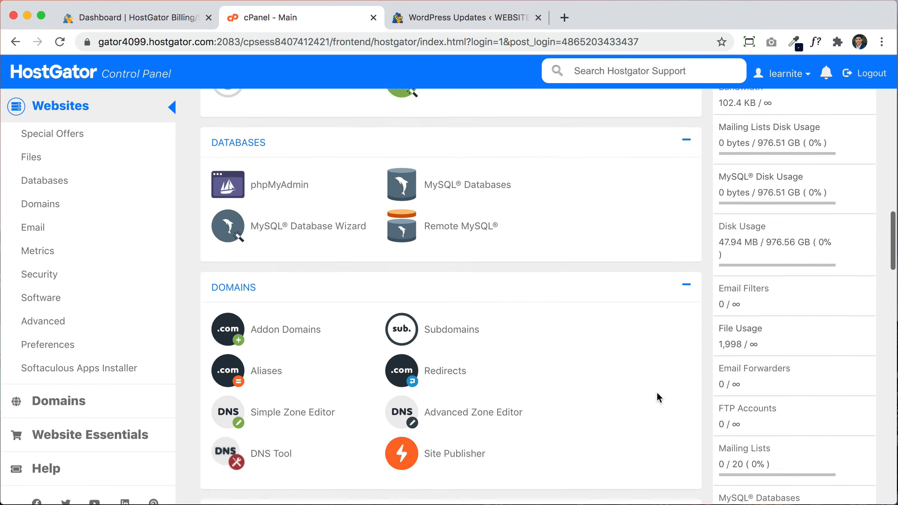
pyautogui.scroll(-15, 657, 391)
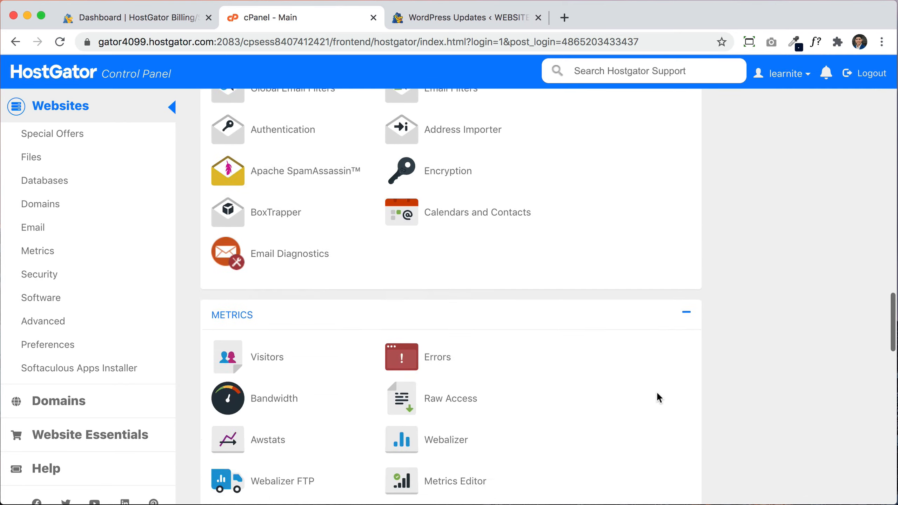
pyautogui.scroll(-4, 656, 392)
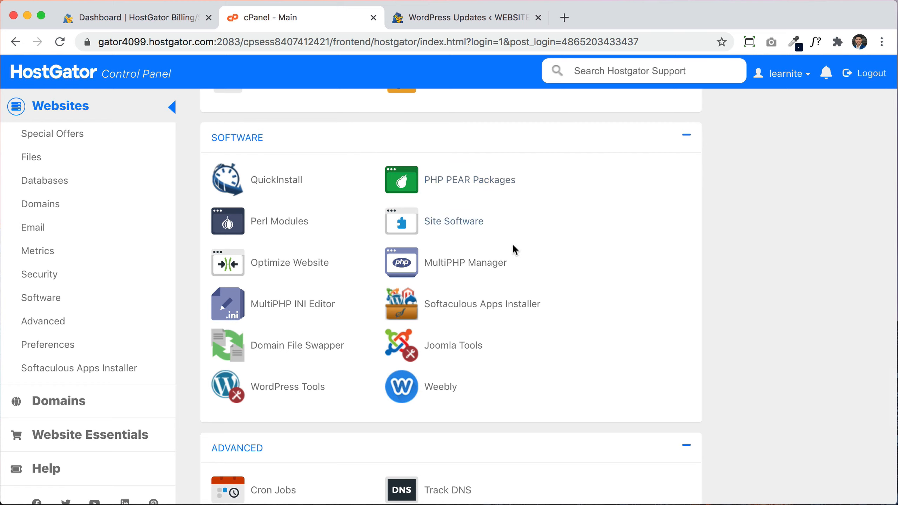
# Step: Set learntomakeawebsite.com to ea-php74 in MultiPHP Manager, then reload WordPress Updates
pyautogui.click(461, 271)
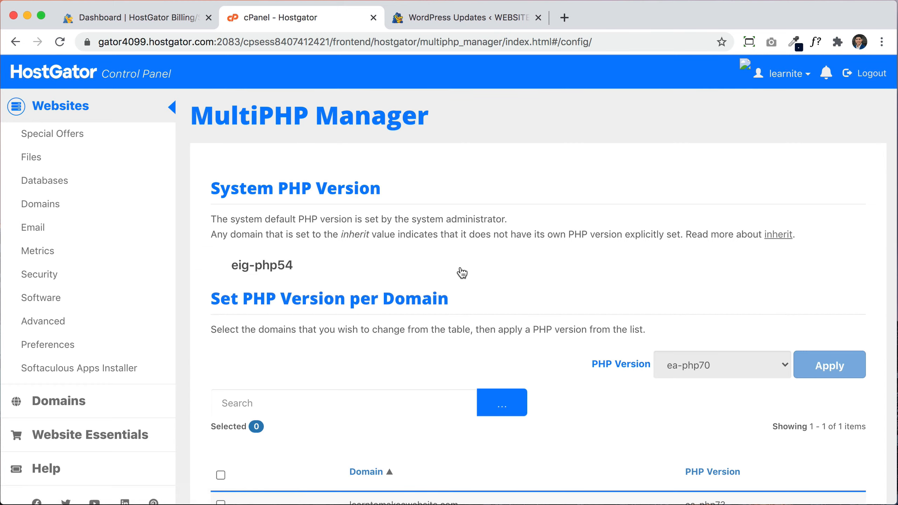
pyautogui.scroll(-3, 531, 278)
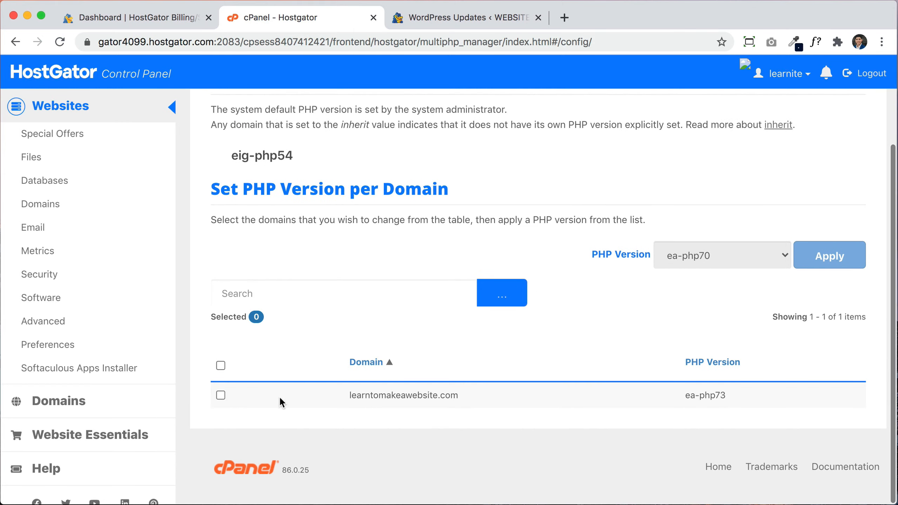
pyautogui.click(221, 394)
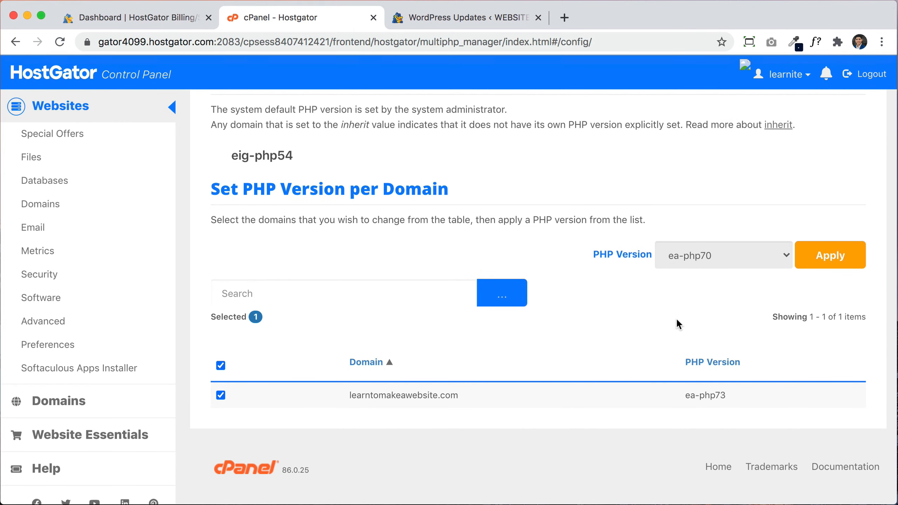
pyautogui.click(769, 255)
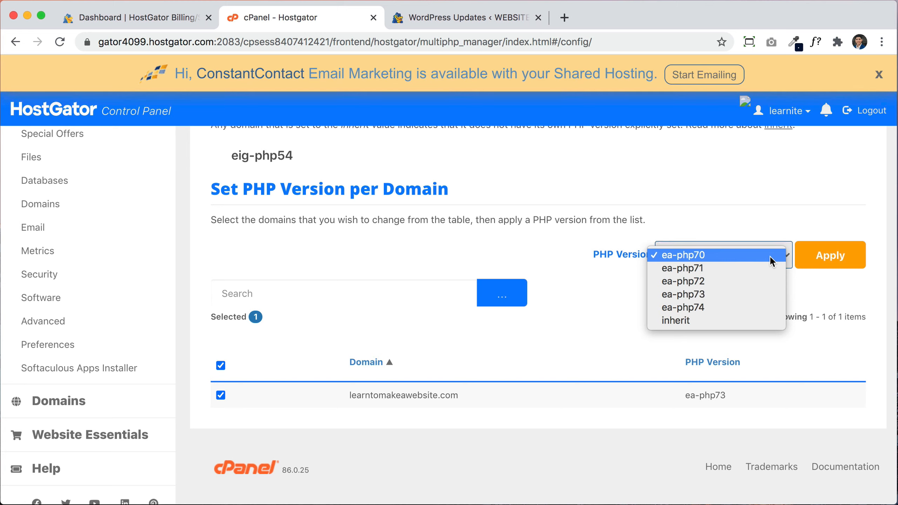
pyautogui.click(699, 307)
pyautogui.click(826, 263)
pyautogui.click(827, 263)
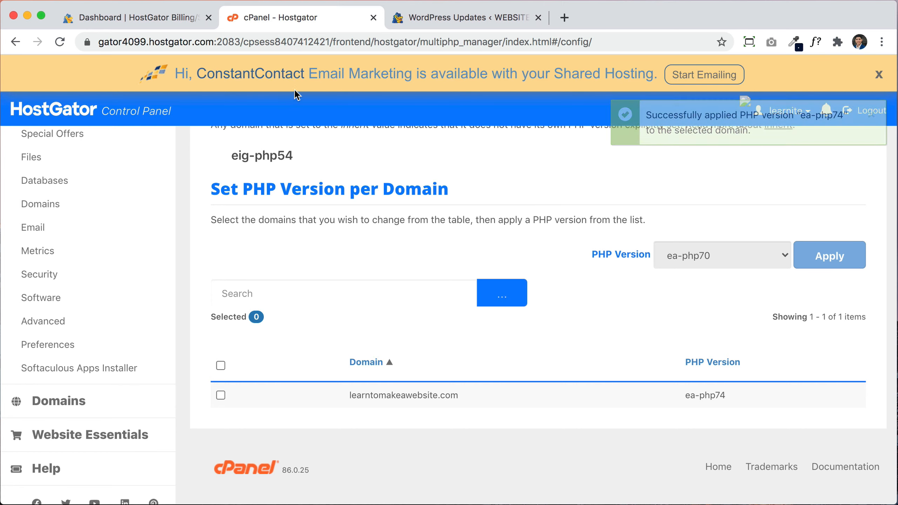
pyautogui.click(448, 21)
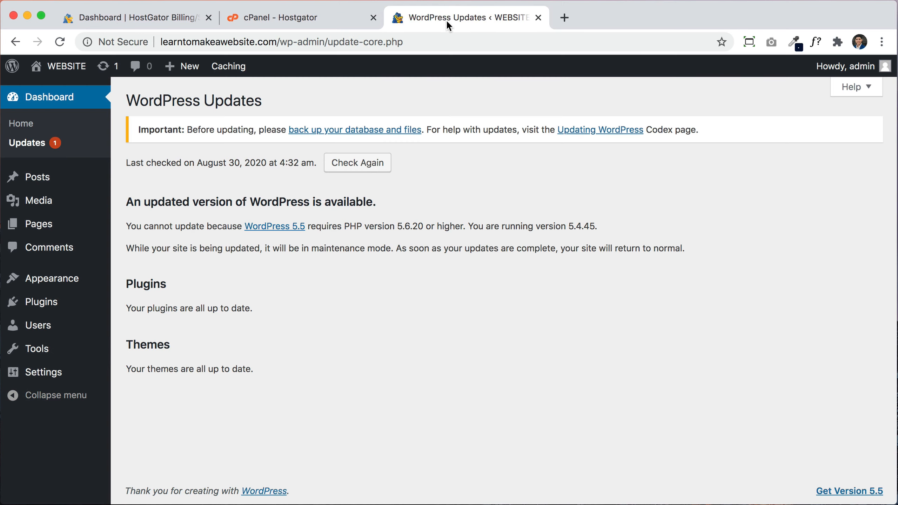
pyautogui.click(60, 42)
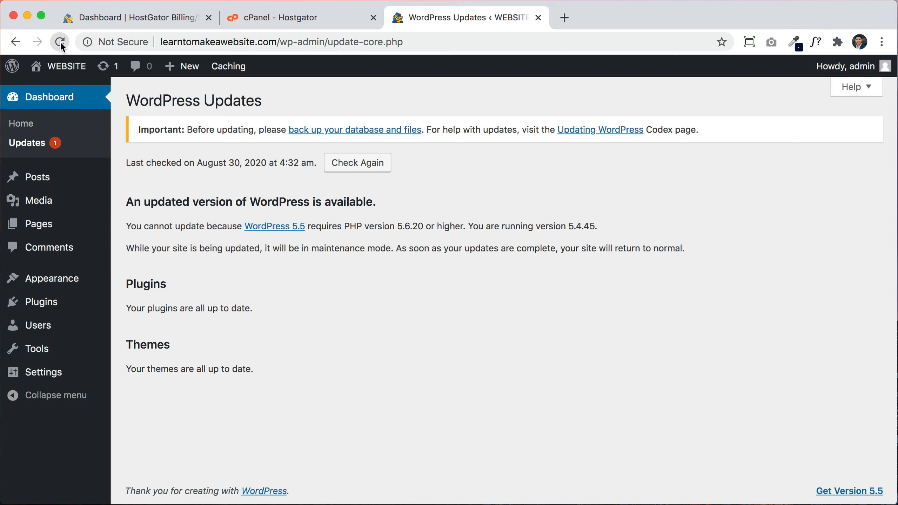
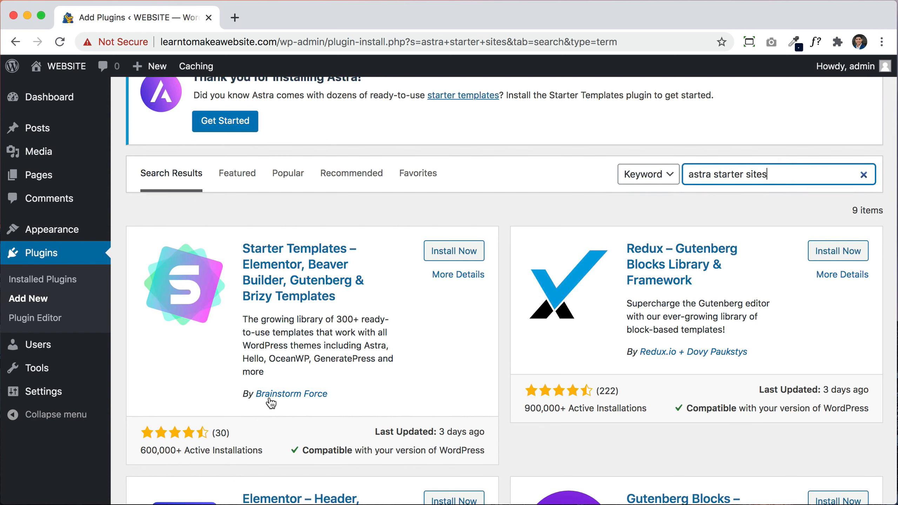
# Step: Install the Starter Templates plugin from the plugin directory
pyautogui.click(452, 253)
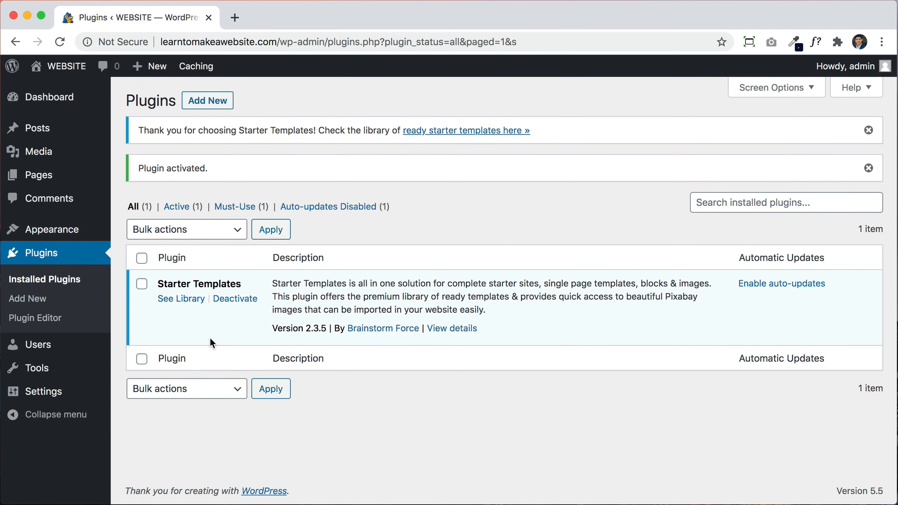
# Step: Search 'under construction', install and activate WebFactory's Under Construction plugin, and dismiss its welcome popup
pyautogui.click(226, 100)
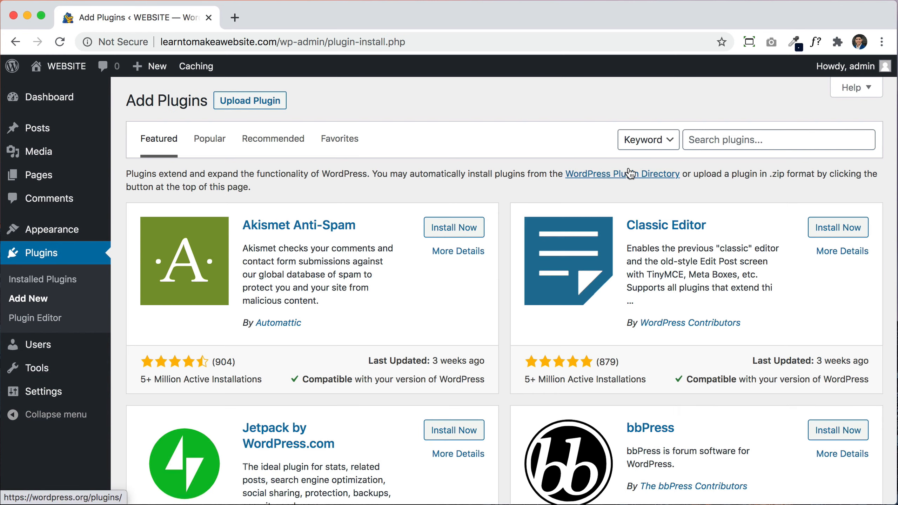
pyautogui.click(751, 139)
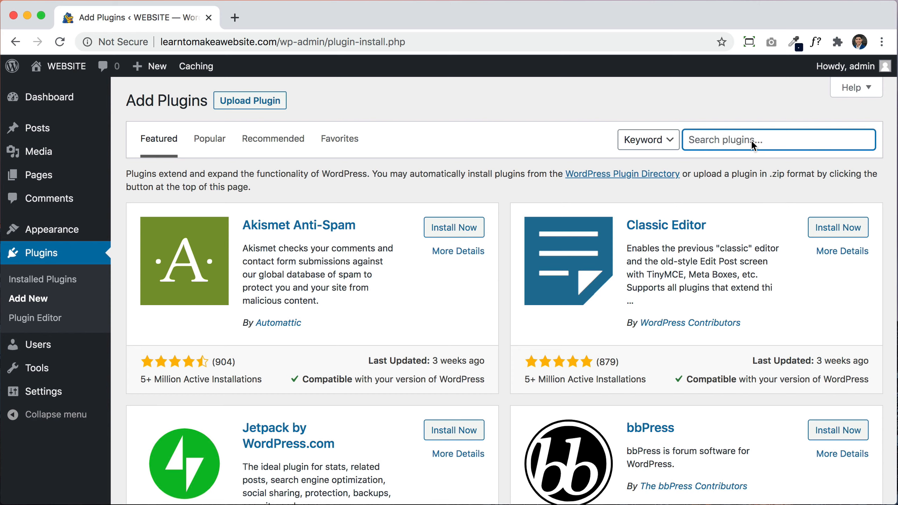
pyautogui.write('under construction')
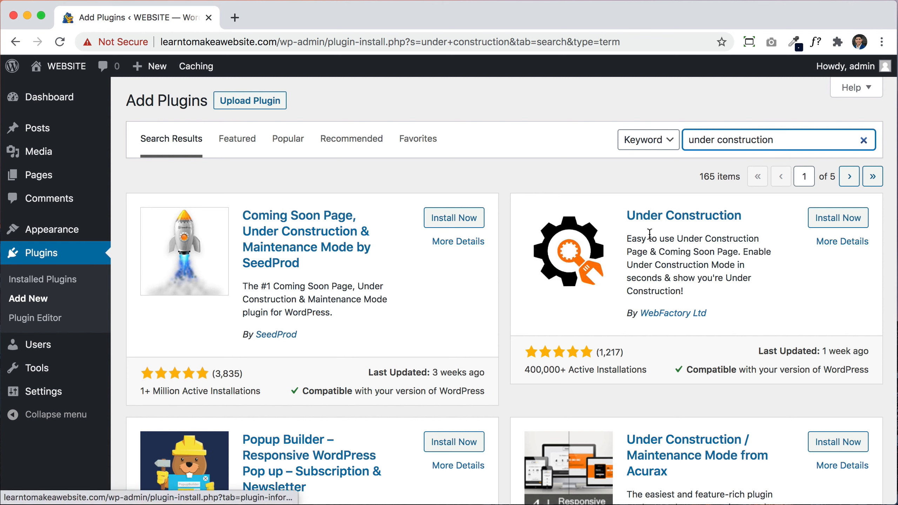
pyautogui.click(845, 221)
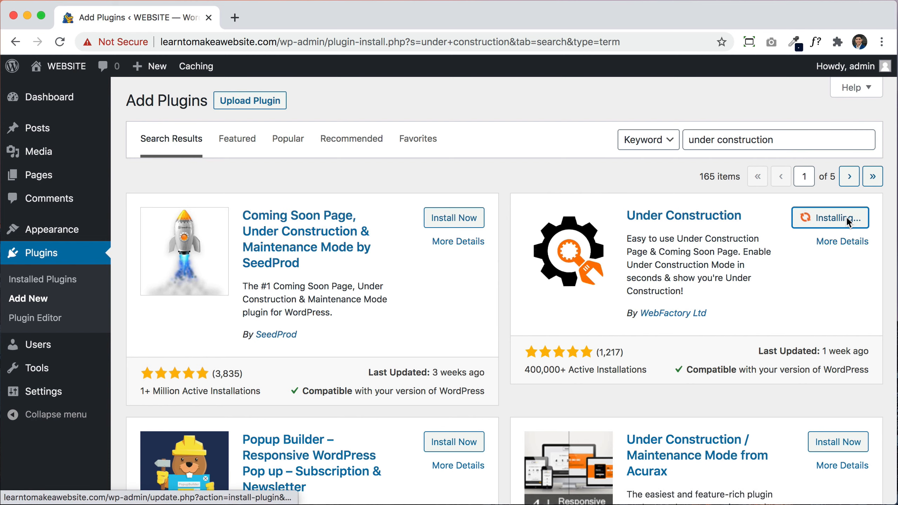
pyautogui.click(844, 217)
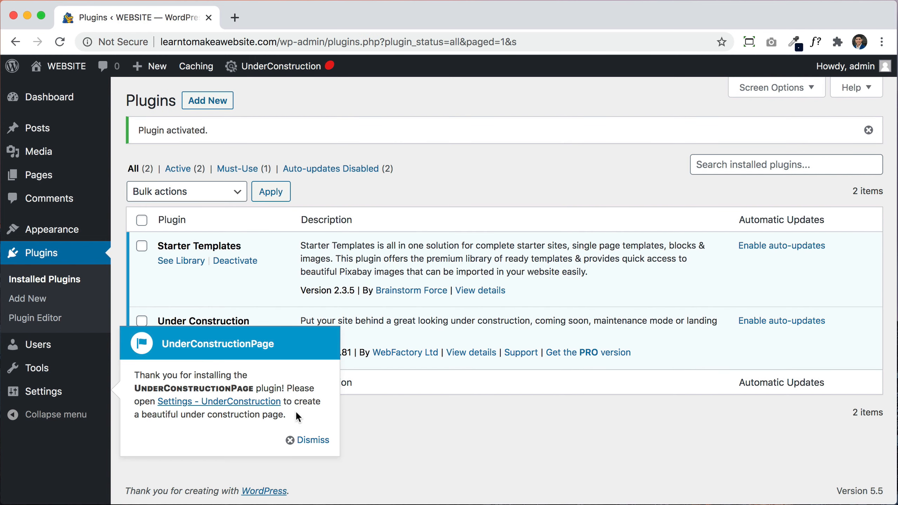
pyautogui.click(290, 442)
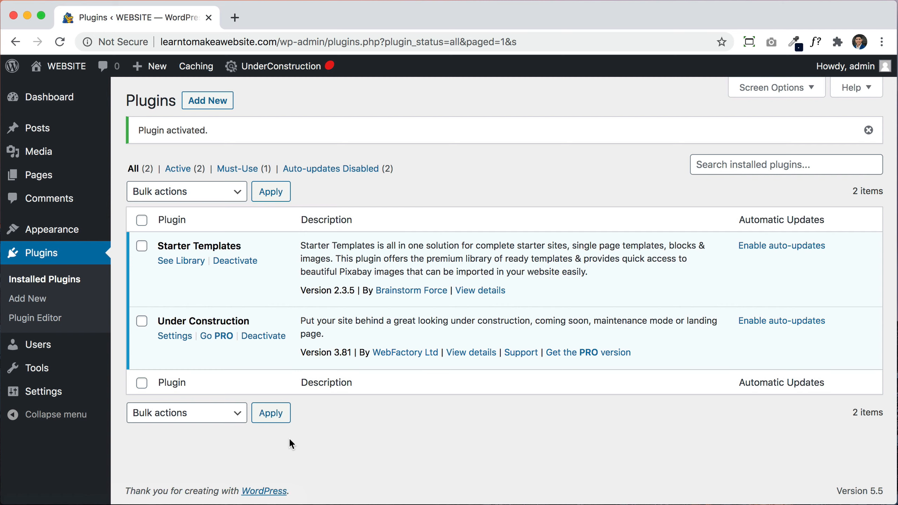
# Step: Turn Under Construction mode ON and load learntomakeawebsite.com in a new private window
pyautogui.moveTo(284, 68)
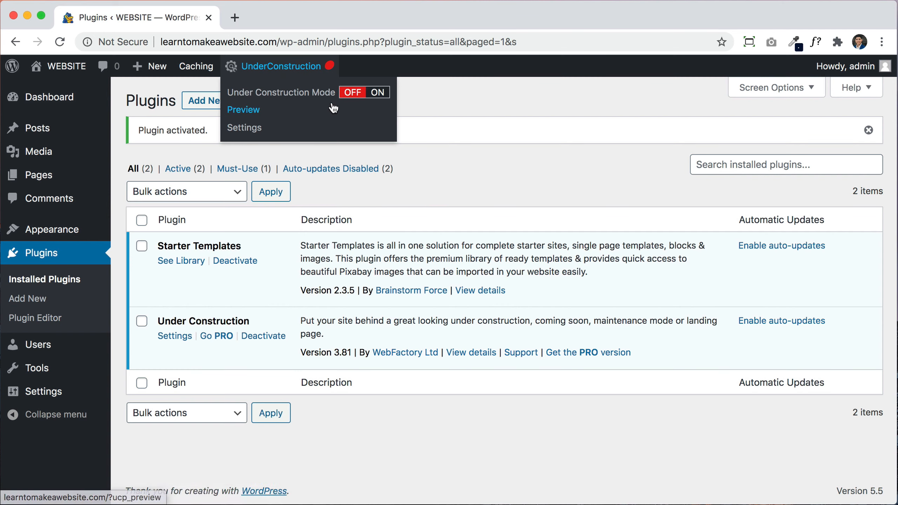
pyautogui.click(379, 94)
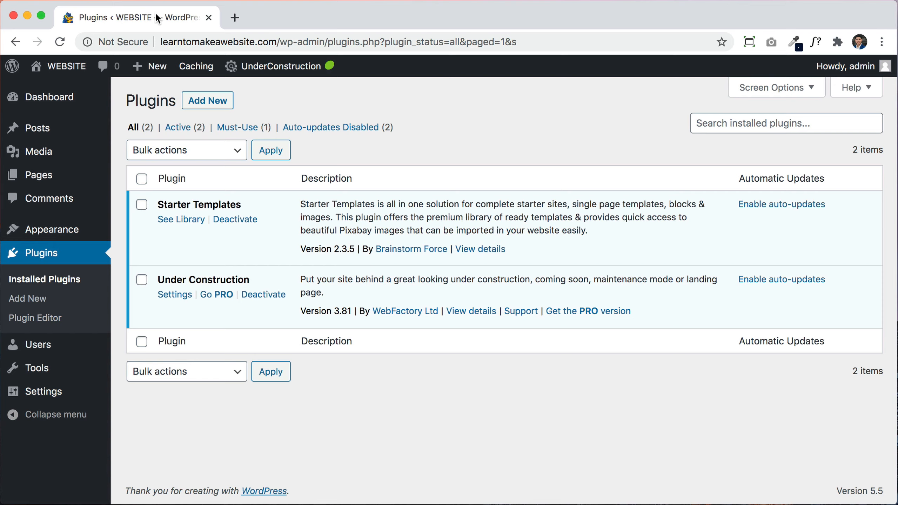
pyautogui.press('super+shift+n')
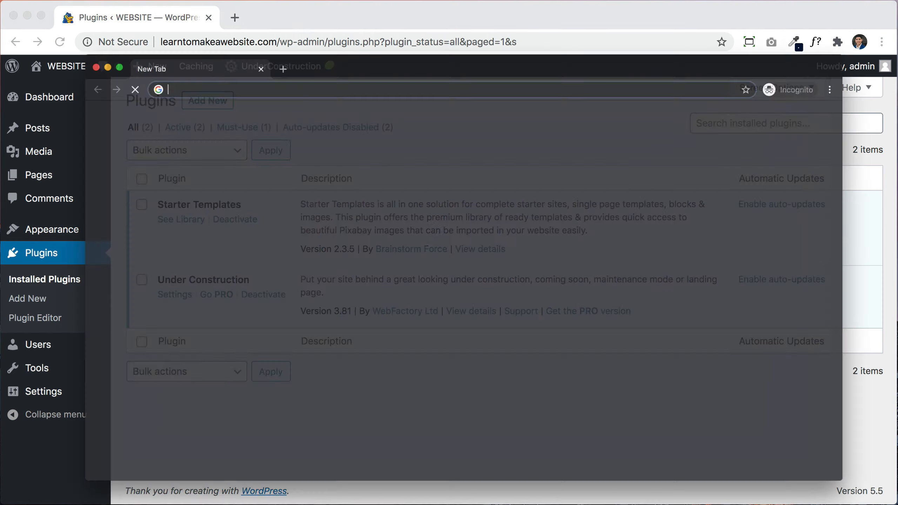
pyautogui.moveTo(282, 34); pyautogui.dragTo(268, 21)
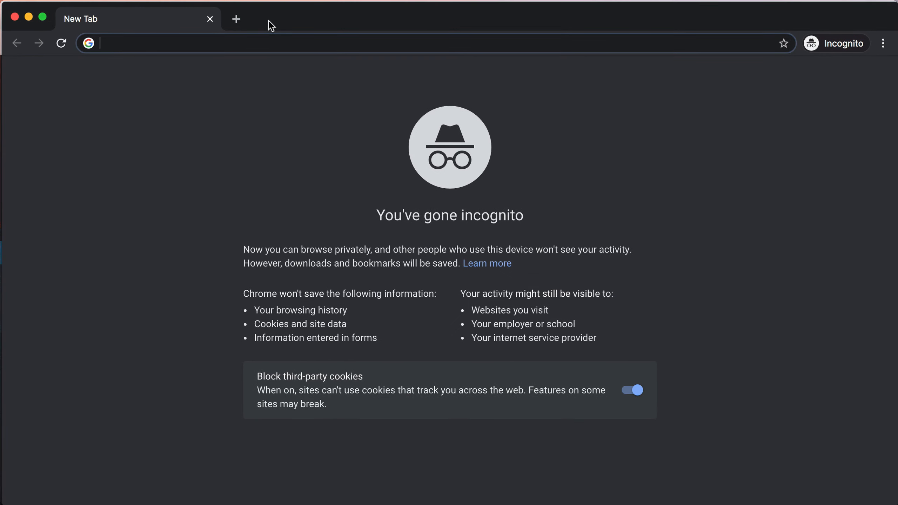
pyautogui.write('learntomakeawebsite.com')
pyautogui.press('Return')
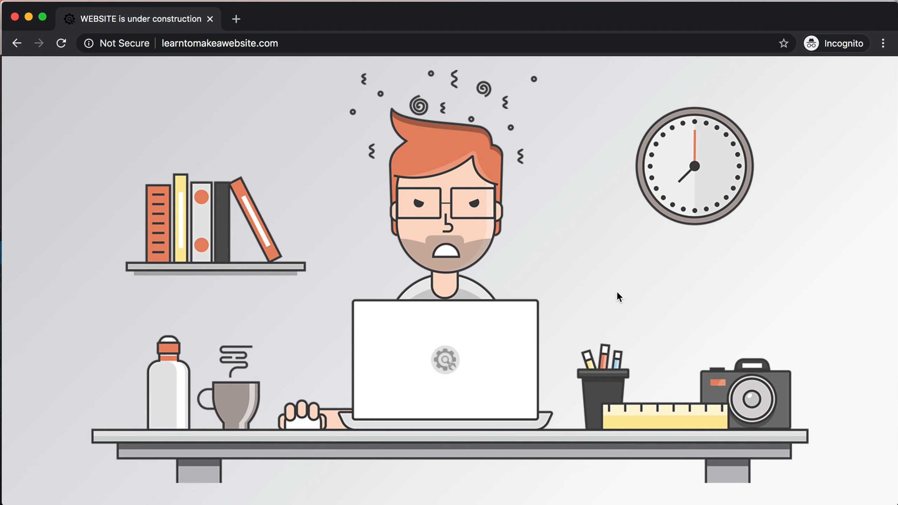
# Step: Scroll over the under-construction page, then close the private window
pyautogui.scroll(-3, 616, 291)
pyautogui.scroll(3, 616, 291)
pyautogui.click(15, 17)
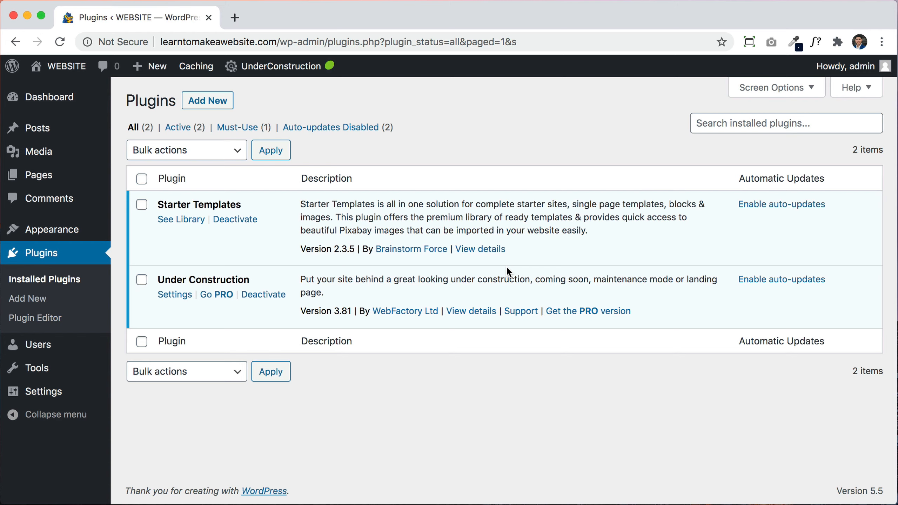
# Step: Open the Starter Templates library via See Library and choose Elementor as the page builder
pyautogui.click(182, 220)
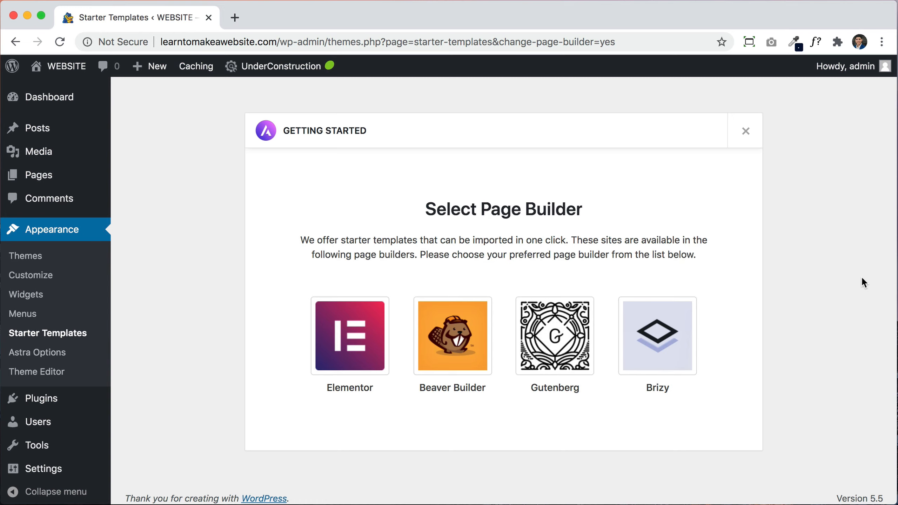
pyautogui.click(334, 342)
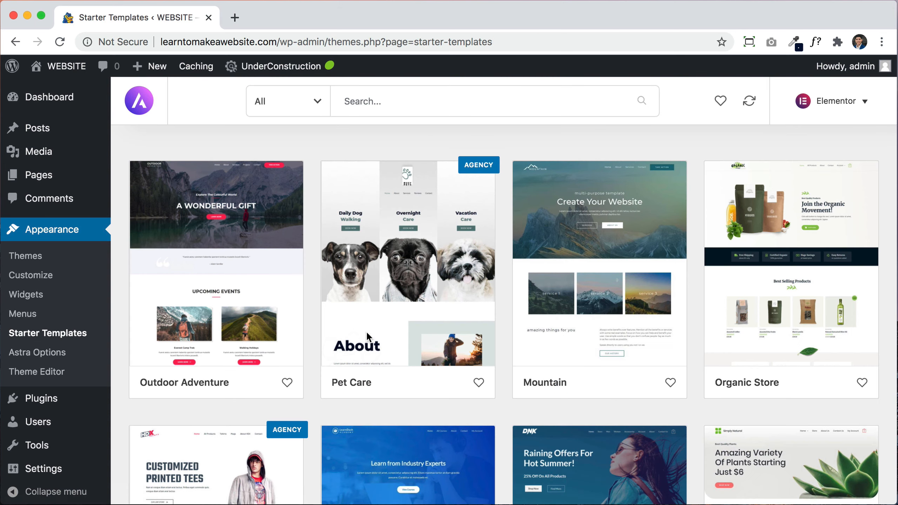
# Step: Scroll down the Elementor templates grid to Sierra Industry and open its card
pyautogui.scroll(-3, 747, 368)
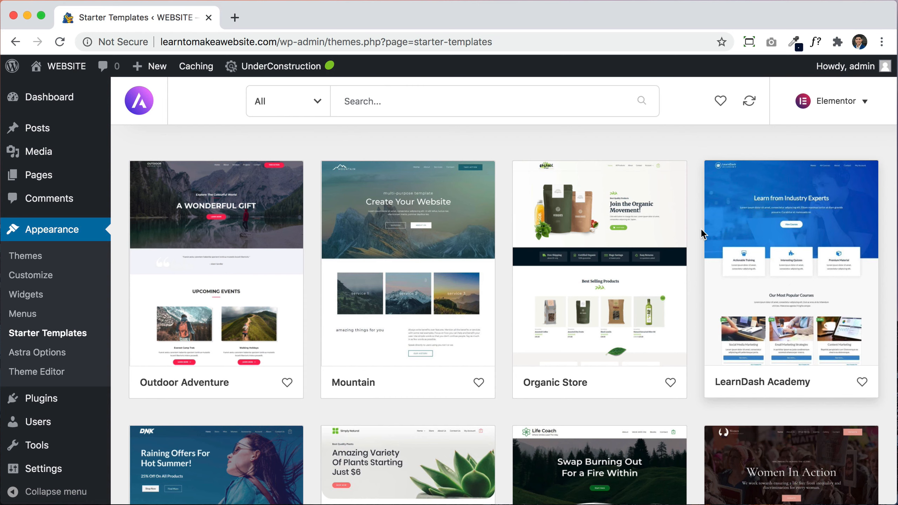
pyautogui.scroll(-3, 684, 381)
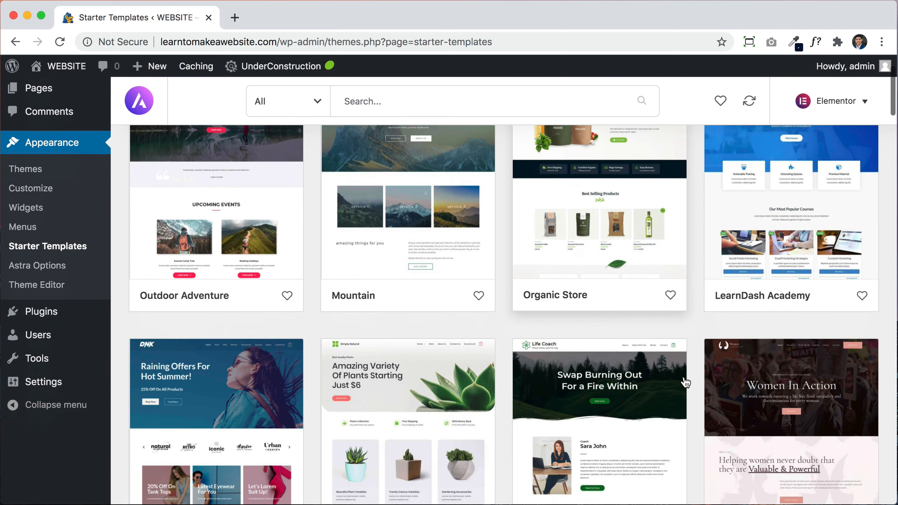
pyautogui.scroll(-6, 684, 381)
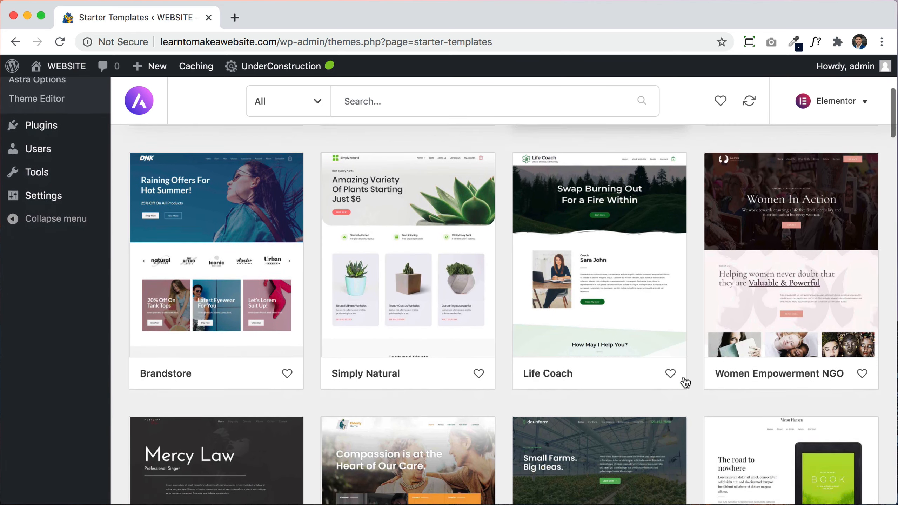
pyautogui.scroll(-3, 694, 406)
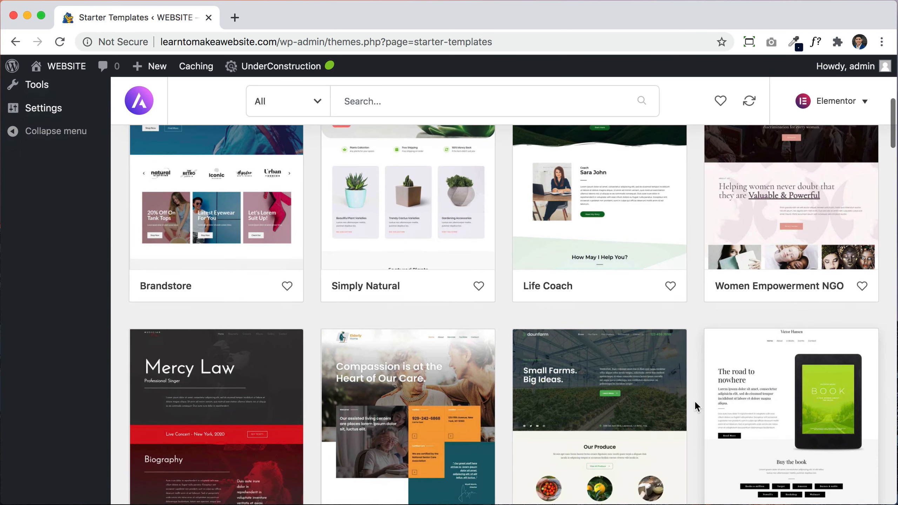
pyautogui.scroll(-5, 695, 403)
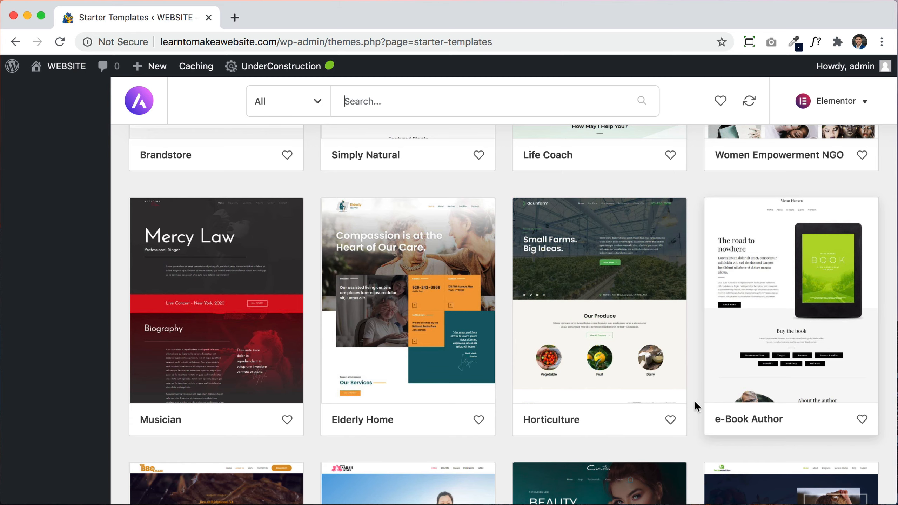
pyautogui.scroll(-6, 695, 400)
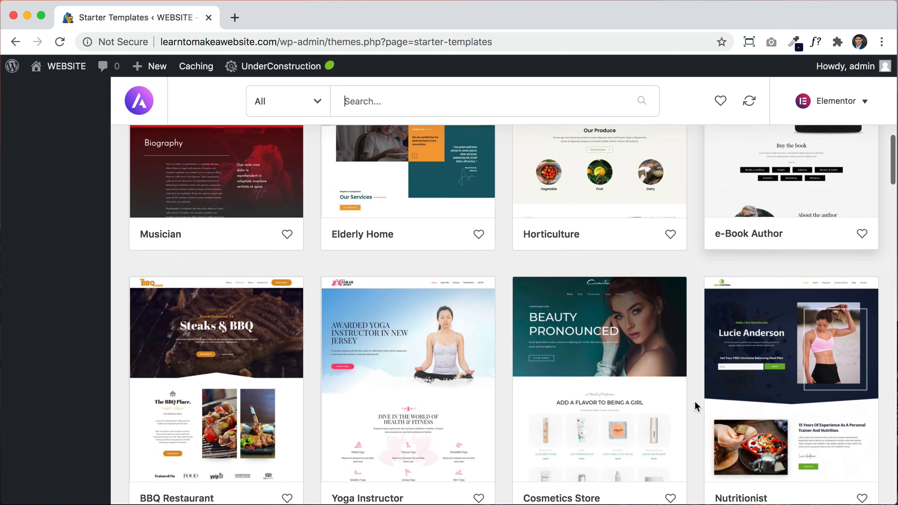
pyautogui.scroll(-3, 695, 400)
pyautogui.scroll(-2, 695, 400)
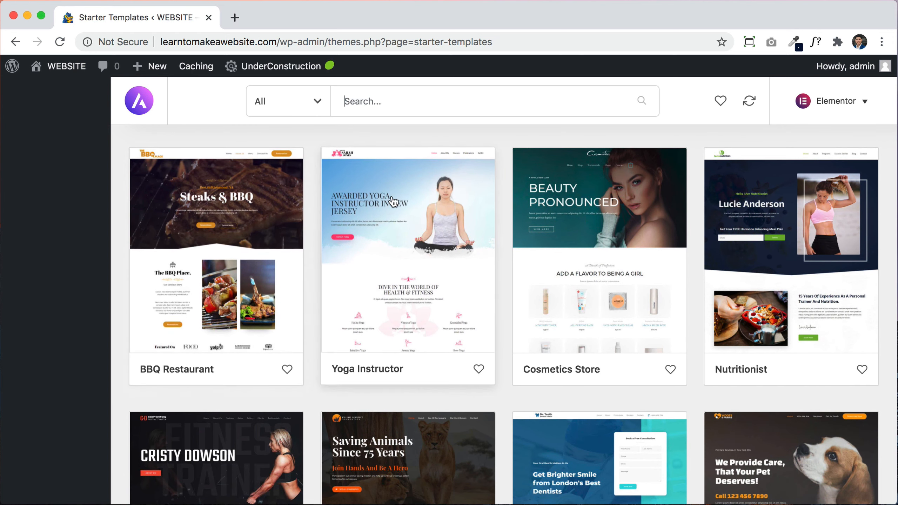
pyautogui.scroll(-5, 651, 233)
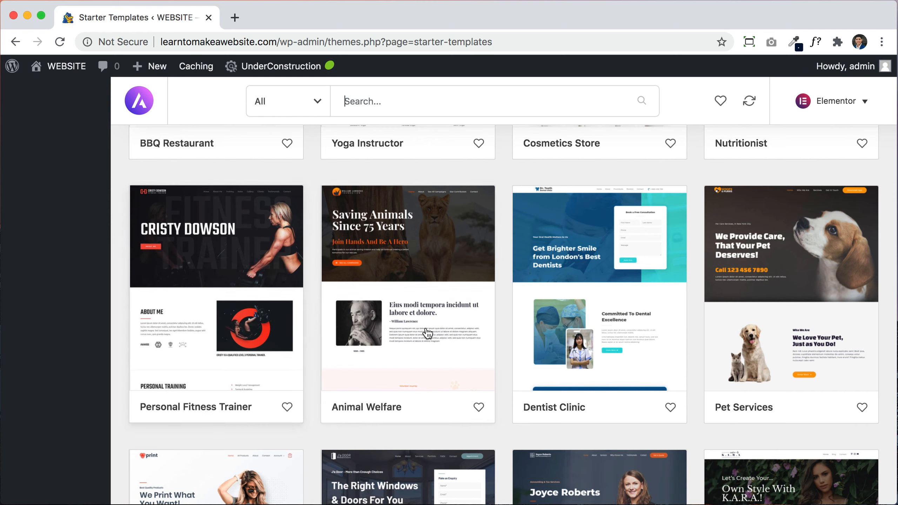
pyautogui.scroll(-5, 687, 348)
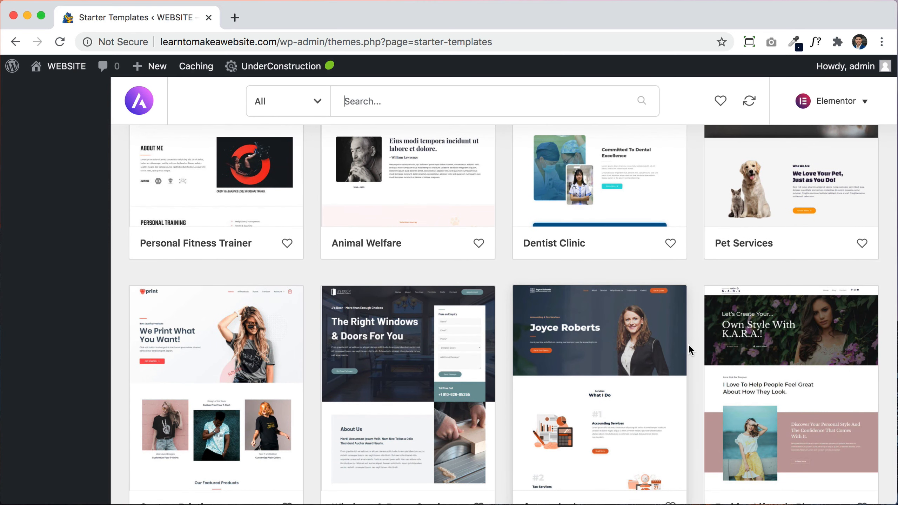
pyautogui.scroll(-7, 688, 347)
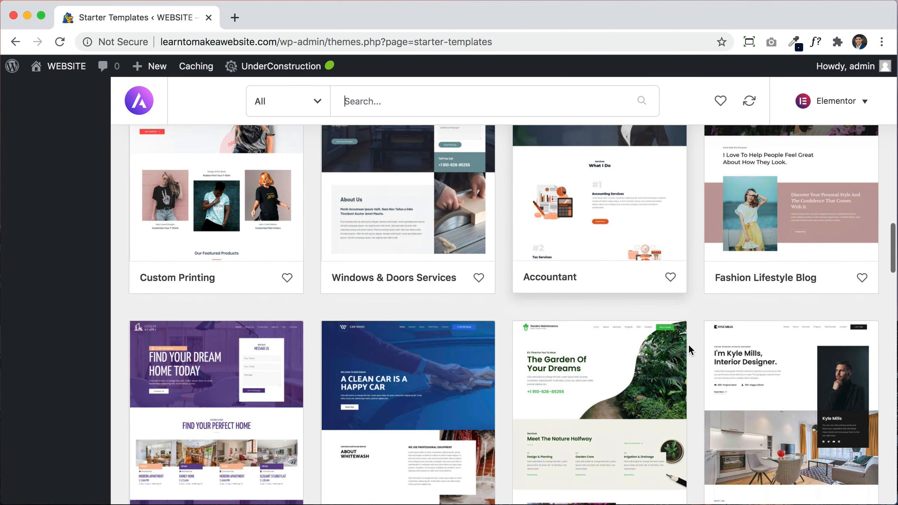
pyautogui.scroll(-6, 687, 348)
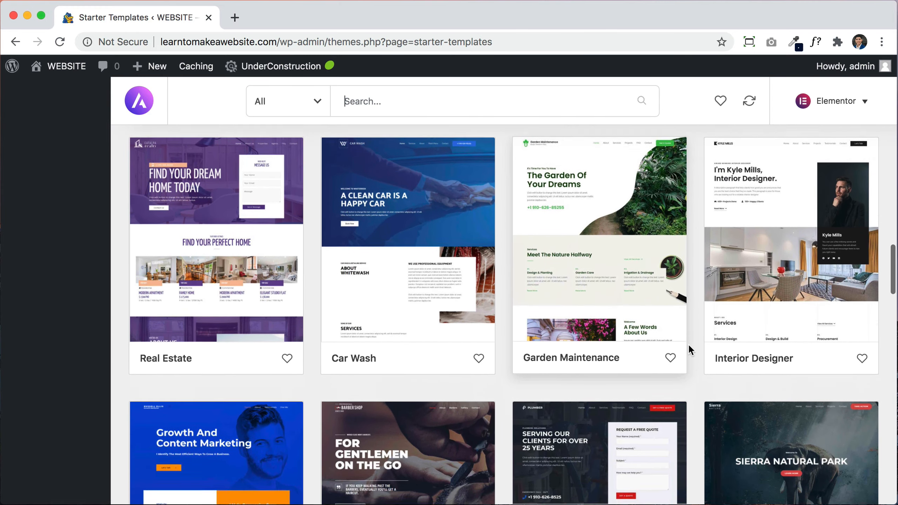
pyautogui.scroll(-6, 688, 348)
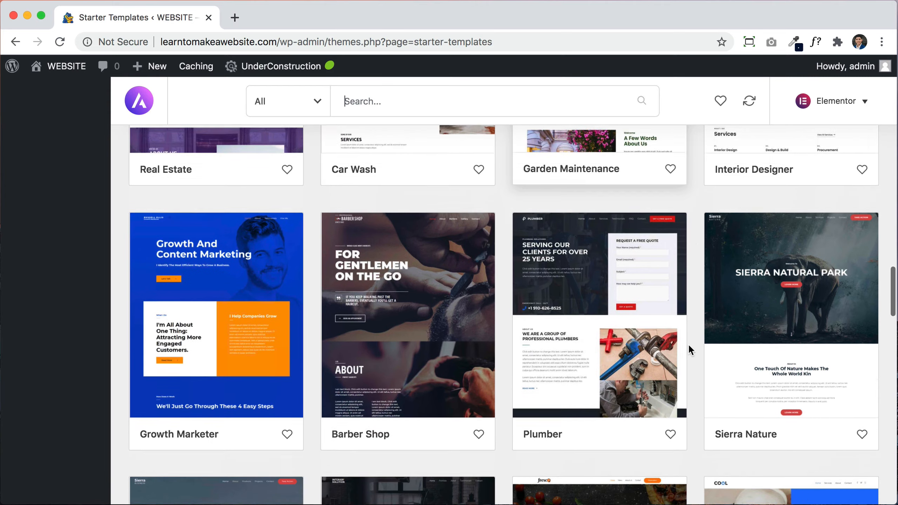
pyautogui.scroll(-6, 687, 344)
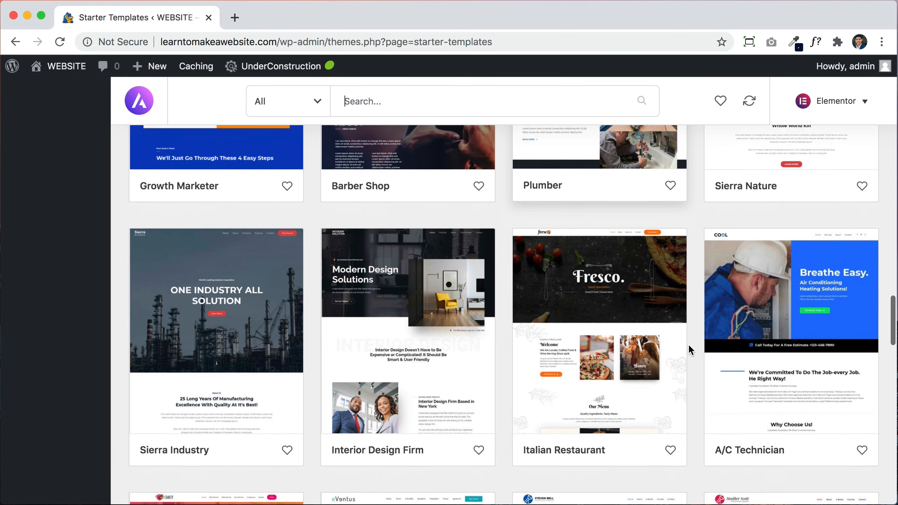
pyautogui.scroll(-1, 696, 351)
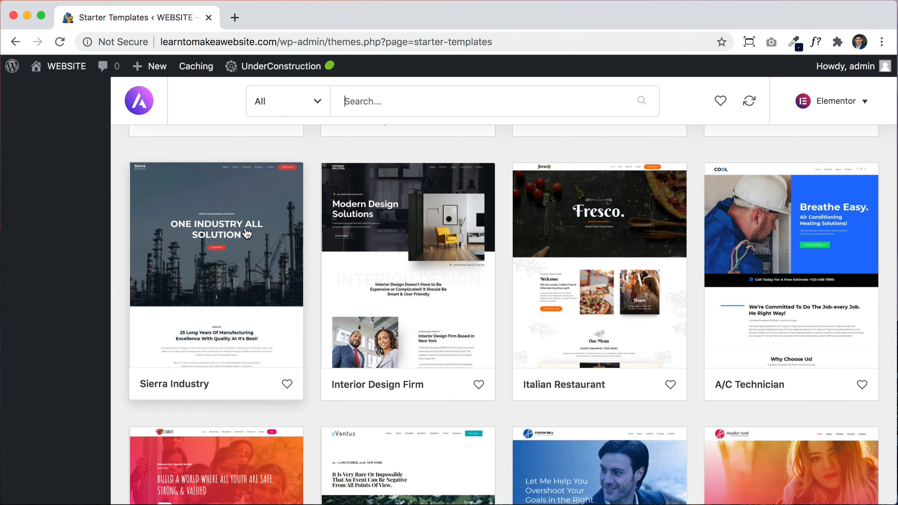
pyautogui.scroll(-1, 246, 263)
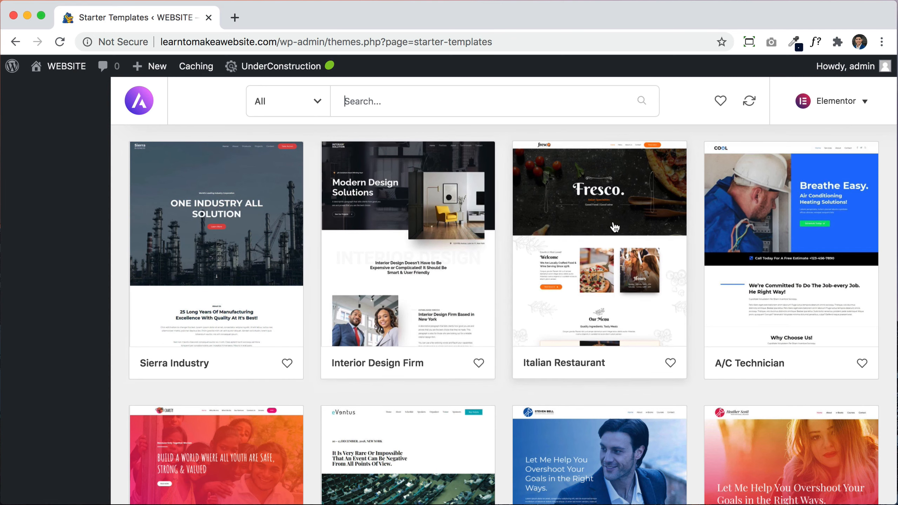
pyautogui.click(203, 206)
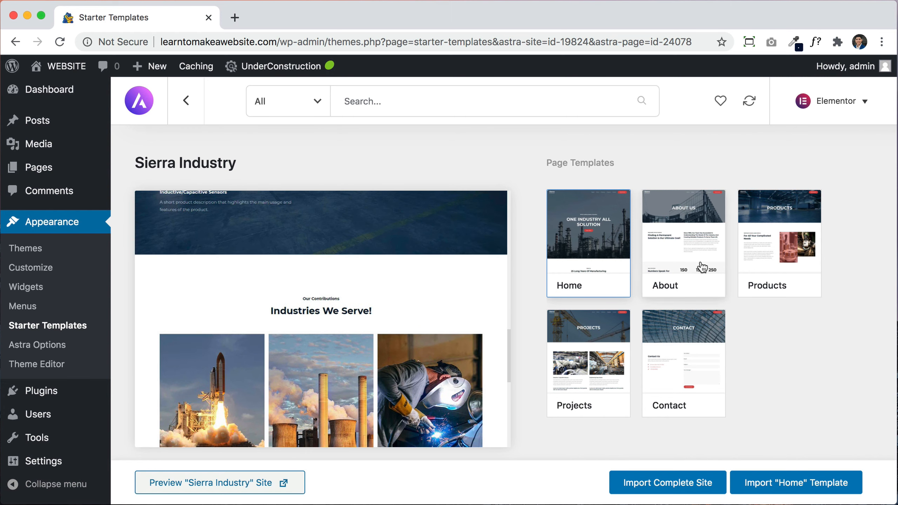
# Step: Preview the About, Products, Projects and Contact templates, then switch back to Home
pyautogui.click(688, 243)
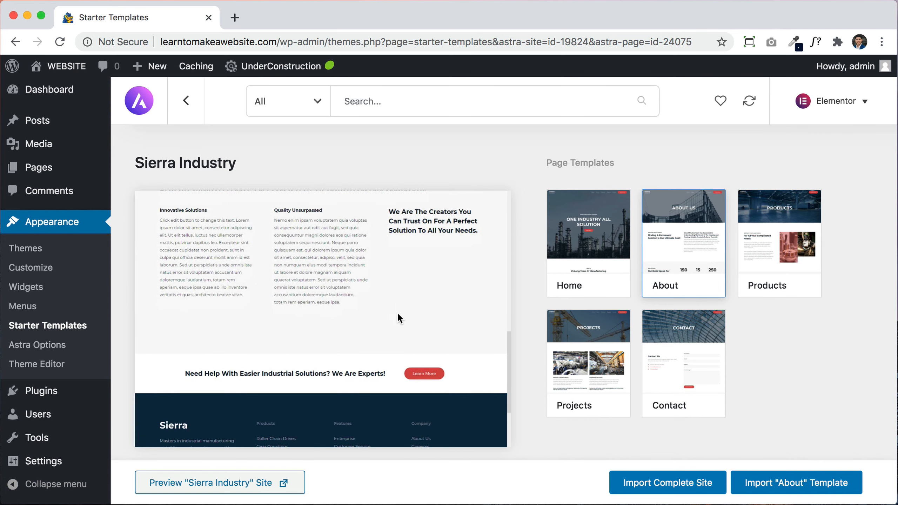
pyautogui.click(756, 260)
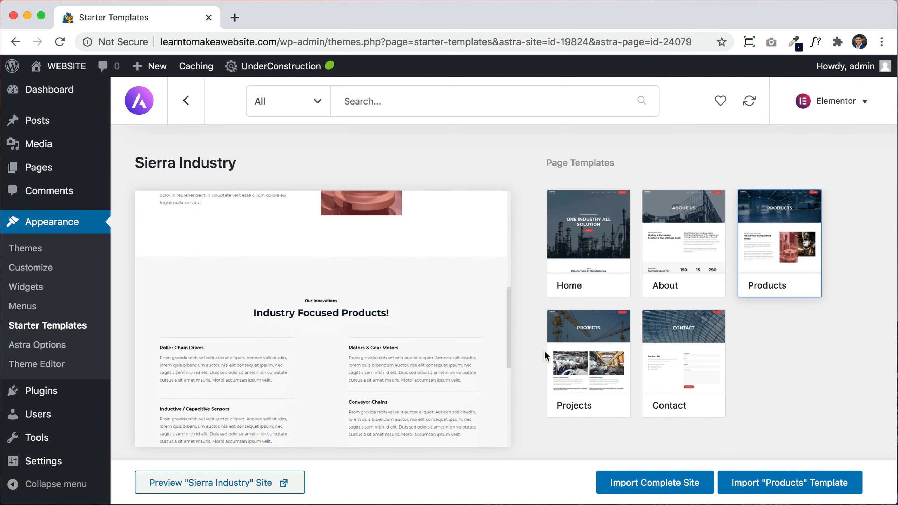
pyautogui.click(553, 358)
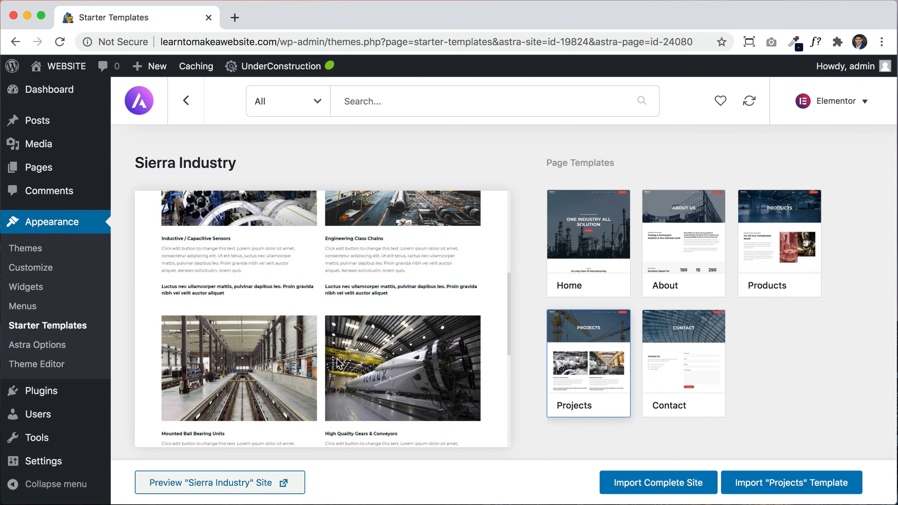
pyautogui.click(650, 380)
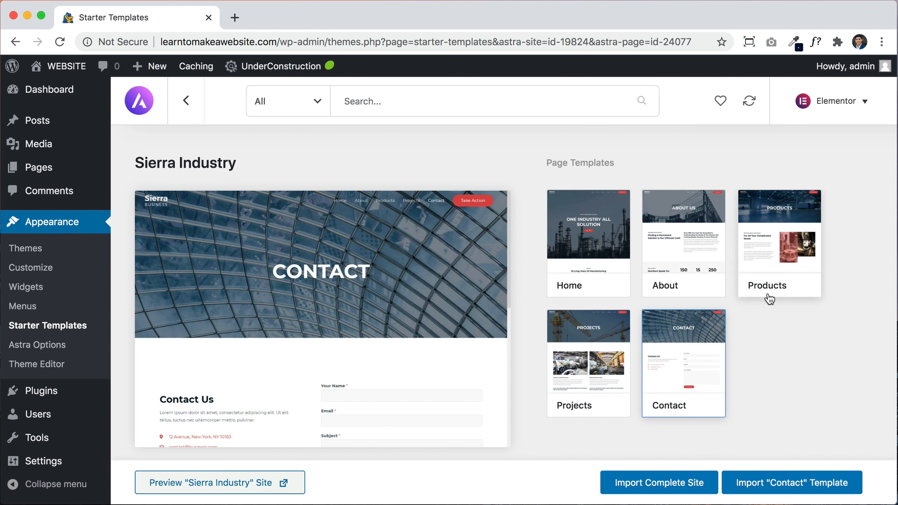
pyautogui.click(601, 245)
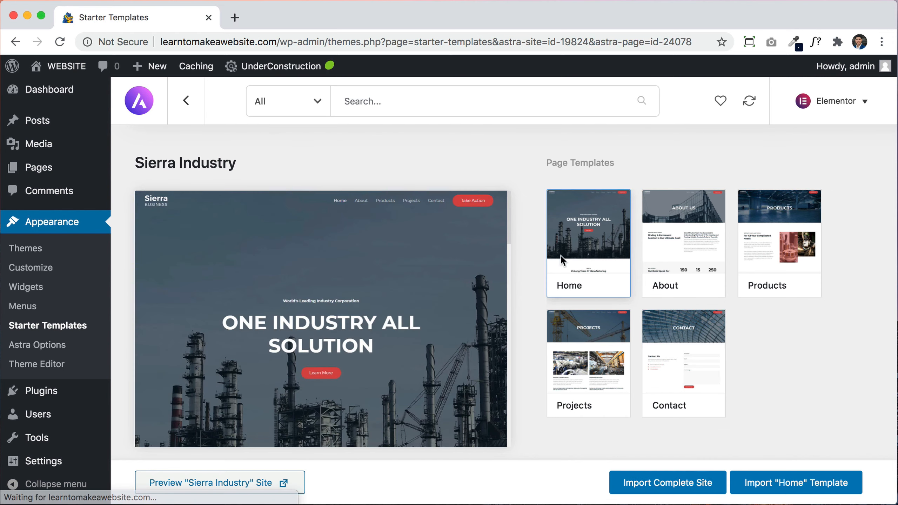
# Step: Scroll through the Home template preview, then choose Import Complete Site
pyautogui.scroll(-5, 397, 376)
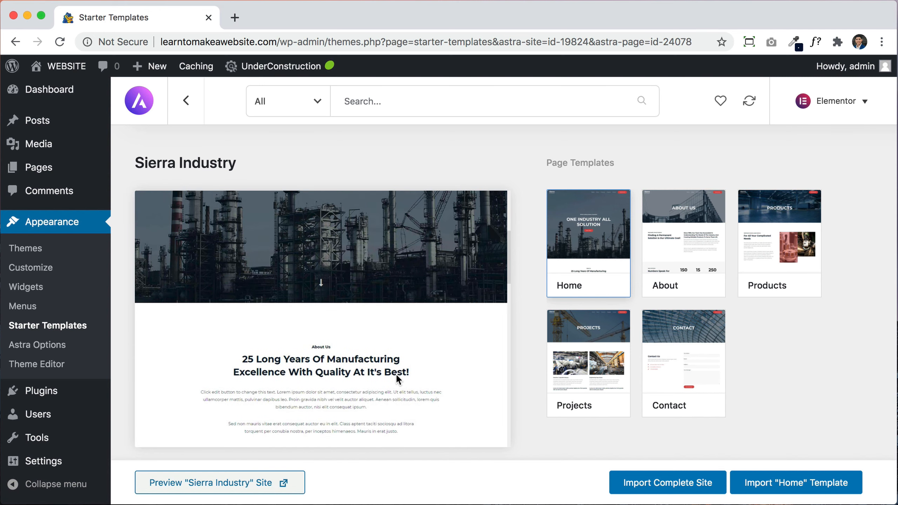
pyautogui.scroll(2, 397, 376)
pyautogui.scroll(3, 395, 373)
pyautogui.scroll(-5, 395, 374)
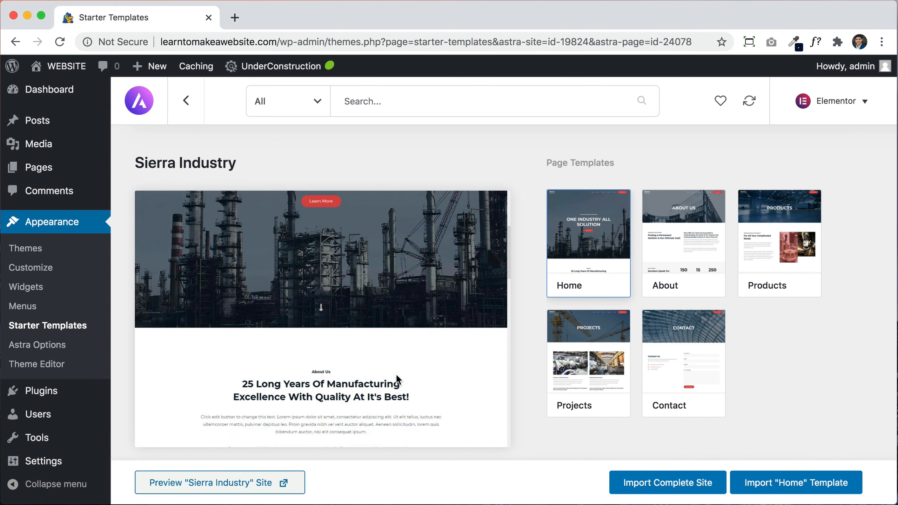
pyautogui.scroll(-5, 396, 374)
pyautogui.scroll(6, 395, 373)
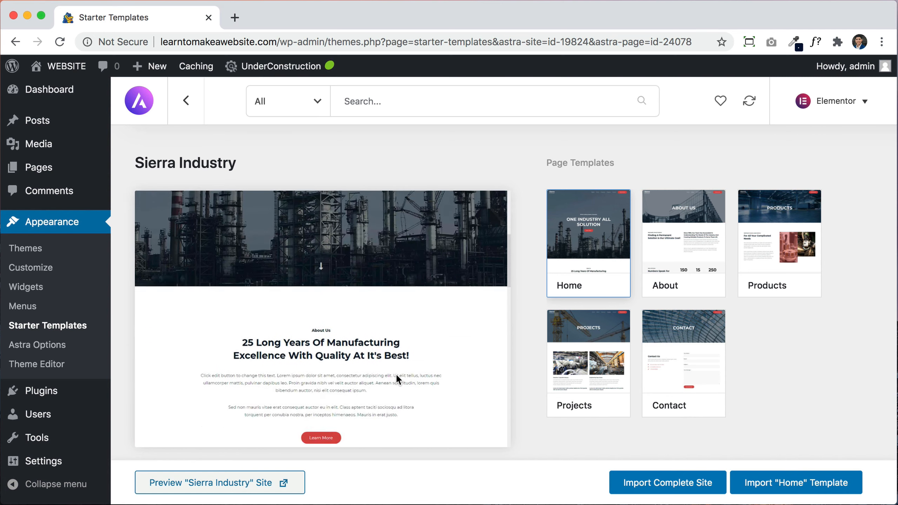
pyautogui.scroll(3, 396, 374)
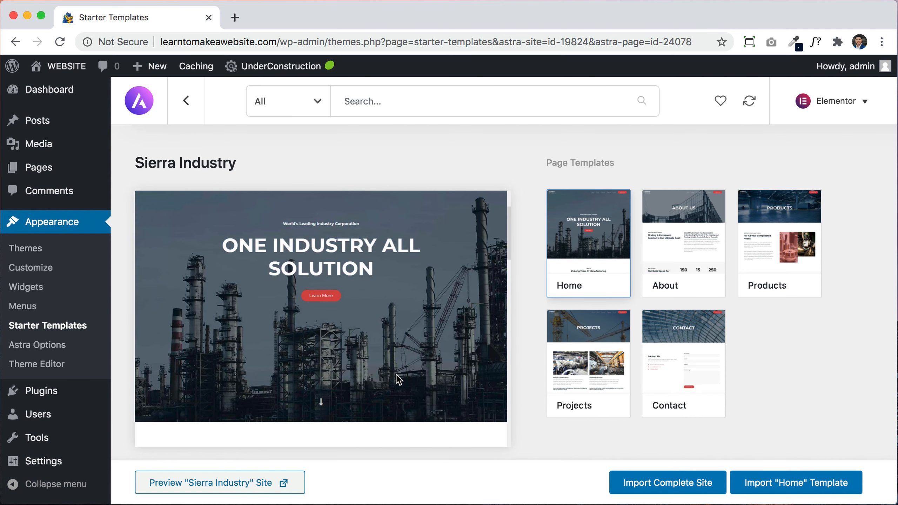
pyautogui.scroll(-1, 395, 374)
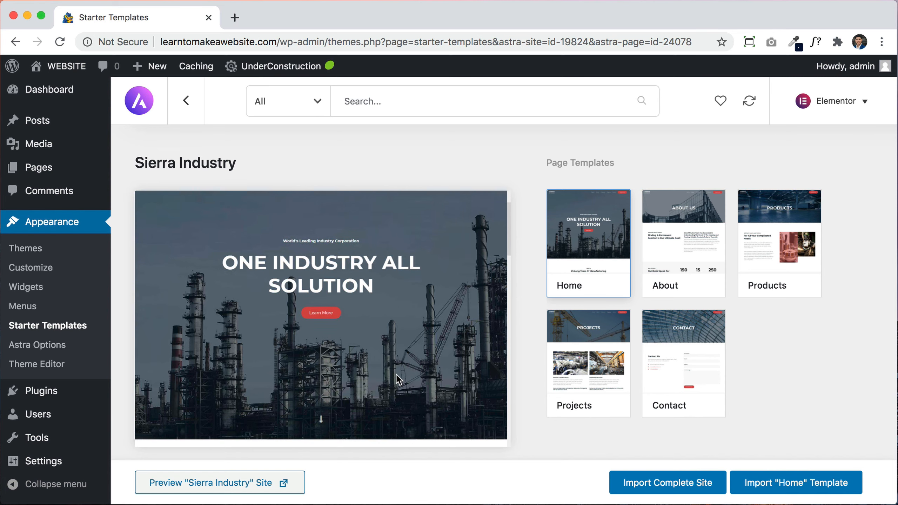
pyautogui.scroll(3, 395, 374)
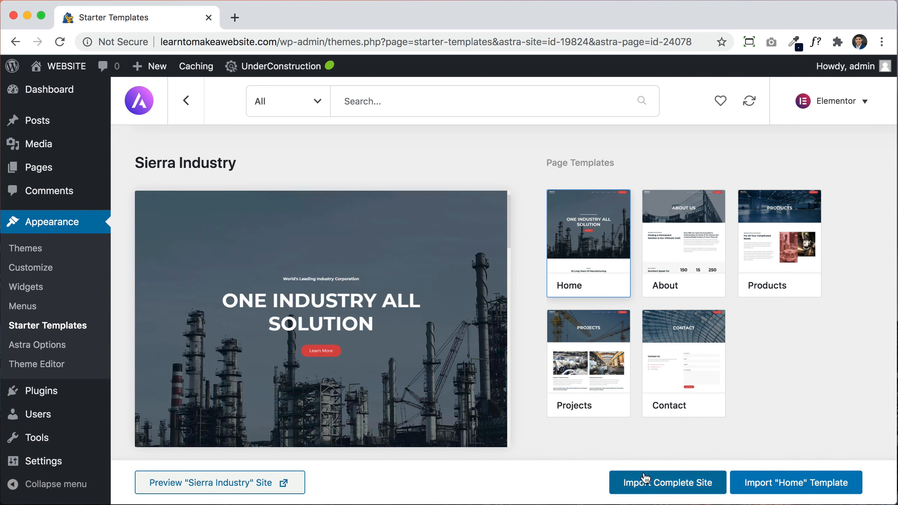
pyautogui.click(683, 487)
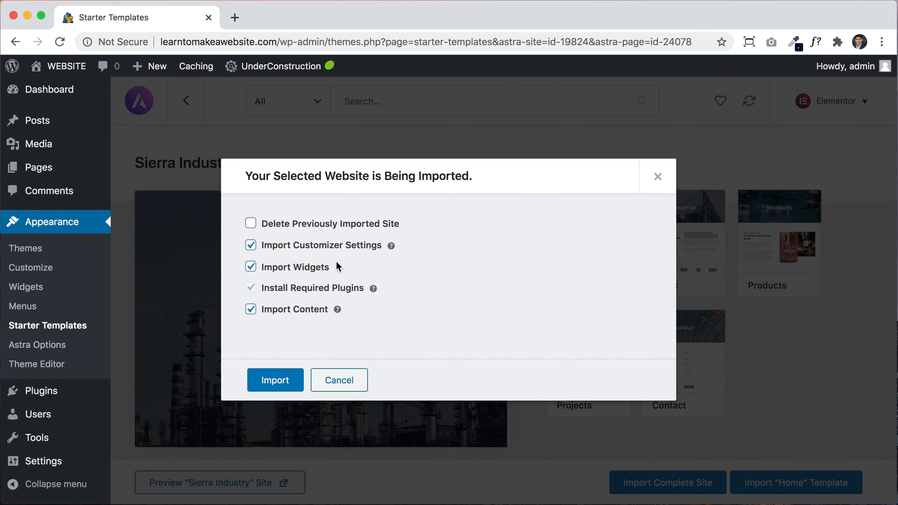
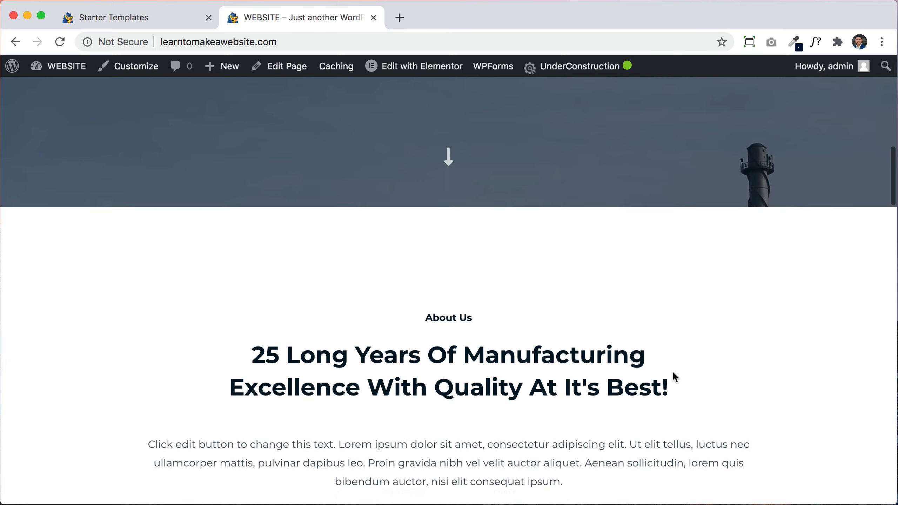
pyautogui.scroll(-12, 673, 372)
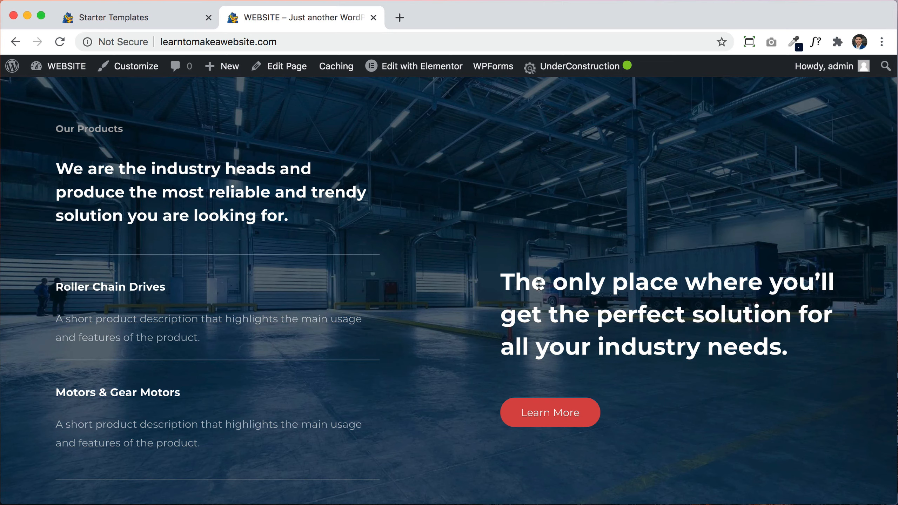
# Step: Scroll down through the imported site's homepage and partway back up
pyautogui.scroll(-4, 720, 346)
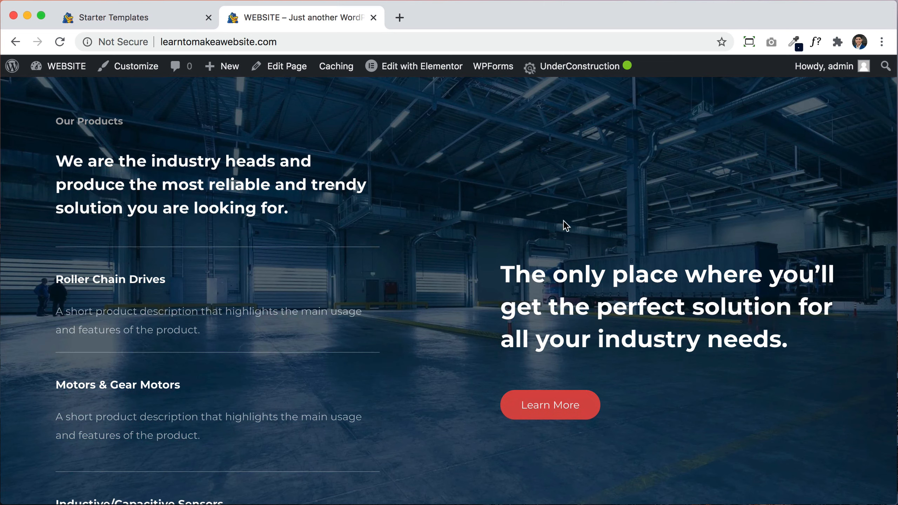
pyautogui.scroll(-7, 719, 347)
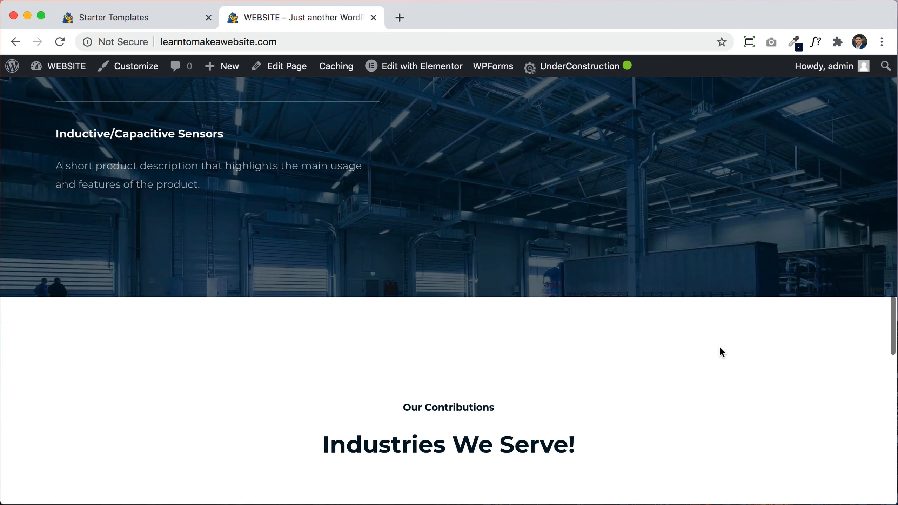
pyautogui.scroll(-3, 719, 346)
pyautogui.scroll(-8, 720, 348)
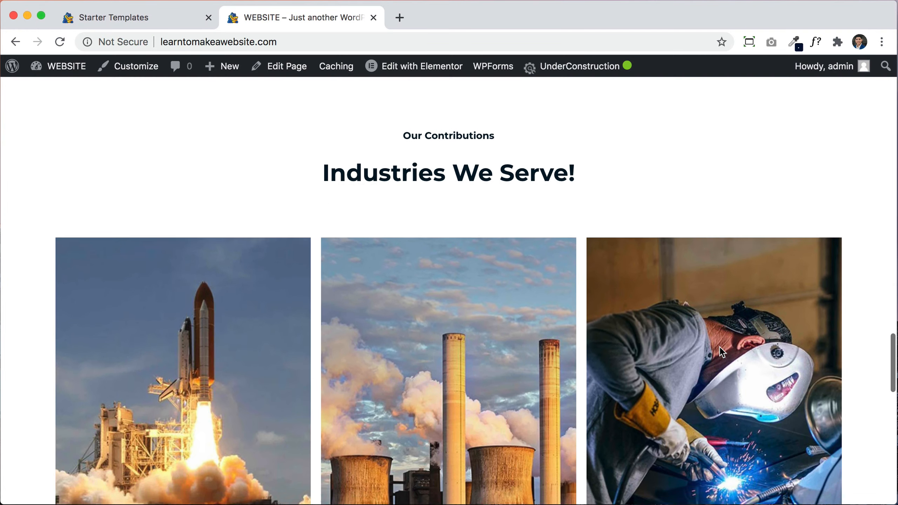
pyautogui.scroll(-1, 720, 346)
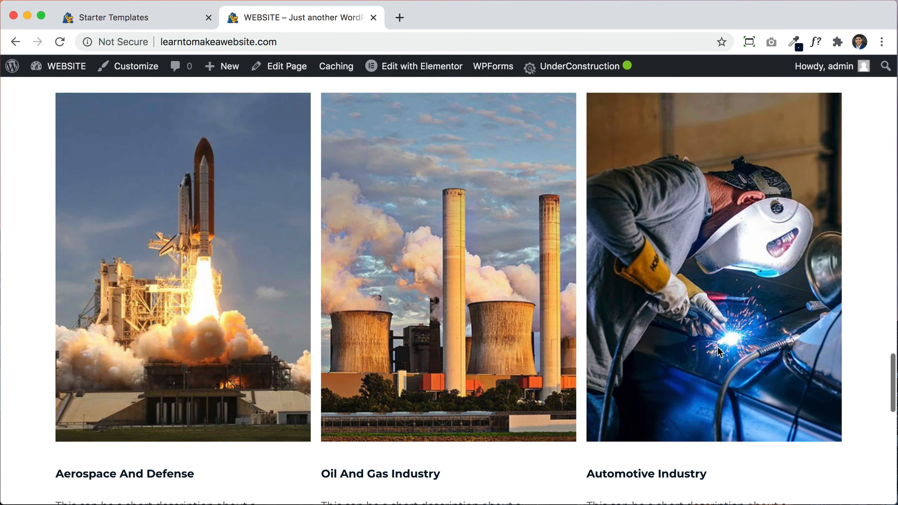
pyautogui.scroll(-8, 702, 316)
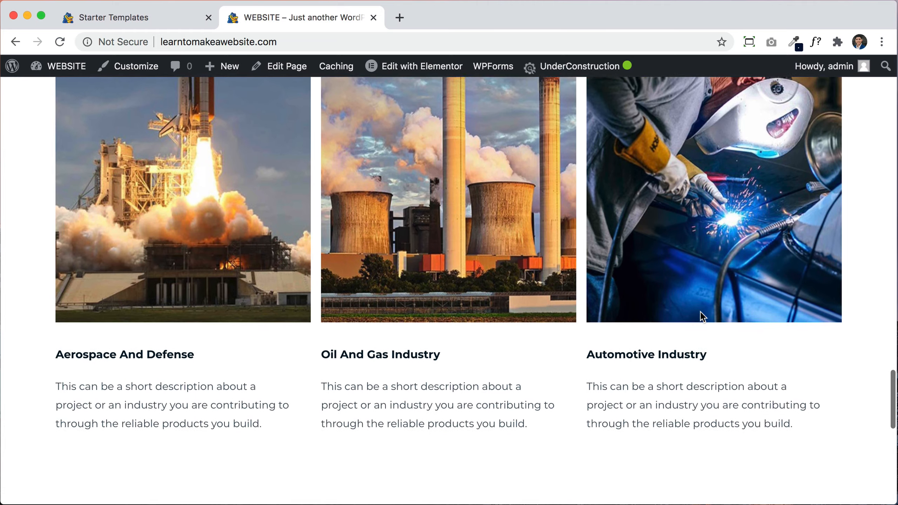
pyautogui.scroll(-5, 701, 317)
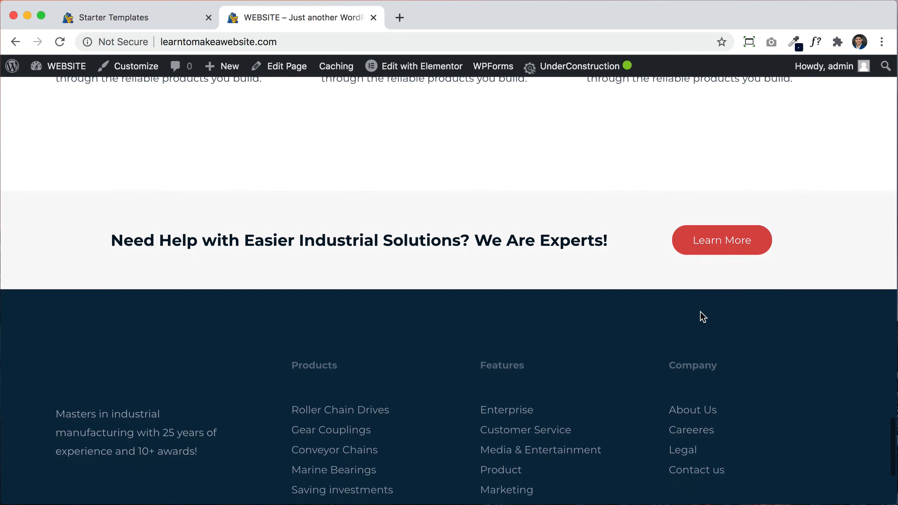
pyautogui.scroll(-4, 681, 259)
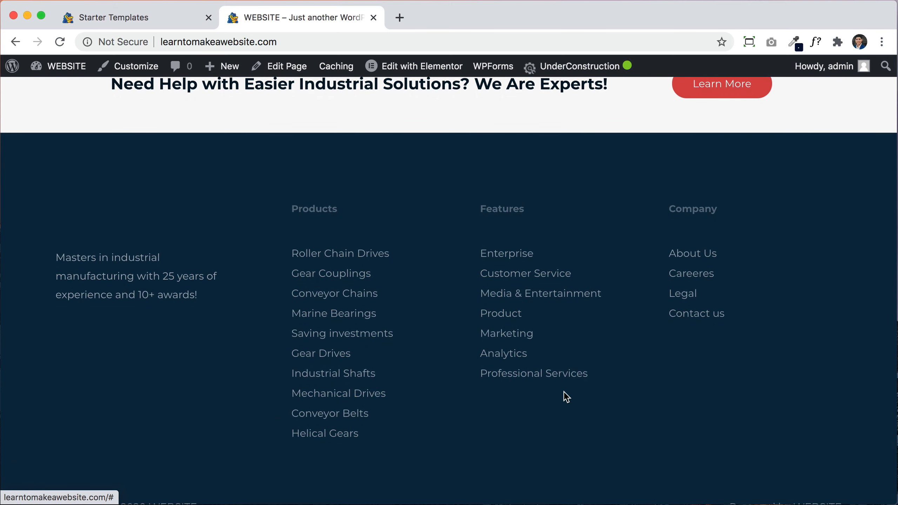
pyautogui.scroll(-2, 548, 387)
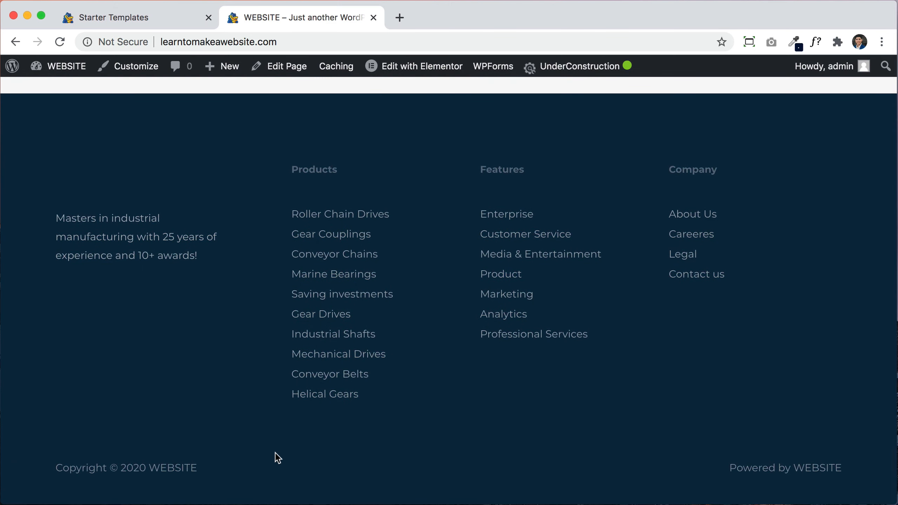
pyautogui.scroll(15, 808, 352)
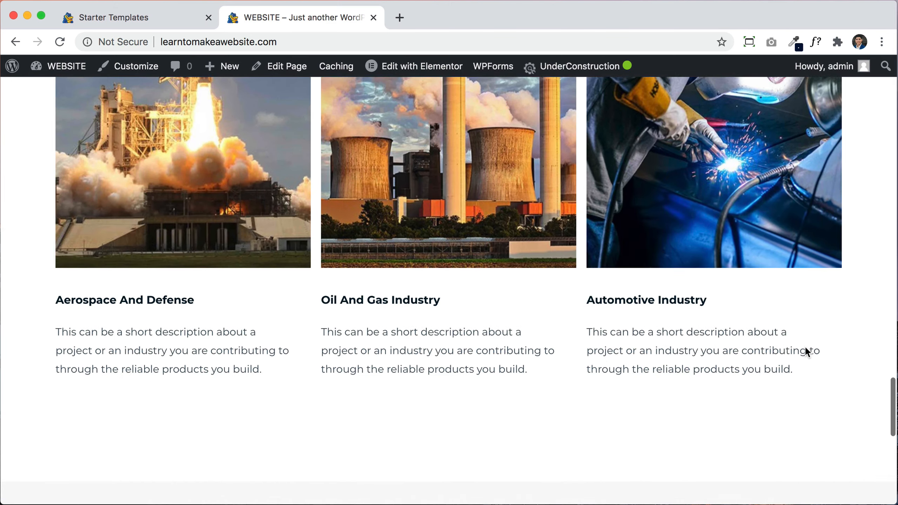
pyautogui.scroll(20, 806, 348)
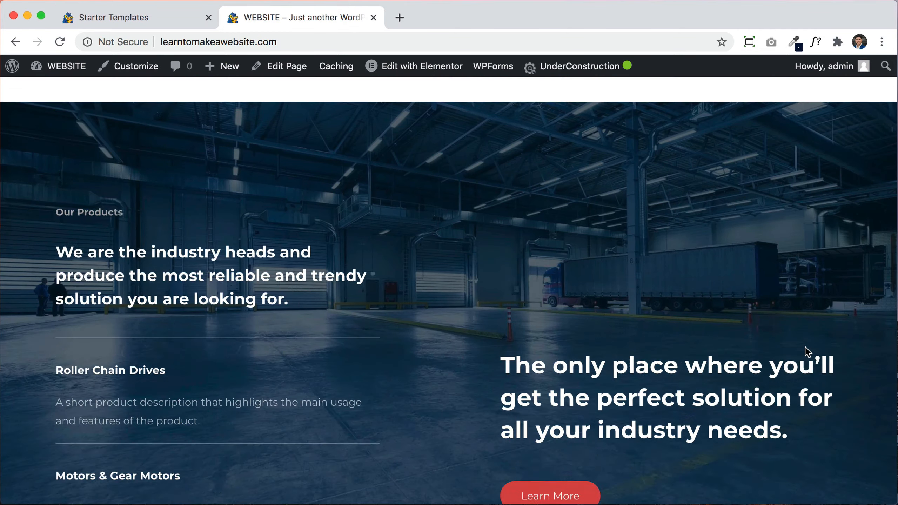
pyautogui.scroll(10, 808, 352)
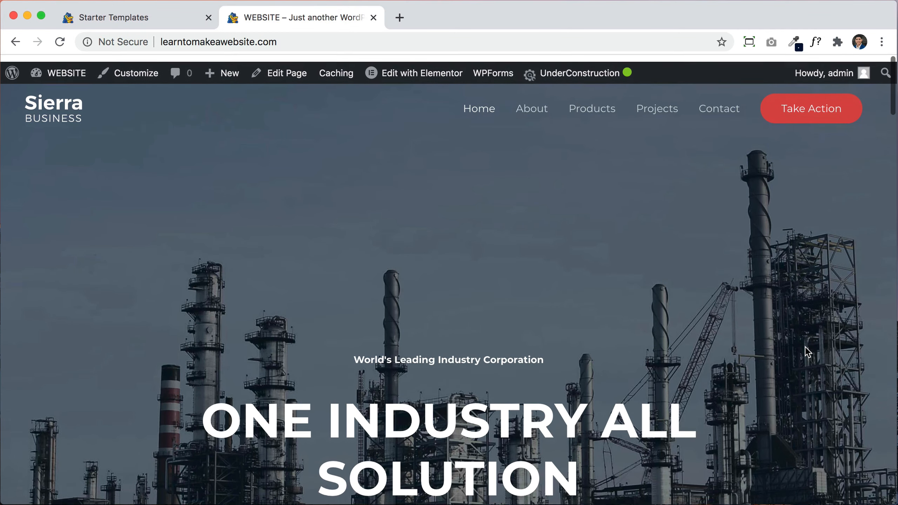
# Step: Go to the About page and scroll through its sections, returning to the top
pyautogui.click(529, 106)
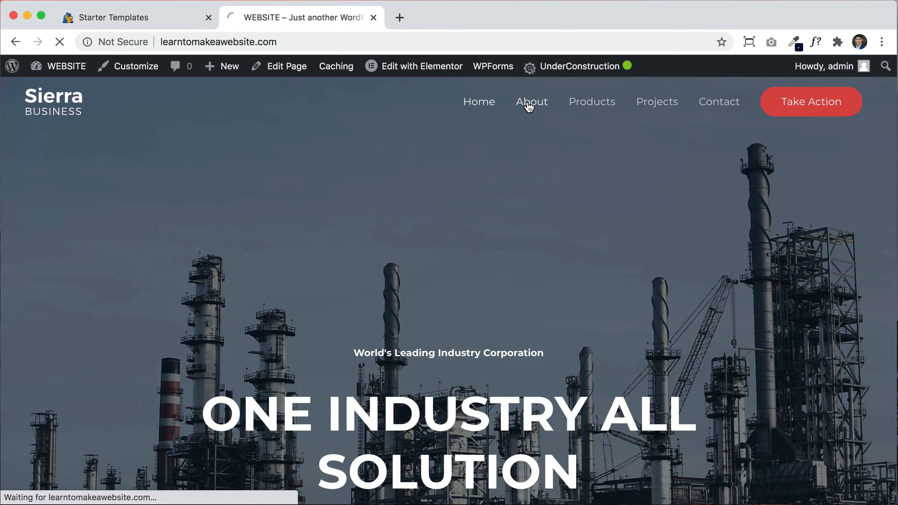
pyautogui.scroll(-10, 770, 316)
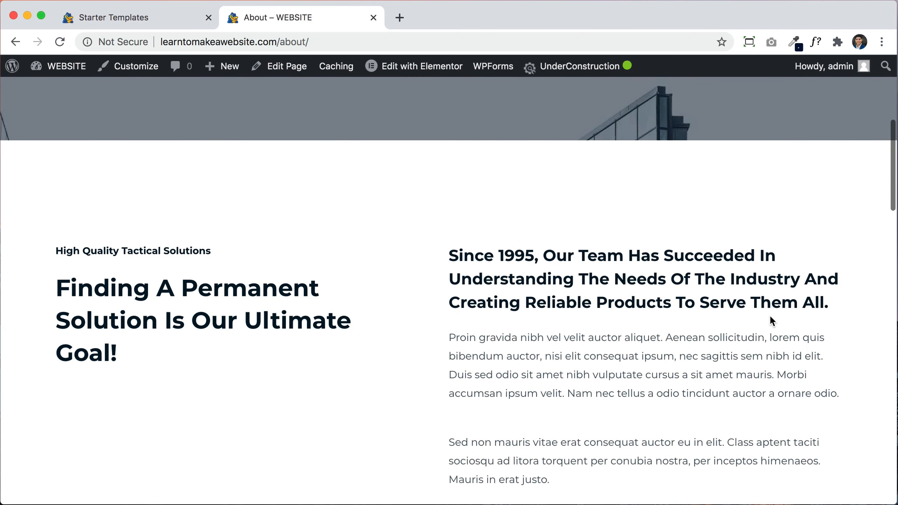
pyautogui.scroll(-1, 769, 314)
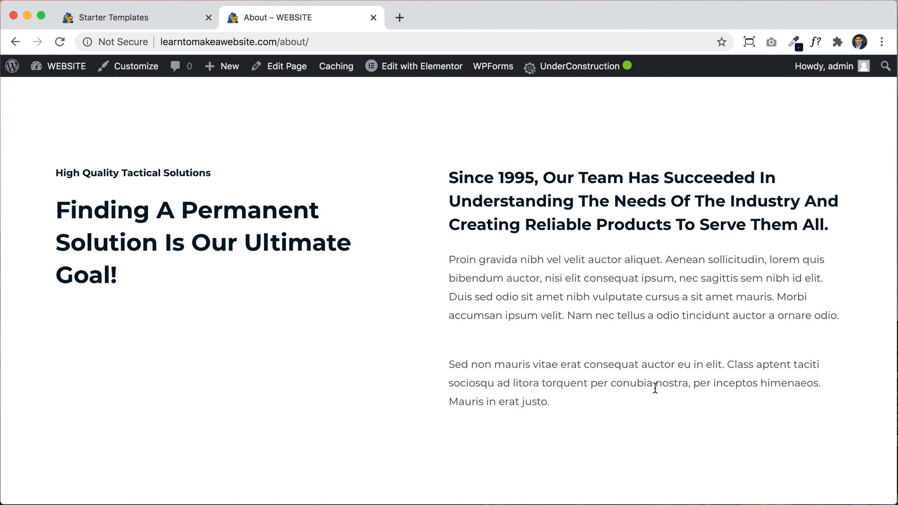
pyautogui.scroll(-8, 655, 388)
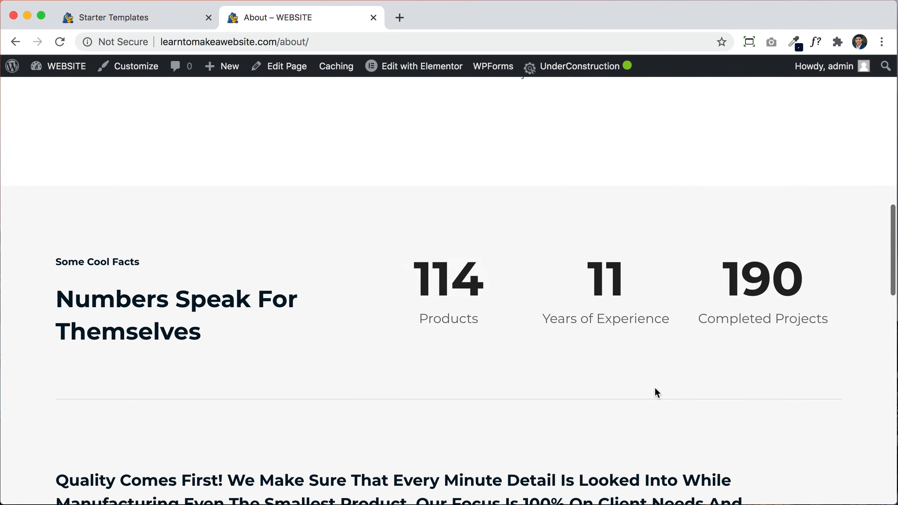
pyautogui.scroll(-6, 677, 331)
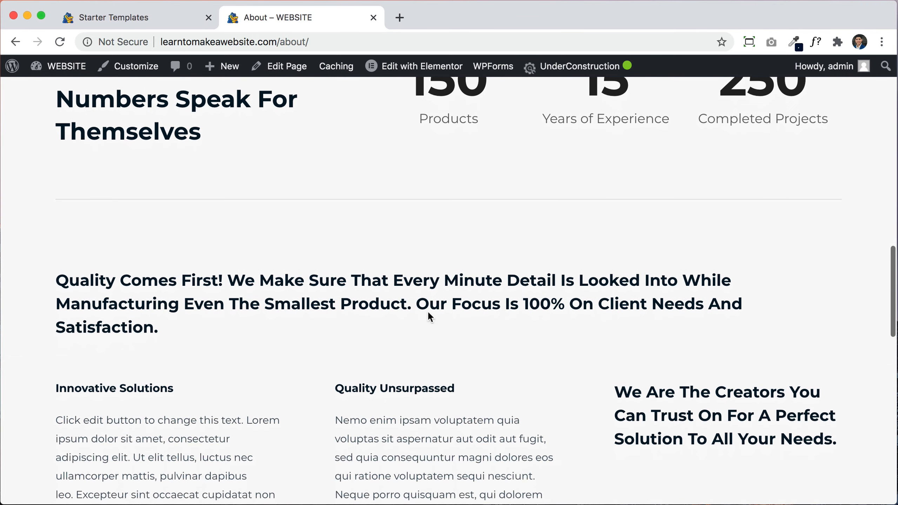
pyautogui.scroll(-8, 404, 309)
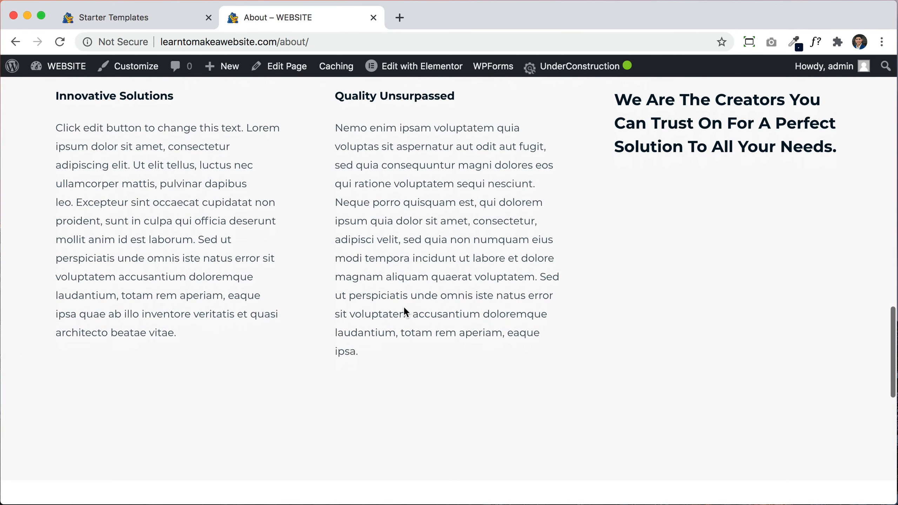
pyautogui.scroll(3, 555, 292)
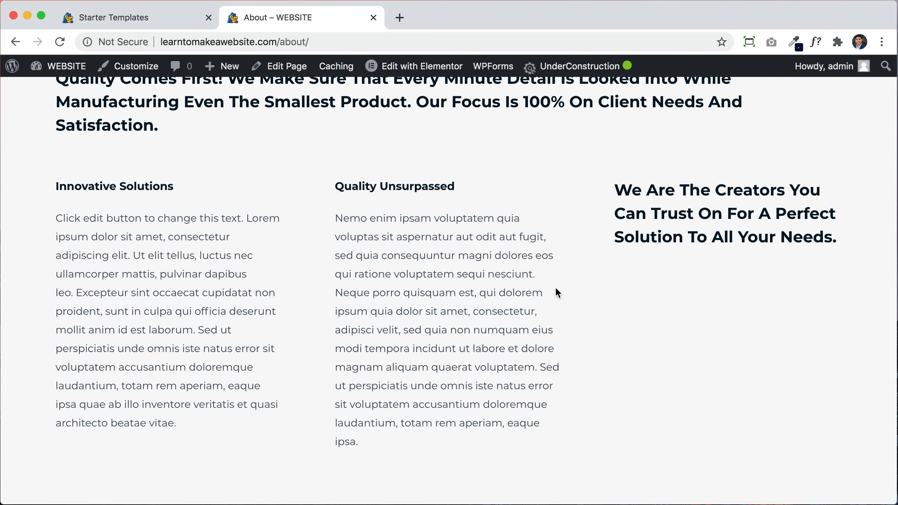
pyautogui.scroll(15, 557, 293)
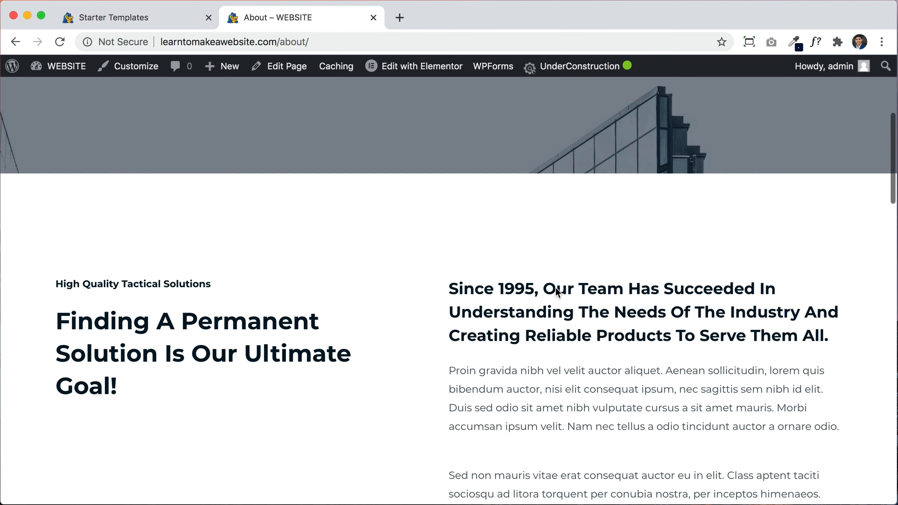
pyautogui.scroll(-3, 557, 293)
pyautogui.scroll(-1, 560, 391)
pyautogui.scroll(-10, 560, 392)
pyautogui.scroll(-9, 573, 391)
pyautogui.scroll(-12, 573, 389)
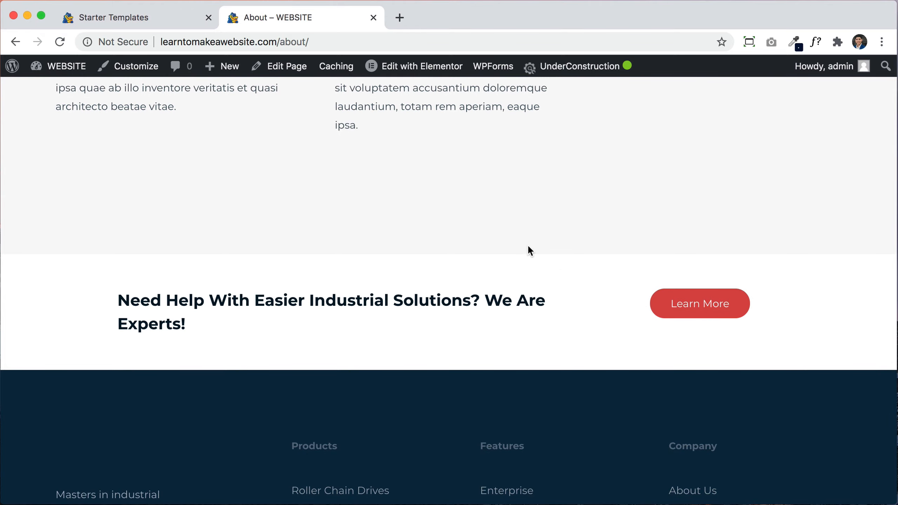
pyautogui.scroll(5, 527, 244)
pyautogui.scroll(10, 528, 248)
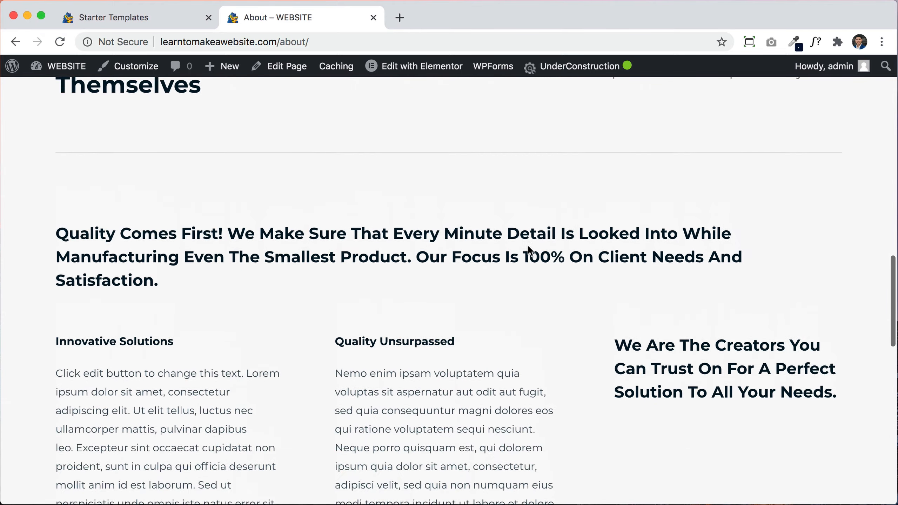
pyautogui.scroll(4, 528, 247)
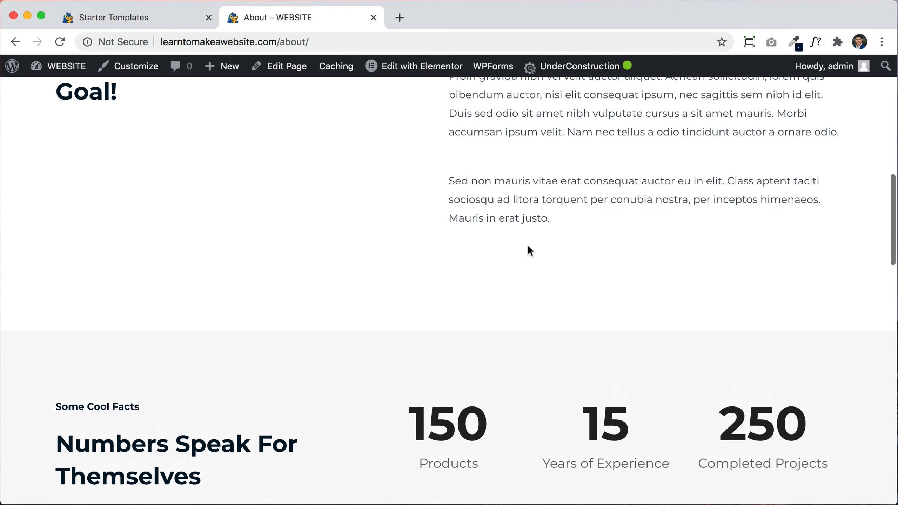
pyautogui.scroll(10, 529, 249)
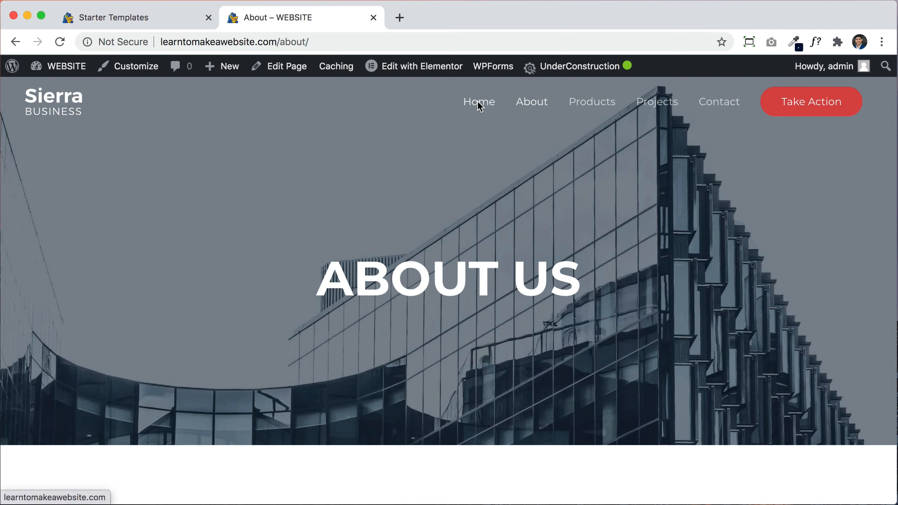
pyautogui.click(723, 100)
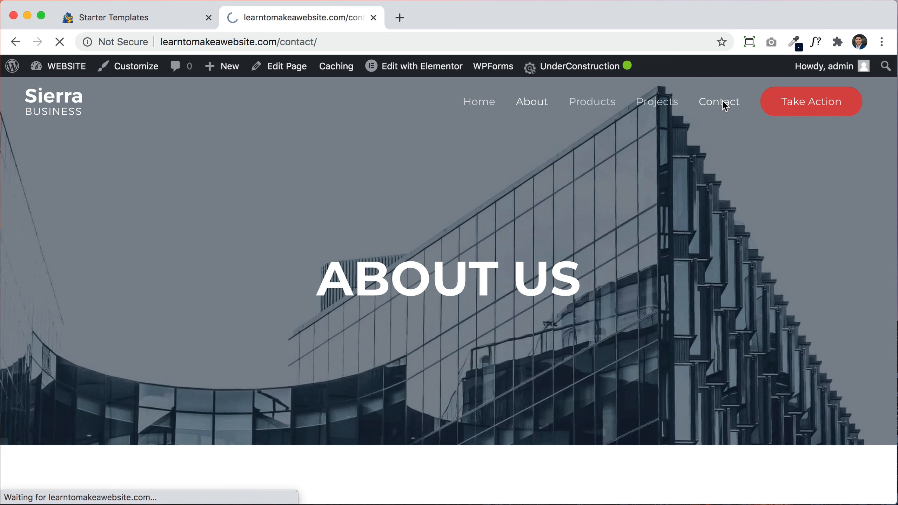
pyautogui.scroll(-5, 715, 292)
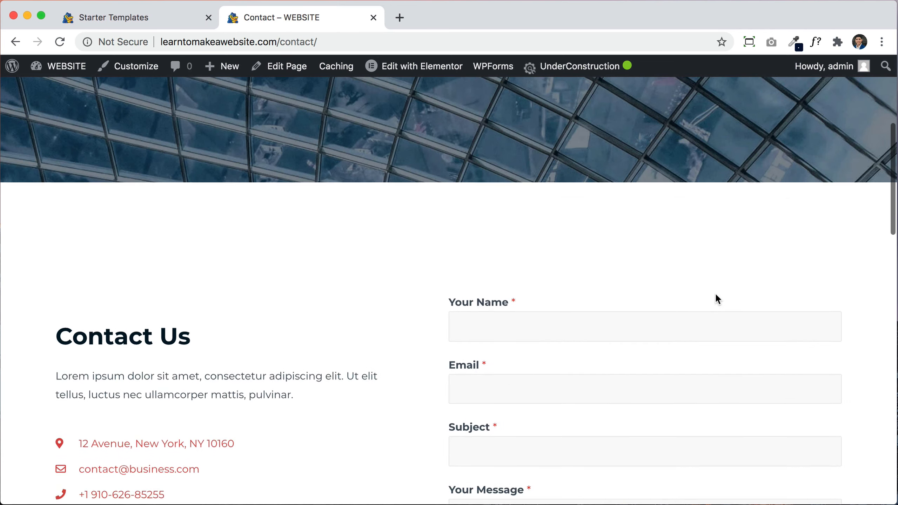
pyautogui.scroll(5, 714, 292)
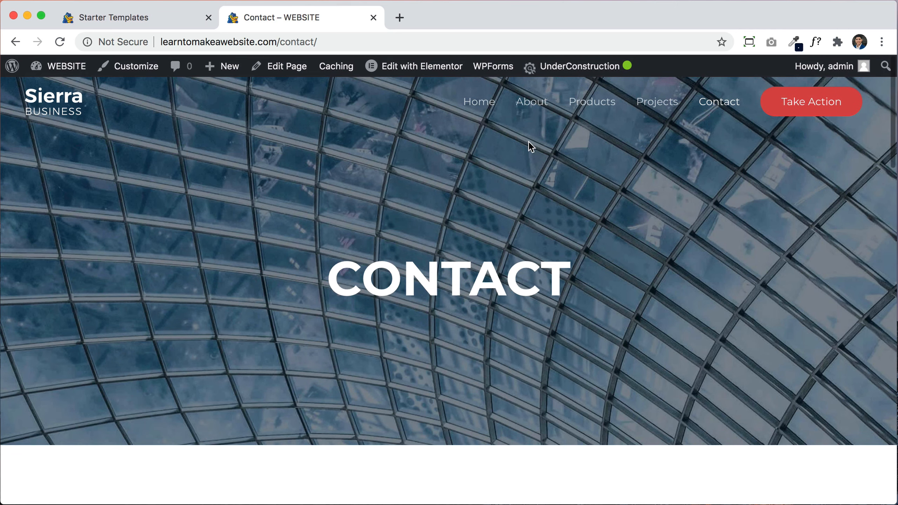
pyautogui.click(479, 108)
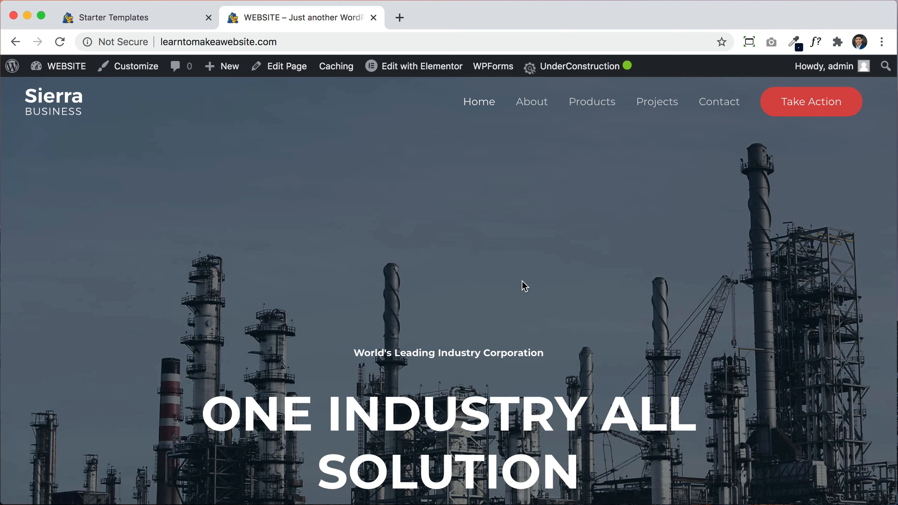
pyautogui.scroll(-3, 521, 290)
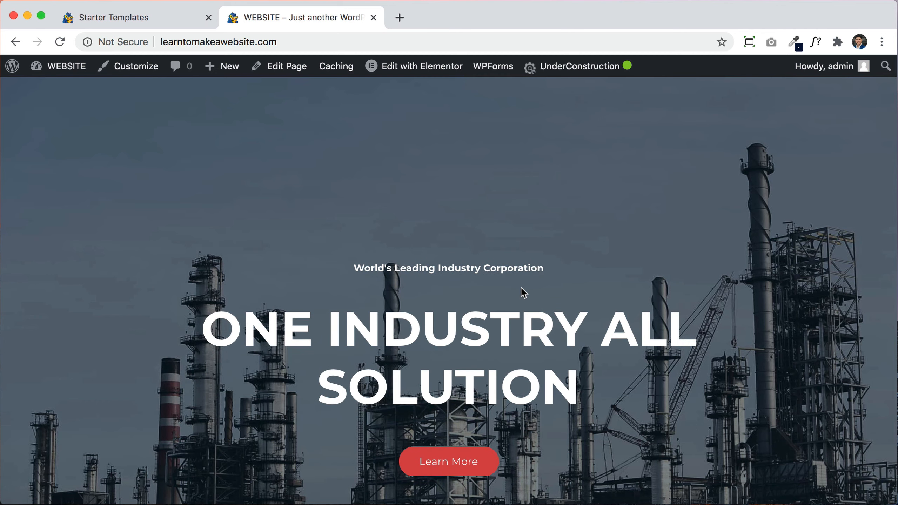
pyautogui.scroll(3, 523, 292)
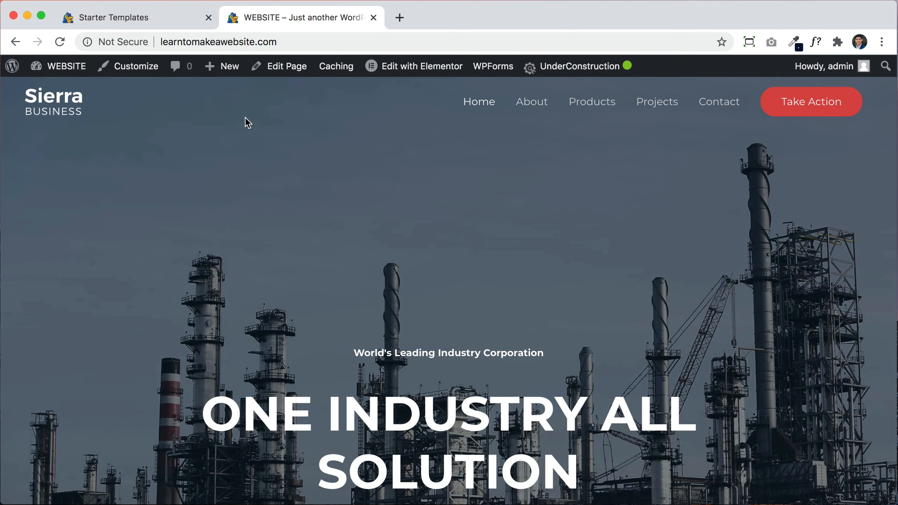
pyautogui.click(209, 17)
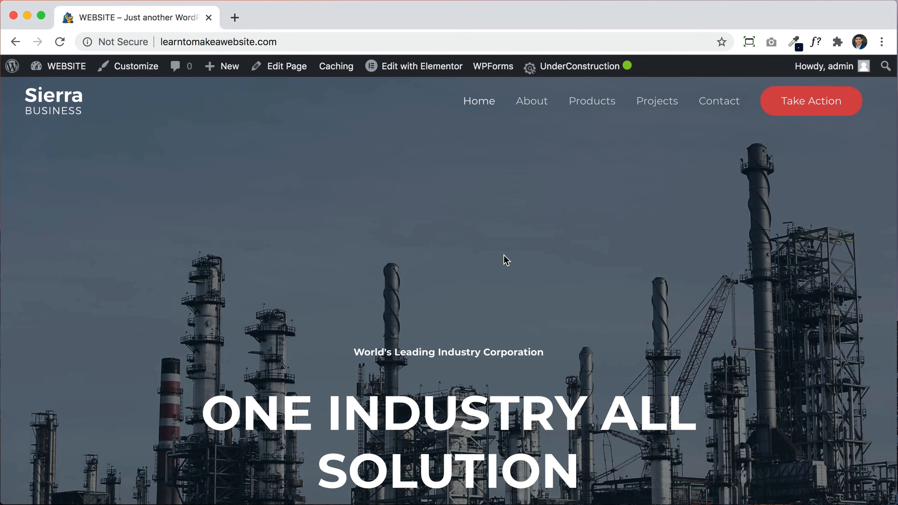
pyautogui.scroll(-8, 505, 258)
pyautogui.scroll(2, 504, 255)
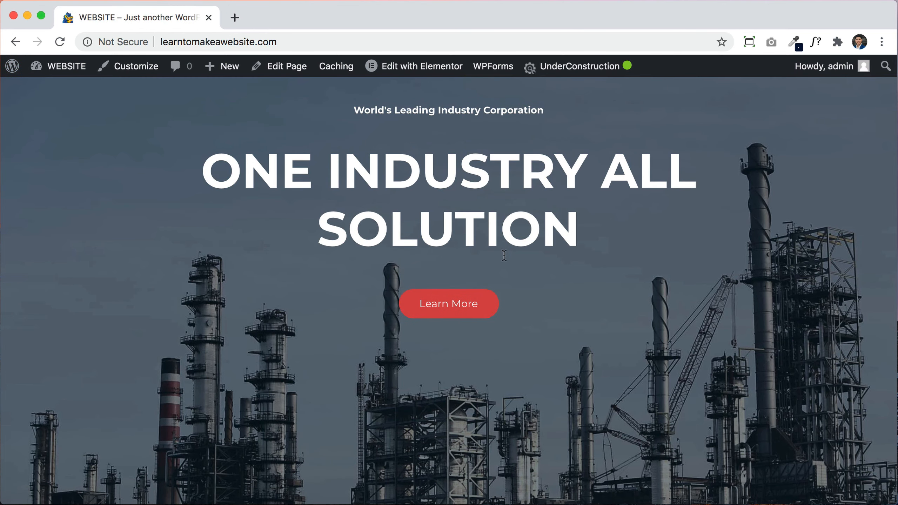
pyautogui.scroll(8, 503, 255)
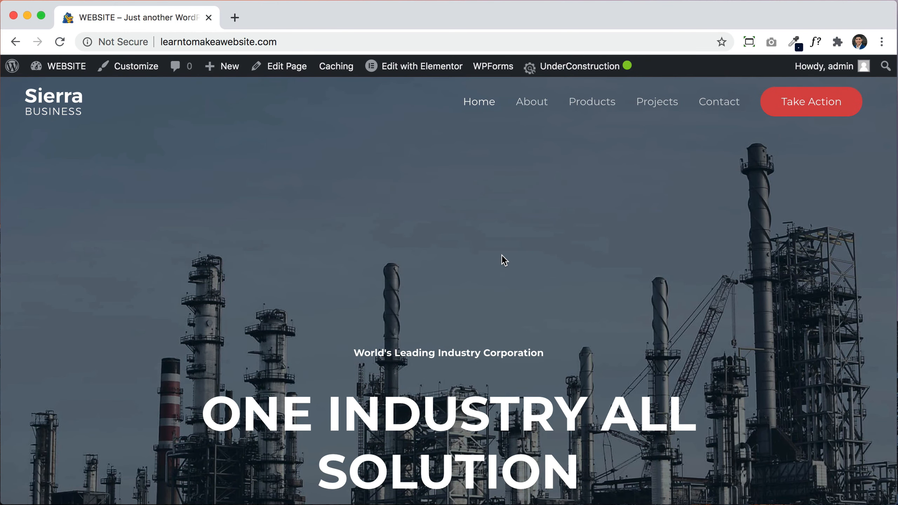
pyautogui.moveTo(418, 73)
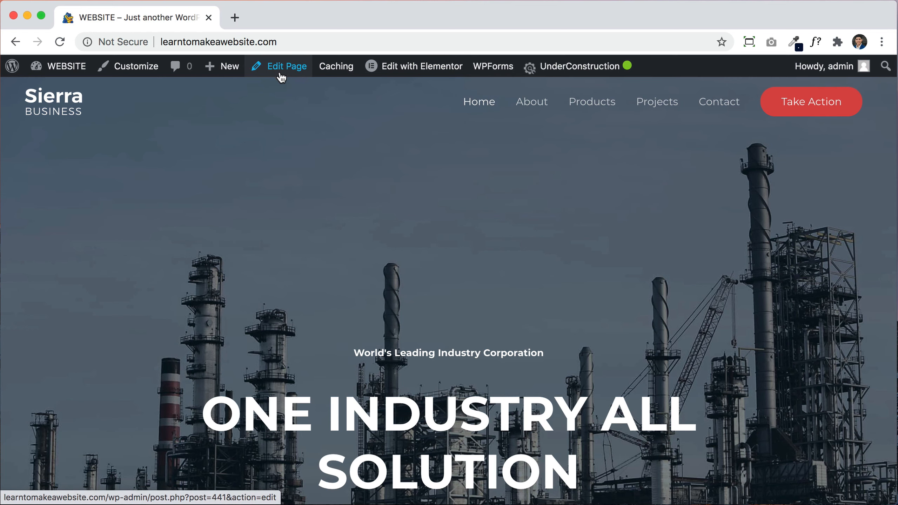
# Step: Open the Sierra Business homepage in Elementor and scroll around the preview and widget panel
pyautogui.click(418, 66)
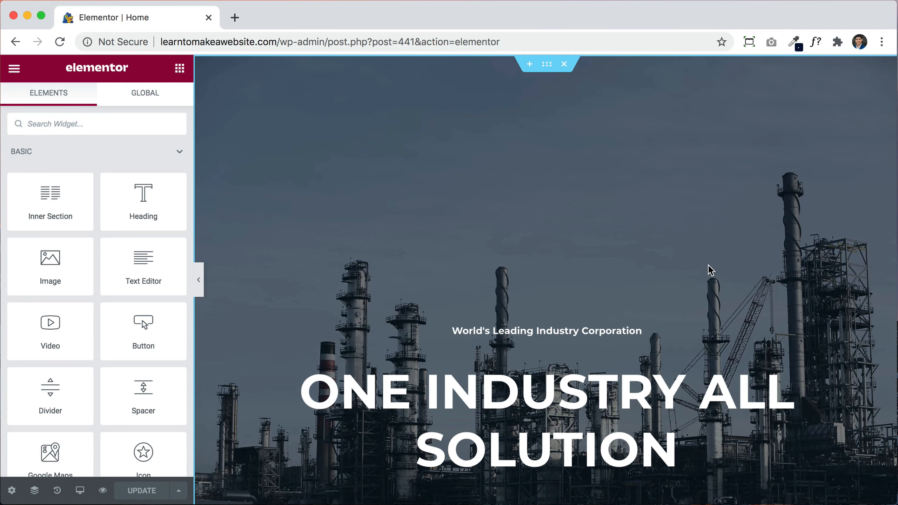
pyautogui.scroll(-3, 724, 322)
pyautogui.scroll(-9, 544, 409)
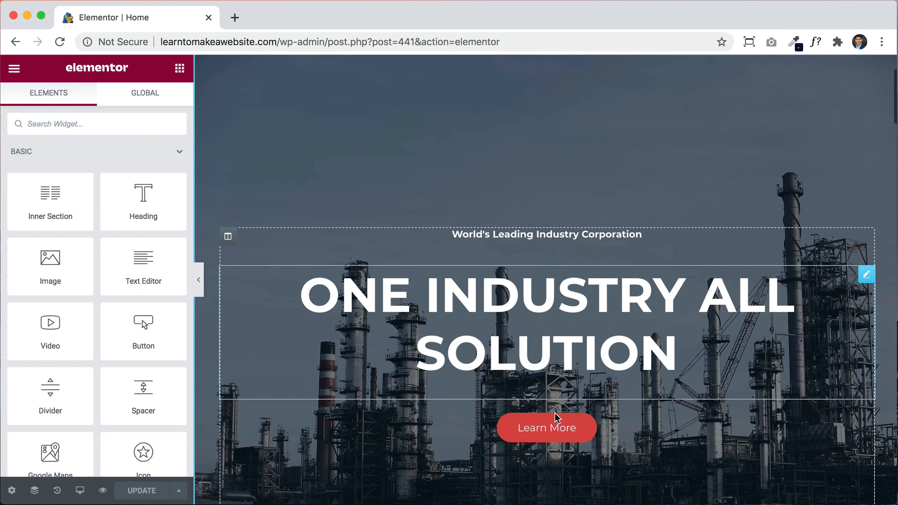
pyautogui.scroll(3, 556, 418)
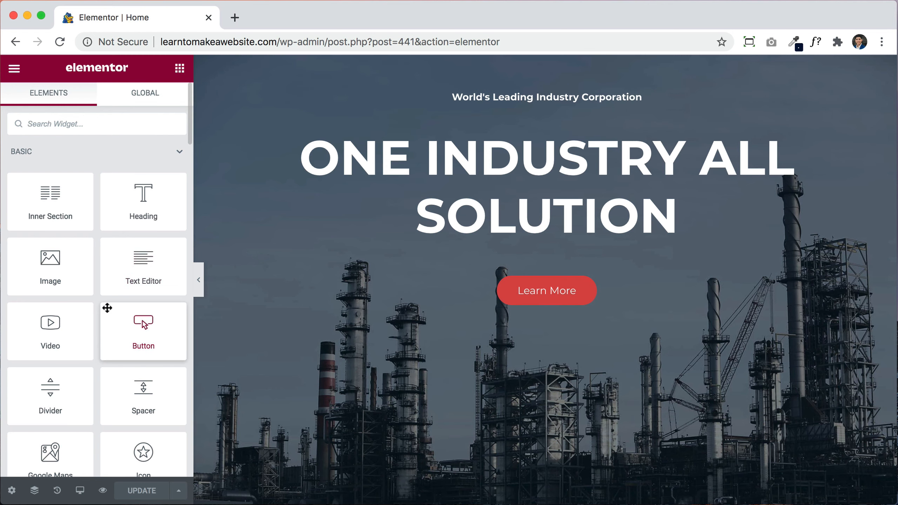
pyautogui.scroll(-7, 106, 305)
pyautogui.scroll(-5, 106, 309)
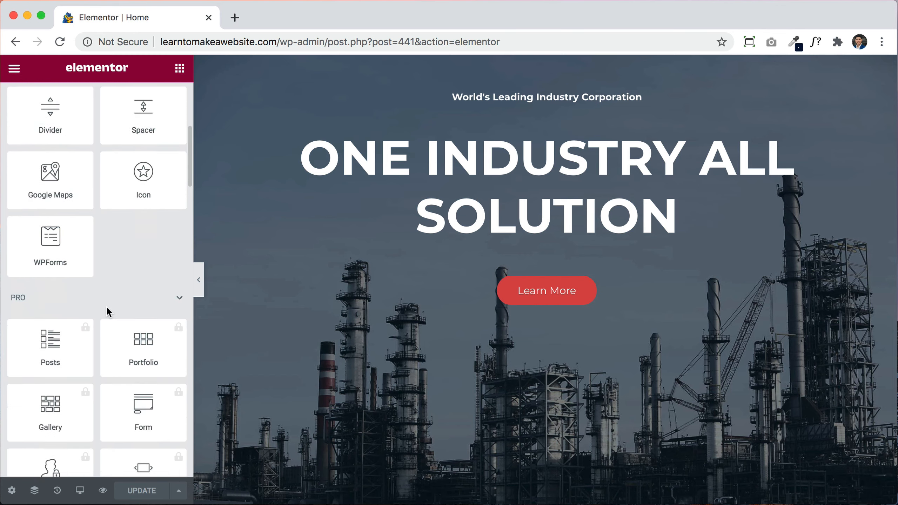
pyautogui.scroll(9, 107, 307)
pyautogui.scroll(3, 107, 307)
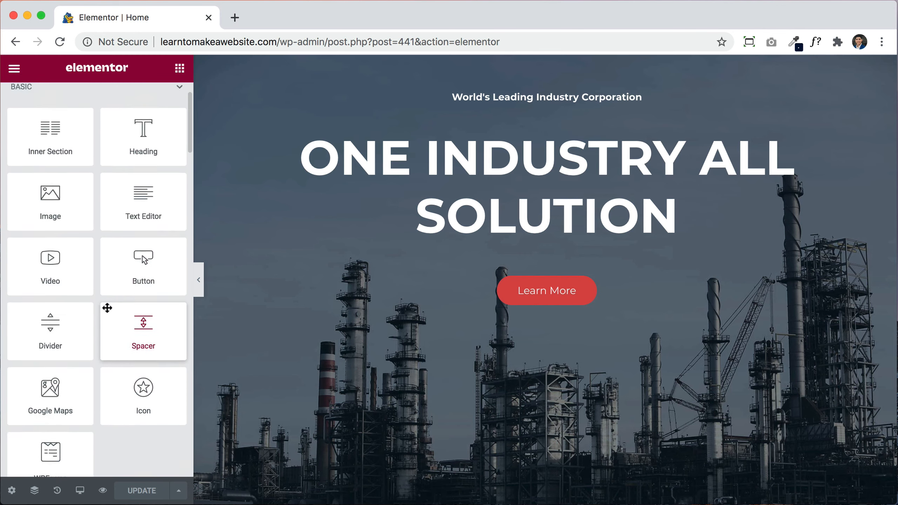
pyautogui.scroll(5, 577, 241)
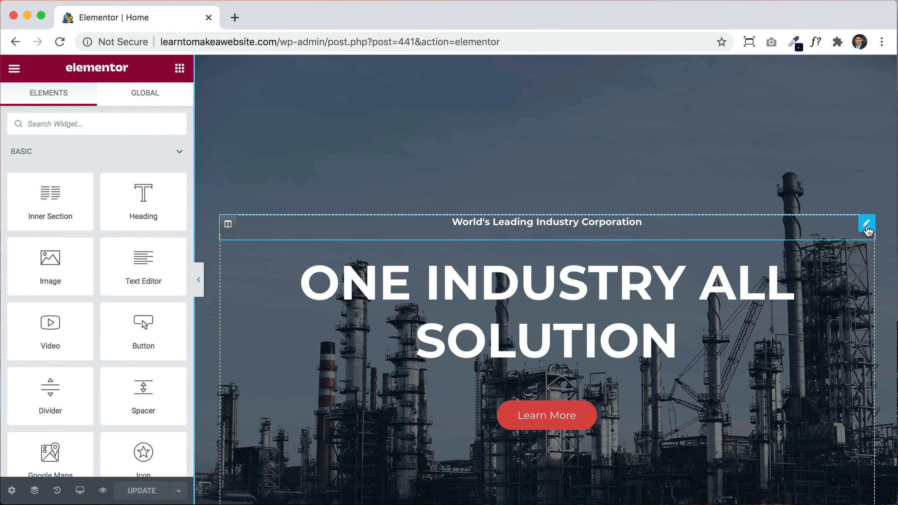
# Step: Change the hero subheading text to 'This is our home'
pyautogui.click(866, 225)
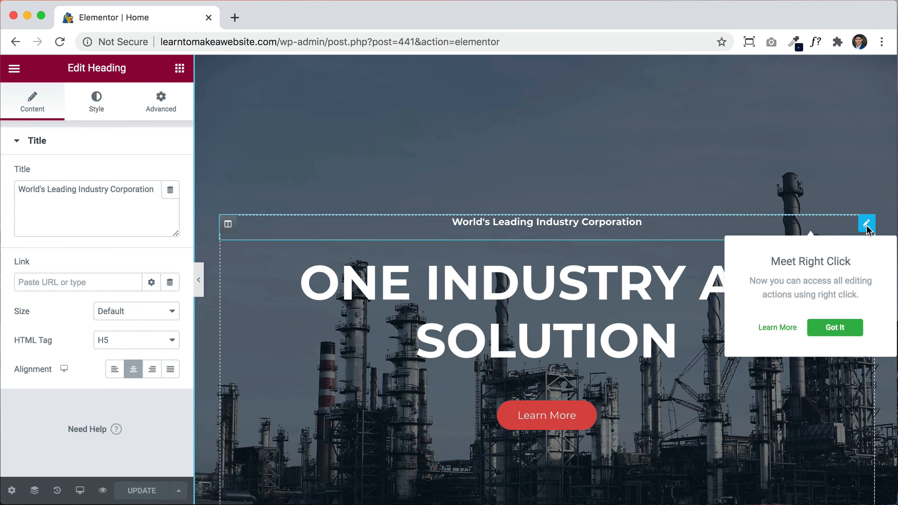
pyautogui.click(835, 326)
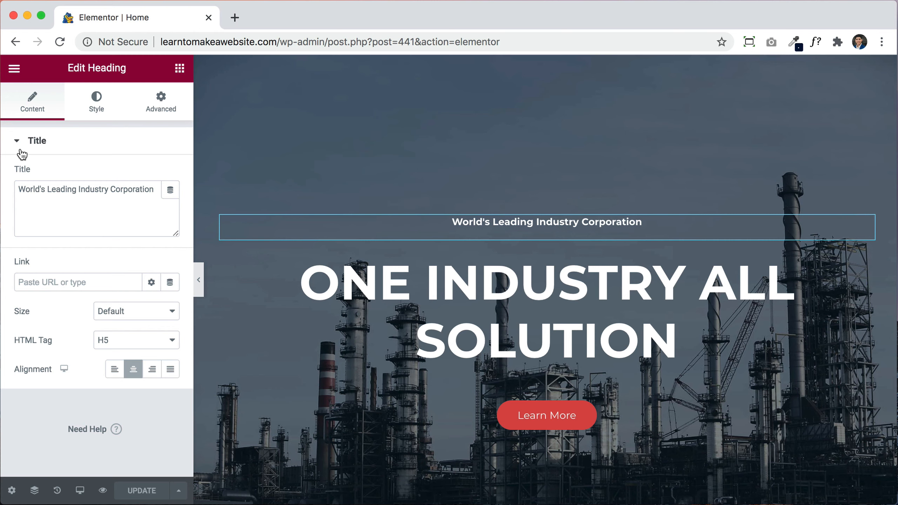
pyautogui.click(66, 190)
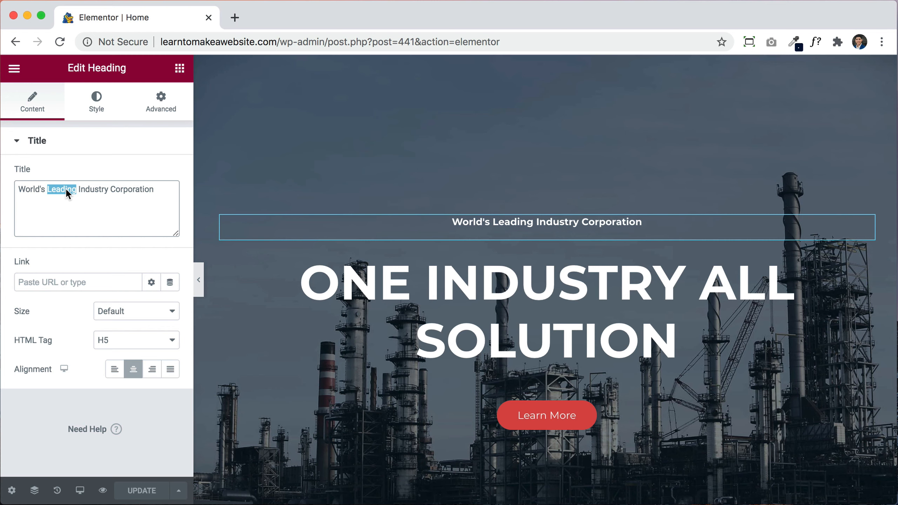
pyautogui.press('super+a')
pyautogui.press('BackSpace')
pyautogui.write('This is our home')
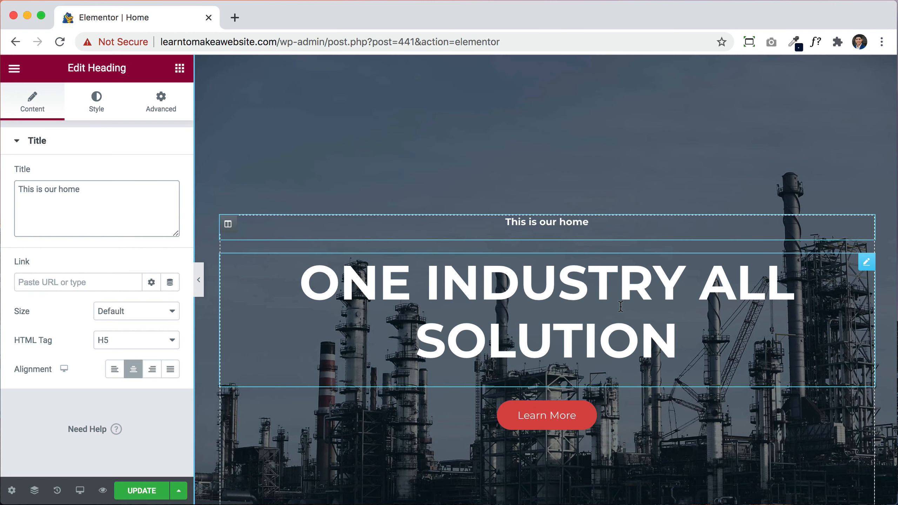
# Step: Replace the hero's main heading with 'Planet earth'
pyautogui.click(866, 264)
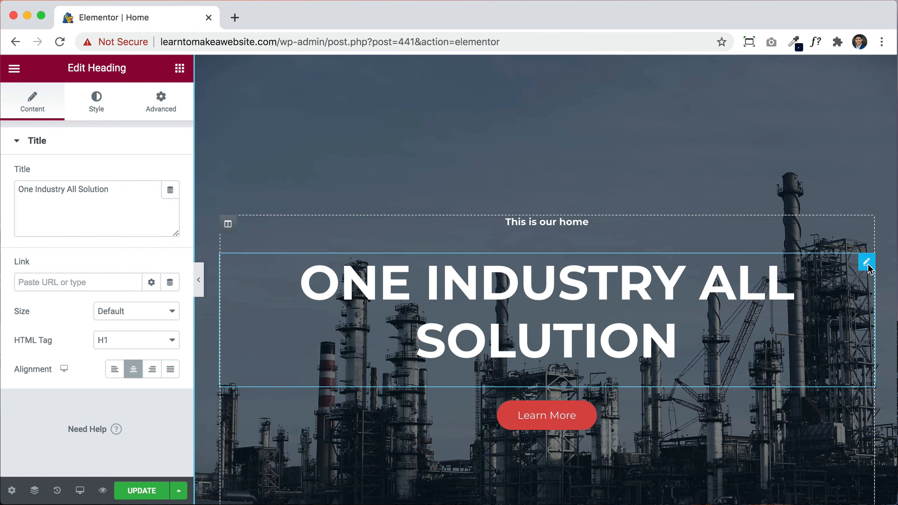
pyautogui.tripleClick(116, 199)
pyautogui.press('BackSpace')
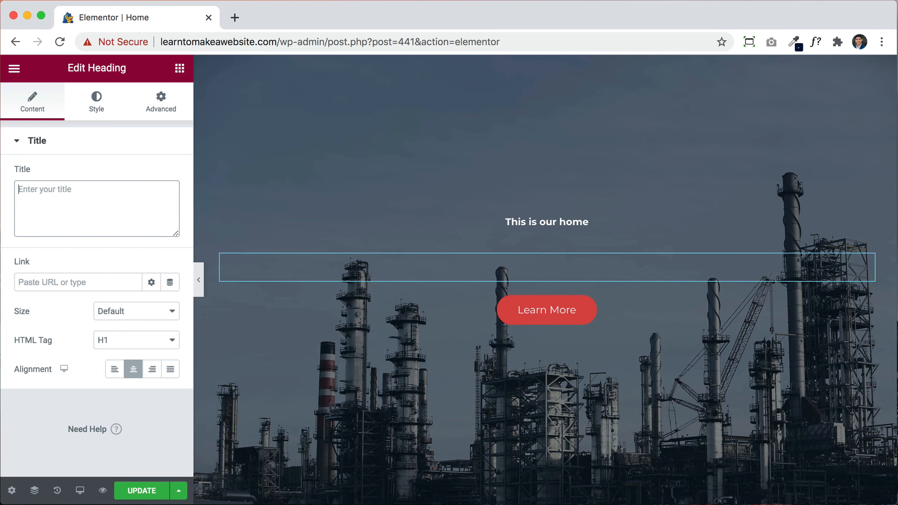
pyautogui.write('Planet earth')
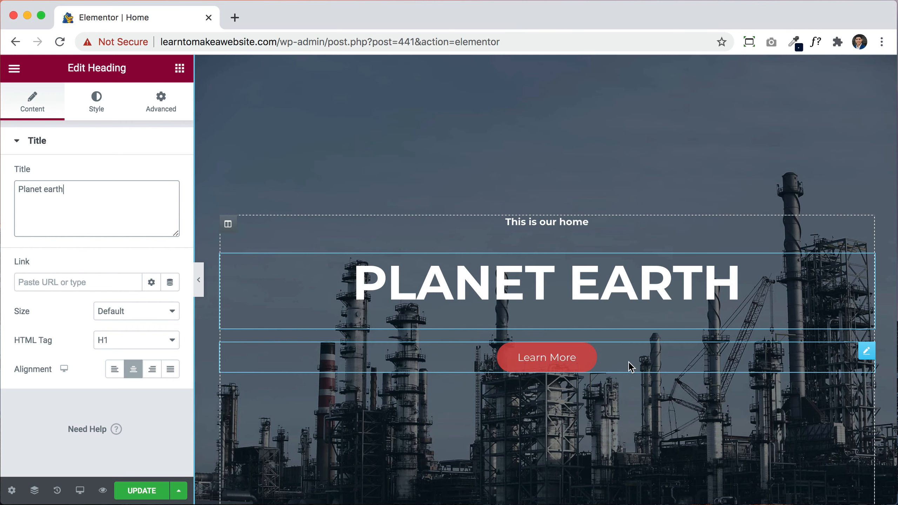
pyautogui.click(576, 361)
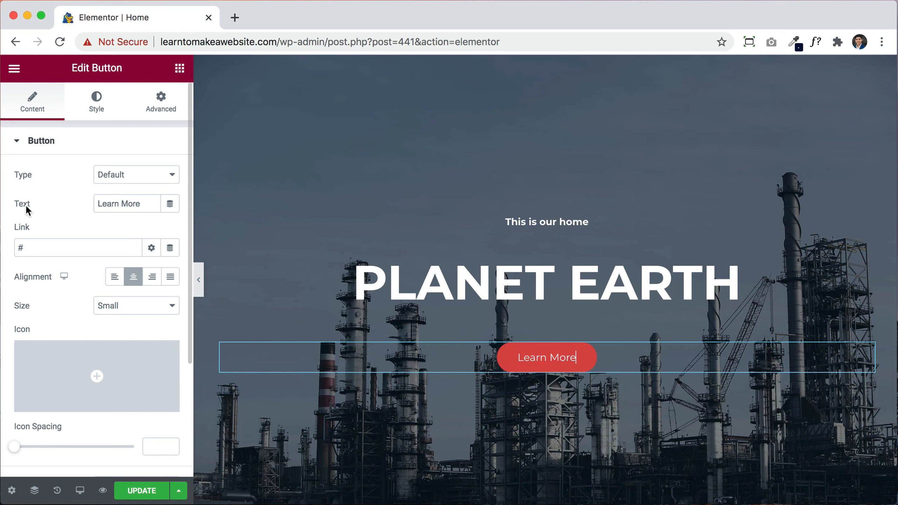
# Step: Relabel the hero button 'Contact Us' and link it to the Contact page
pyautogui.tripleClick(138, 204)
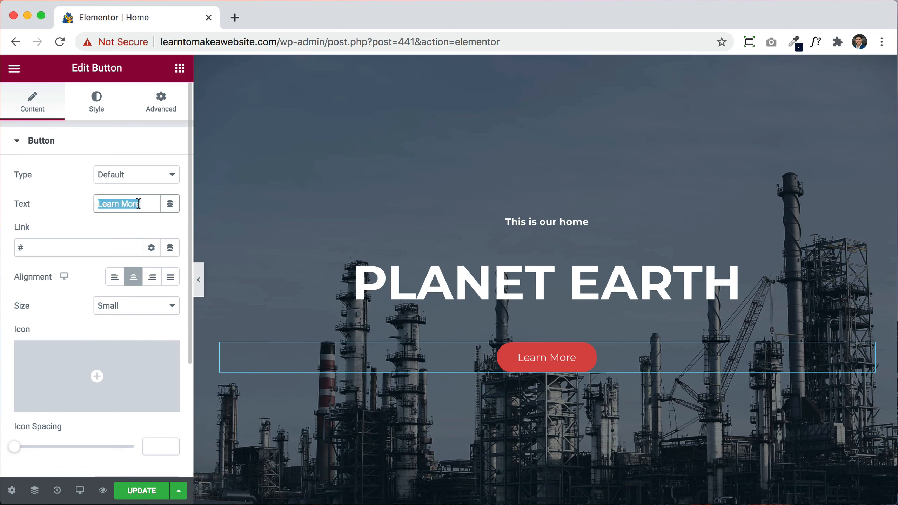
pyautogui.write('Contact Us')
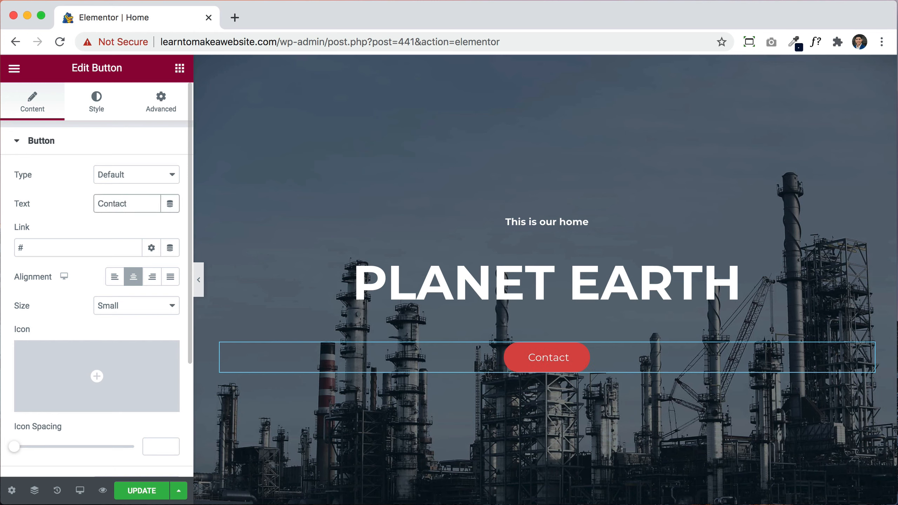
pyautogui.click(30, 244)
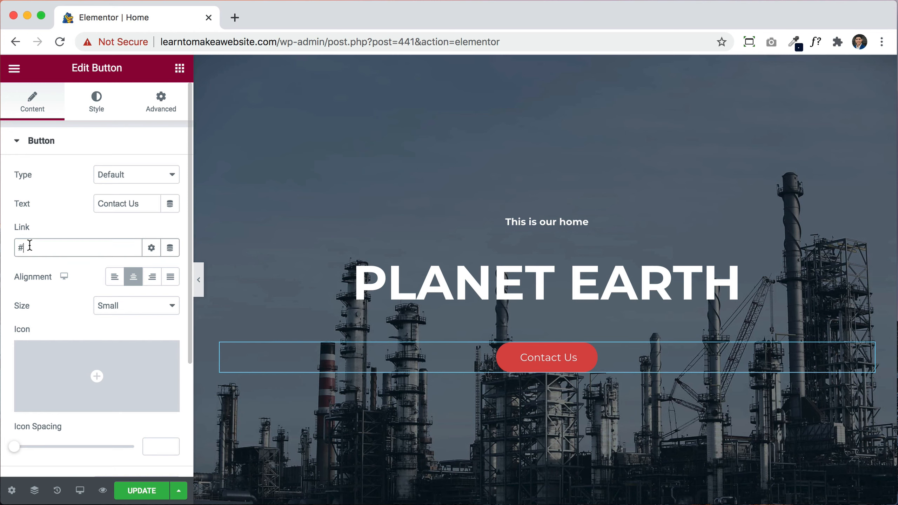
pyautogui.press('BackSpace')
pyautogui.write('conta')
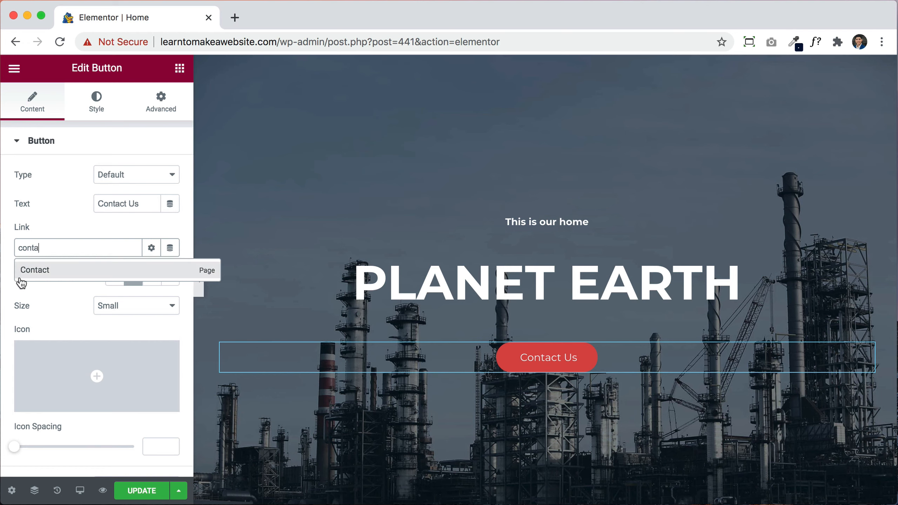
pyautogui.click(33, 270)
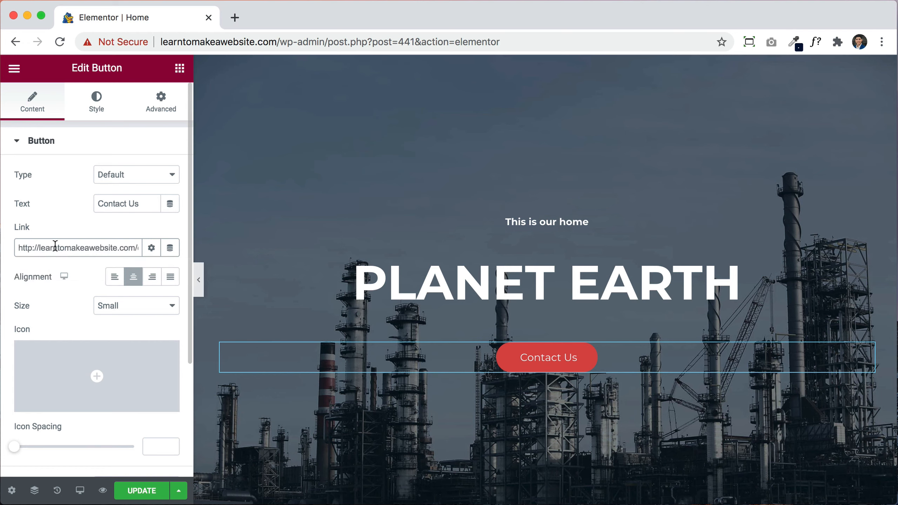
# Step: Try a google.com link on the button instead, copied from a new browser tab
pyautogui.hscroll(2, 55, 246)
pyautogui.hscroll(-2, 55, 246)
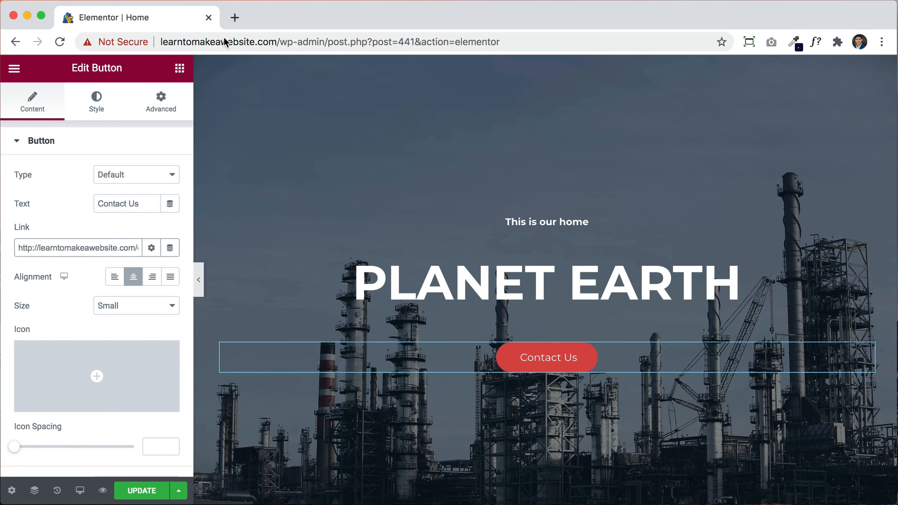
pyautogui.click(234, 18)
pyautogui.write('google.com')
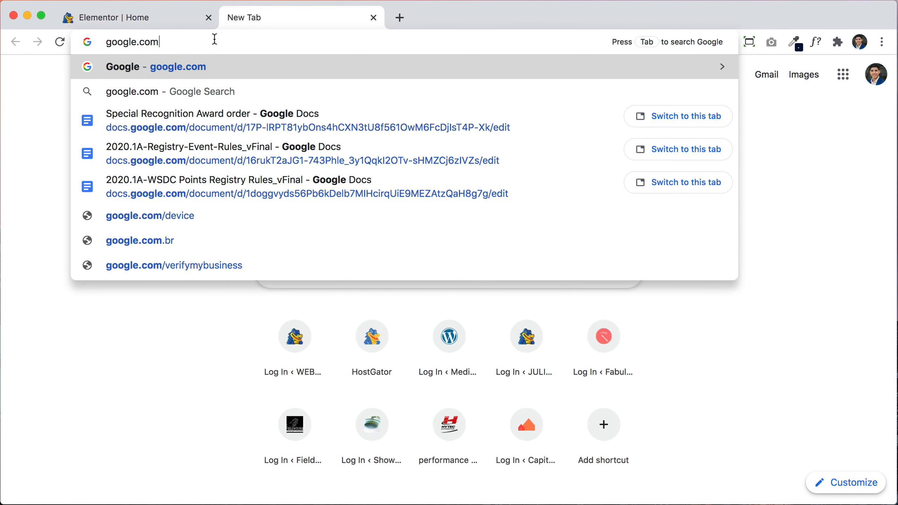
pyautogui.press('super+a')
pyautogui.press('super+c')
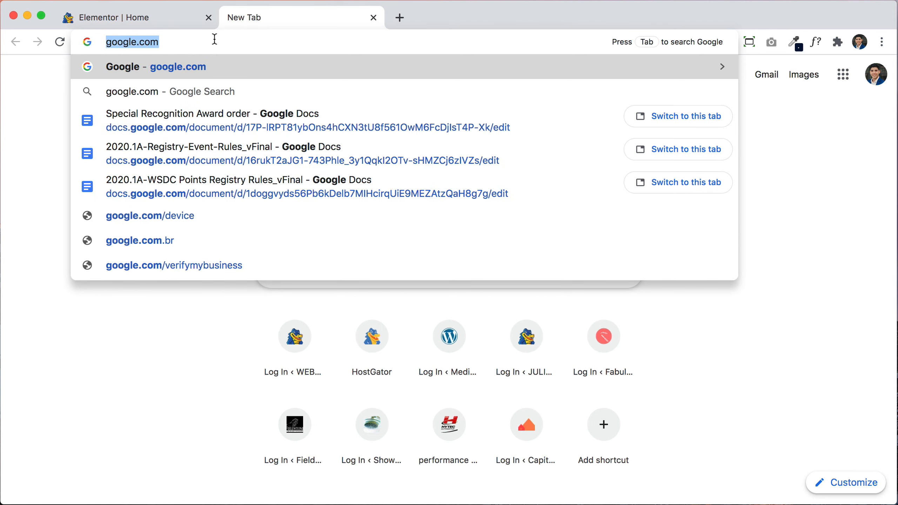
pyautogui.click(373, 18)
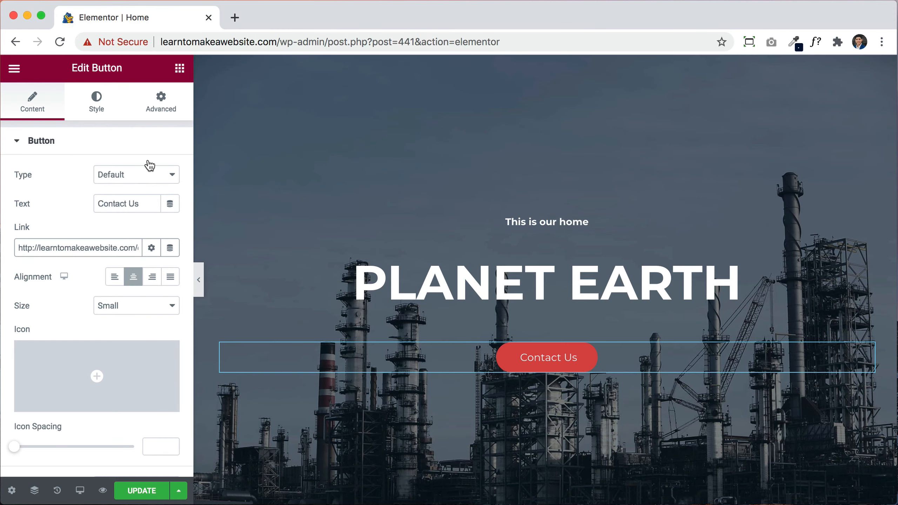
pyautogui.doubleClick(76, 248)
pyautogui.press('super+a')
pyautogui.press('BackSpace')
pyautogui.press('super+v')
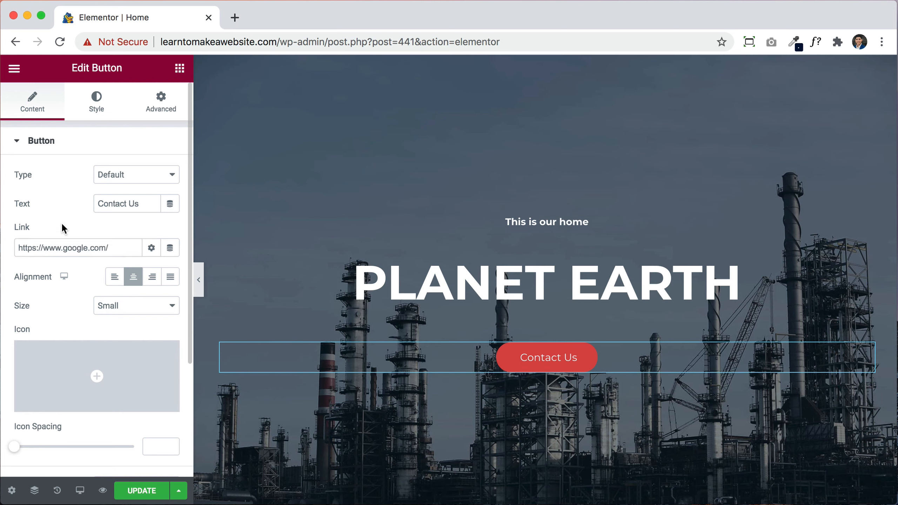
# Step: Replace the google.com link with the Contact page again
pyautogui.click(115, 250)
pyautogui.press('super+a')
pyautogui.press('BackSpace')
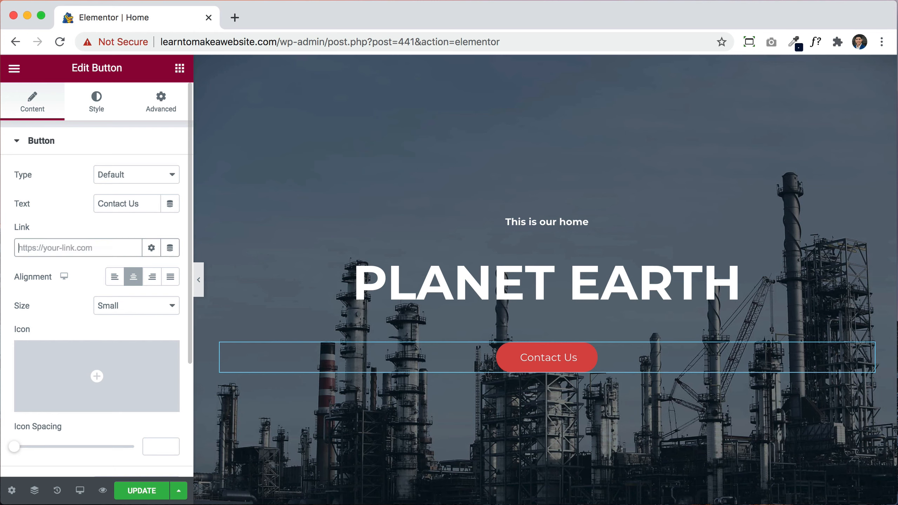
pyautogui.write('conta')
pyautogui.click(110, 271)
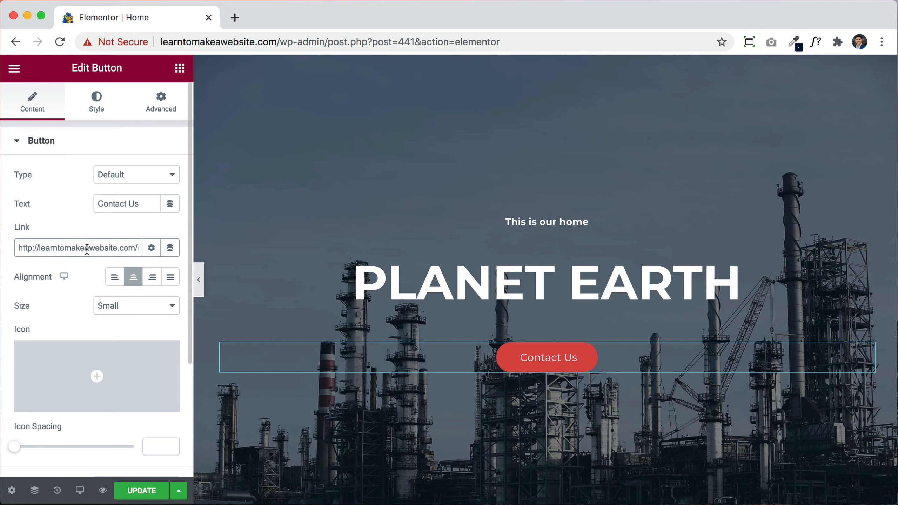
# Step: Select the hero's down-arrow icon and browse the Icon Library for a replacement
pyautogui.scroll(-8, 654, 341)
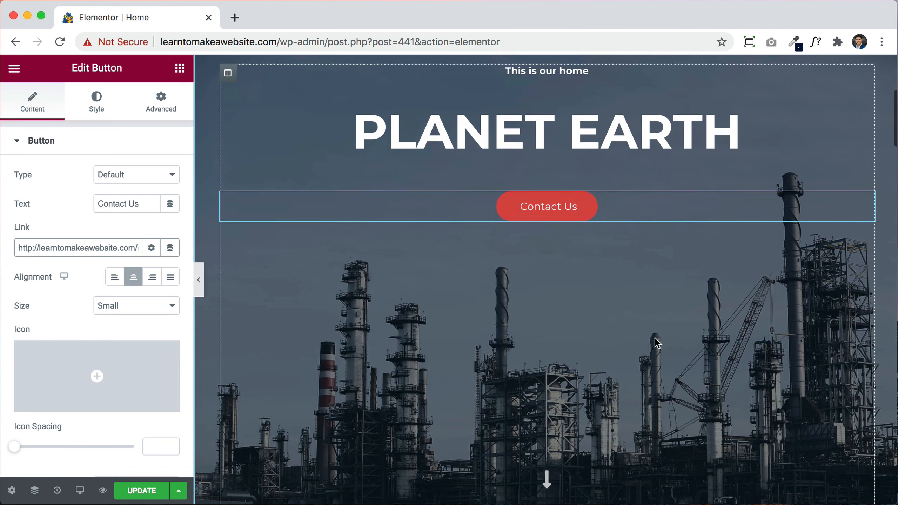
pyautogui.scroll(-4, 653, 339)
pyautogui.scroll(3, 653, 337)
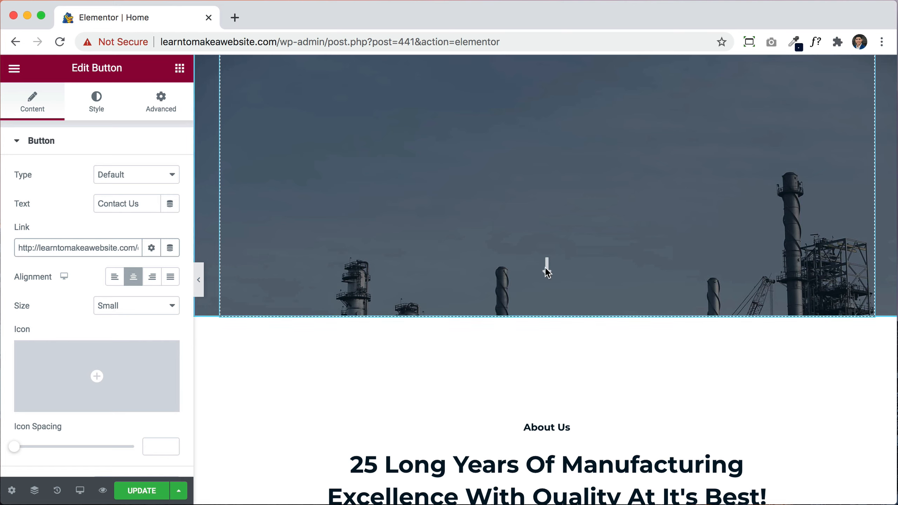
pyautogui.click(545, 268)
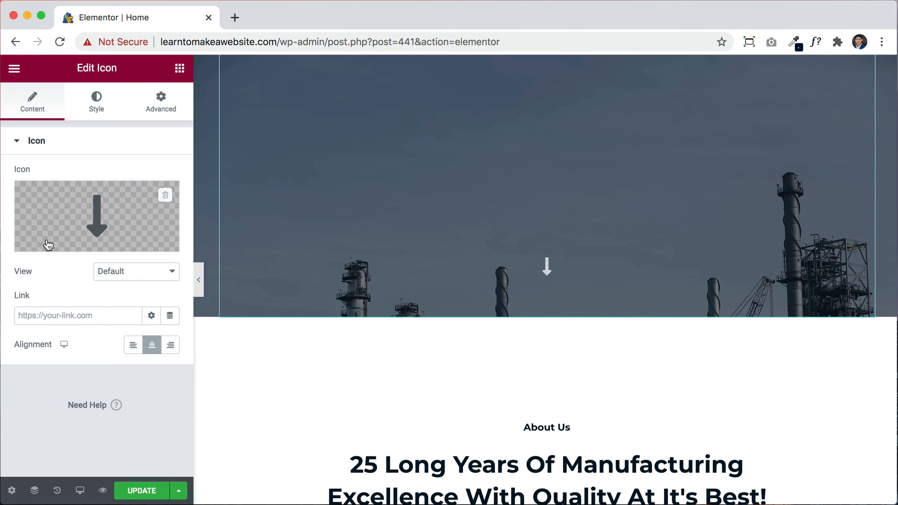
pyautogui.click(89, 209)
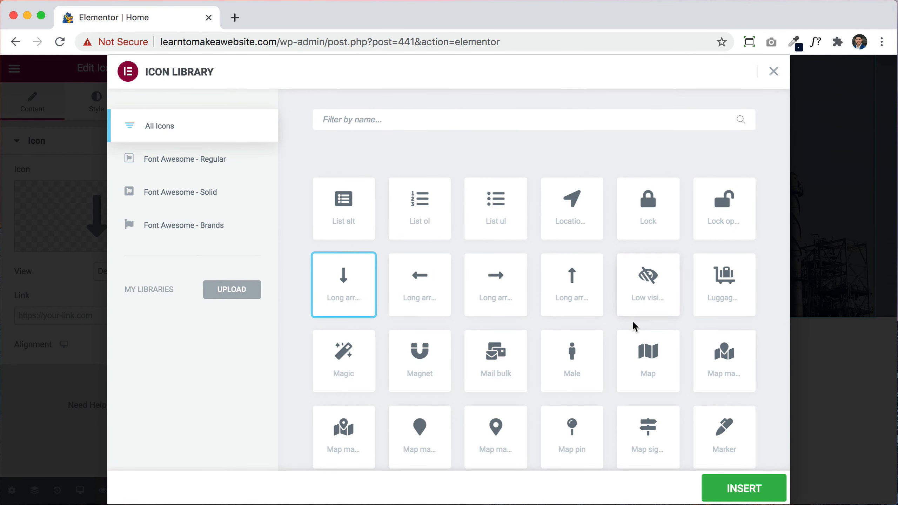
pyautogui.scroll(-5, 633, 325)
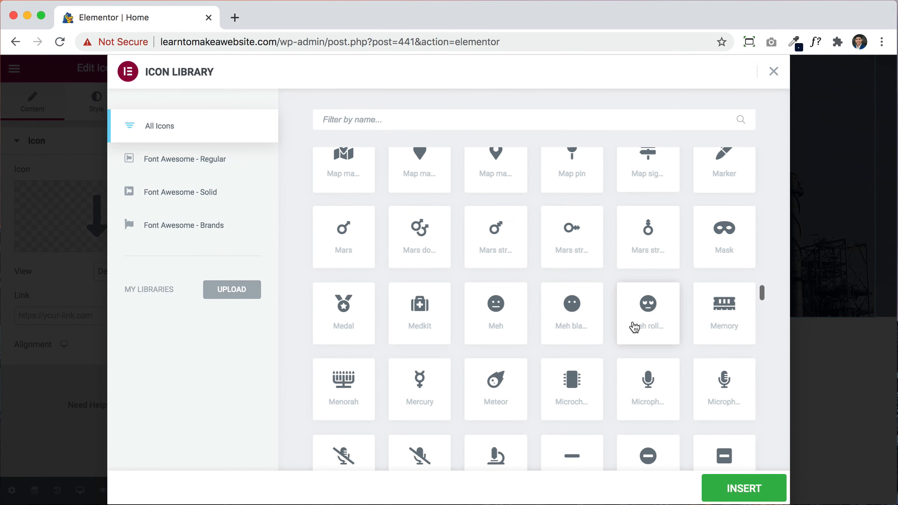
pyautogui.scroll(-5, 634, 325)
pyautogui.scroll(2, 601, 326)
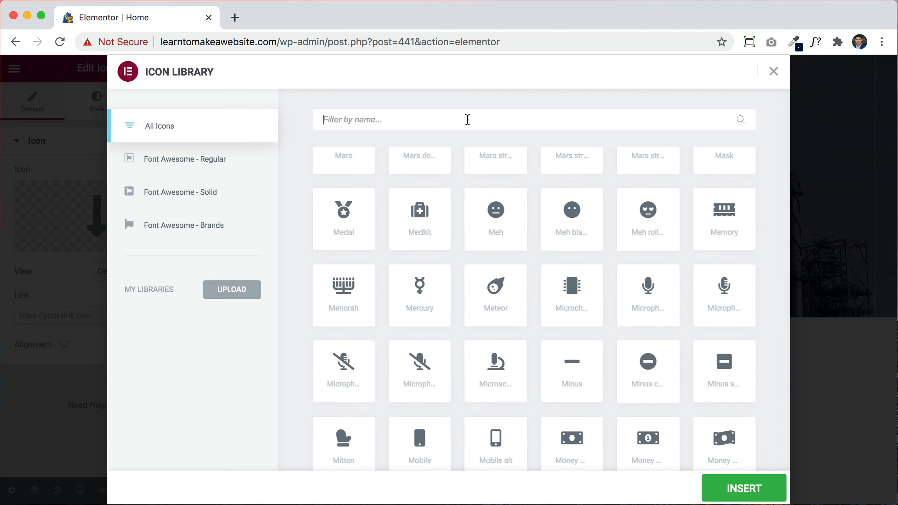
# Step: Search the icons for 'leaf' and insert the Leaf icon
pyautogui.write('earth')
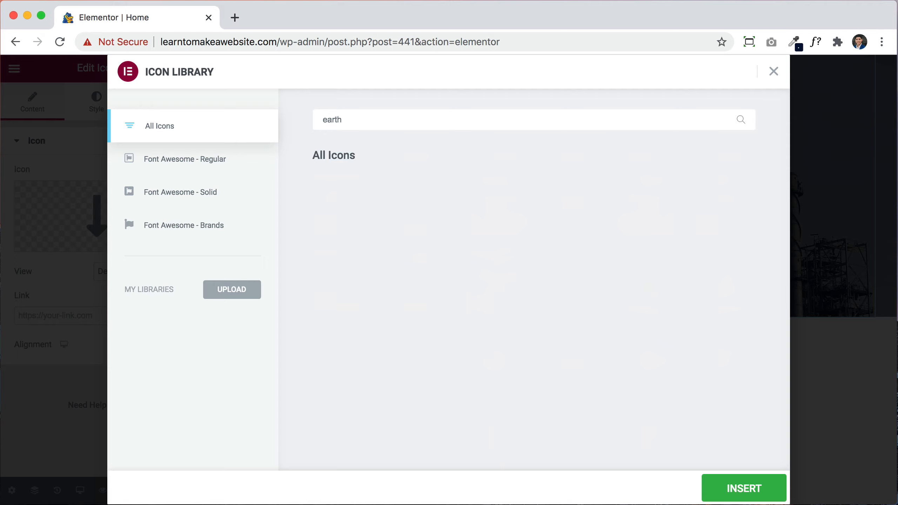
pyautogui.press('BackSpace')
pyautogui.press('BackSpace')
pyautogui.press('BackSpace')
pyautogui.press('BackSpace')
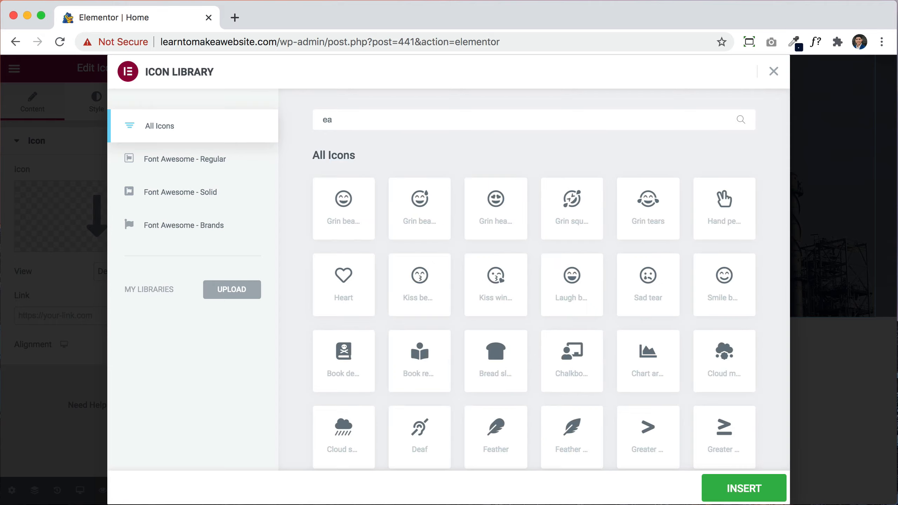
pyautogui.press('BackSpace')
pyautogui.write('leaf')
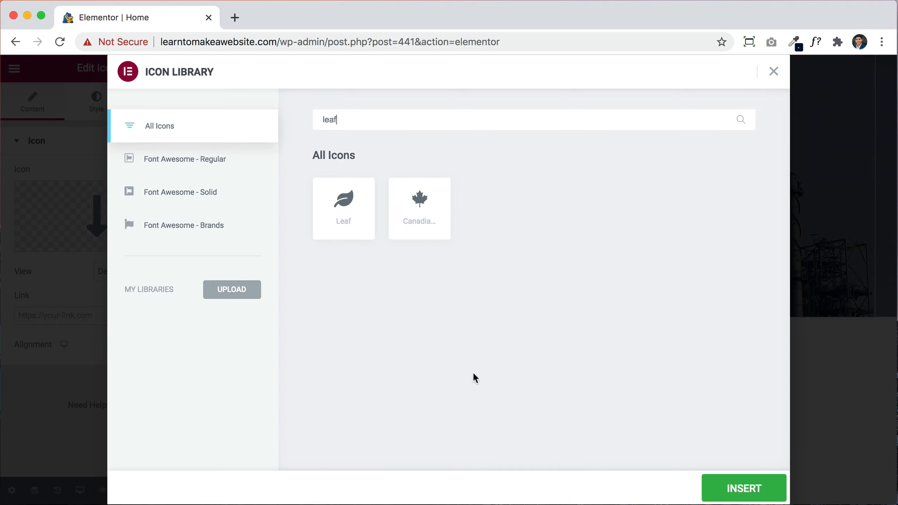
pyautogui.click(347, 221)
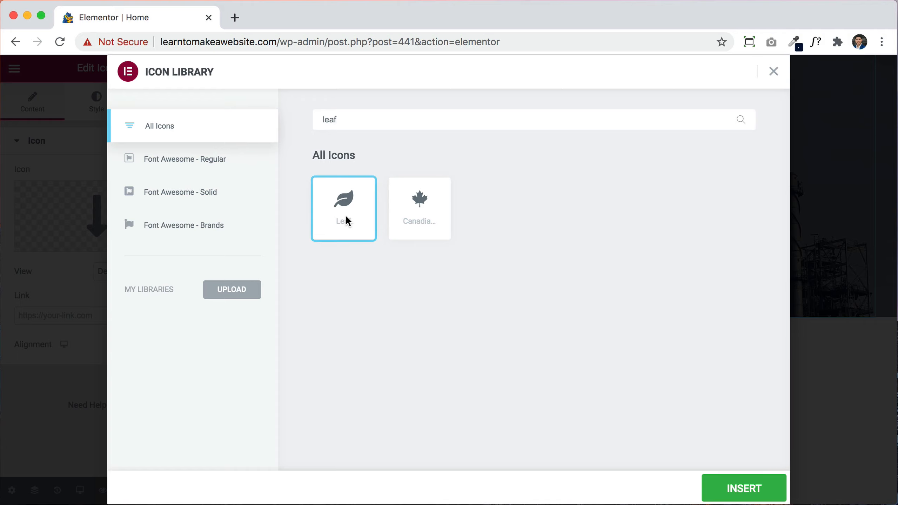
pyautogui.click(746, 488)
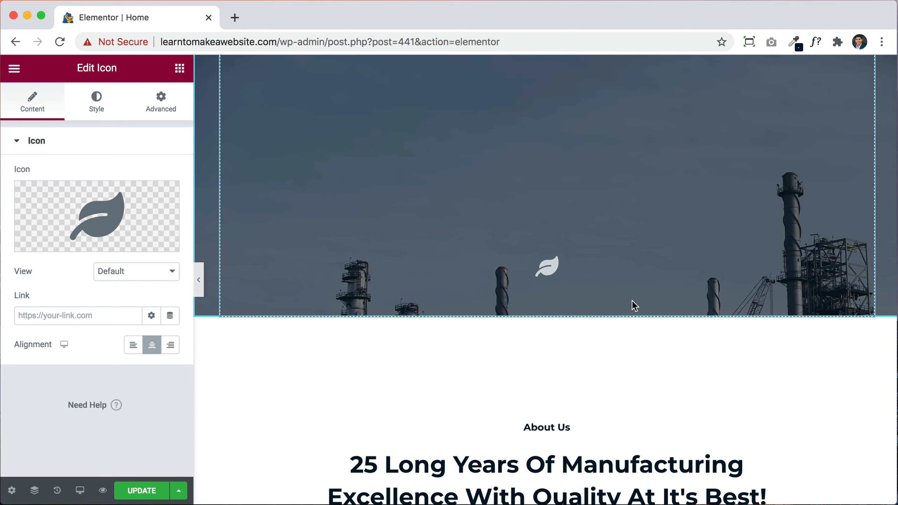
pyautogui.scroll(-8, 634, 306)
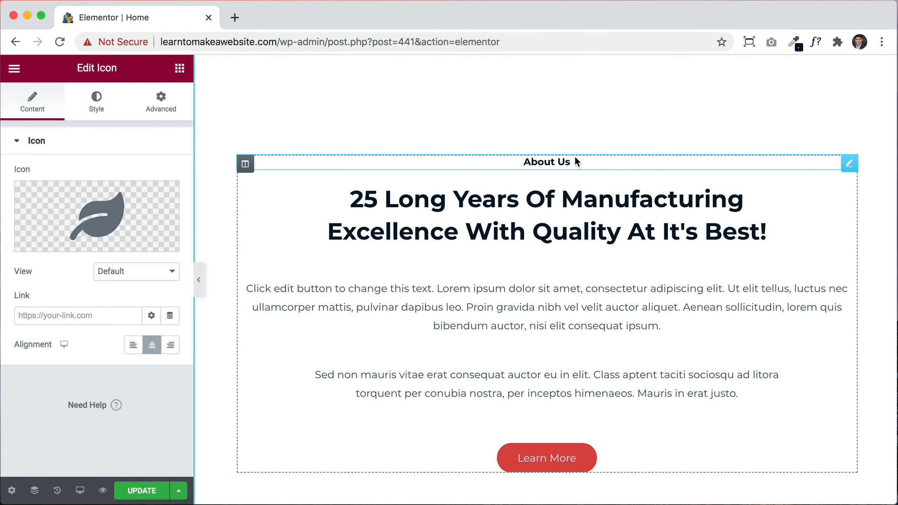
# Step: Rename the About Us heading to 'Meet Us'
pyautogui.click(576, 162)
pyautogui.tripleClick(85, 195)
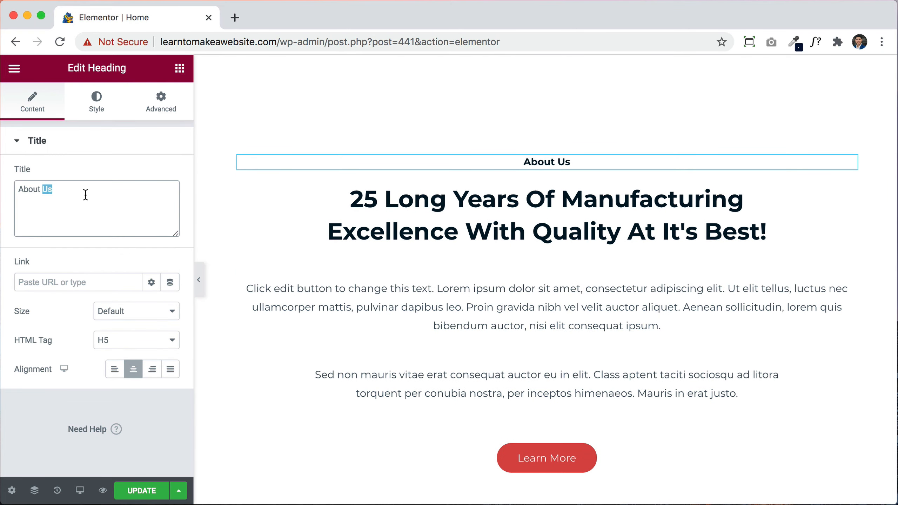
pyautogui.write('Meet ')
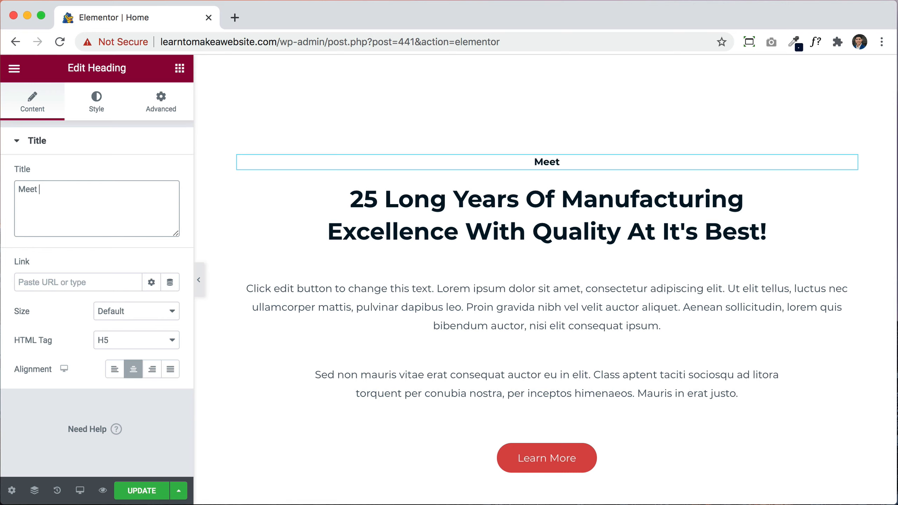
pyautogui.write('Us')
# Step: Make the word 'Lorem' in the paragraph bold and blue
pyautogui.click(508, 233)
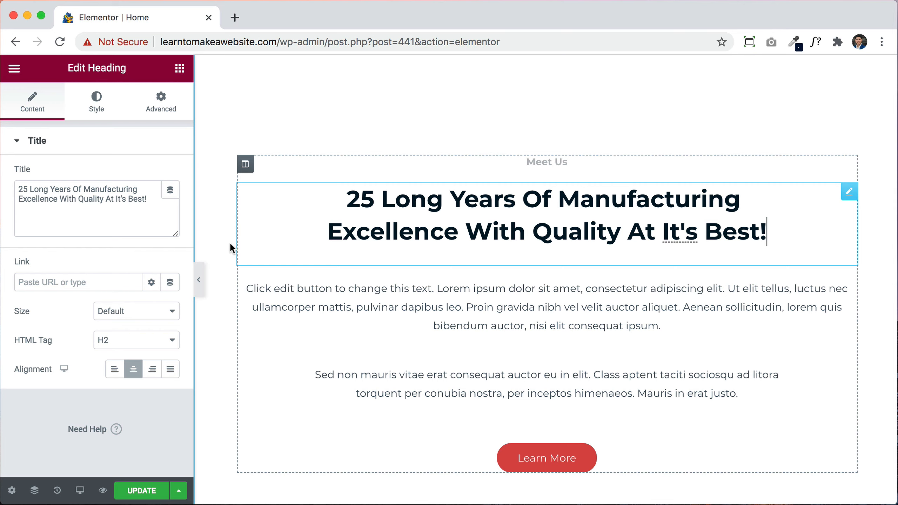
pyautogui.click(498, 323)
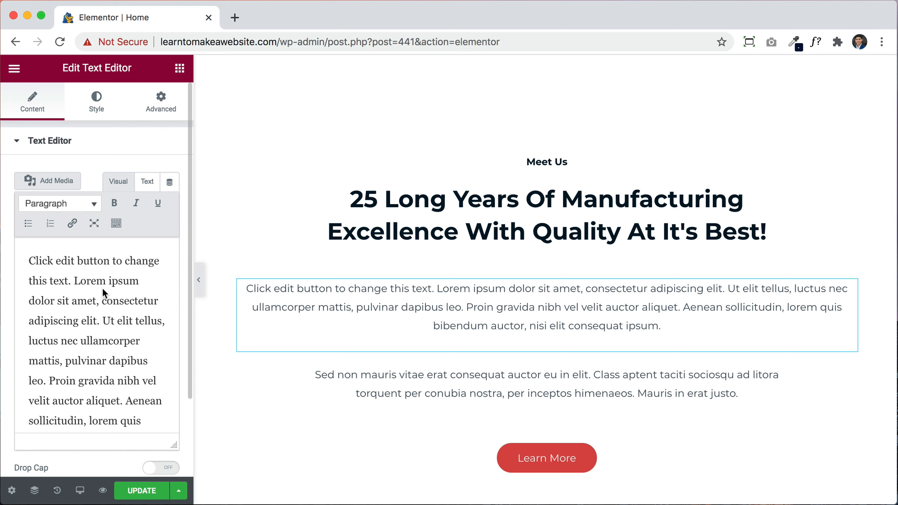
pyautogui.click(123, 228)
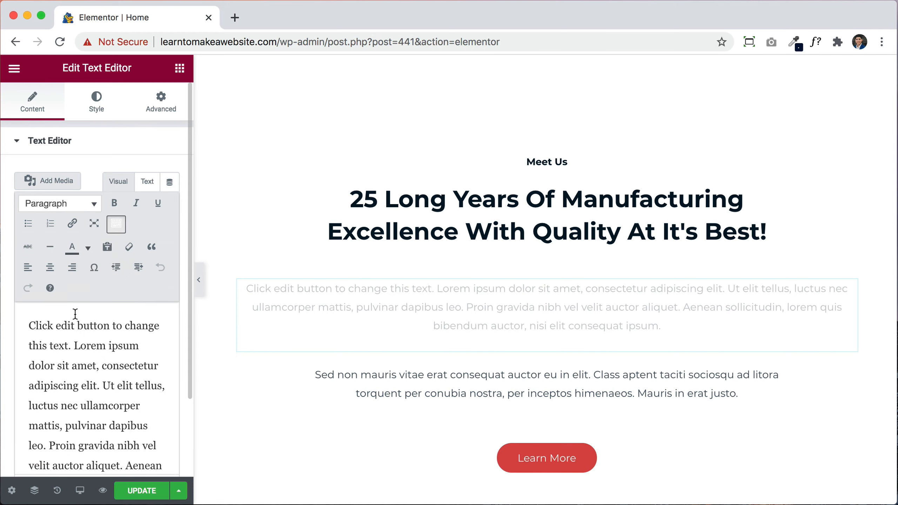
pyautogui.moveTo(75, 345); pyautogui.dragTo(110, 345)
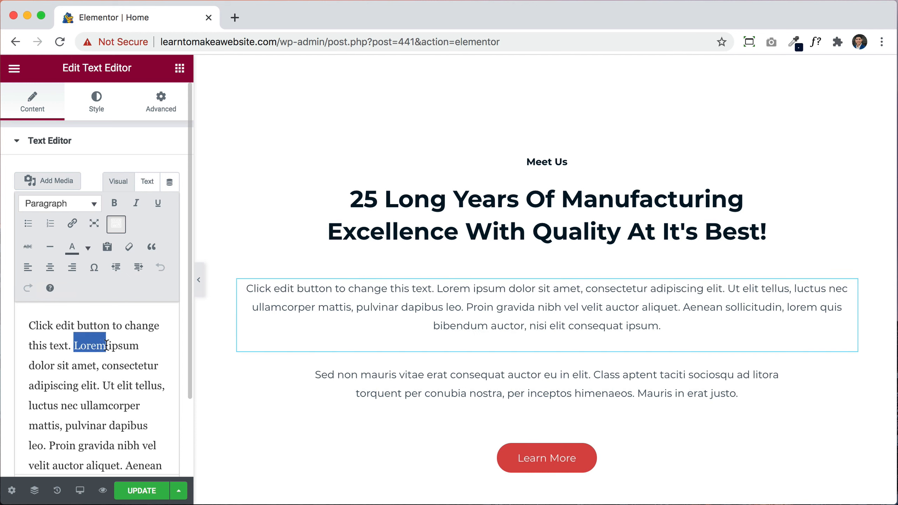
pyautogui.click(115, 203)
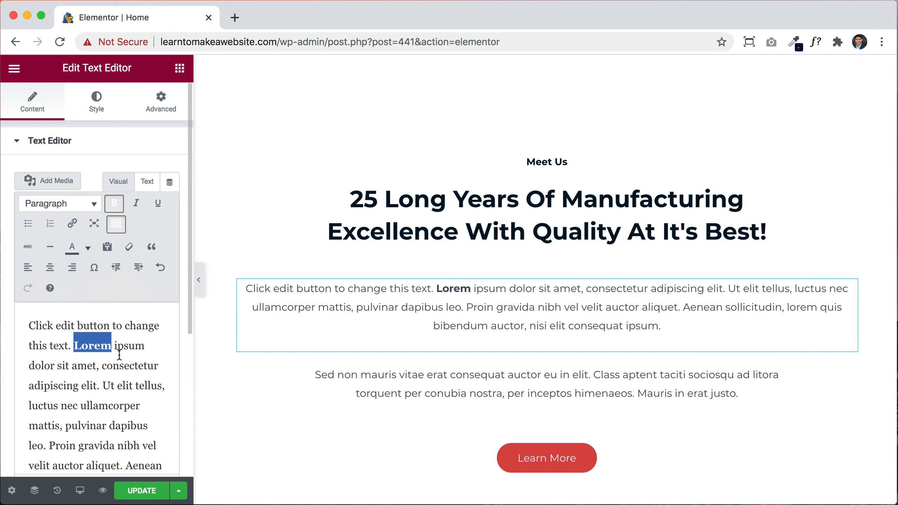
pyautogui.click(88, 247)
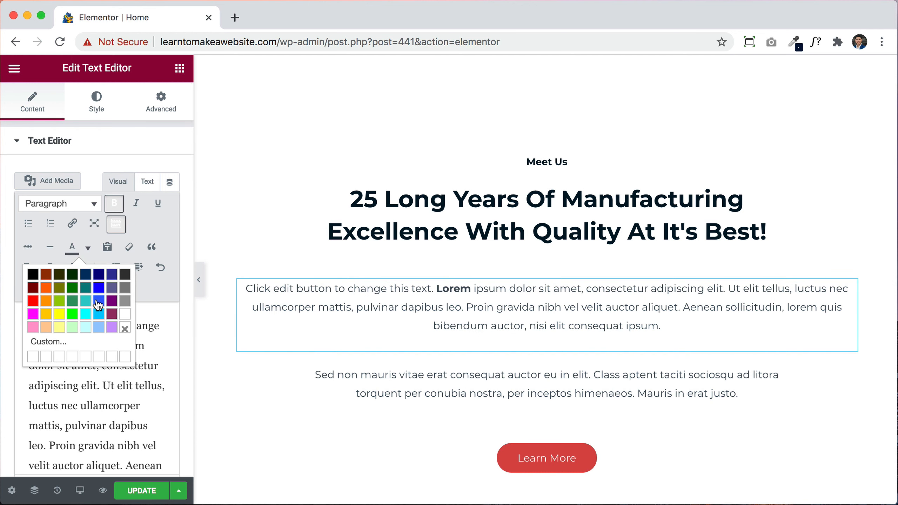
pyautogui.click(97, 302)
pyautogui.click(110, 399)
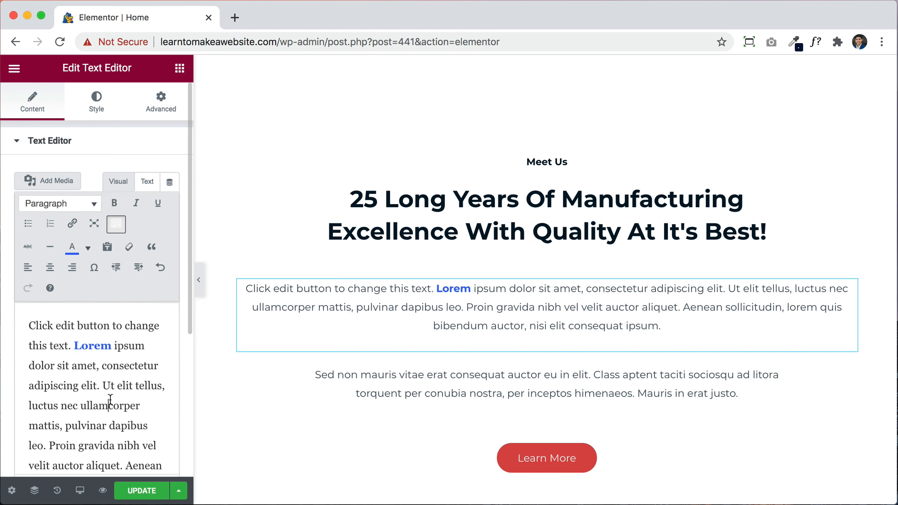
pyautogui.scroll(-2, 110, 400)
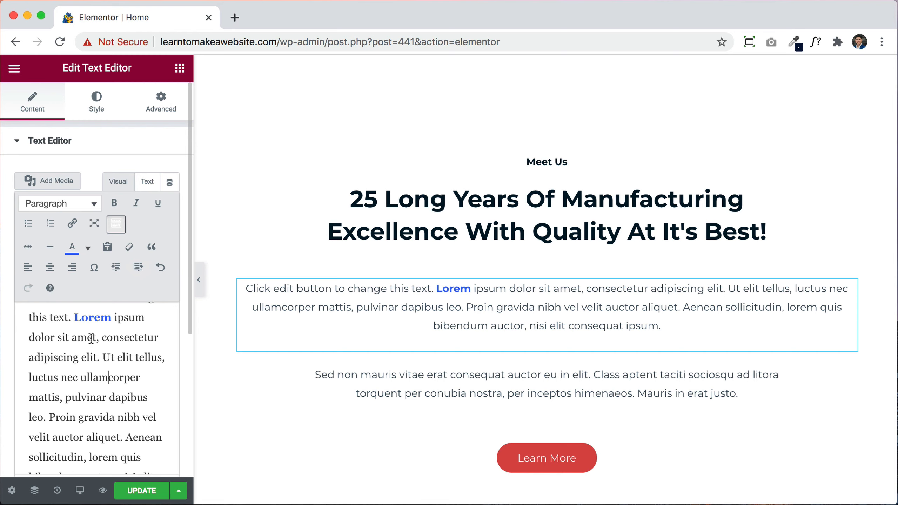
pyautogui.scroll(-4, 537, 316)
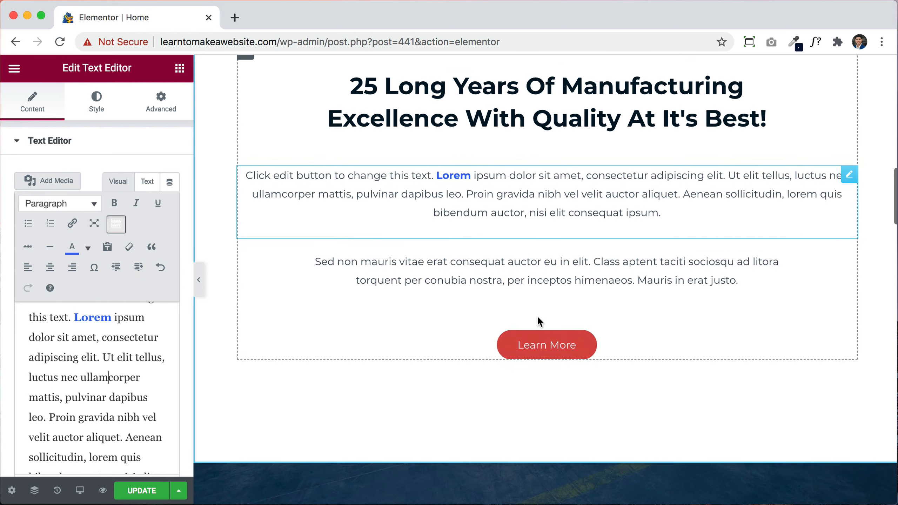
# Step: Shorten the divider under the products intro heading to a width of 49
pyautogui.click(545, 321)
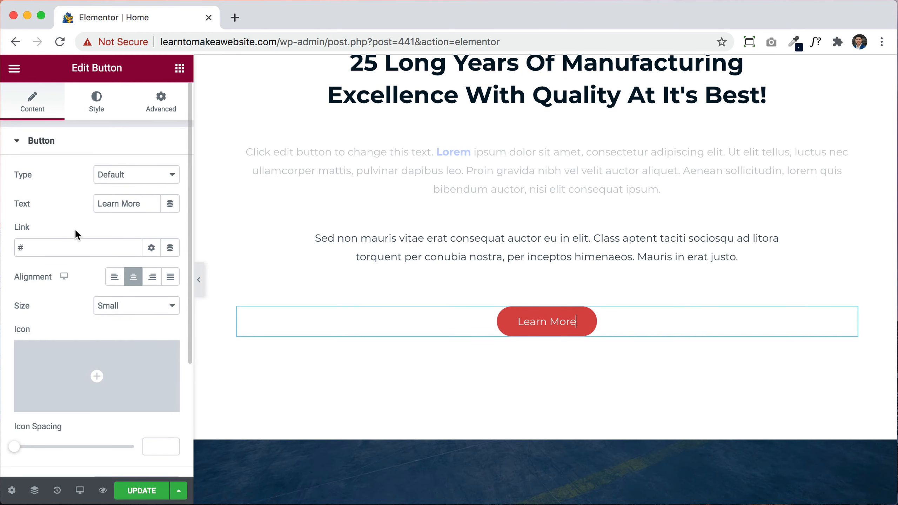
pyautogui.scroll(-12, 518, 292)
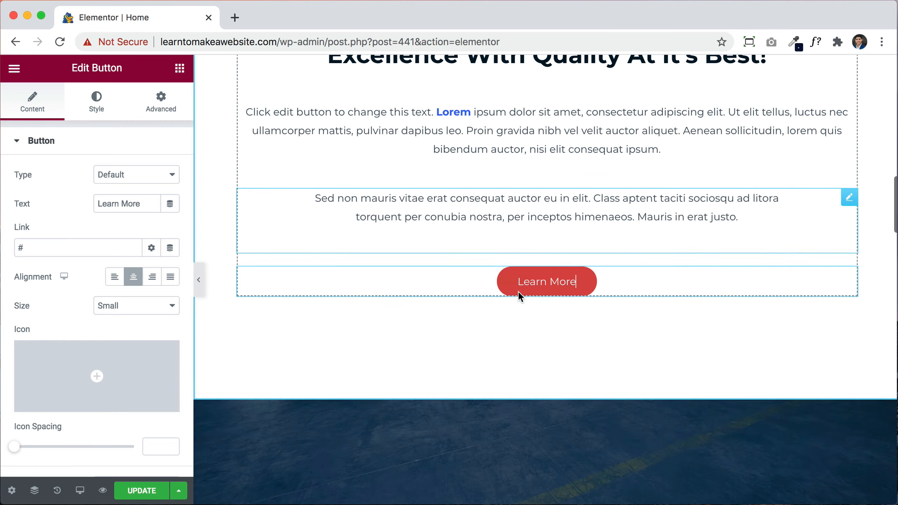
pyautogui.scroll(-2, 518, 292)
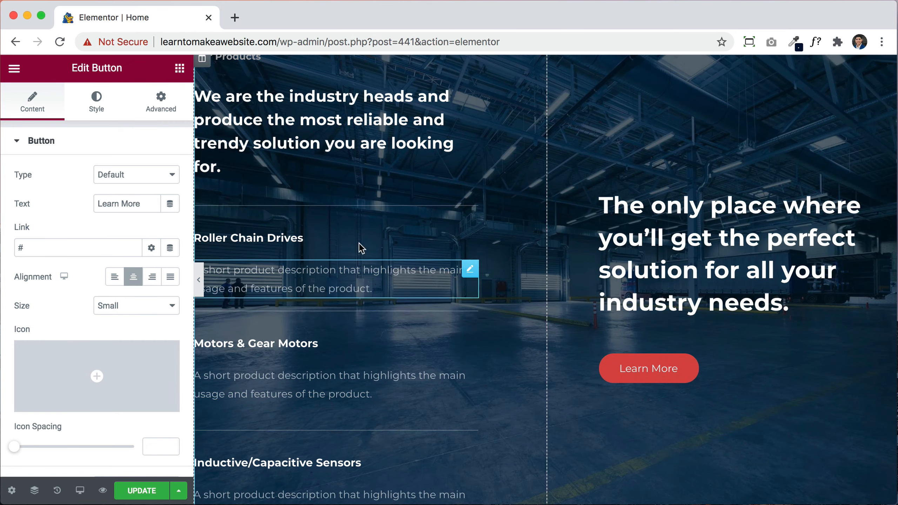
pyautogui.click(364, 143)
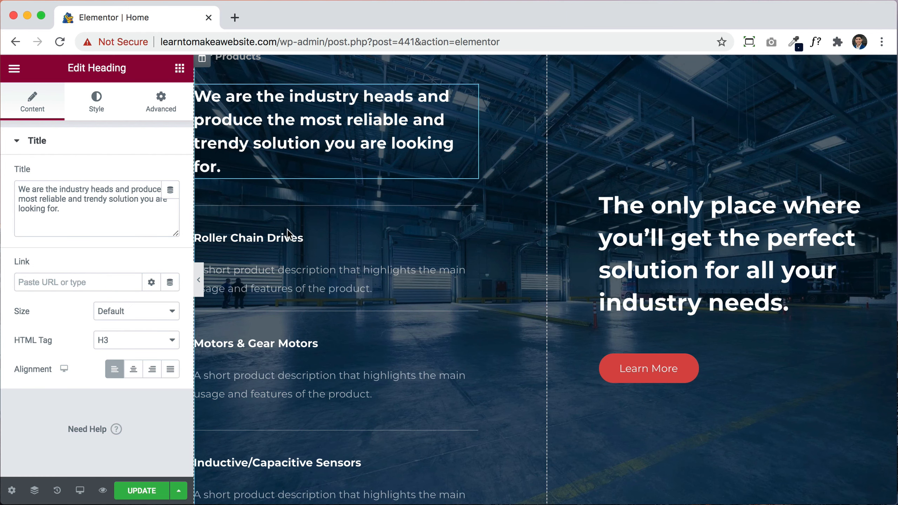
pyautogui.click(301, 238)
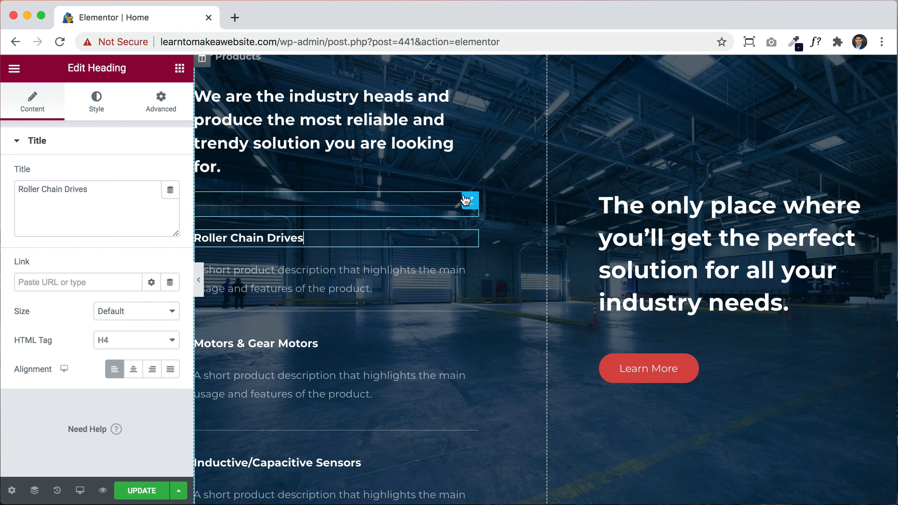
pyautogui.click(468, 204)
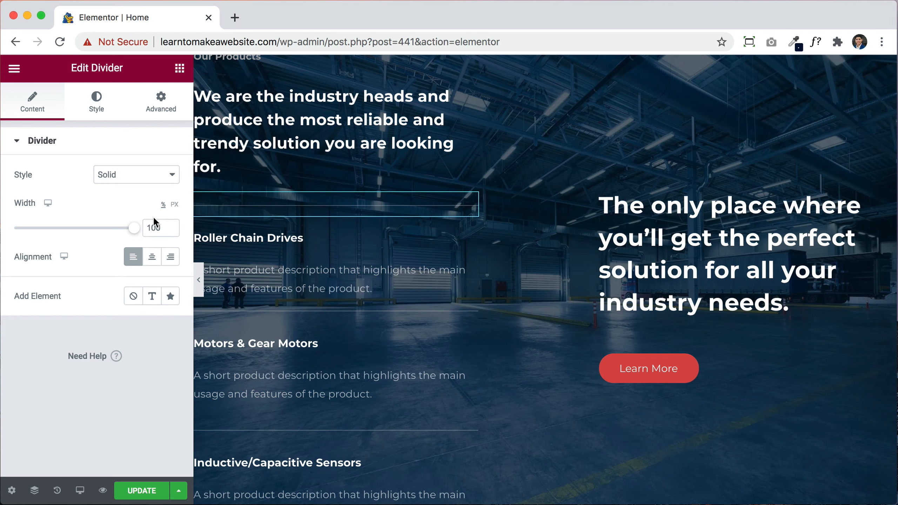
pyautogui.moveTo(135, 232)
pyautogui.mouseDown()
pyautogui.moveTo(39, 237)
pyautogui.moveTo(134, 231)
pyautogui.mouseUp()
pyautogui.click(703, 276)
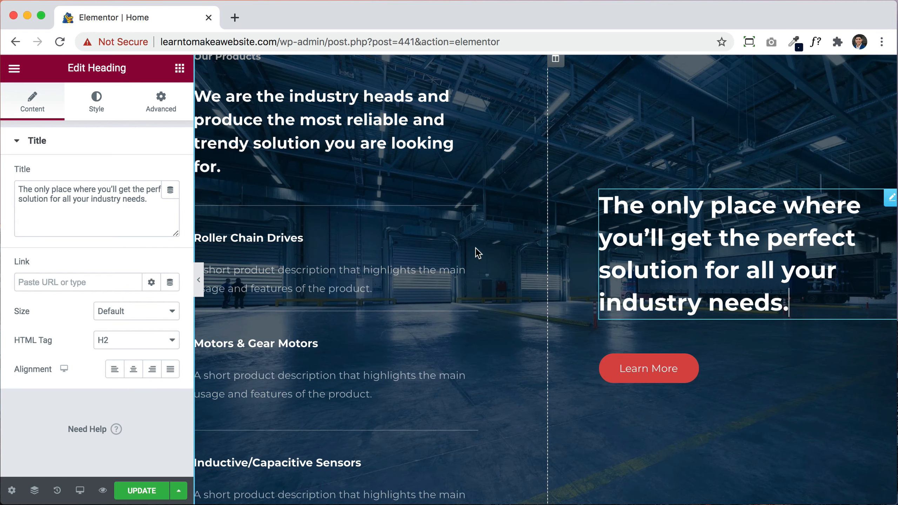
pyautogui.click(641, 363)
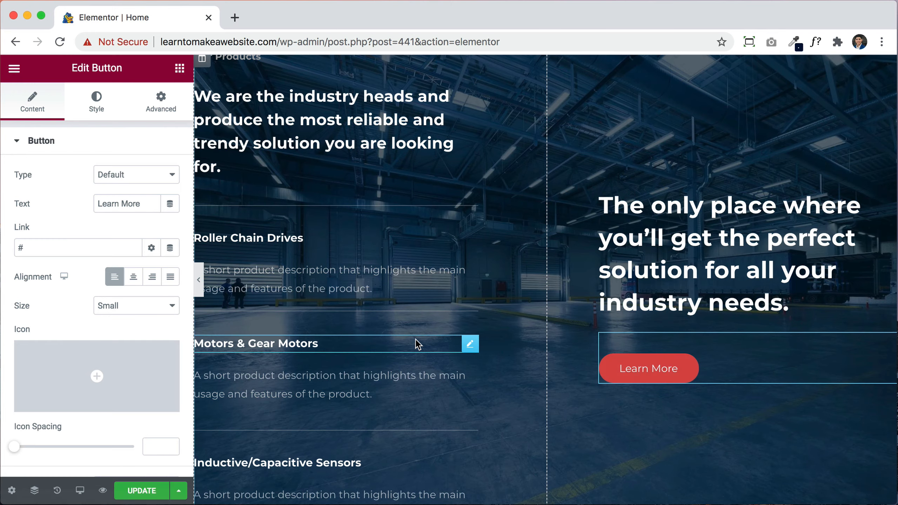
pyautogui.scroll(-10, 415, 341)
pyautogui.scroll(-6, 415, 345)
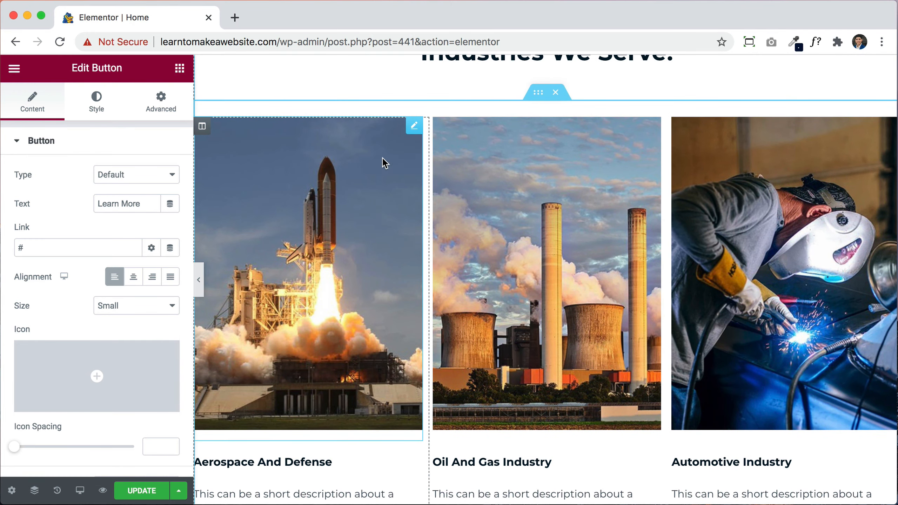
# Step: Replace the rocket image with the grinder photo img-05-free-img-1.jpg from the Media Library
pyautogui.click(412, 126)
pyautogui.moveTo(93, 180)
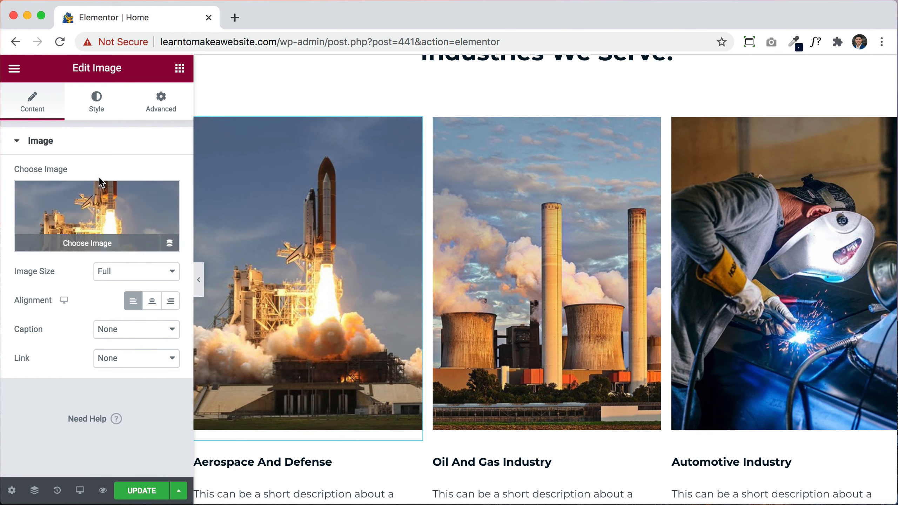
pyautogui.click(103, 213)
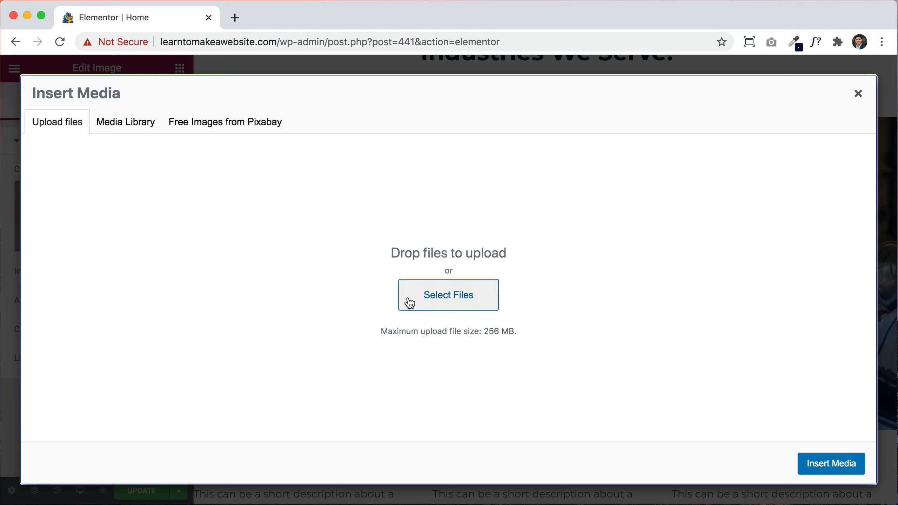
pyautogui.click(124, 127)
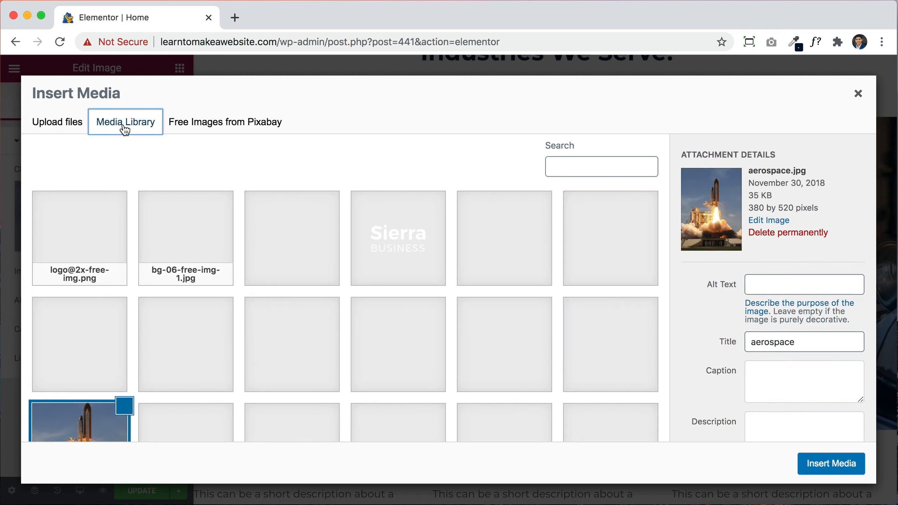
pyautogui.scroll(-5, 523, 353)
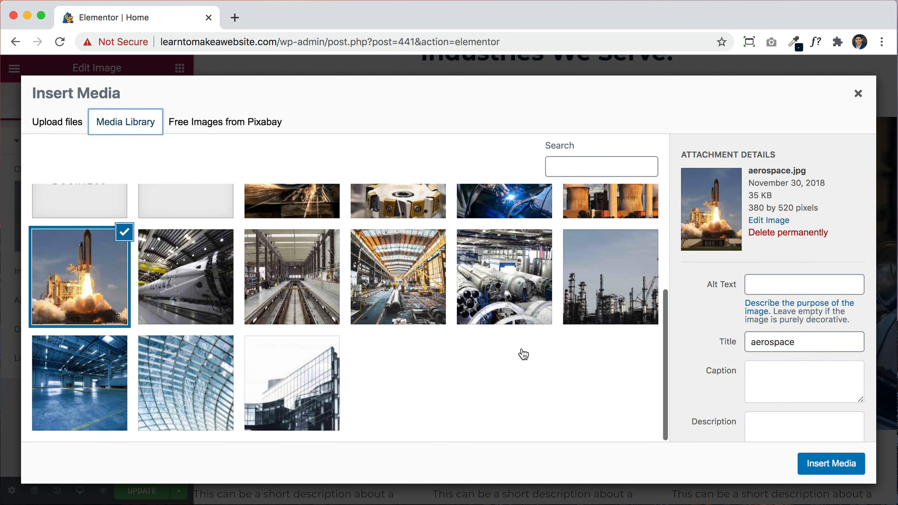
pyautogui.scroll(3, 523, 353)
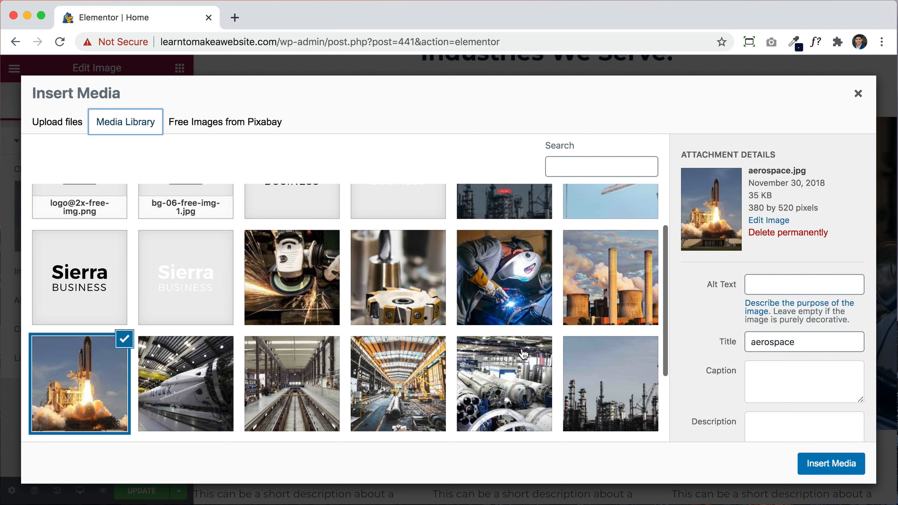
pyautogui.click(315, 287)
pyautogui.click(813, 468)
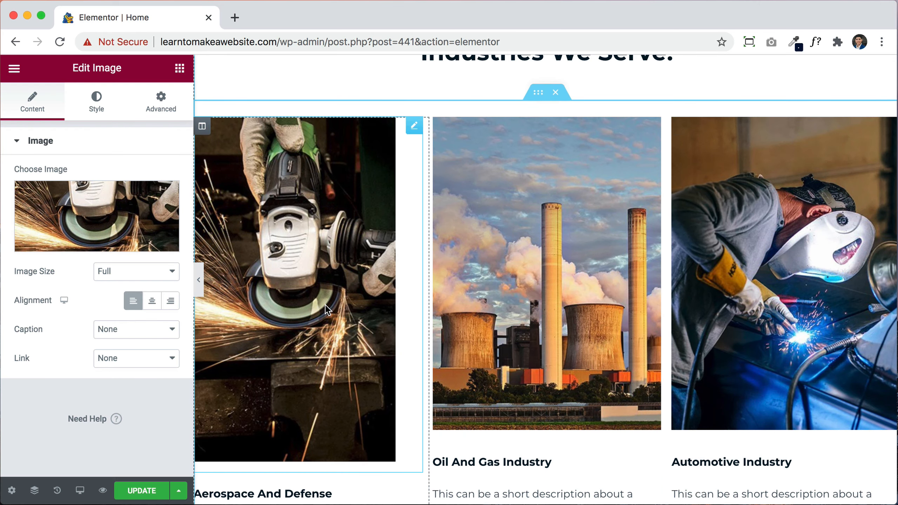
# Step: Look at the Pixabay tab in the media picker, then close it unchanged
pyautogui.moveTo(113, 202)
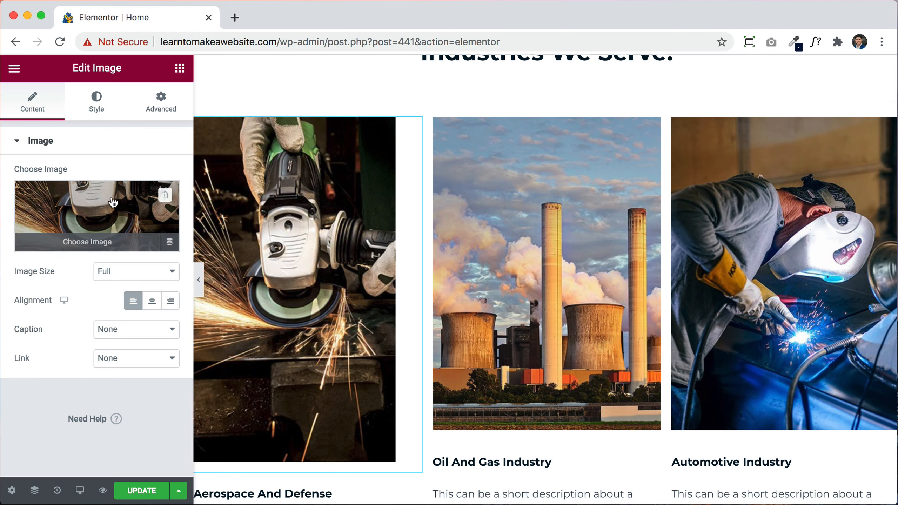
pyautogui.click(113, 202)
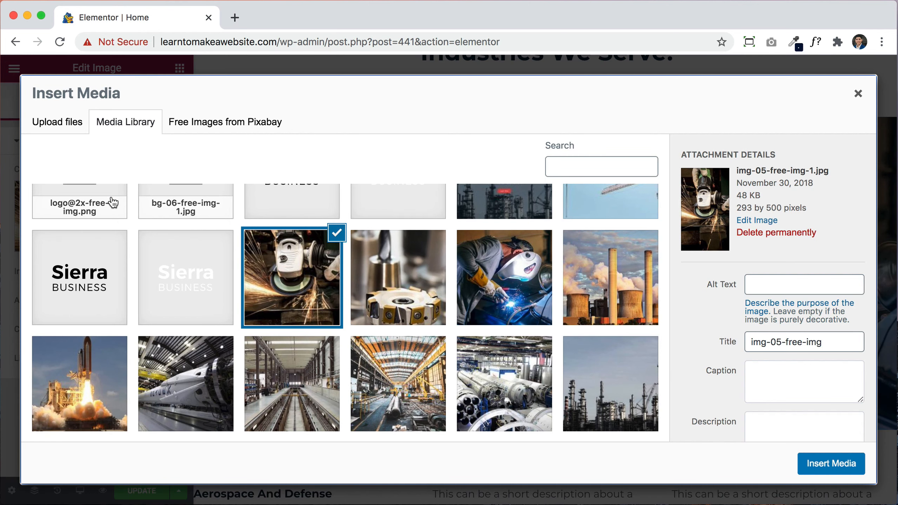
pyautogui.click(269, 124)
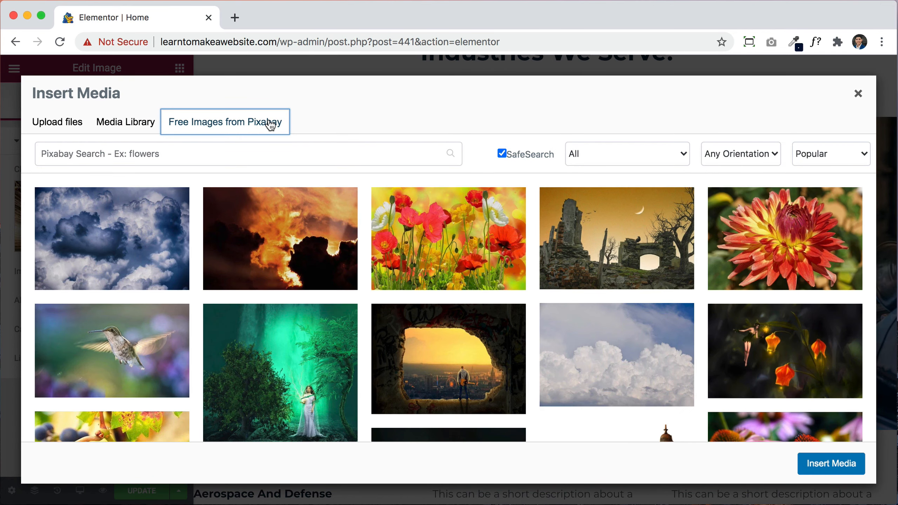
pyautogui.click(138, 153)
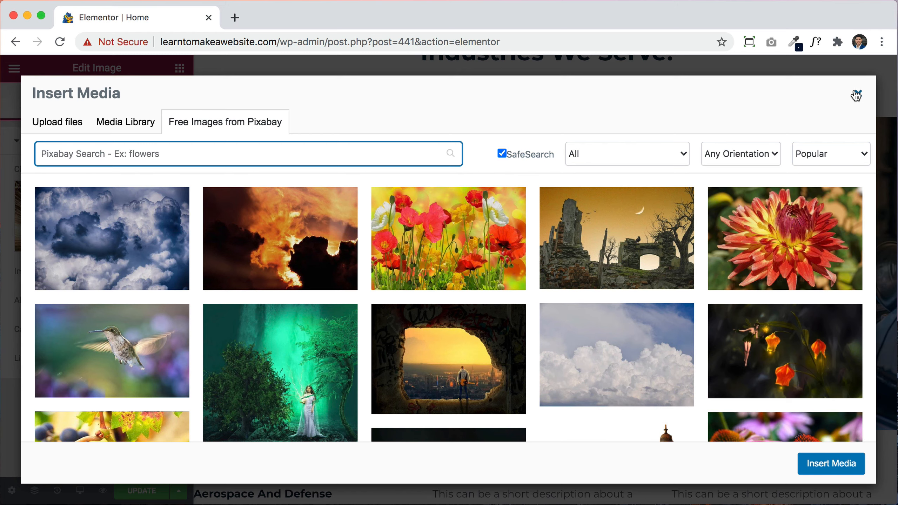
pyautogui.click(857, 94)
pyautogui.scroll(-7, 645, 280)
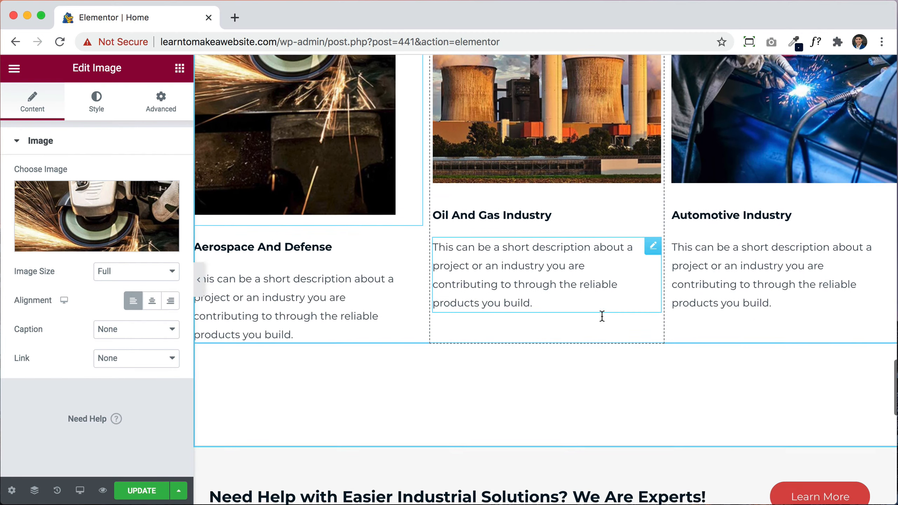
pyautogui.click(307, 251)
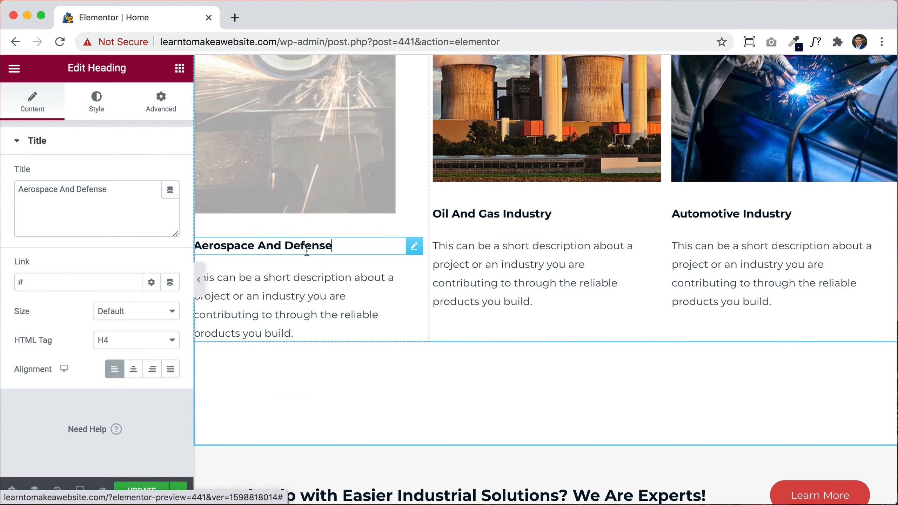
pyautogui.click(411, 320)
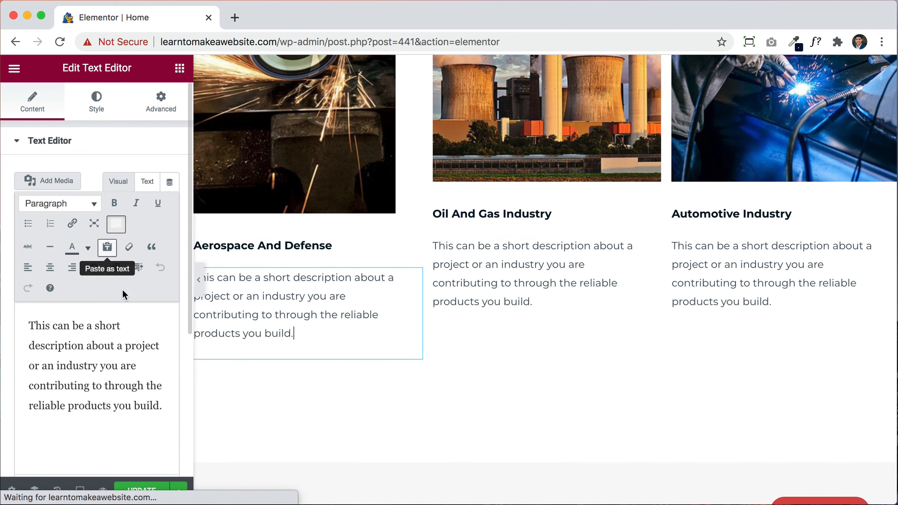
pyautogui.scroll(-5, 616, 336)
pyautogui.scroll(-2, 616, 336)
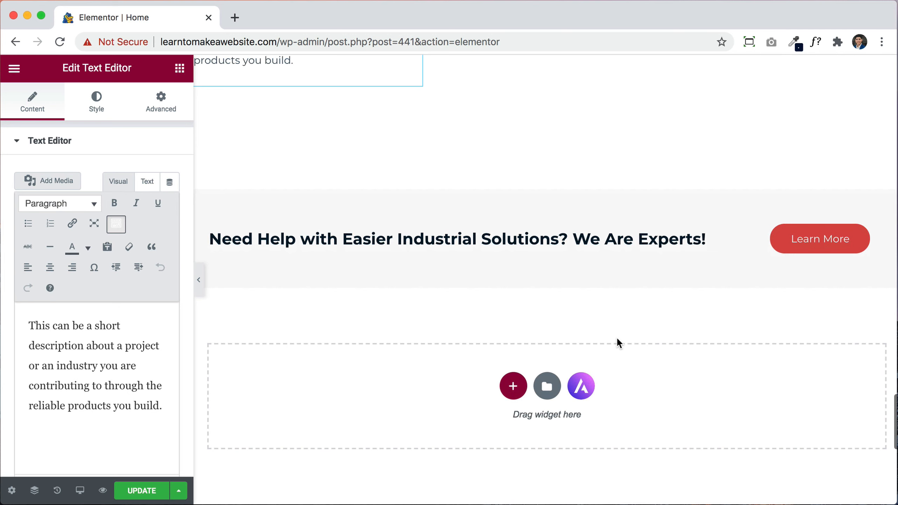
pyautogui.click(517, 240)
pyautogui.click(837, 240)
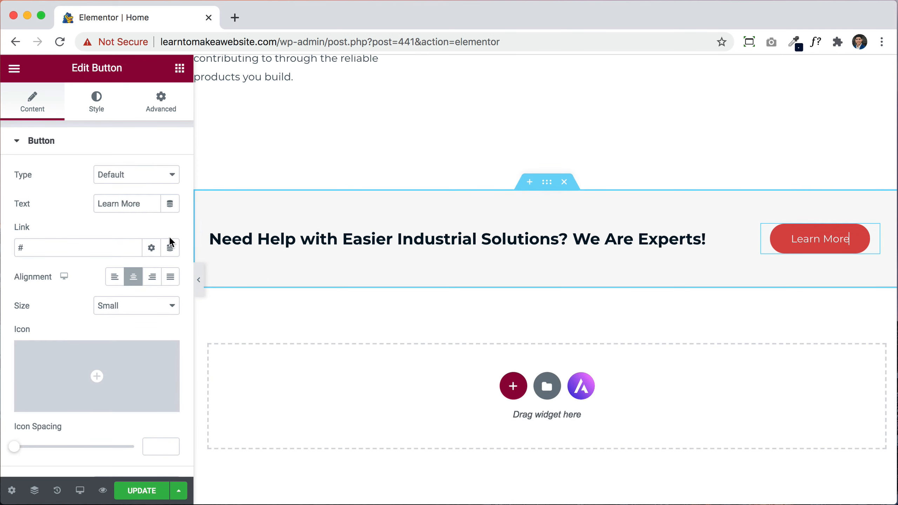
pyautogui.scroll(1, 549, 247)
pyautogui.scroll(20, 549, 247)
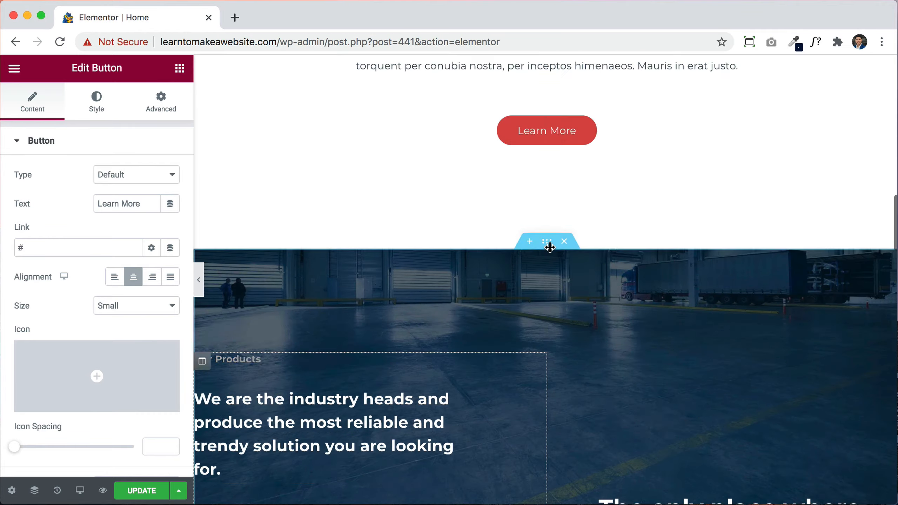
pyautogui.scroll(10, 550, 247)
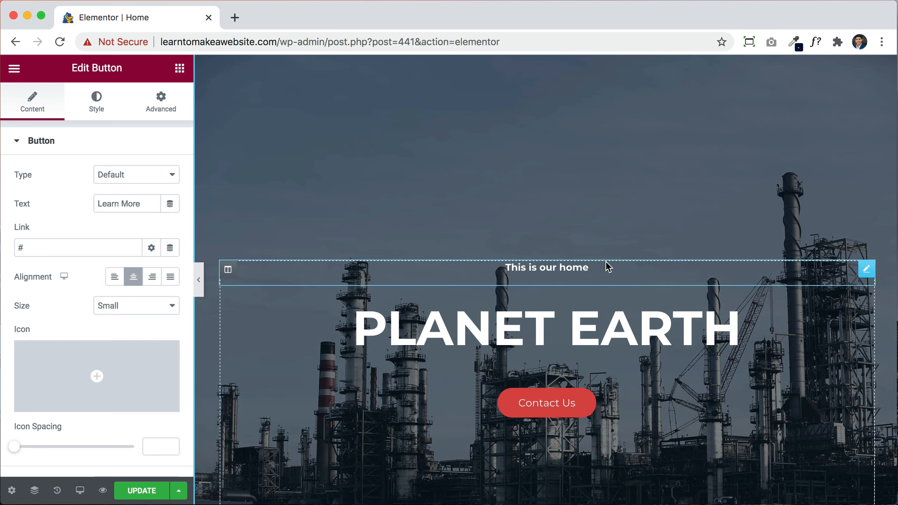
# Step: Try red, purple, pink and muted text colours on 'This is our home', keeping white #FFFFFF
pyautogui.click(570, 271)
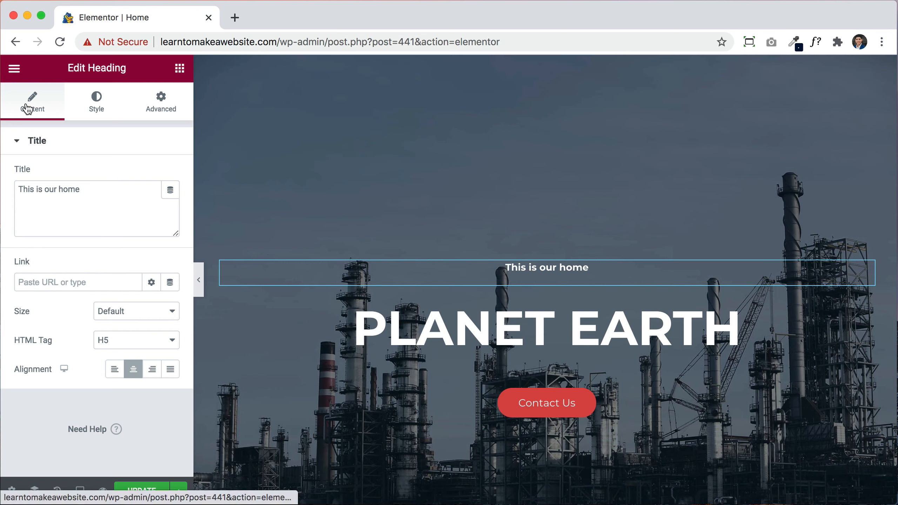
pyautogui.click(101, 107)
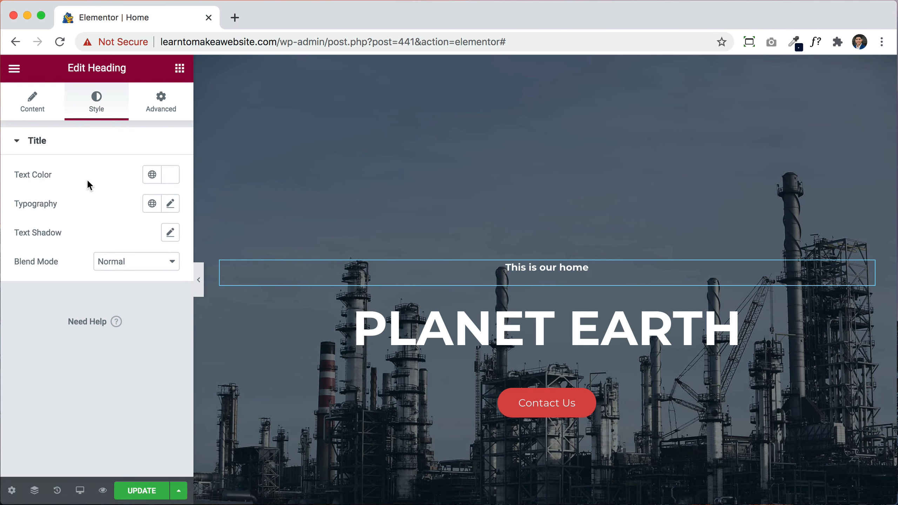
pyautogui.click(170, 174)
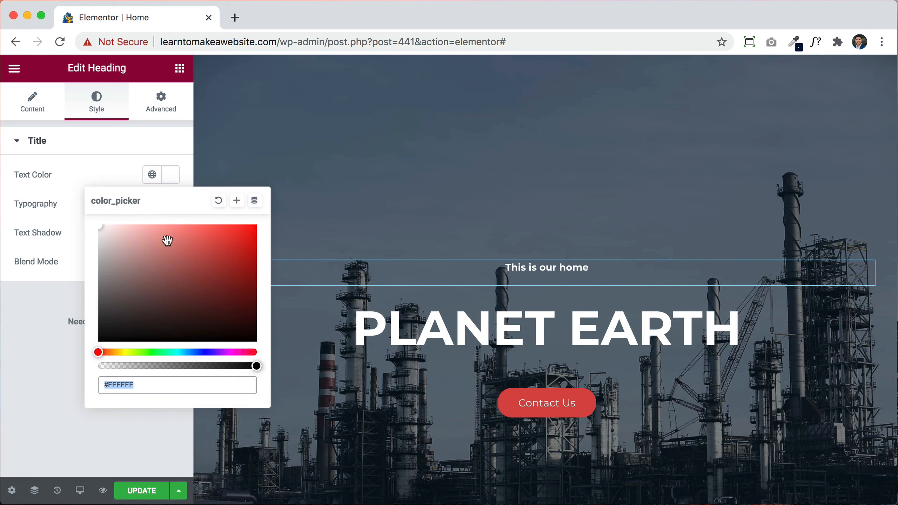
pyautogui.moveTo(169, 240); pyautogui.dragTo(213, 282)
pyautogui.moveTo(99, 352); pyautogui.dragTo(244, 352)
pyautogui.moveTo(242, 317); pyautogui.dragTo(251, 223)
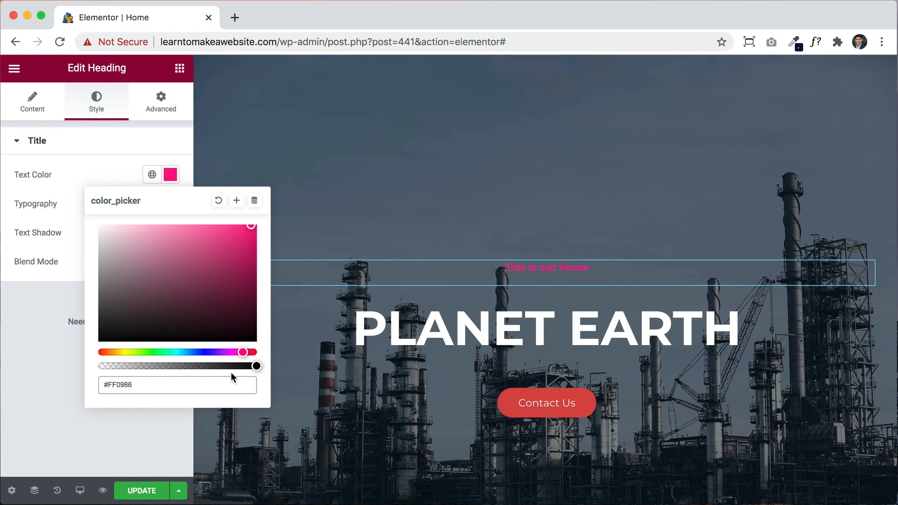
pyautogui.moveTo(256, 366)
pyautogui.mouseDown()
pyautogui.moveTo(79, 368)
pyautogui.moveTo(269, 369)
pyautogui.mouseUp()
pyautogui.moveTo(227, 283); pyautogui.dragTo(84, 216)
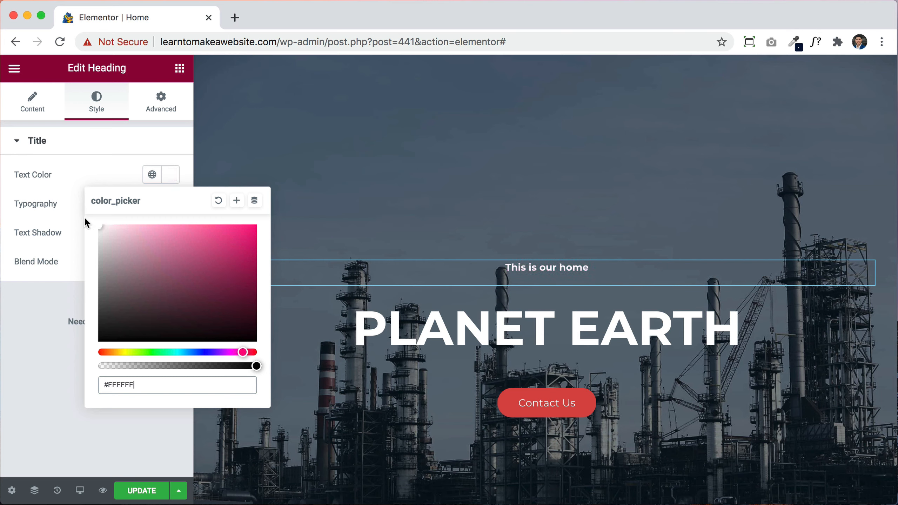
pyautogui.click(87, 153)
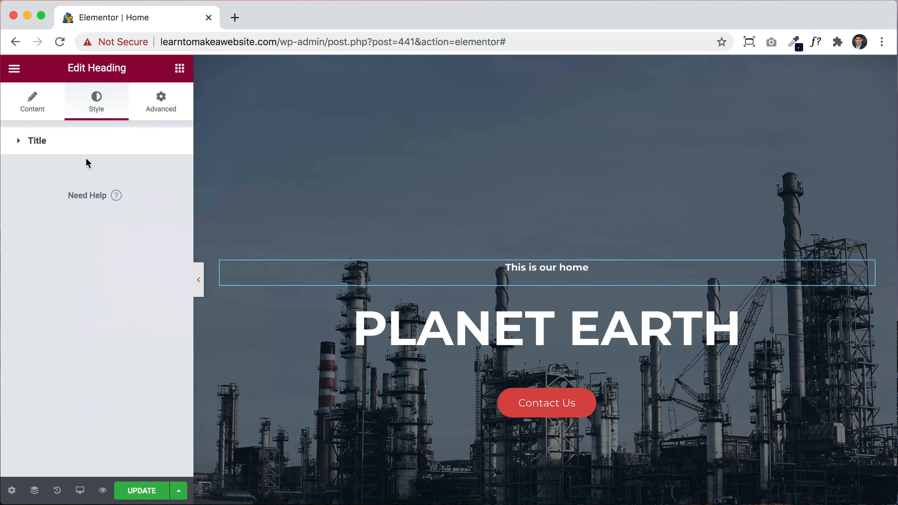
pyautogui.click(99, 141)
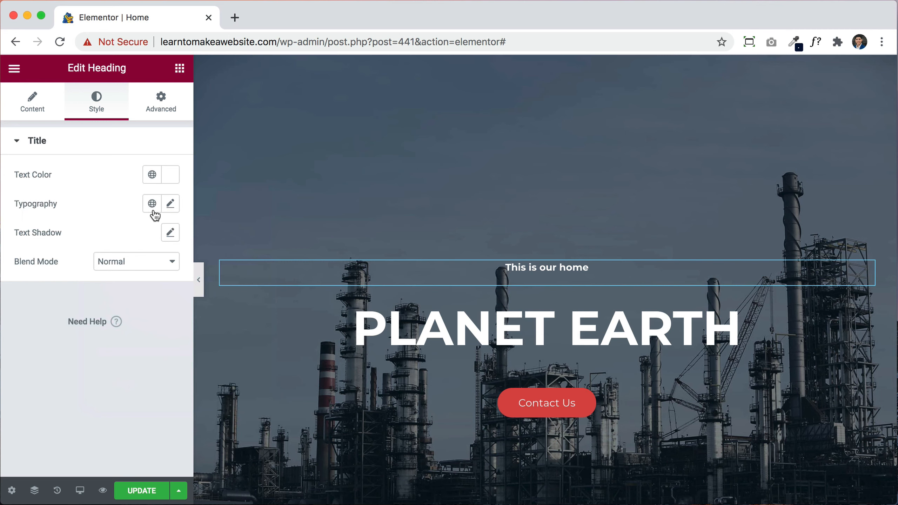
# Step: Set the 'This is our home' heading's font family to Aclonica
pyautogui.click(171, 206)
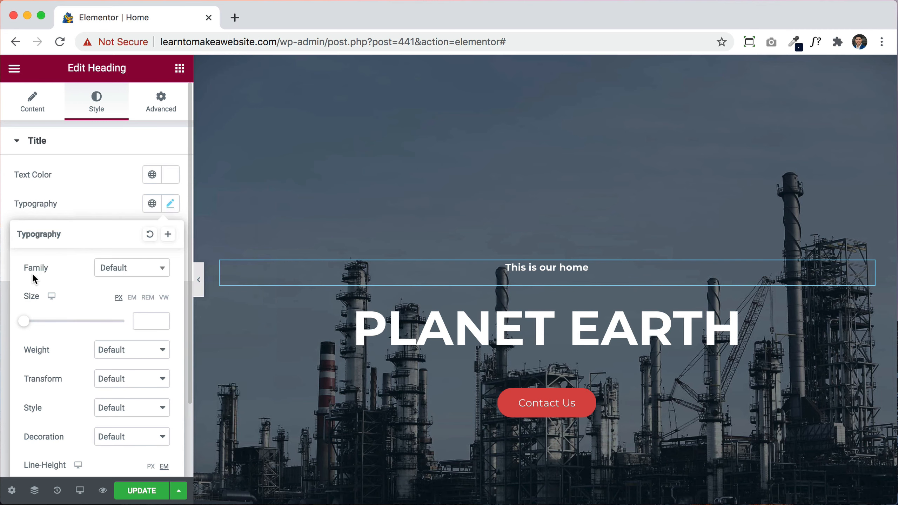
pyautogui.click(118, 272)
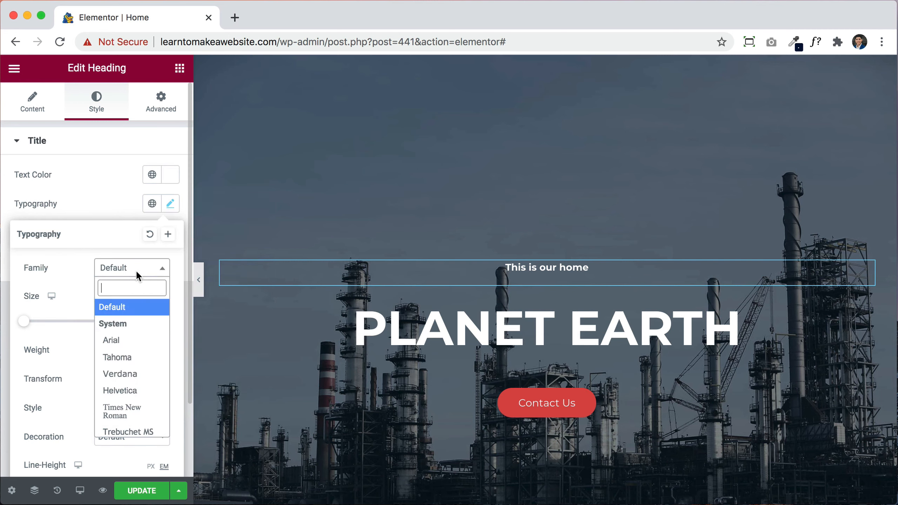
pyautogui.scroll(-2, 130, 370)
pyautogui.scroll(-5, 130, 374)
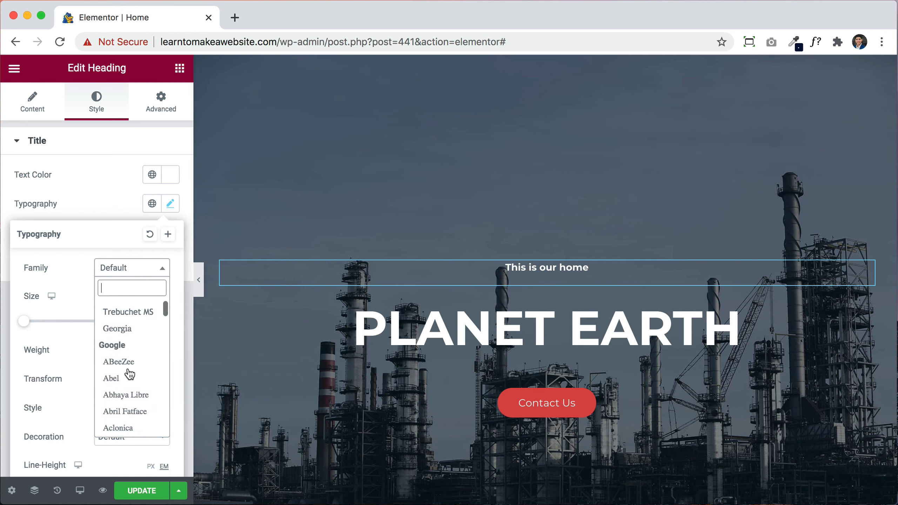
pyautogui.scroll(2, 128, 368)
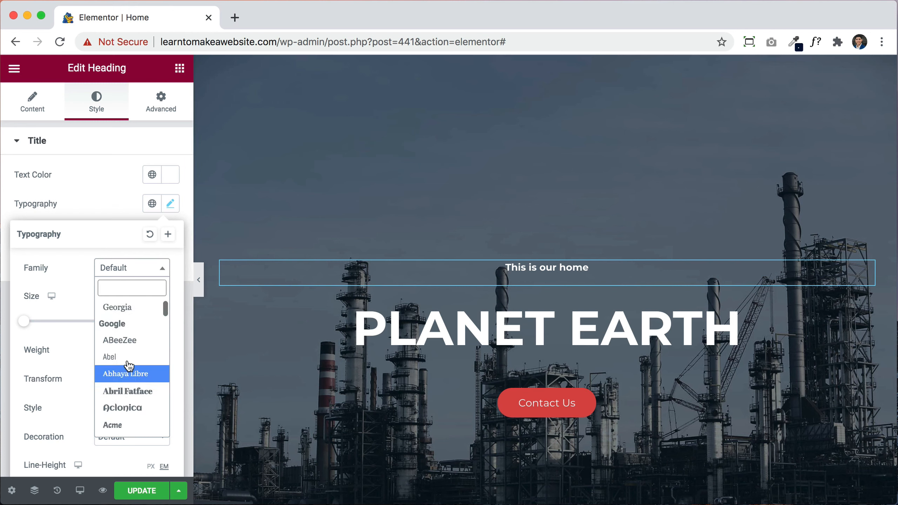
pyautogui.click(127, 340)
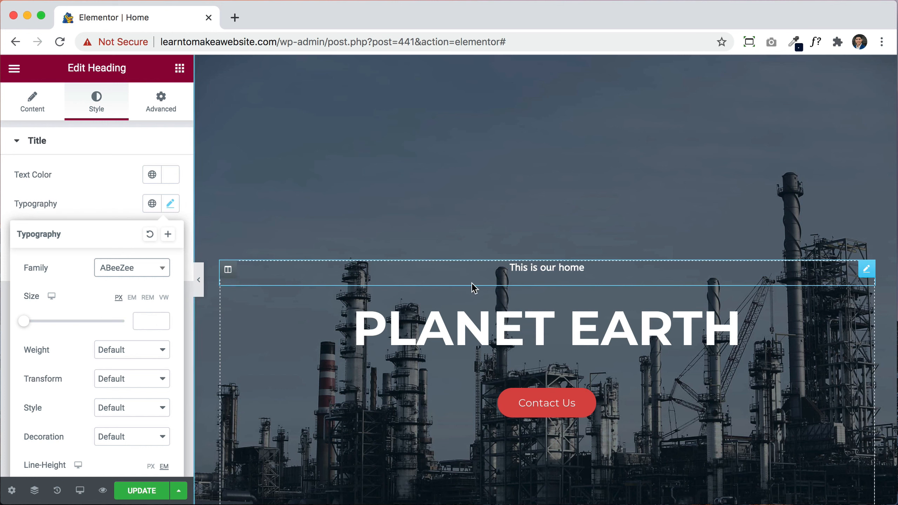
pyautogui.click(141, 279)
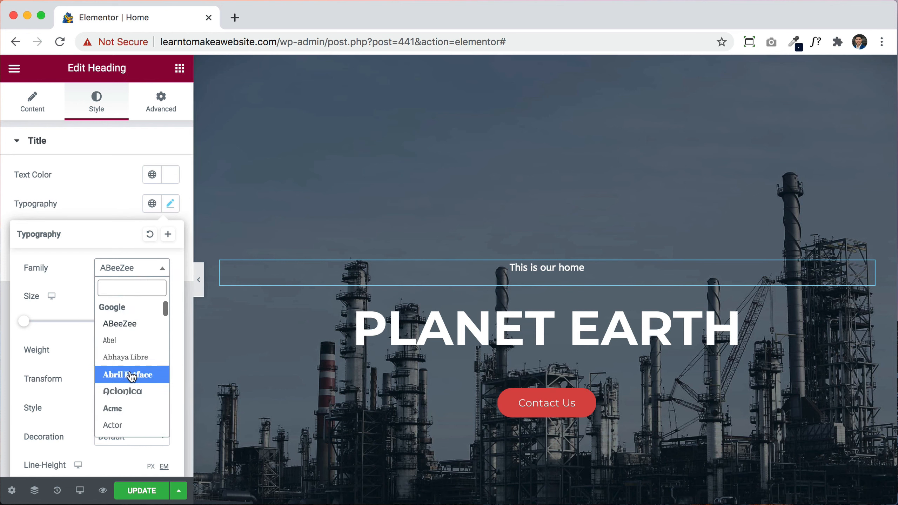
pyautogui.click(128, 391)
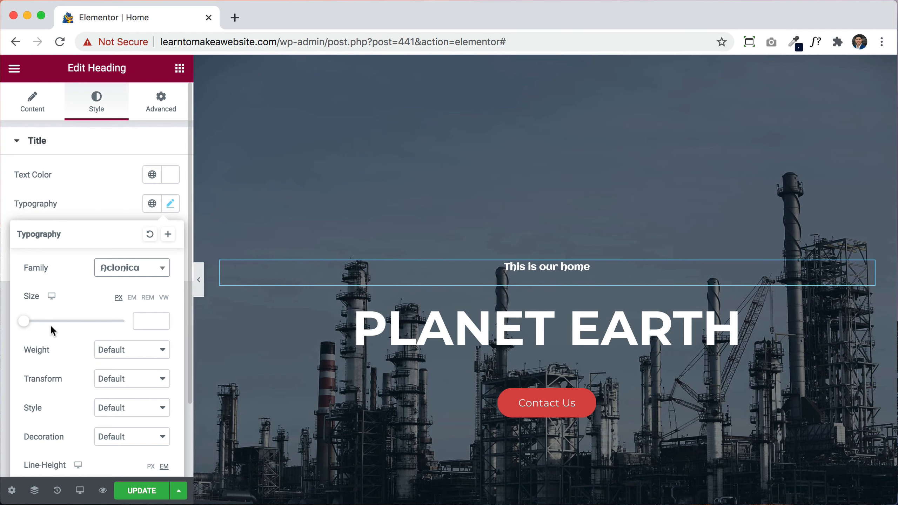
# Step: Enlarge the heading to 65 px and set its font weight to 500
pyautogui.moveTo(25, 324); pyautogui.dragTo(58, 323)
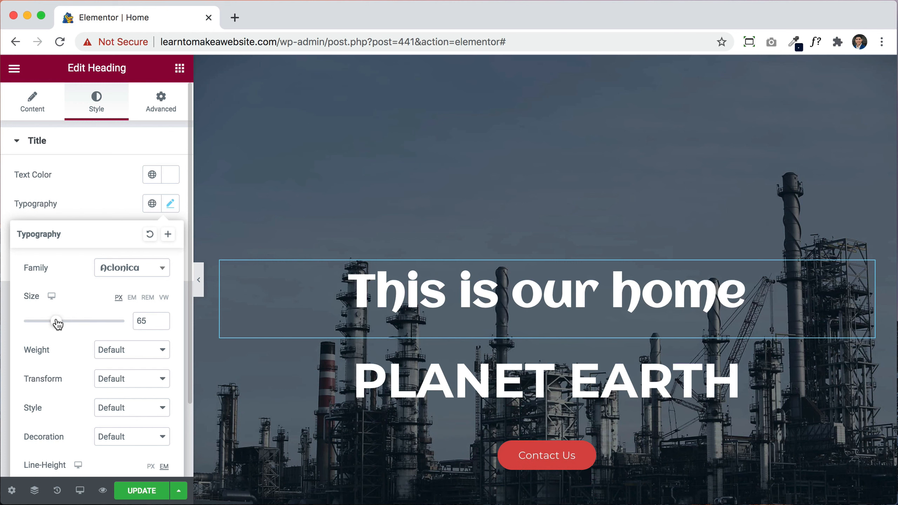
pyautogui.scroll(-3, 56, 320)
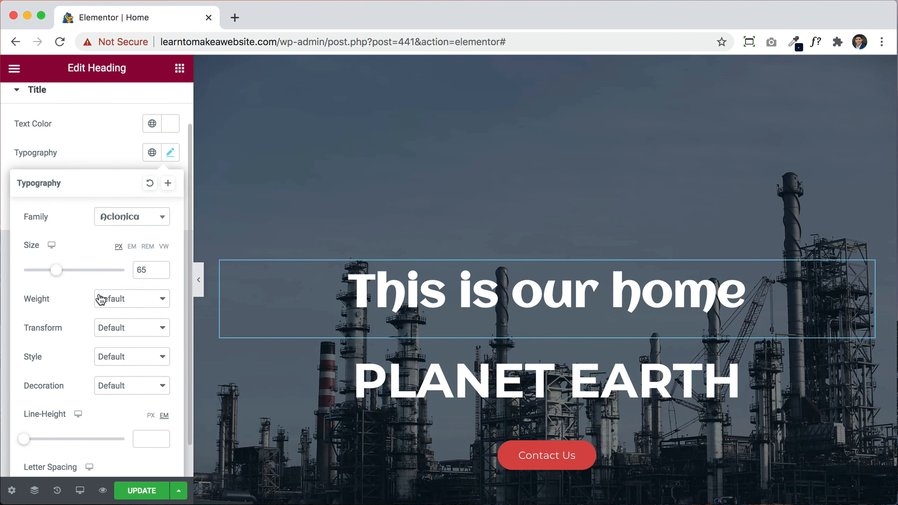
pyautogui.click(104, 299)
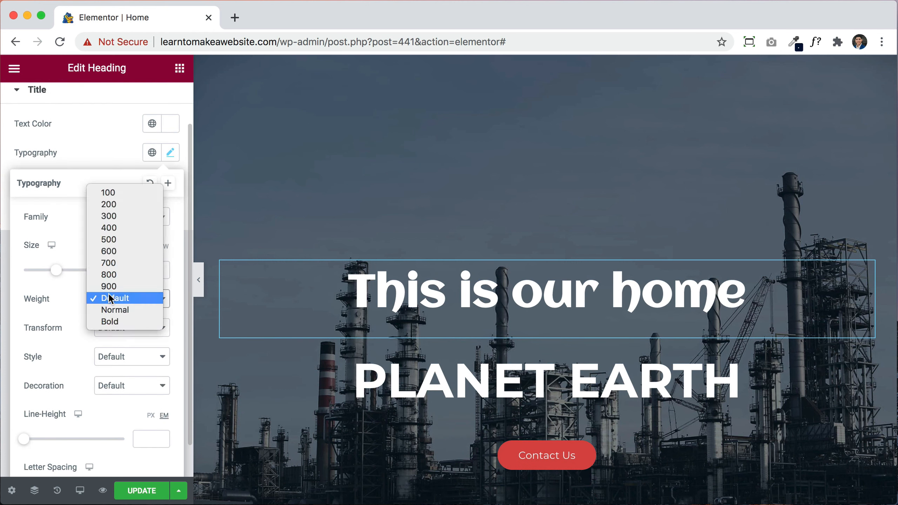
pyautogui.click(114, 193)
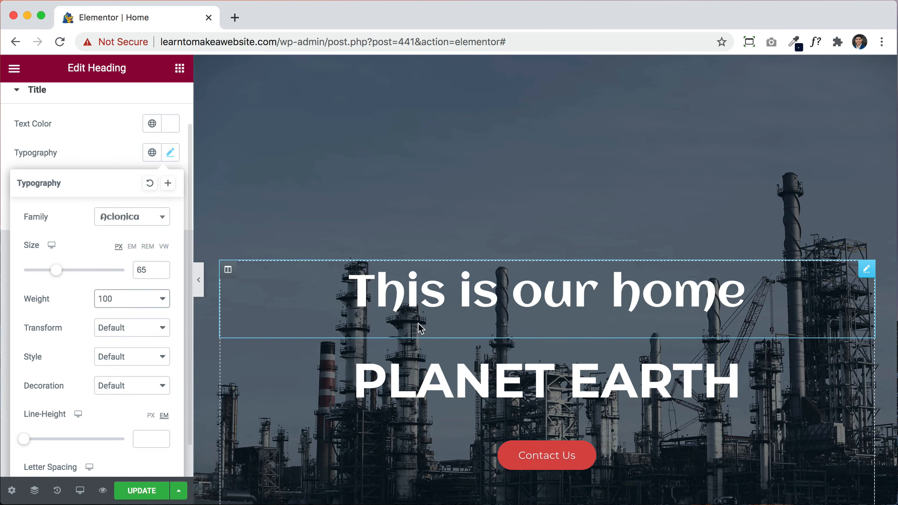
pyautogui.click(123, 299)
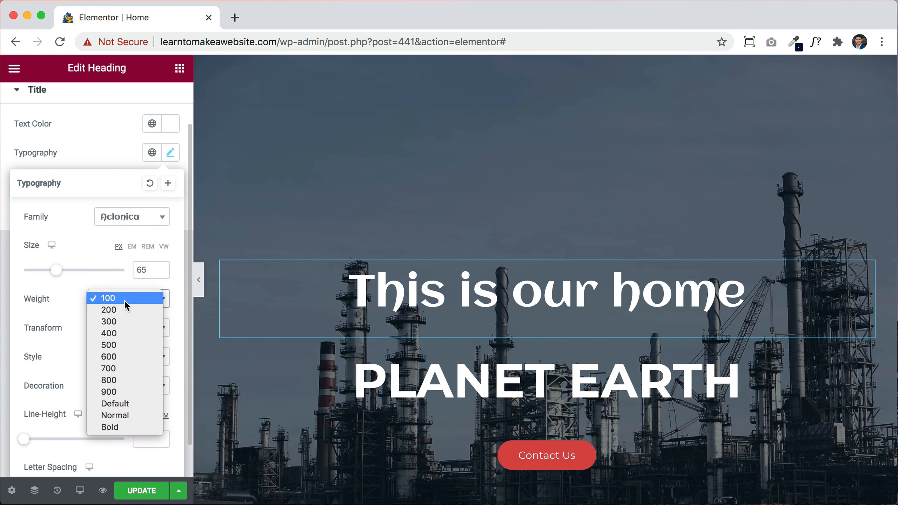
pyautogui.click(116, 346)
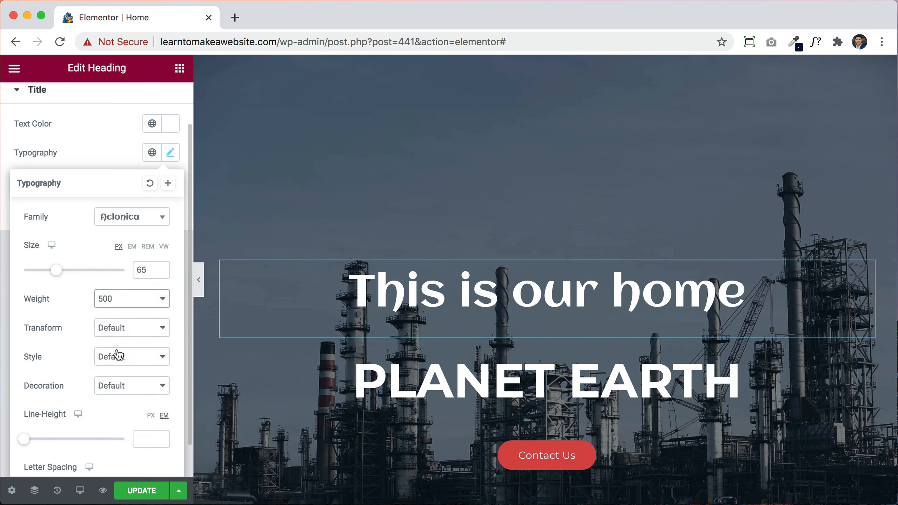
pyautogui.click(127, 220)
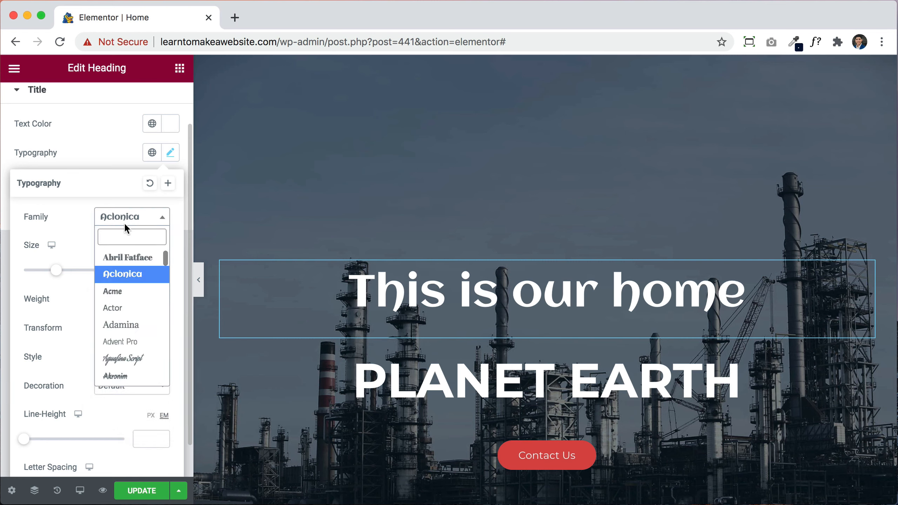
# Step: Set the heading in Raleway, weight 900, at 70 px
pyautogui.write('ra')
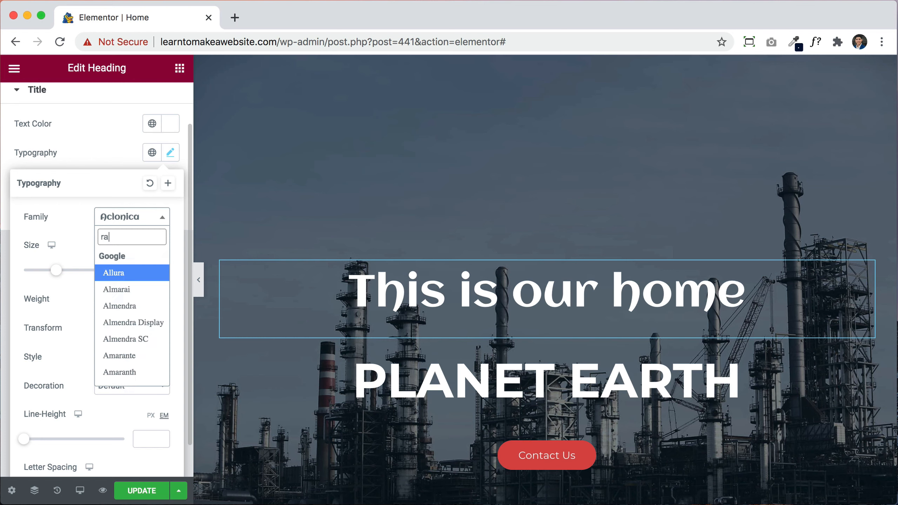
pyautogui.write('le')
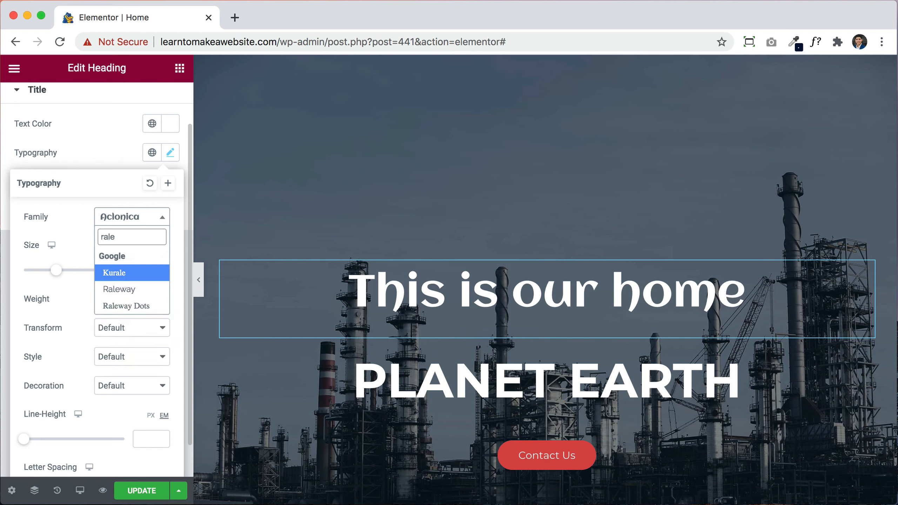
pyautogui.click(117, 288)
pyautogui.click(122, 306)
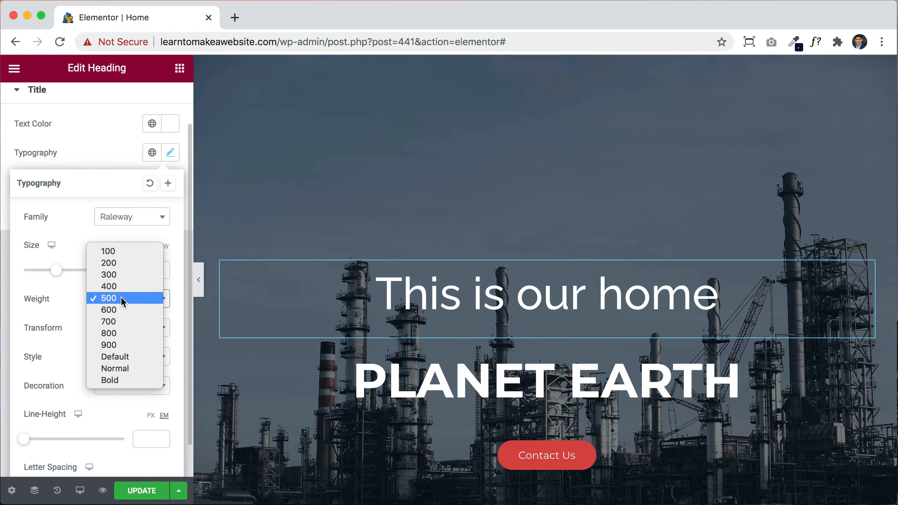
pyautogui.click(115, 249)
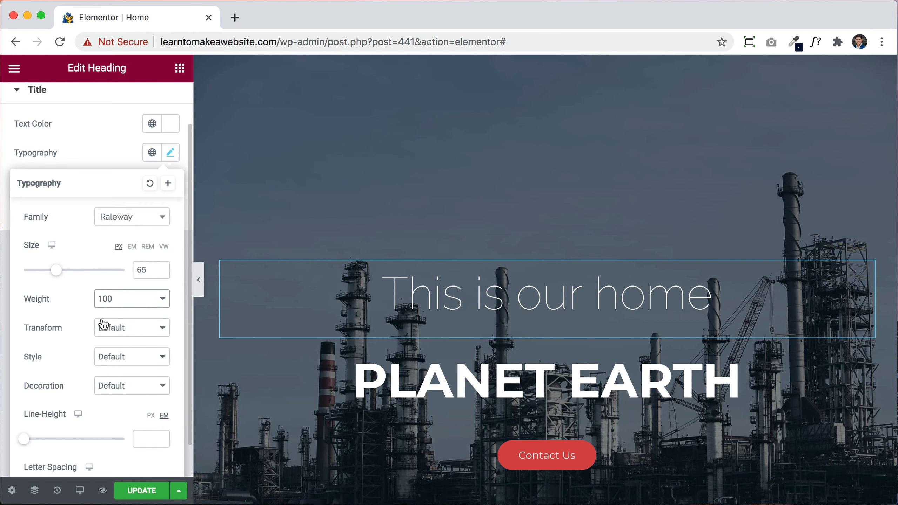
pyautogui.click(109, 299)
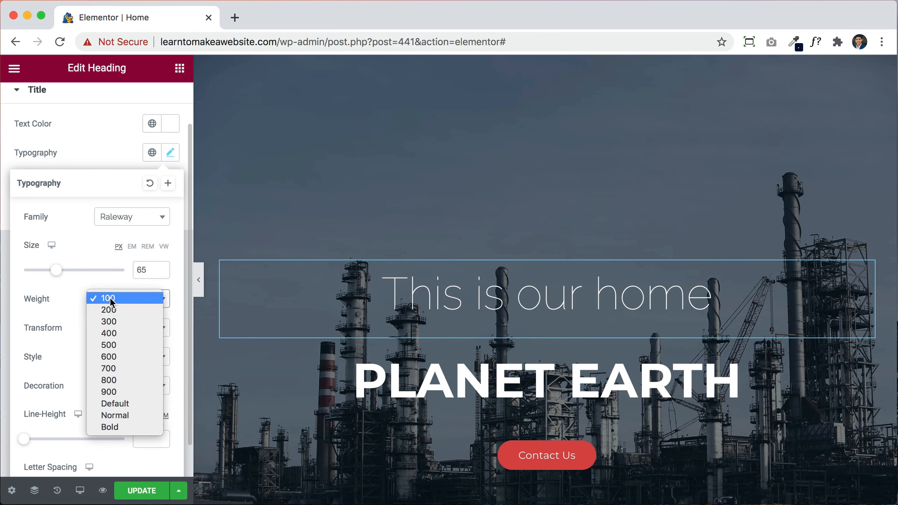
pyautogui.click(114, 391)
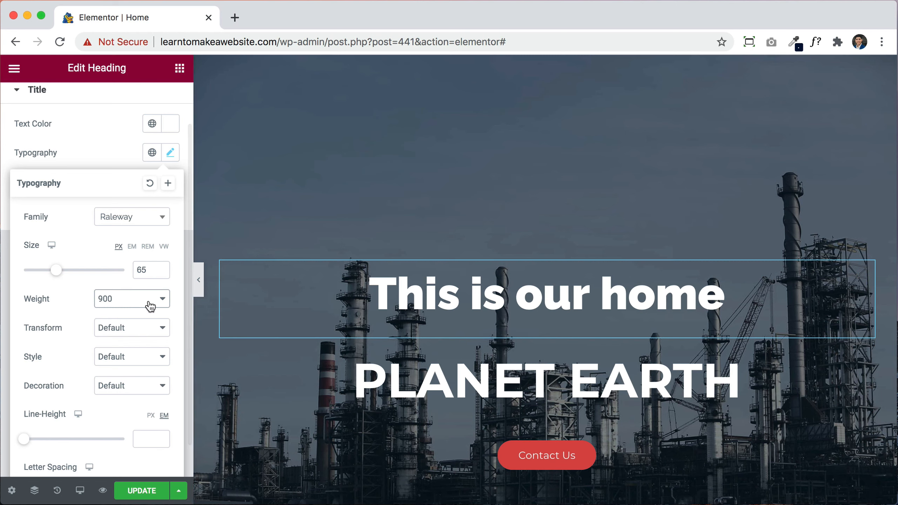
pyautogui.moveTo(56, 270)
pyautogui.mouseDown()
pyautogui.moveTo(68, 269)
pyautogui.moveTo(45, 269)
pyautogui.moveTo(58, 269)
pyautogui.mouseUp()
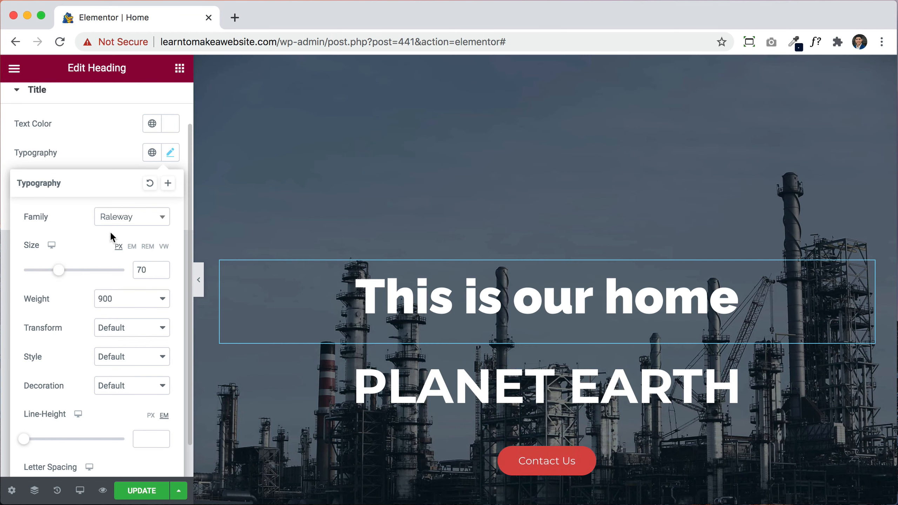
pyautogui.click(138, 221)
pyautogui.scroll(-5, 131, 319)
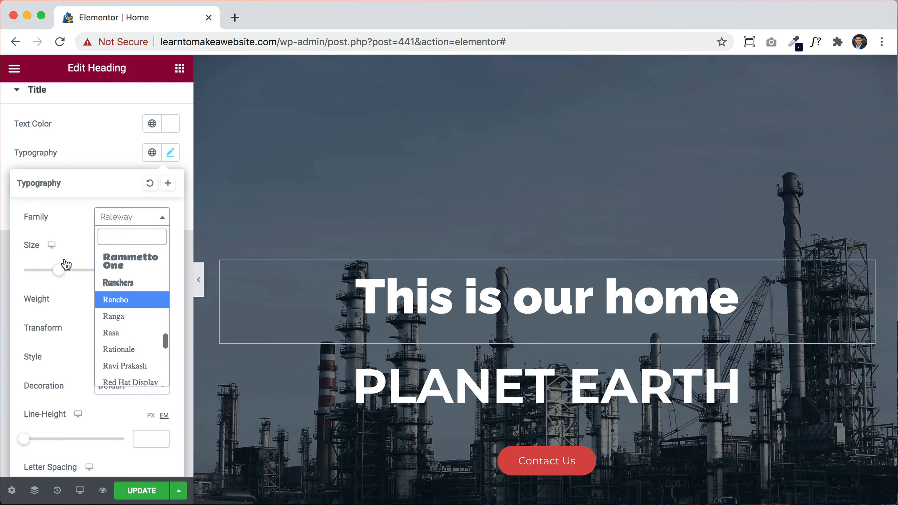
pyautogui.click(60, 214)
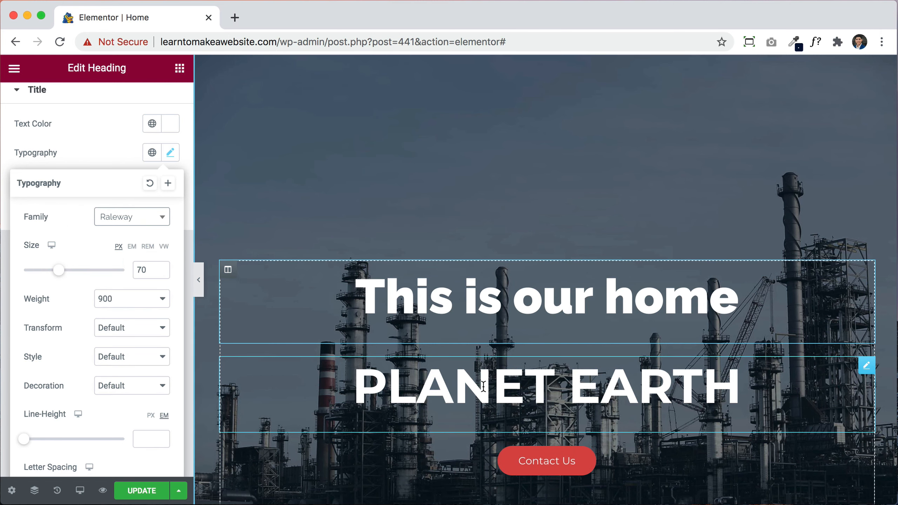
pyautogui.scroll(-6, 510, 409)
pyautogui.scroll(2, 508, 408)
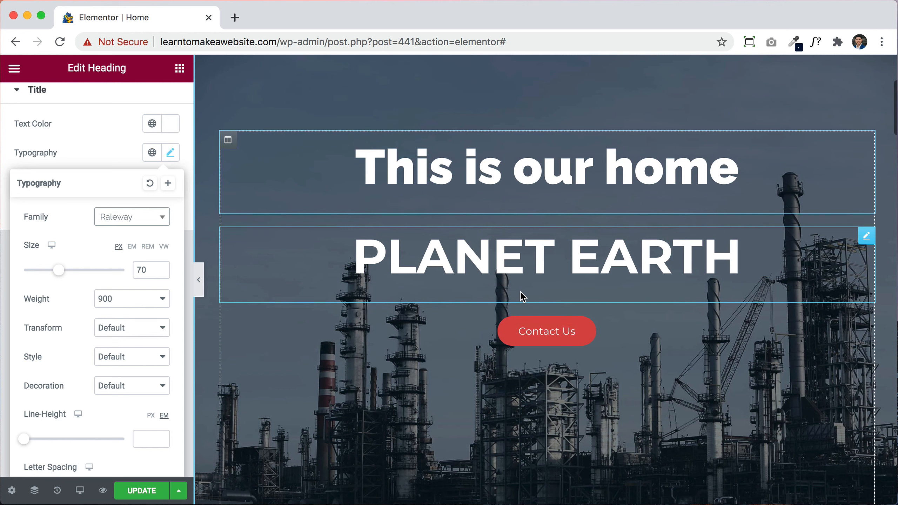
pyautogui.scroll(1, 520, 292)
pyautogui.scroll(1, 521, 292)
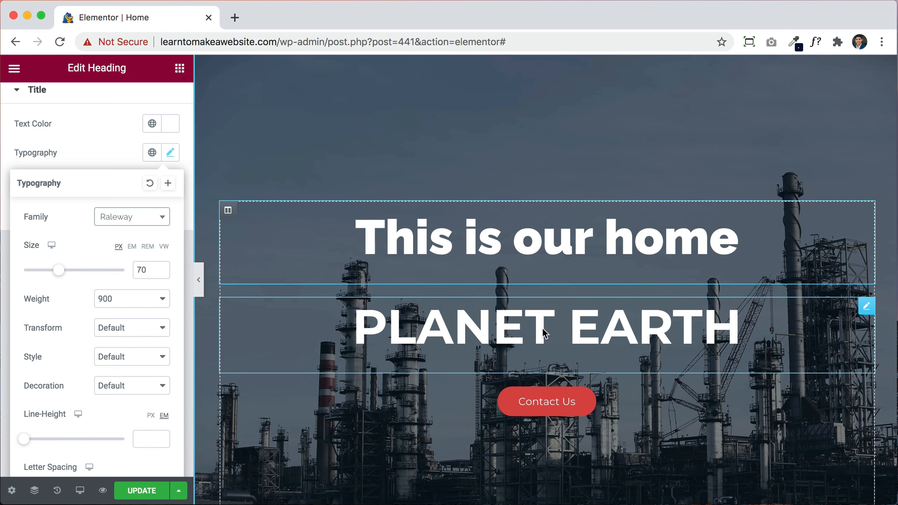
# Step: Try uppercase and lowercase, then set the heading's transform to Capitalize
pyautogui.click(143, 328)
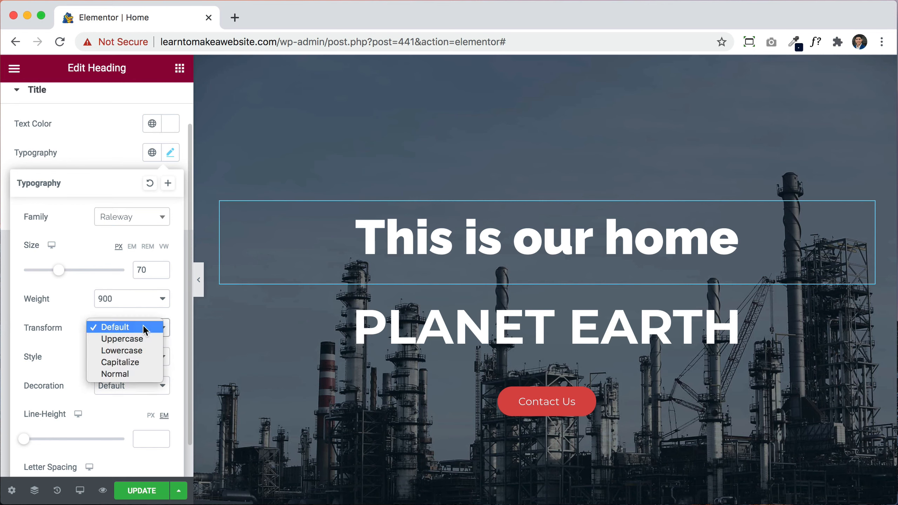
pyautogui.click(125, 339)
pyautogui.click(123, 335)
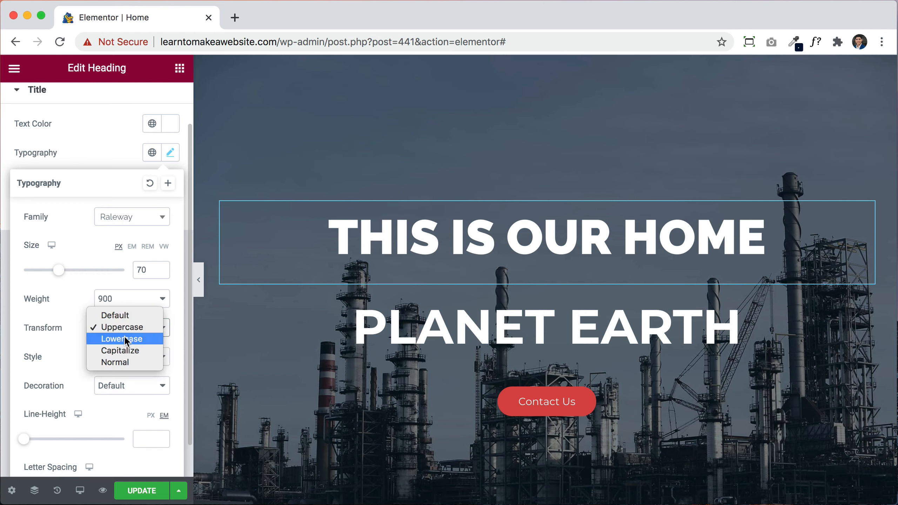
pyautogui.click(124, 337)
pyautogui.click(124, 336)
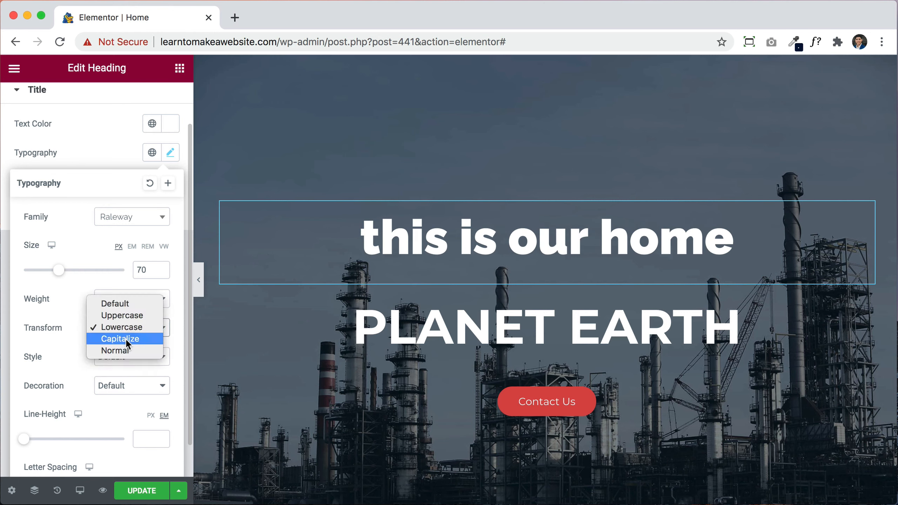
pyautogui.click(125, 338)
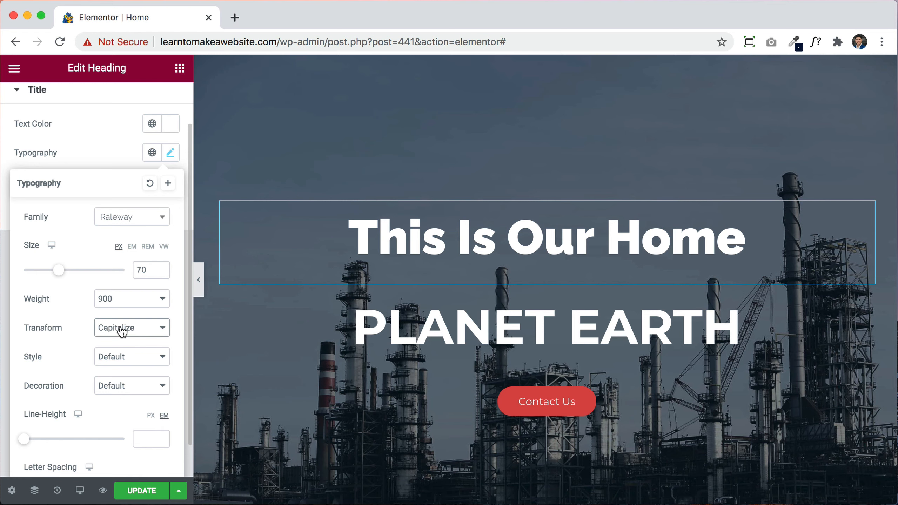
# Step: Try italic style and underline decoration, then return both to Default
pyautogui.click(120, 357)
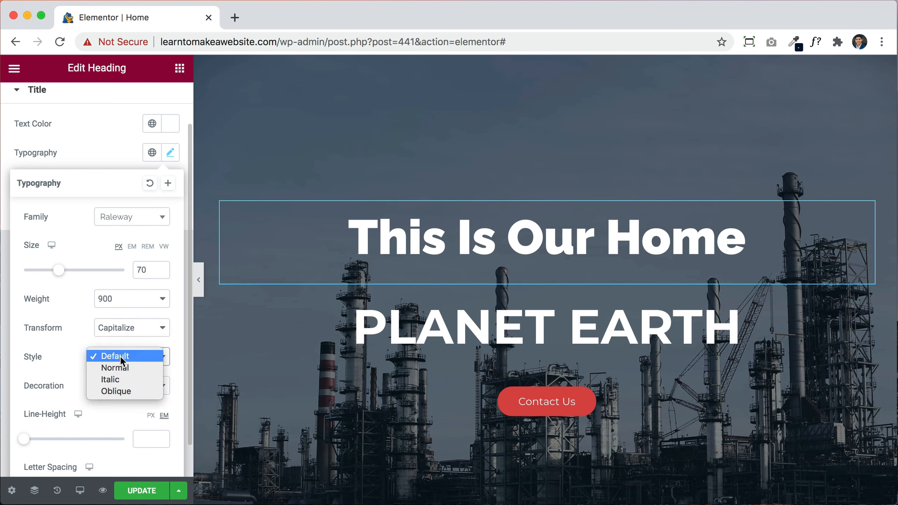
pyautogui.click(121, 378)
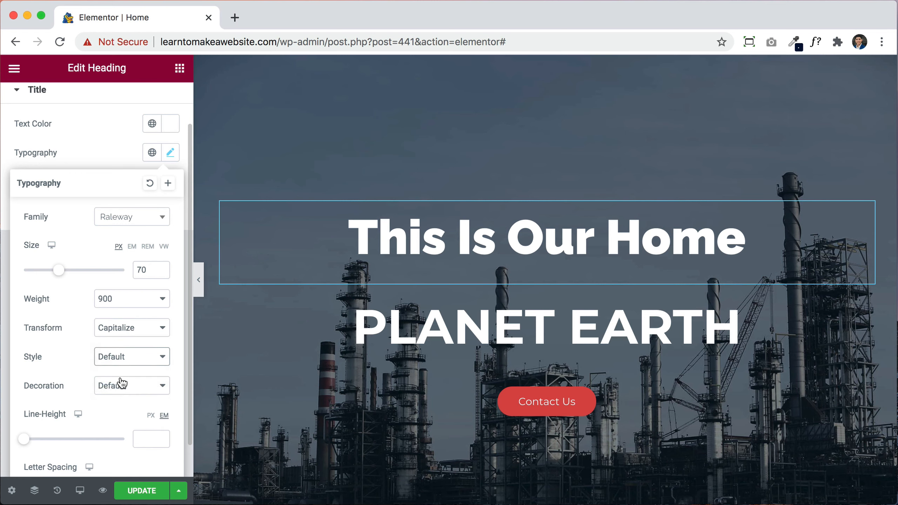
pyautogui.click(125, 355)
pyautogui.click(120, 332)
pyautogui.scroll(-2, 64, 375)
pyautogui.click(121, 347)
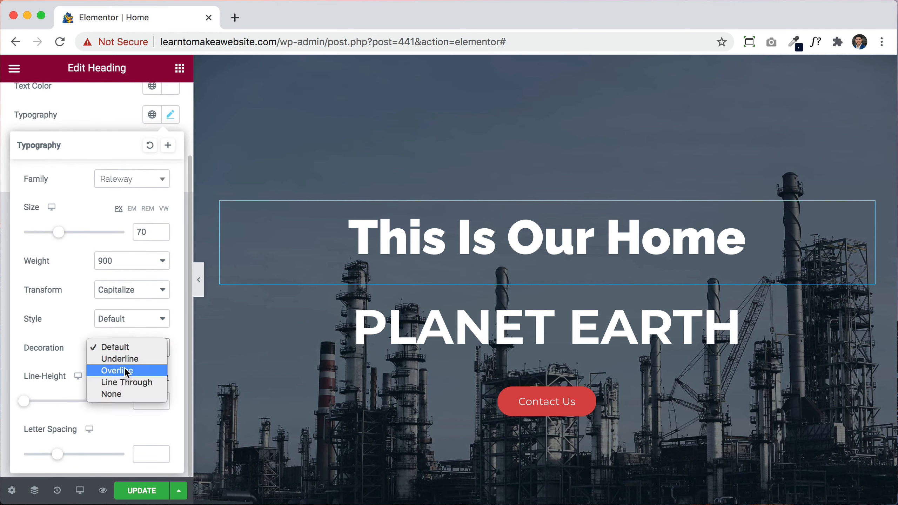
pyautogui.click(126, 360)
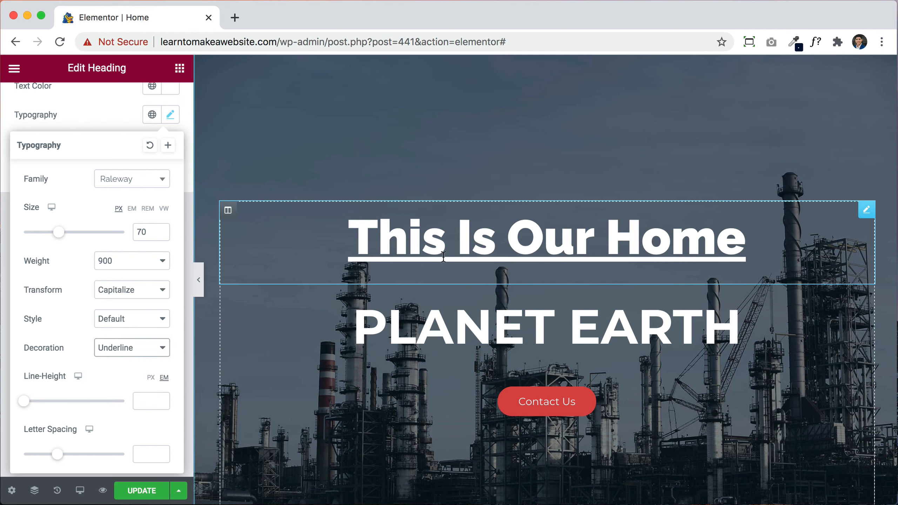
pyautogui.click(122, 347)
pyautogui.click(118, 332)
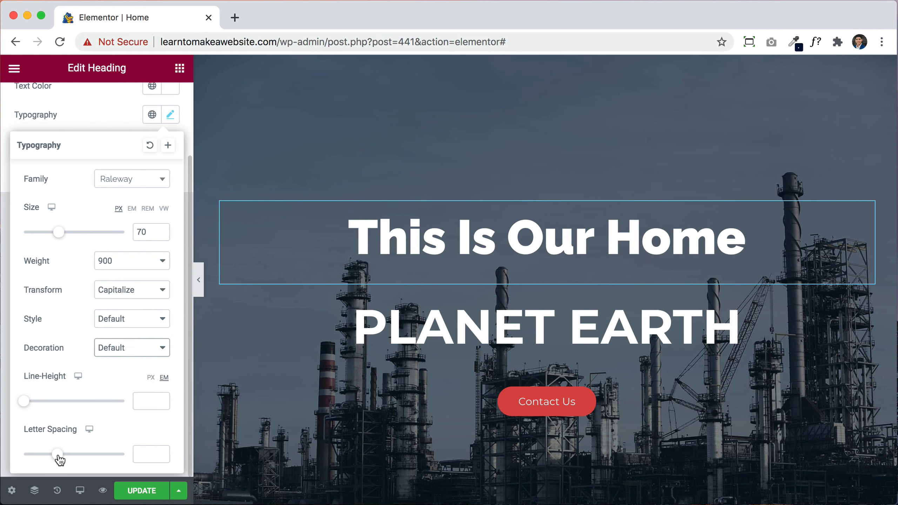
# Step: Try letter spacing and line height, clear both, then reset the heading typography to default
pyautogui.moveTo(60, 459); pyautogui.dragTo(92, 454)
pyautogui.moveTo(26, 403)
pyautogui.mouseDown()
pyautogui.moveTo(90, 403)
pyautogui.moveTo(18, 399)
pyautogui.moveTo(89, 403)
pyautogui.moveTo(20, 398)
pyautogui.moveTo(41, 399)
pyautogui.mouseUp()
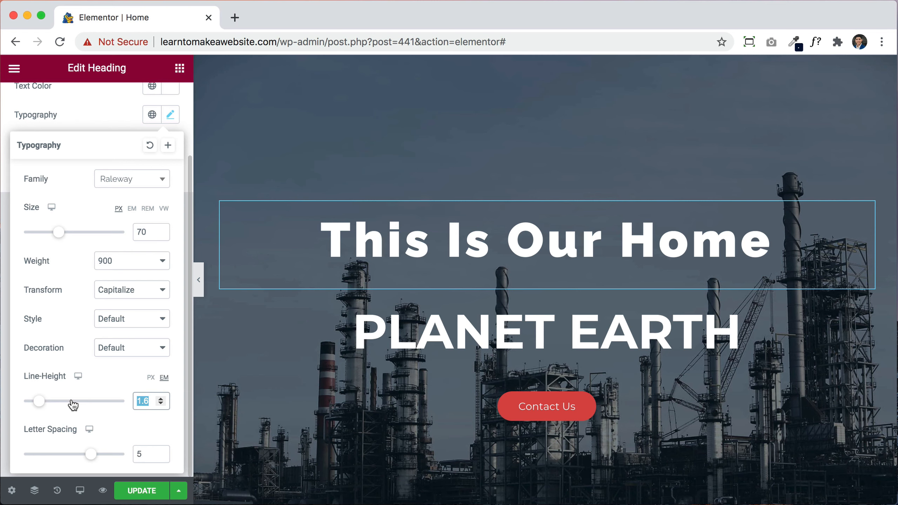
pyautogui.press('BackSpace')
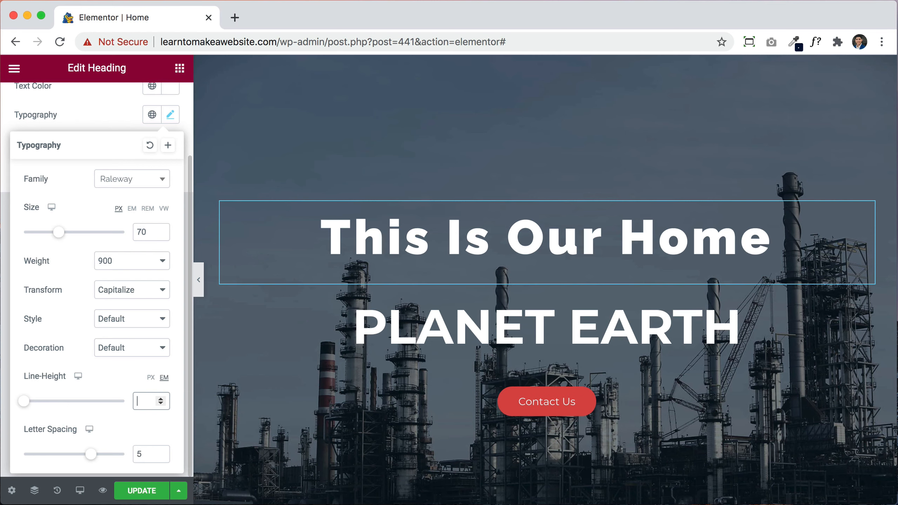
pyautogui.doubleClick(139, 446)
pyautogui.press('BackSpace')
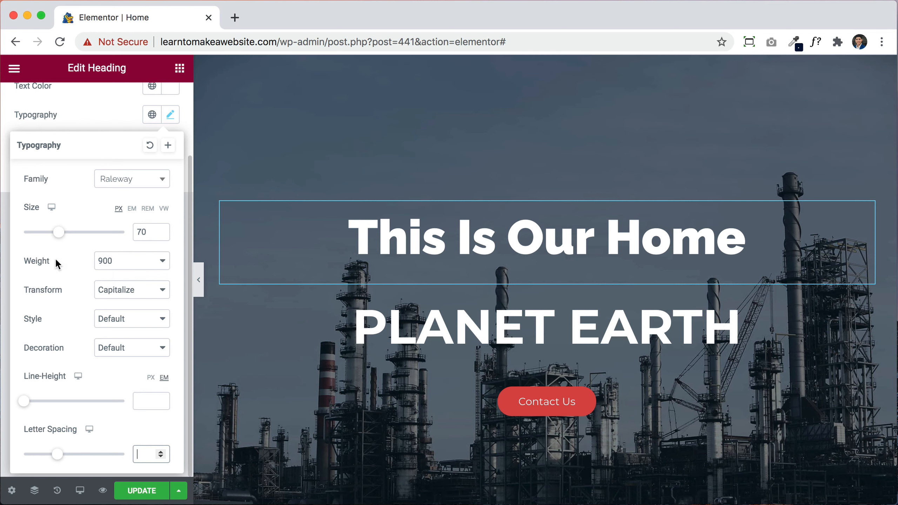
pyautogui.click(150, 146)
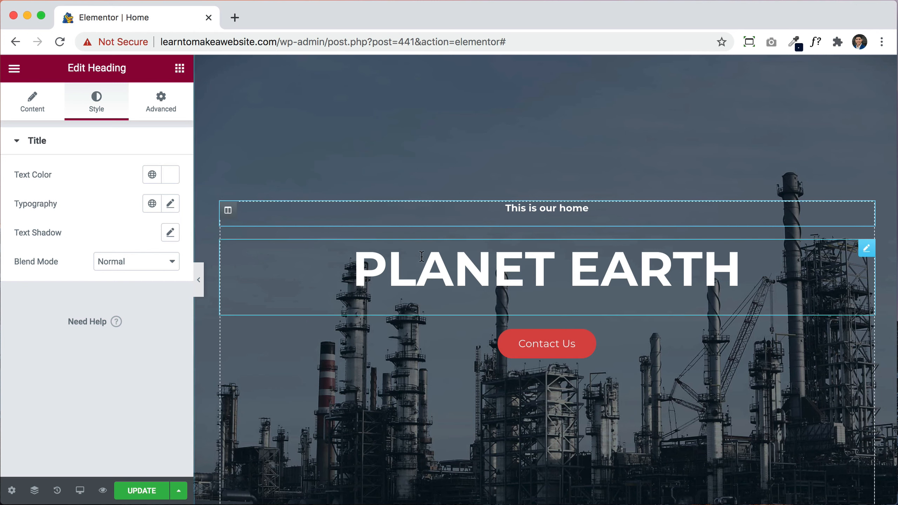
# Step: Select the PLANET EARTH heading and turn its text red
pyautogui.click(573, 282)
pyautogui.click(96, 106)
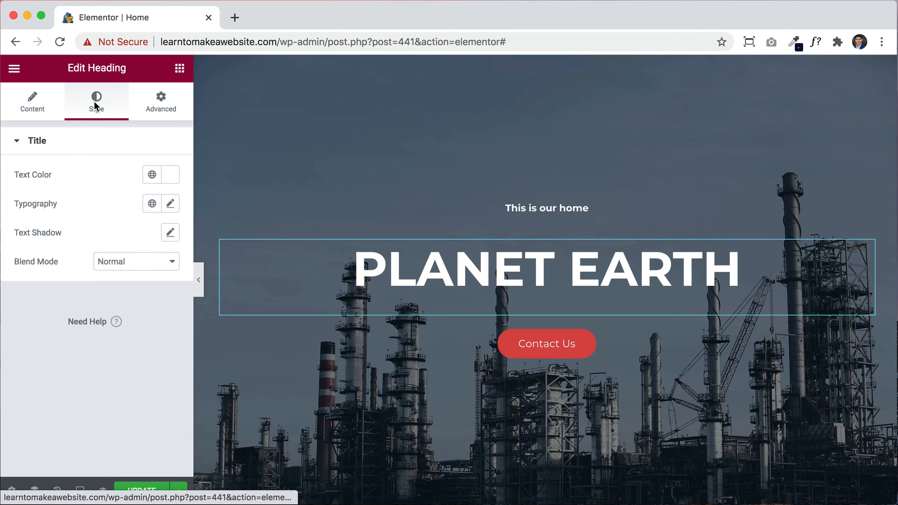
pyautogui.click(170, 175)
pyautogui.moveTo(163, 276); pyautogui.dragTo(247, 243)
pyautogui.click(58, 203)
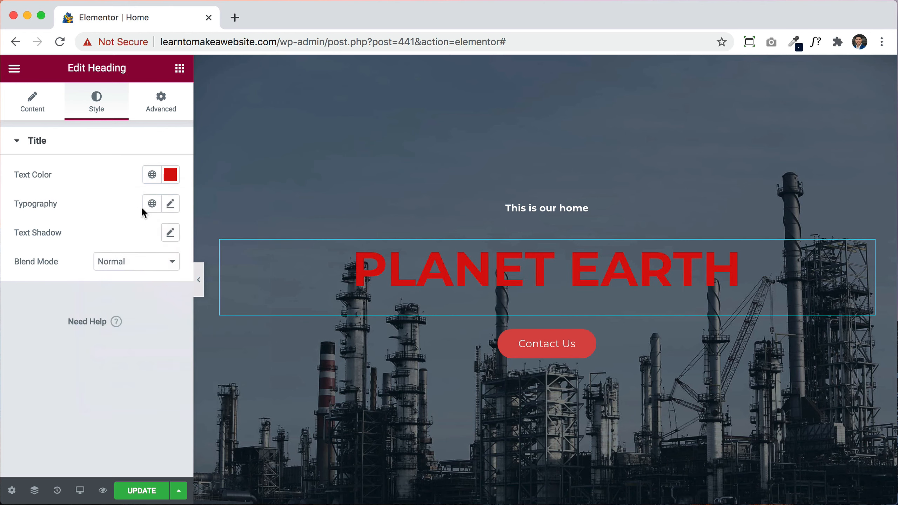
# Step: Try Times New Roman, weight 400 and lowercase on the PLANET EARTH heading
pyautogui.click(170, 203)
pyautogui.click(150, 268)
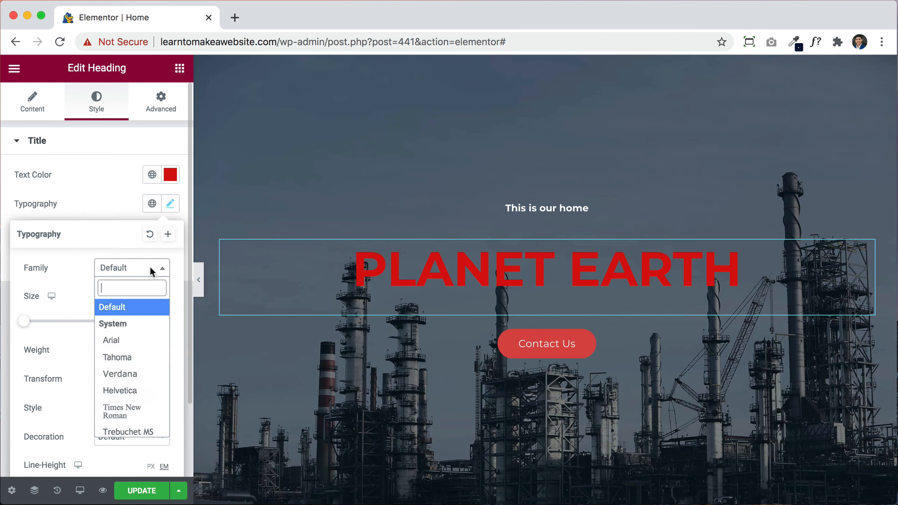
pyautogui.click(122, 410)
pyautogui.click(121, 349)
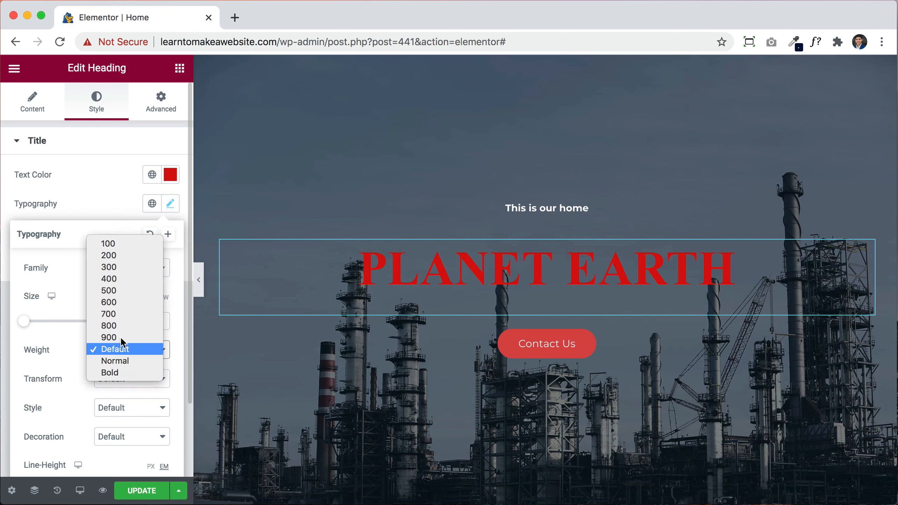
pyautogui.click(117, 278)
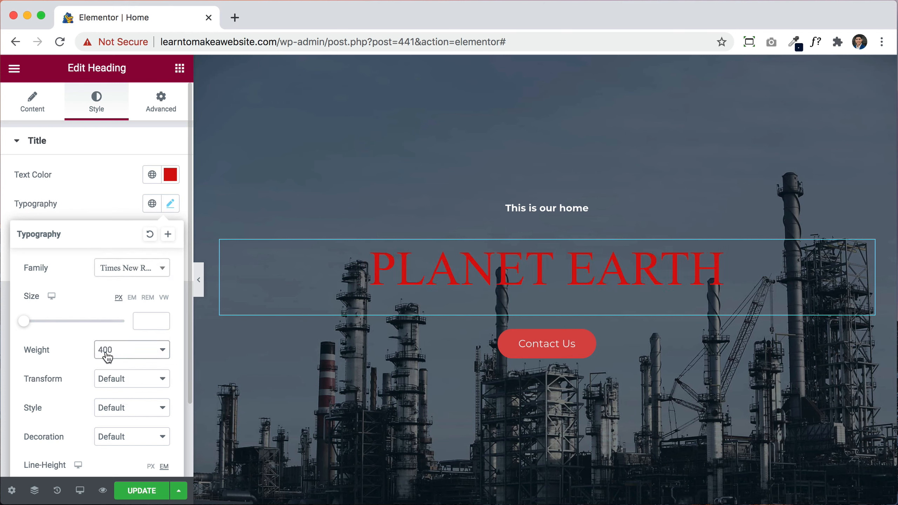
pyautogui.click(108, 384)
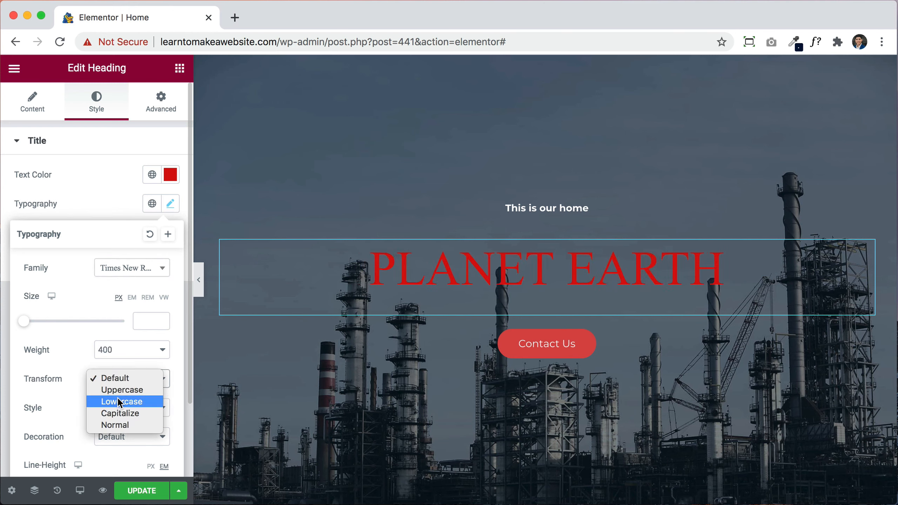
pyautogui.click(119, 403)
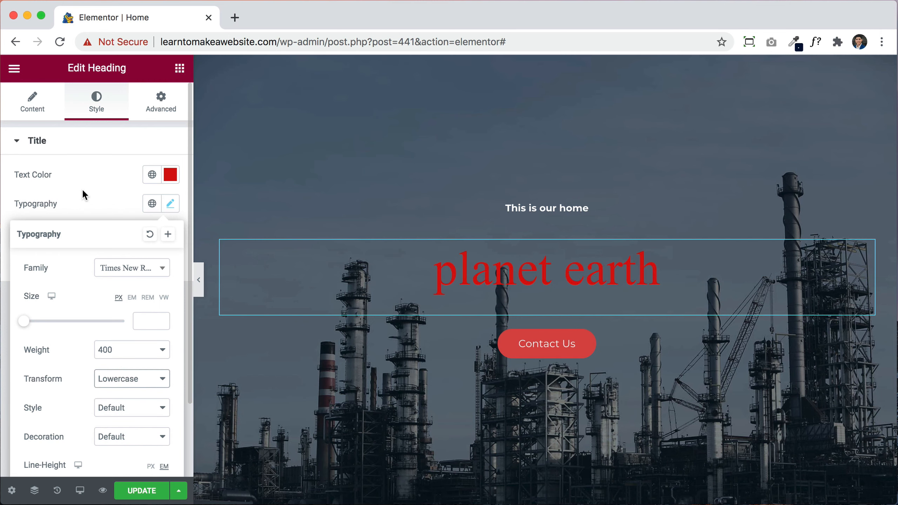
pyautogui.scroll(-2, 617, 305)
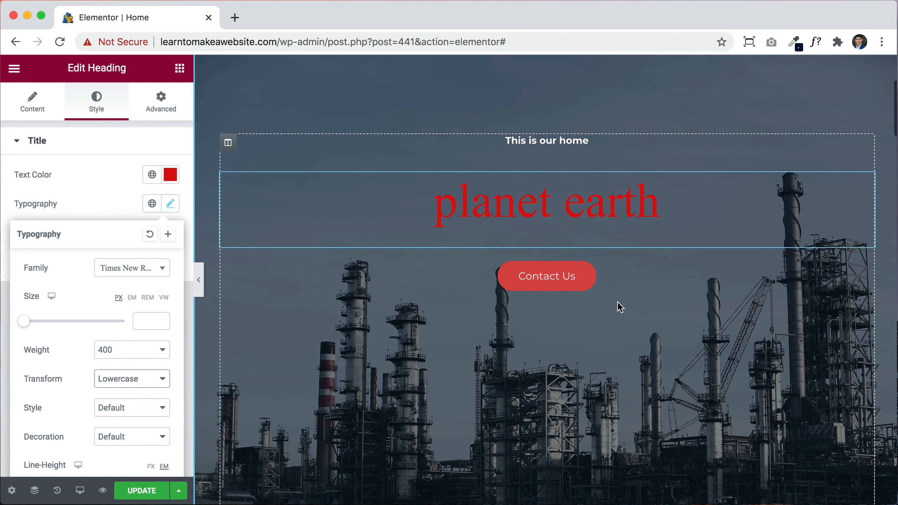
# Step: Reset PLANET EARTH's typography to default and make its text white (#FFFFFF)
pyautogui.click(149, 234)
pyautogui.click(170, 174)
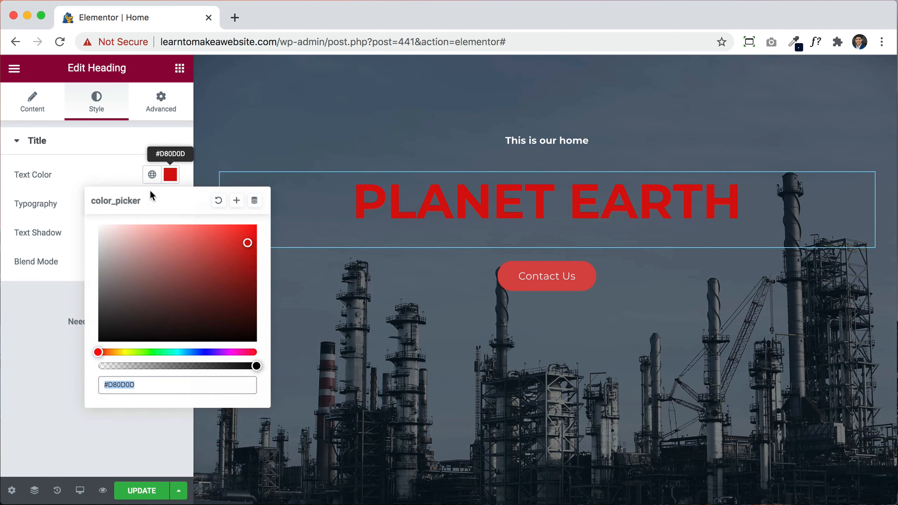
pyautogui.moveTo(144, 249); pyautogui.dragTo(58, 205)
pyautogui.click(98, 174)
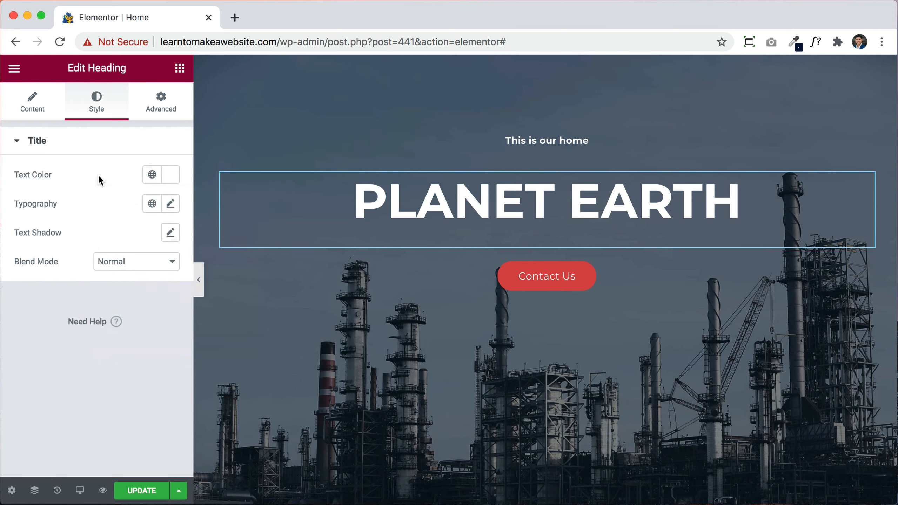
# Step: Set the Contact Us button label to Tahoma at 43 px
pyautogui.click(521, 279)
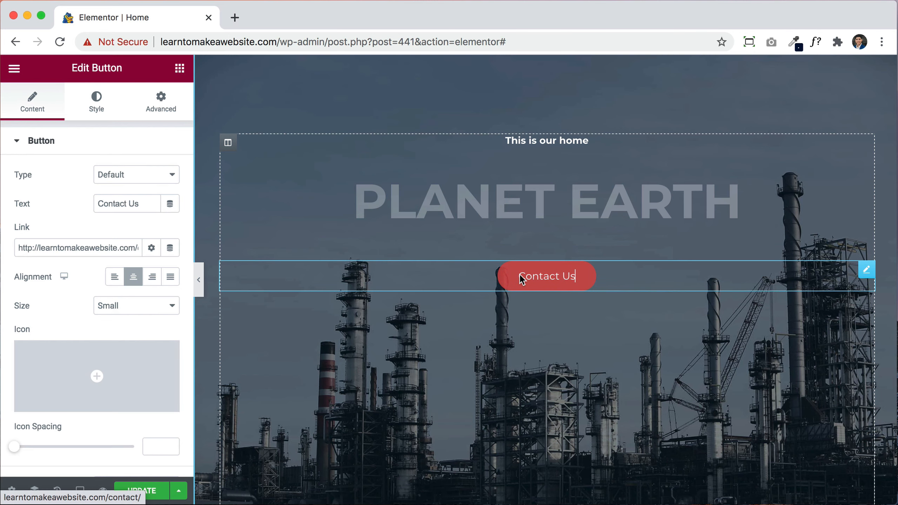
pyautogui.click(100, 103)
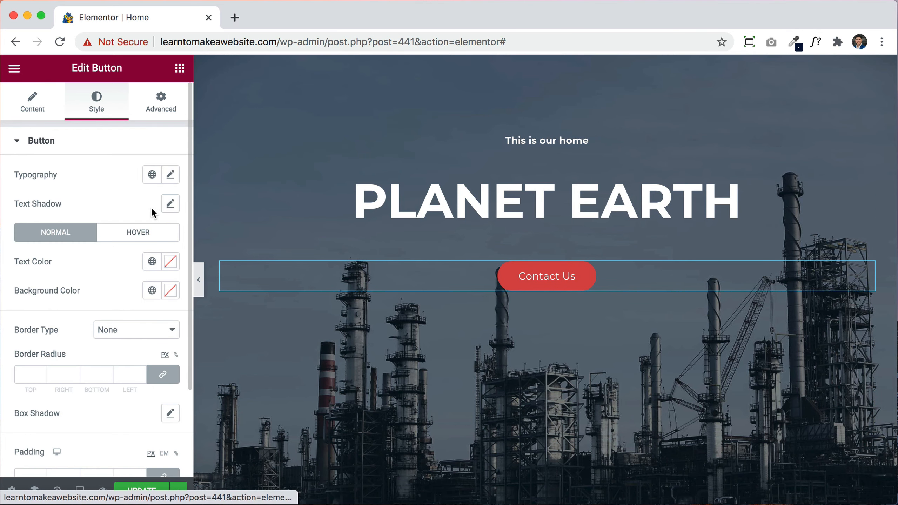
pyautogui.click(172, 176)
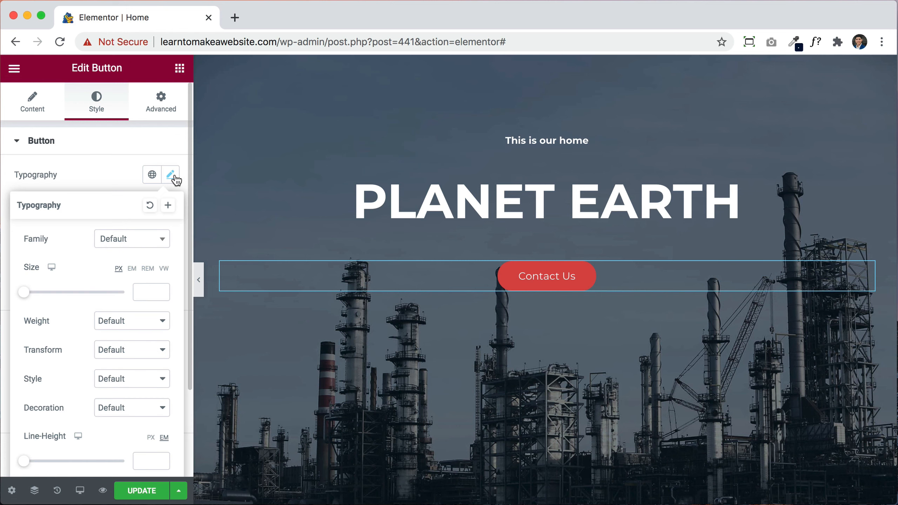
pyautogui.click(136, 244)
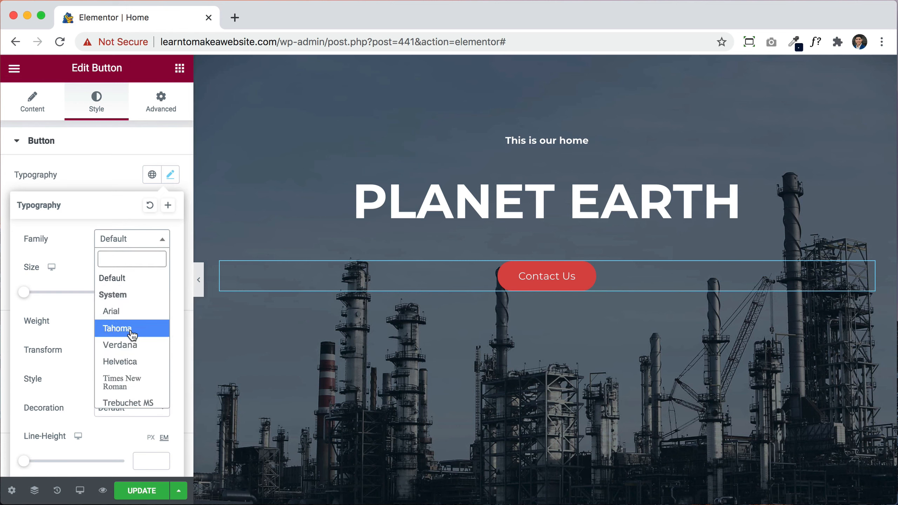
pyautogui.click(132, 334)
pyautogui.moveTo(30, 294); pyautogui.dragTo(47, 295)
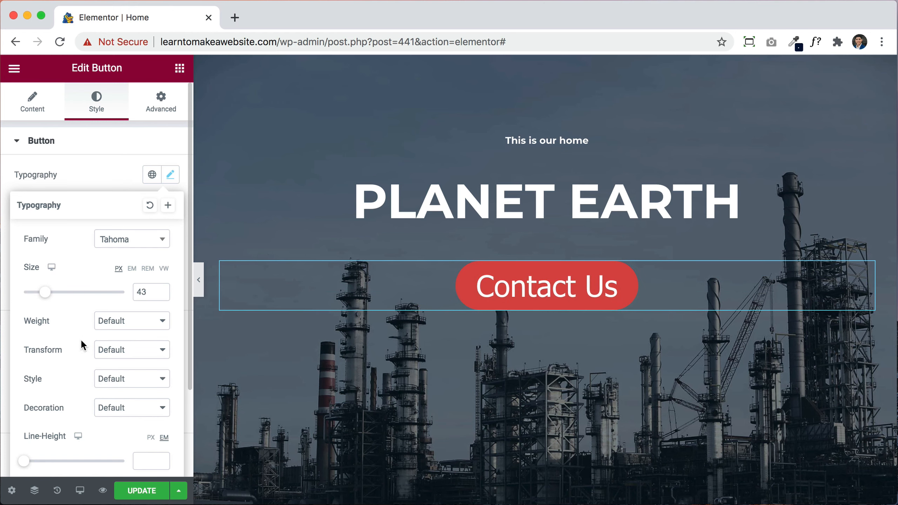
pyautogui.click(98, 168)
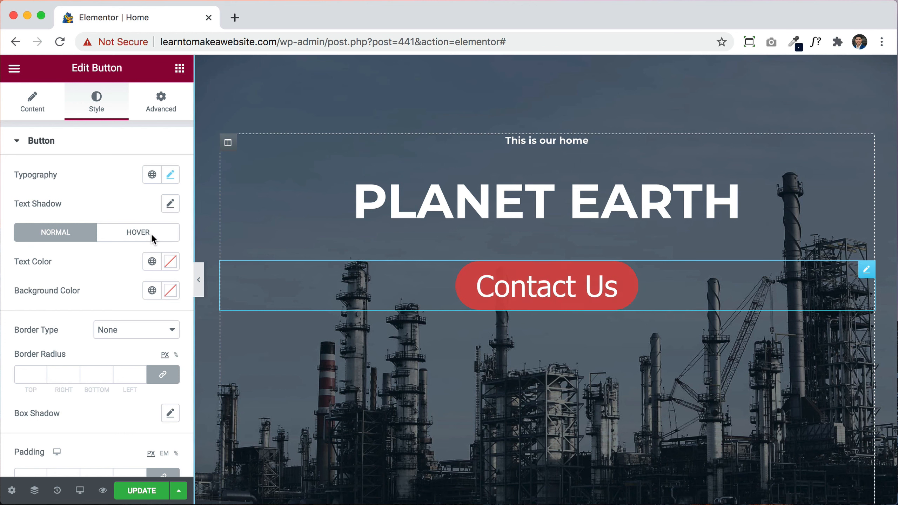
pyautogui.scroll(-3, 71, 270)
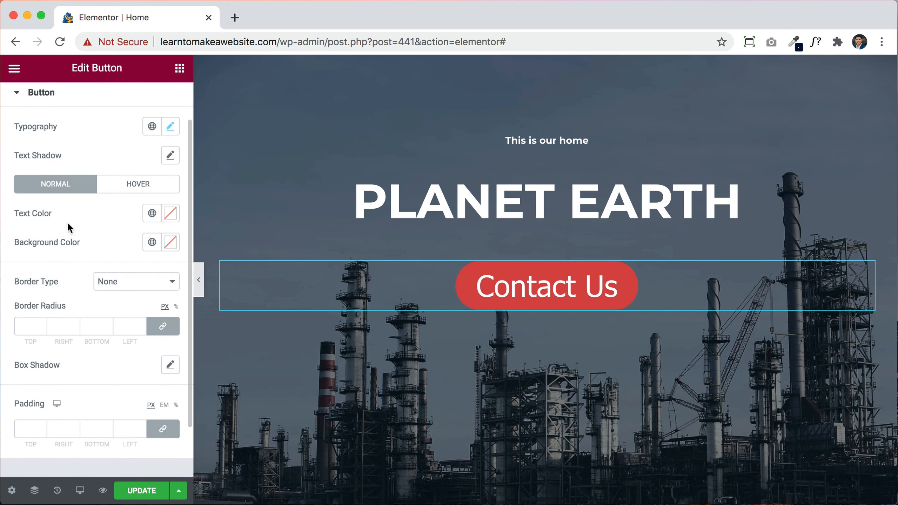
pyautogui.scroll(-2, 71, 218)
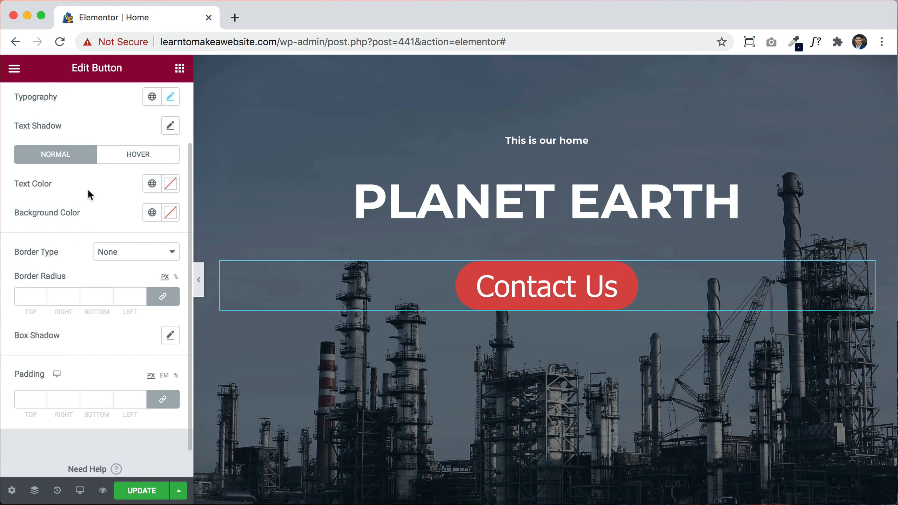
pyautogui.scroll(-1, 88, 188)
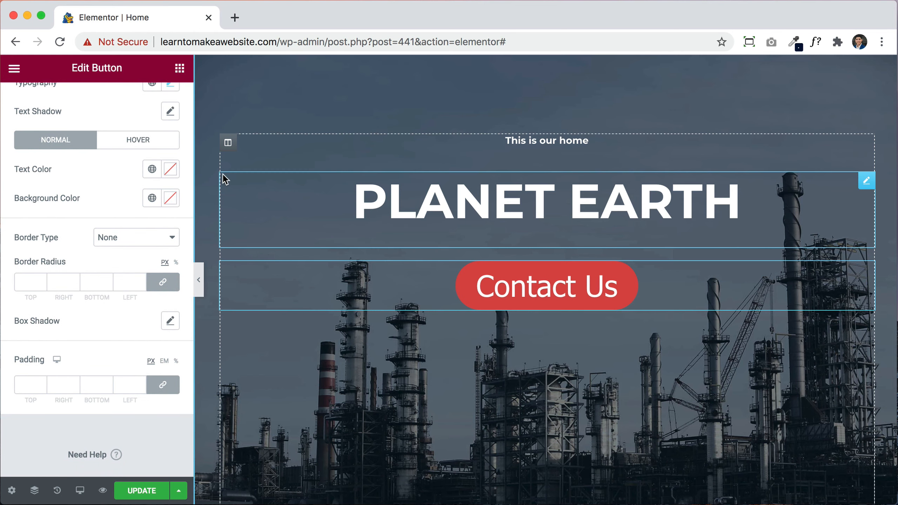
# Step: Give the Contact Us button red #FF0000 text on a black background on hover
pyautogui.click(139, 141)
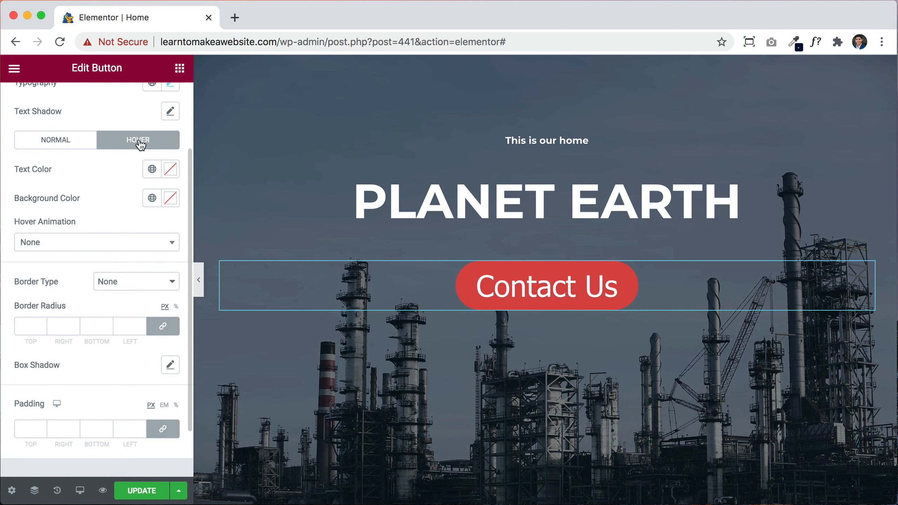
pyautogui.click(177, 172)
pyautogui.click(212, 263)
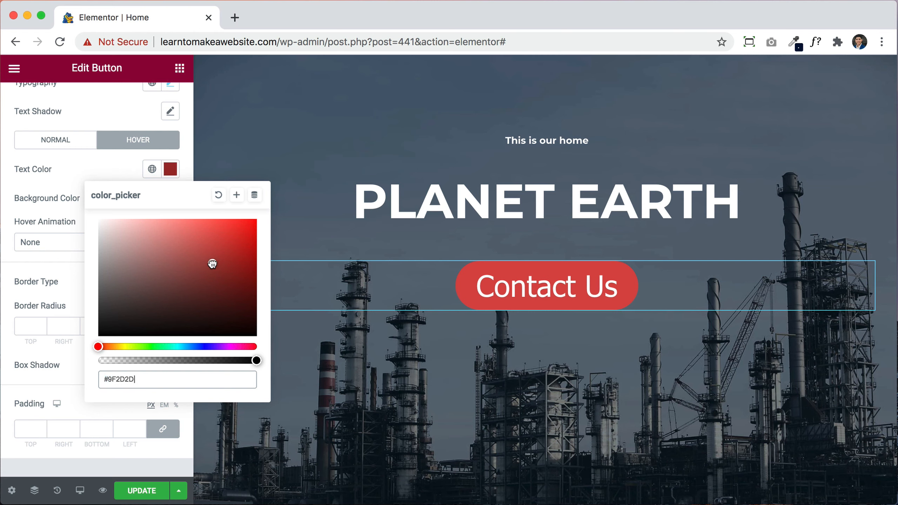
pyautogui.moveTo(212, 263); pyautogui.dragTo(261, 214)
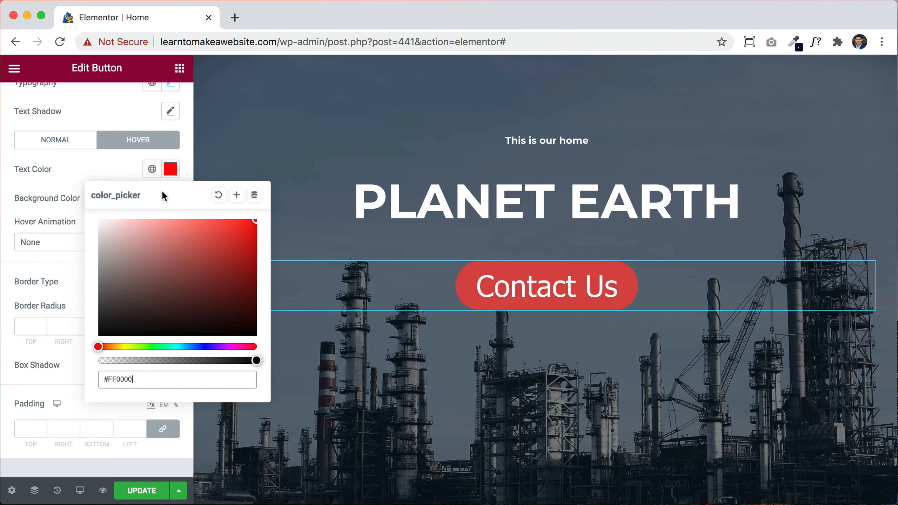
pyautogui.click(118, 167)
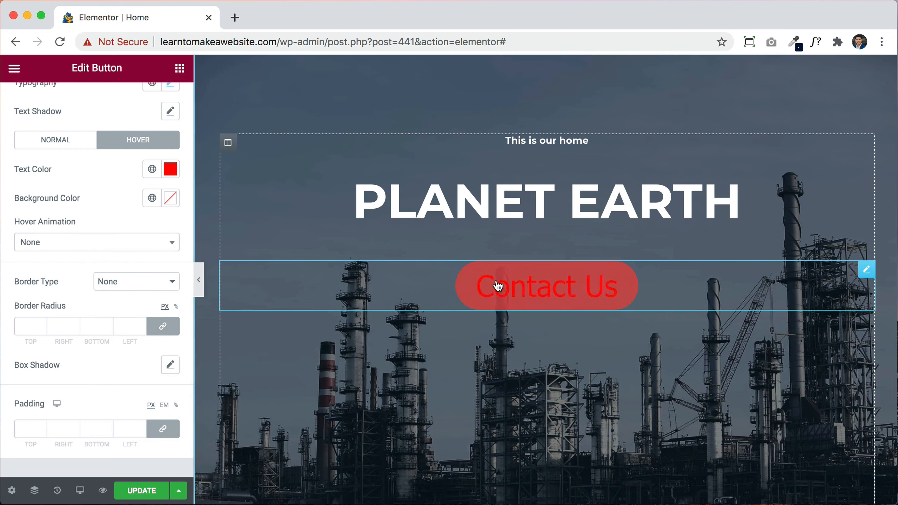
pyautogui.click(170, 198)
pyautogui.click(224, 285)
pyautogui.moveTo(234, 311); pyautogui.dragTo(254, 366)
pyautogui.click(103, 186)
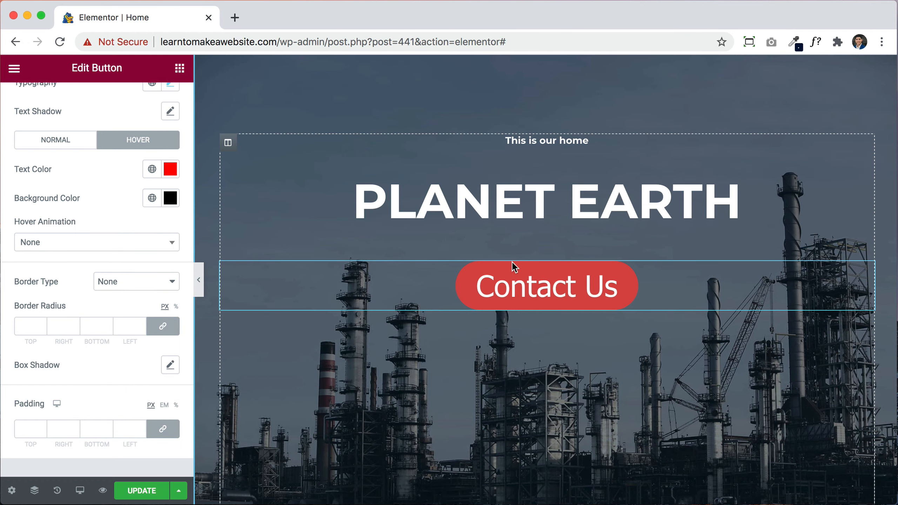
# Step: Set the button's normal state to black #000000 text on a #FF0000 background
pyautogui.click(57, 148)
pyautogui.click(171, 170)
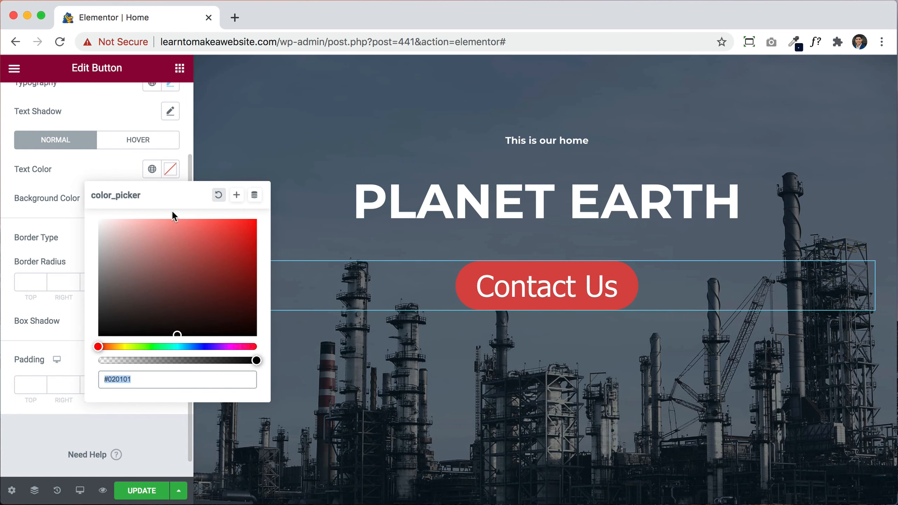
pyautogui.moveTo(197, 252); pyautogui.dragTo(200, 336)
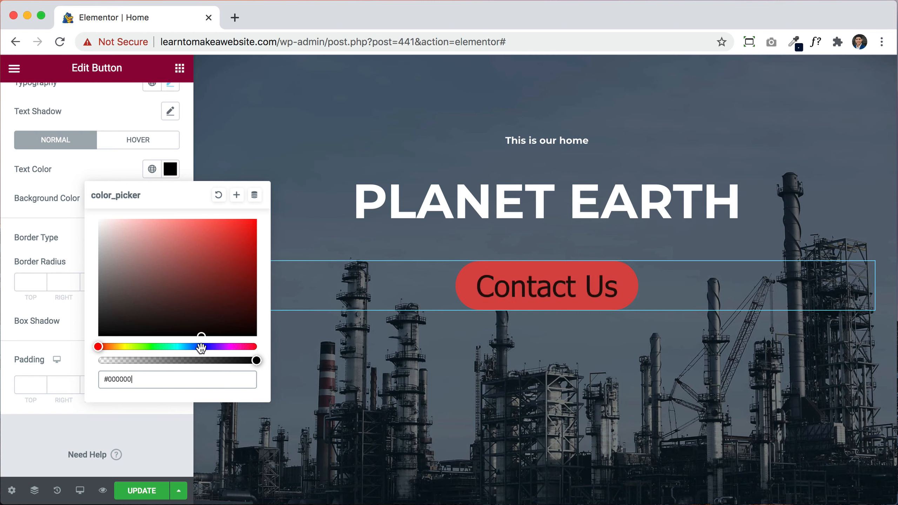
pyautogui.click(34, 175)
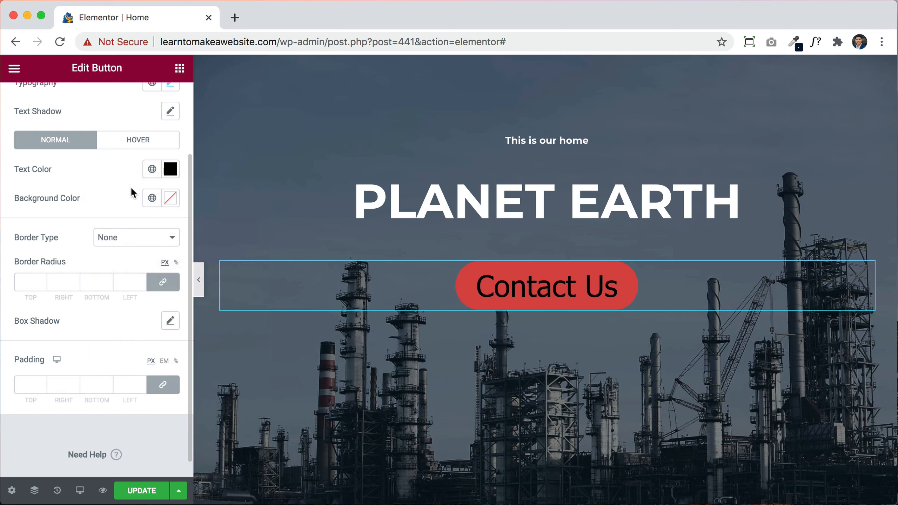
pyautogui.click(170, 198)
pyautogui.moveTo(245, 267); pyautogui.dragTo(258, 249)
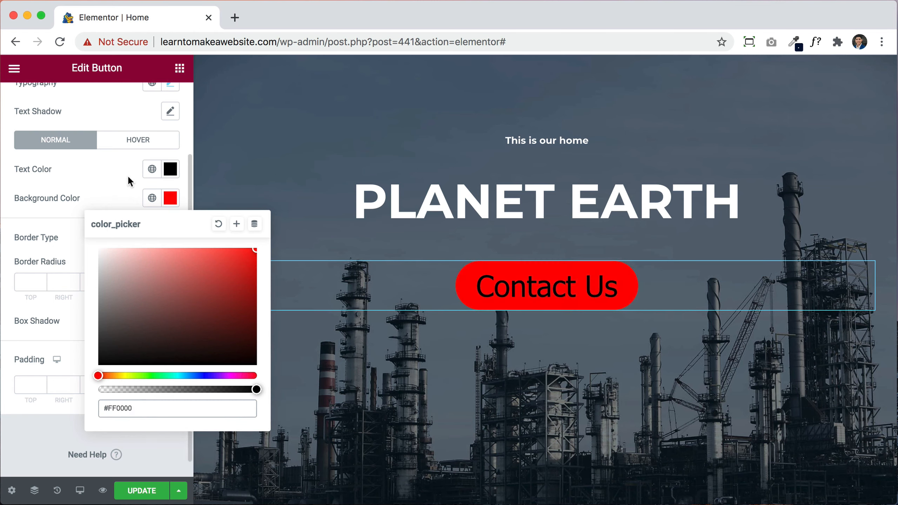
pyautogui.click(118, 180)
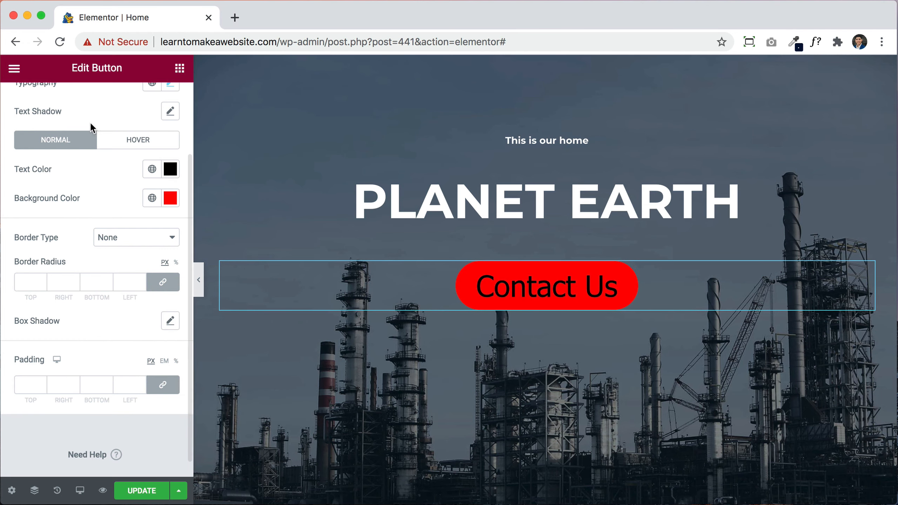
pyautogui.click(129, 140)
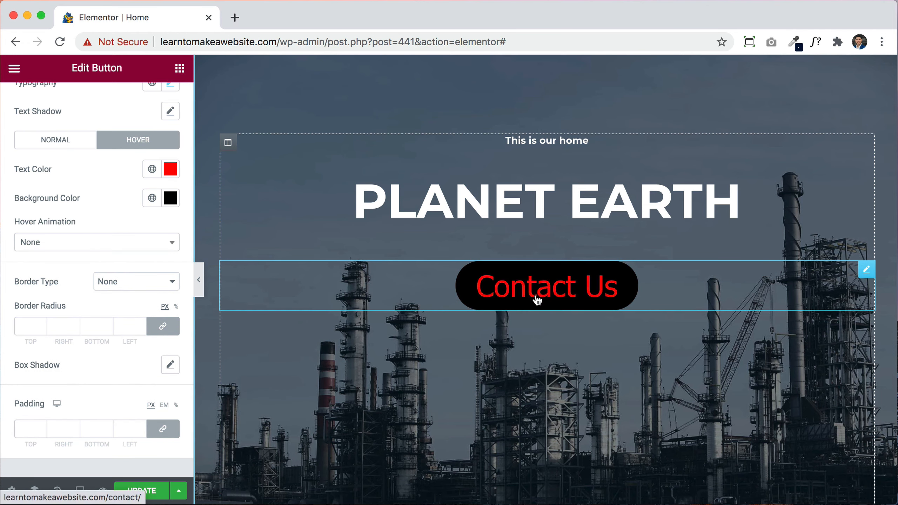
pyautogui.click(55, 140)
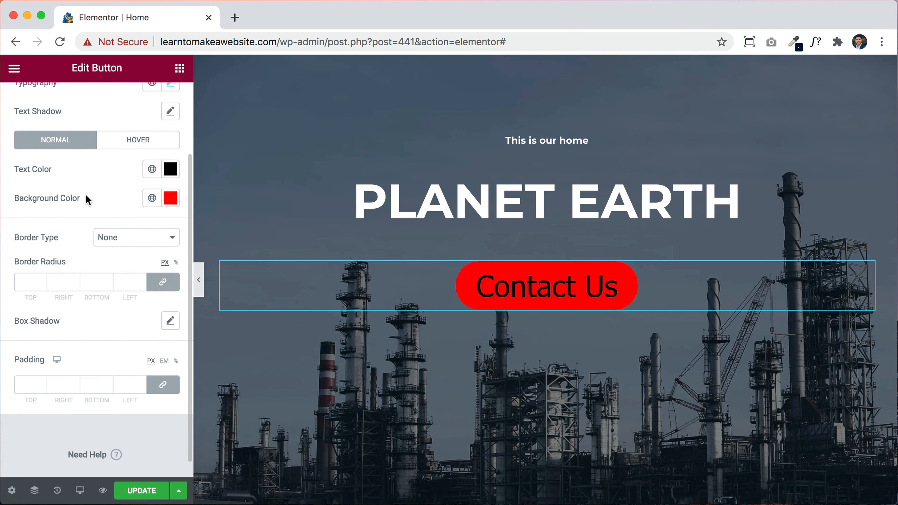
pyautogui.scroll(-1, 90, 216)
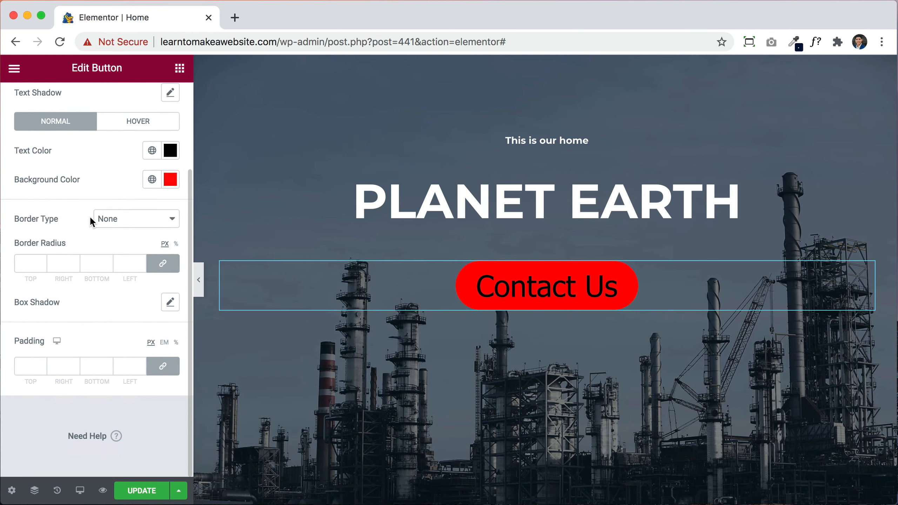
# Step: Try the Pop hover animation, revert it to None, and enter a 100 border radius
pyautogui.click(121, 120)
pyautogui.click(44, 226)
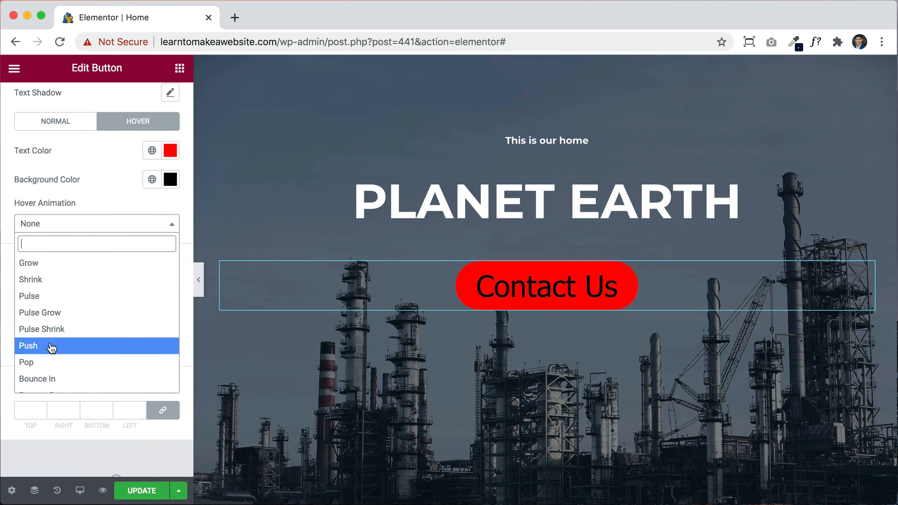
pyautogui.click(48, 358)
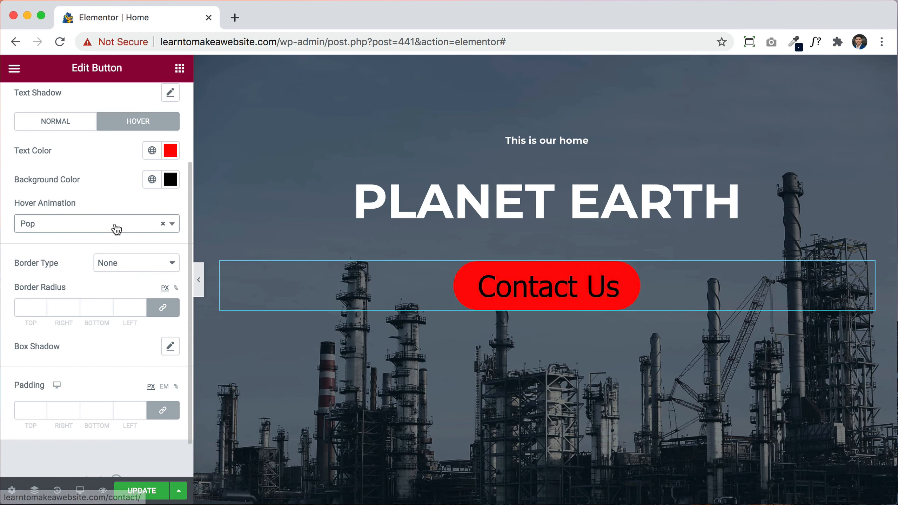
pyautogui.click(164, 228)
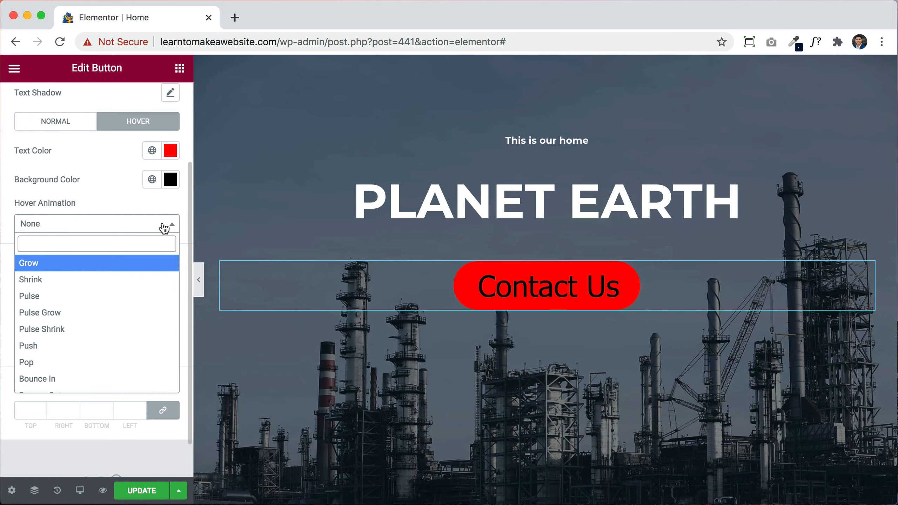
pyautogui.click(125, 202)
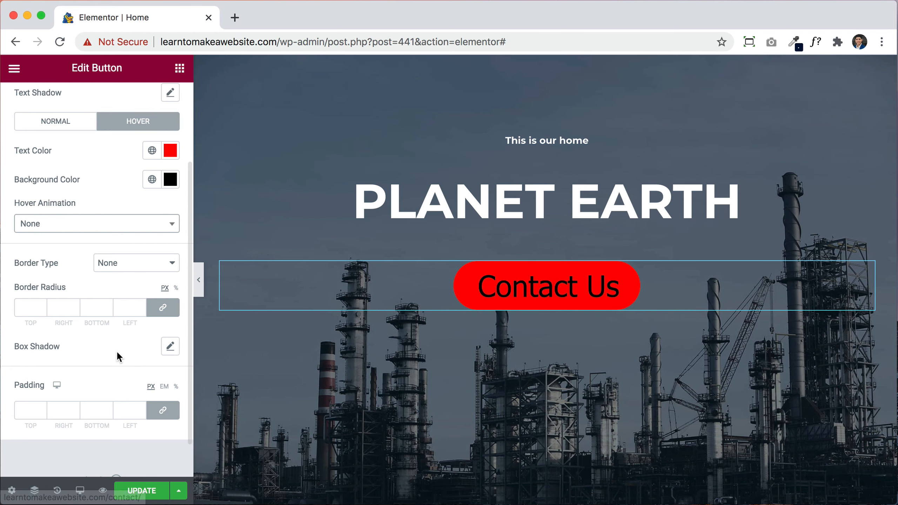
pyautogui.click(26, 306)
pyautogui.write('10')
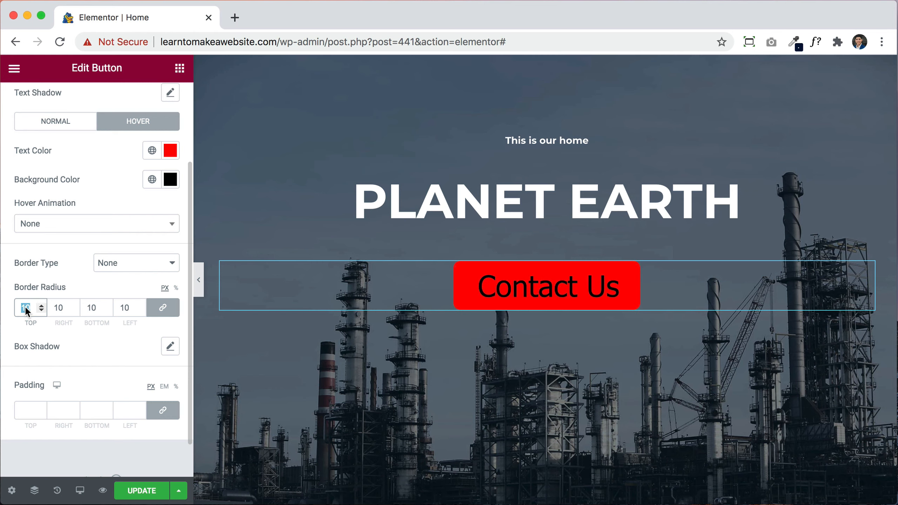
pyautogui.write('0')
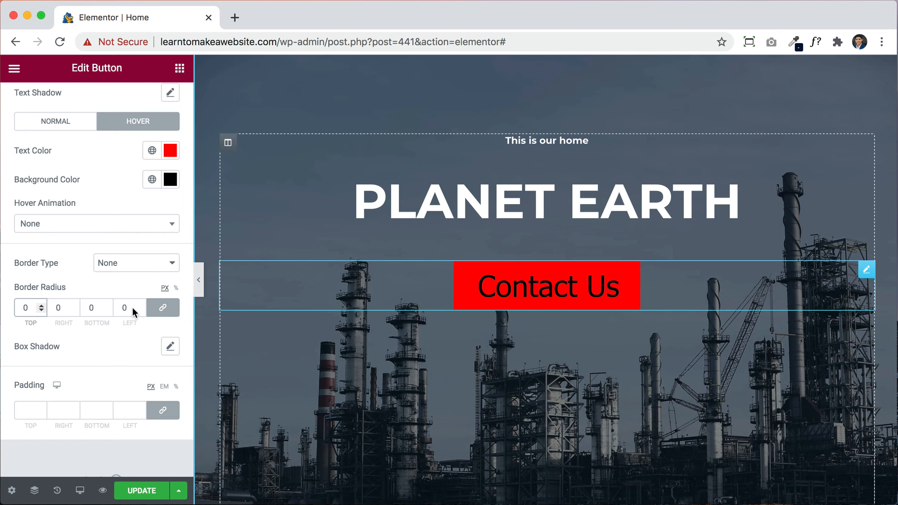
pyautogui.write('1')
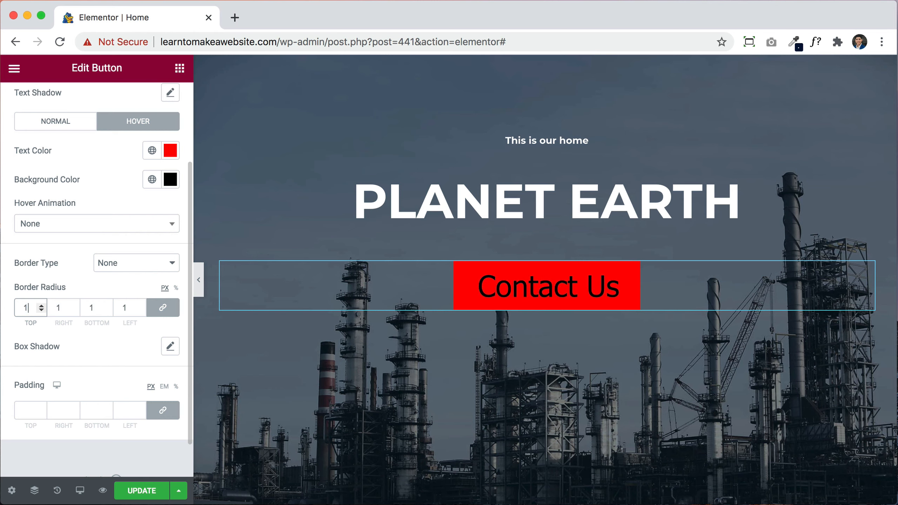
pyautogui.write('00')
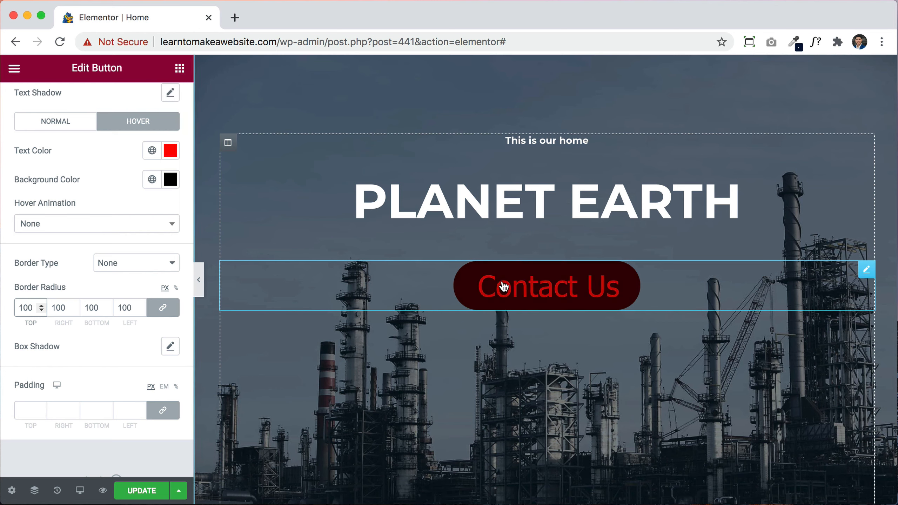
# Step: Start editing the Contact Us button's padding values
pyautogui.click(21, 414)
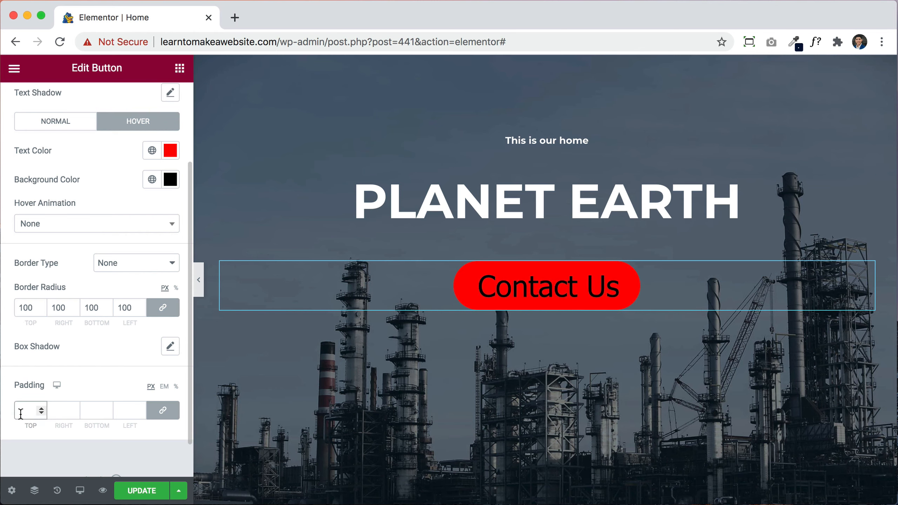
# Step: Set unlinked padding to 20/30/20/30 px (top/right/bottom/left) and corner radius to 5 px
pyautogui.write('0')
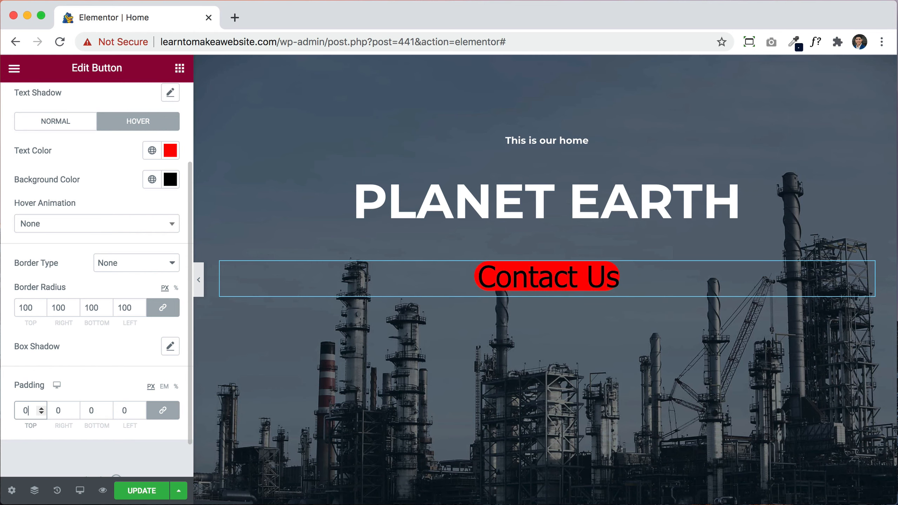
pyautogui.write('100')
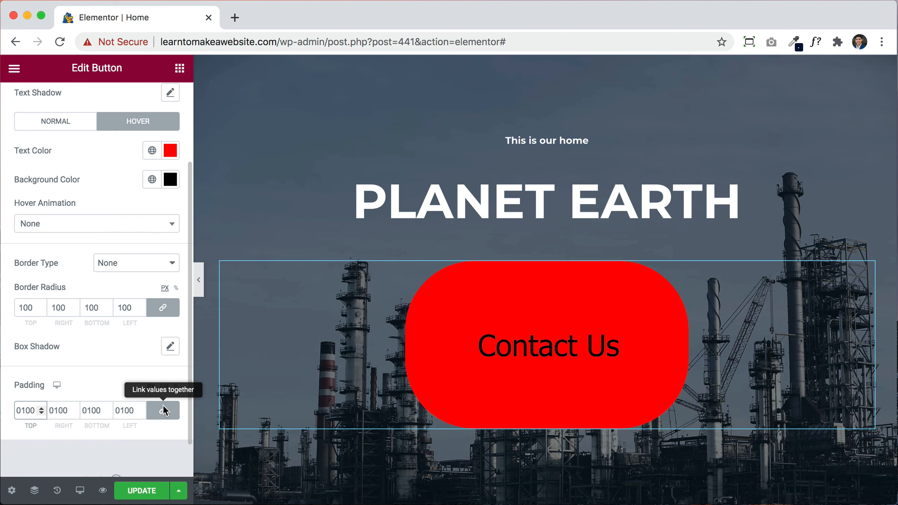
pyautogui.click(163, 412)
pyautogui.doubleClick(23, 410)
pyautogui.write('20')
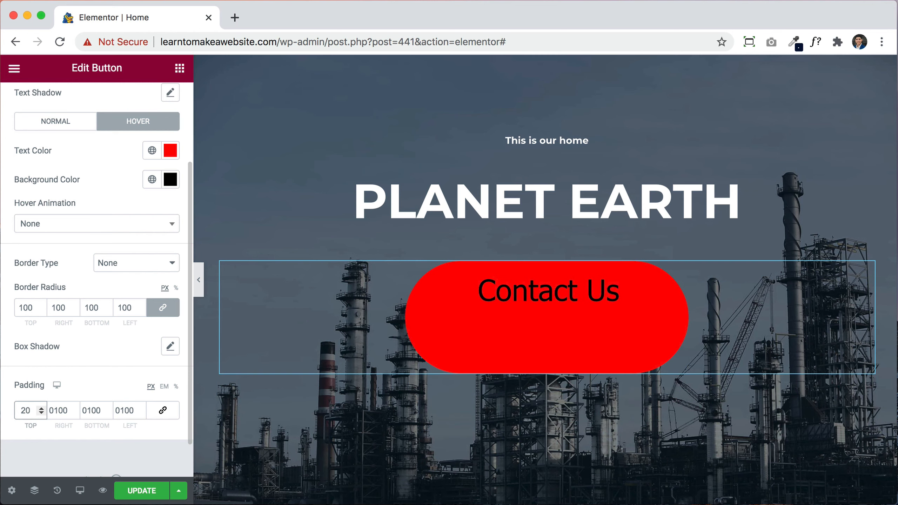
pyautogui.doubleClick(92, 410)
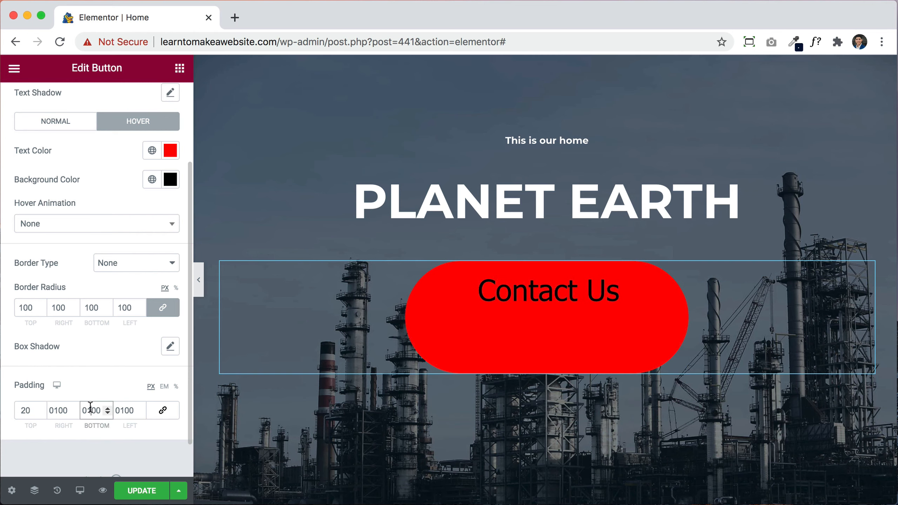
pyautogui.write('20')
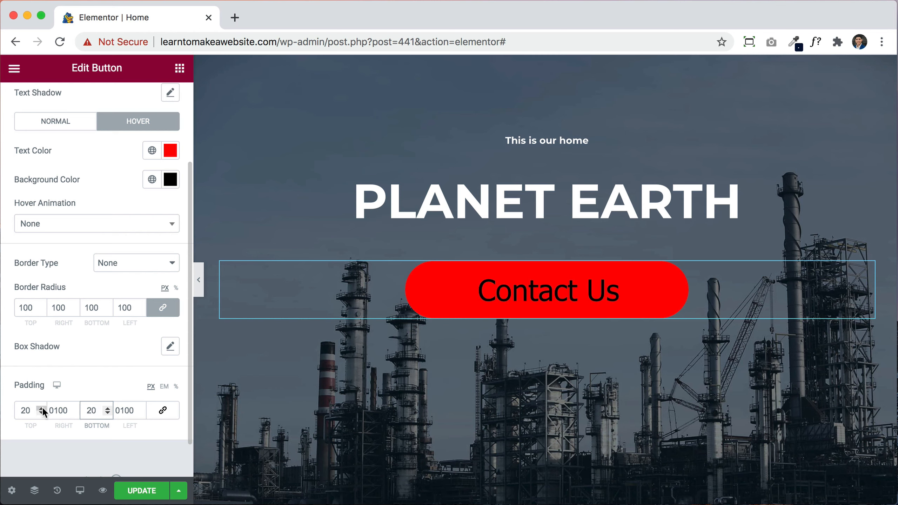
pyautogui.doubleClick(61, 410)
pyautogui.write('30')
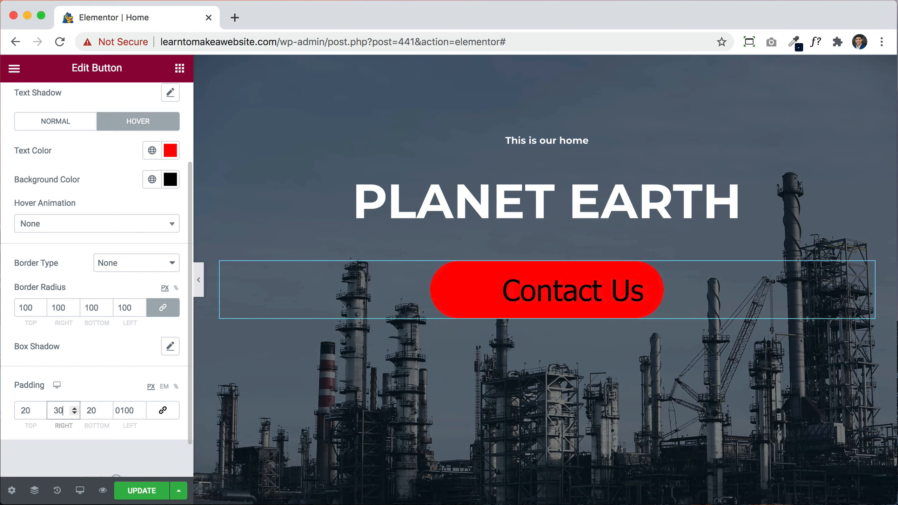
pyautogui.doubleClick(125, 410)
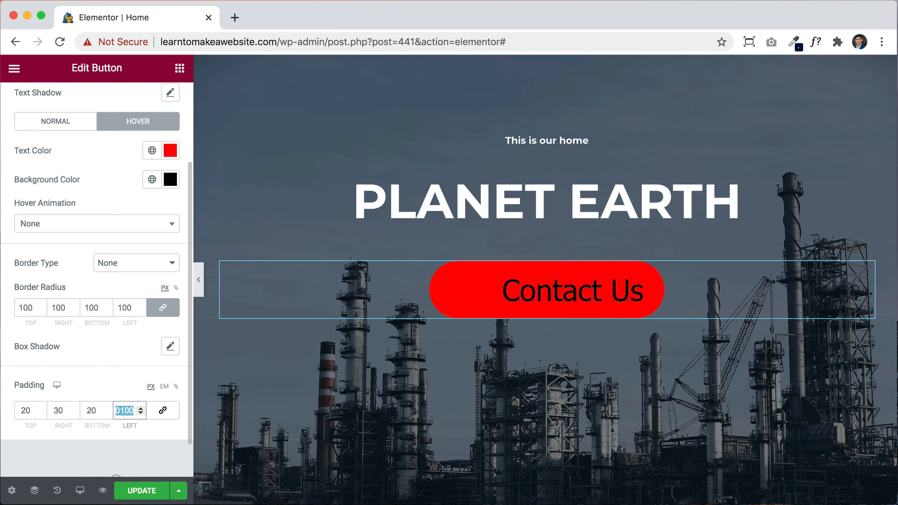
pyautogui.write('30')
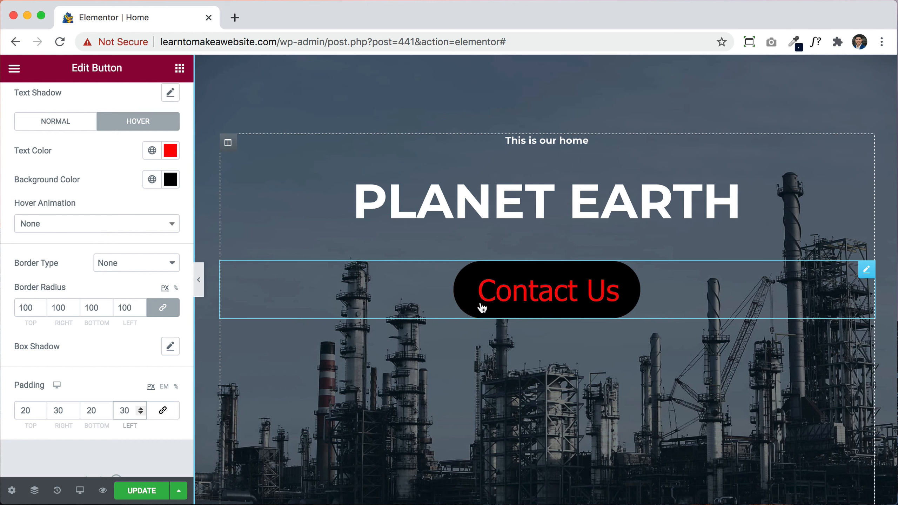
pyautogui.click(26, 310)
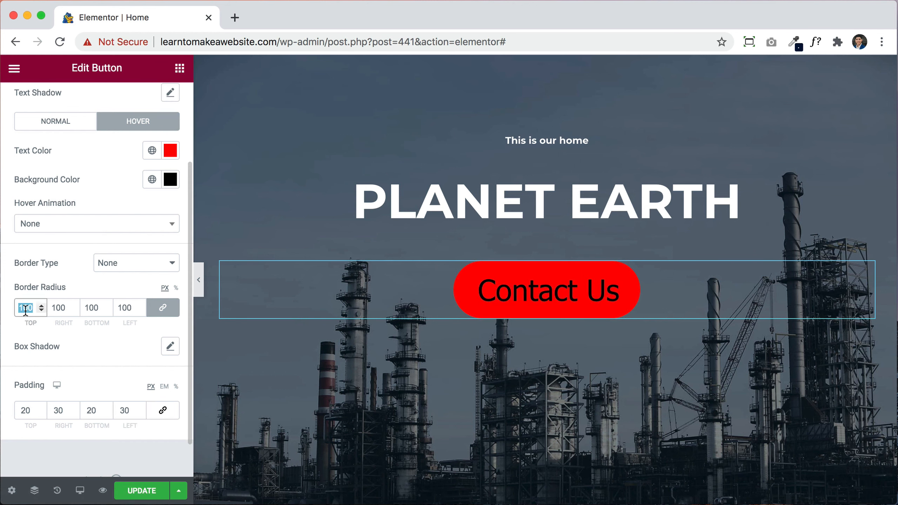
pyautogui.write('5')
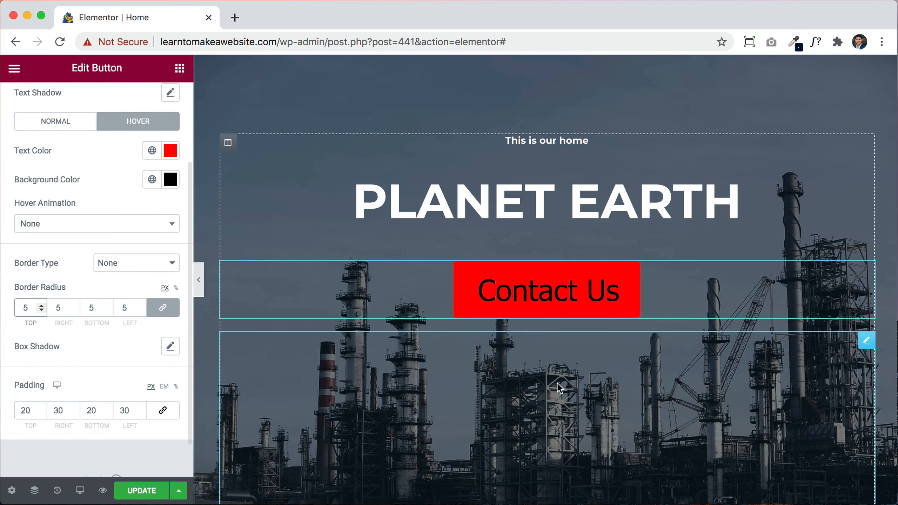
# Step: Make the leaf icon a solid, fully opaque red (#FF0000)
pyautogui.scroll(-2, 558, 385)
pyautogui.scroll(-6, 560, 388)
pyautogui.scroll(2, 558, 382)
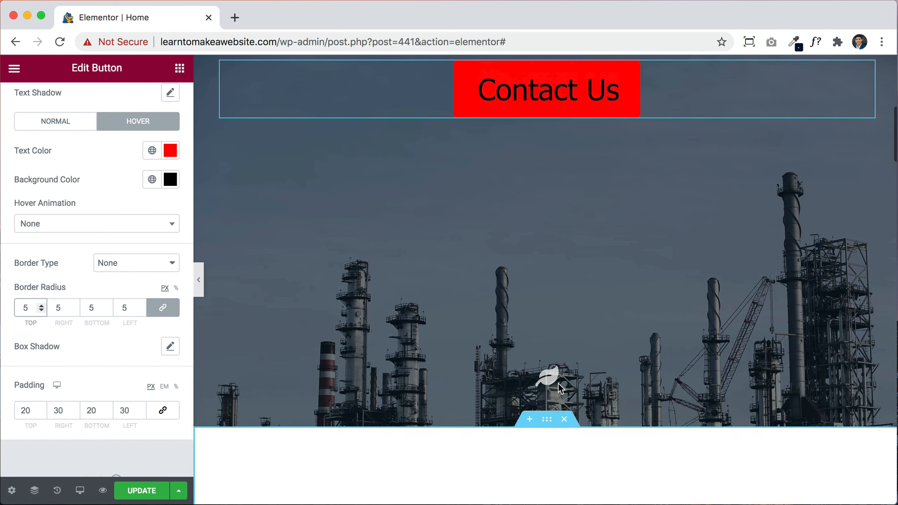
pyautogui.click(541, 368)
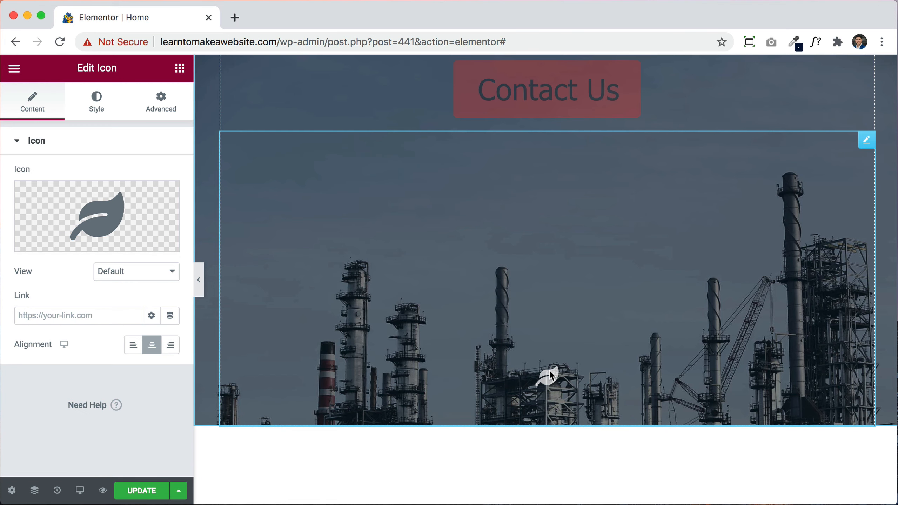
pyautogui.click(97, 111)
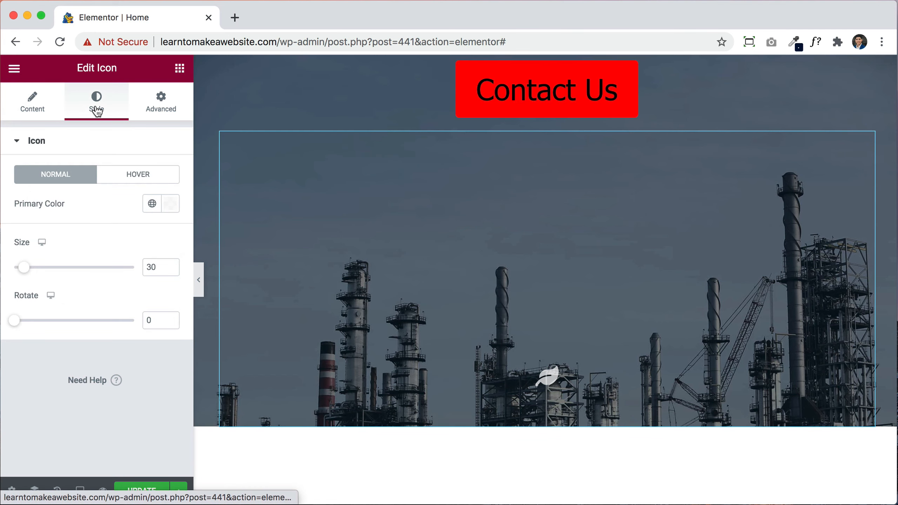
pyautogui.click(168, 204)
pyautogui.moveTo(198, 335); pyautogui.dragTo(261, 257)
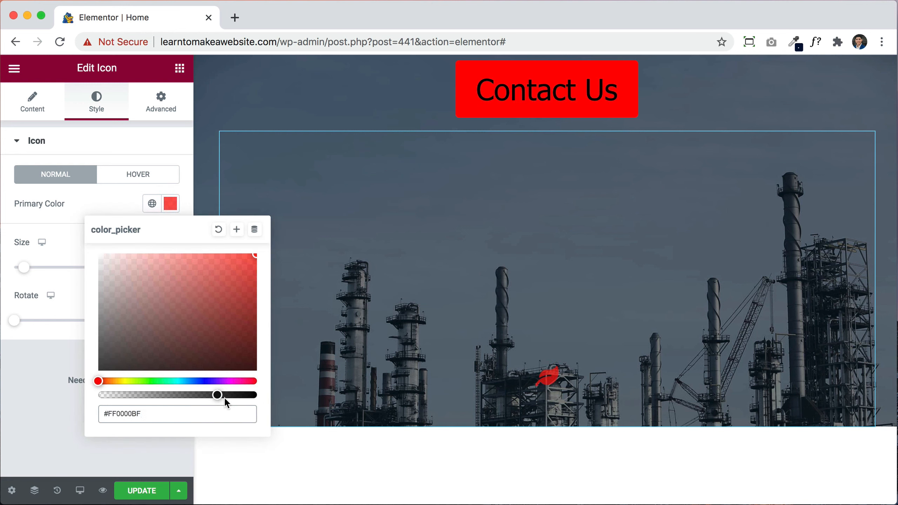
pyautogui.moveTo(218, 395); pyautogui.dragTo(256, 402)
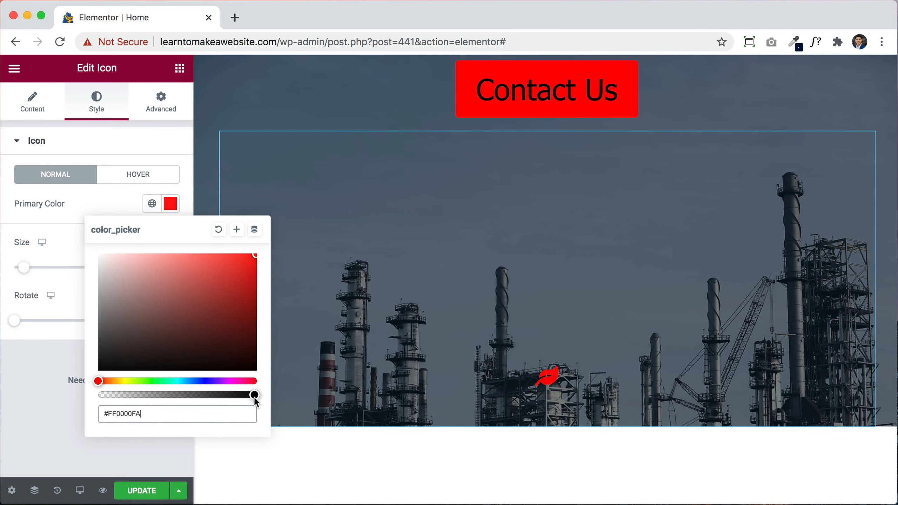
pyautogui.click(79, 447)
# Step: Try size 111 and 273° rotation, then settle on icon size 52 rotated 190°
pyautogui.moveTo(29, 275); pyautogui.dragTo(59, 271)
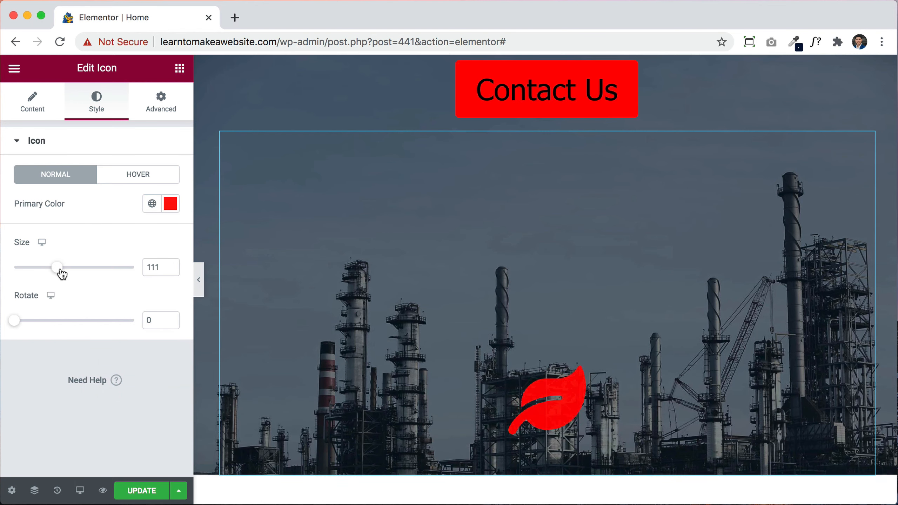
pyautogui.moveTo(15, 324); pyautogui.dragTo(107, 325)
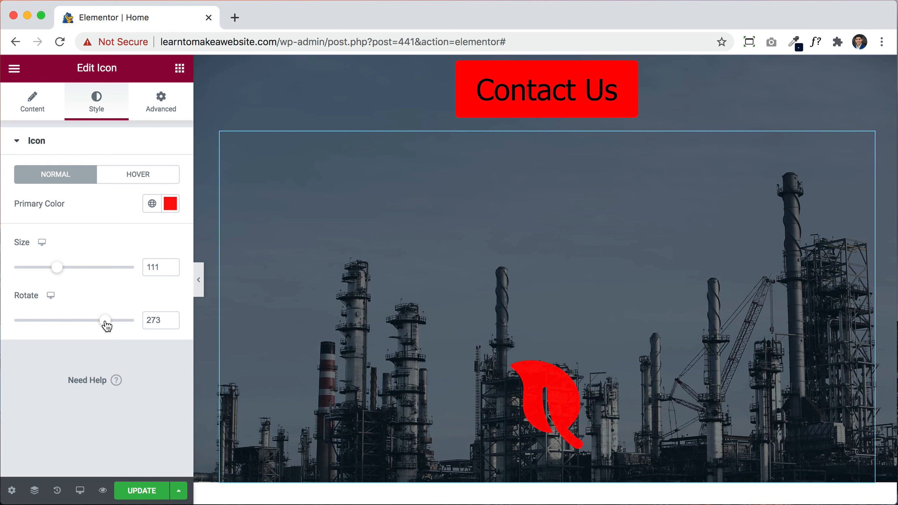
pyautogui.click(137, 176)
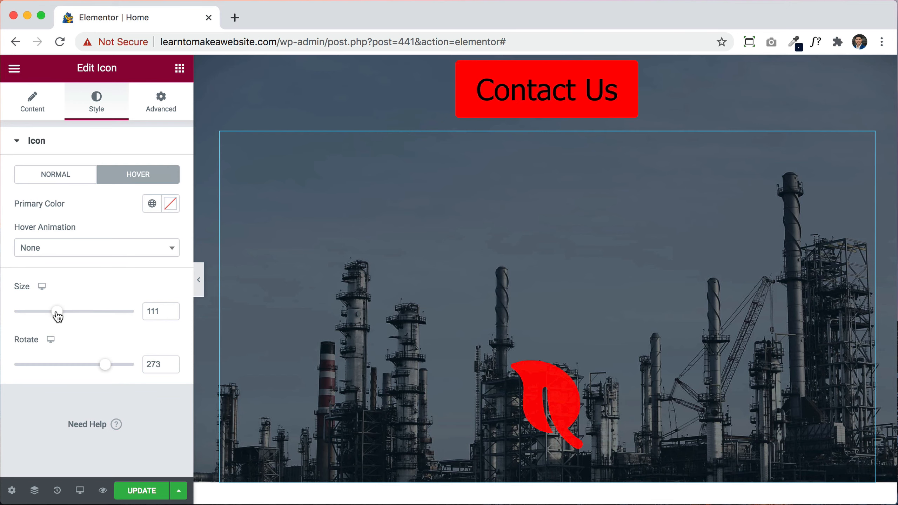
pyautogui.moveTo(56, 311); pyautogui.dragTo(33, 312)
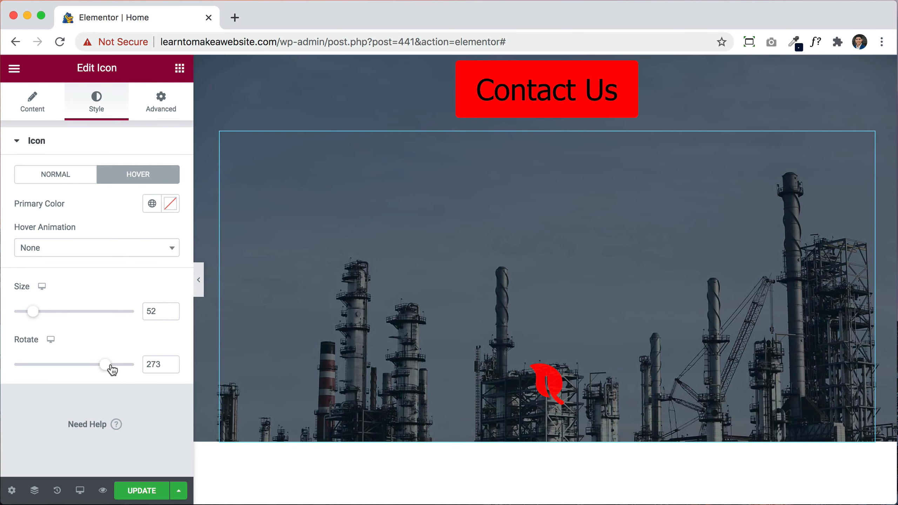
pyautogui.moveTo(104, 366); pyautogui.dragTo(77, 366)
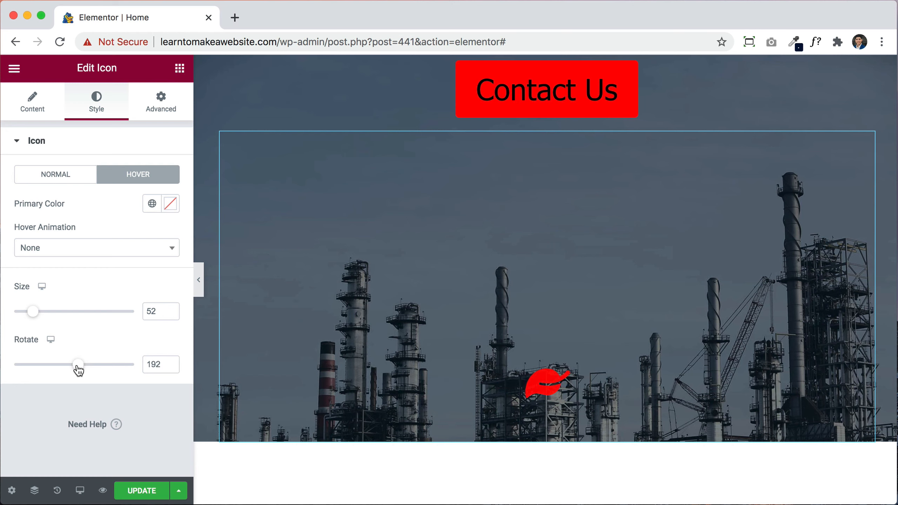
# Step: Set the icon's hover primary colour to blue #112CE6
pyautogui.click(170, 204)
pyautogui.moveTo(212, 380); pyautogui.dragTo(201, 380)
pyautogui.click(222, 315)
pyautogui.moveTo(222, 316)
pyautogui.mouseDown()
pyautogui.moveTo(271, 245)
pyautogui.moveTo(220, 166)
pyautogui.moveTo(212, 248)
pyautogui.mouseUp()
pyautogui.click(244, 262)
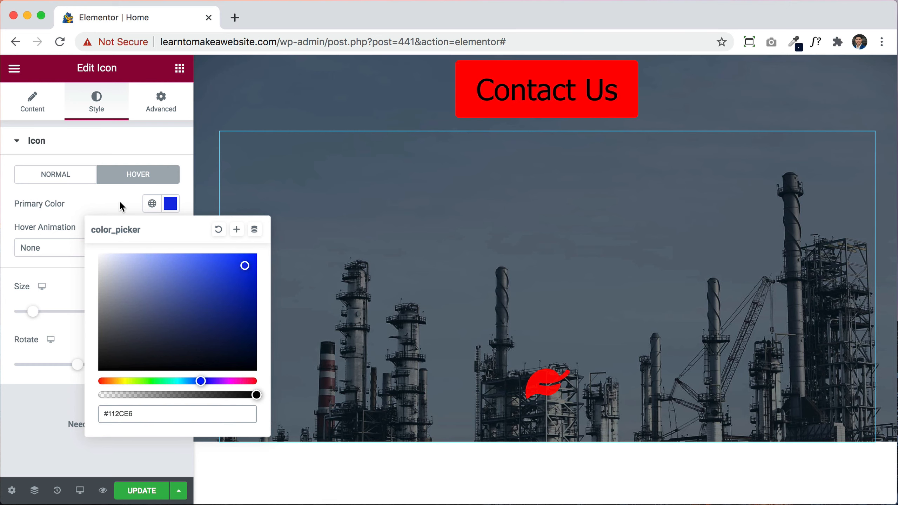
pyautogui.click(146, 201)
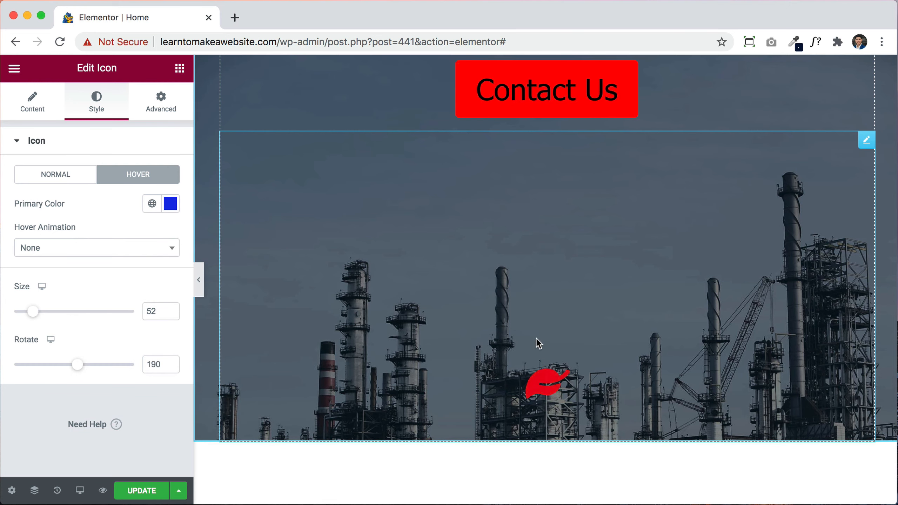
pyautogui.scroll(-10, 546, 382)
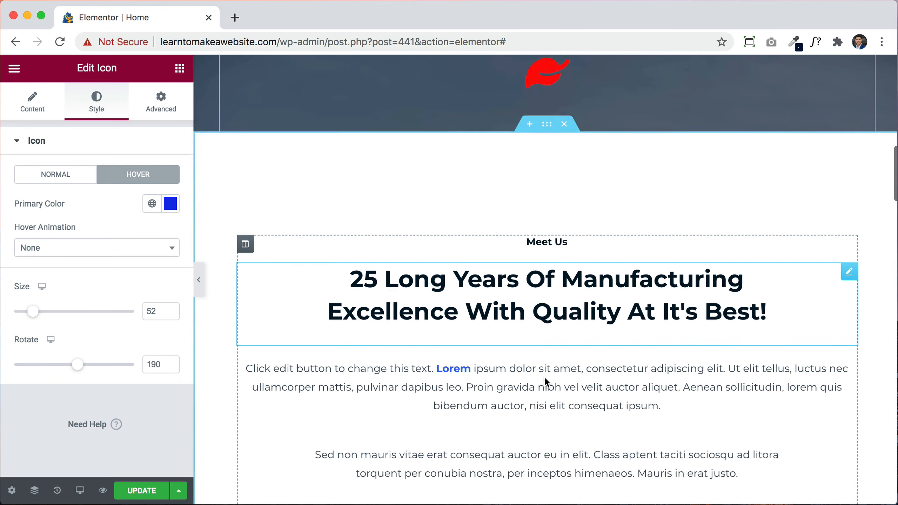
# Step: Open the Our Products intro heading 'We are the industry heads…' in Elementor's heading settings
pyautogui.click(541, 232)
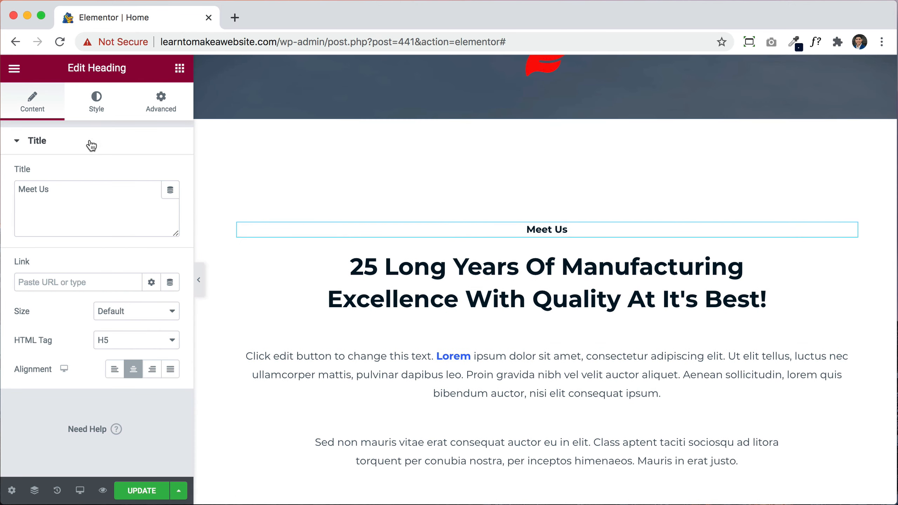
pyautogui.click(93, 106)
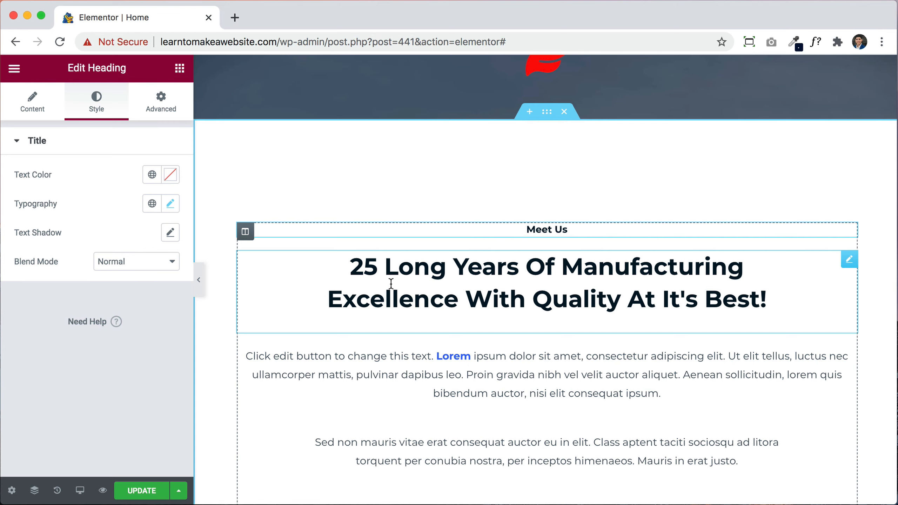
pyautogui.scroll(10, 746, 316)
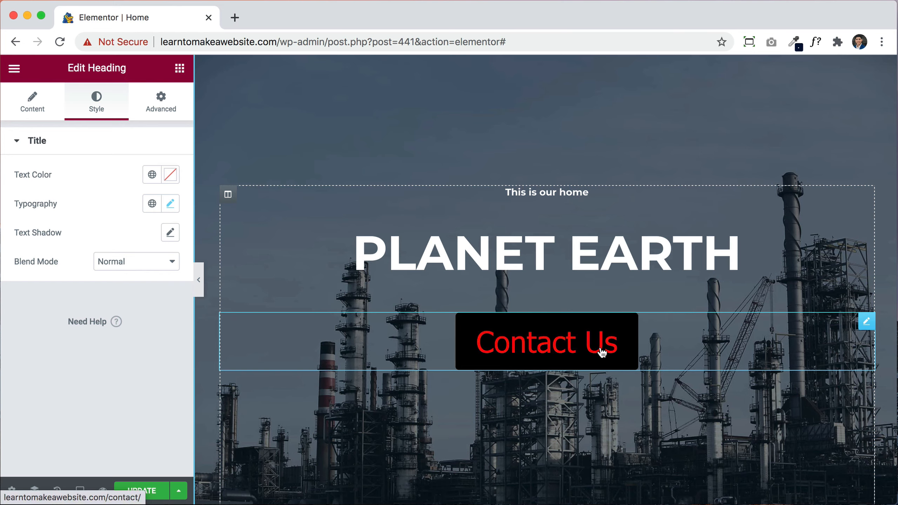
pyautogui.scroll(-15, 602, 352)
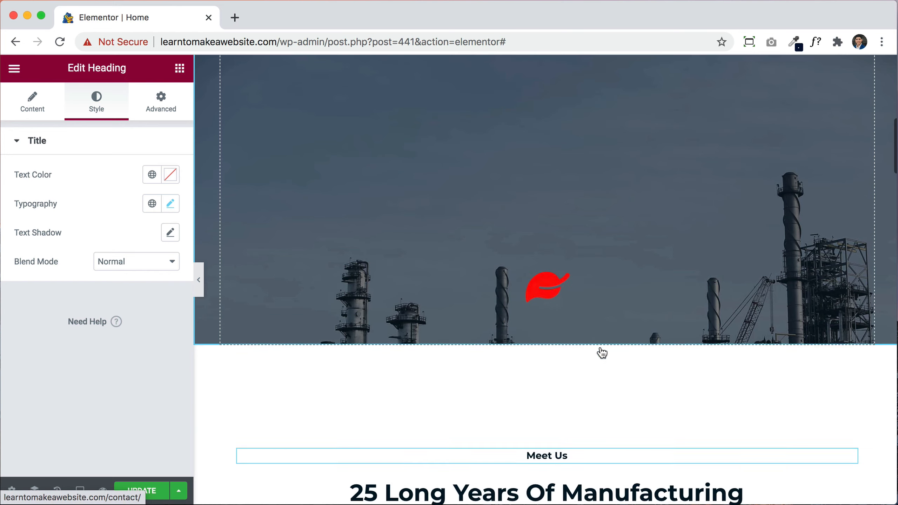
pyautogui.scroll(-10, 600, 345)
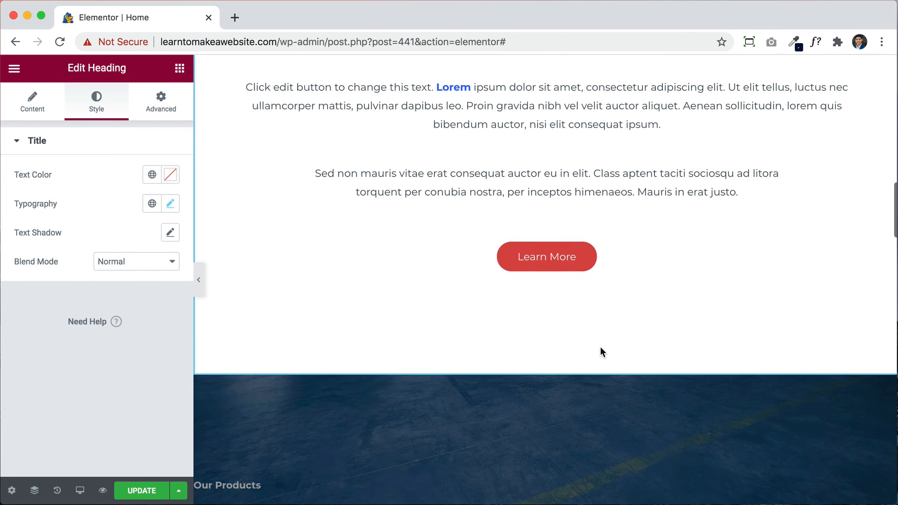
pyautogui.scroll(-4, 600, 346)
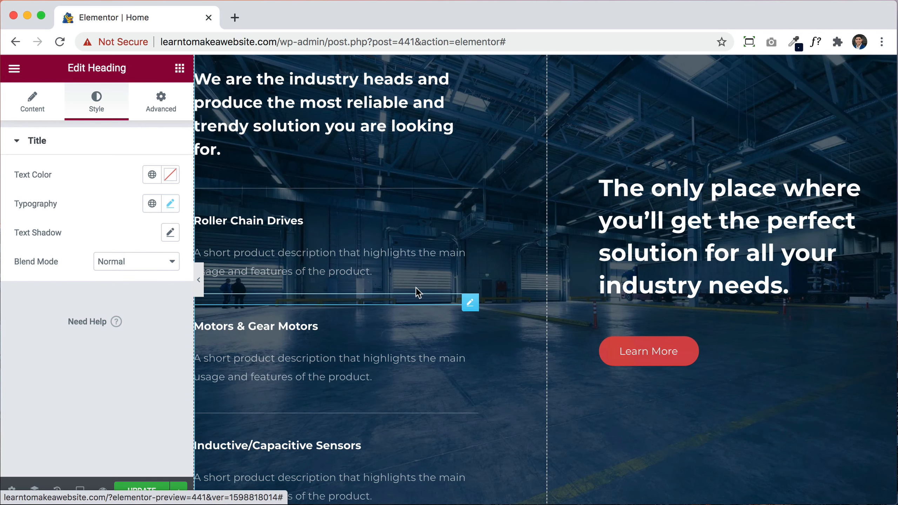
pyautogui.click(351, 129)
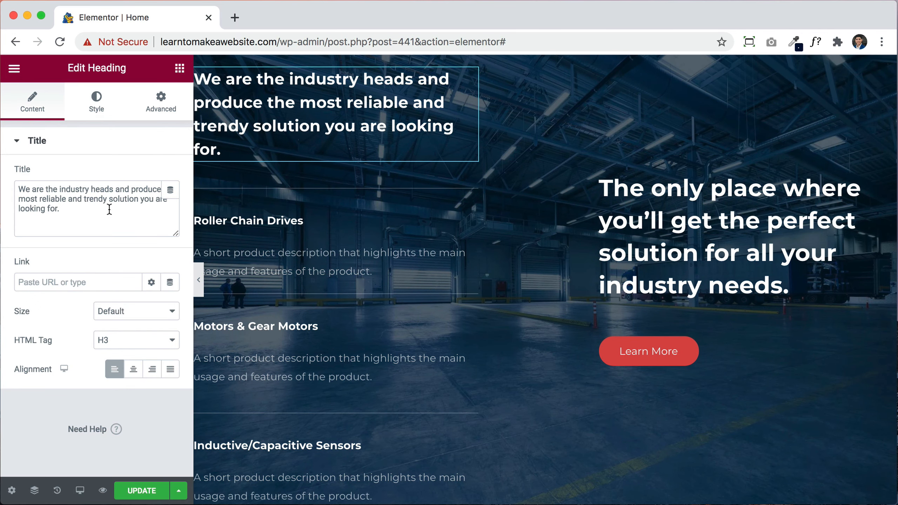
# Step: Make the divider under the products heading a solid #FF0000 red
pyautogui.click(289, 186)
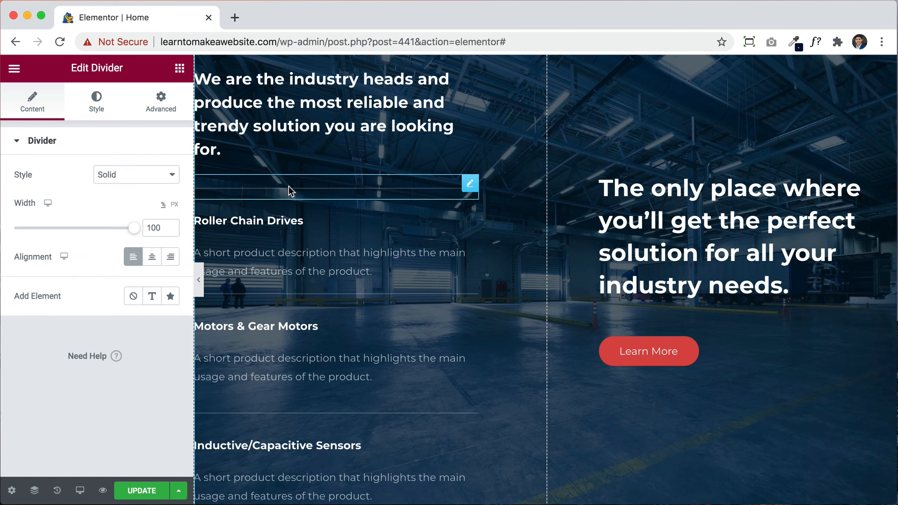
pyautogui.click(95, 110)
pyautogui.click(172, 175)
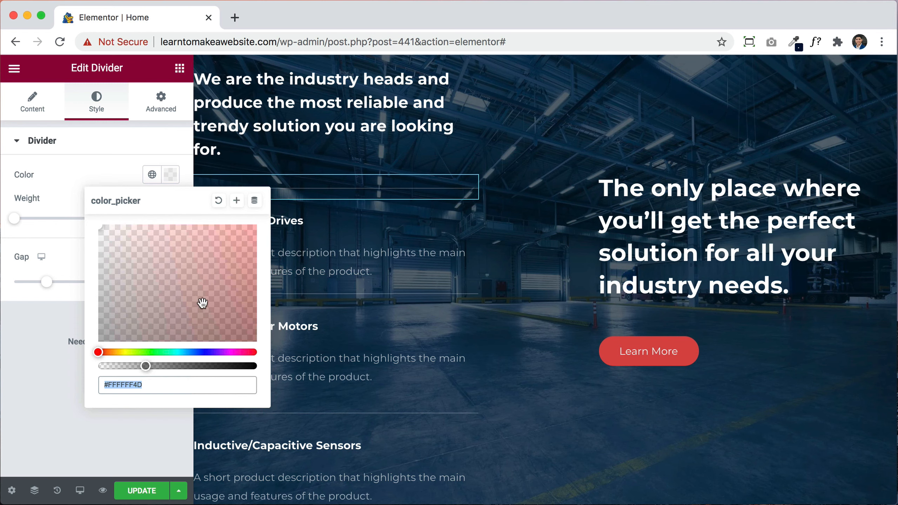
pyautogui.click(251, 229)
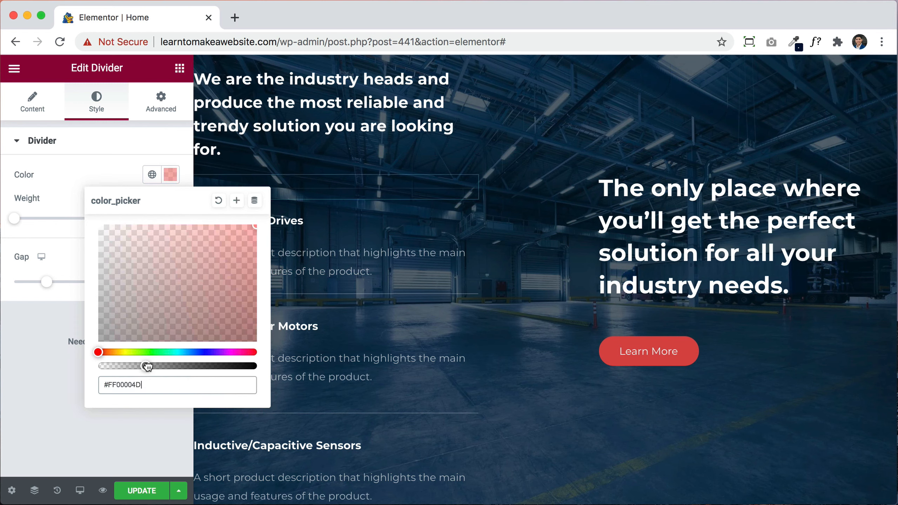
pyautogui.moveTo(147, 366); pyautogui.dragTo(232, 366)
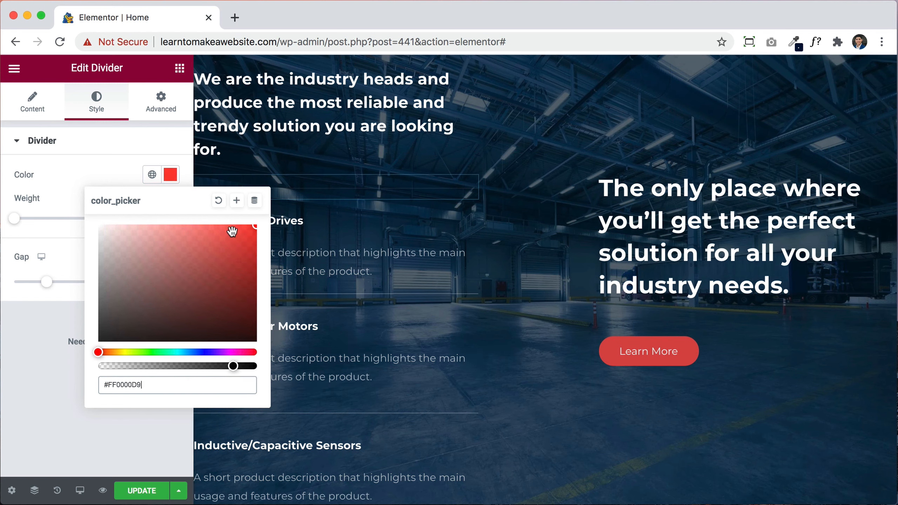
pyautogui.press('BackSpace')
pyautogui.press('BackSpace')
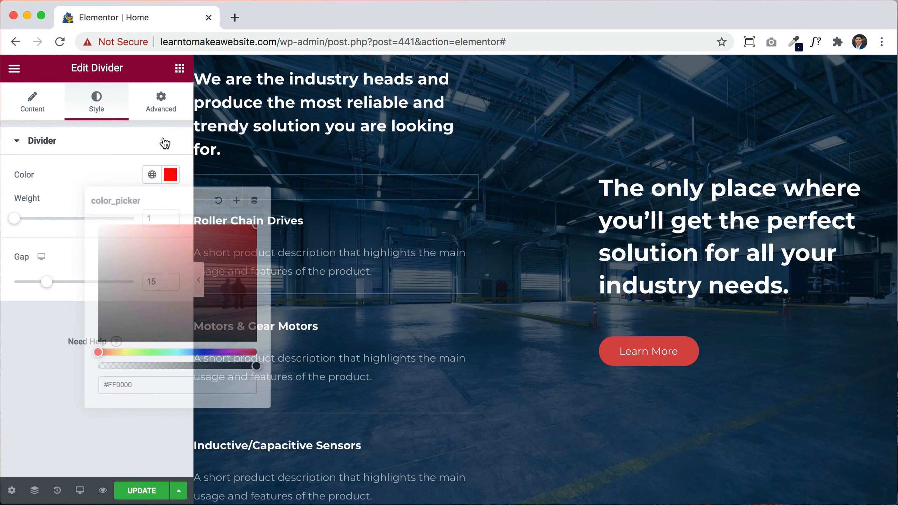
pyautogui.click(163, 141)
pyautogui.click(121, 141)
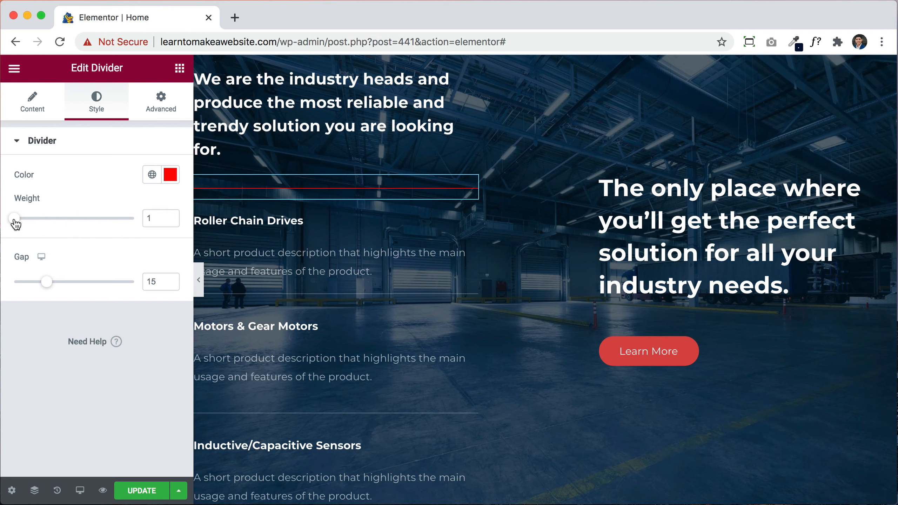
# Step: Set the red divider's weight to 4.1 and its gap to 14
pyautogui.moveTo(15, 223); pyautogui.dragTo(28, 224)
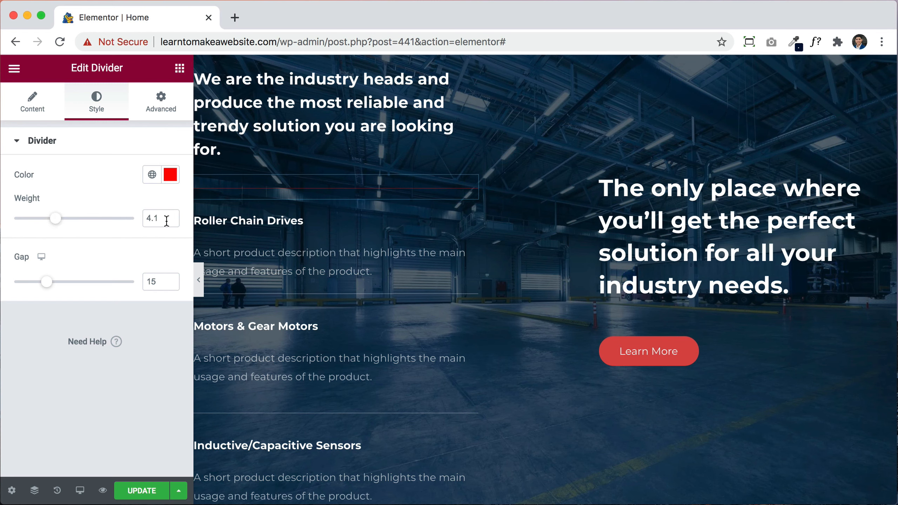
pyautogui.click(265, 194)
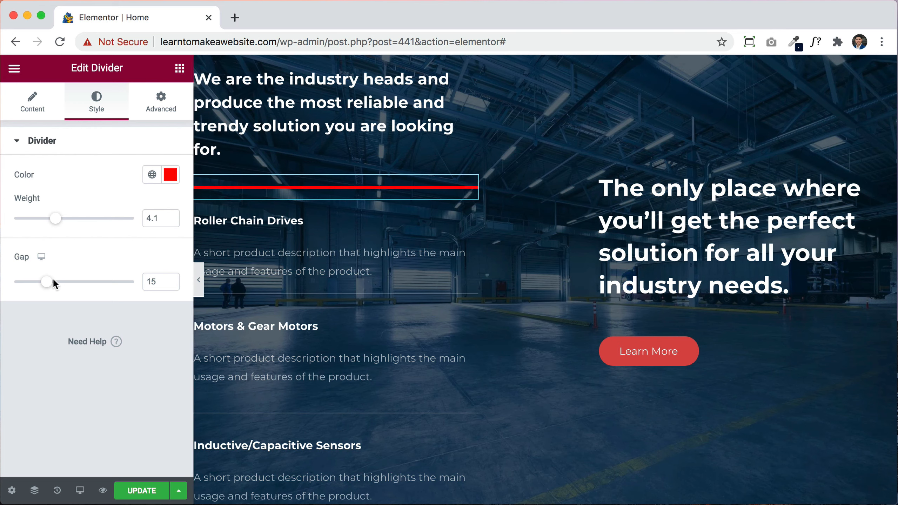
pyautogui.moveTo(48, 285)
pyautogui.mouseDown()
pyautogui.moveTo(133, 282)
pyautogui.moveTo(44, 283)
pyautogui.mouseUp()
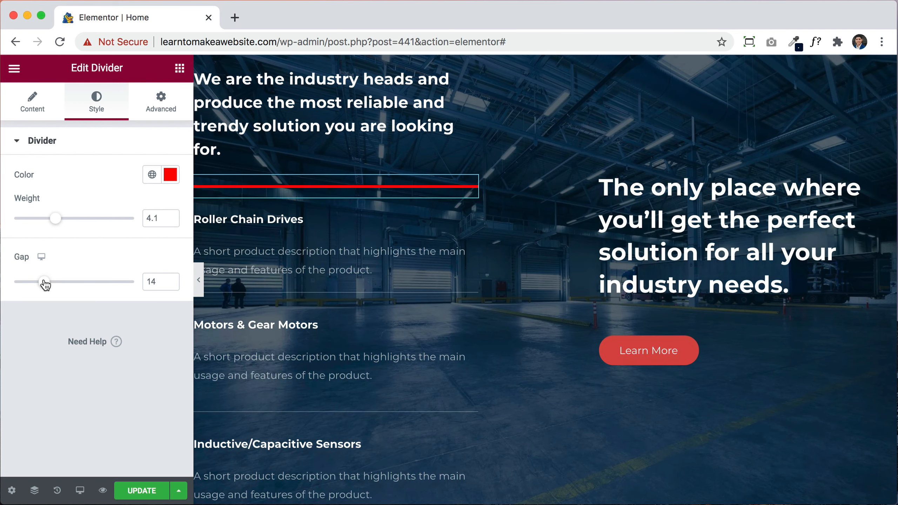
pyautogui.scroll(-12, 483, 264)
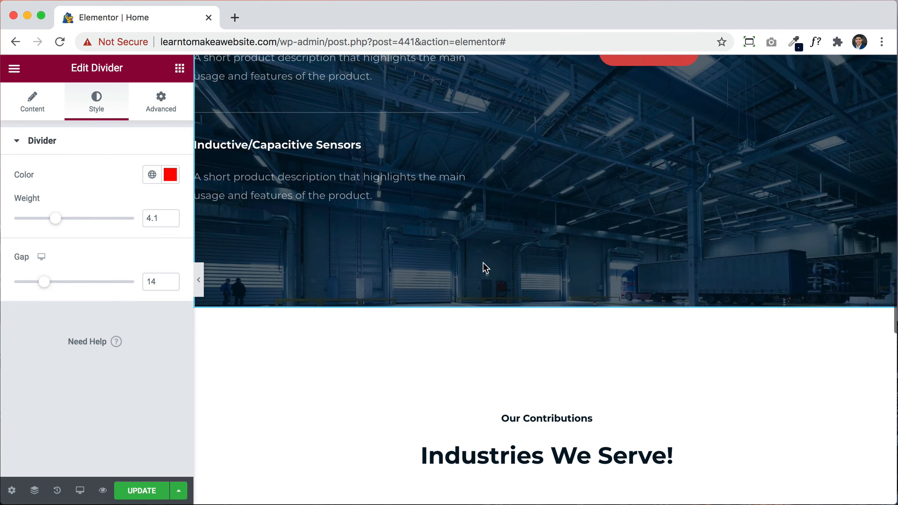
pyautogui.scroll(-6, 483, 261)
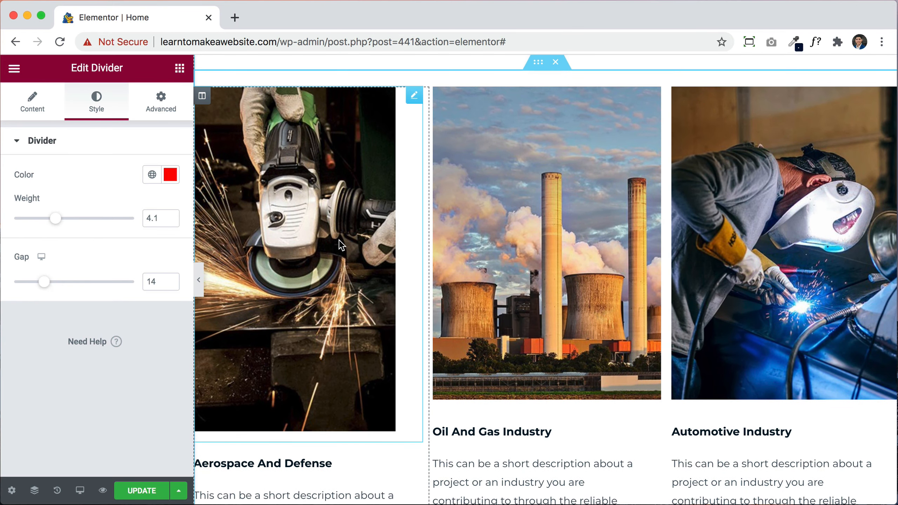
# Step: Set the Aerospace And Defense grinder image width to 81%, clearing its height and max width
pyautogui.click(339, 240)
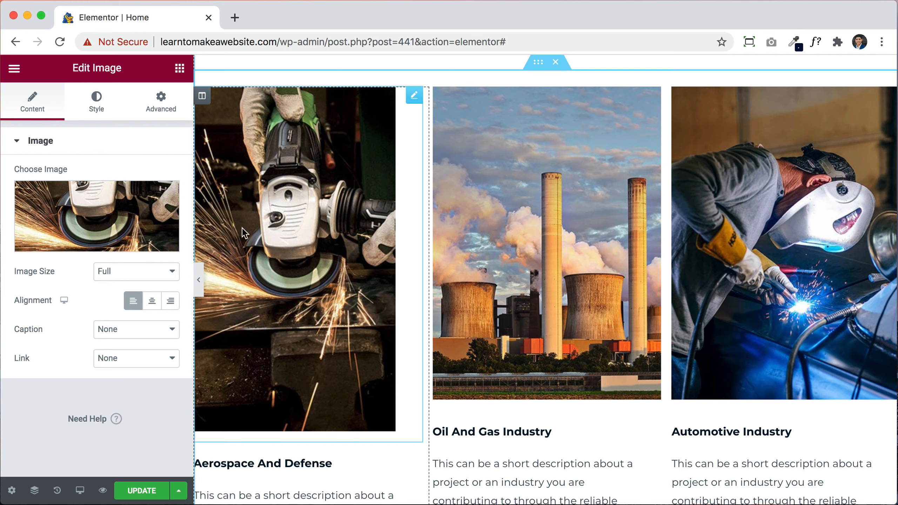
pyautogui.click(96, 101)
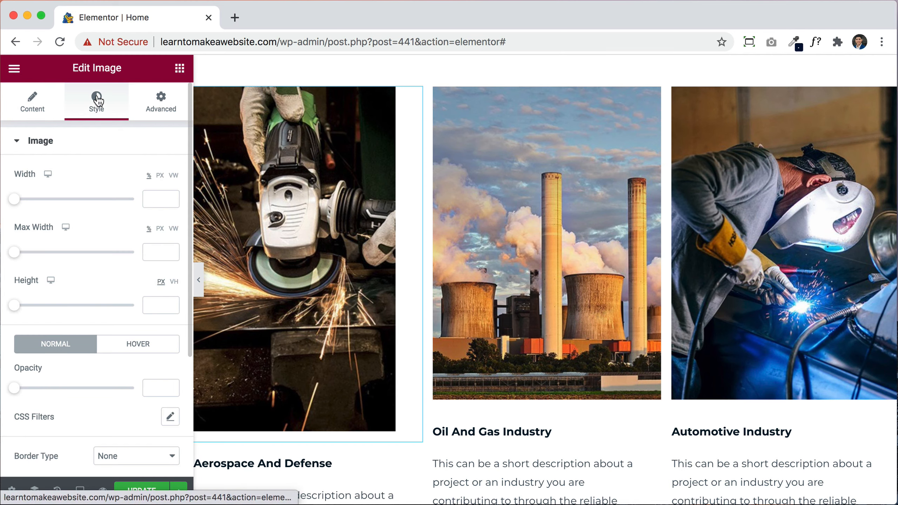
pyautogui.click(17, 200)
pyautogui.moveTo(20, 200); pyautogui.dragTo(110, 204)
pyautogui.moveTo(17, 309); pyautogui.dragTo(147, 308)
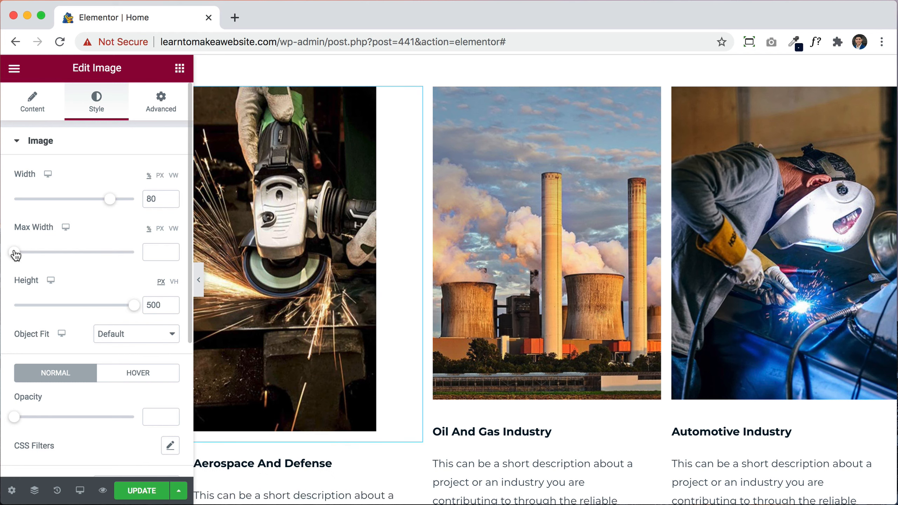
pyautogui.moveTo(16, 254); pyautogui.dragTo(149, 240)
pyautogui.moveTo(133, 304)
pyautogui.mouseDown()
pyautogui.moveTo(88, 304)
pyautogui.moveTo(148, 309)
pyautogui.mouseUp()
pyautogui.press('BackSpace')
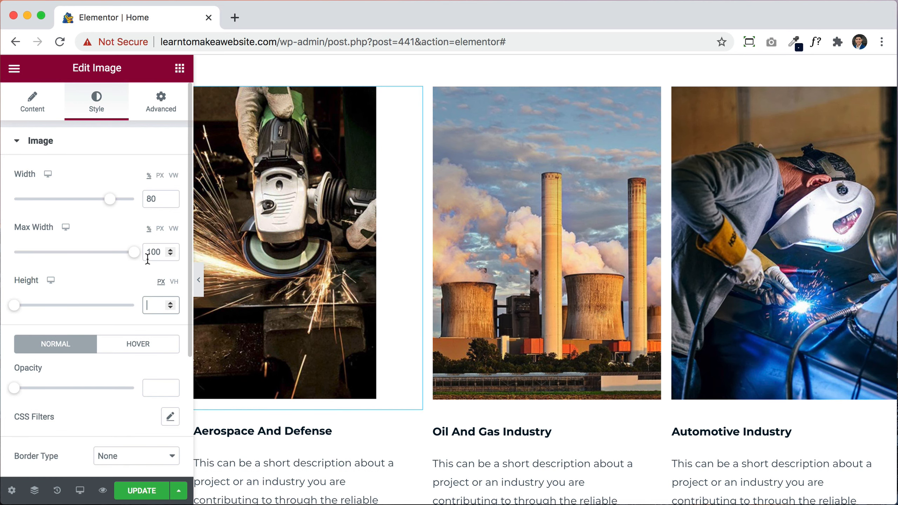
pyautogui.doubleClick(148, 253)
pyautogui.moveTo(111, 205)
pyautogui.mouseDown()
pyautogui.moveTo(72, 203)
pyautogui.moveTo(124, 201)
pyautogui.mouseUp()
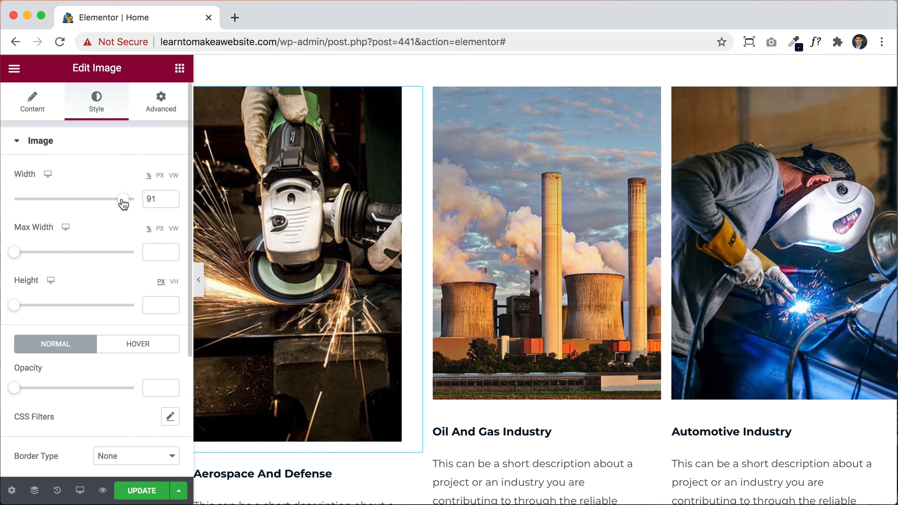
pyautogui.moveTo(124, 204); pyautogui.dragTo(112, 206)
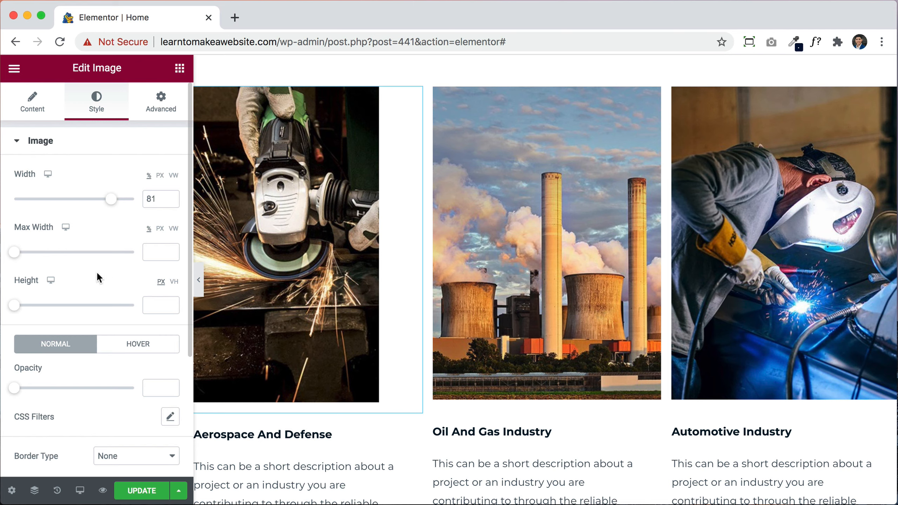
# Step: Keep the grinder image fully opaque and reset its border radius to 0 for square corners
pyautogui.scroll(-5, 97, 271)
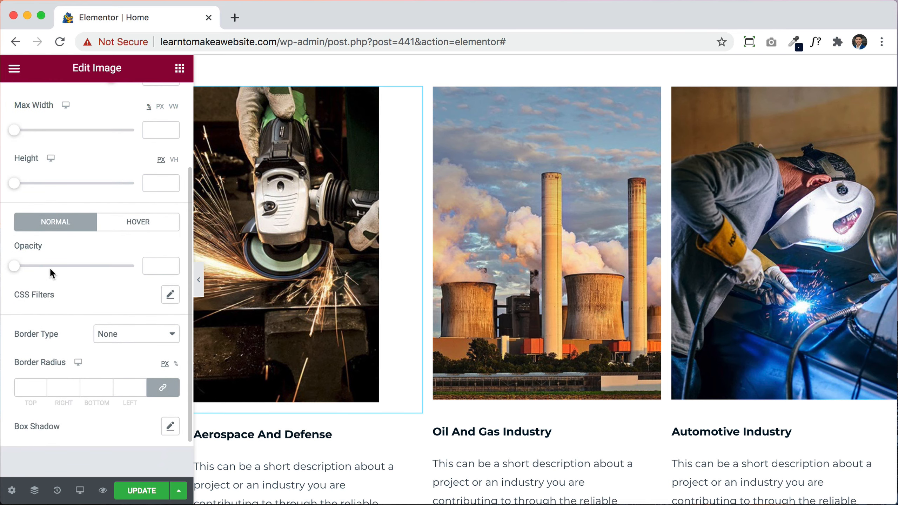
pyautogui.moveTo(18, 269); pyautogui.dragTo(147, 264)
pyautogui.scroll(-2, 64, 375)
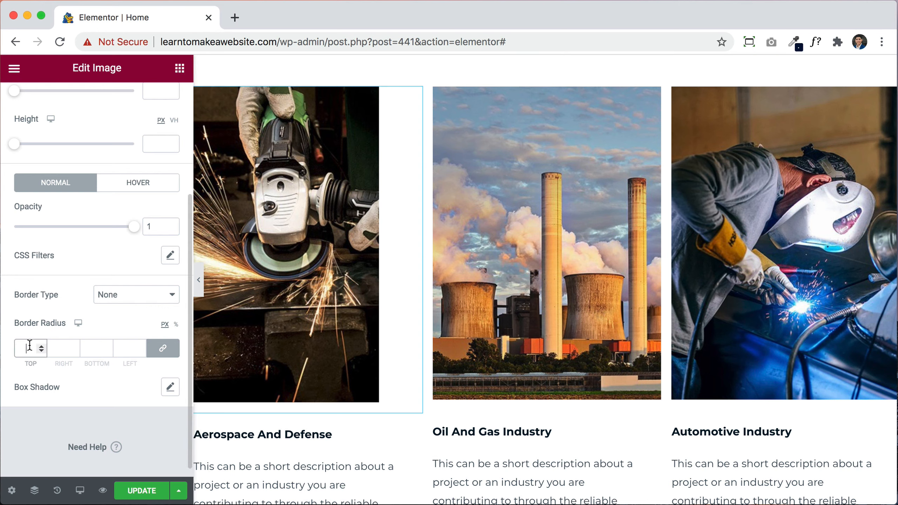
pyautogui.write('20')
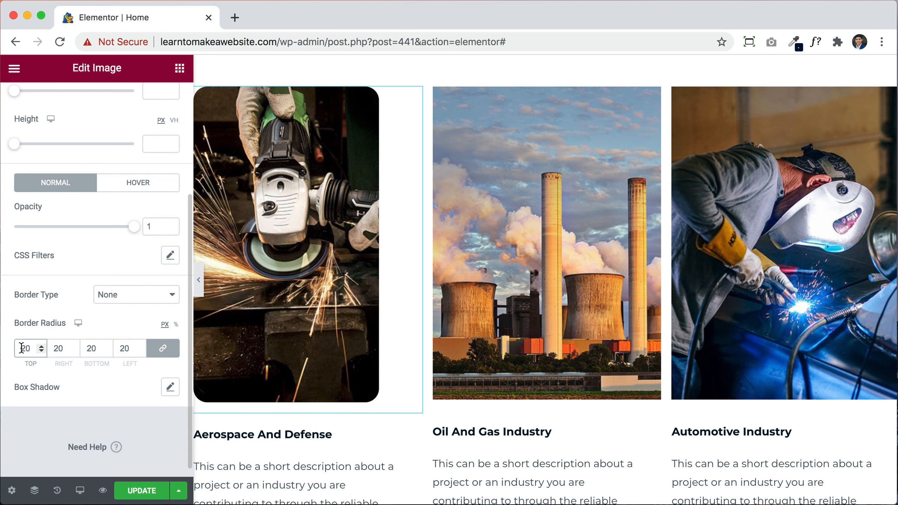
pyautogui.write('100')
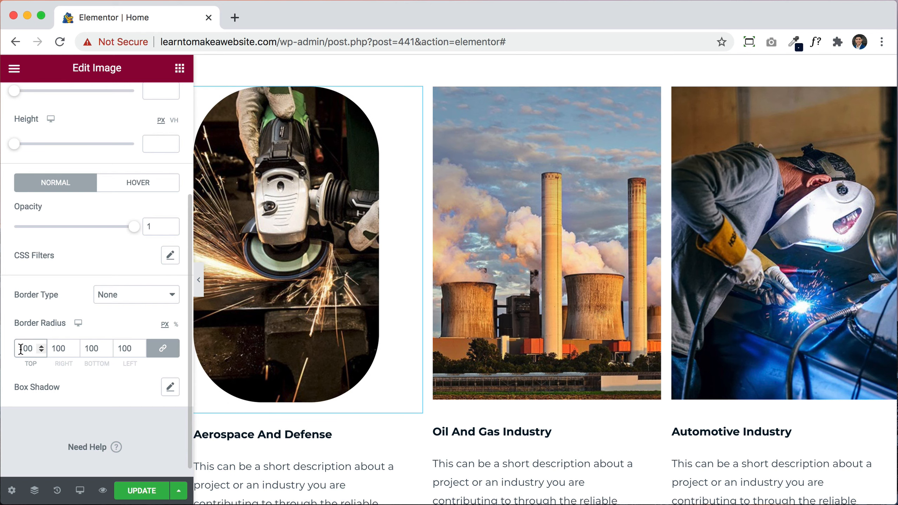
pyautogui.write('0')
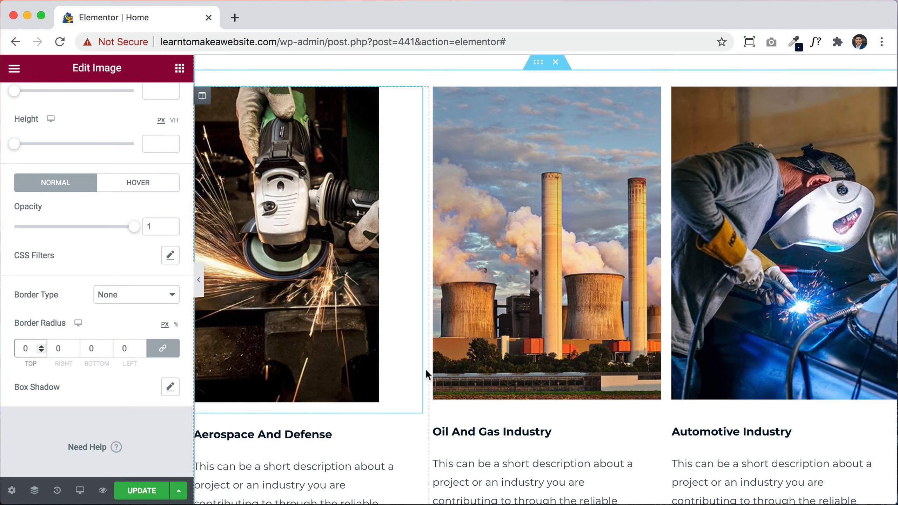
pyautogui.scroll(-3, 426, 369)
# Step: Centre-align the Aerospace And Defense description text
pyautogui.click(313, 335)
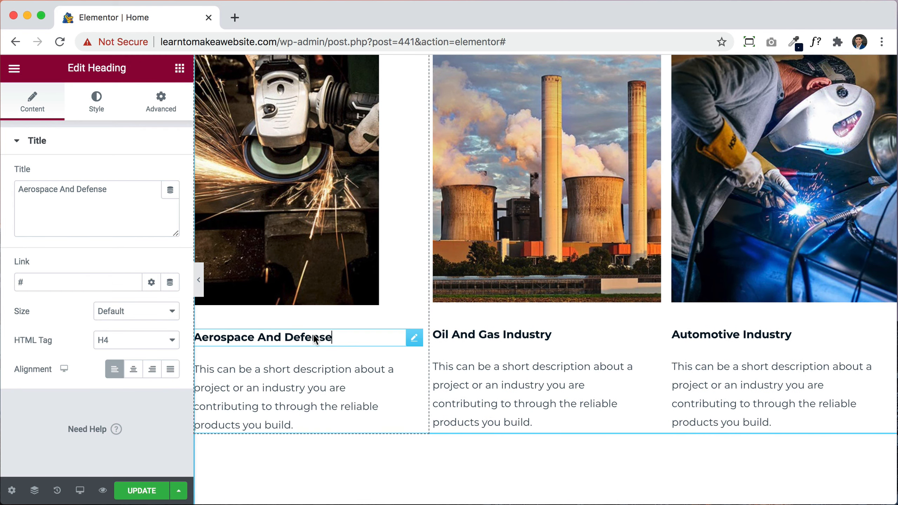
pyautogui.click(326, 378)
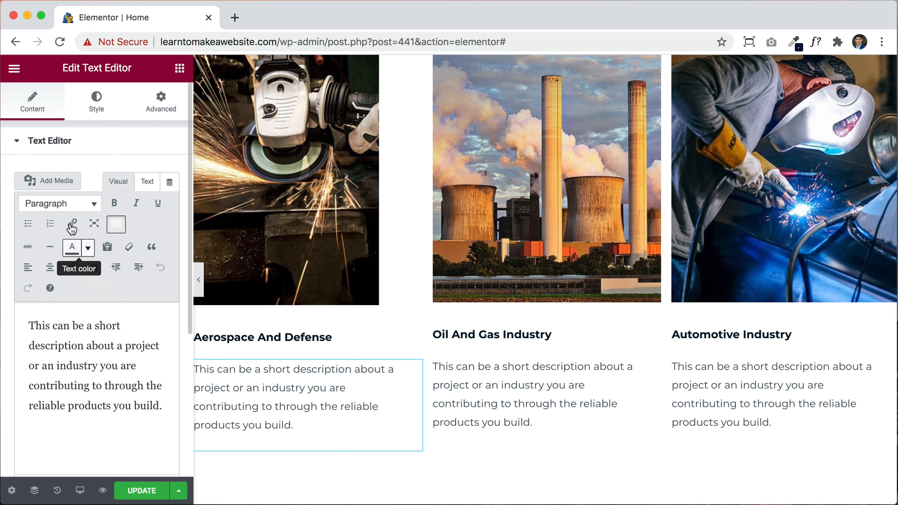
pyautogui.click(94, 102)
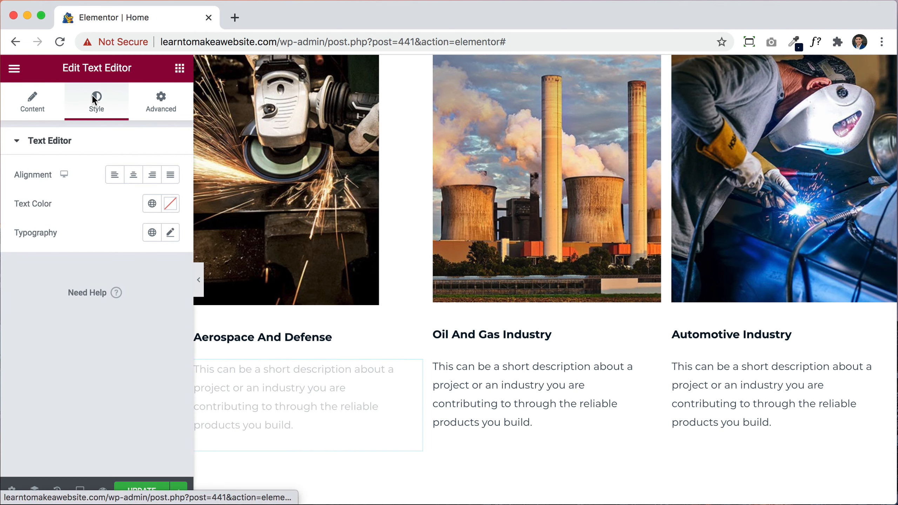
pyautogui.click(134, 177)
pyautogui.click(153, 176)
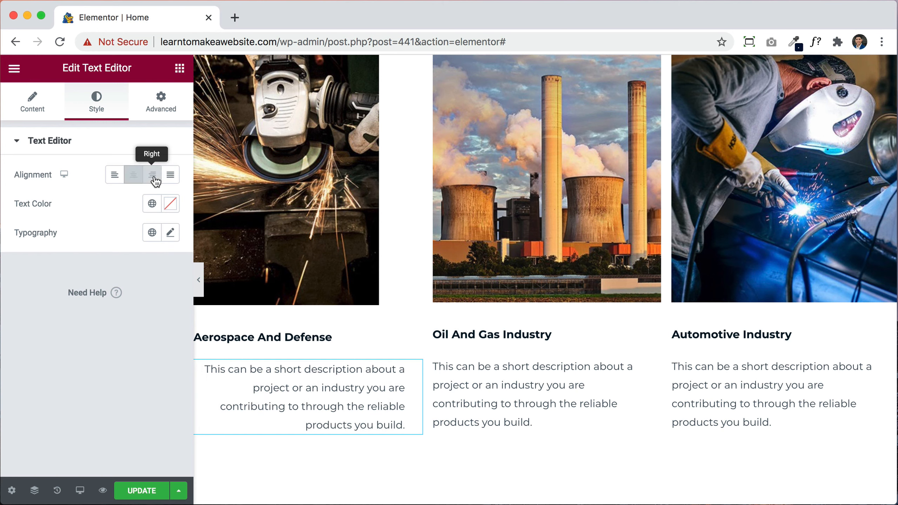
pyautogui.click(174, 180)
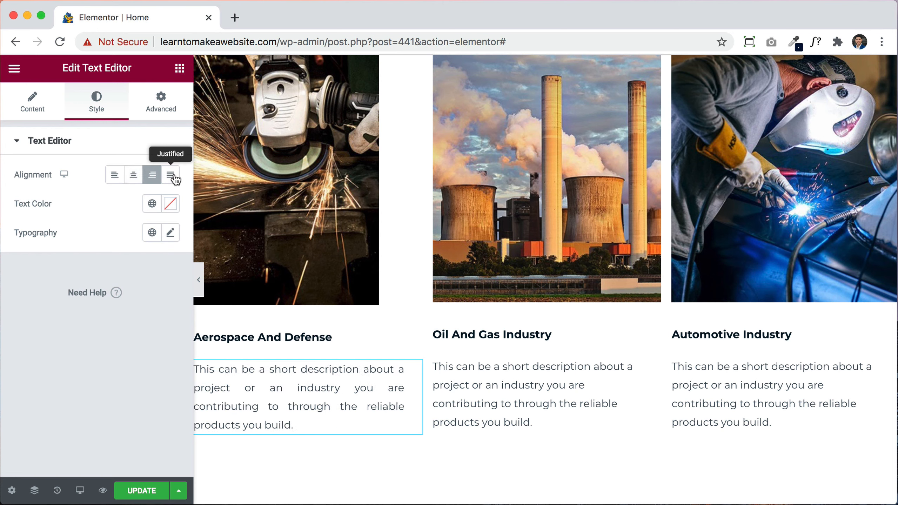
pyautogui.click(138, 180)
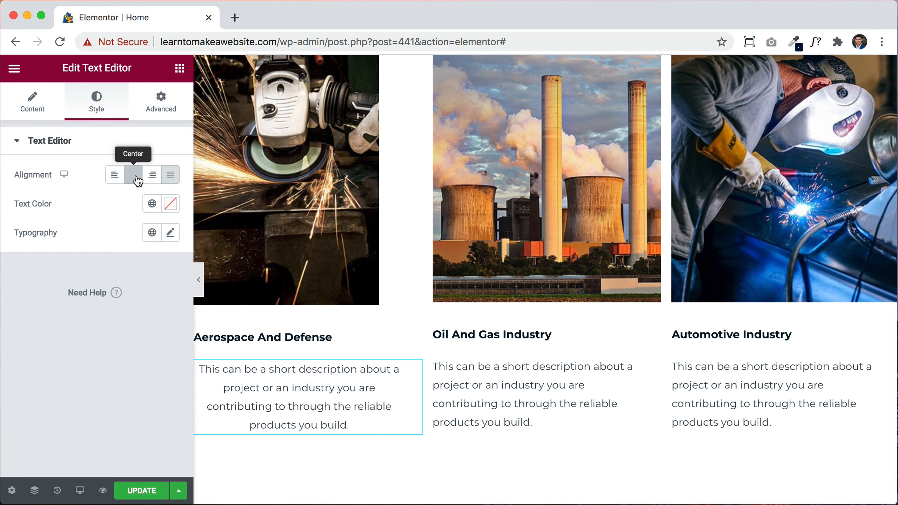
pyautogui.click(172, 235)
pyautogui.scroll(-3, 105, 332)
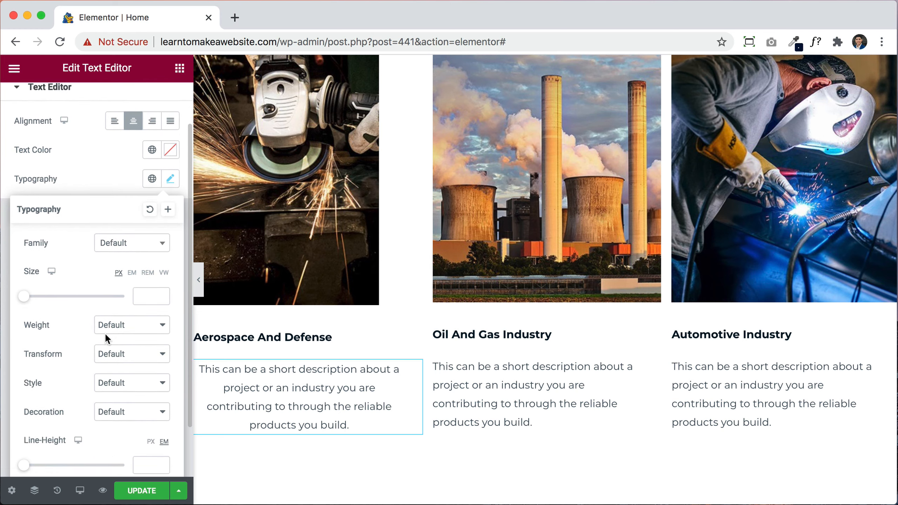
pyautogui.click(89, 169)
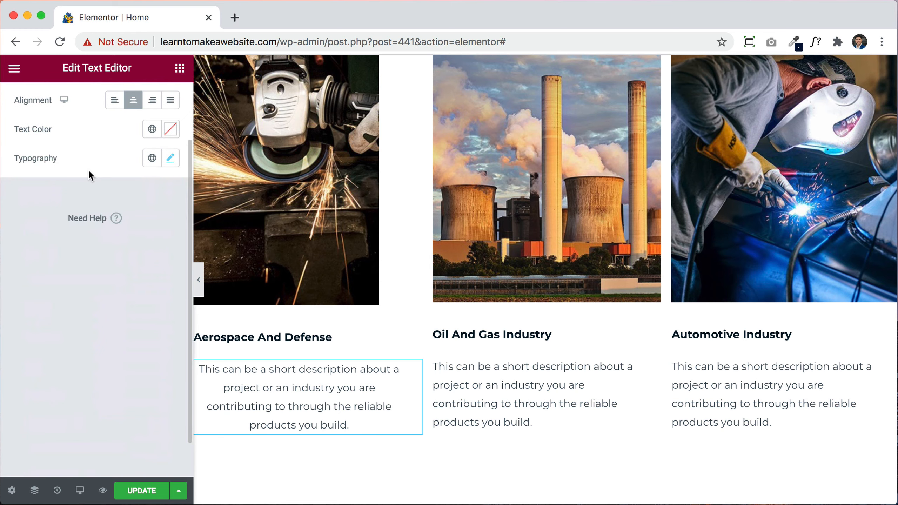
# Step: Select the call-to-action's Learn More button for editing
pyautogui.scroll(-5, 586, 393)
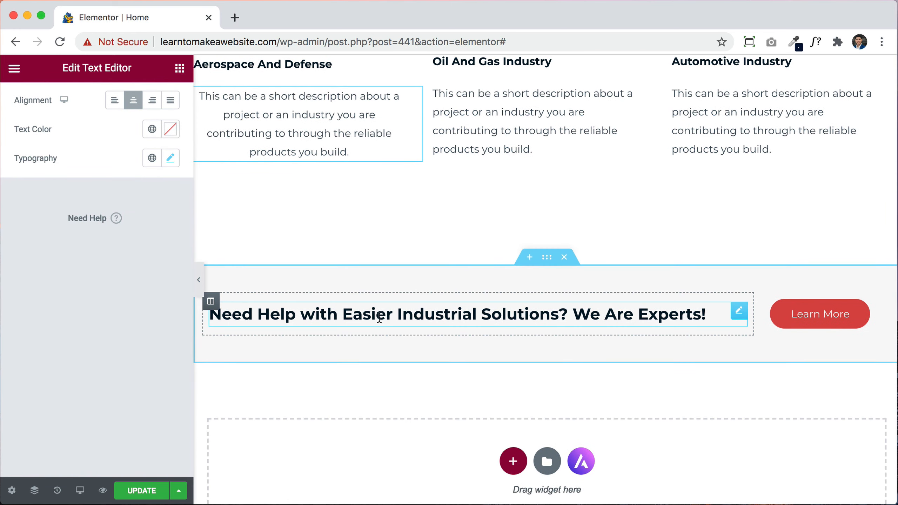
pyautogui.click(446, 322)
pyautogui.click(798, 323)
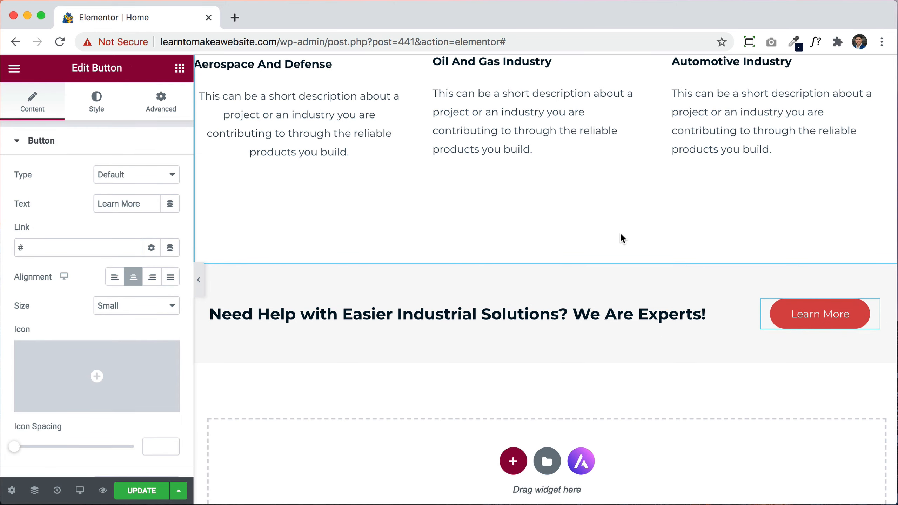
# Step: Copy the Contact Us button
pyautogui.scroll(10, 620, 238)
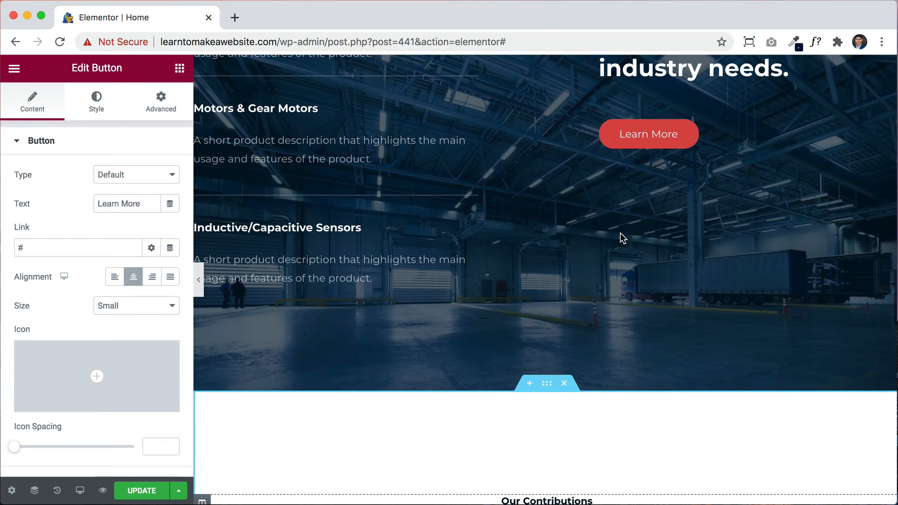
pyautogui.scroll(10, 619, 233)
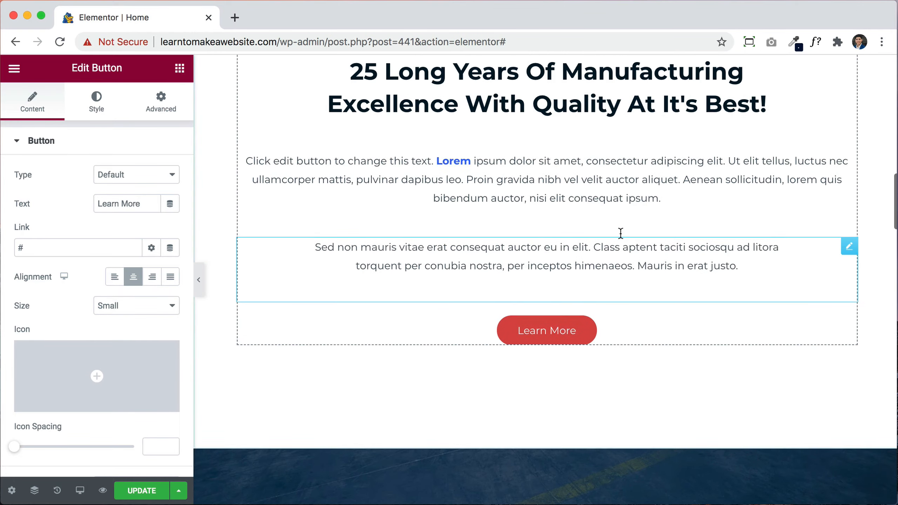
pyautogui.scroll(10, 620, 234)
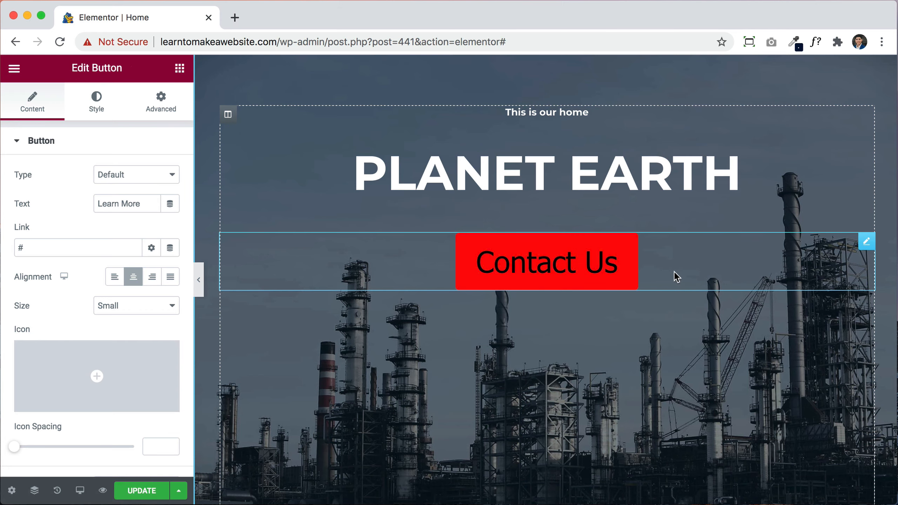
pyautogui.scroll(-6, 675, 275)
pyautogui.scroll(-10, 675, 276)
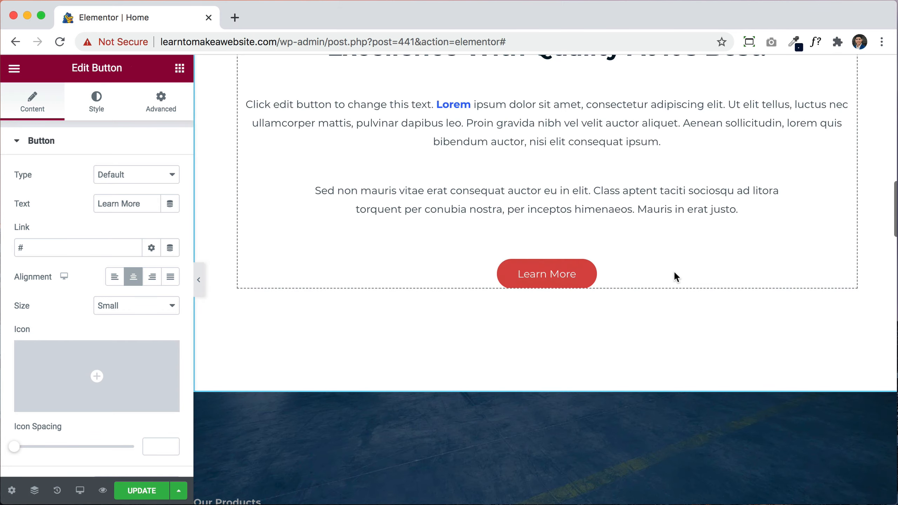
pyautogui.scroll(15, 651, 270)
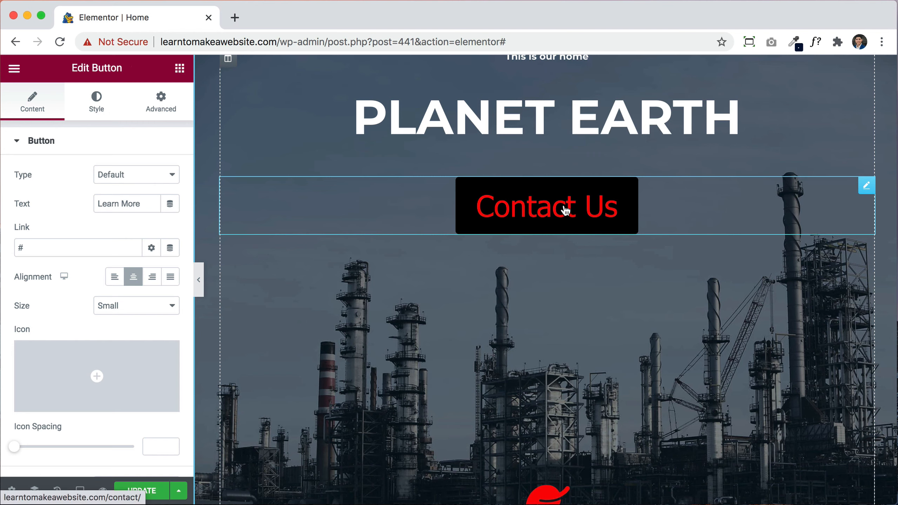
pyautogui.rightClick(564, 209)
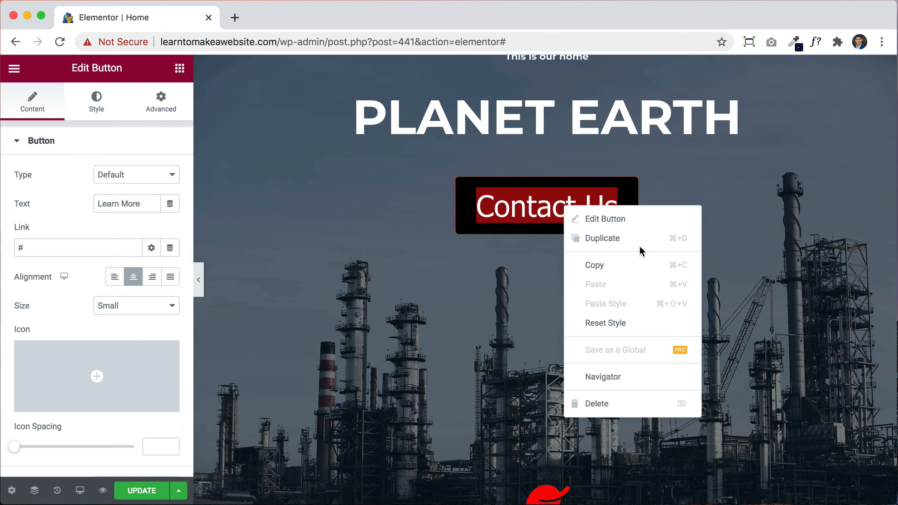
pyautogui.click(604, 266)
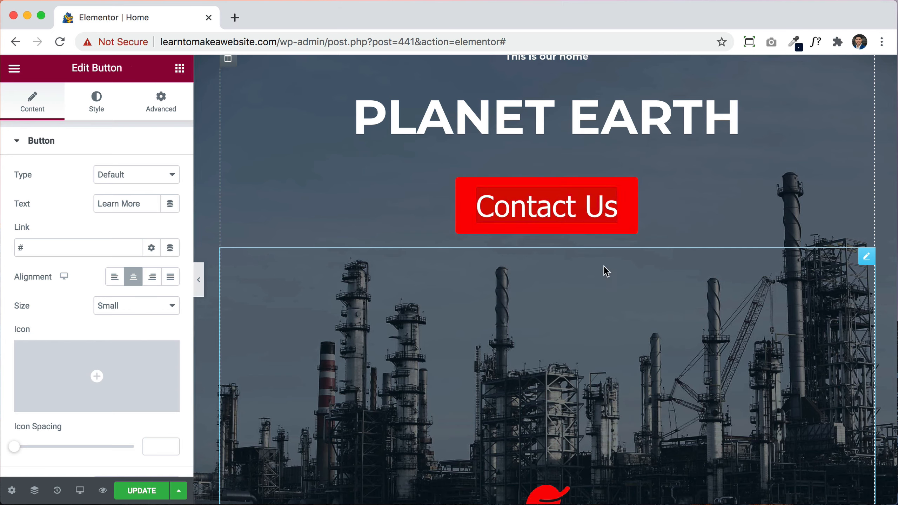
# Step: Paste the Contact Us style onto the Learn More button, making it large and solid red
pyautogui.scroll(-10, 728, 333)
pyautogui.scroll(-10, 729, 332)
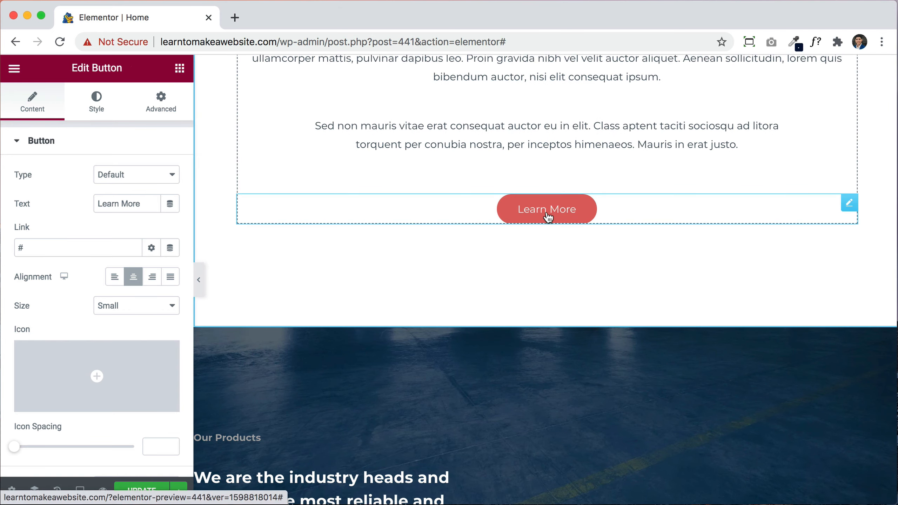
pyautogui.rightClick(548, 216)
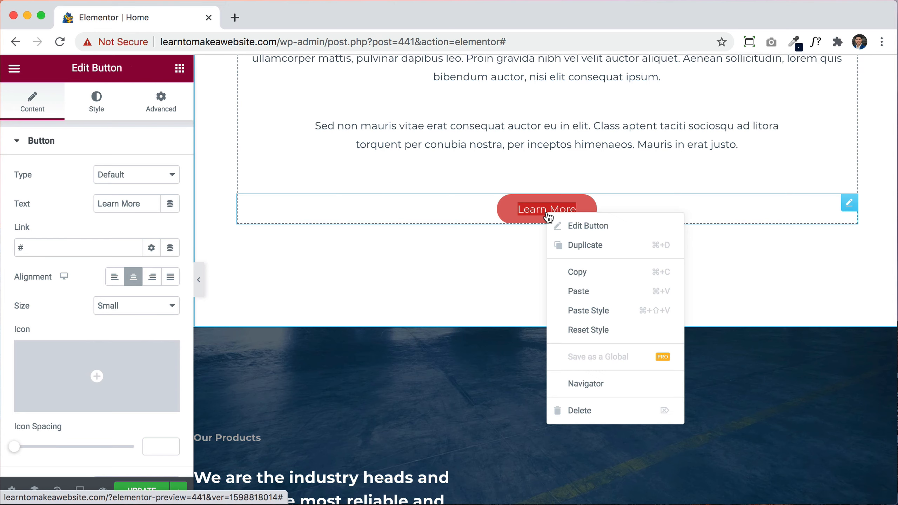
pyautogui.click(597, 318)
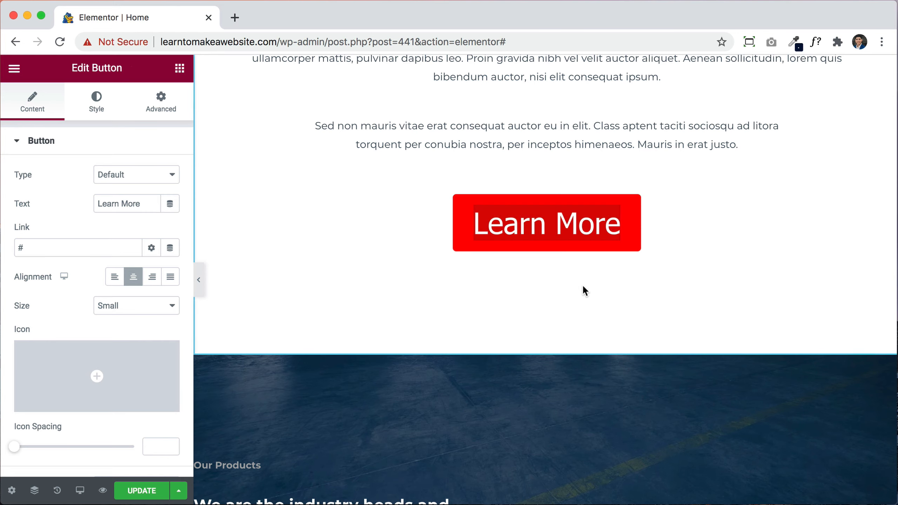
pyautogui.scroll(10, 664, 275)
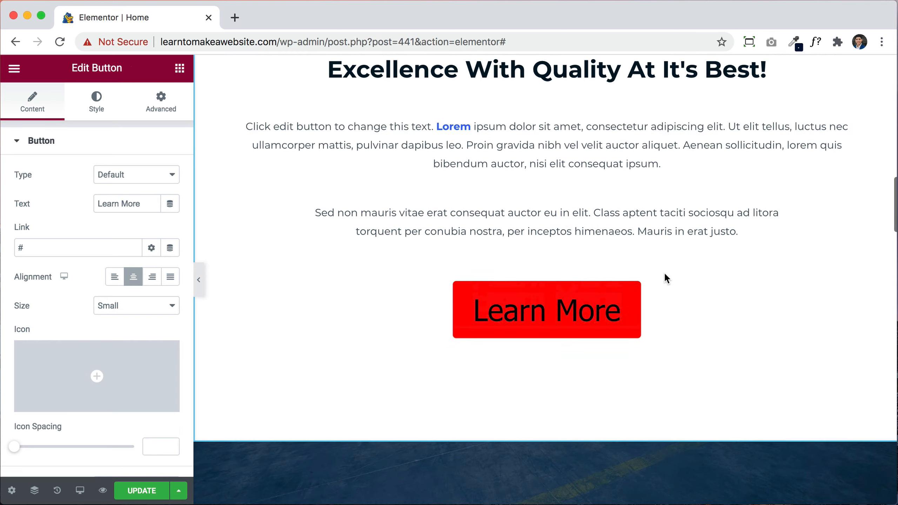
pyautogui.scroll(5, 663, 272)
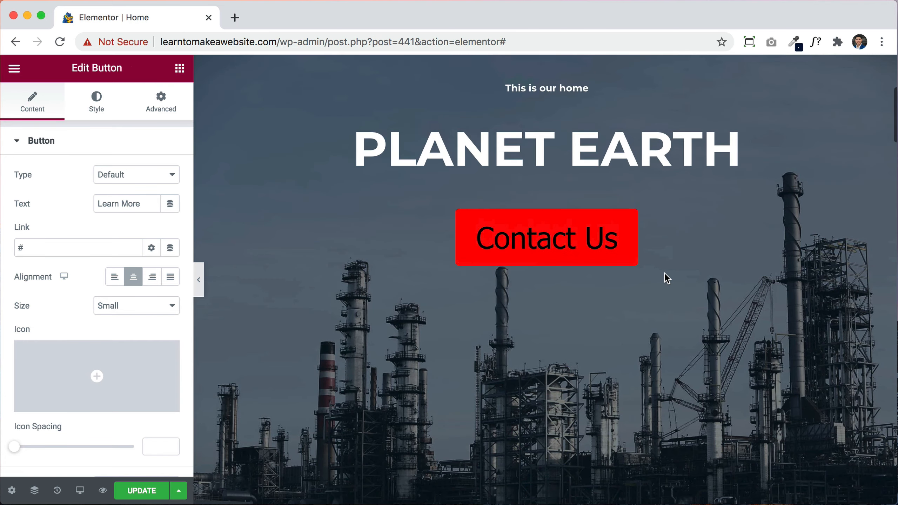
# Step: Paste the PLANET EARTH heading's style onto the 25 Long Years heading
pyautogui.rightClick(583, 188)
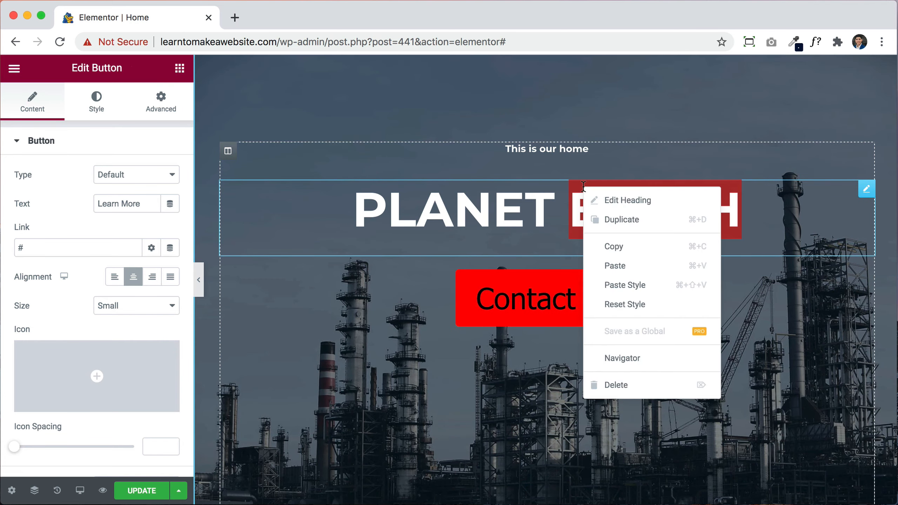
pyautogui.click(621, 255)
pyautogui.scroll(-10, 620, 255)
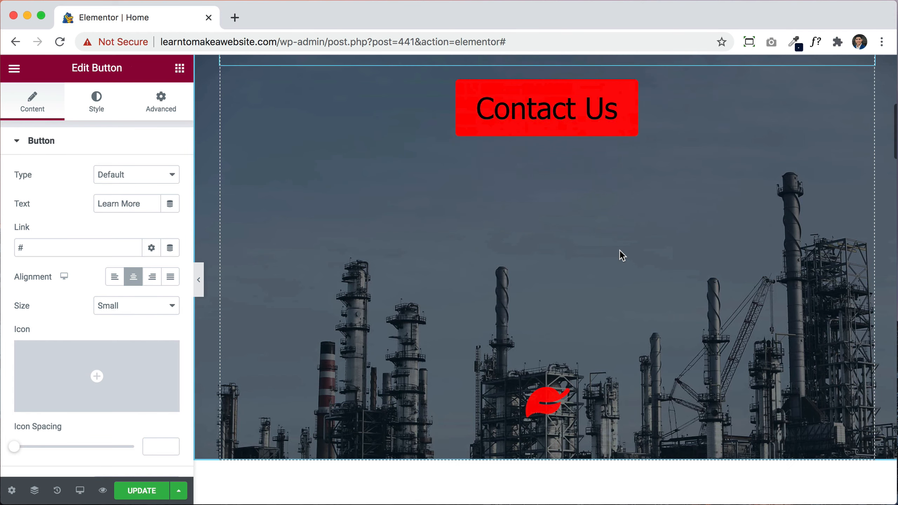
pyautogui.scroll(-3, 621, 255)
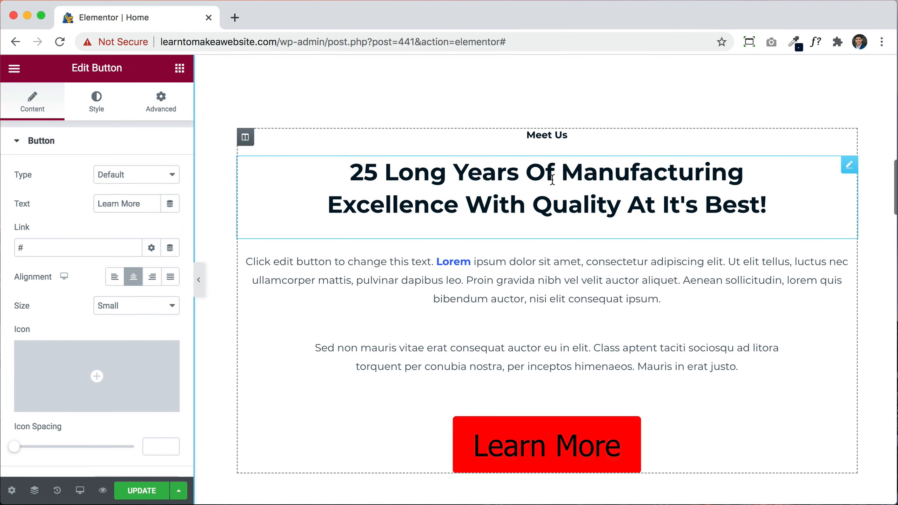
pyautogui.rightClick(552, 180)
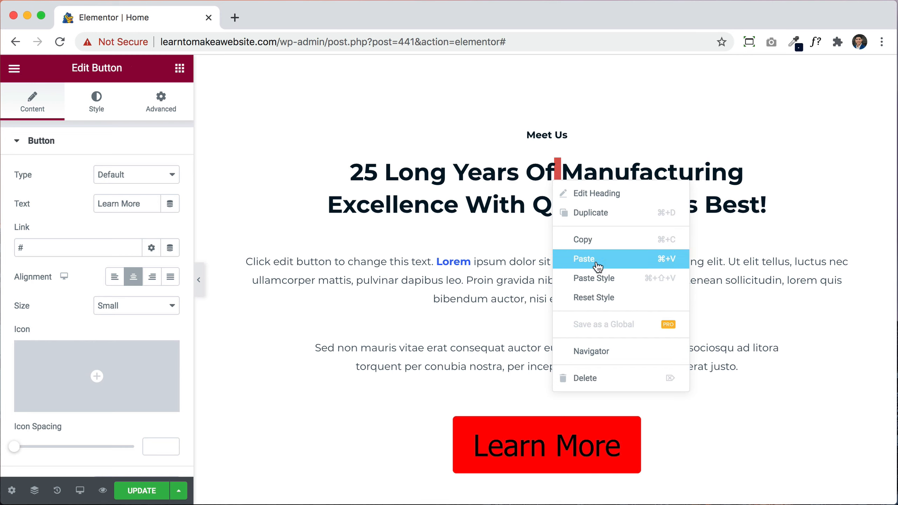
pyautogui.click(599, 278)
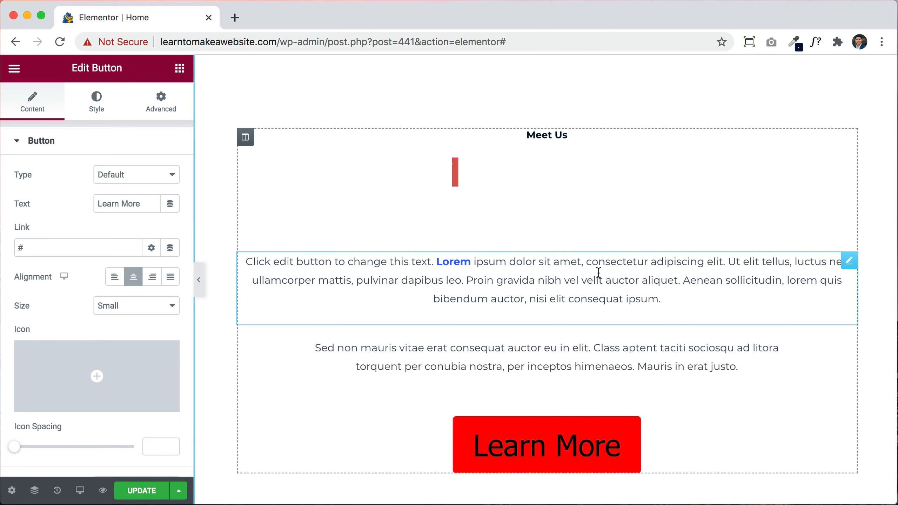
# Step: Set the 25 Long Years heading text colour to red #FF0404
pyautogui.click(531, 194)
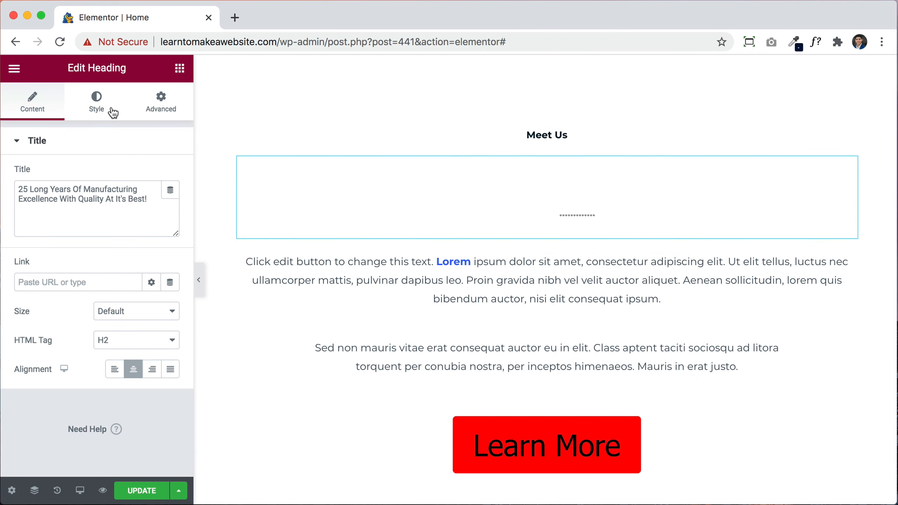
pyautogui.click(99, 106)
pyautogui.click(171, 175)
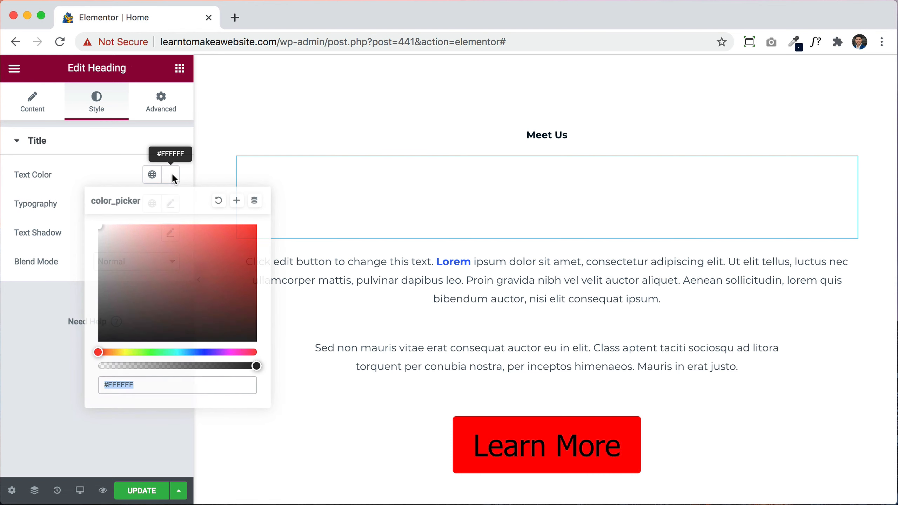
pyautogui.press('super+v')
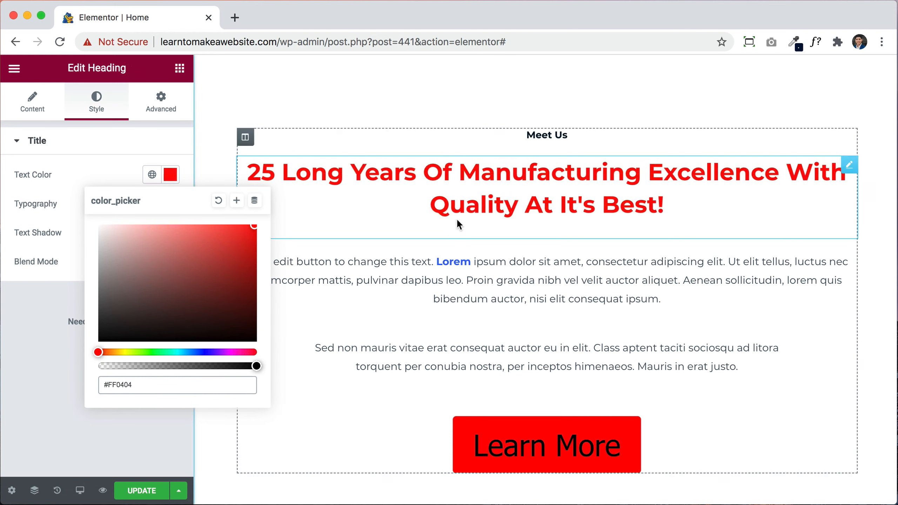
pyautogui.click(464, 215)
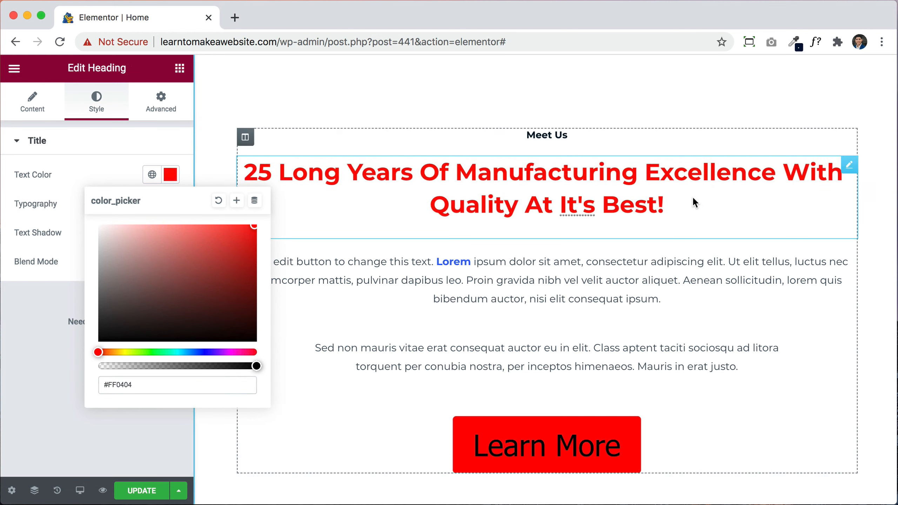
pyautogui.click(56, 347)
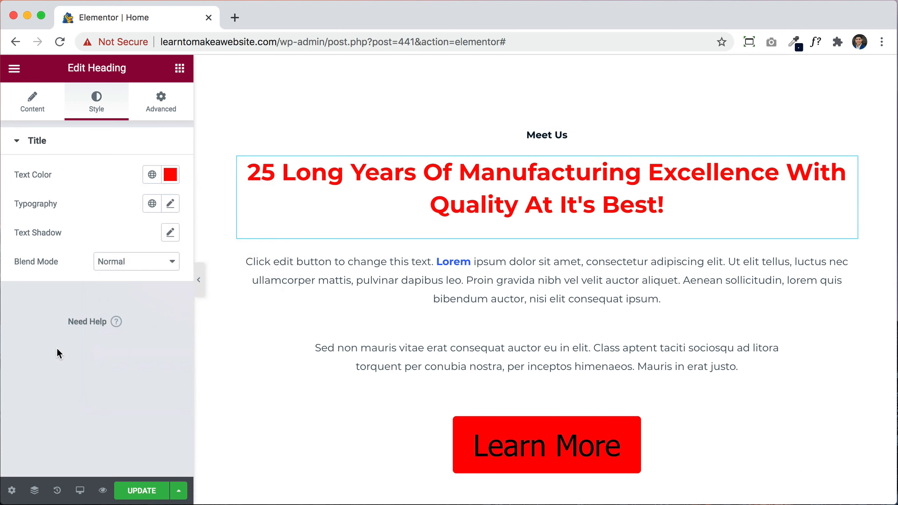
# Step: Copy the red divider's style onto the second product divider
pyautogui.scroll(-15, 597, 321)
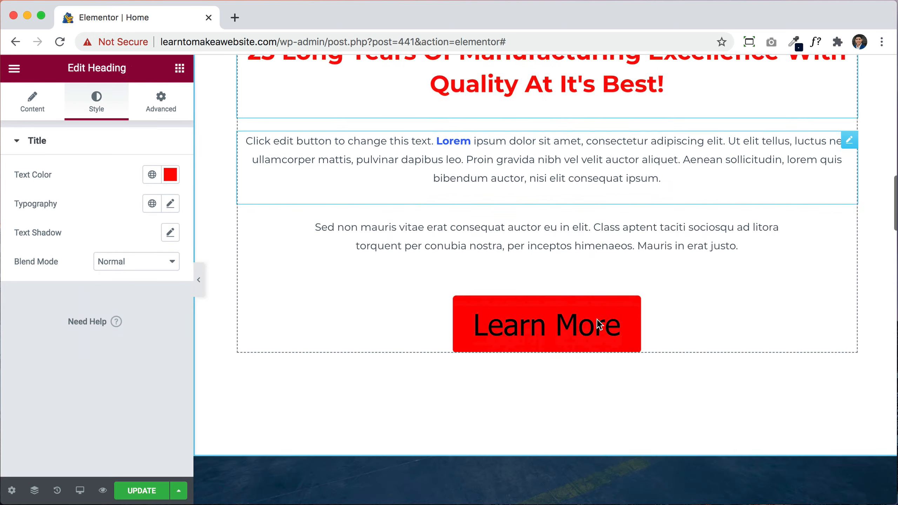
pyautogui.scroll(-5, 597, 322)
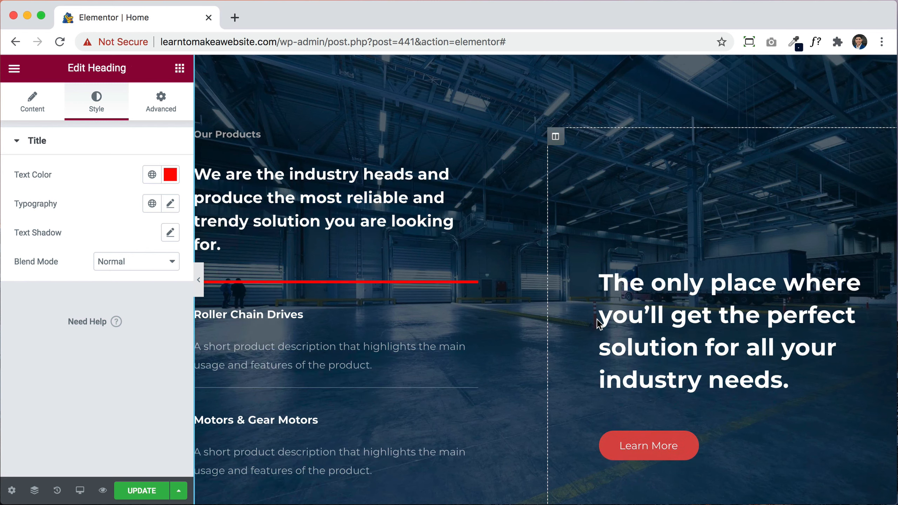
pyautogui.rightClick(423, 176)
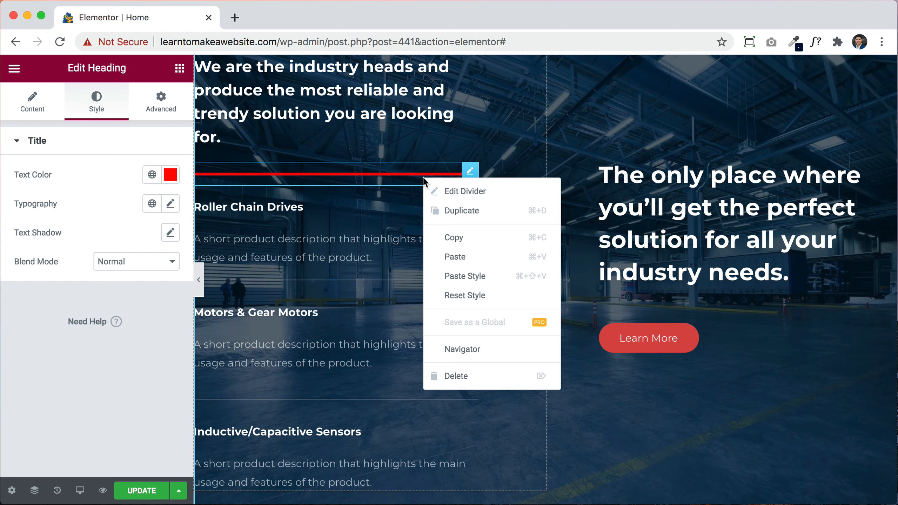
pyautogui.click(459, 235)
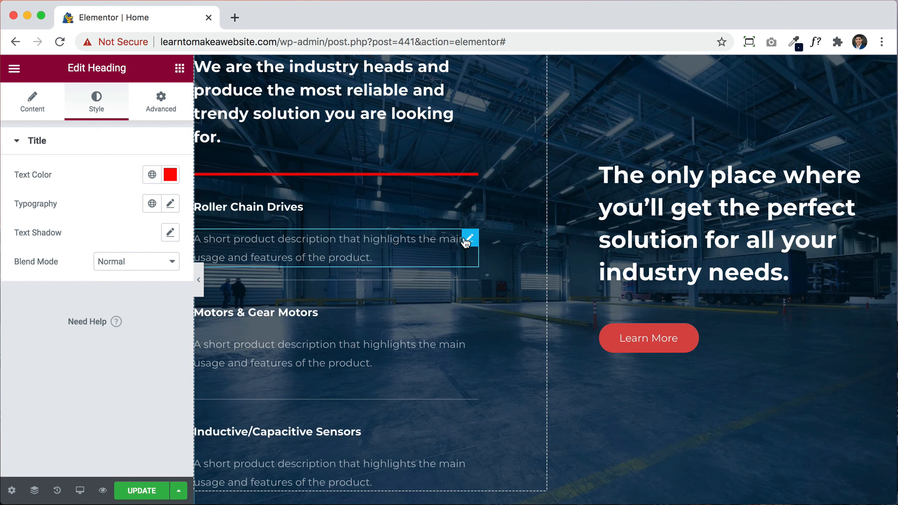
pyautogui.rightClick(427, 275)
pyautogui.click(492, 372)
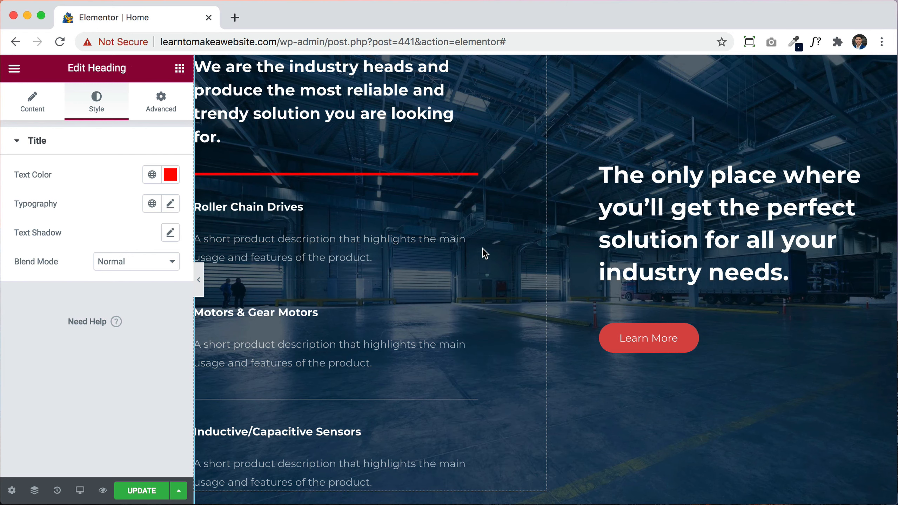
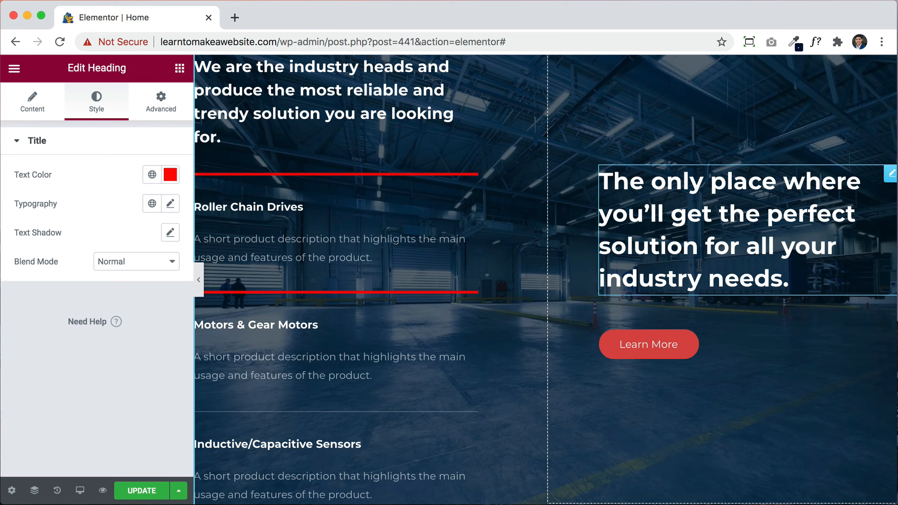
# Step: Delete the red leaf icon below the hero's Contact Us button
pyautogui.scroll(20, 698, 264)
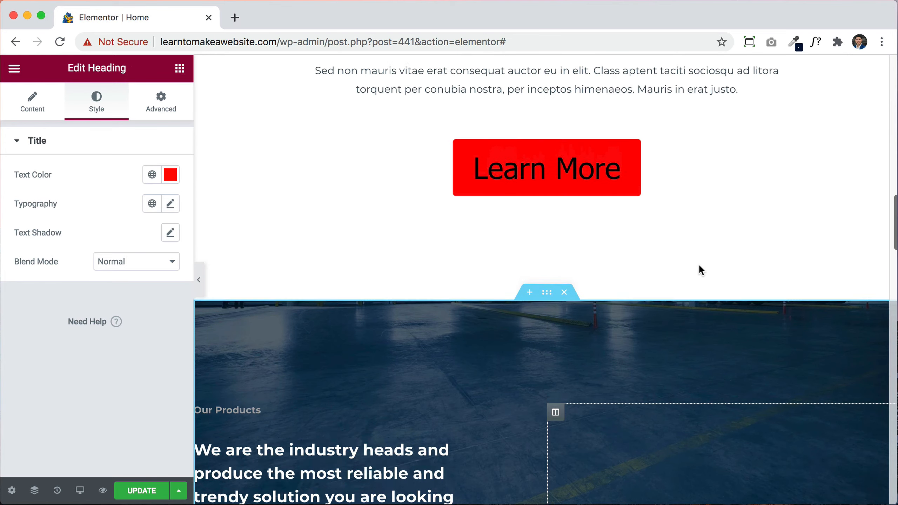
pyautogui.scroll(10, 700, 266)
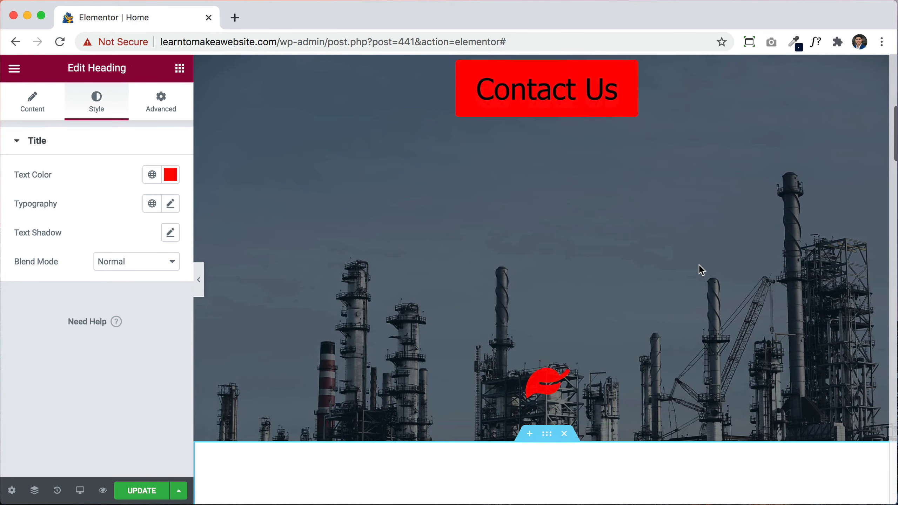
pyautogui.scroll(8, 575, 343)
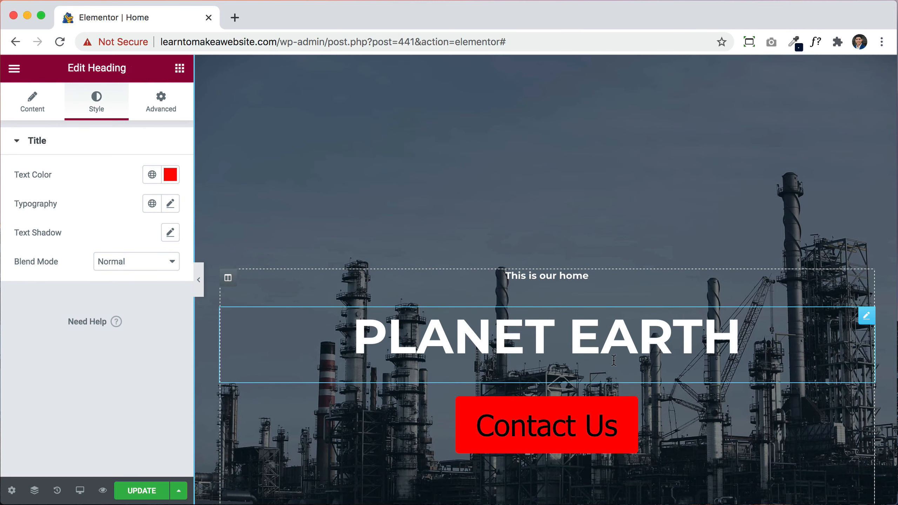
pyautogui.scroll(-10, 607, 163)
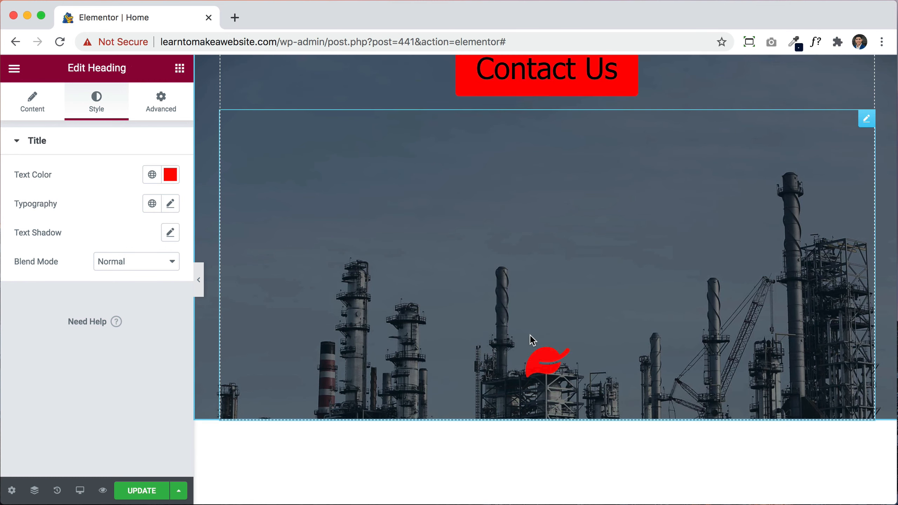
pyautogui.rightClick(532, 340)
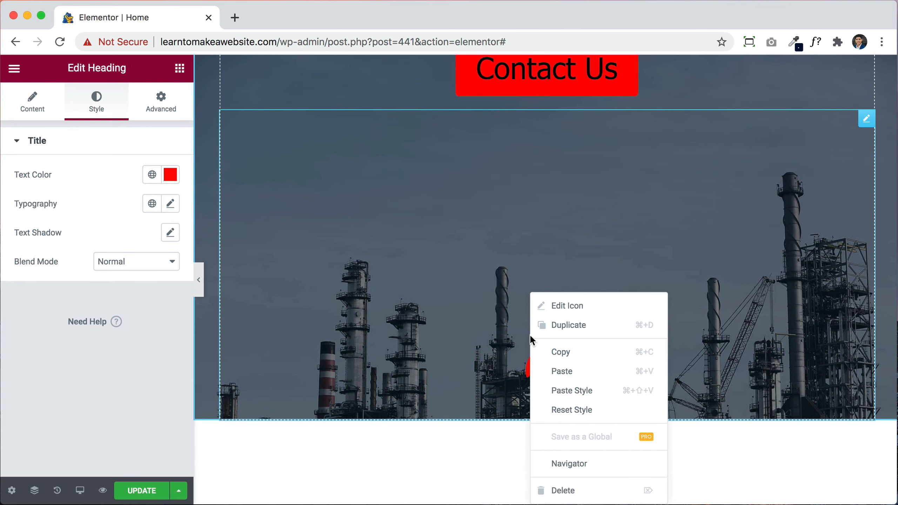
pyautogui.click(570, 491)
pyautogui.scroll(9, 600, 318)
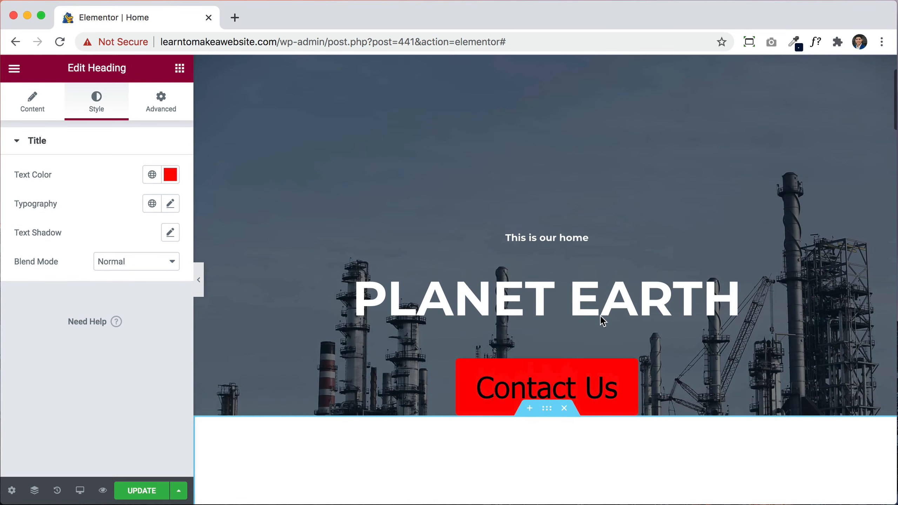
pyautogui.scroll(-10, 602, 321)
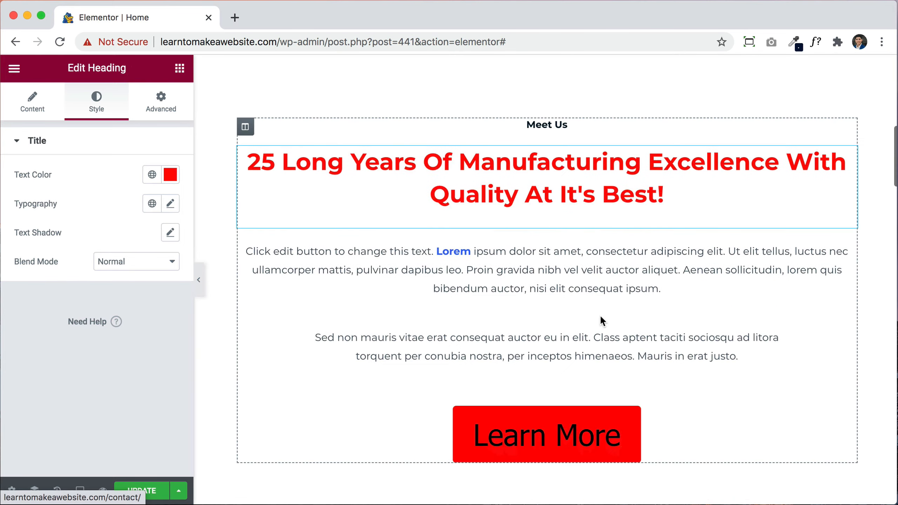
# Step: Delete the Motors & Gear Motors and Inductive/Capacitive Sensors headings and their two descriptions
pyautogui.scroll(-10, 603, 322)
pyautogui.scroll(-4, 601, 316)
pyautogui.scroll(2, 602, 320)
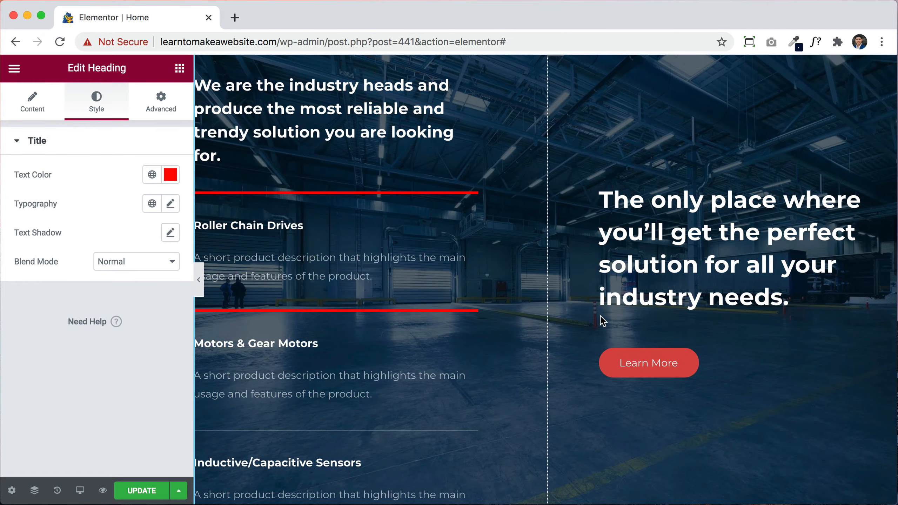
pyautogui.scroll(-4, 368, 374)
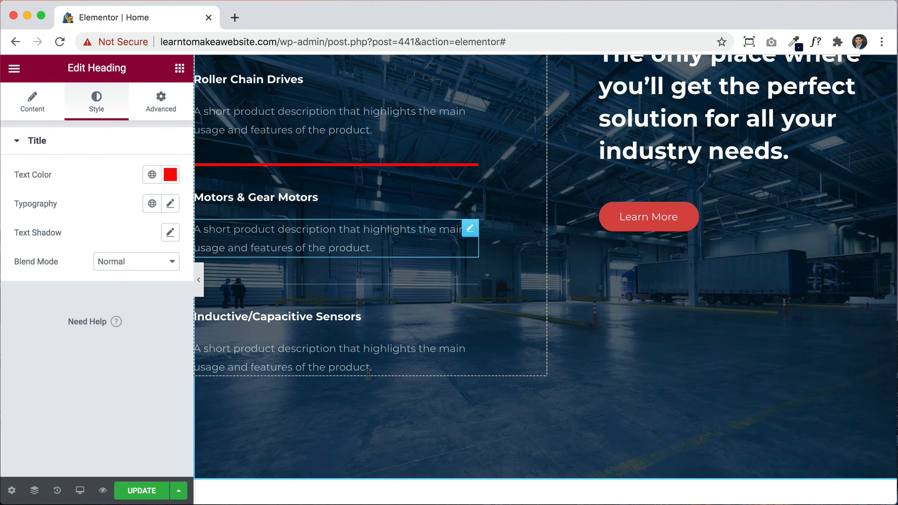
pyautogui.scroll(3, 368, 374)
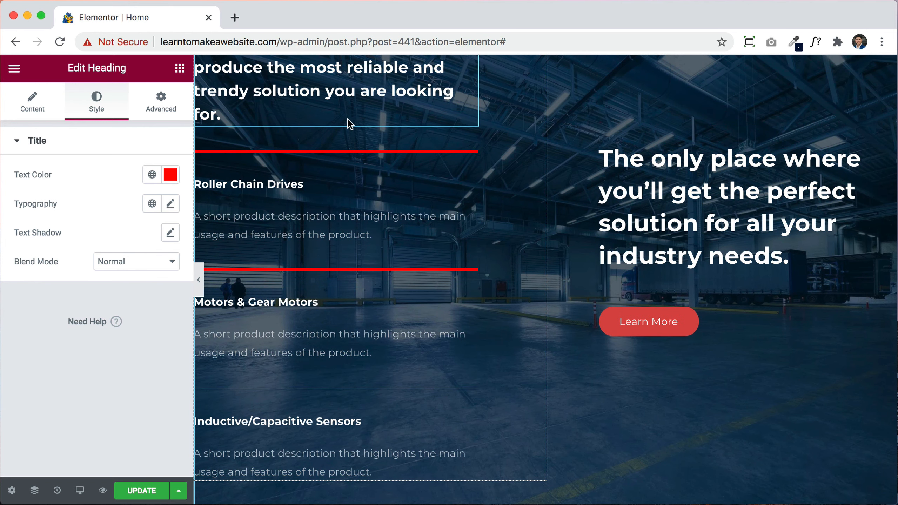
pyautogui.rightClick(384, 356)
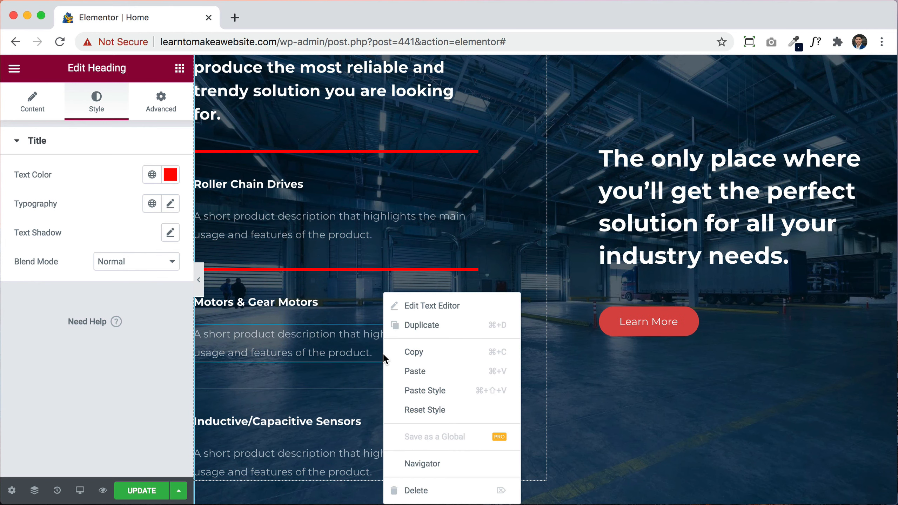
pyautogui.click(434, 490)
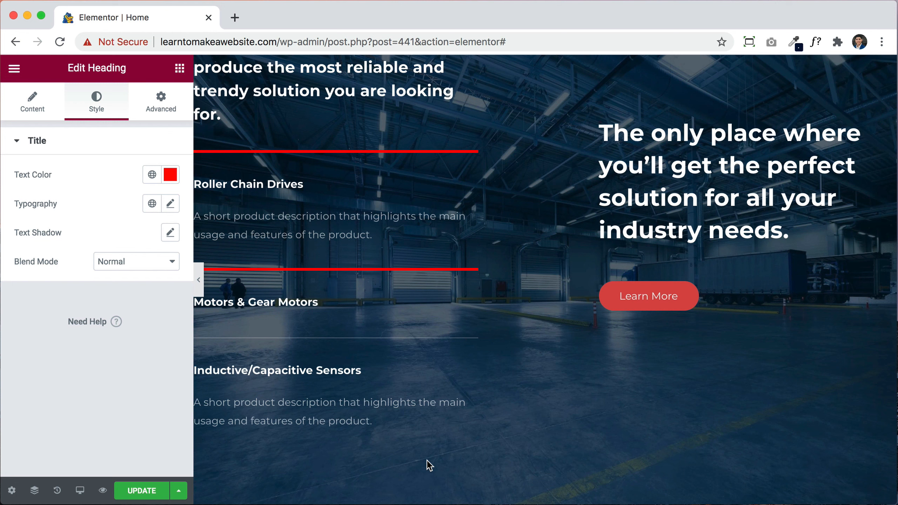
pyautogui.rightClick(346, 312)
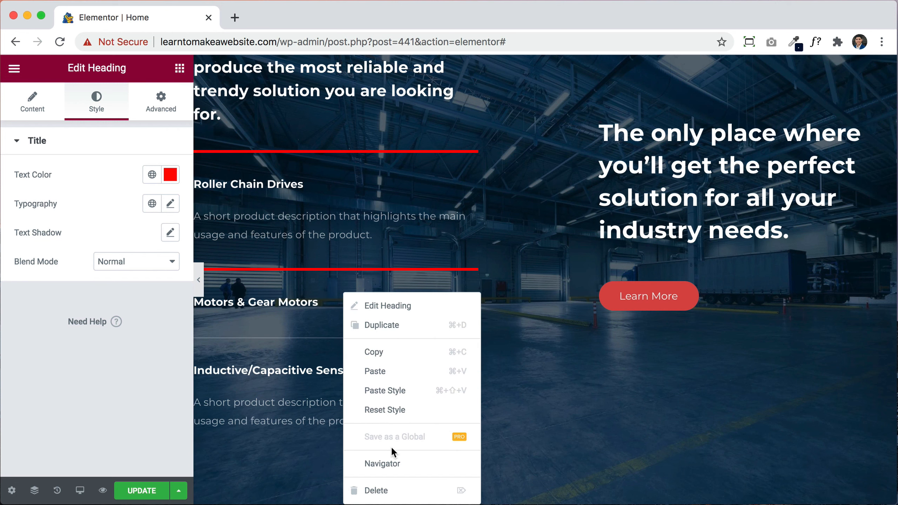
pyautogui.click(393, 490)
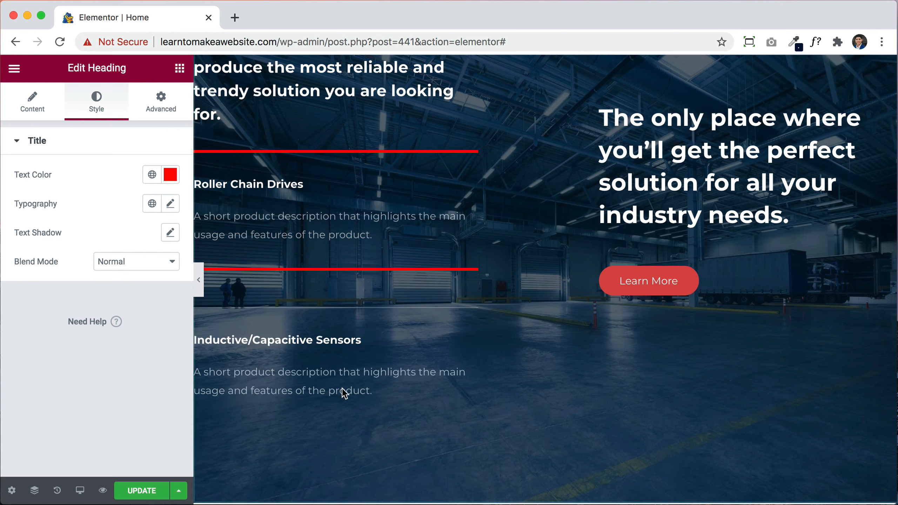
pyautogui.rightClick(321, 340)
pyautogui.click(361, 491)
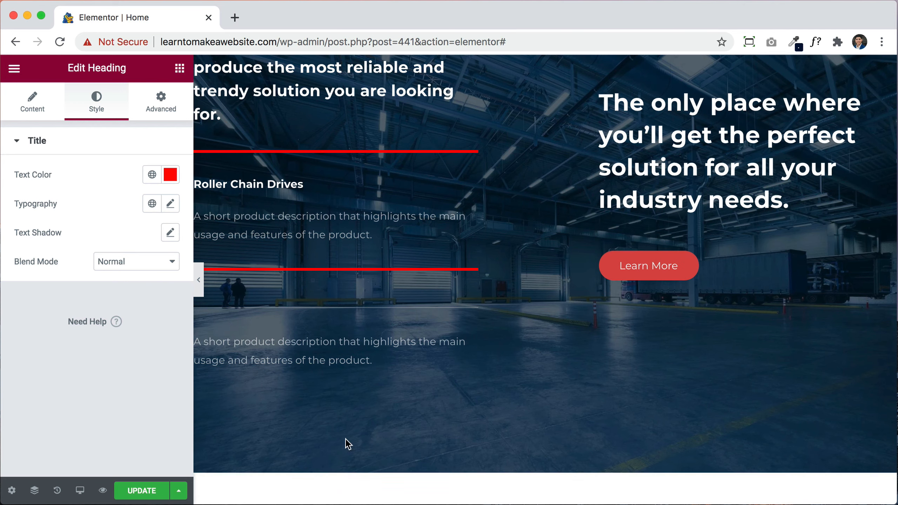
pyautogui.rightClick(315, 351)
pyautogui.click(360, 491)
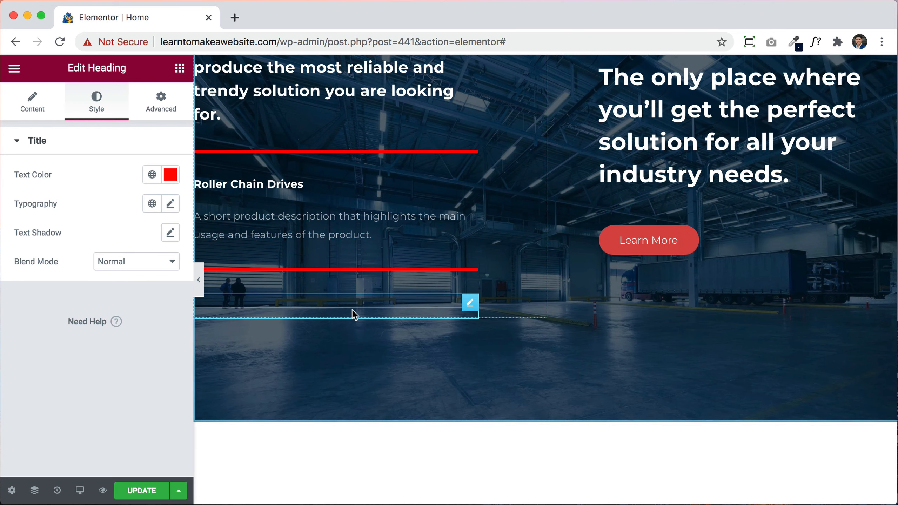
# Step: Delete the grey divider line and the second red divider from the Our Products column
pyautogui.rightClick(351, 295)
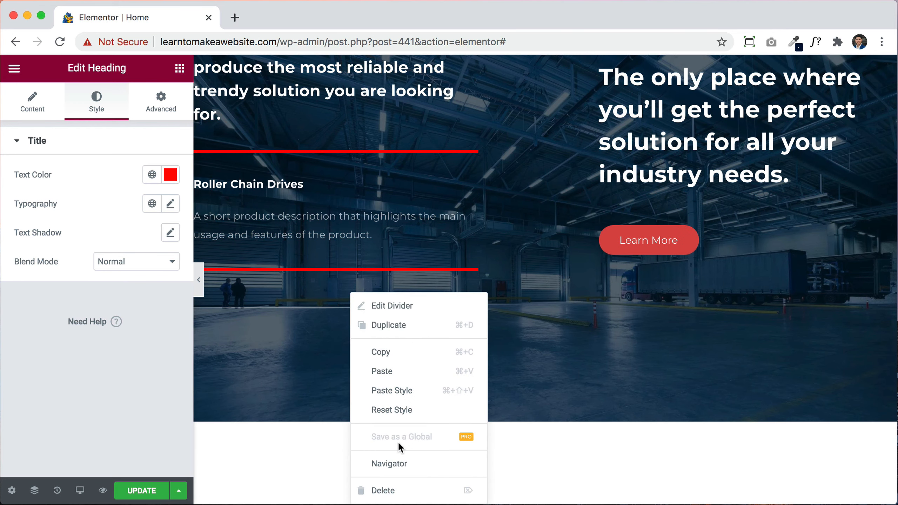
pyautogui.click(396, 490)
pyautogui.rightClick(423, 278)
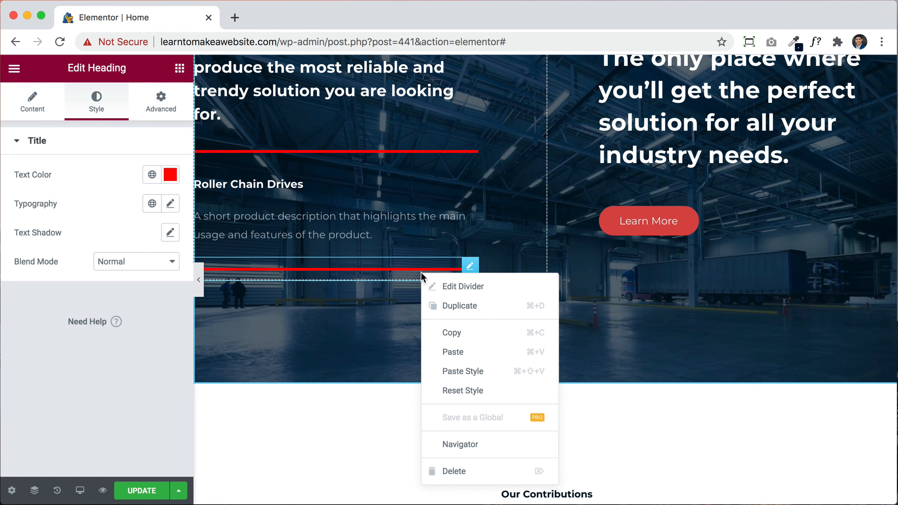
pyautogui.click(446, 471)
pyautogui.scroll(5, 494, 328)
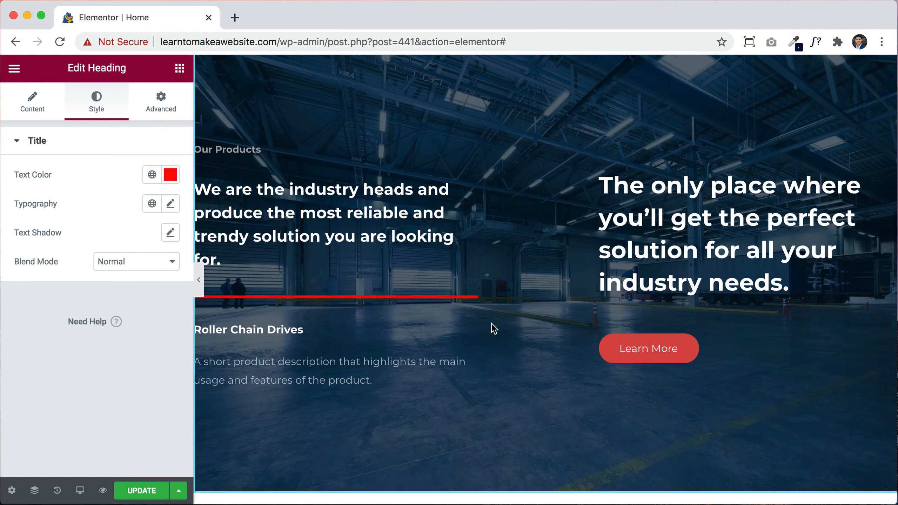
pyautogui.rightClick(642, 360)
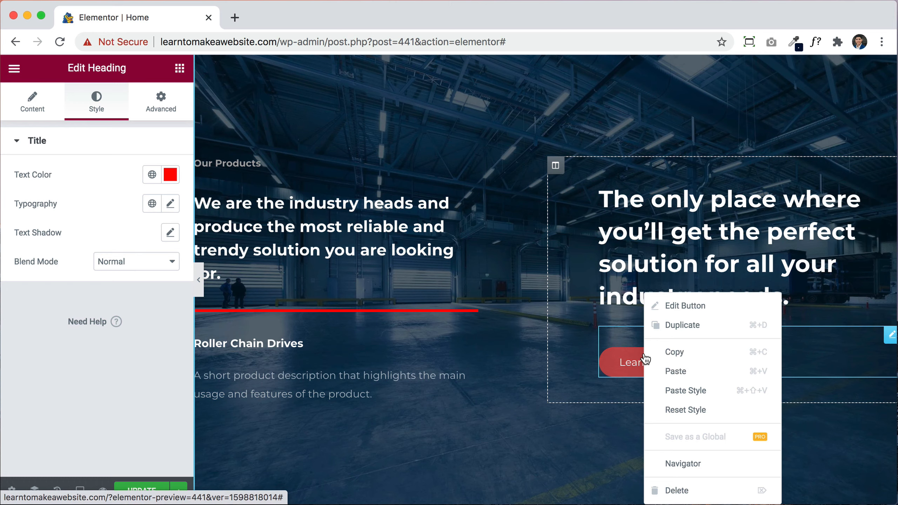
# Step: Inspect the Our Products headings' settings and the welder image's options, leaving them unchanged
pyautogui.rightClick(640, 232)
pyautogui.rightClick(361, 250)
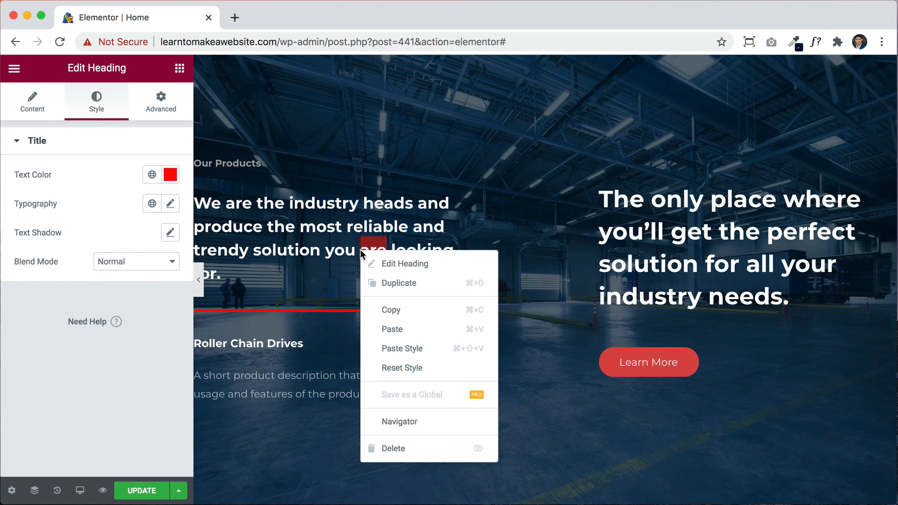
pyautogui.click(617, 222)
pyautogui.scroll(-6, 617, 222)
pyautogui.scroll(-10, 617, 222)
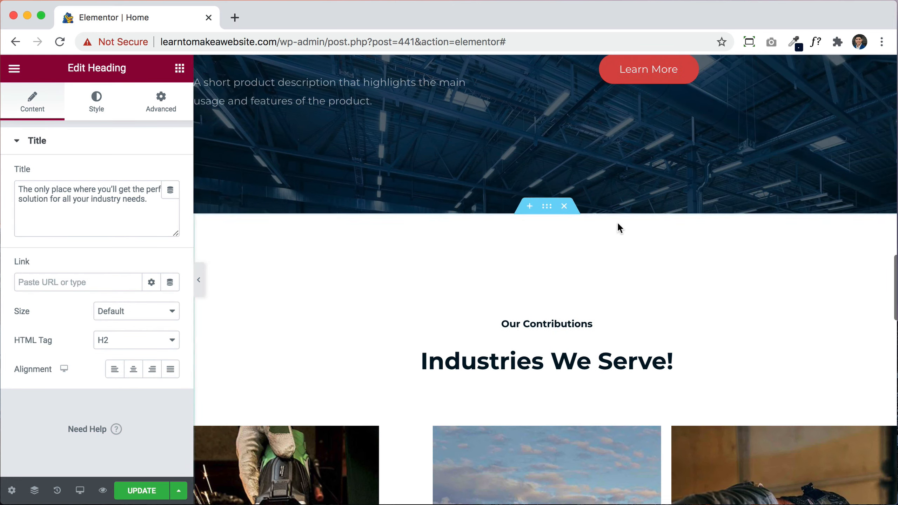
pyautogui.scroll(-1, 617, 222)
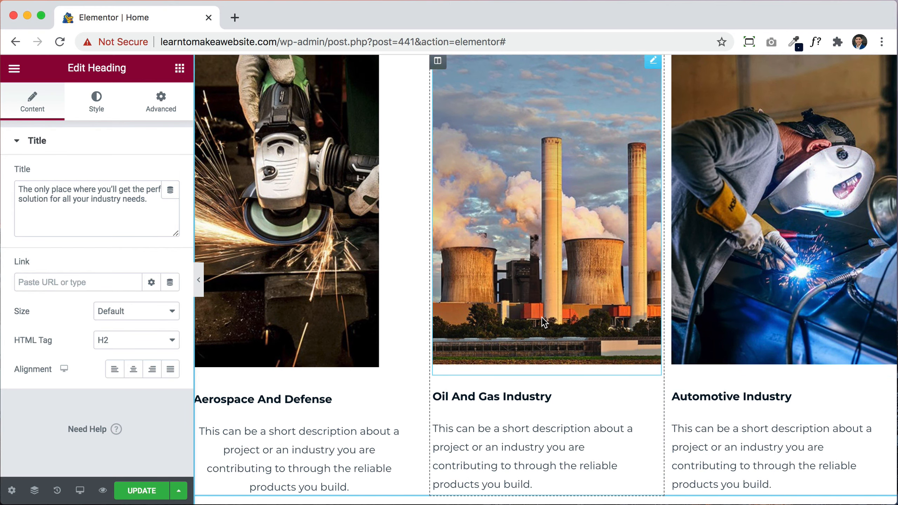
pyautogui.scroll(1, 680, 198)
pyautogui.rightClick(680, 199)
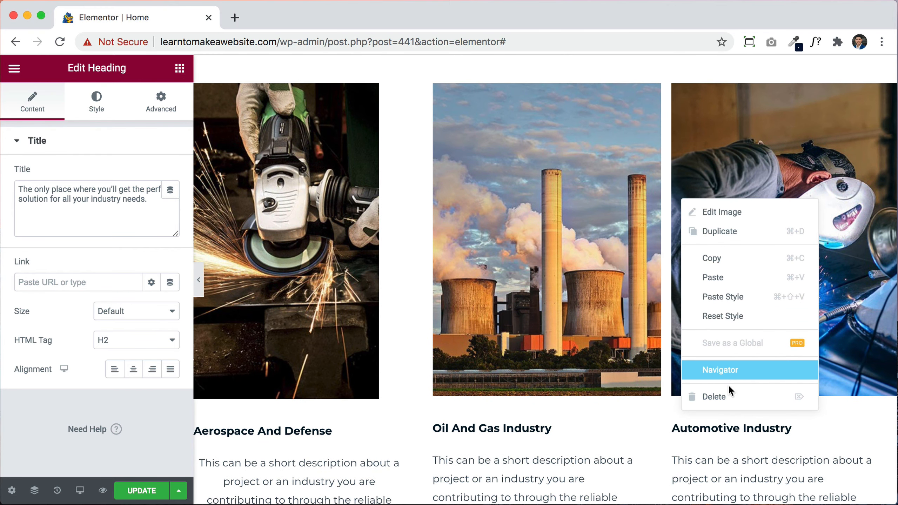
pyautogui.click(617, 407)
# Step: Delete the dark Our Products section with the warehouse background from its section handle
pyautogui.scroll(-8, 618, 412)
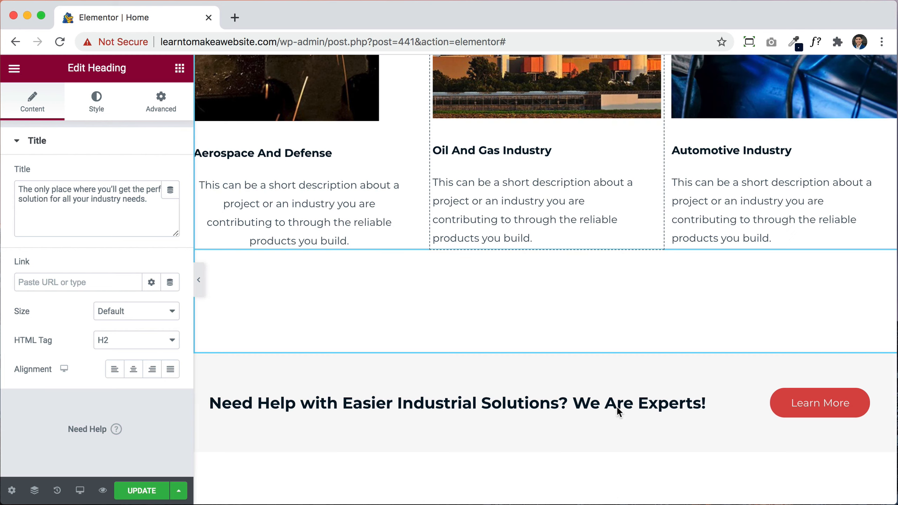
pyautogui.scroll(-1, 616, 407)
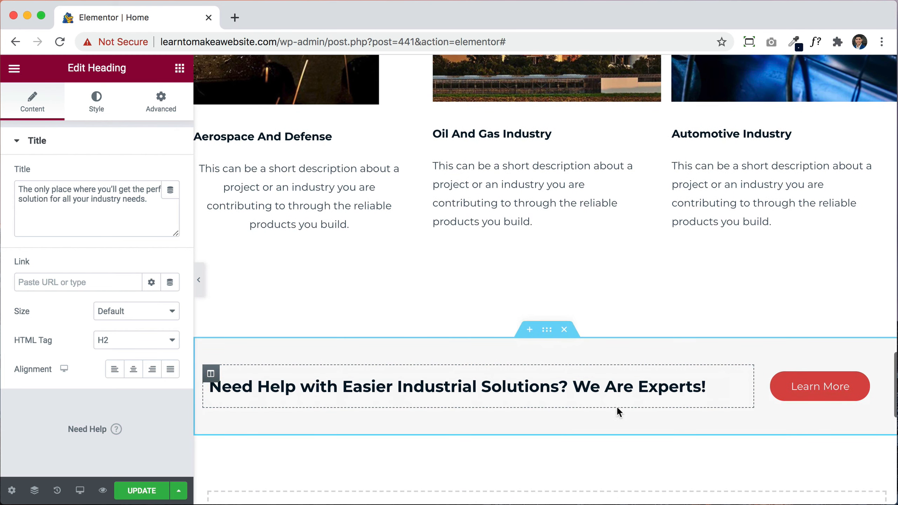
pyautogui.scroll(-2, 573, 353)
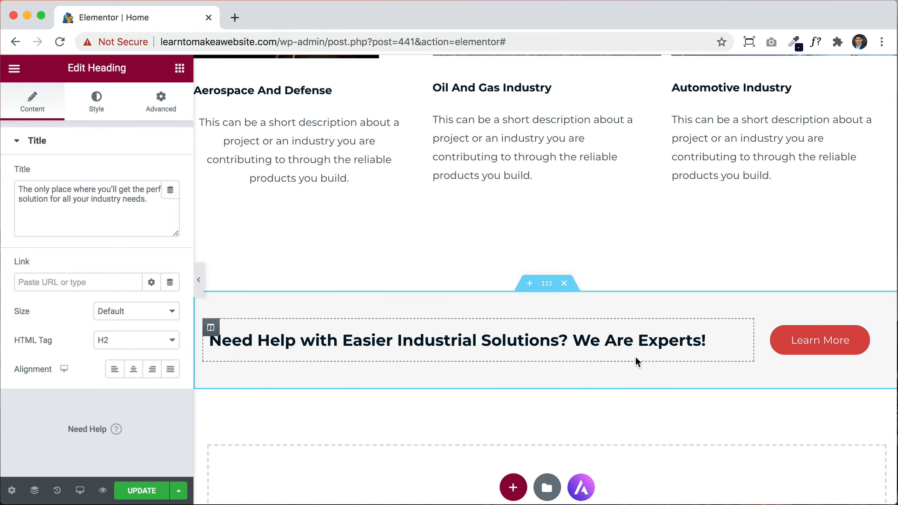
pyautogui.scroll(9, 633, 352)
pyautogui.scroll(15, 635, 358)
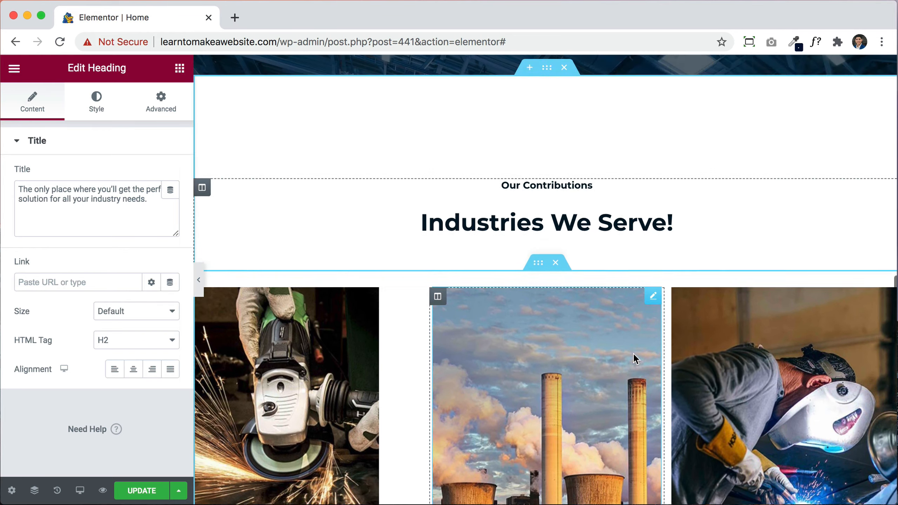
pyautogui.scroll(1, 636, 336)
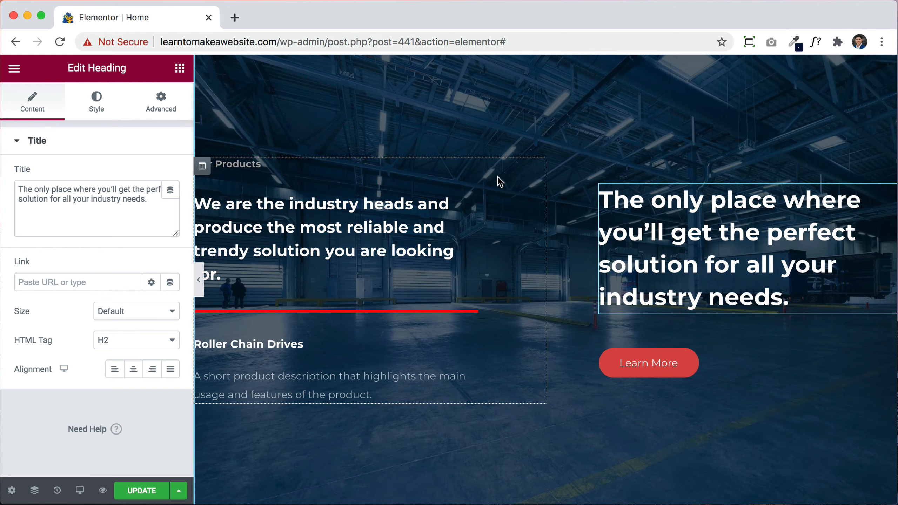
pyautogui.scroll(4, 498, 179)
pyautogui.scroll(-3, 390, 429)
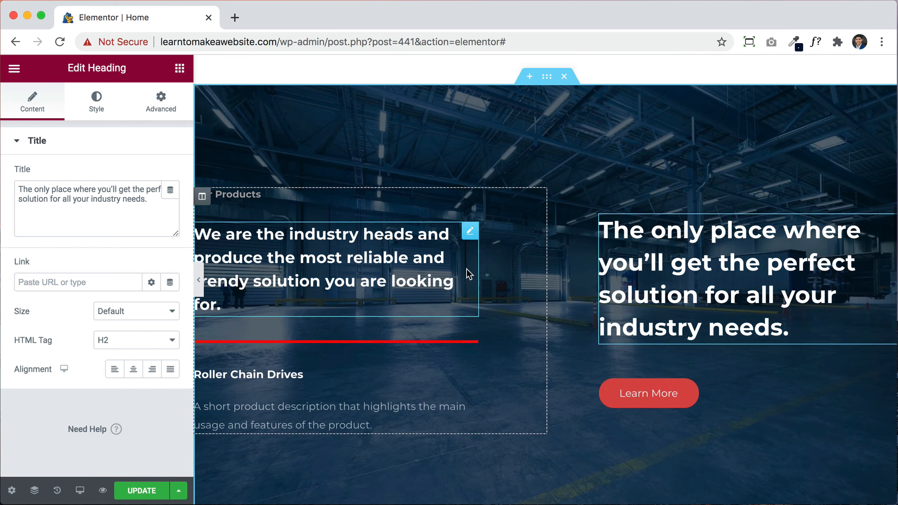
pyautogui.scroll(1, 548, 398)
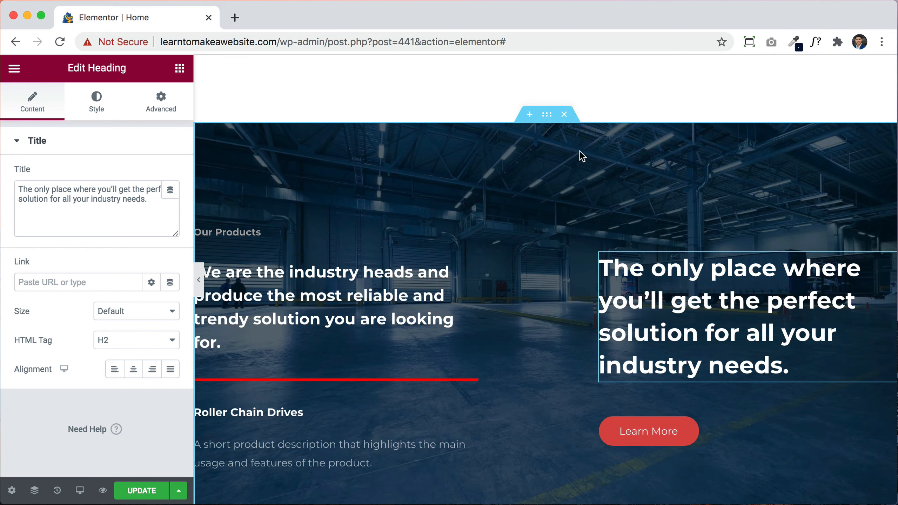
pyautogui.click(564, 115)
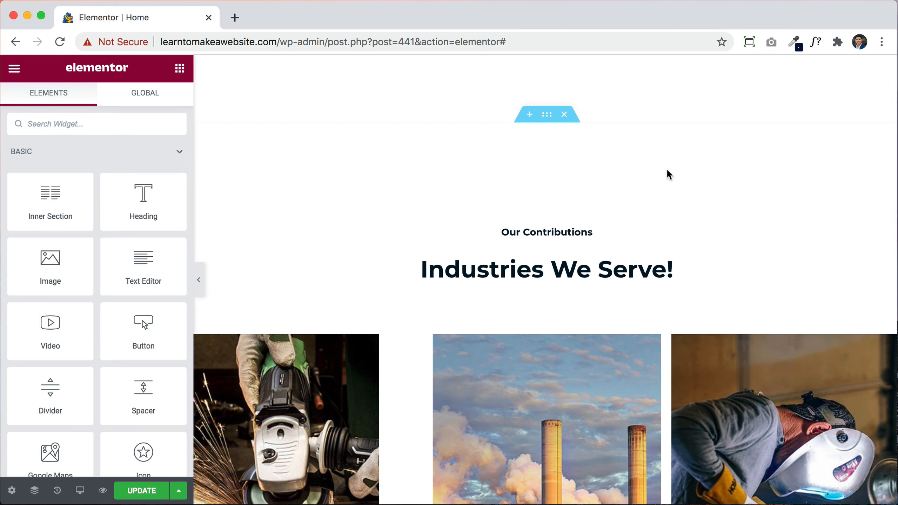
# Step: Delete the Automotive Industry column so Aerospace And Defense and Oil And Gas widen
pyautogui.scroll(-6, 662, 182)
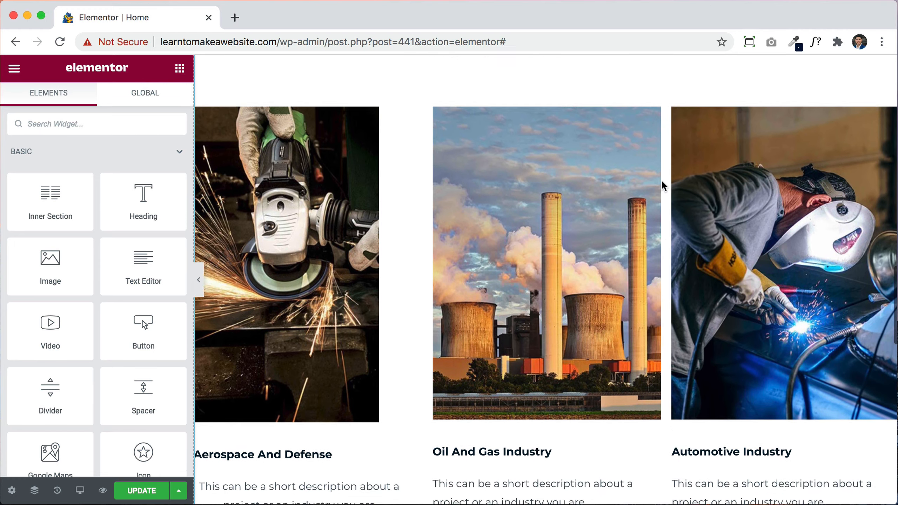
pyautogui.scroll(1, 661, 180)
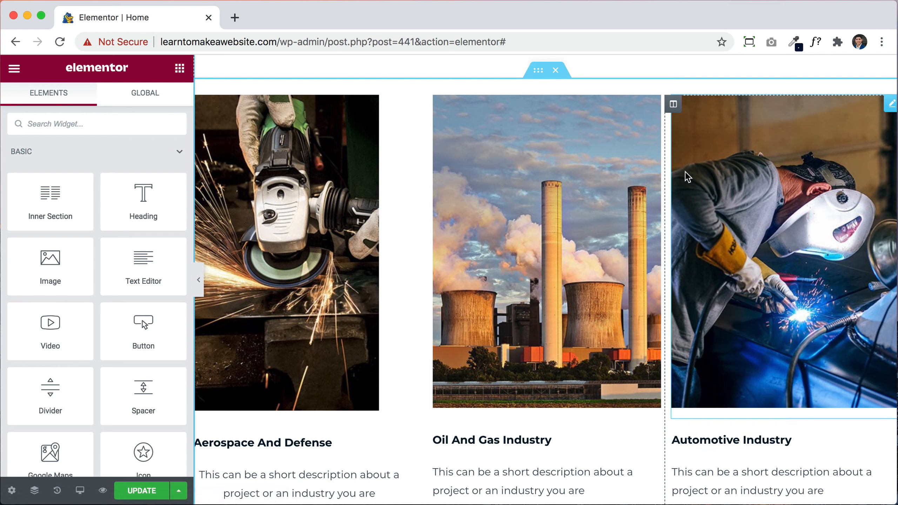
pyautogui.rightClick(674, 108)
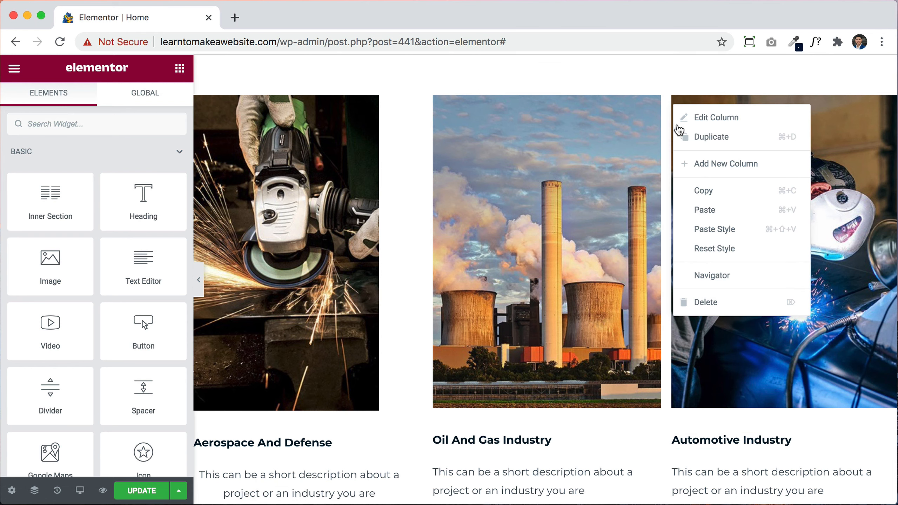
pyautogui.click(706, 302)
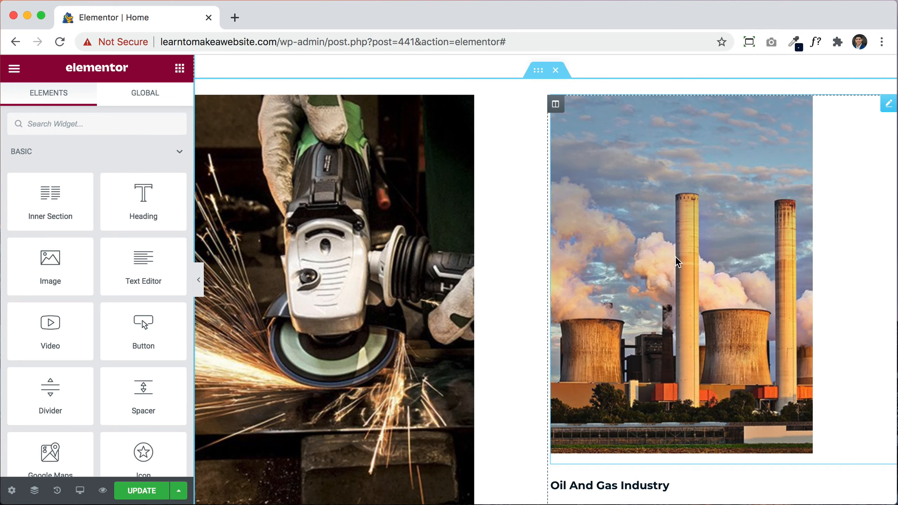
pyautogui.scroll(-7, 745, 364)
pyautogui.scroll(7, 717, 201)
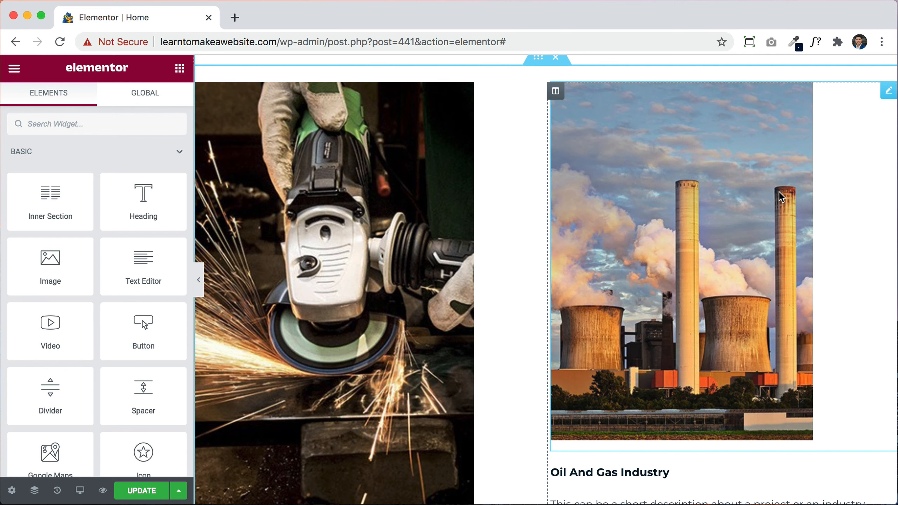
# Step: Duplicate the Oil And Gas Industry column twice
pyautogui.rightClick(558, 97)
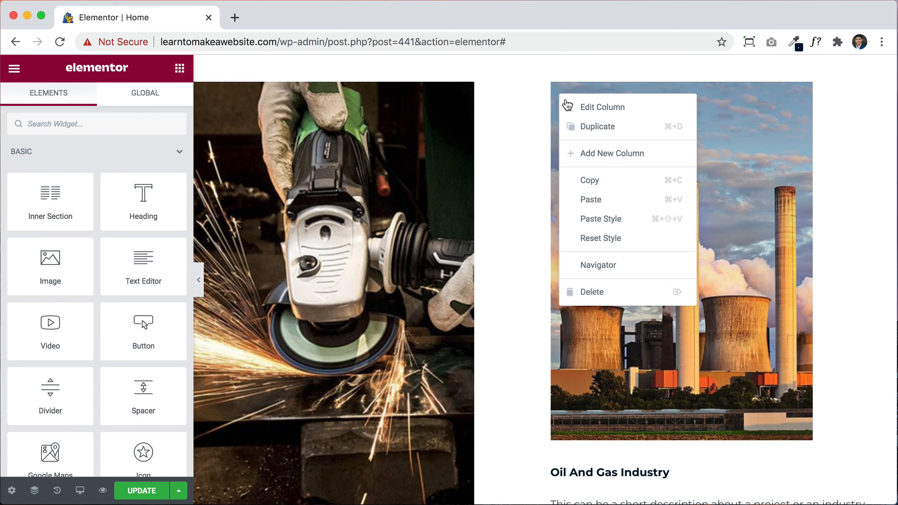
pyautogui.click(582, 127)
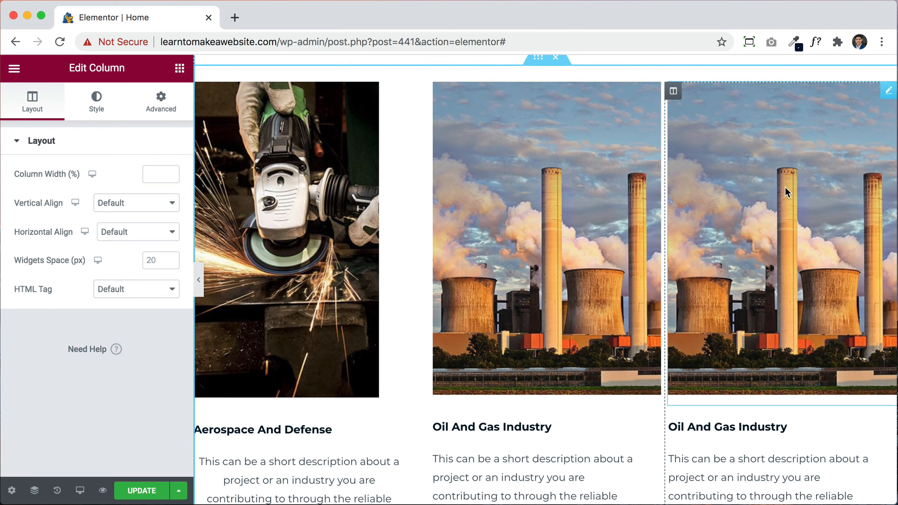
pyautogui.rightClick(674, 92)
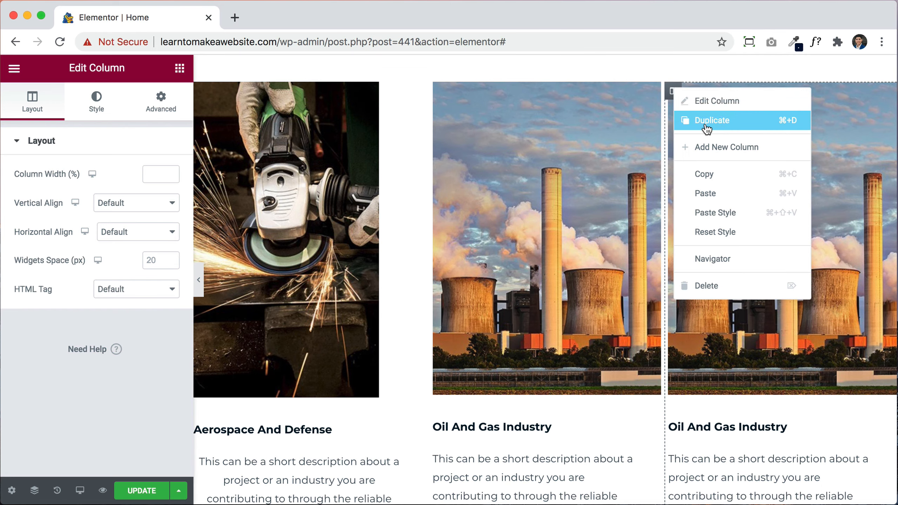
pyautogui.click(702, 120)
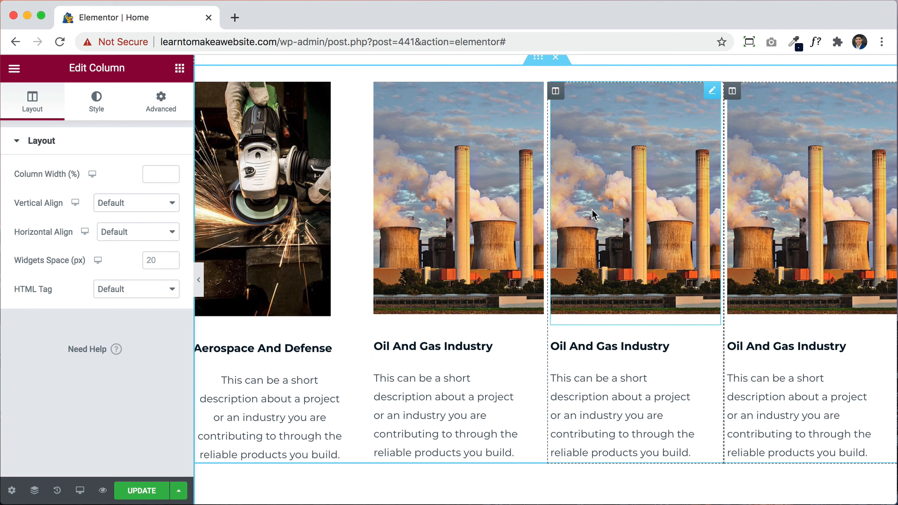
# Step: Select the third column's image, Oil And Gas Industry heading and description for editing
pyautogui.click(685, 214)
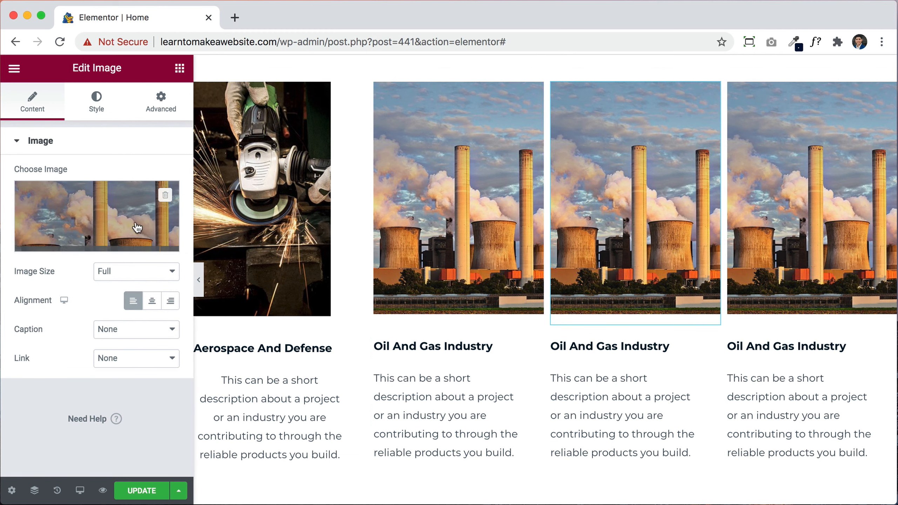
pyautogui.click(559, 343)
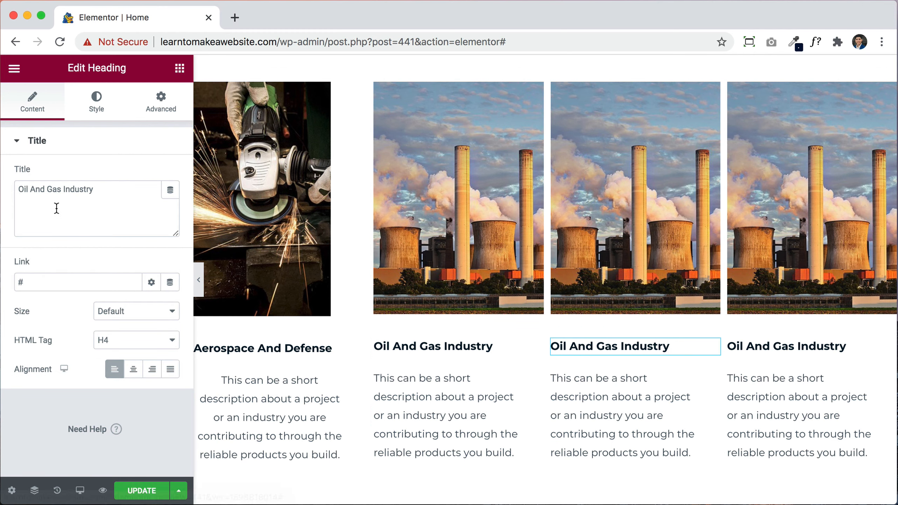
pyautogui.click(618, 392)
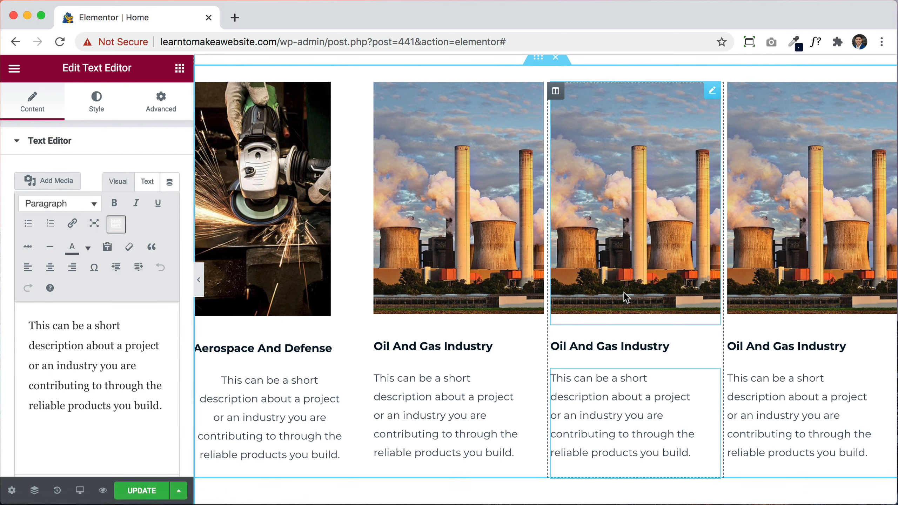
pyautogui.scroll(15, 623, 292)
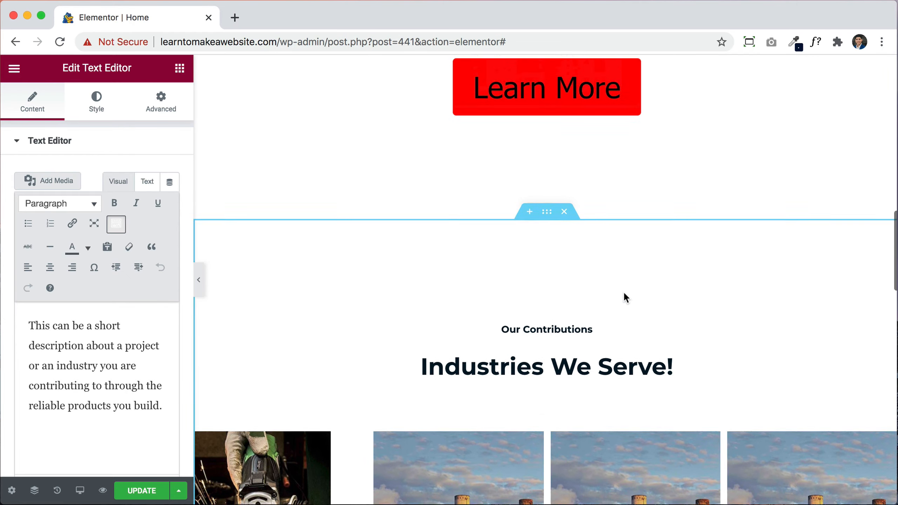
pyautogui.scroll(10, 623, 292)
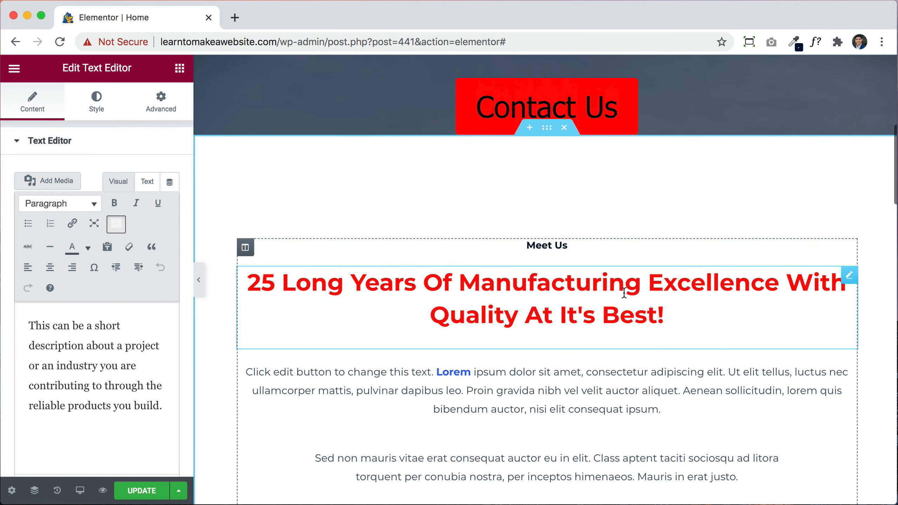
pyautogui.scroll(6, 623, 292)
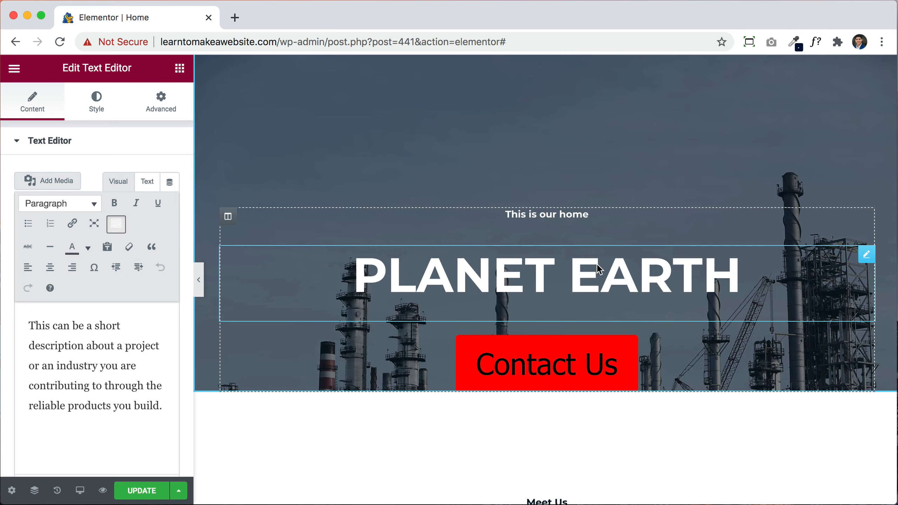
pyautogui.scroll(-3, 596, 263)
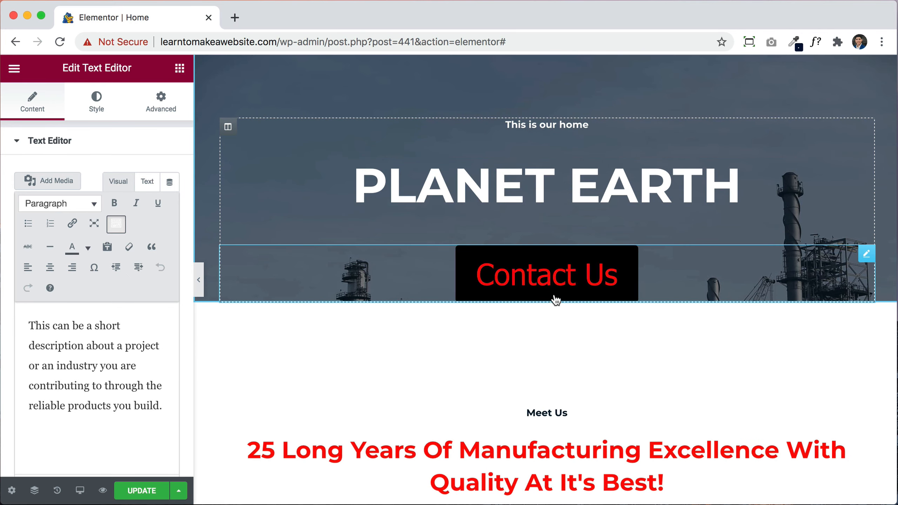
pyautogui.rightClick(603, 195)
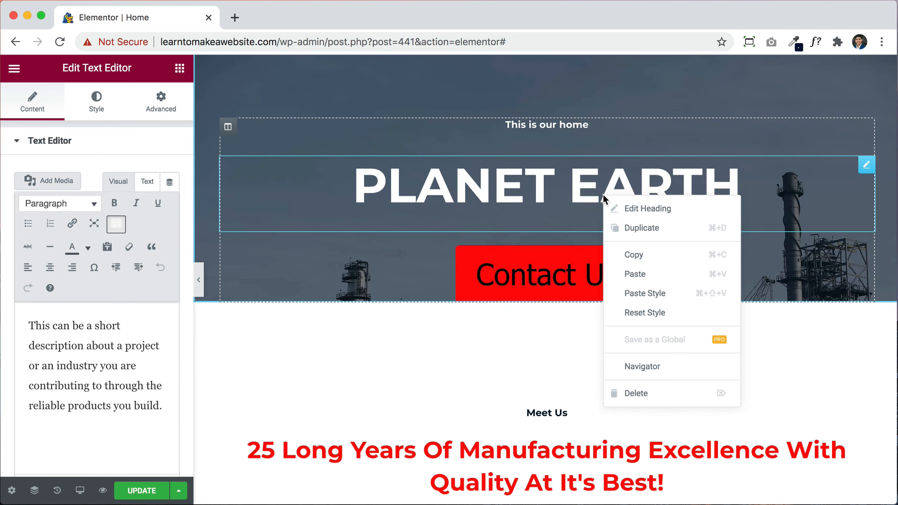
pyautogui.click(637, 231)
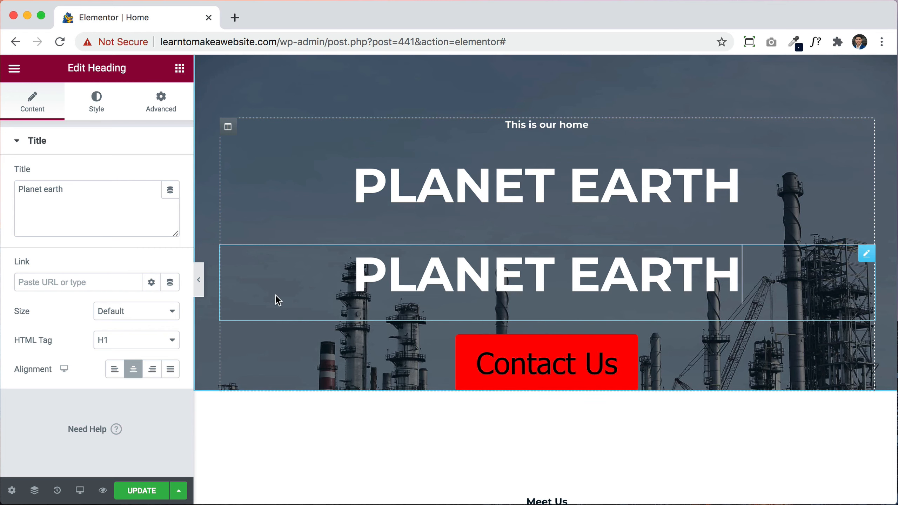
pyautogui.rightClick(374, 263)
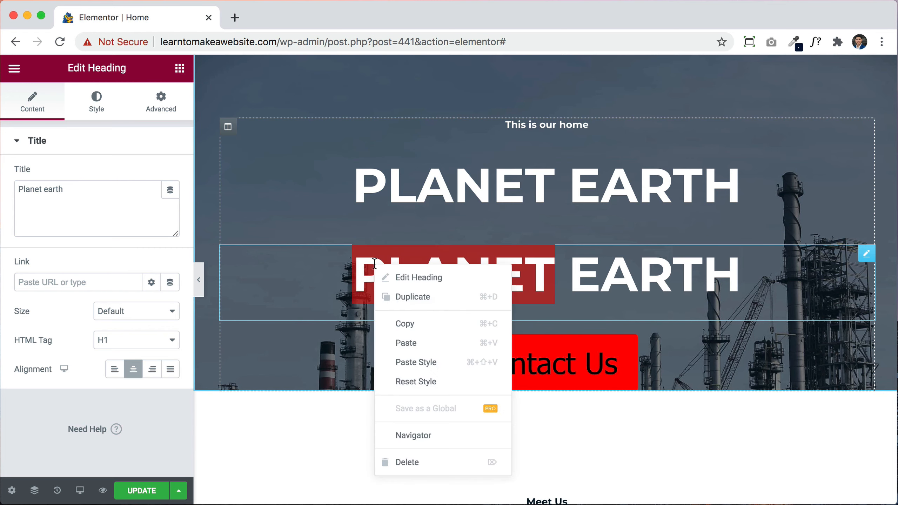
pyautogui.click(410, 461)
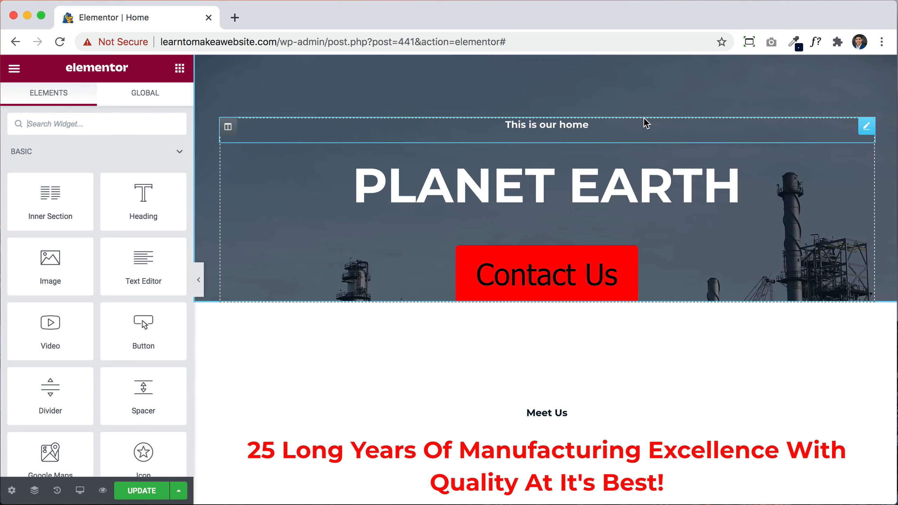
# Step: Review the edited page, then open Elementor's History panel of past actions
pyautogui.scroll(-7, 733, 419)
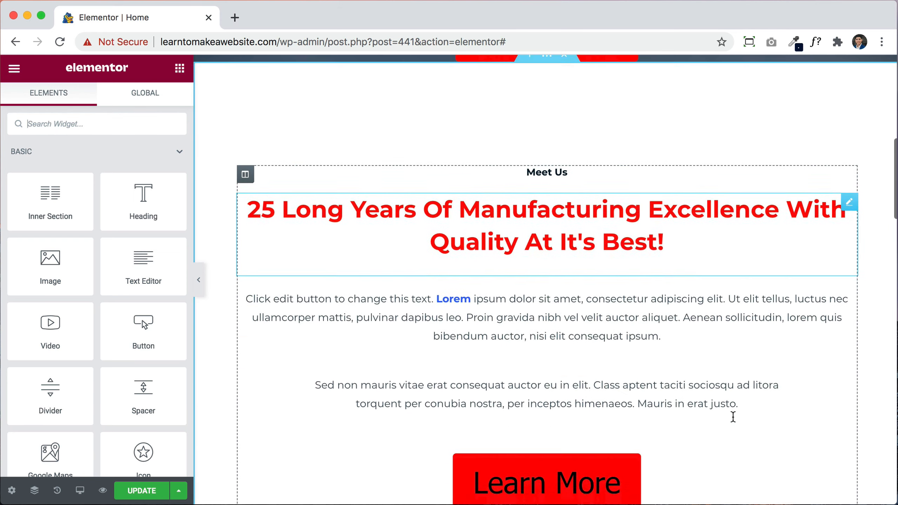
pyautogui.scroll(-4, 732, 416)
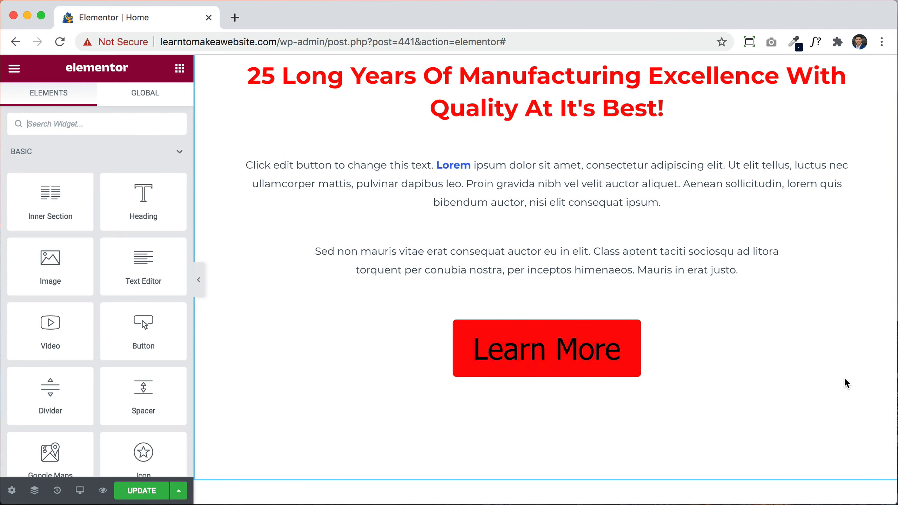
pyautogui.scroll(-15, 845, 380)
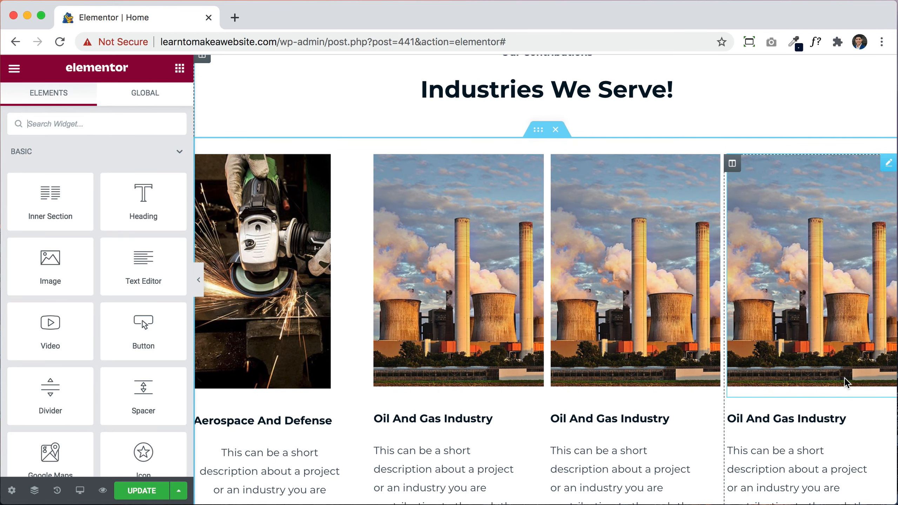
pyautogui.scroll(12, 845, 378)
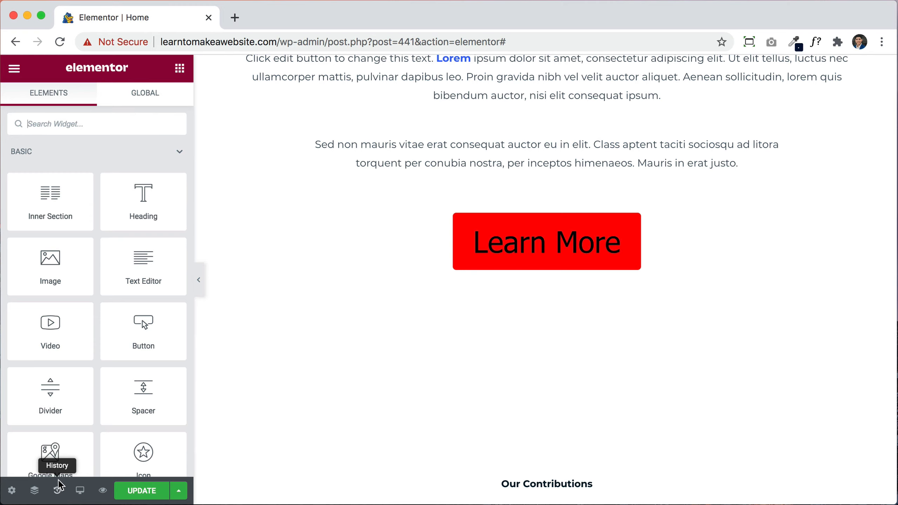
pyautogui.click(57, 491)
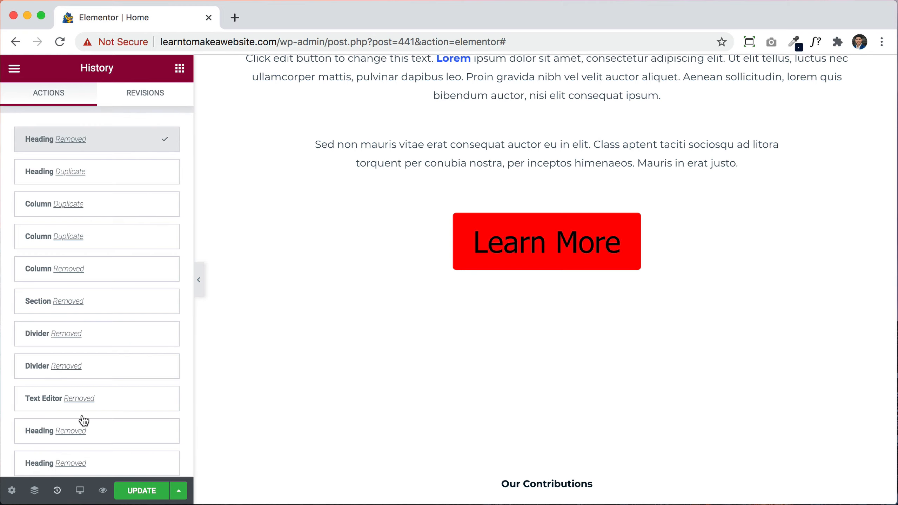
pyautogui.click(122, 179)
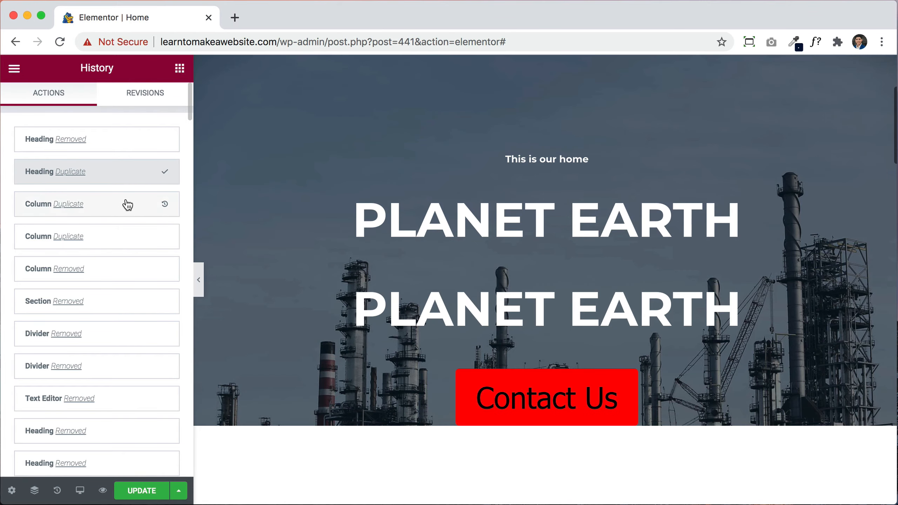
pyautogui.click(127, 205)
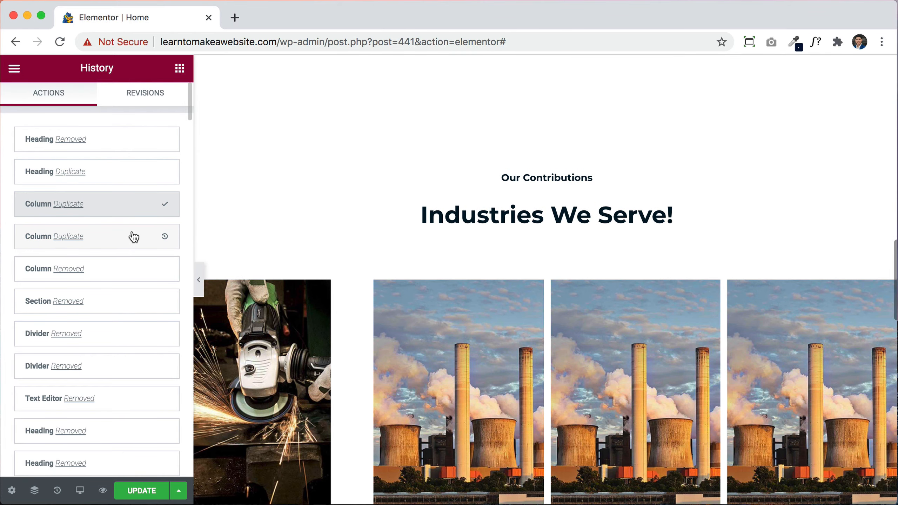
pyautogui.click(134, 237)
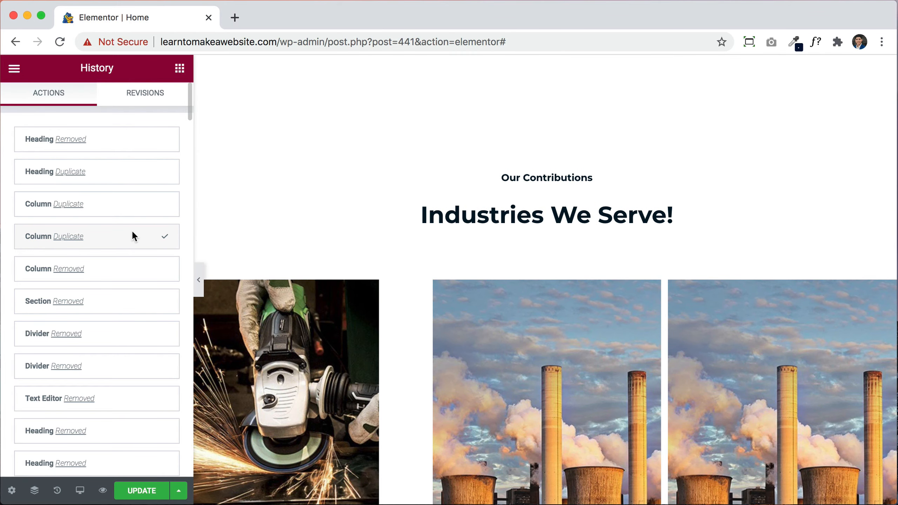
pyautogui.click(136, 267)
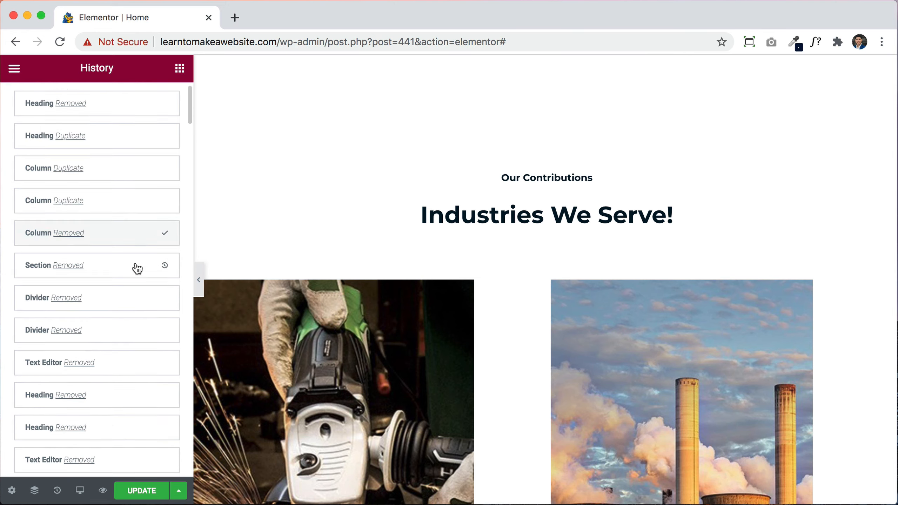
pyautogui.scroll(-15, 136, 268)
pyautogui.scroll(-15, 138, 268)
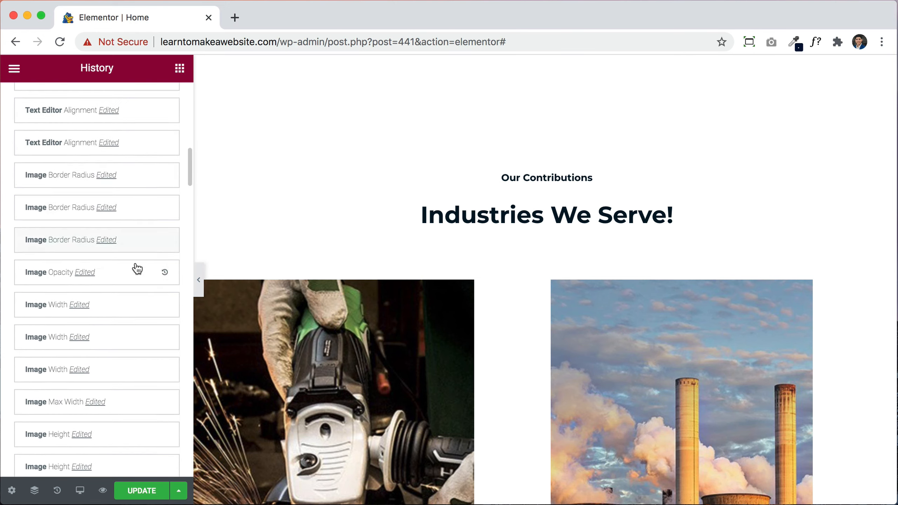
pyautogui.scroll(-15, 137, 268)
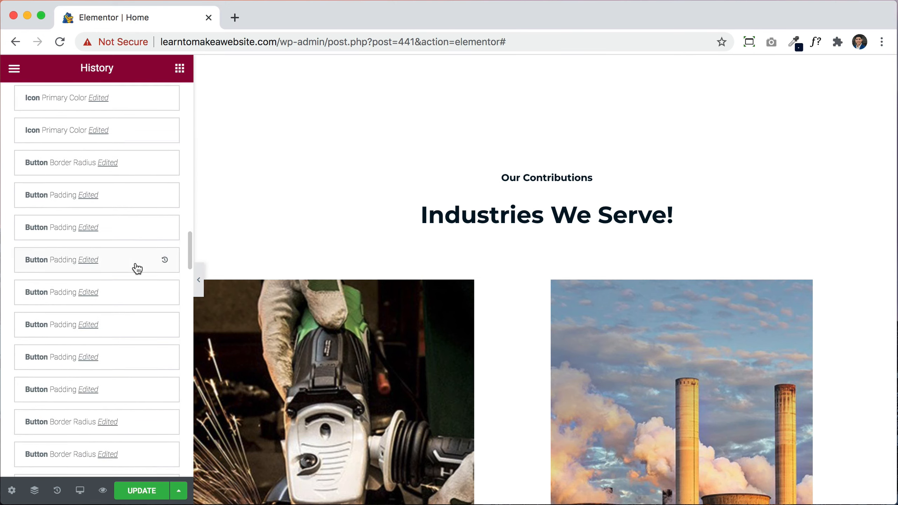
pyautogui.scroll(-15, 137, 269)
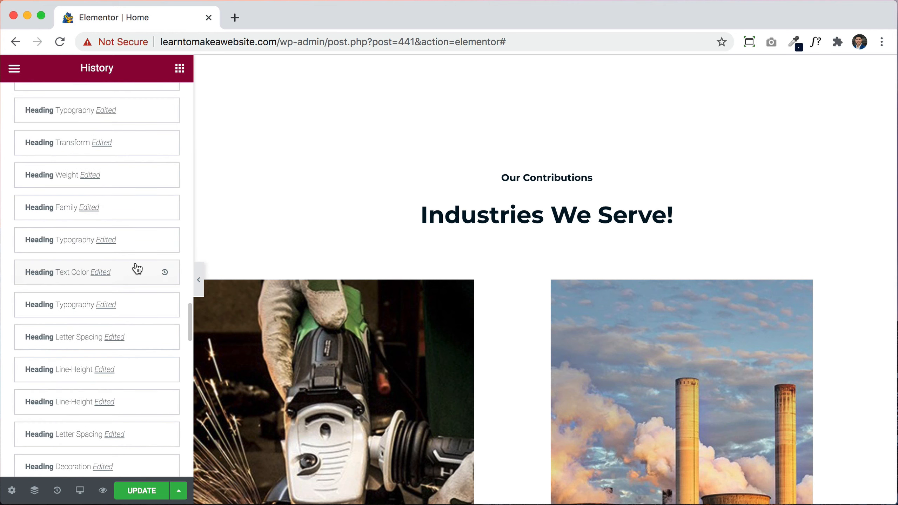
pyautogui.scroll(-10, 137, 269)
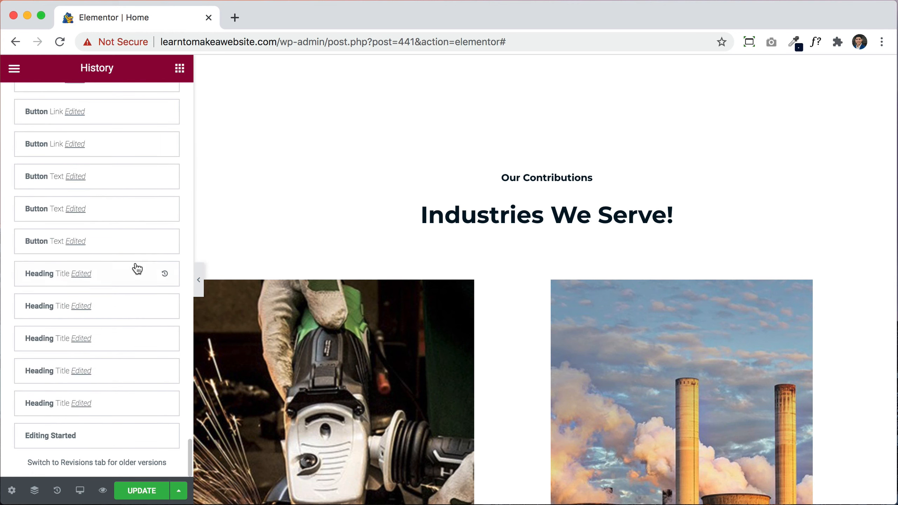
# Step: Revert the page to the Editing Started history state and save it with UPDATE
pyautogui.click(81, 438)
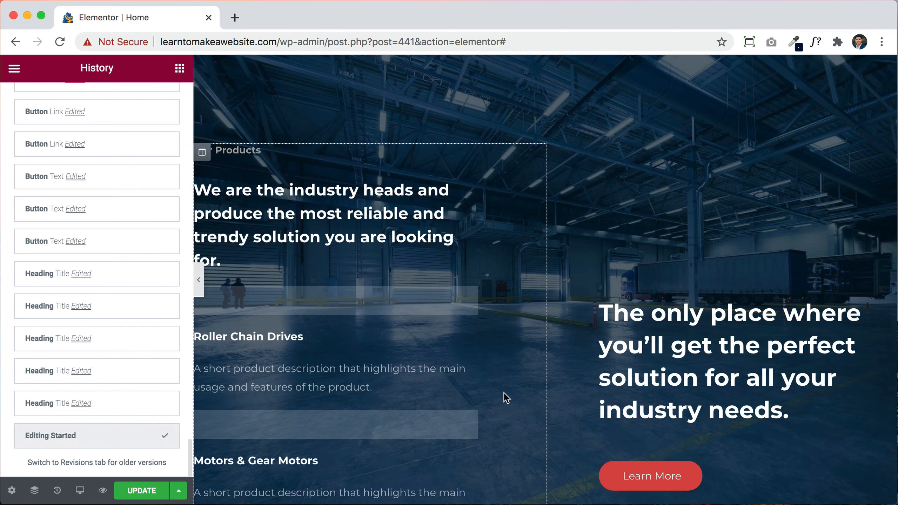
pyautogui.scroll(5, 587, 368)
pyautogui.scroll(15, 584, 363)
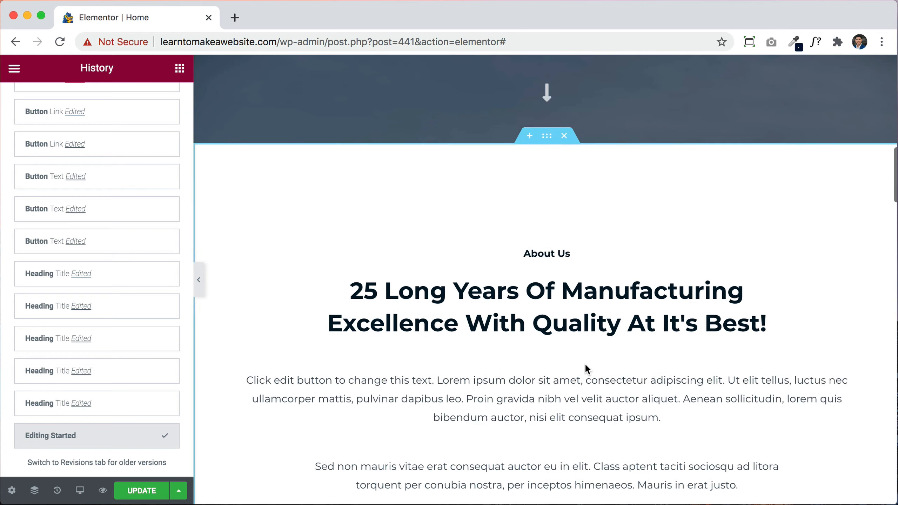
pyautogui.scroll(1, 585, 364)
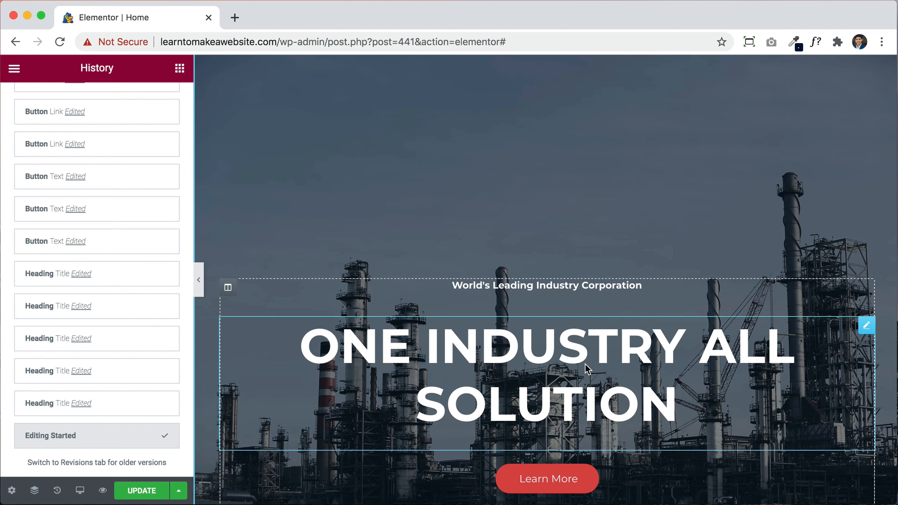
pyautogui.click(140, 495)
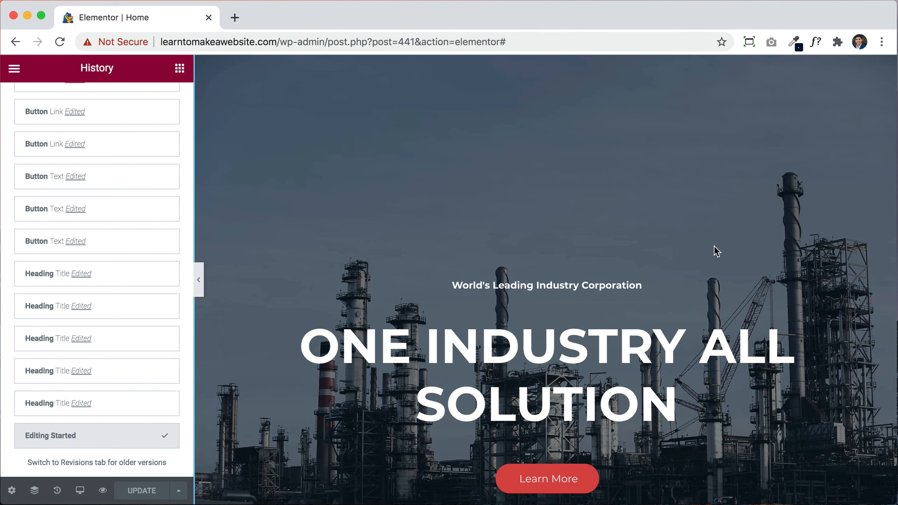
# Step: Open the settings of the hero's down-arrow icon widget
pyautogui.scroll(-3, 714, 245)
pyautogui.scroll(5, 714, 246)
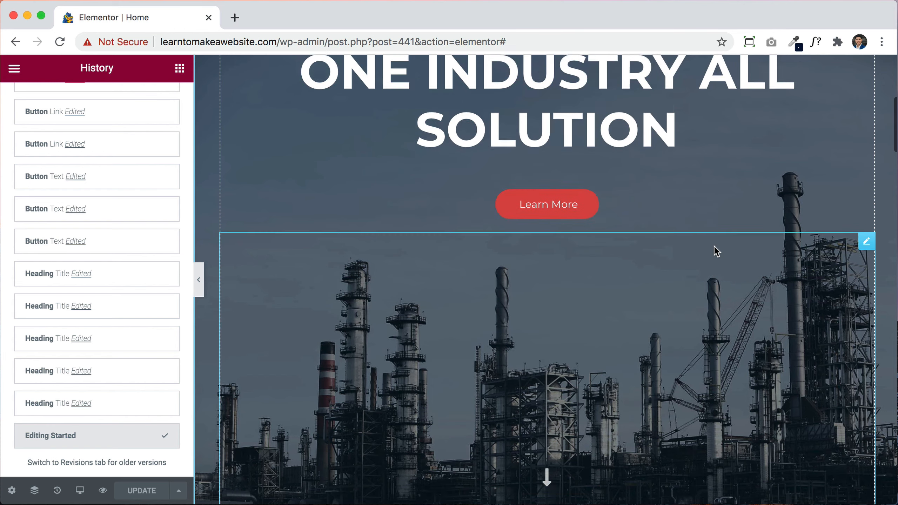
pyautogui.scroll(2, 714, 245)
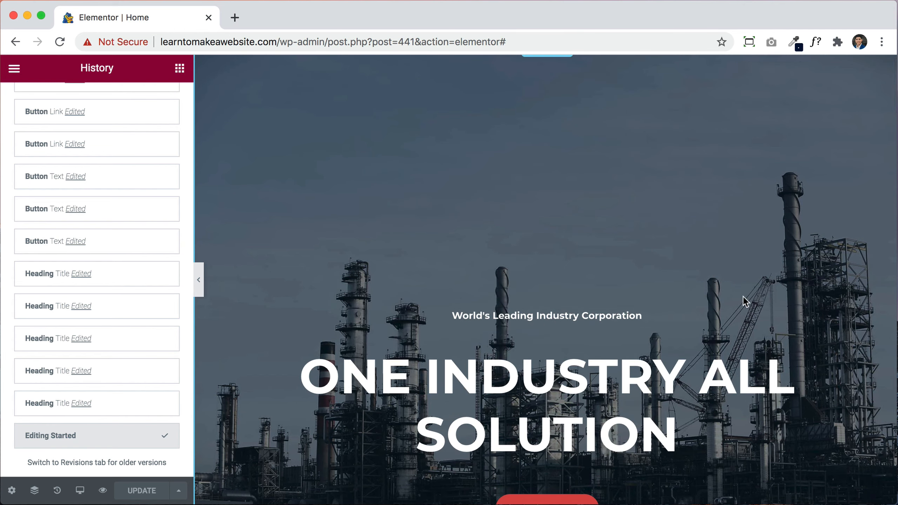
pyautogui.scroll(-2, 743, 296)
pyautogui.scroll(-5, 742, 296)
pyautogui.scroll(6, 743, 296)
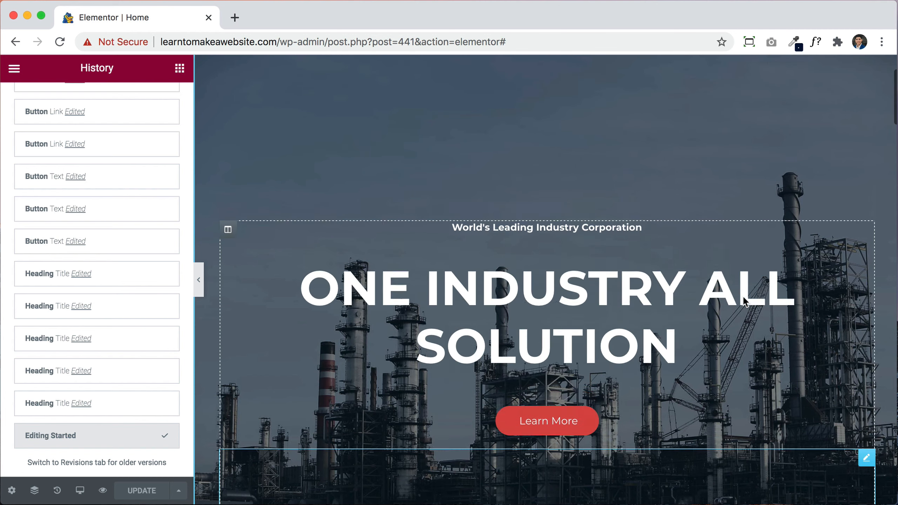
pyautogui.scroll(-9, 742, 296)
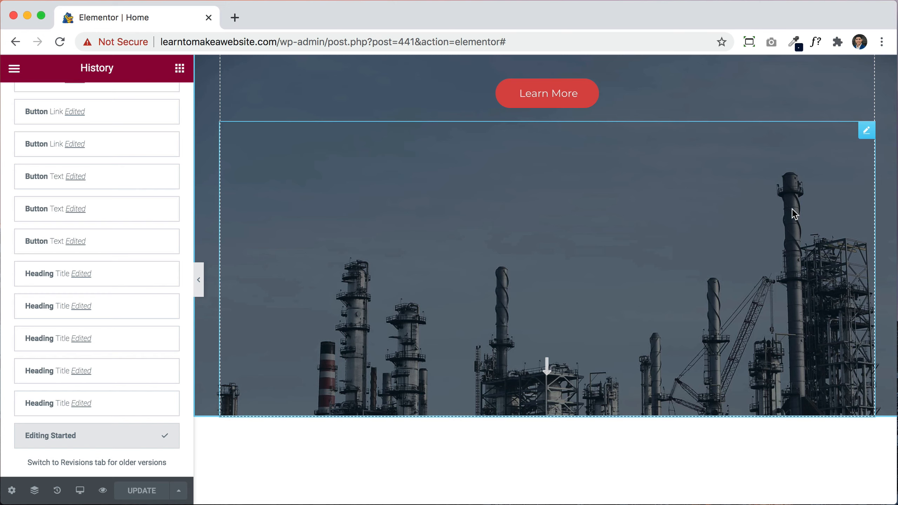
pyautogui.click(866, 132)
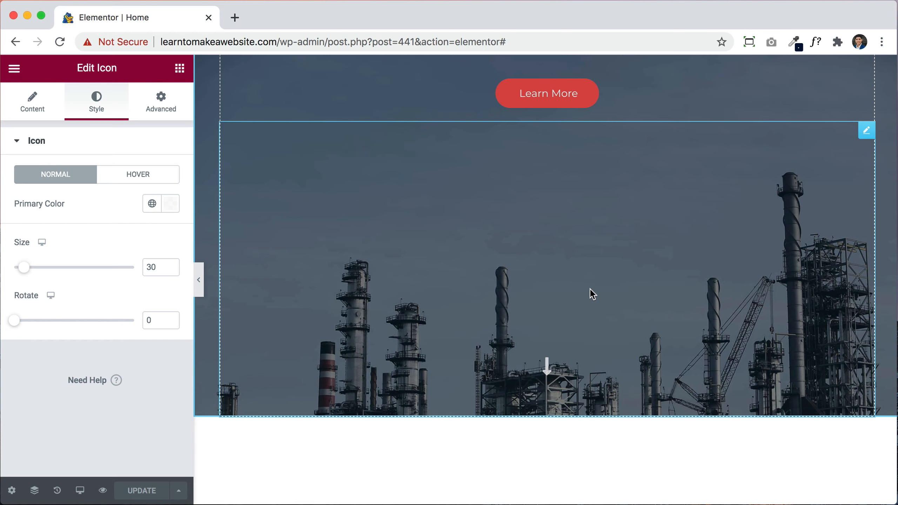
# Step: In the icon's Advanced settings, select the 340 top padding value for replacement
pyautogui.click(49, 112)
pyautogui.click(90, 108)
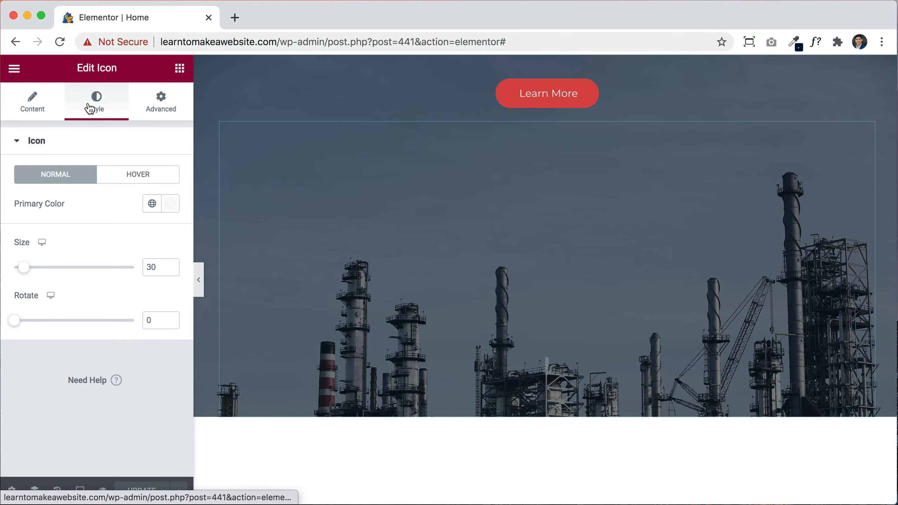
pyautogui.click(159, 109)
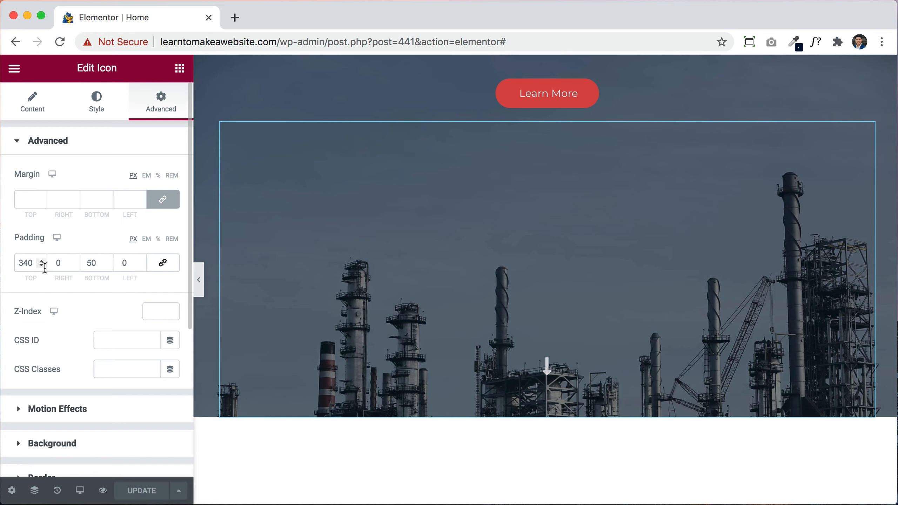
pyautogui.moveTo(41, 265); pyautogui.dragTo(40, 265)
pyautogui.doubleClick(25, 263)
# Step: Set the down-arrow icon's top padding to 100, shortening the hero
pyautogui.write('100')
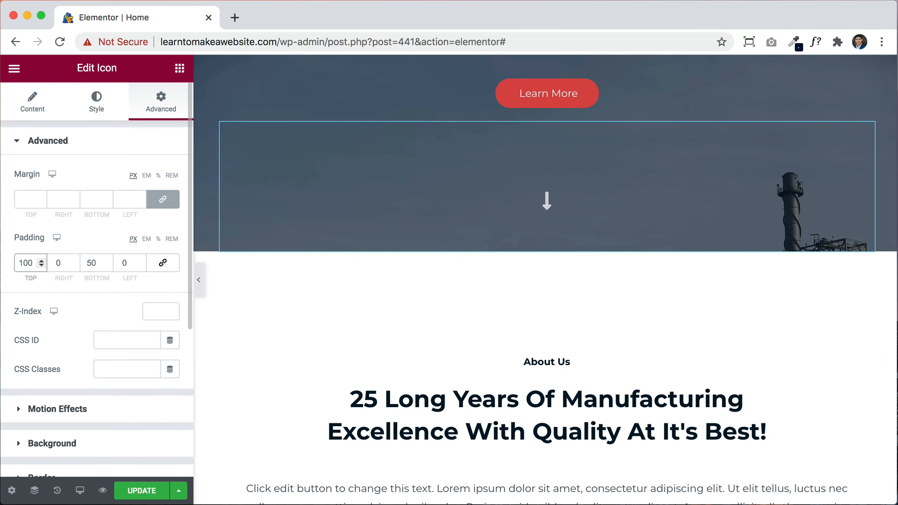
pyautogui.scroll(10, 700, 235)
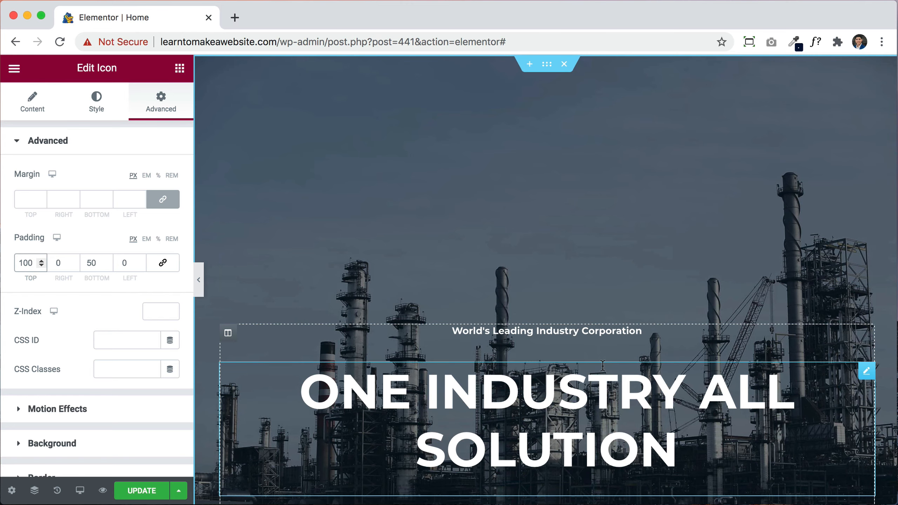
pyautogui.scroll(-8, 603, 365)
pyautogui.scroll(8, 604, 365)
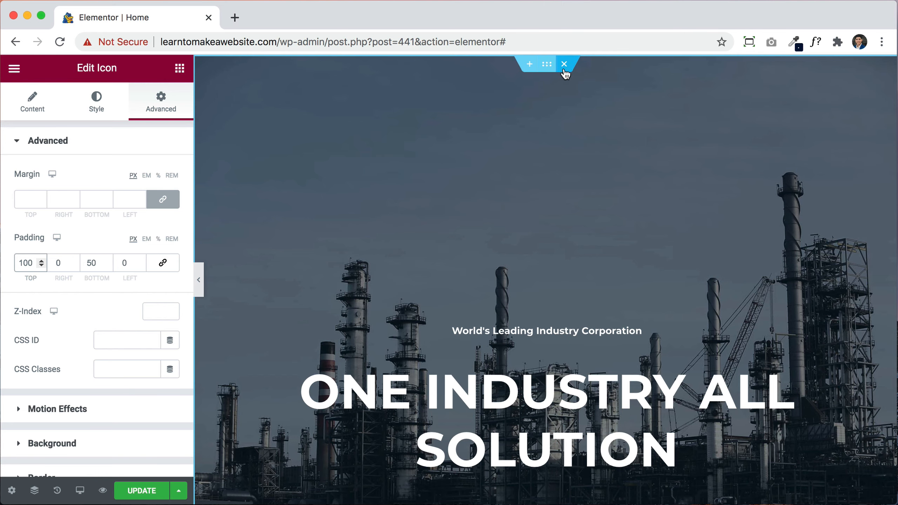
# Step: Open the hero section's own settings, showing boxed 950 content width
pyautogui.scroll(-10, 576, 281)
pyautogui.scroll(-5, 575, 277)
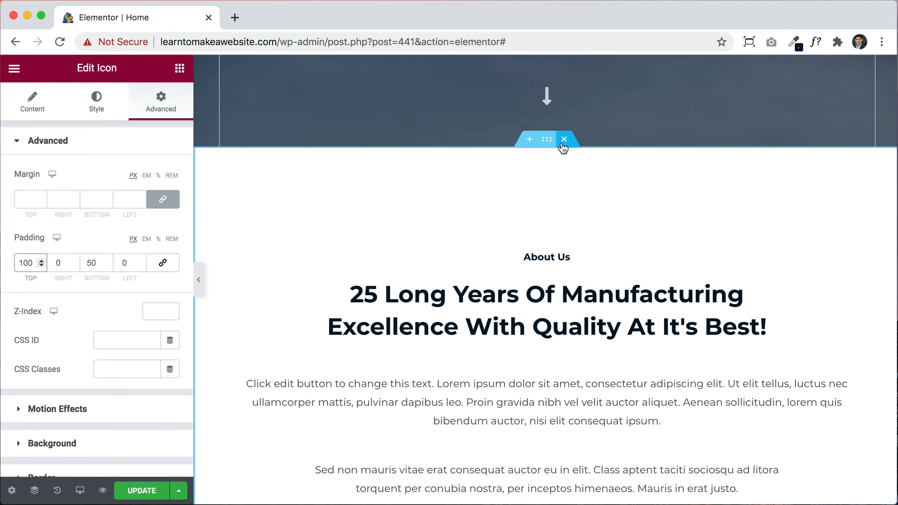
pyautogui.scroll(-9, 575, 311)
pyautogui.scroll(-6, 575, 312)
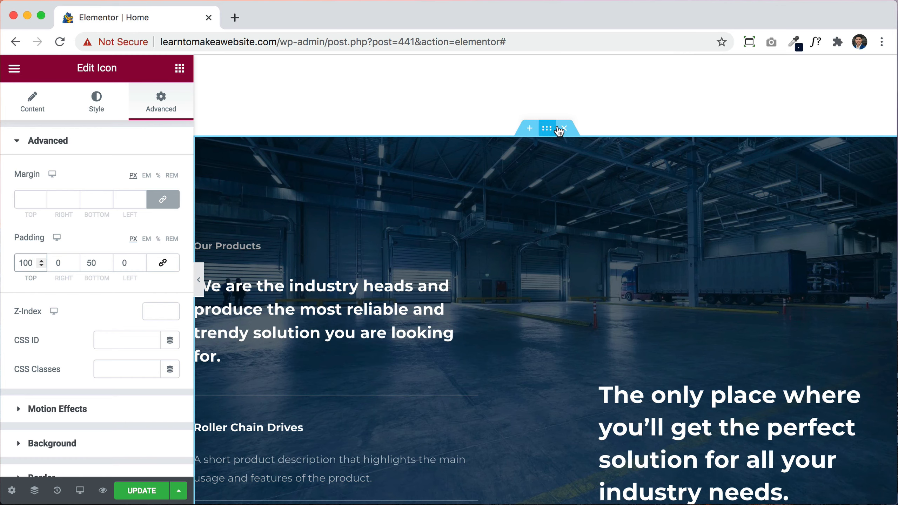
pyautogui.scroll(7, 566, 135)
pyautogui.scroll(-7, 565, 136)
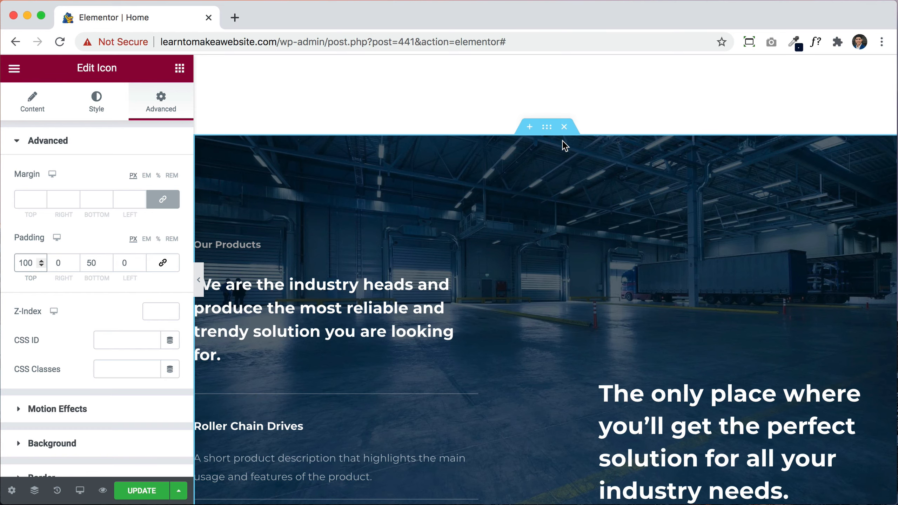
pyautogui.scroll(10, 562, 140)
pyautogui.scroll(5, 563, 140)
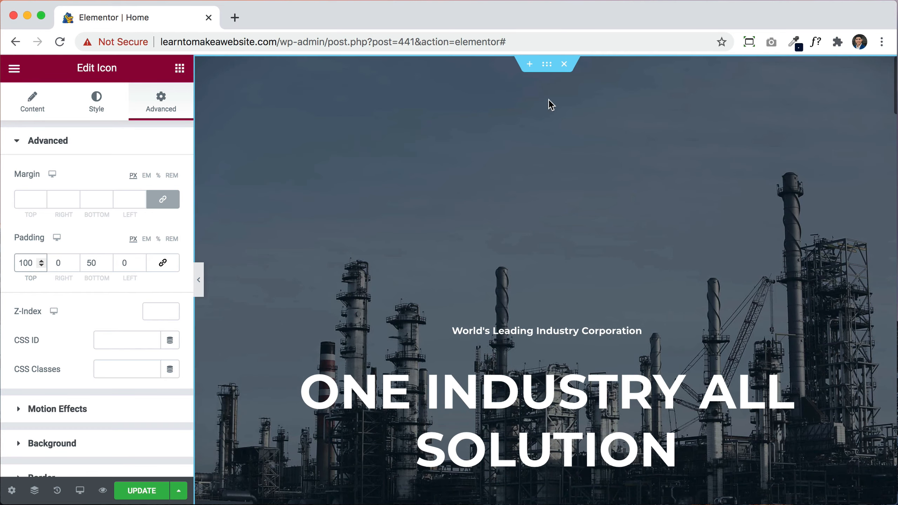
pyautogui.click(547, 65)
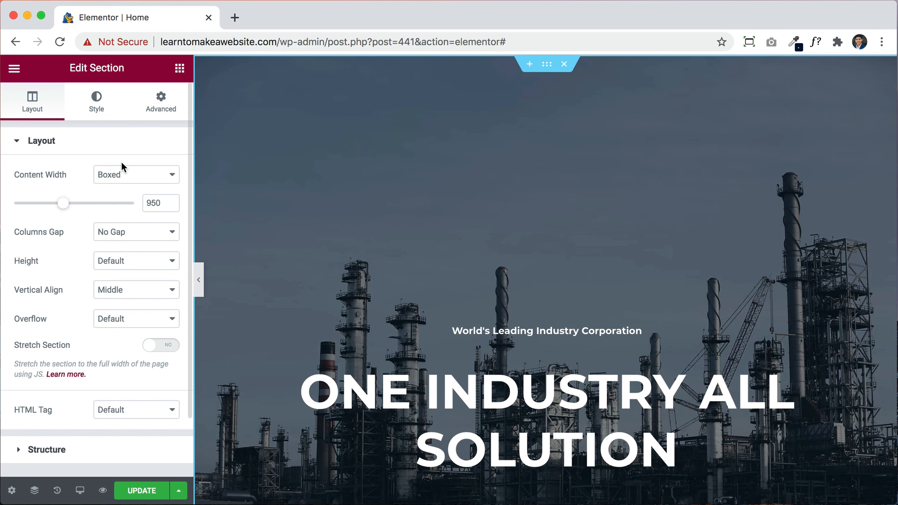
# Step: Drag the hero's content width down and up to 1474, then clear it to default
pyautogui.moveTo(64, 204); pyautogui.dragTo(12, 205)
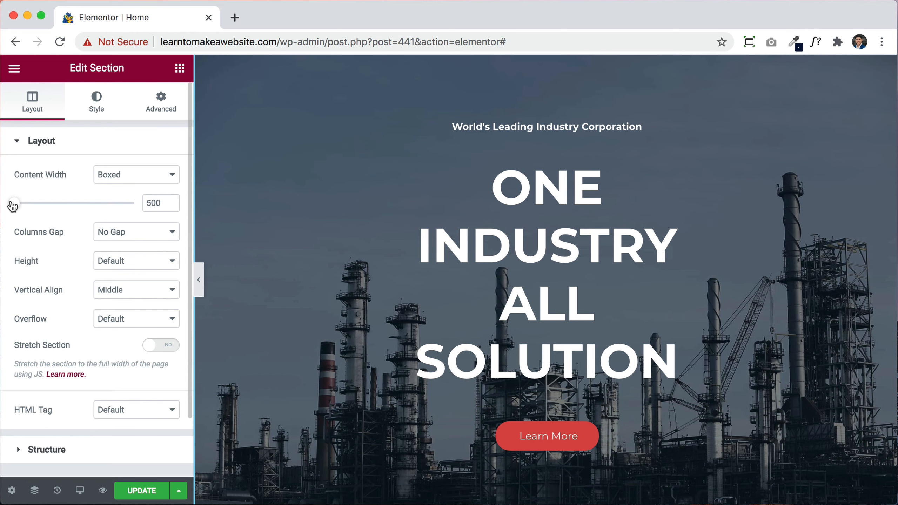
pyautogui.moveTo(13, 205); pyautogui.dragTo(119, 208)
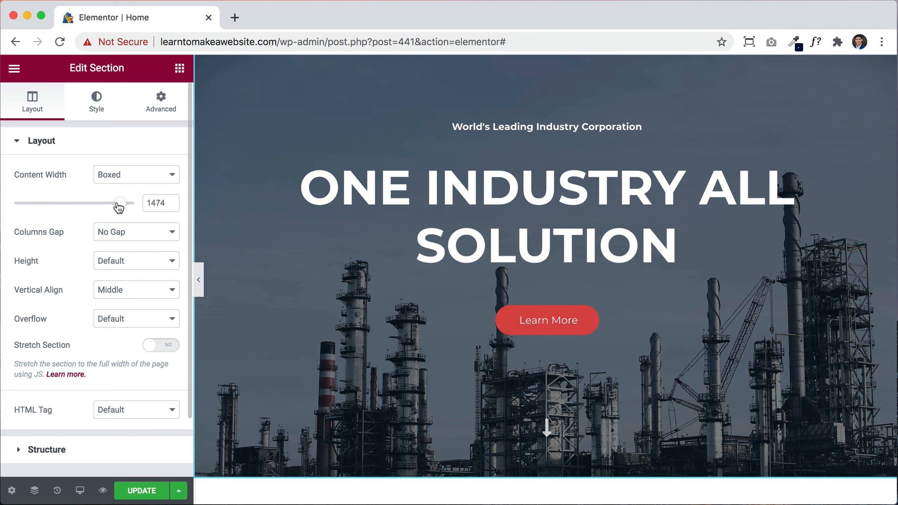
pyautogui.click(150, 201)
pyautogui.doubleClick(150, 200)
pyautogui.press('BackSpace')
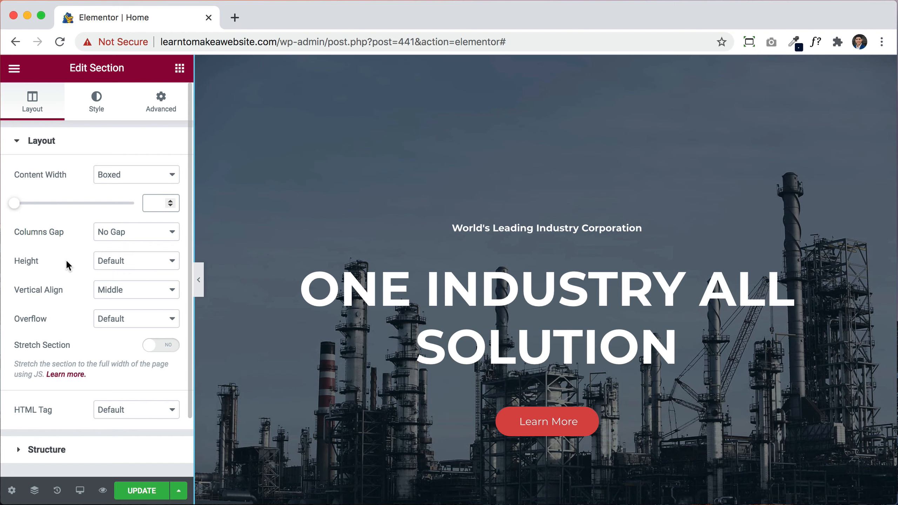
# Step: Show the hero section's Style settings down to its fixed, centered, cover-sized refinery background image
pyautogui.click(92, 107)
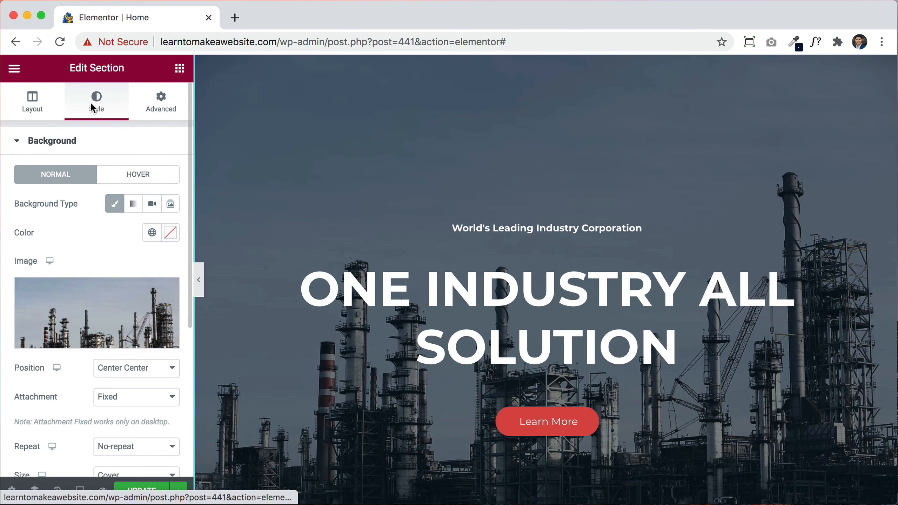
pyautogui.scroll(-1, 80, 230)
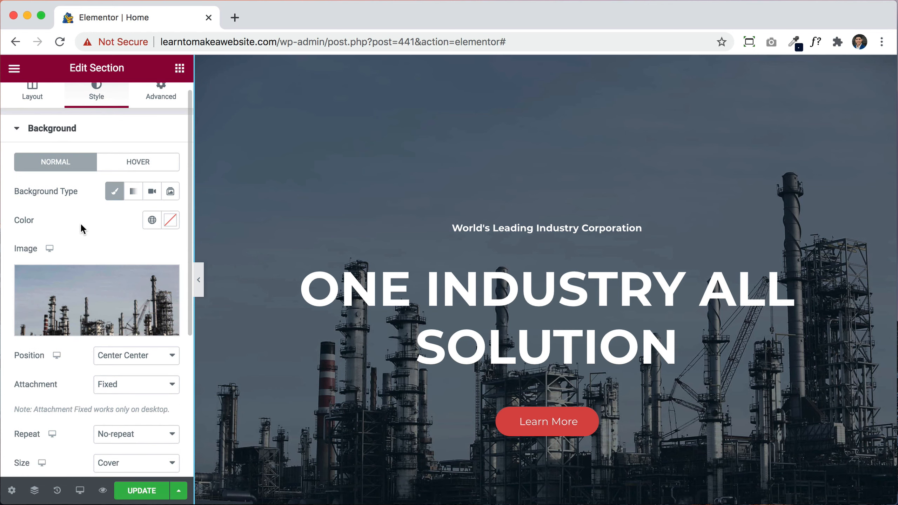
pyautogui.scroll(-2, 119, 214)
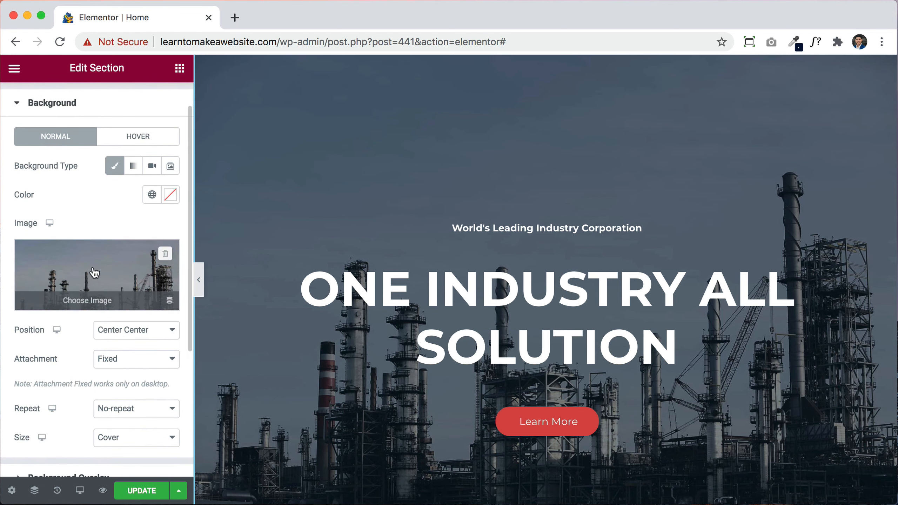
pyautogui.scroll(-5, 70, 419)
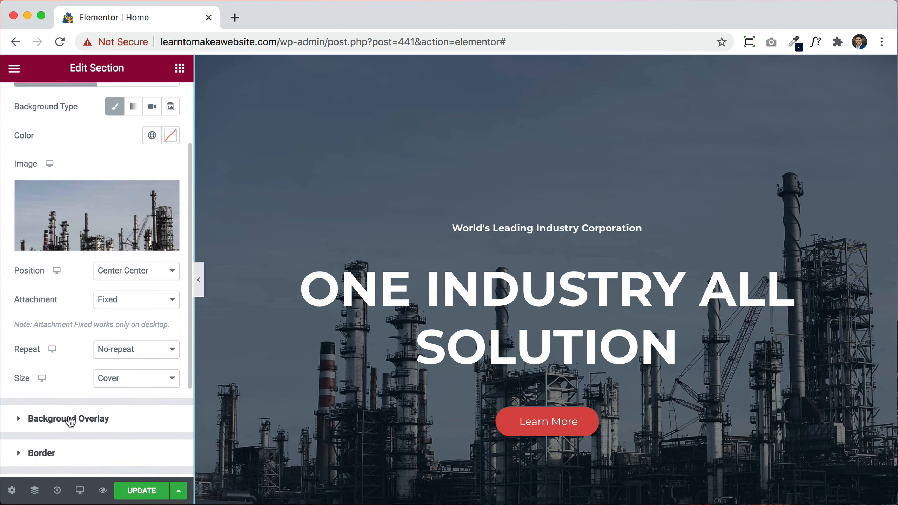
pyautogui.scroll(6, 70, 421)
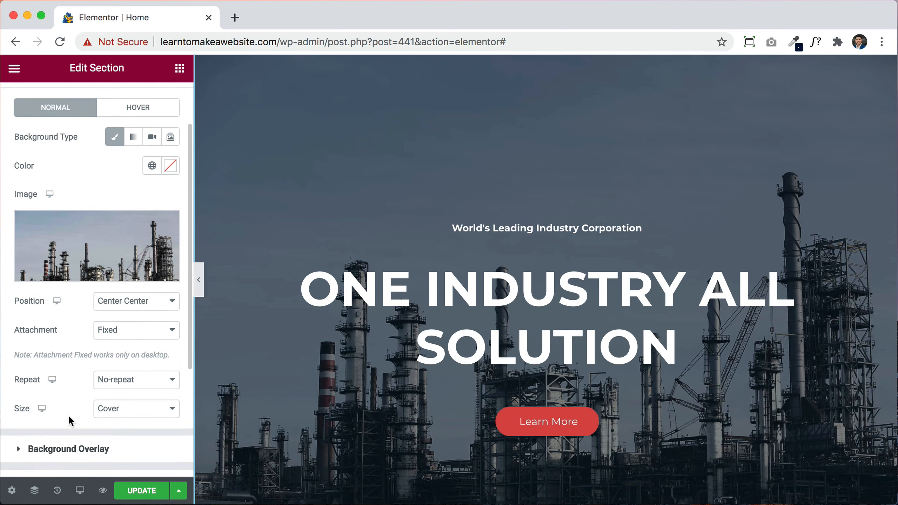
# Step: Browse the free Pixabay image library for a new background, then close it without choosing one
pyautogui.click(85, 274)
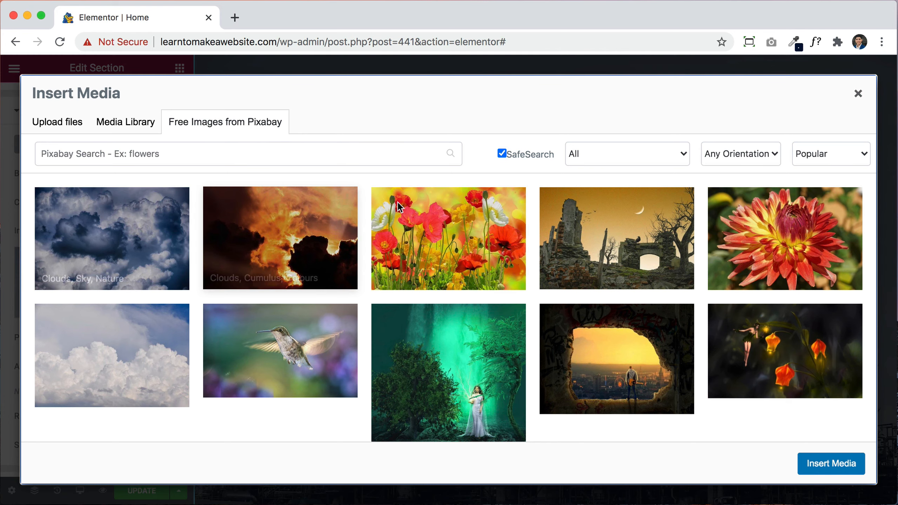
pyautogui.scroll(-5, 459, 248)
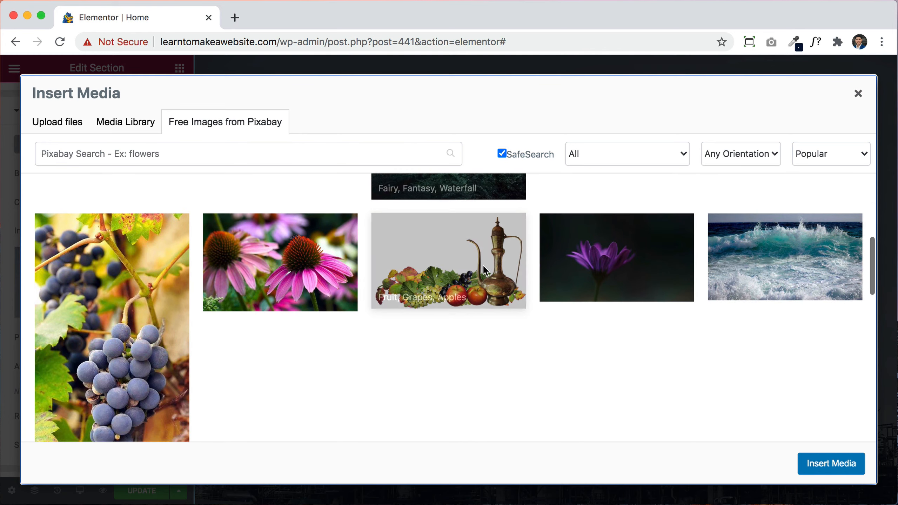
pyautogui.scroll(5, 484, 268)
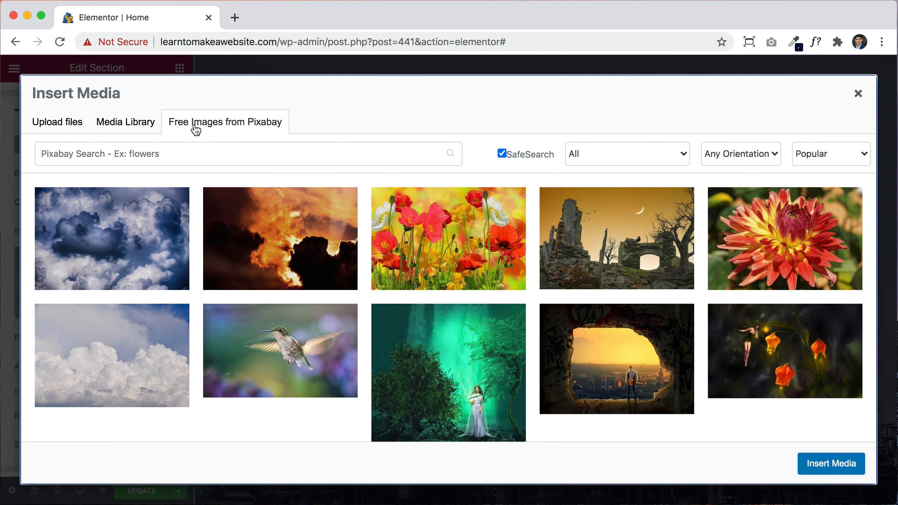
pyautogui.click(858, 98)
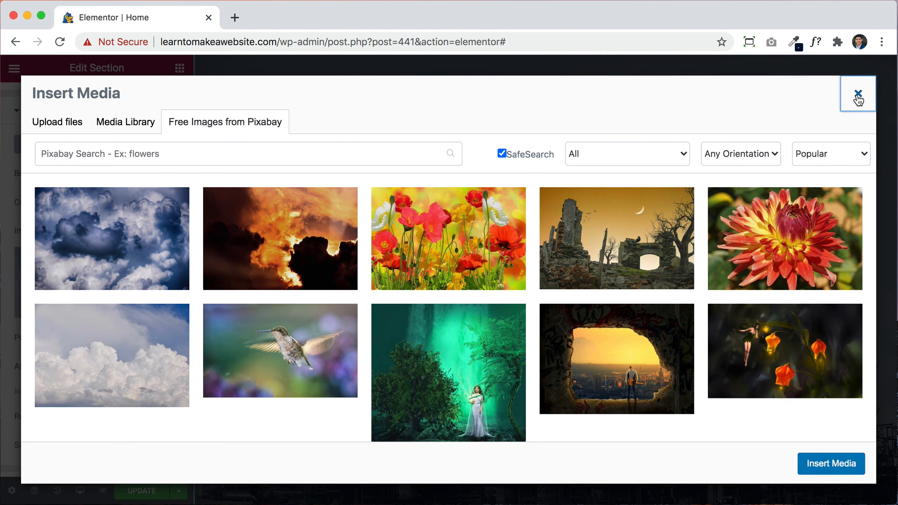
# Step: Open pixabay.com in a new browser tab and search for forest images
pyautogui.click(234, 18)
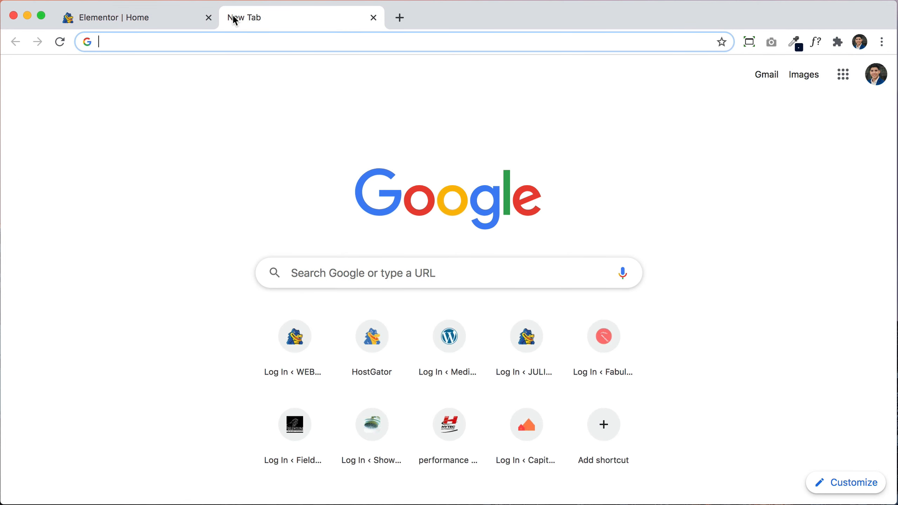
pyautogui.write('pix')
pyautogui.press('Return')
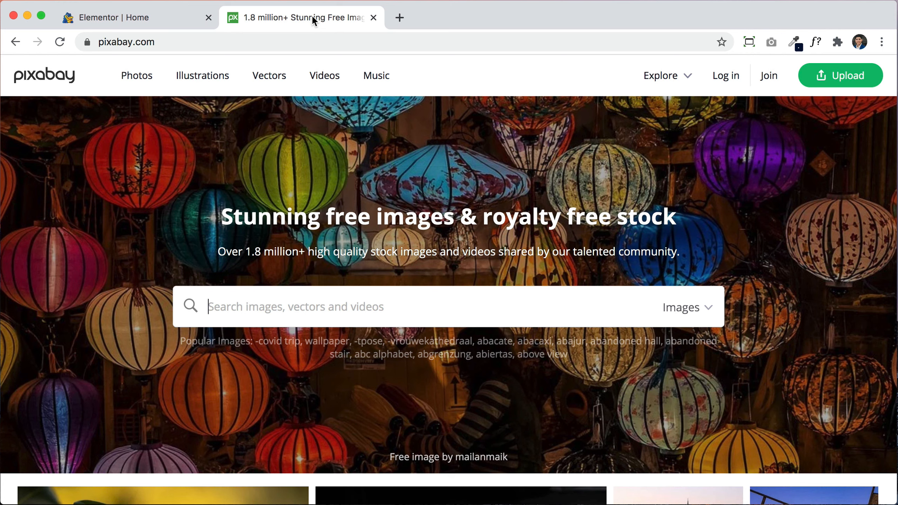
pyautogui.write('forest')
pyautogui.press('Return')
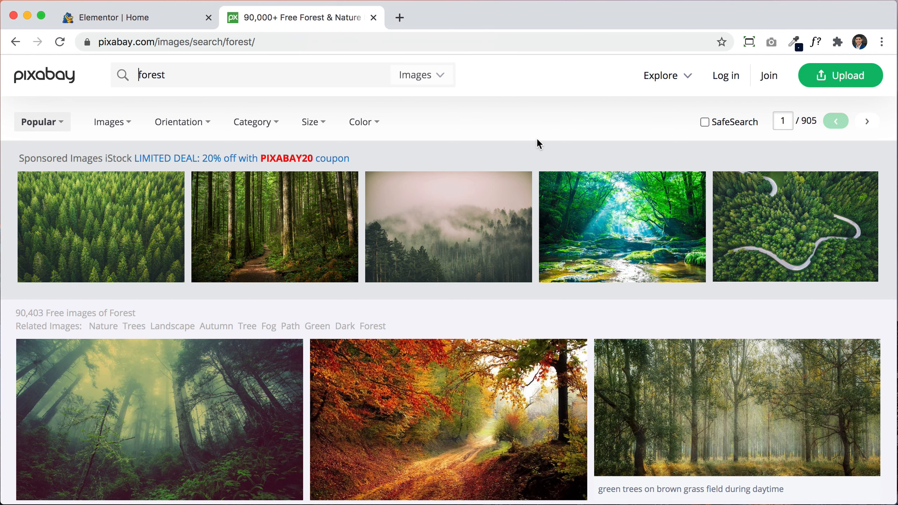
# Step: Scroll well down the forest results and open the stag-in-misty-golden-forest photo
pyautogui.scroll(-6, 663, 288)
pyautogui.scroll(-7, 663, 289)
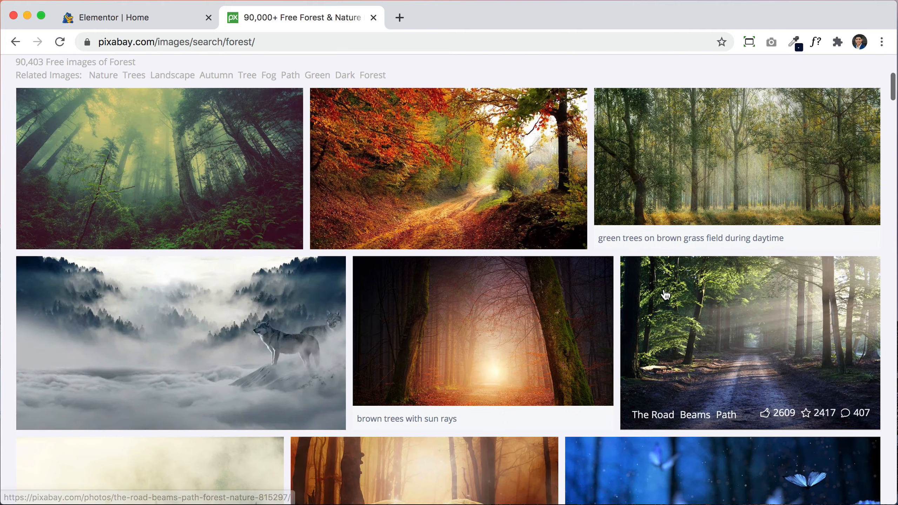
pyautogui.scroll(-7, 664, 294)
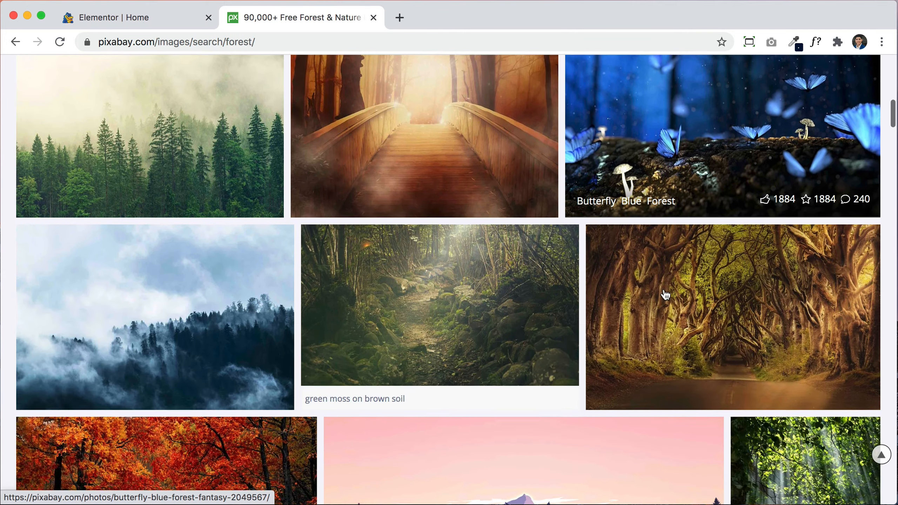
pyautogui.scroll(-2, 664, 293)
pyautogui.scroll(-6, 664, 290)
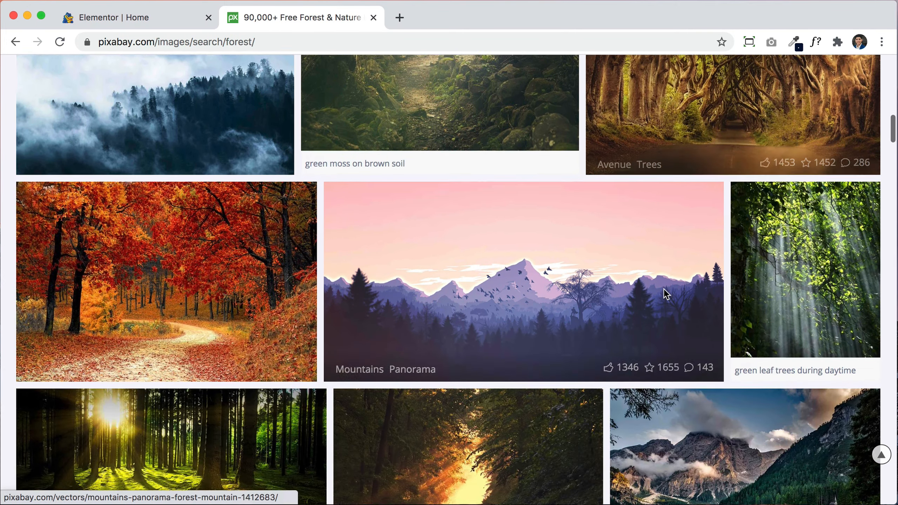
pyautogui.scroll(-4, 664, 289)
pyautogui.scroll(-8, 664, 293)
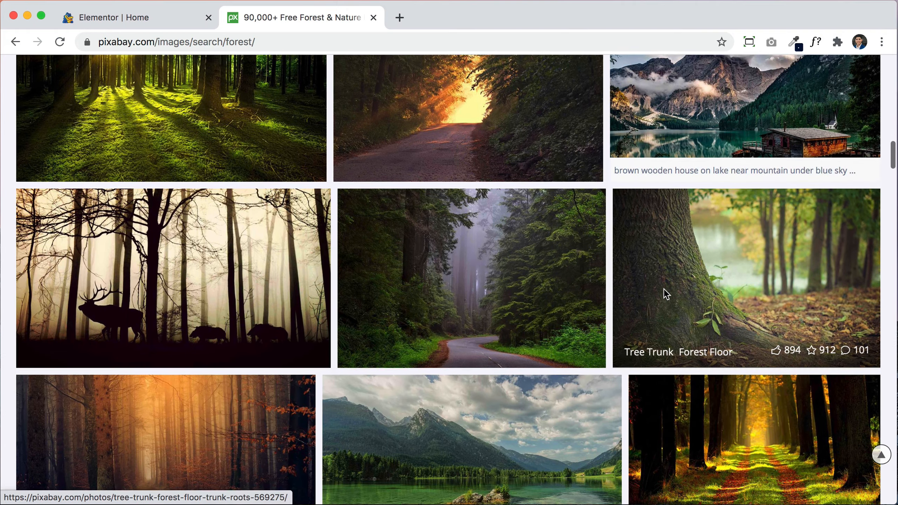
pyautogui.scroll(-10, 666, 293)
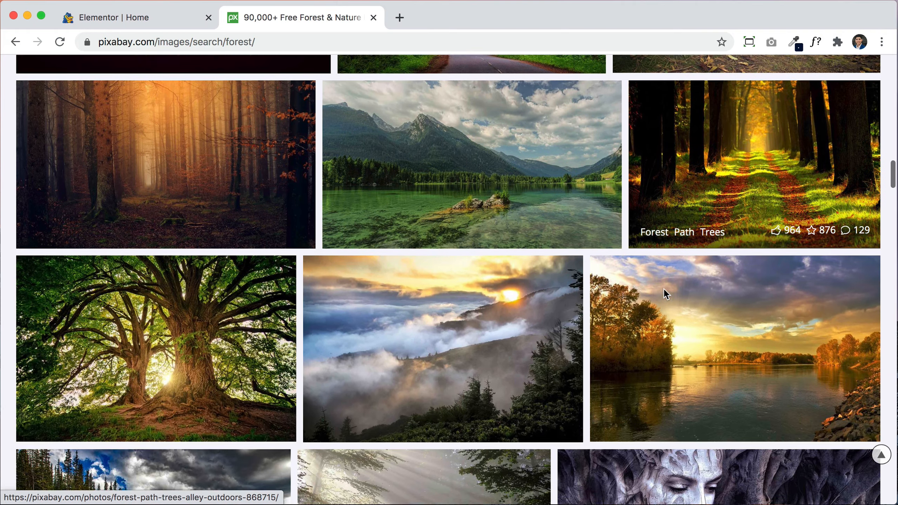
pyautogui.scroll(-7, 665, 295)
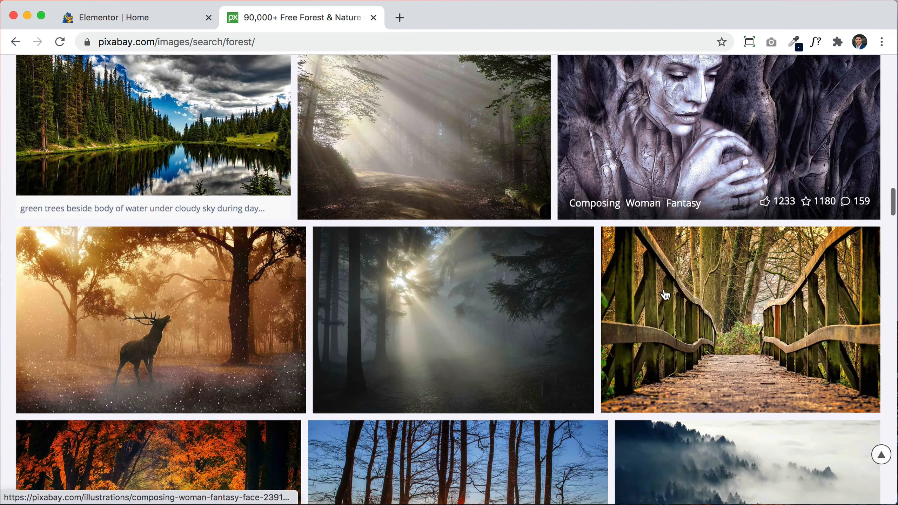
pyautogui.click(264, 250)
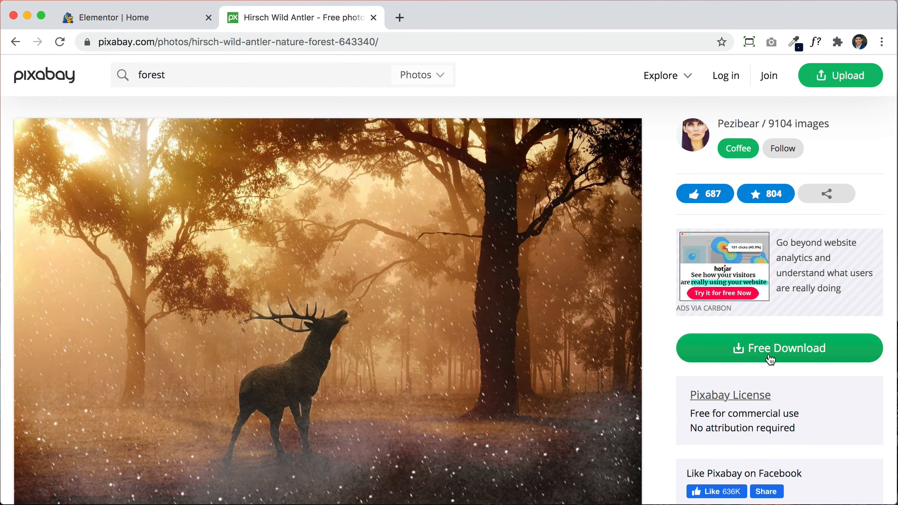
# Step: Download the stag photo as a 1920×1239 JPG, passing the reCAPTCHA, and return to the forest results
pyautogui.click(770, 352)
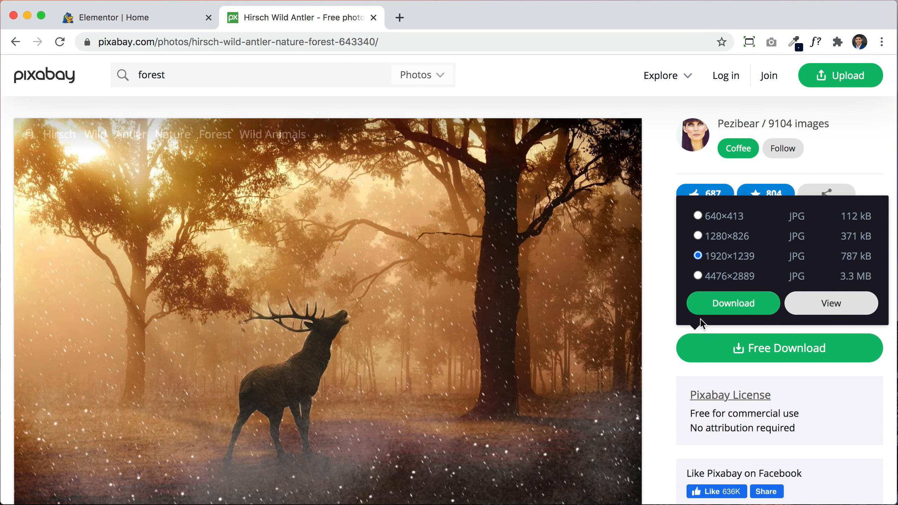
pyautogui.click(733, 297)
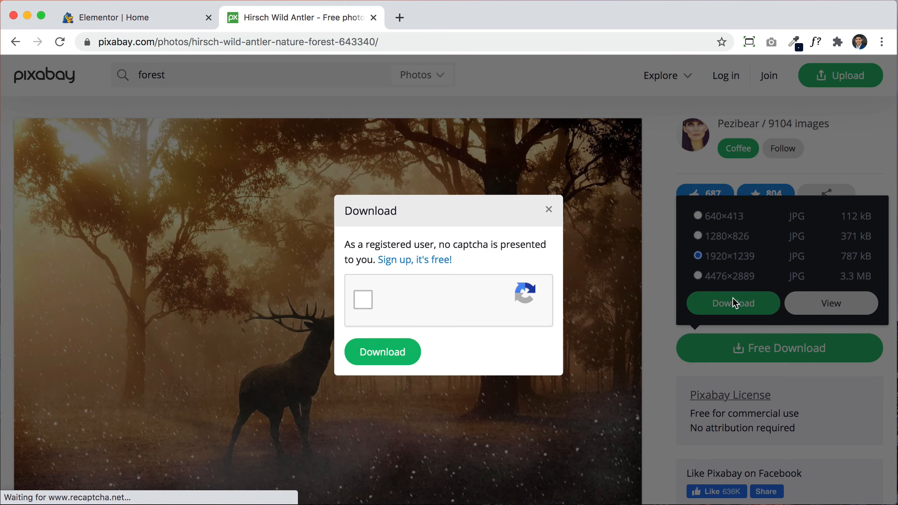
pyautogui.click(362, 301)
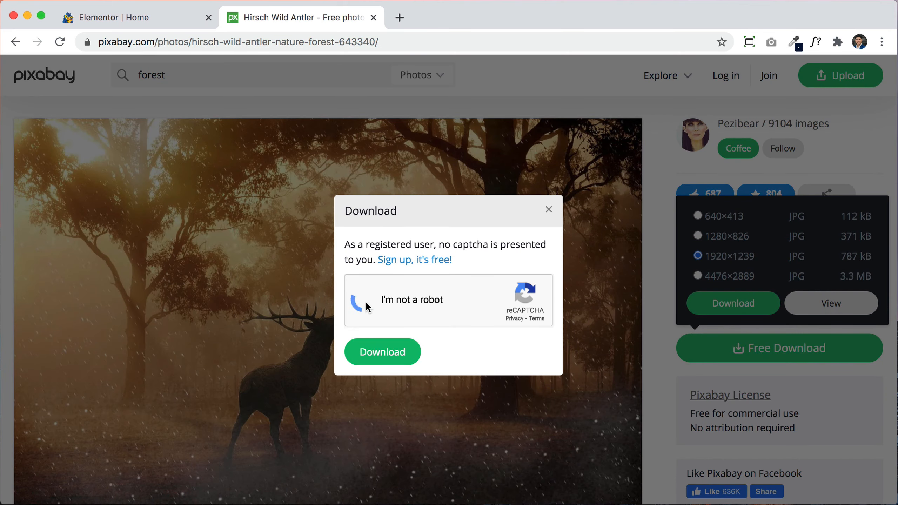
pyautogui.click(392, 361)
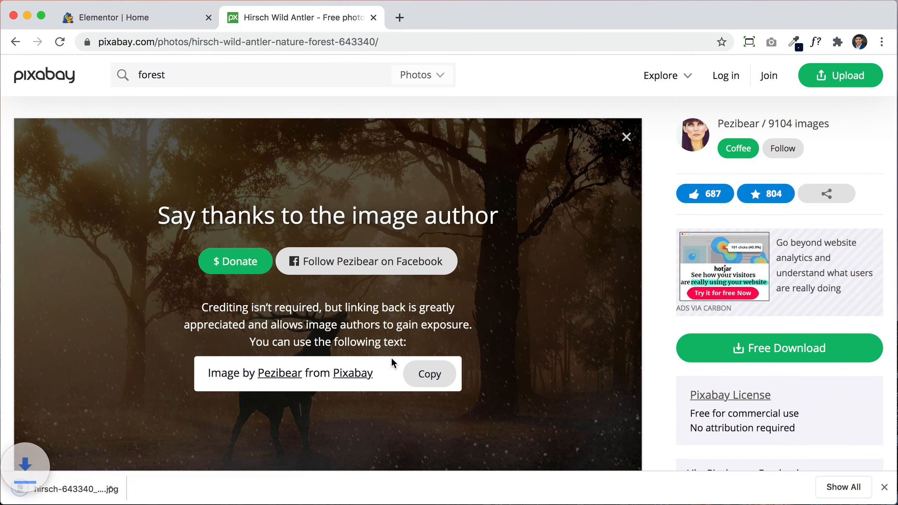
pyautogui.click(16, 44)
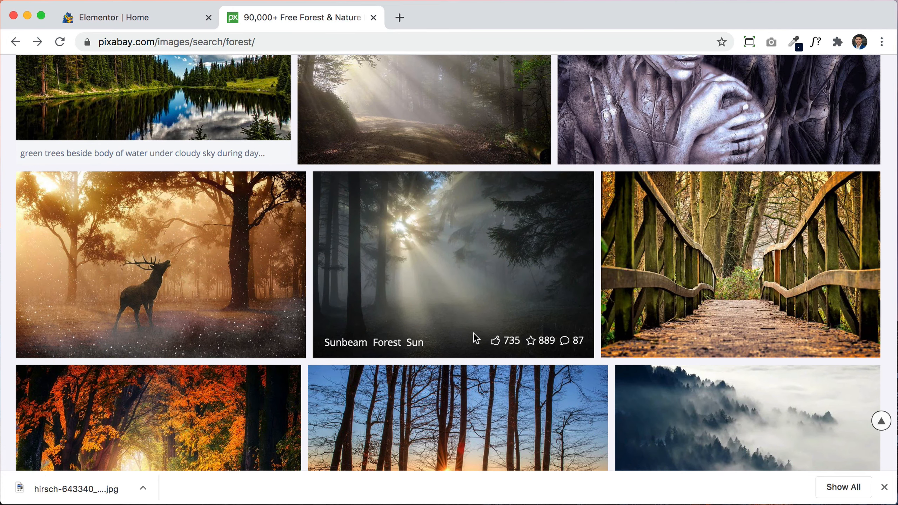
# Step: Replace the forest search with a Pixabay search for doctor images
pyautogui.scroll(-4, 743, 357)
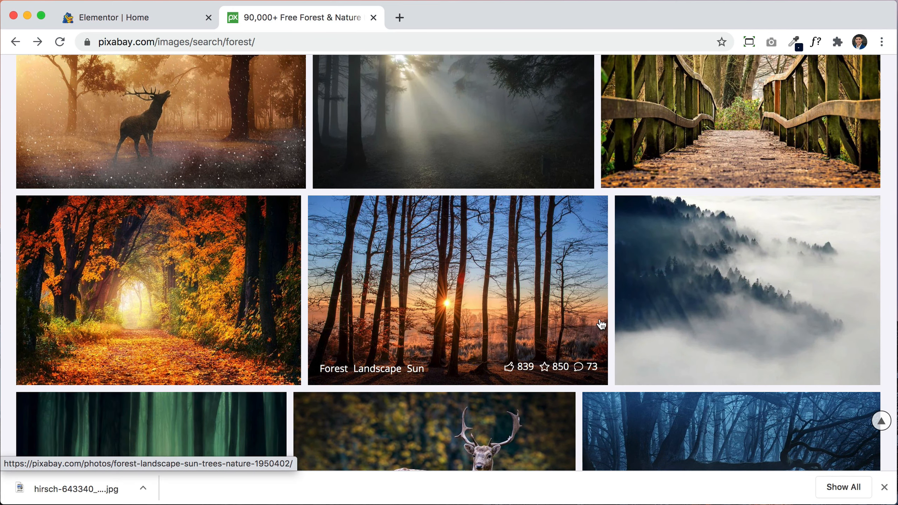
pyautogui.scroll(-5, 599, 324)
pyautogui.scroll(4, 599, 325)
pyautogui.scroll(15, 600, 324)
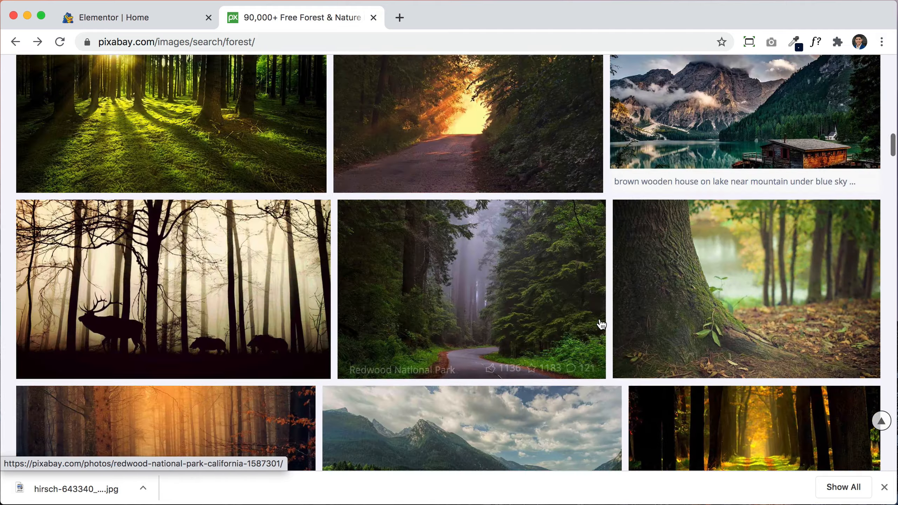
pyautogui.scroll(3, 599, 322)
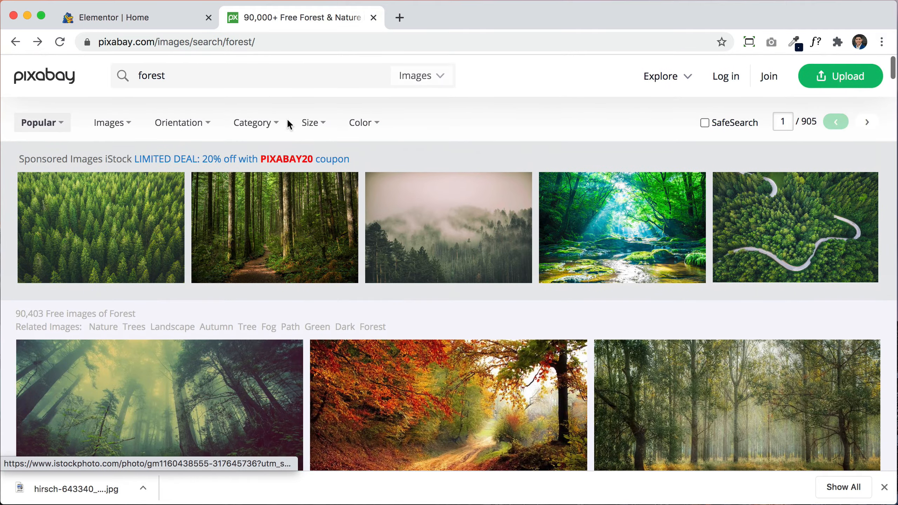
pyautogui.click(257, 82)
pyautogui.write('dorctor')
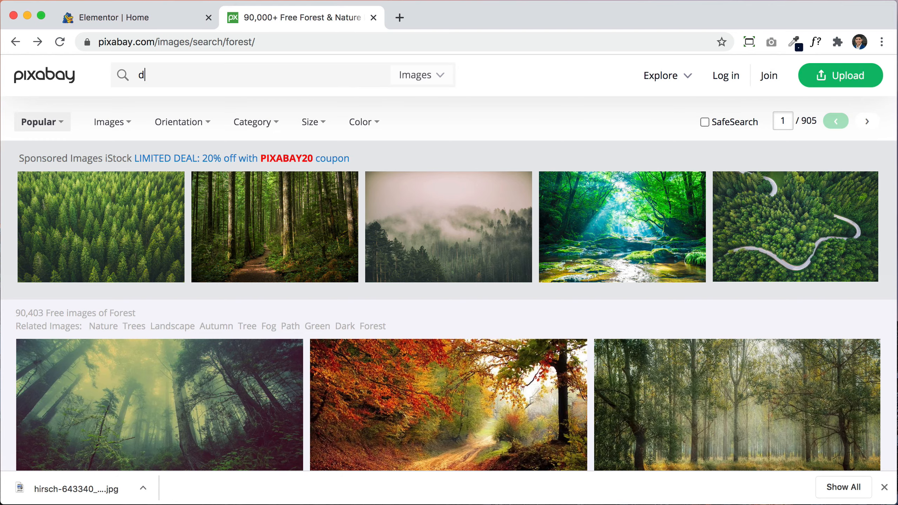
pyautogui.press('Return')
# Step: Scan the doctor results, then search Pixabay for paint images instead
pyautogui.scroll(-8, 573, 329)
pyautogui.scroll(-3, 574, 330)
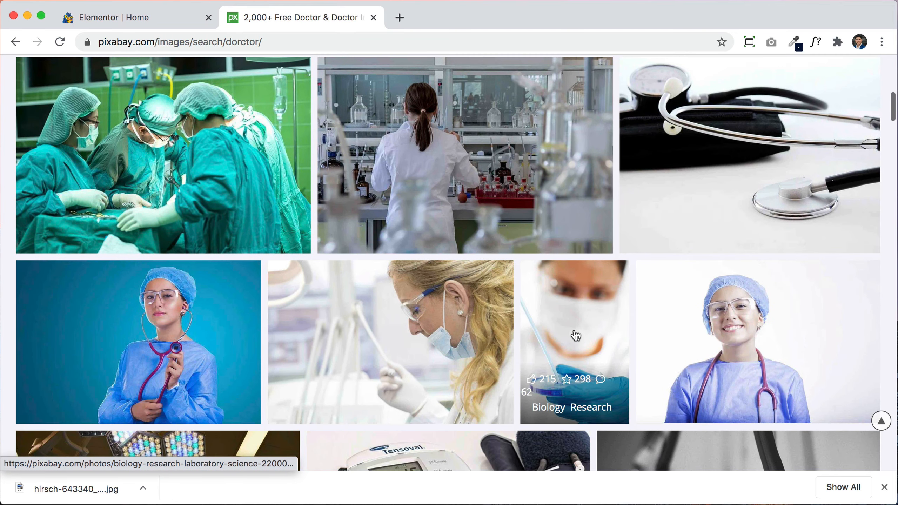
pyautogui.scroll(10, 575, 335)
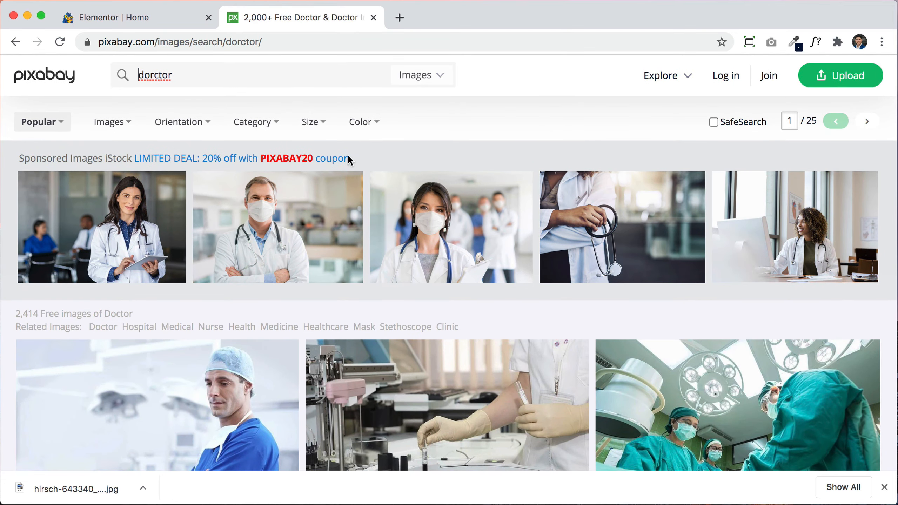
pyautogui.doubleClick(264, 78)
pyautogui.write('paint')
pyautogui.press('Return')
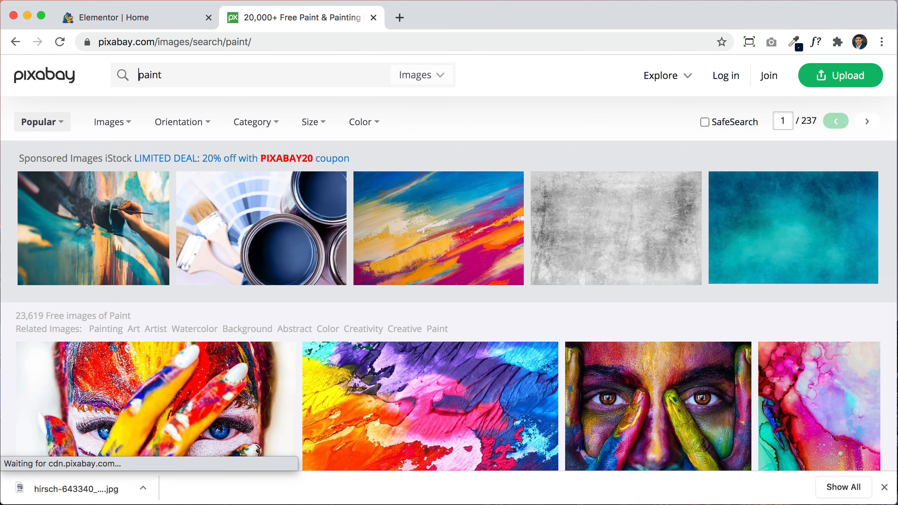
# Step: Open the abstract paint photo from the results, then close the Pixabay tab
pyautogui.scroll(-5, 585, 282)
pyautogui.scroll(-6, 585, 282)
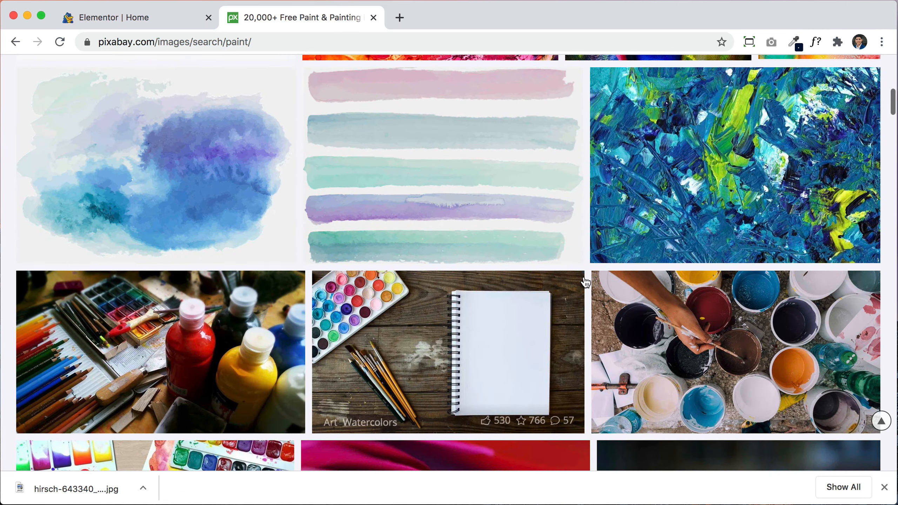
pyautogui.scroll(10, 585, 282)
pyautogui.scroll(1, 584, 279)
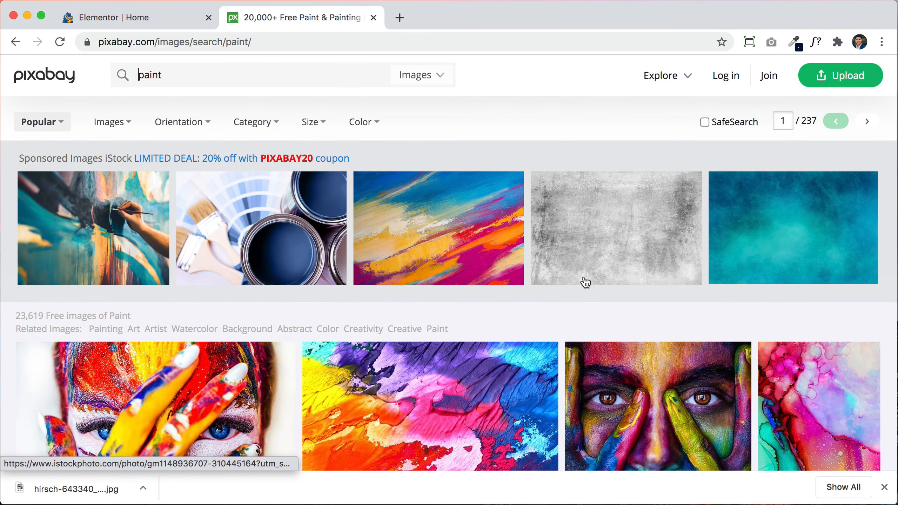
pyautogui.scroll(-6, 502, 190)
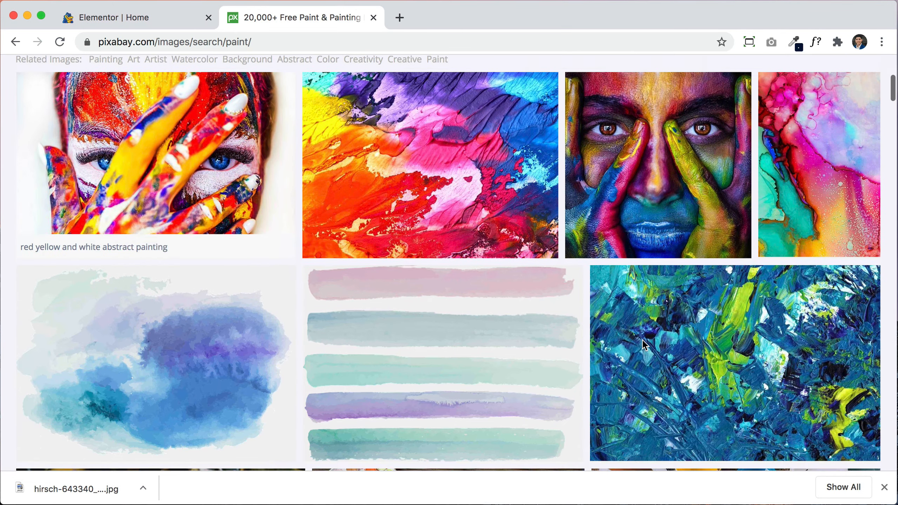
pyautogui.click(503, 190)
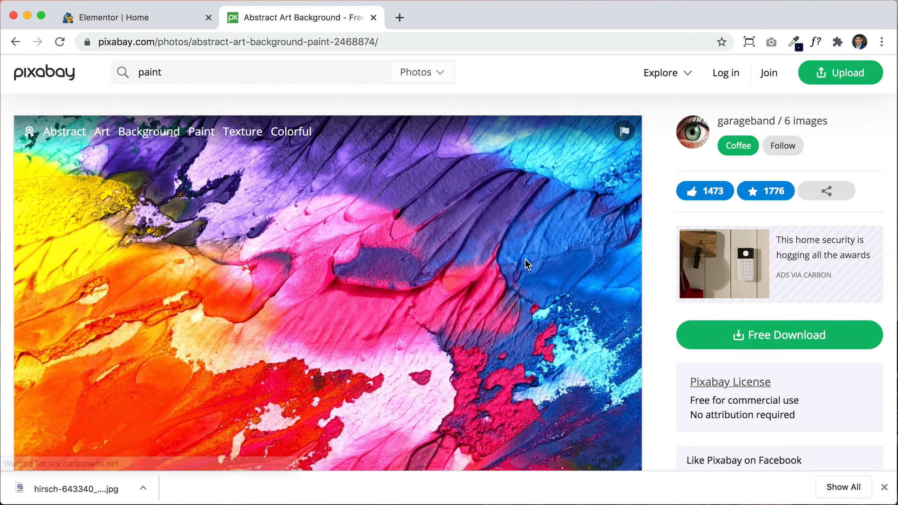
pyautogui.scroll(-3, 524, 260)
pyautogui.scroll(3, 524, 259)
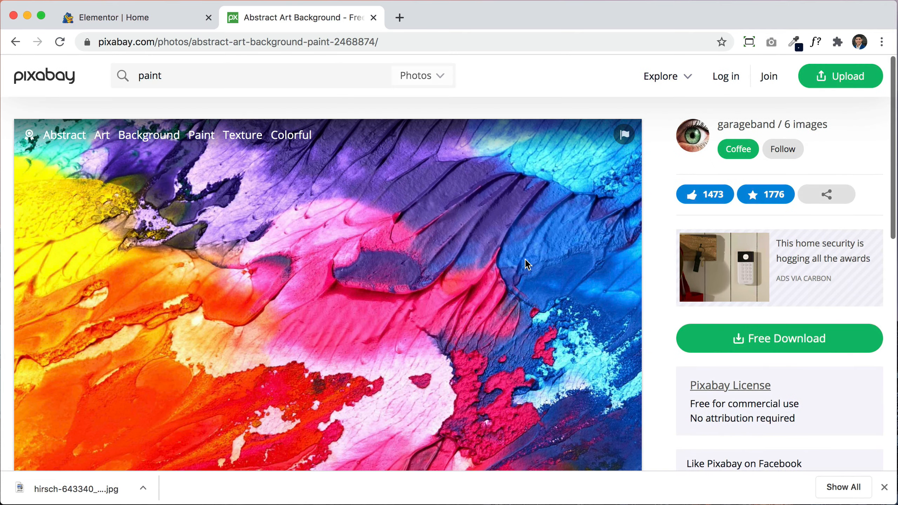
pyautogui.click(373, 17)
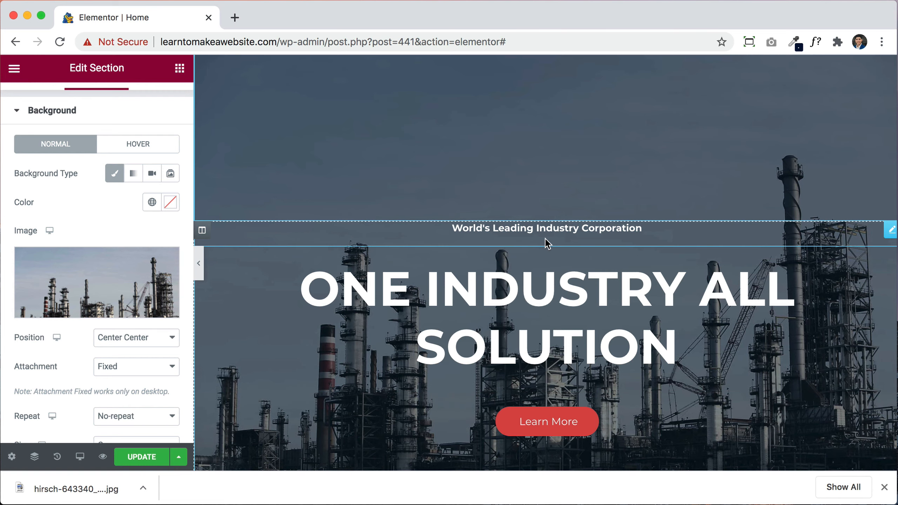
# Step: Upload hirsch-643340_1920.jpg to the media library and insert it as the hero's background image
pyautogui.scroll(3, 545, 241)
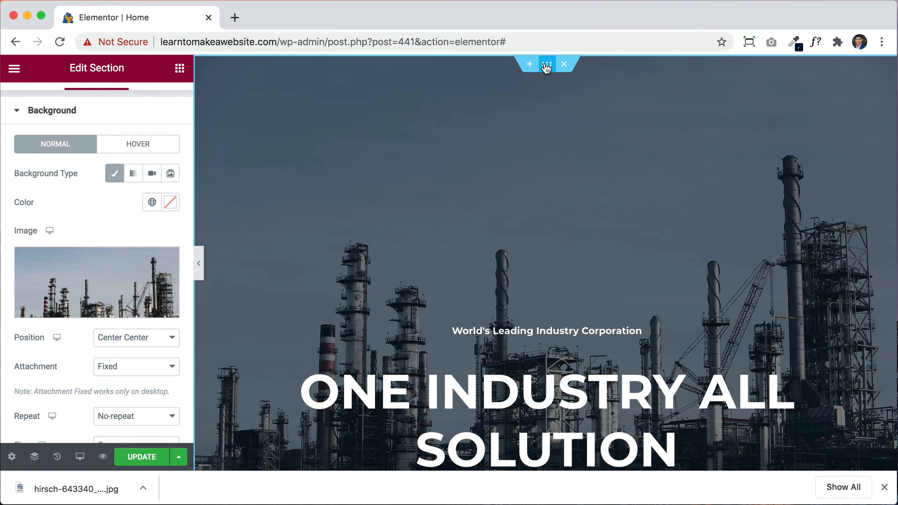
pyautogui.scroll(2, 170, 155)
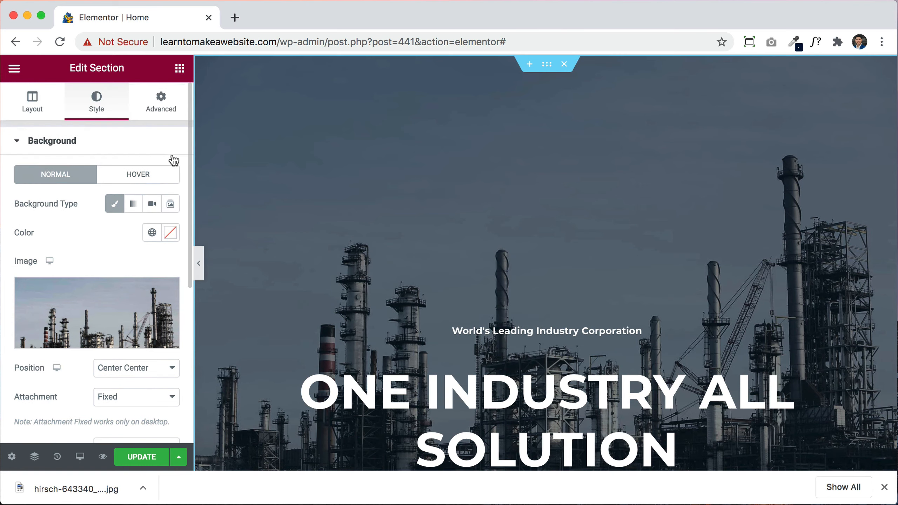
pyautogui.scroll(-4, 108, 250)
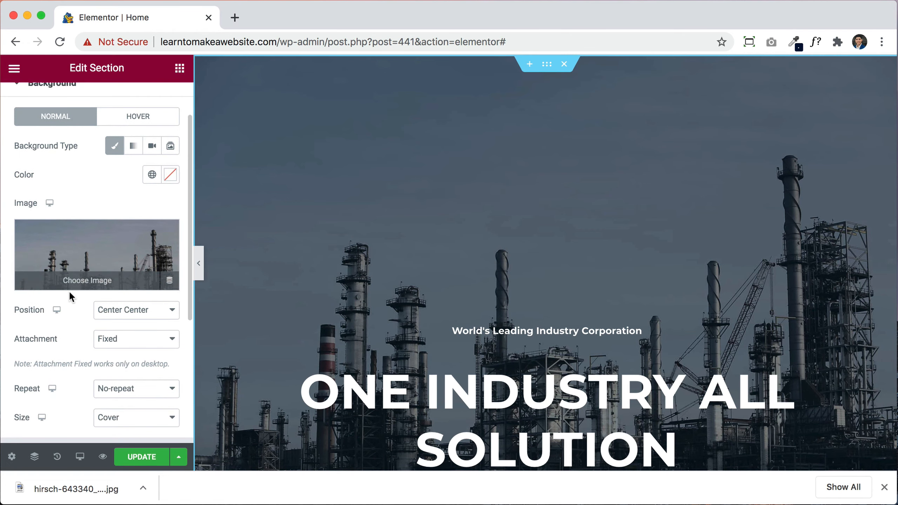
pyautogui.click(95, 246)
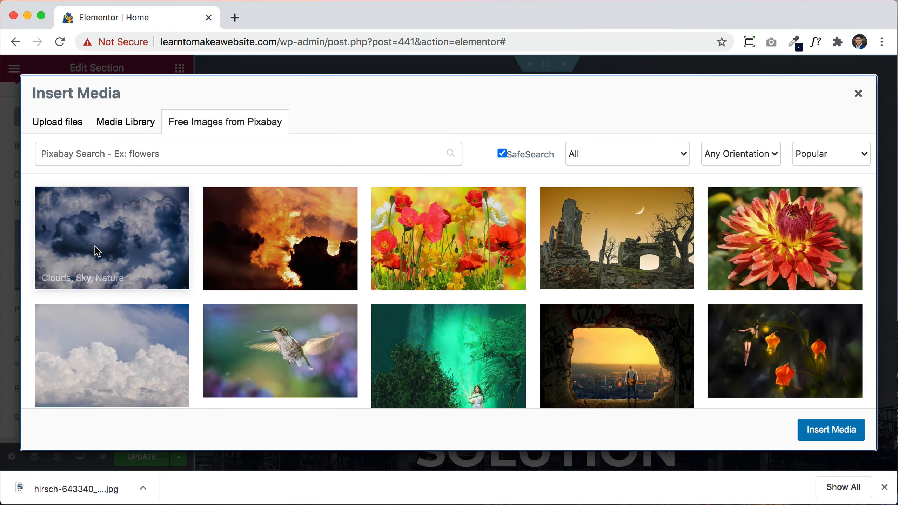
pyautogui.click(57, 122)
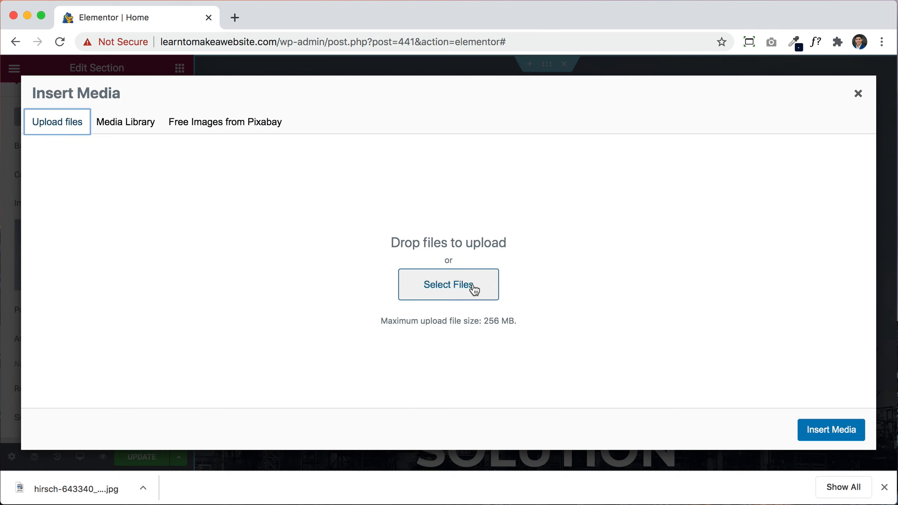
pyautogui.click(473, 290)
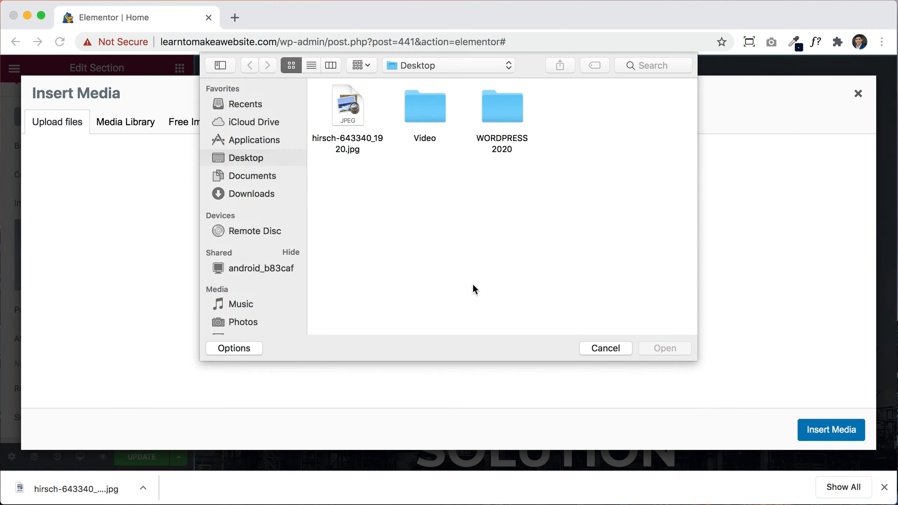
pyautogui.click(345, 112)
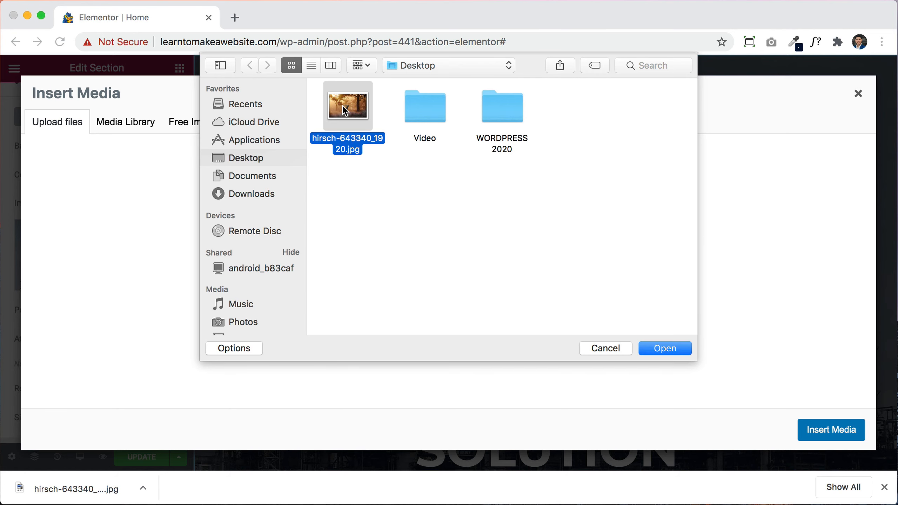
pyautogui.click(670, 348)
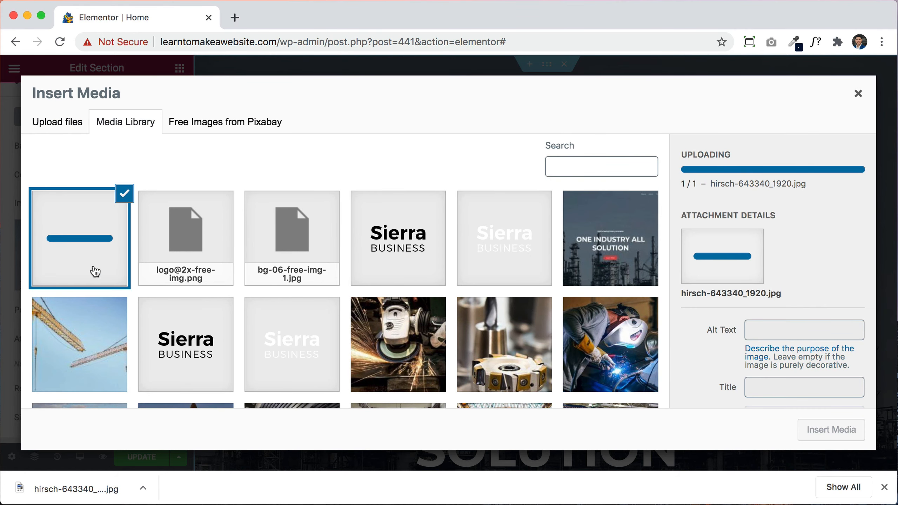
pyautogui.click(825, 424)
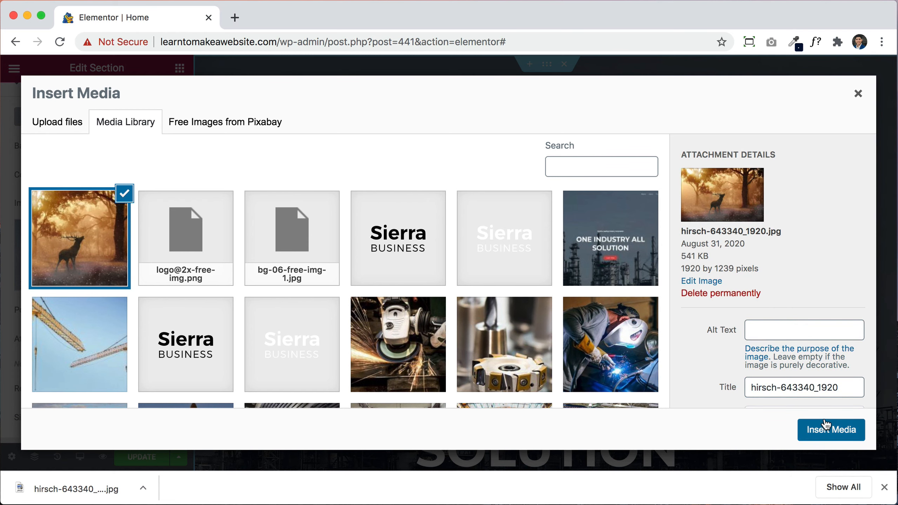
# Step: Set the hero section's top padding to 100 px in its Advanced settings
pyautogui.scroll(-8, 536, 229)
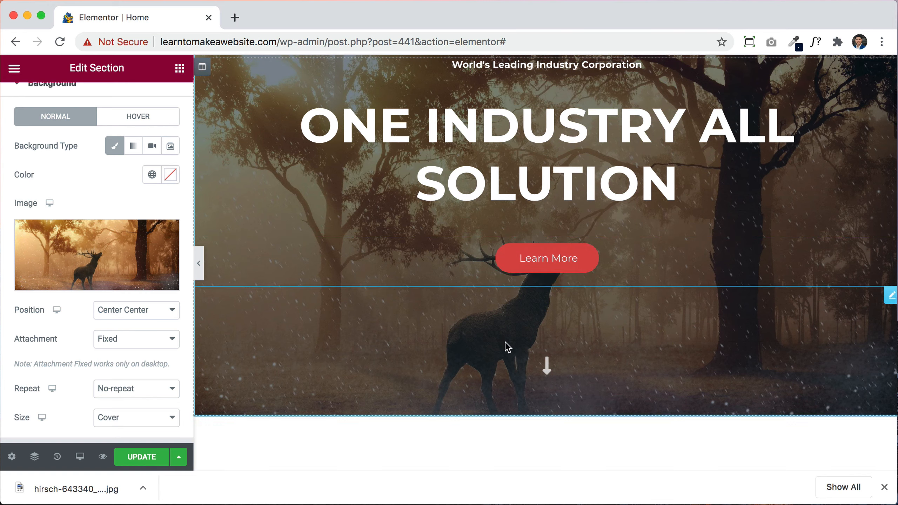
pyautogui.scroll(8, 632, 263)
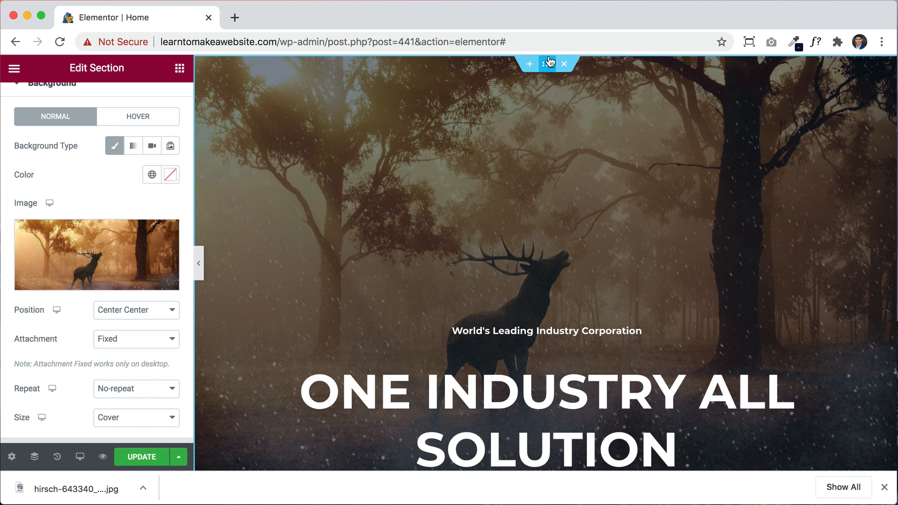
pyautogui.scroll(2, 100, 245)
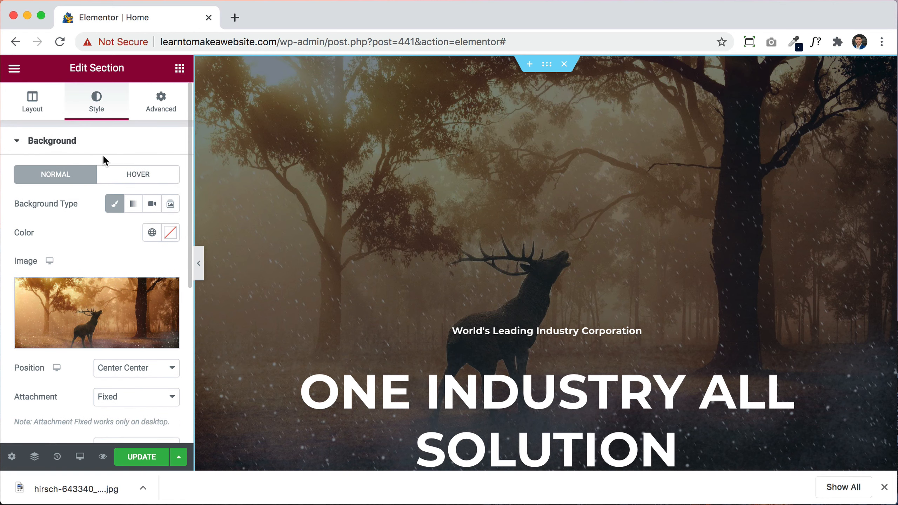
pyautogui.click(165, 101)
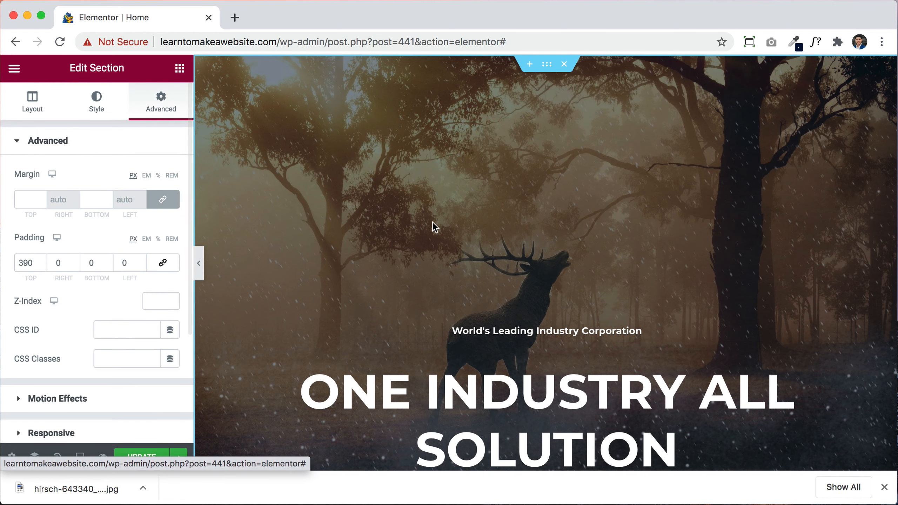
pyautogui.doubleClick(27, 261)
pyautogui.write('100')
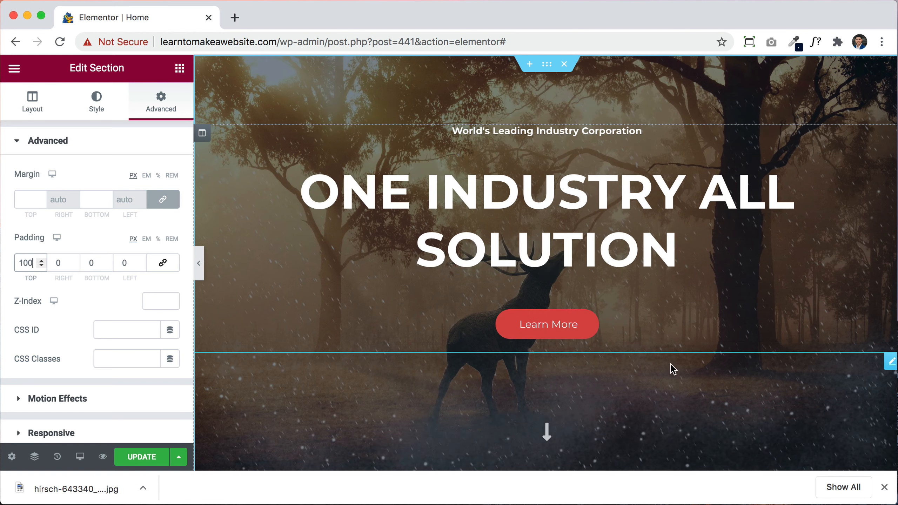
pyautogui.scroll(-8, 668, 359)
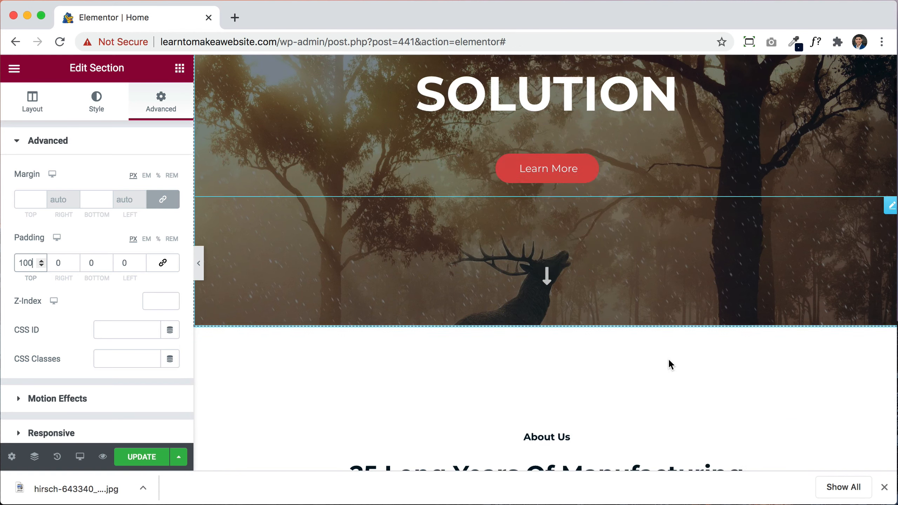
pyautogui.scroll(4, 668, 358)
pyautogui.scroll(3, 668, 358)
pyautogui.scroll(-9, 668, 359)
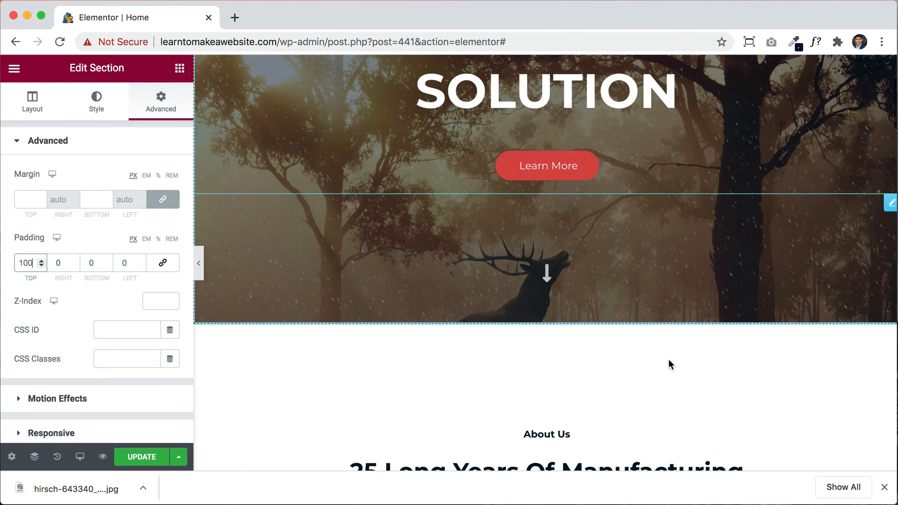
pyautogui.scroll(7, 667, 358)
pyautogui.scroll(3, 669, 360)
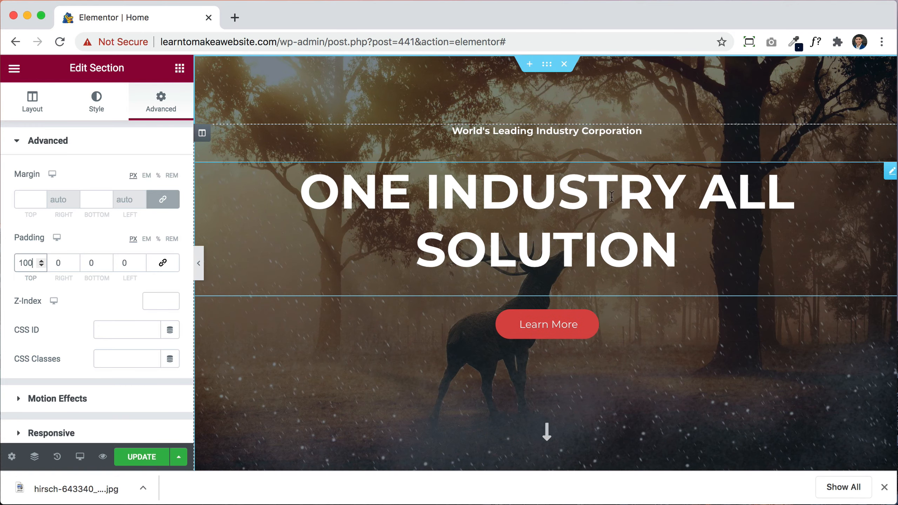
pyautogui.click(104, 101)
# Step: Change the hero background's Attachment from Fixed to Default
pyautogui.scroll(-1, 120, 345)
pyautogui.scroll(-3, 120, 345)
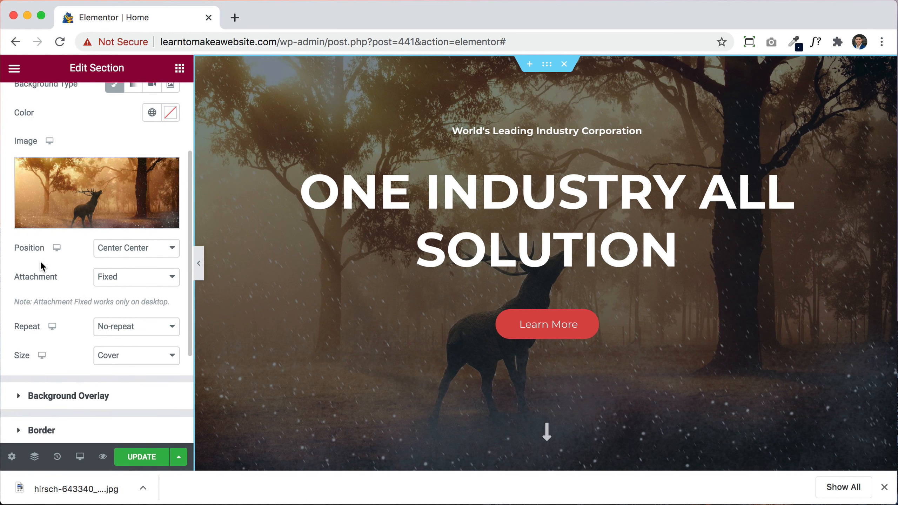
pyautogui.click(121, 283)
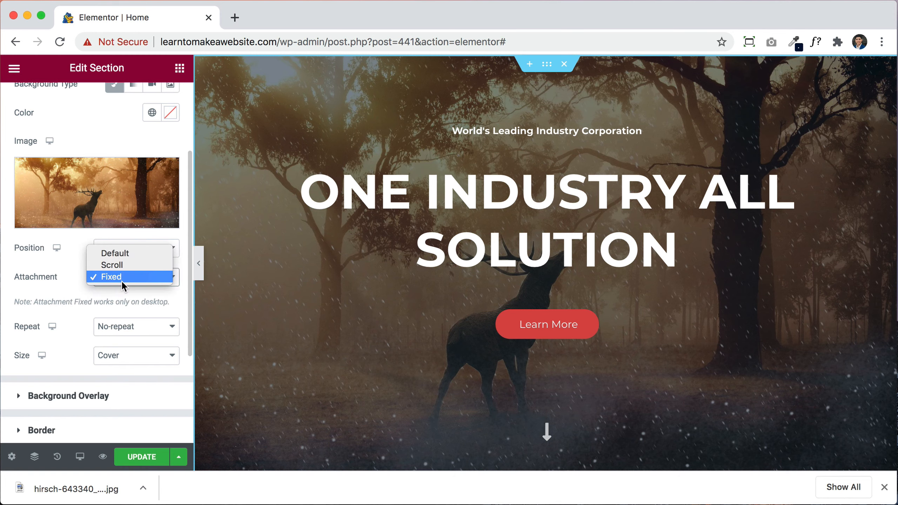
pyautogui.click(121, 254)
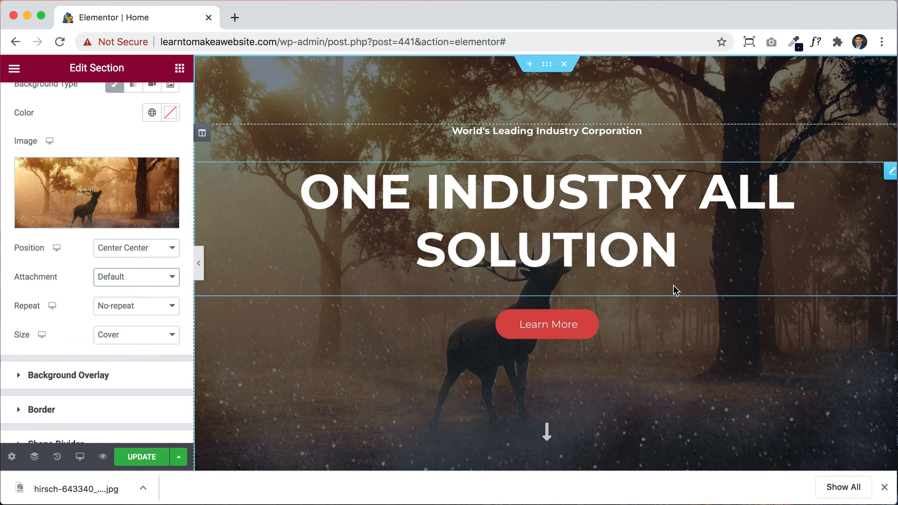
pyautogui.scroll(-10, 674, 287)
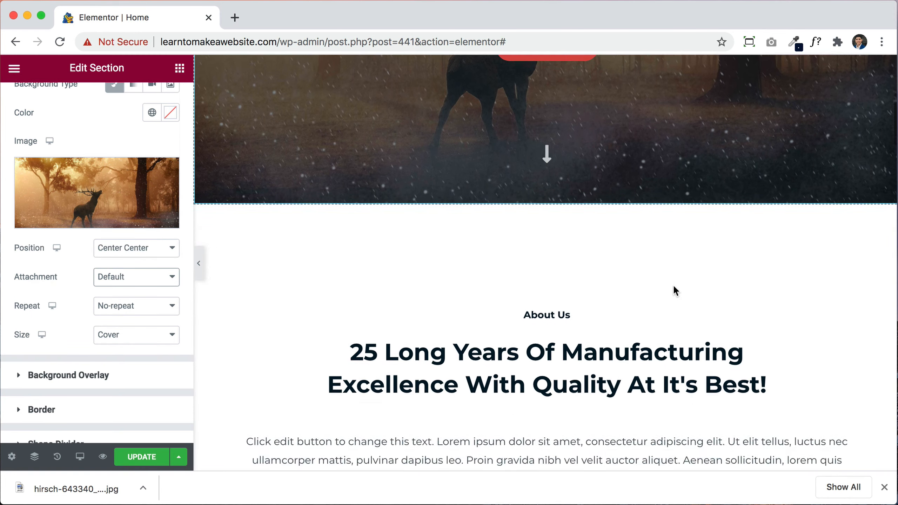
pyautogui.scroll(10, 674, 286)
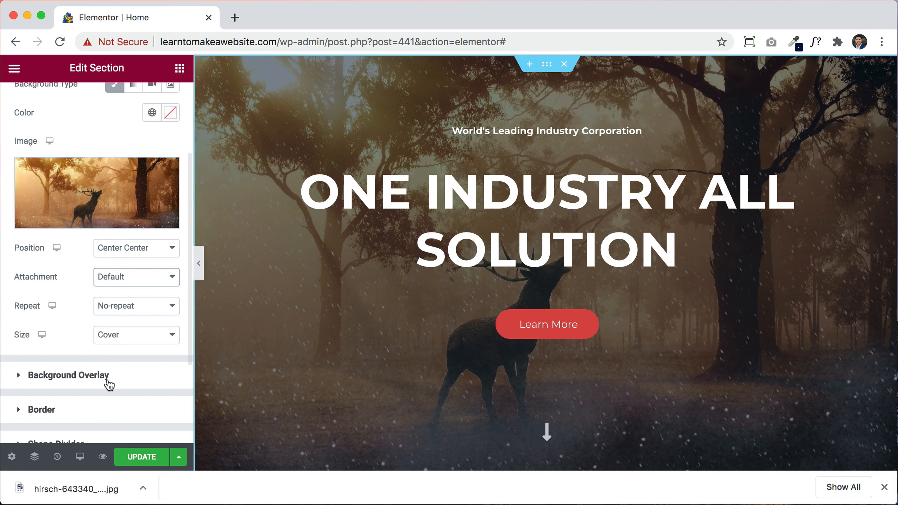
# Step: Add a Classic background overlay, trying a bright blue #008DFF colour with raised opacity
pyautogui.click(90, 381)
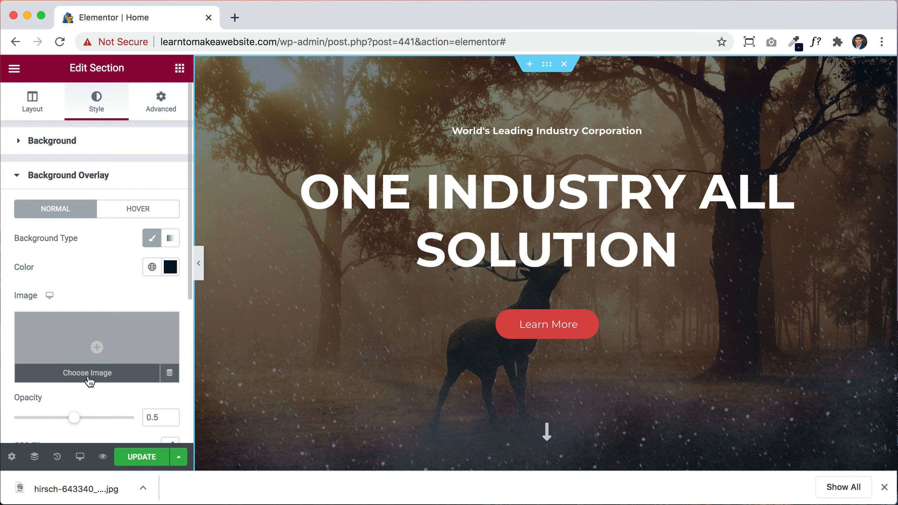
pyautogui.scroll(-3, 108, 297)
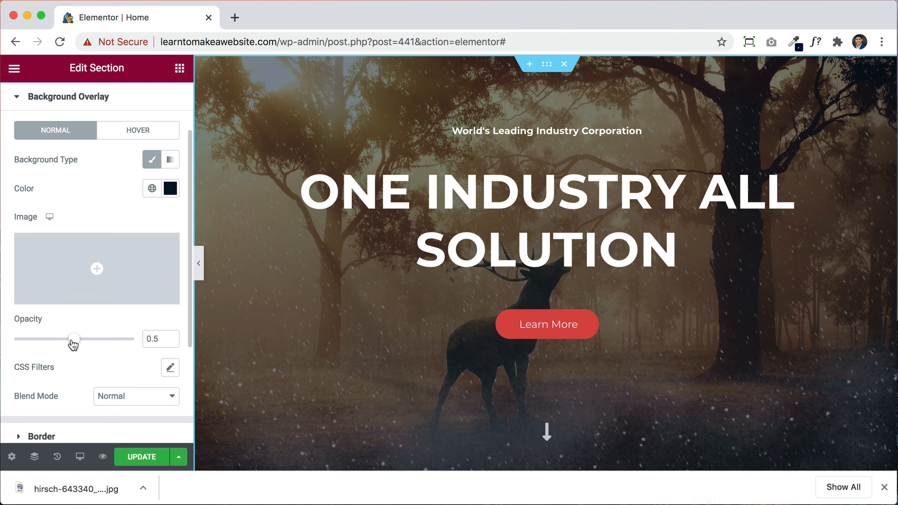
pyautogui.moveTo(73, 344)
pyautogui.mouseDown()
pyautogui.moveTo(11, 345)
pyautogui.moveTo(138, 343)
pyautogui.moveTo(71, 346)
pyautogui.mouseUp()
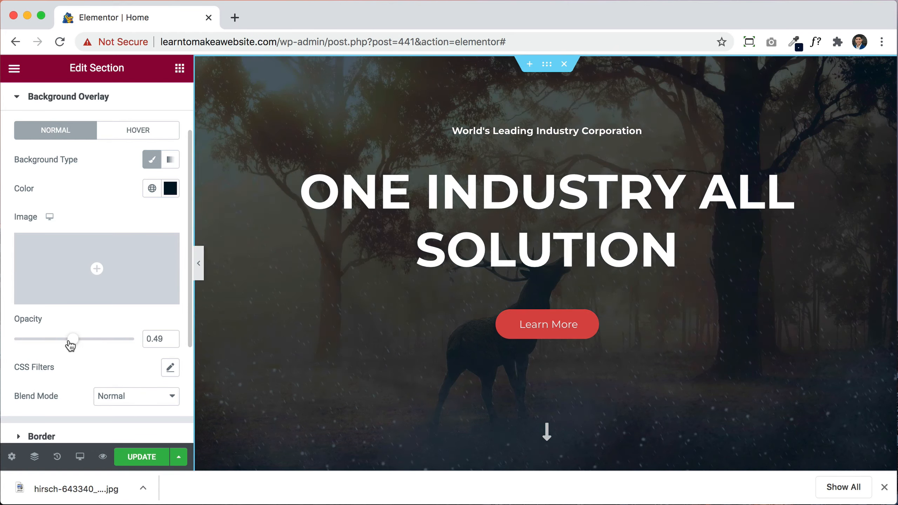
pyautogui.click(171, 191)
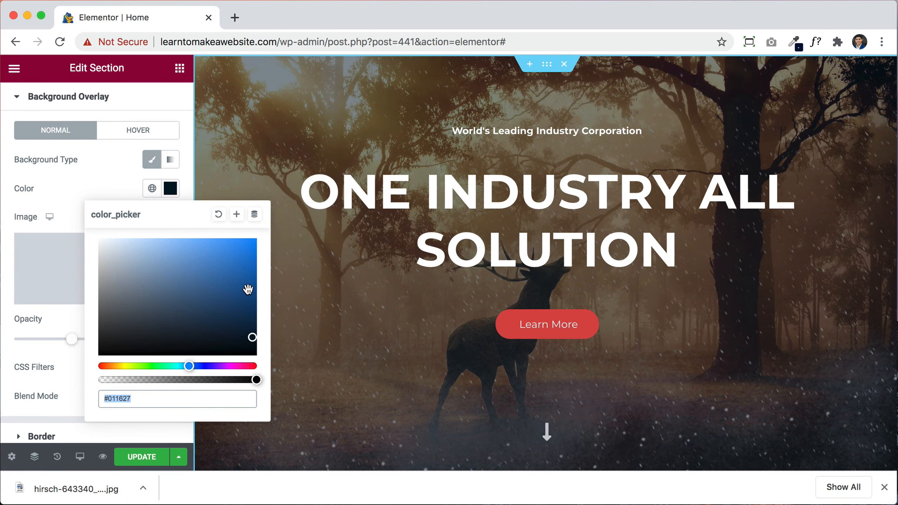
pyautogui.write('#008DFF')
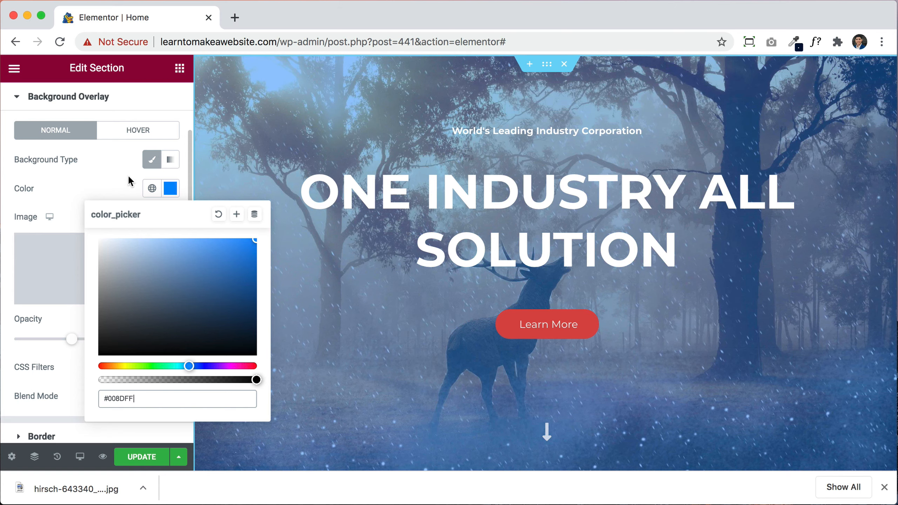
pyautogui.click(117, 173)
pyautogui.moveTo(72, 340); pyautogui.dragTo(9, 344)
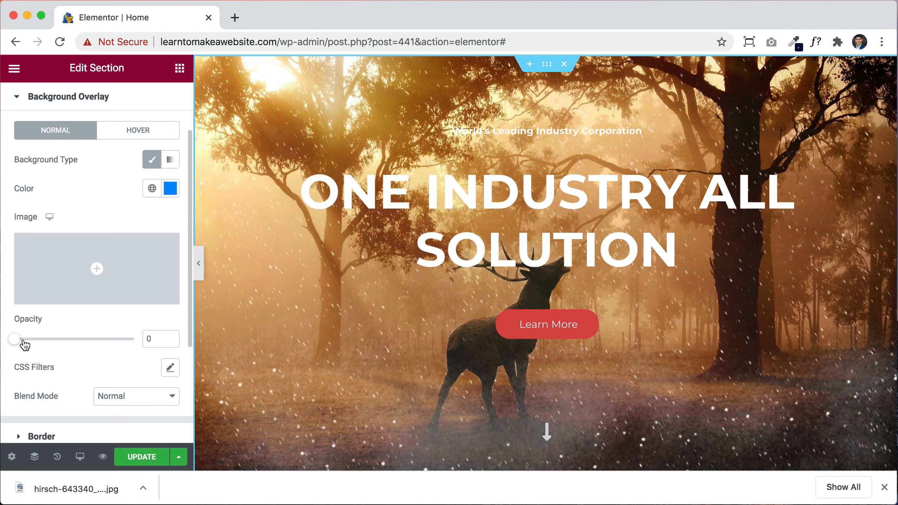
# Step: Switch the overlay colour to black and bring its opacity down to 0.1
pyautogui.click(169, 188)
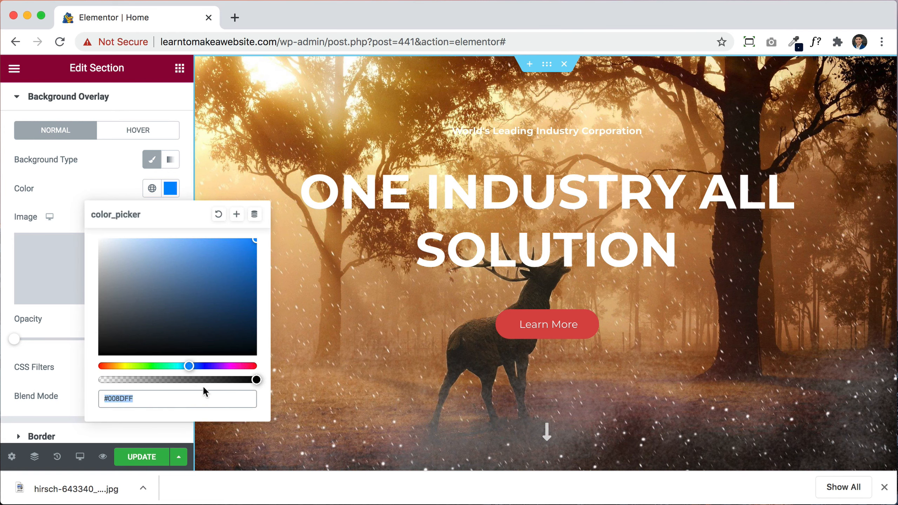
pyautogui.moveTo(248, 331); pyautogui.dragTo(262, 376)
pyautogui.click(45, 211)
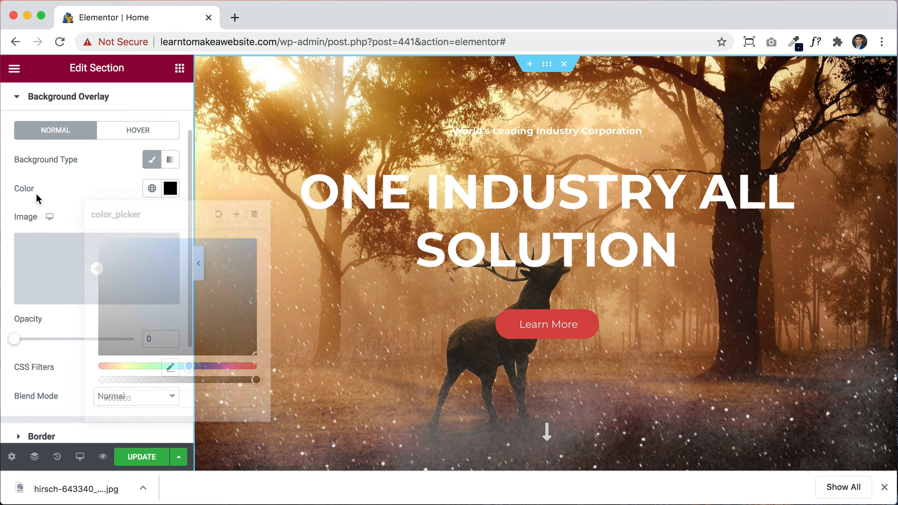
pyautogui.click(173, 337)
pyautogui.click(173, 337)
pyautogui.click(173, 337)
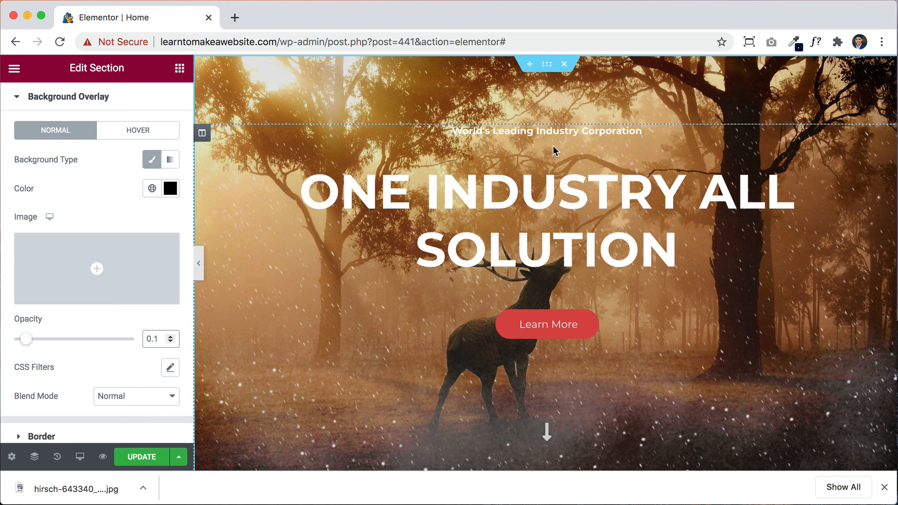
# Step: Delete the tagline, retitle the main heading THIS IS OUR HOME, and duplicate that heading
pyautogui.rightClick(535, 142)
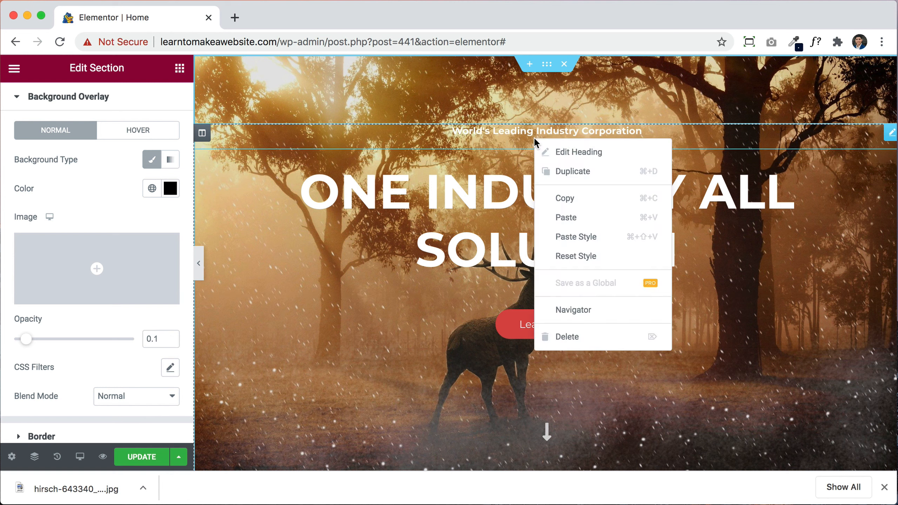
pyautogui.click(596, 348)
pyautogui.click(265, 217)
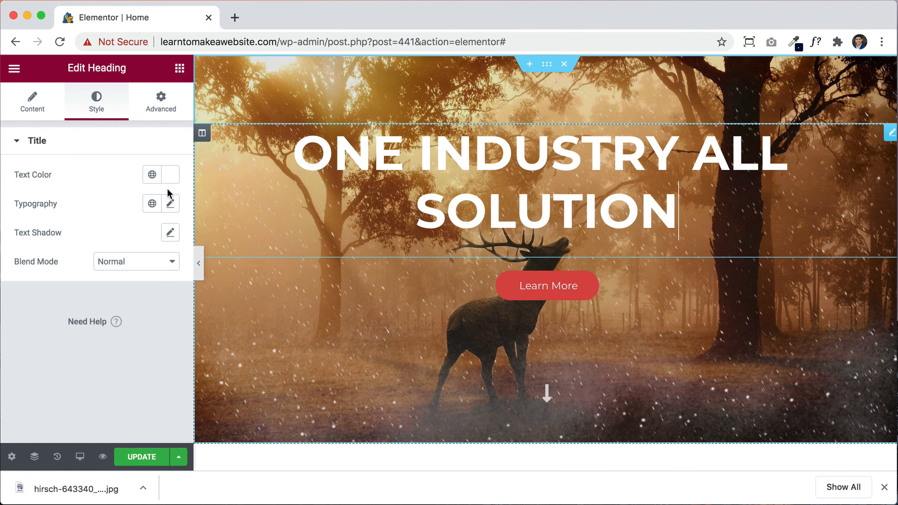
pyautogui.click(29, 104)
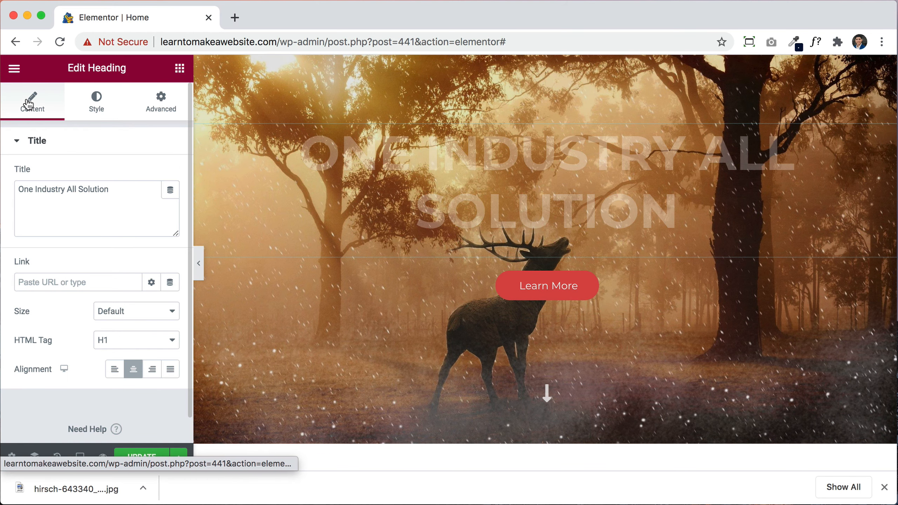
pyautogui.tripleClick(117, 206)
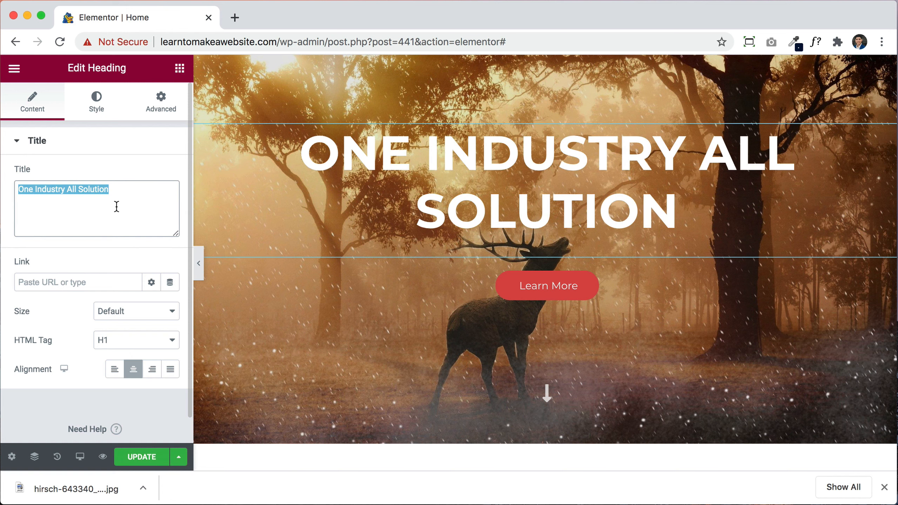
pyautogui.write('THIS IS OUR HOME')
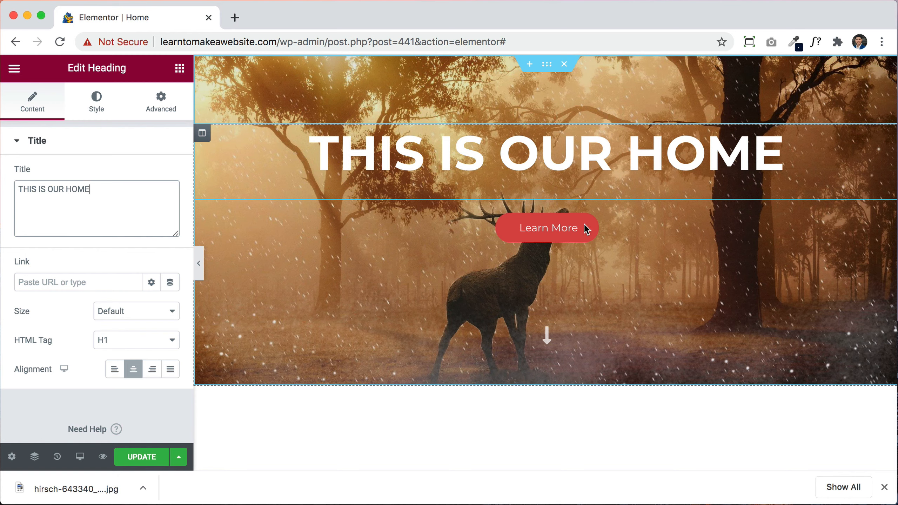
pyautogui.rightClick(627, 160)
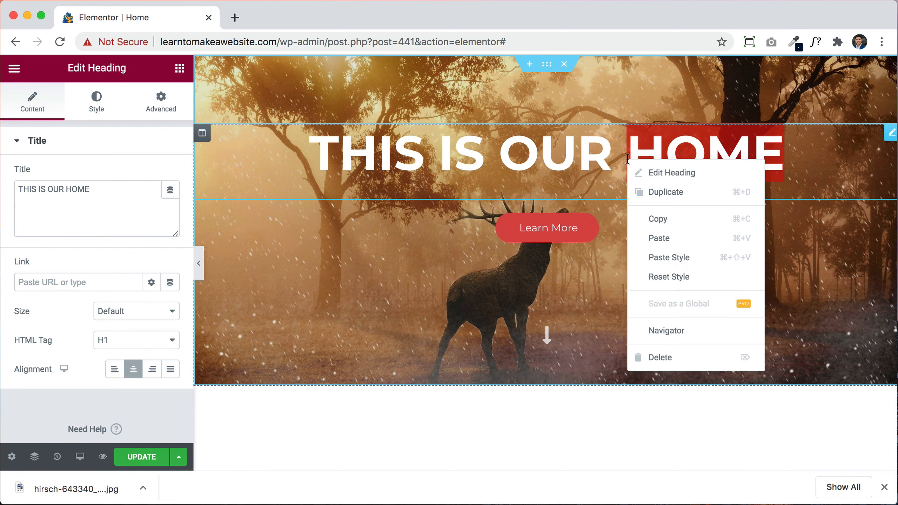
pyautogui.click(661, 193)
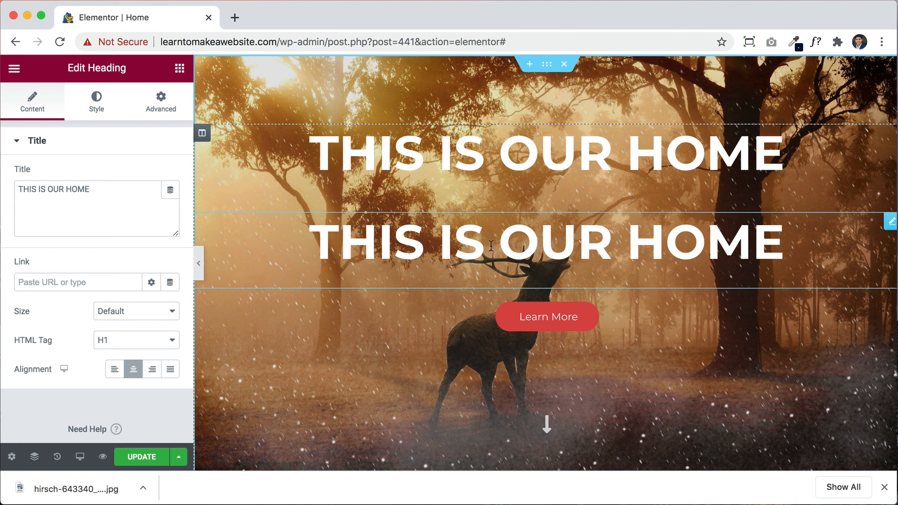
# Step: Set the duplicate heading's text transform to Capitalize
pyautogui.click(94, 100)
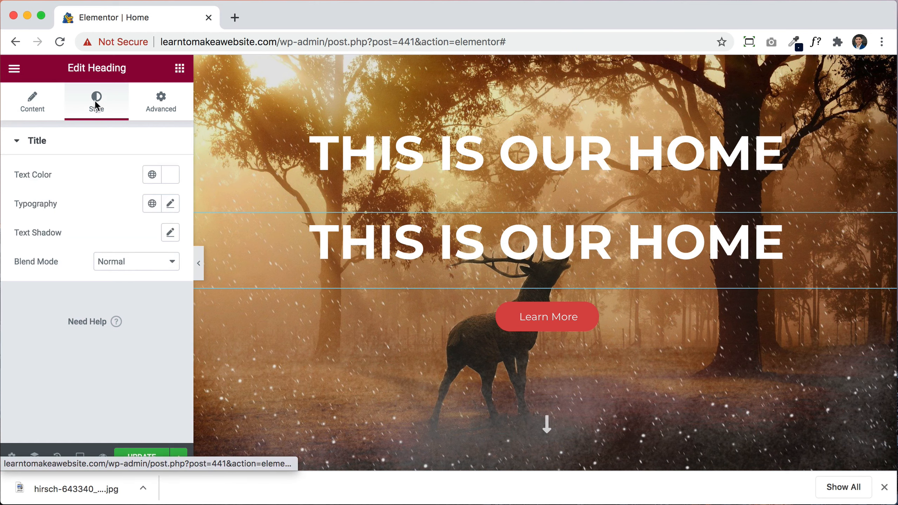
pyautogui.click(171, 205)
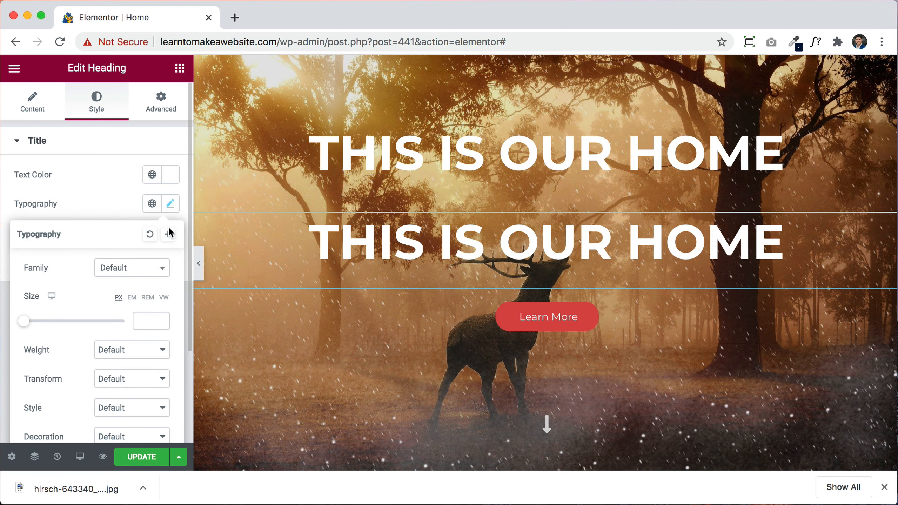
pyautogui.click(120, 379)
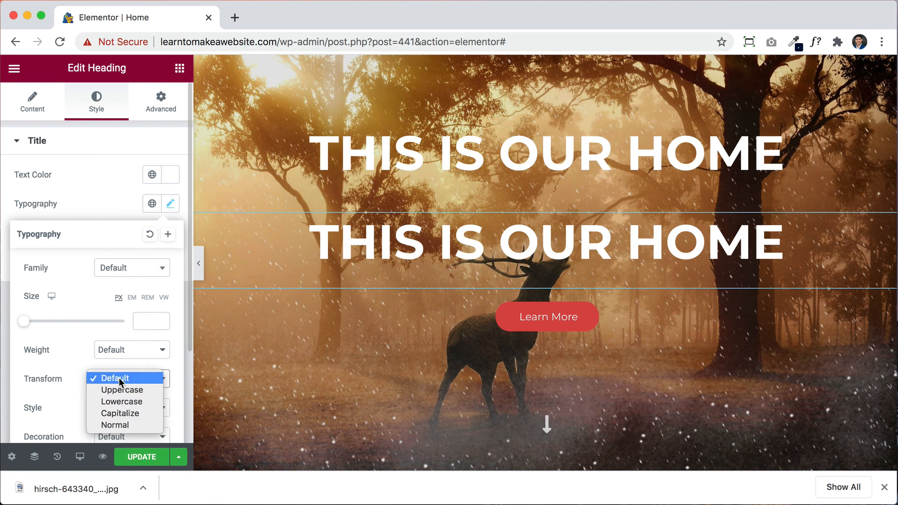
pyautogui.click(125, 415)
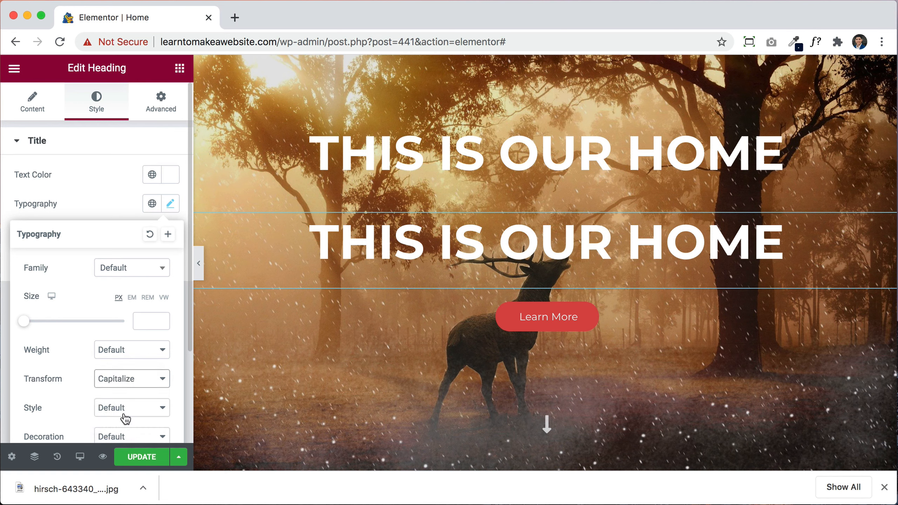
pyautogui.click(38, 111)
pyautogui.tripleClick(111, 194)
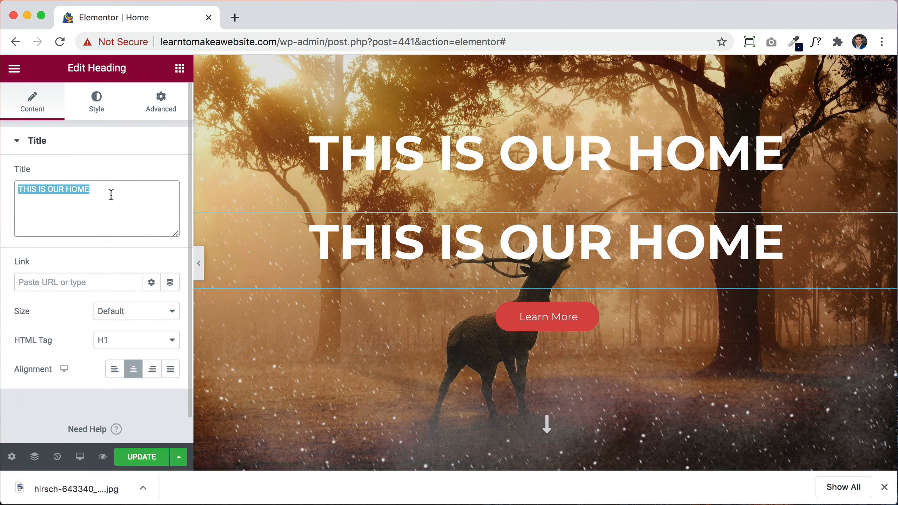
# Step: Change the second heading's title to 'Let's keep it beautiful'
pyautogui.click(95, 102)
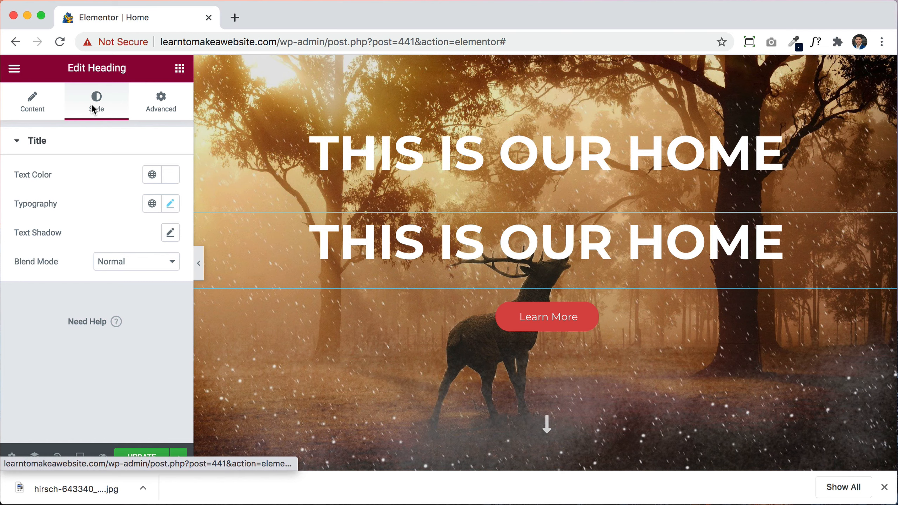
pyautogui.click(169, 204)
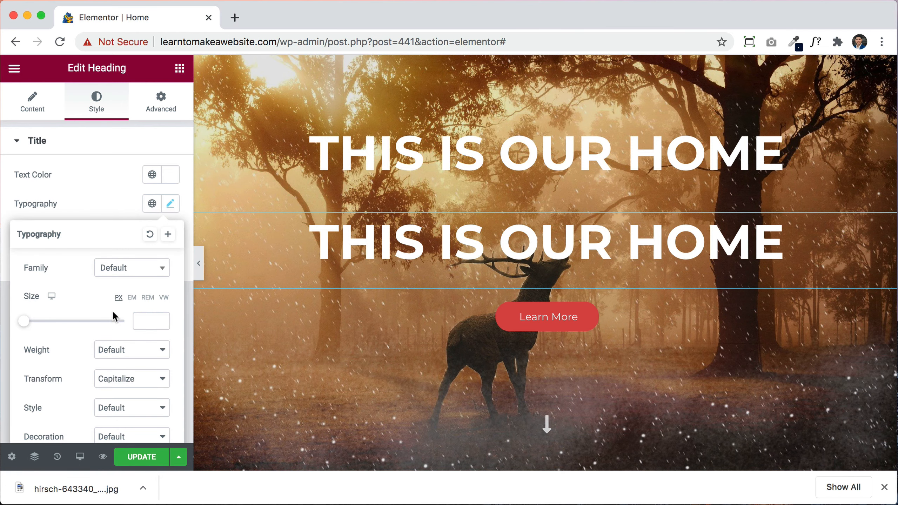
pyautogui.moveTo(24, 325); pyautogui.dragTo(38, 325)
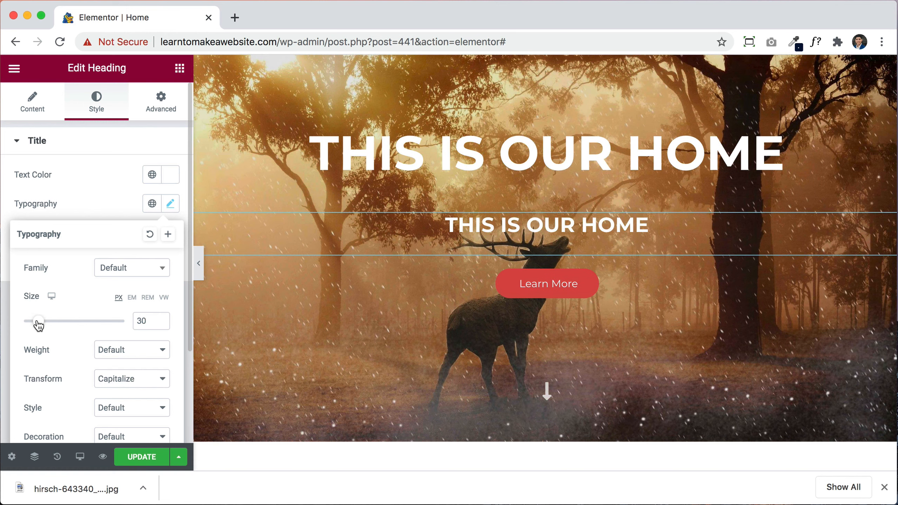
pyautogui.click(41, 107)
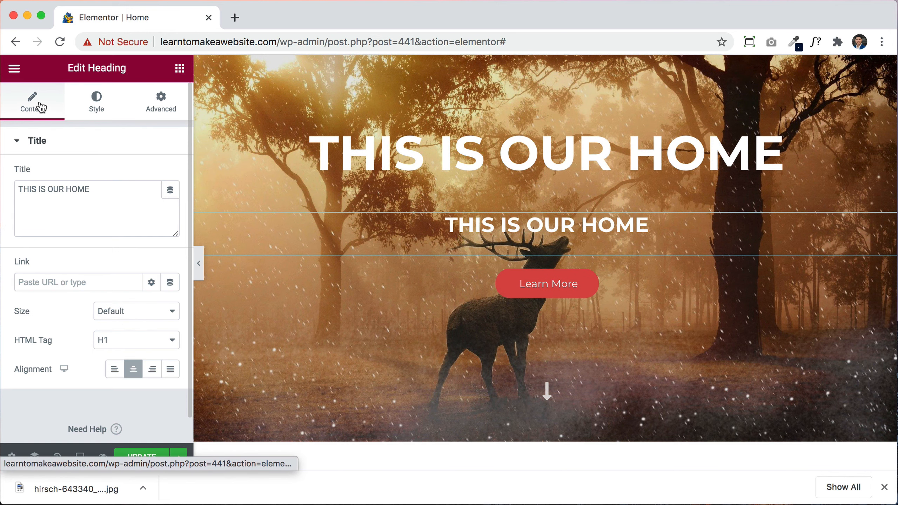
pyautogui.tripleClick(98, 195)
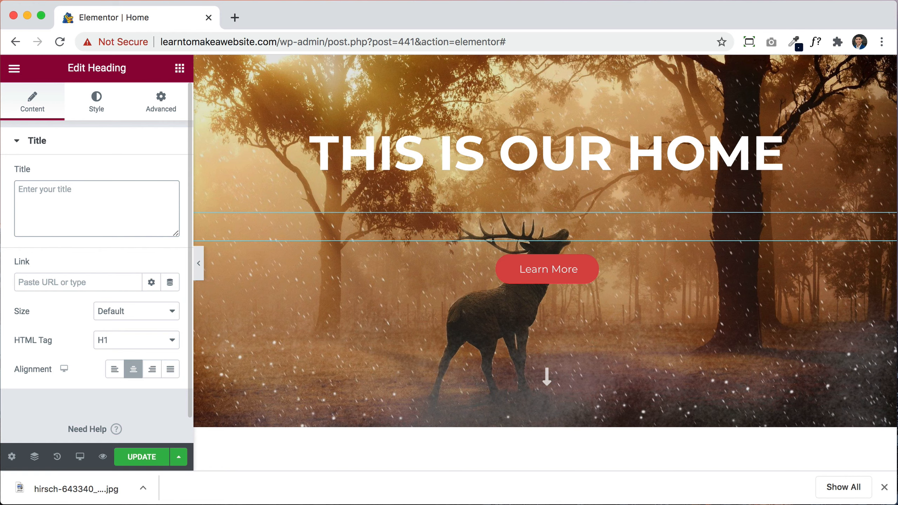
pyautogui.write("Let's keep it beautiful")
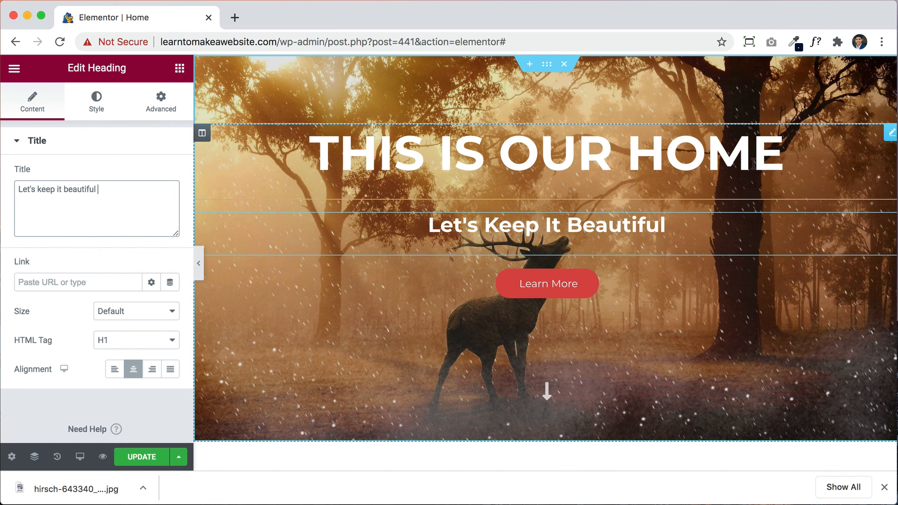
# Step: Set the Let's Keep It Beautiful heading's font size to 60 px
pyautogui.click(101, 107)
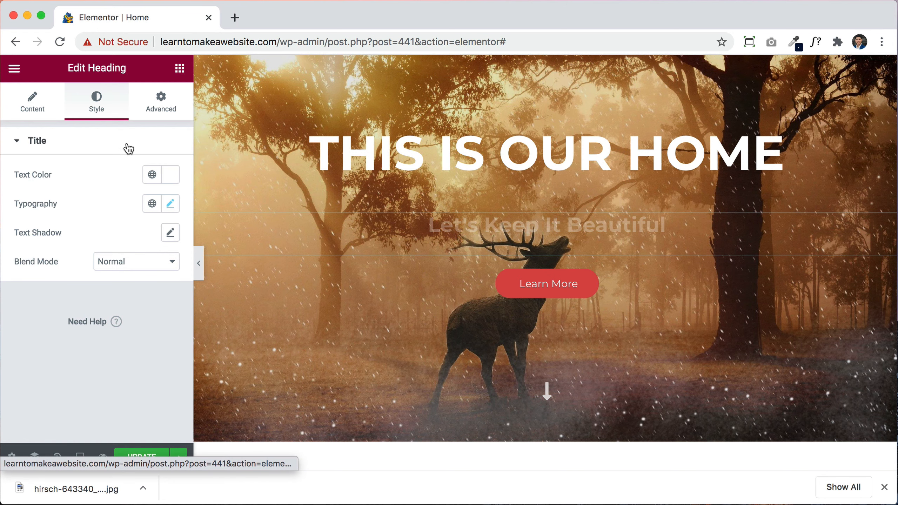
pyautogui.click(174, 208)
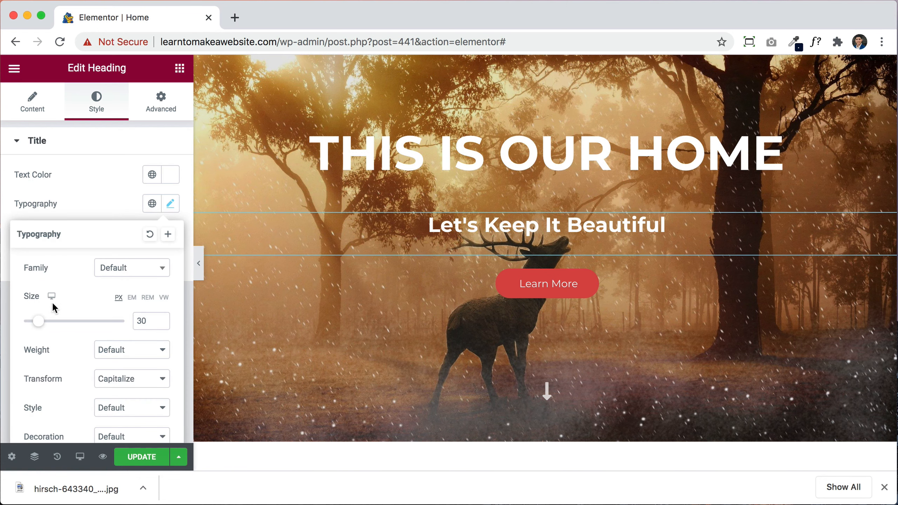
pyautogui.moveTo(39, 324); pyautogui.dragTo(54, 327)
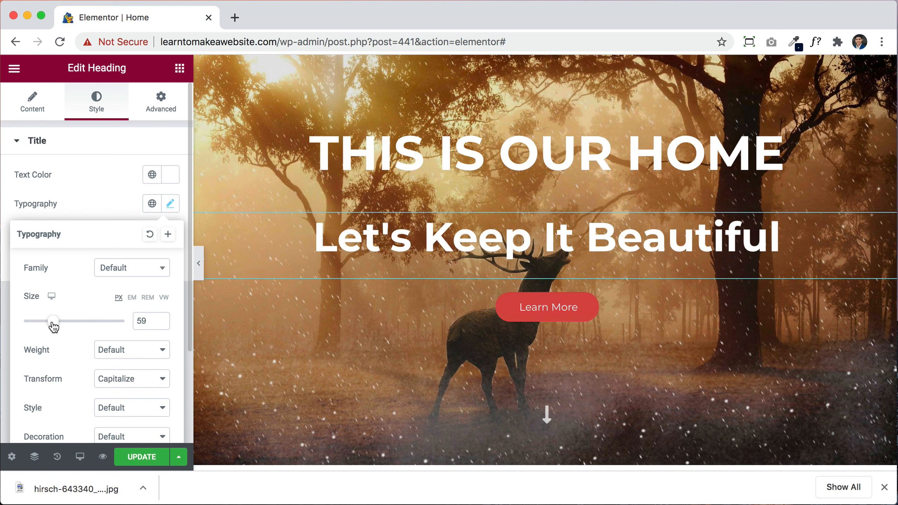
pyautogui.click(160, 319)
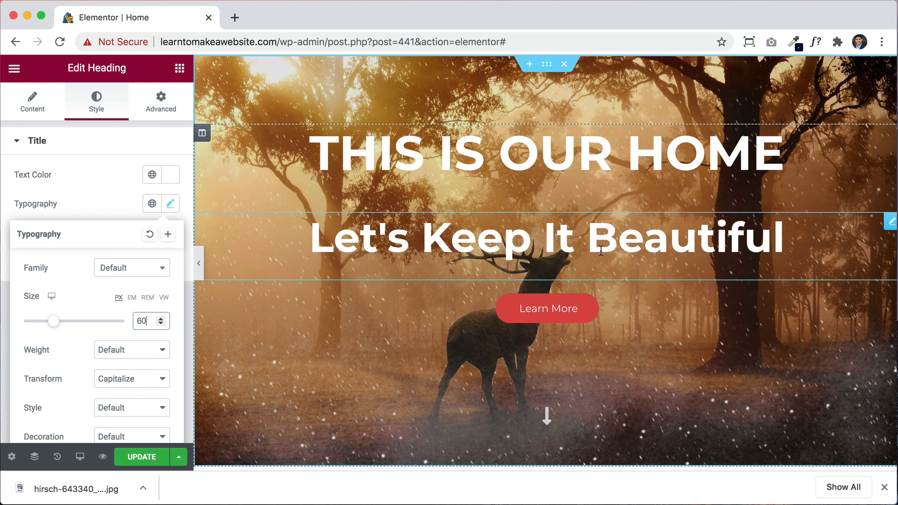
# Step: Unlink the heading's margins and set the top margin to -50
pyautogui.click(154, 109)
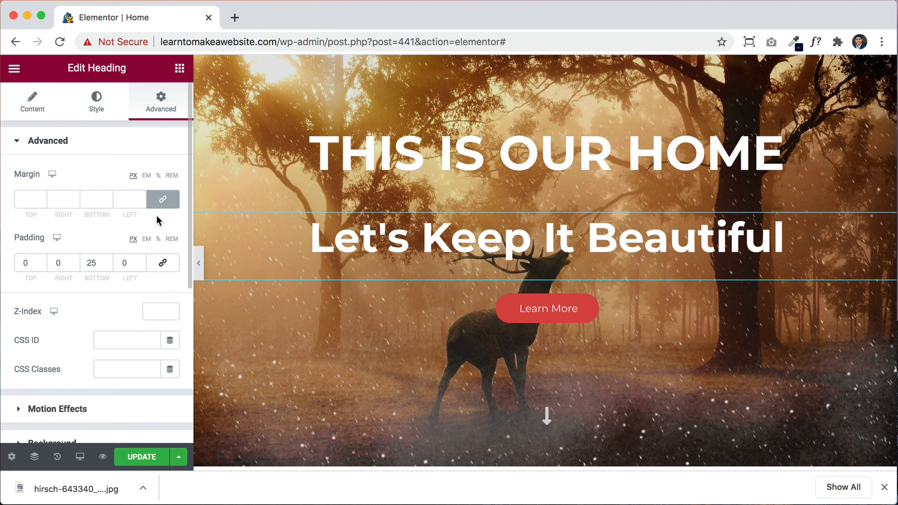
pyautogui.click(163, 202)
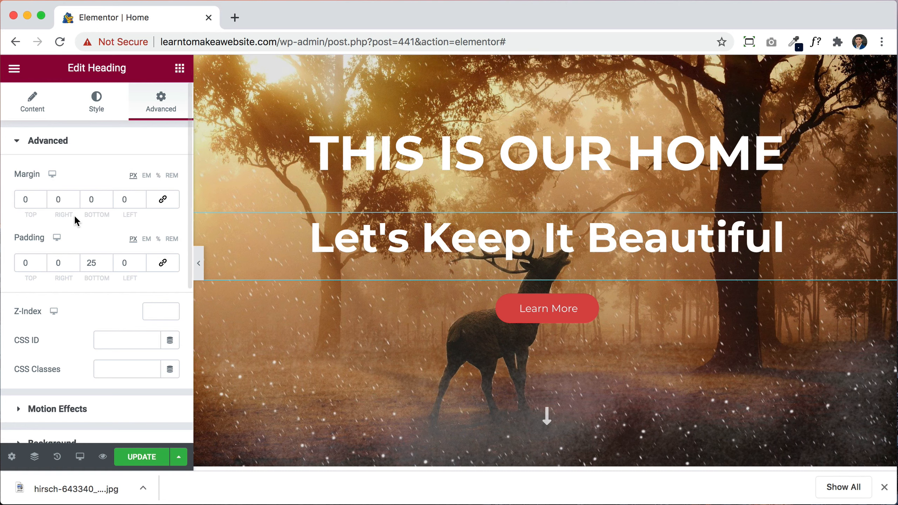
pyautogui.moveTo(39, 204); pyautogui.dragTo(40, 201)
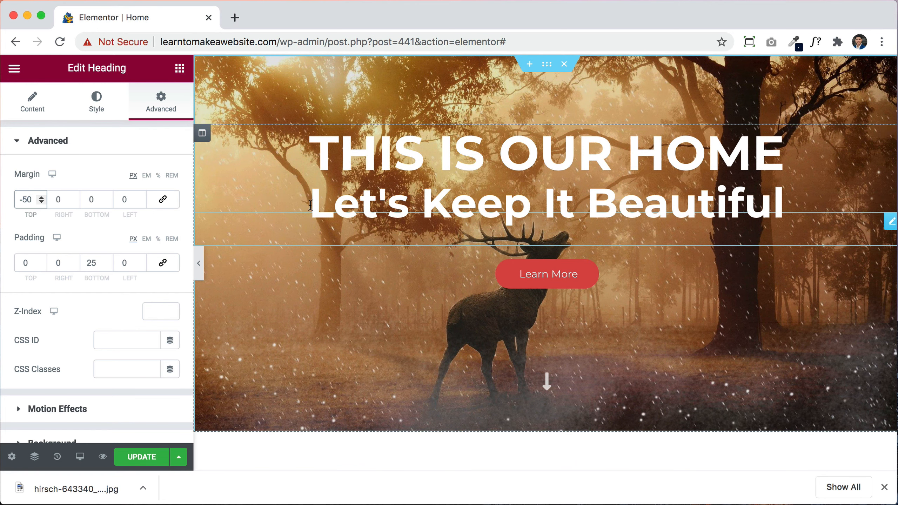
# Step: Set the heading's font size to 58 px and bring up the widget list
pyautogui.click(95, 113)
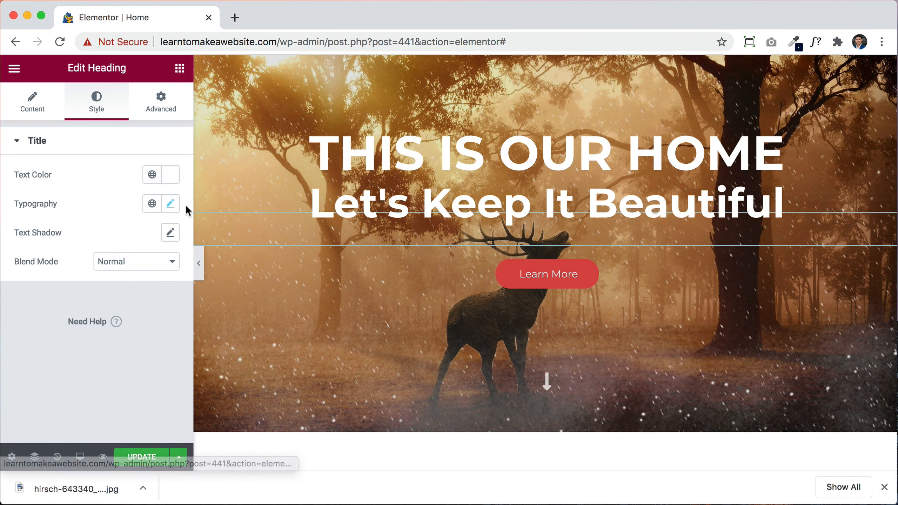
pyautogui.click(170, 208)
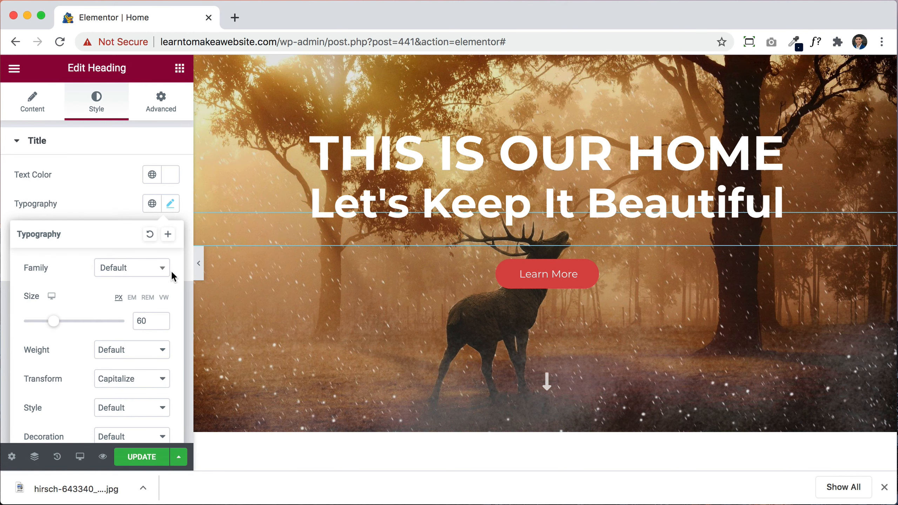
pyautogui.click(163, 323)
pyautogui.click(163, 323)
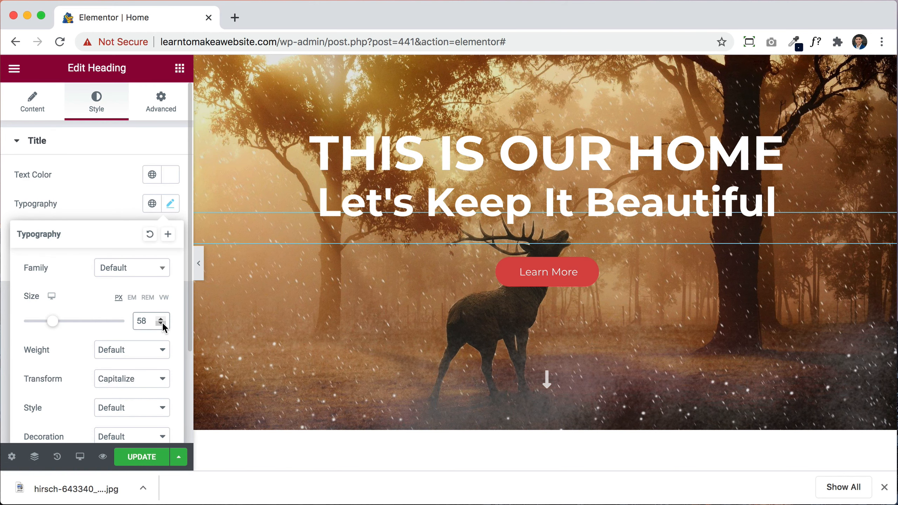
pyautogui.click(161, 324)
pyautogui.click(162, 320)
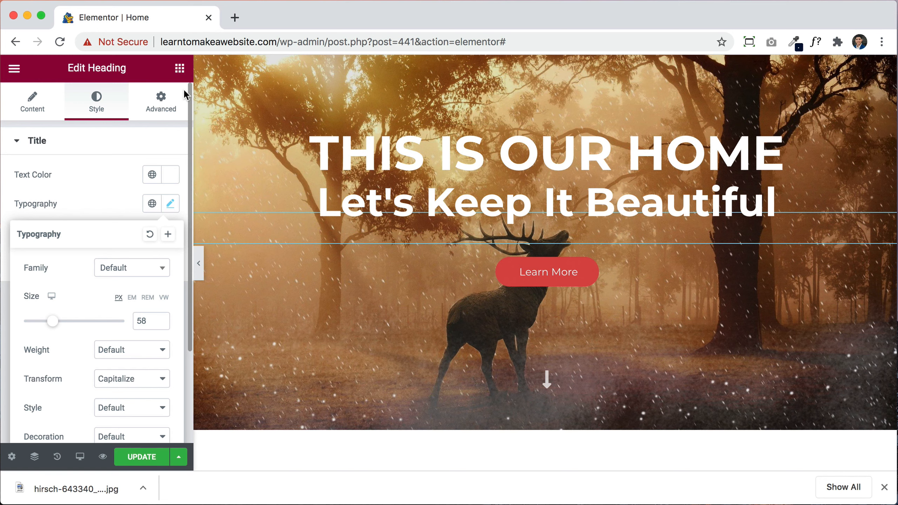
pyautogui.click(180, 68)
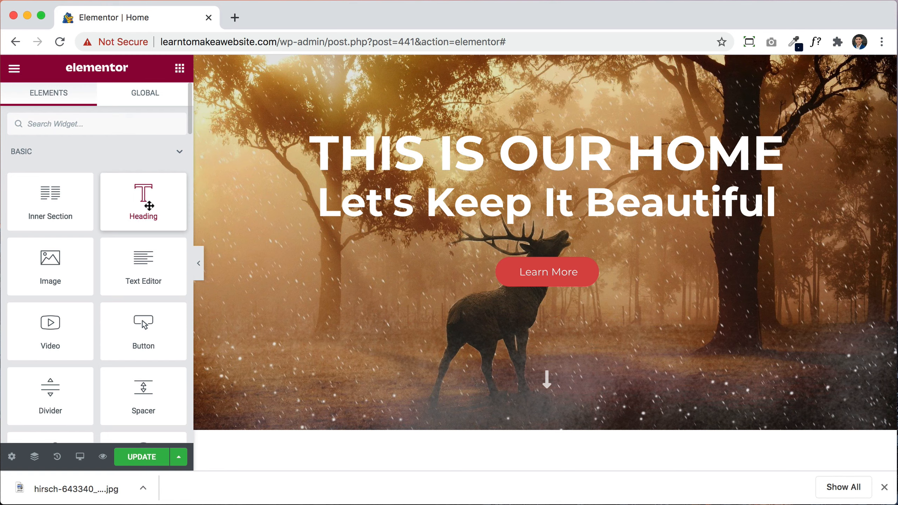
# Step: Add an extra heading and an image placeholder below the subheading
pyautogui.moveTo(149, 206); pyautogui.dragTo(555, 226)
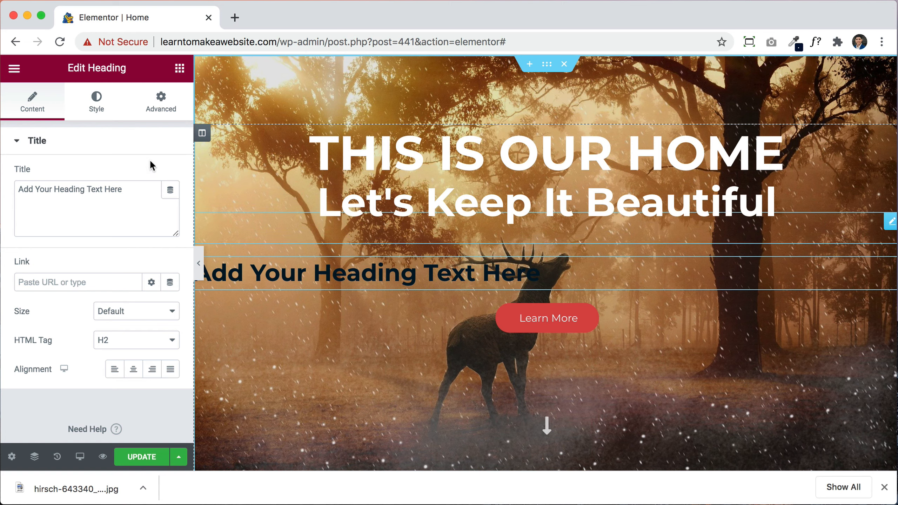
pyautogui.click(180, 69)
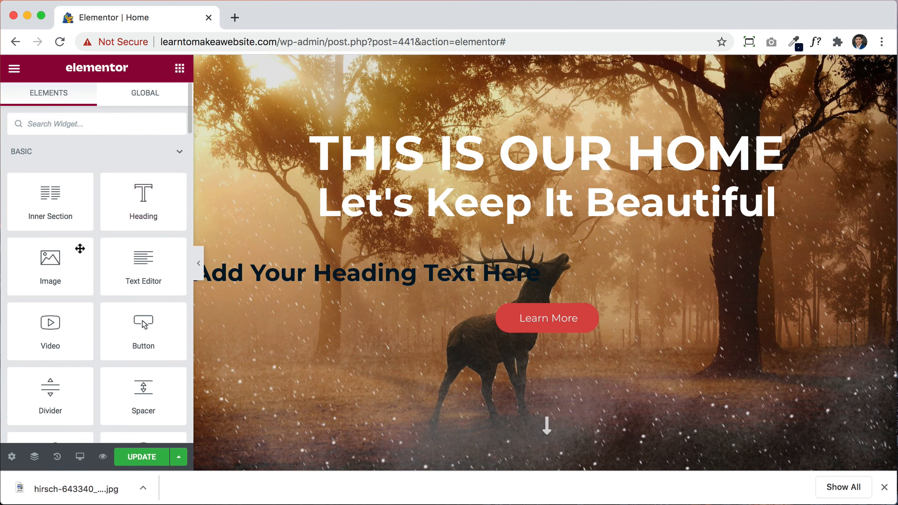
pyautogui.moveTo(57, 246); pyautogui.dragTo(357, 205)
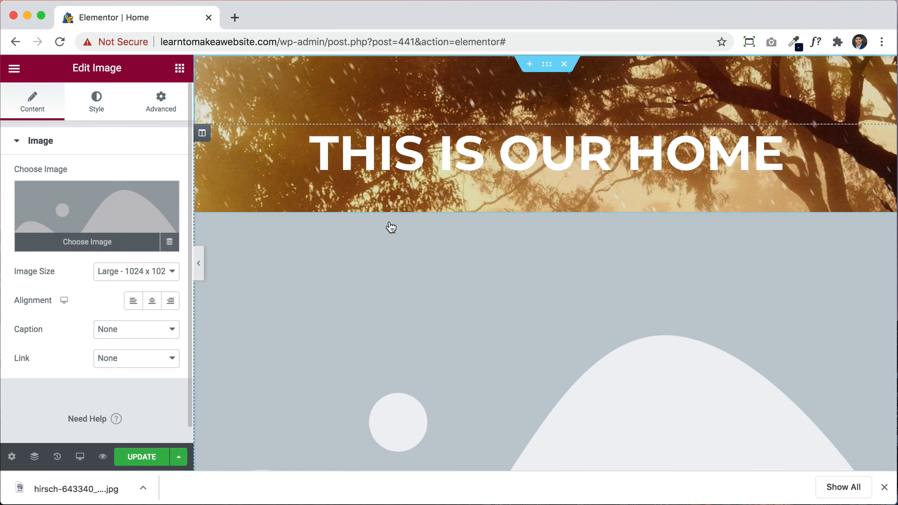
pyautogui.scroll(-8, 389, 226)
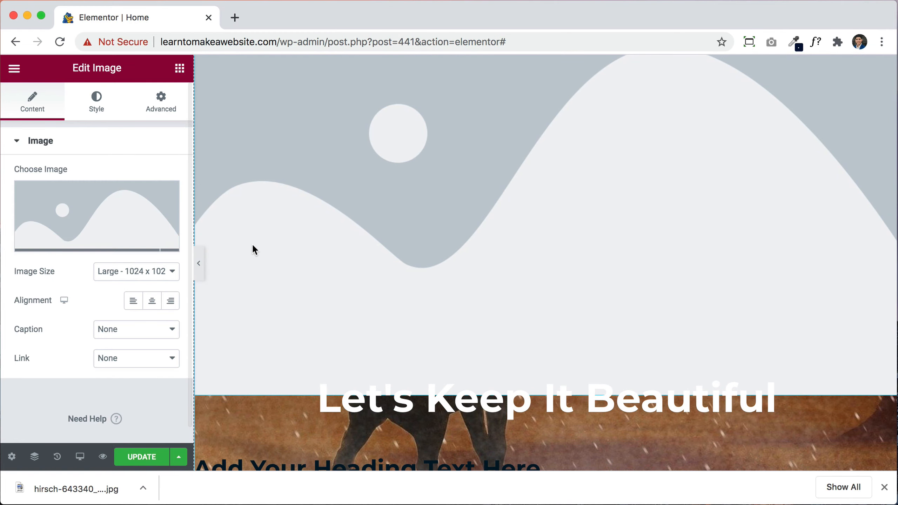
pyautogui.click(180, 68)
pyautogui.scroll(-4, 101, 351)
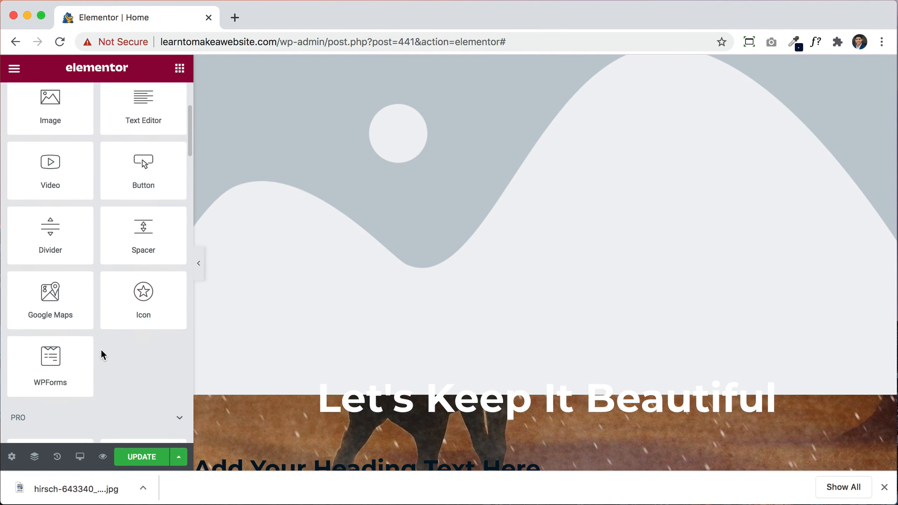
pyautogui.scroll(5, 96, 212)
pyautogui.scroll(4, 507, 240)
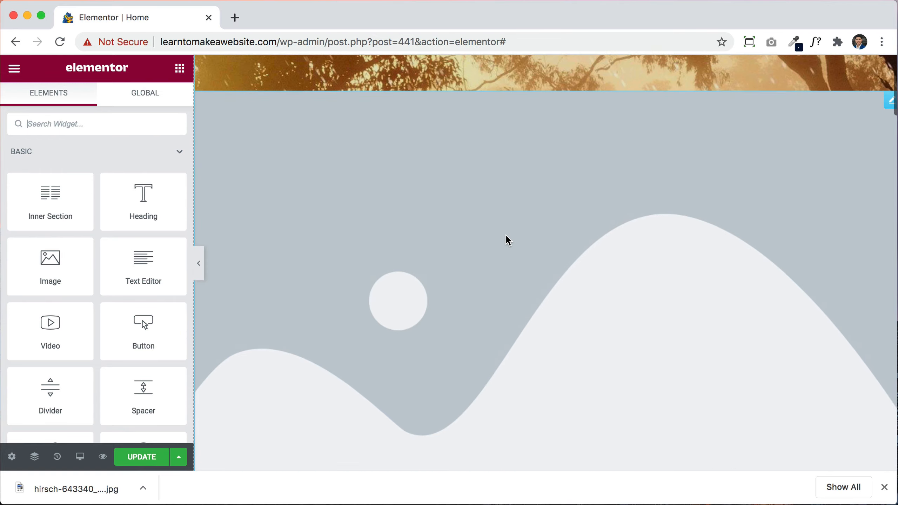
pyautogui.scroll(3, 704, 222)
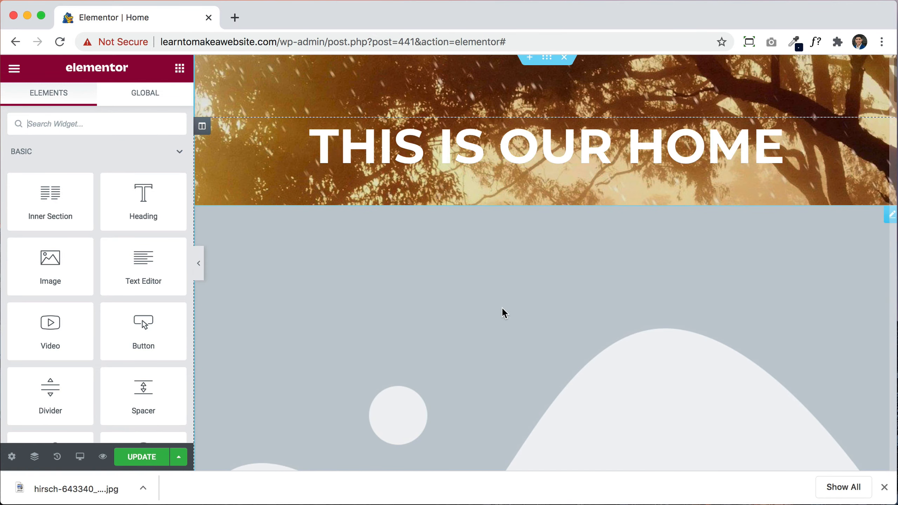
pyautogui.scroll(-5, 501, 315)
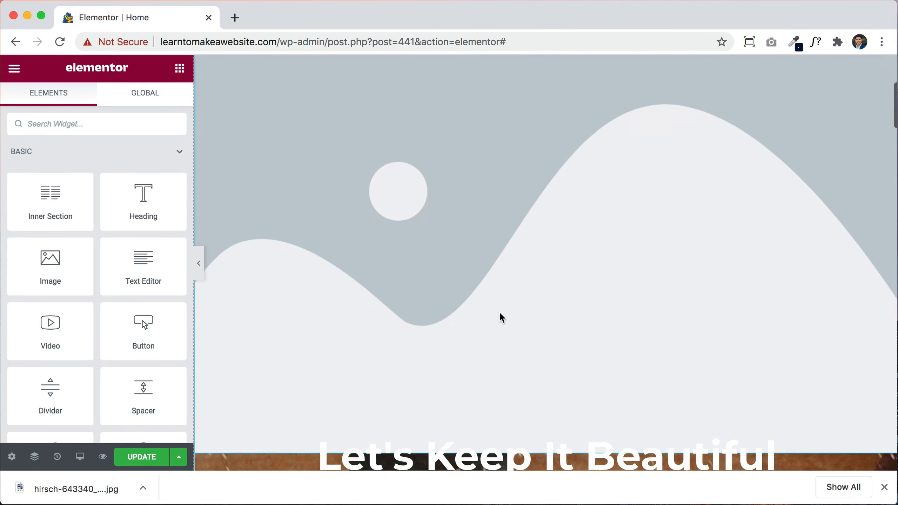
# Step: Revert the added image and heading through the edit History
pyautogui.click(56, 456)
pyautogui.click(95, 180)
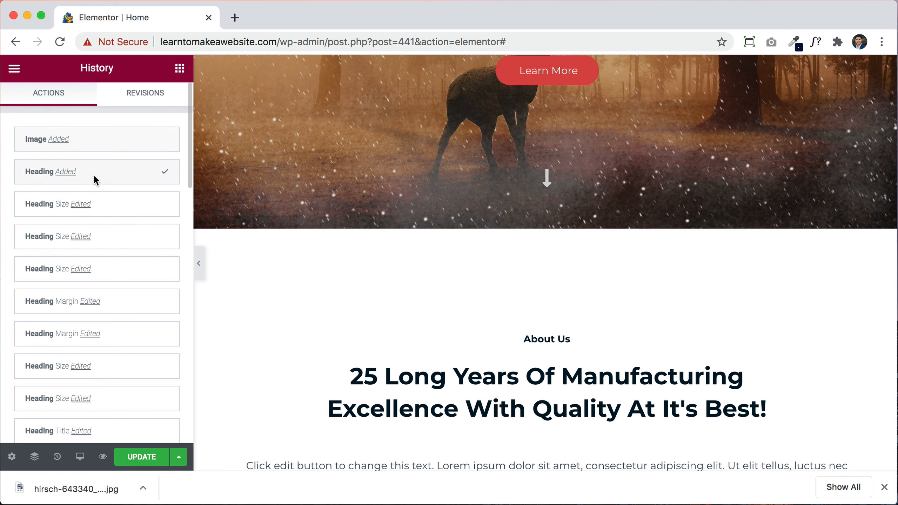
pyautogui.click(117, 201)
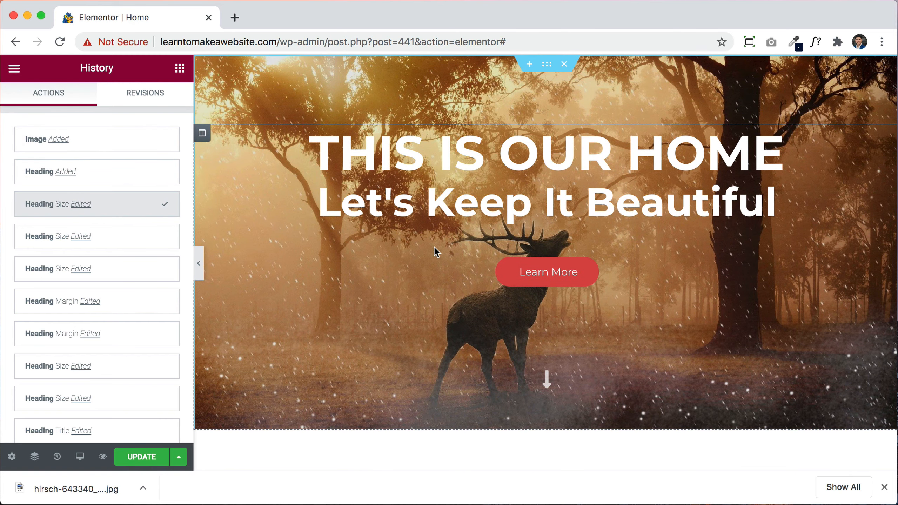
# Step: Insert a Spacer between the headings and Learn More button, set to 100 px
pyautogui.click(179, 69)
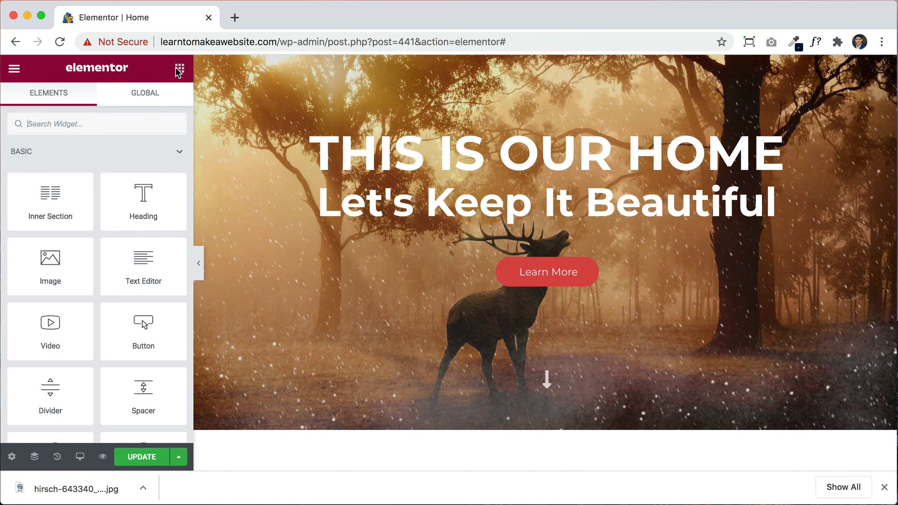
pyautogui.scroll(-2, 130, 388)
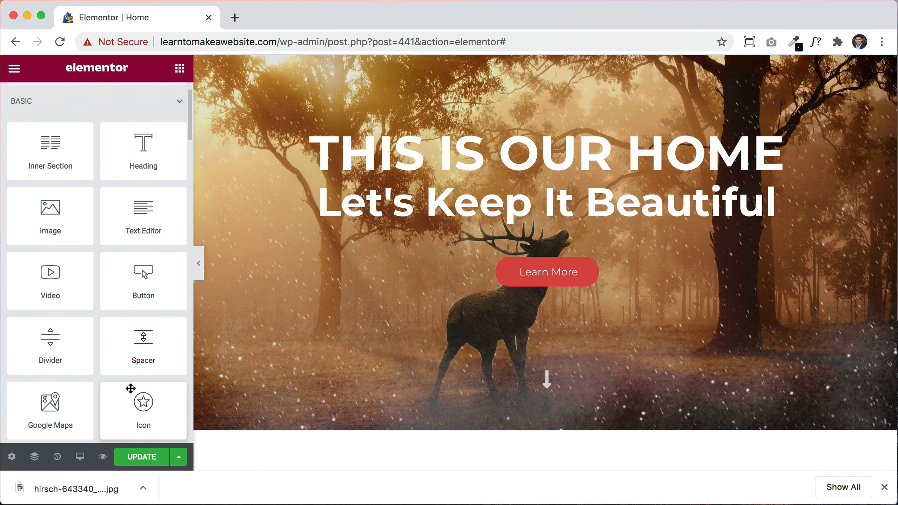
pyautogui.moveTo(149, 349); pyautogui.dragTo(534, 263)
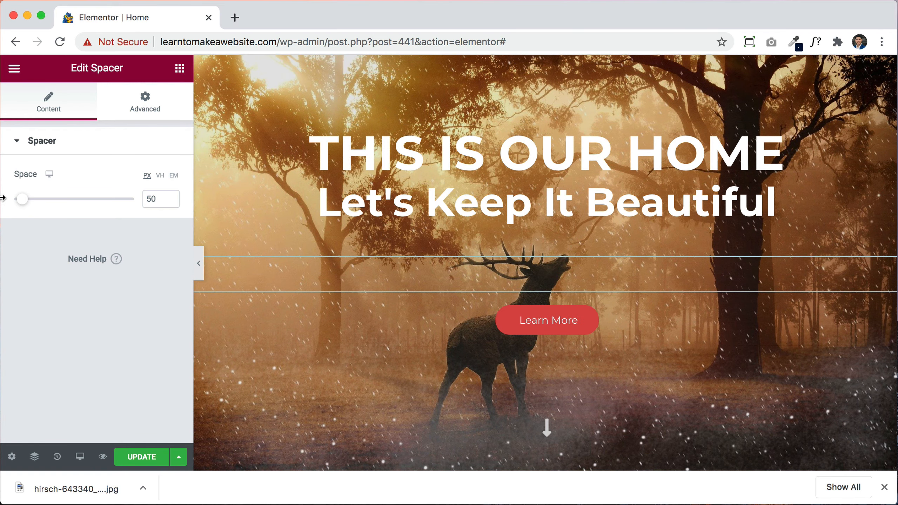
pyautogui.moveTo(169, 200); pyautogui.dragTo(170, 200)
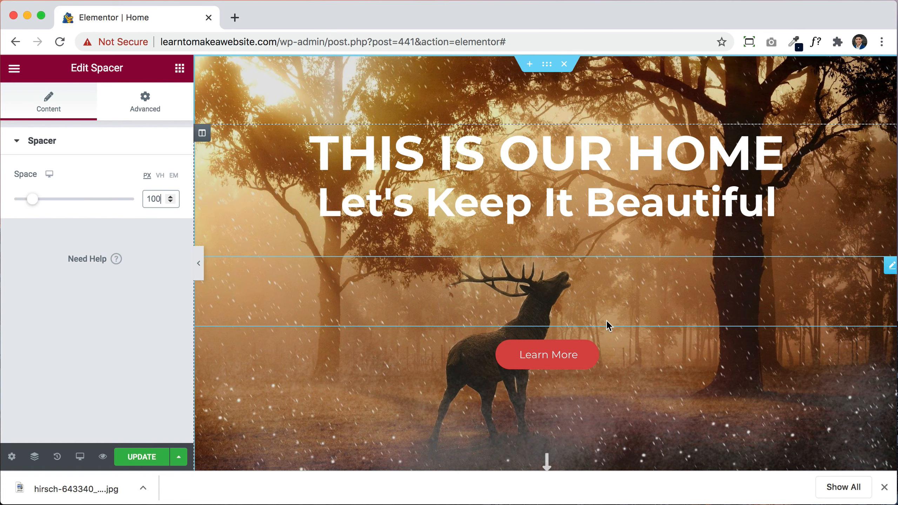
pyautogui.scroll(-3, 661, 376)
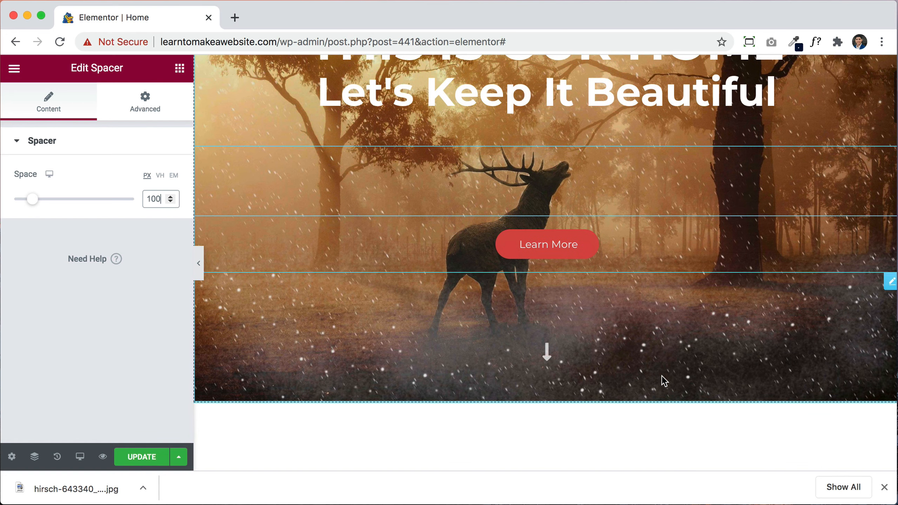
pyautogui.scroll(1, 668, 366)
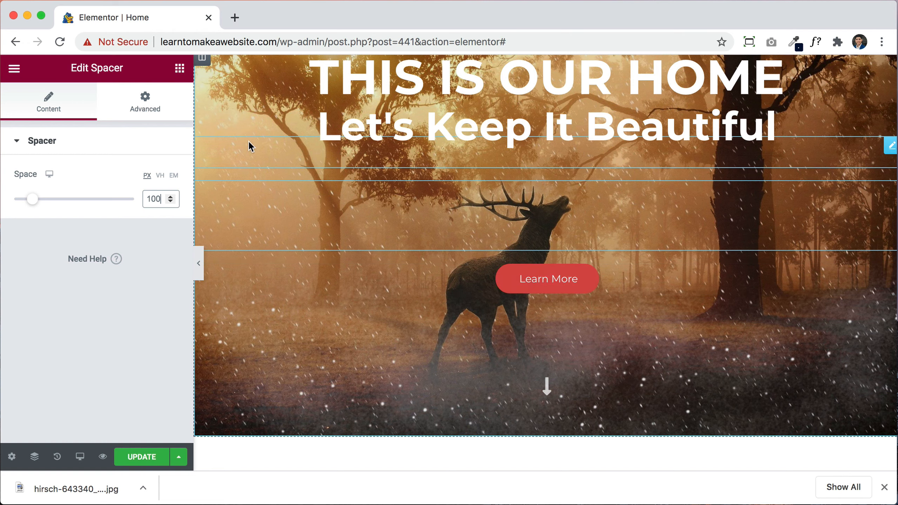
# Step: Duplicate the Learn More button so two identical buttons stack below the spacer
pyautogui.rightClick(575, 283)
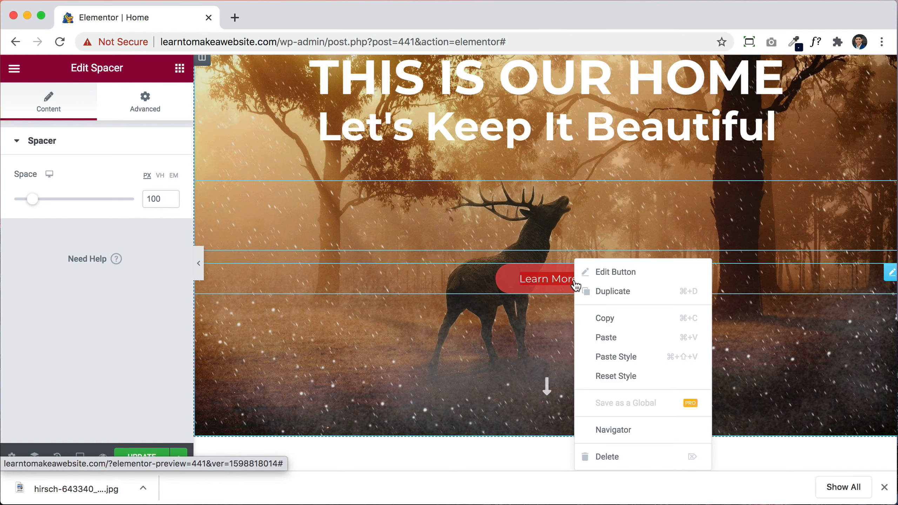
pyautogui.click(609, 293)
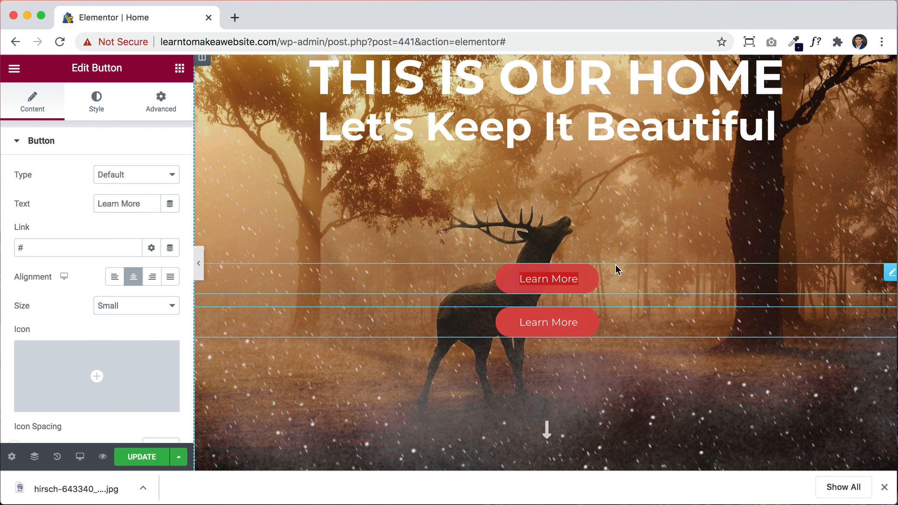
pyautogui.click(180, 69)
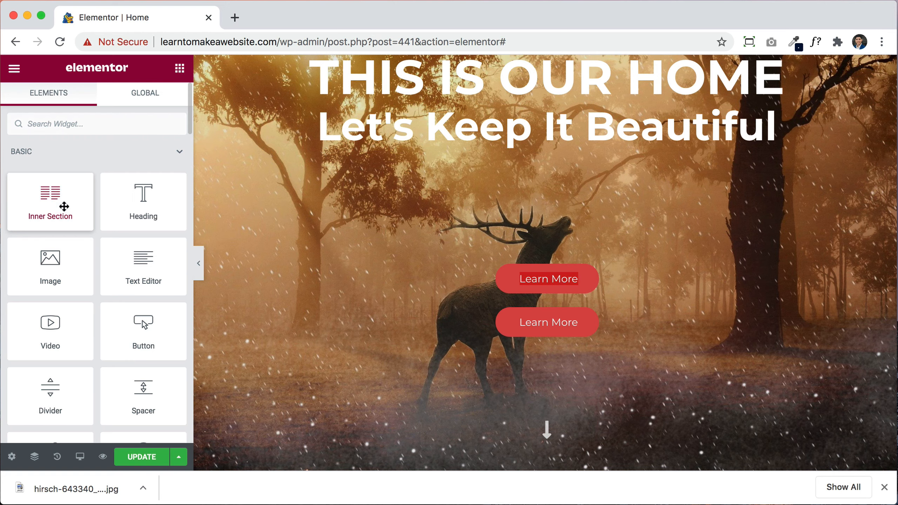
# Step: Insert a two-column Inner Section and move one Learn More button into each column
pyautogui.moveTo(64, 206); pyautogui.dragTo(539, 266)
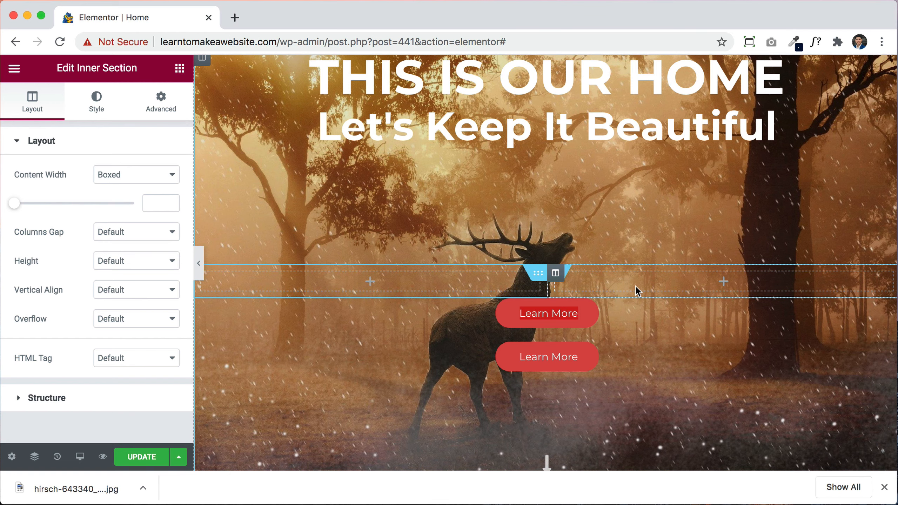
pyautogui.moveTo(864, 309); pyautogui.dragTo(484, 281)
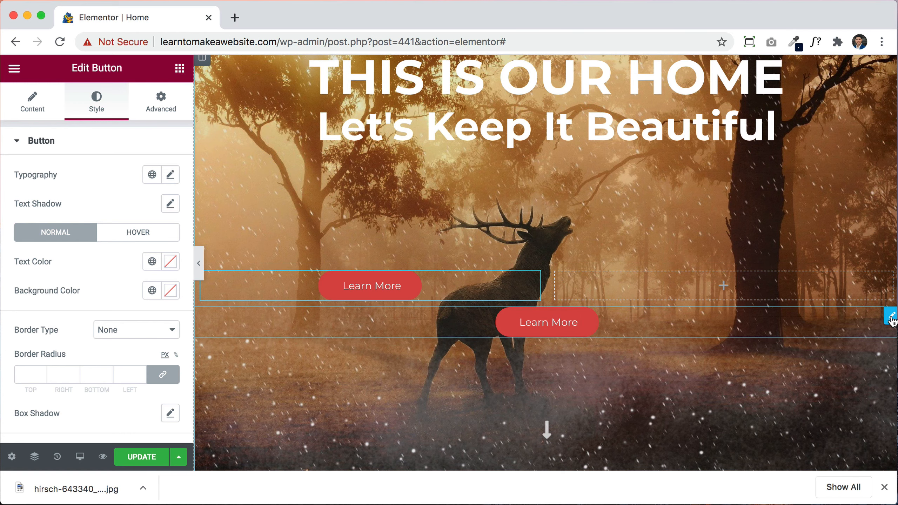
pyautogui.moveTo(547, 322); pyautogui.dragTo(764, 292)
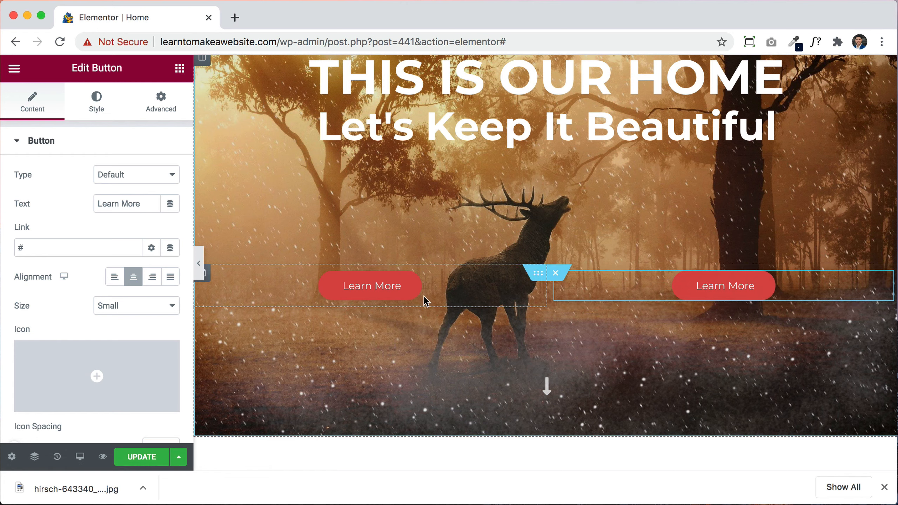
# Step: Align the left button to the right and the right button to the left
pyautogui.click(441, 283)
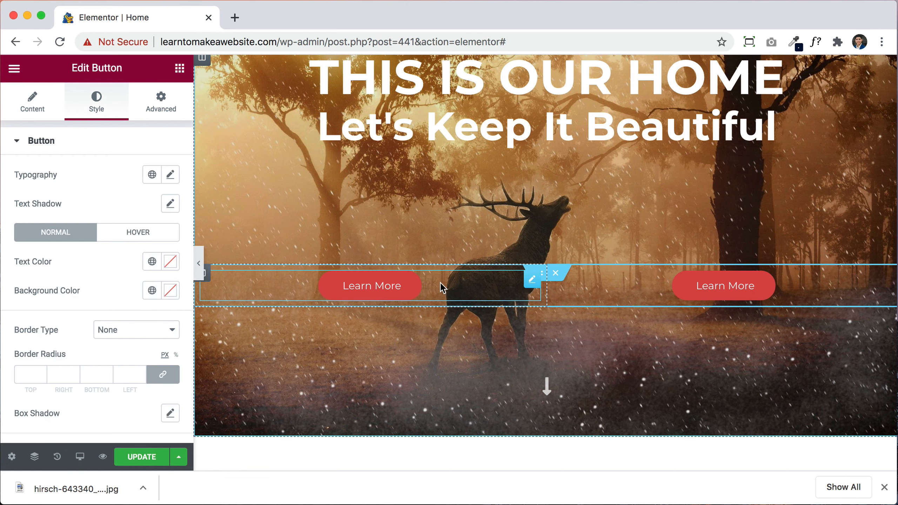
pyautogui.click(37, 104)
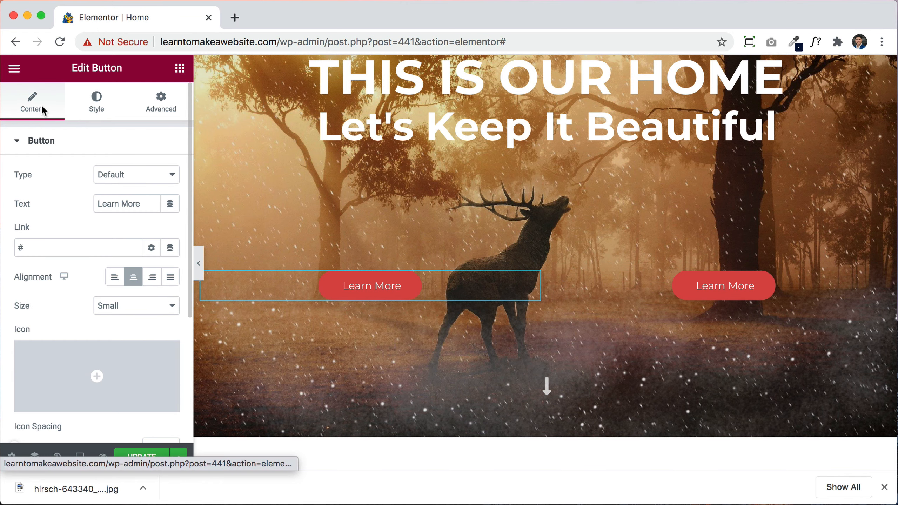
pyautogui.click(152, 287)
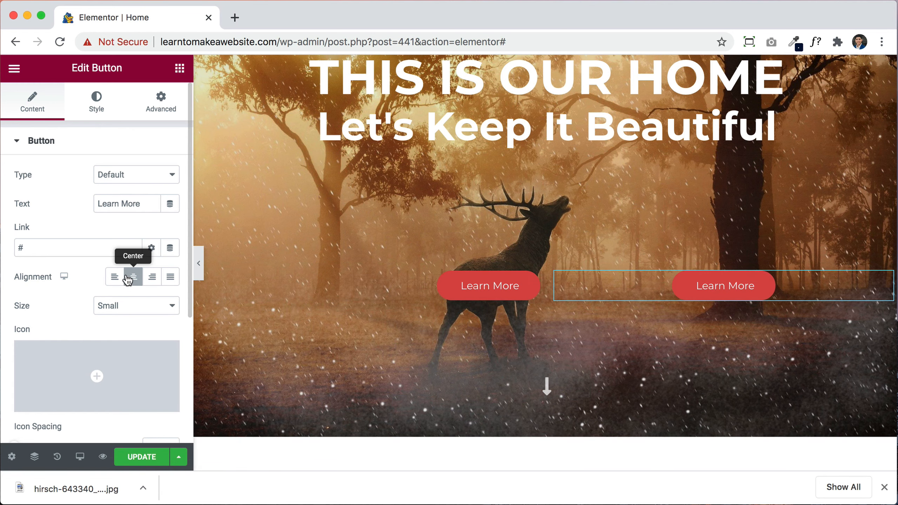
pyautogui.click(115, 278)
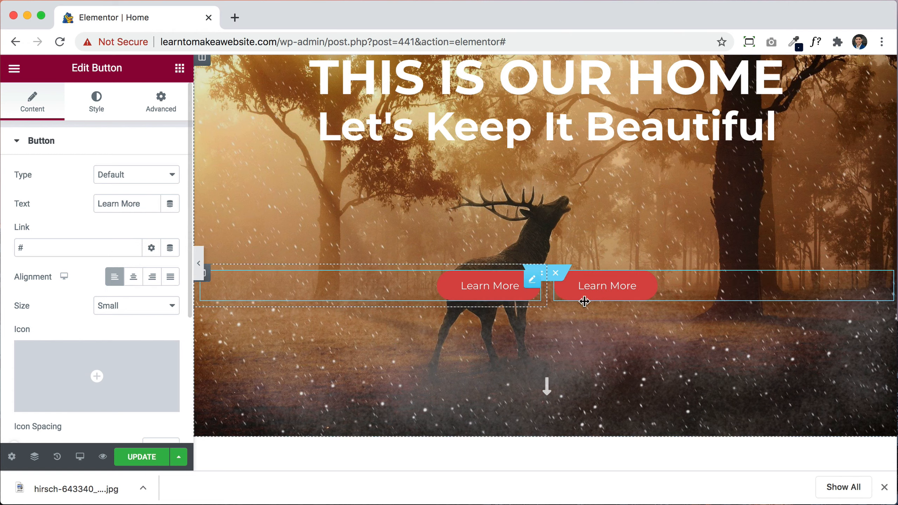
# Step: Relabel the left button 'About Us' and link it to the About page
pyautogui.click(499, 292)
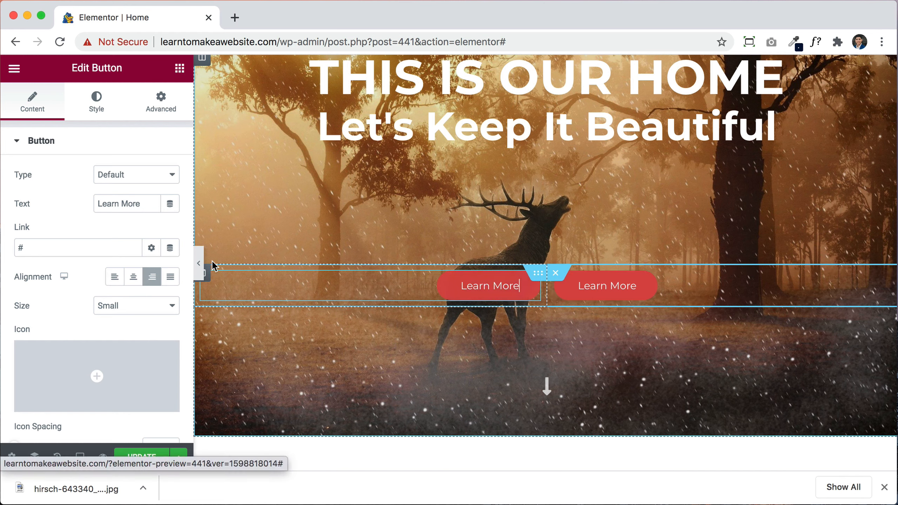
pyautogui.click(102, 248)
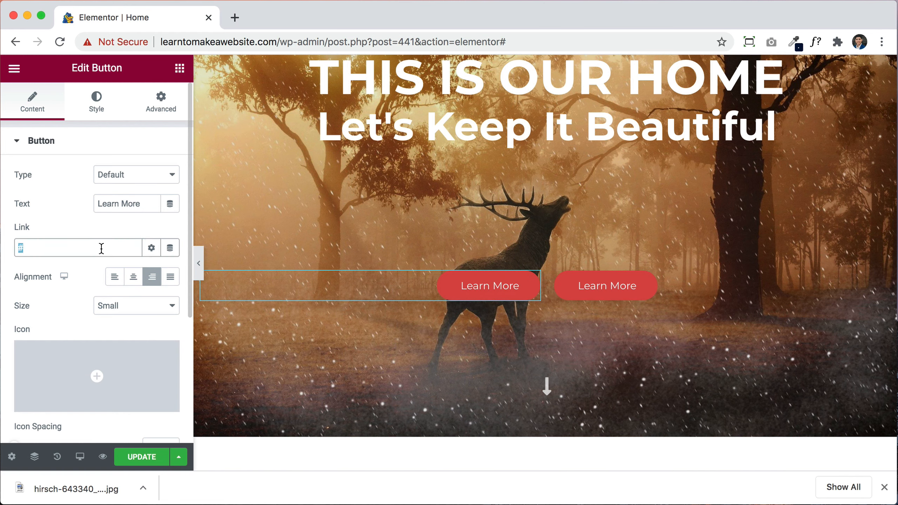
pyautogui.write('about')
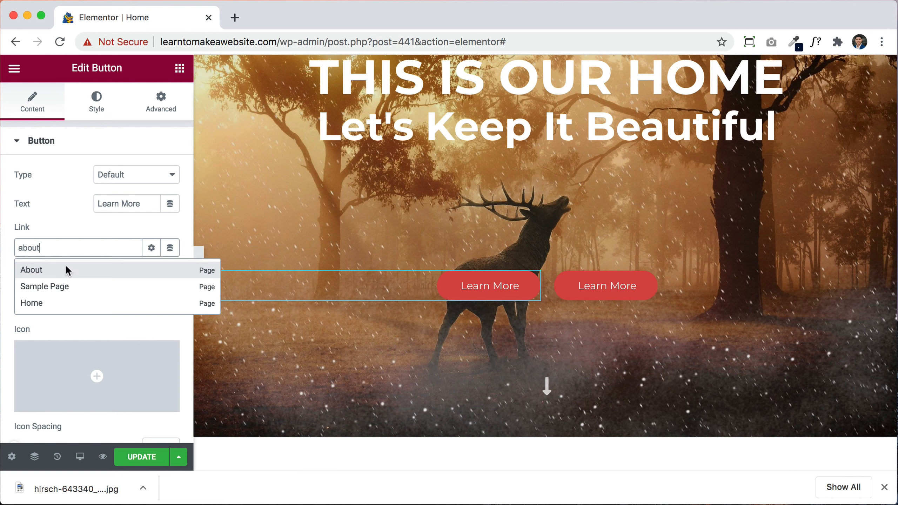
pyautogui.click(67, 271)
pyautogui.tripleClick(106, 205)
pyautogui.write('About Us')
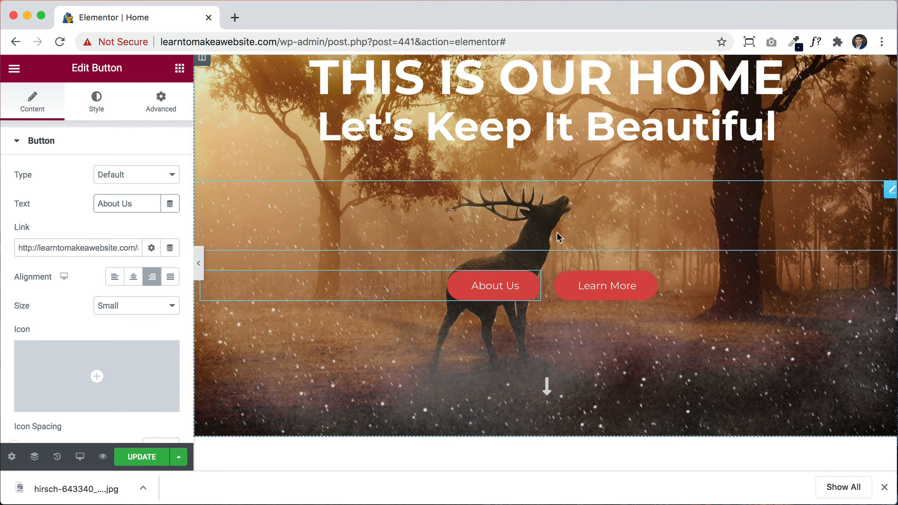
# Step: Relabel the right button 'Contact Us' and link it to the Contact page
pyautogui.click(600, 290)
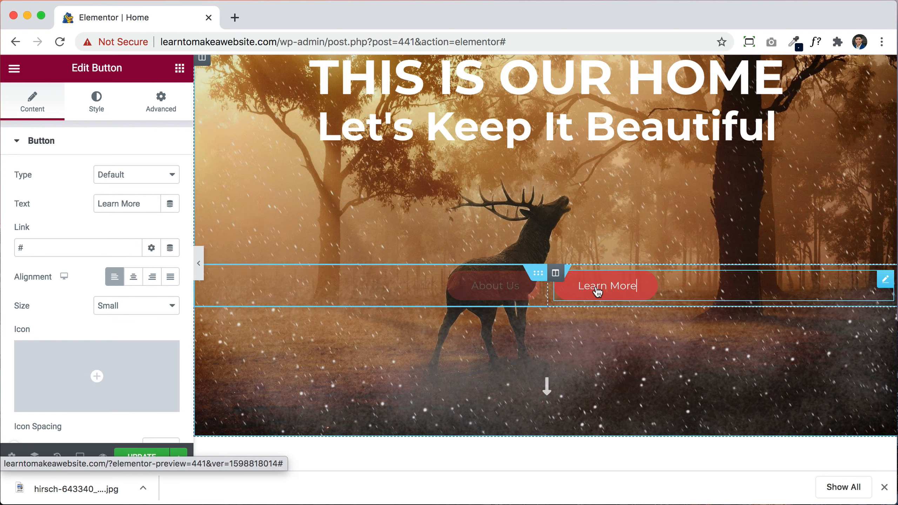
pyautogui.tripleClick(132, 203)
pyautogui.write('CN')
pyautogui.press('BackSpace')
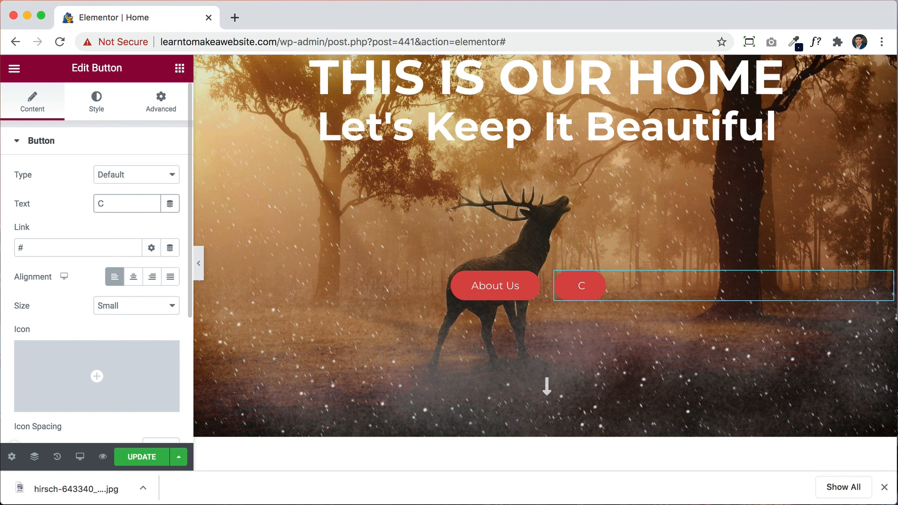
pyautogui.write('ontact Us')
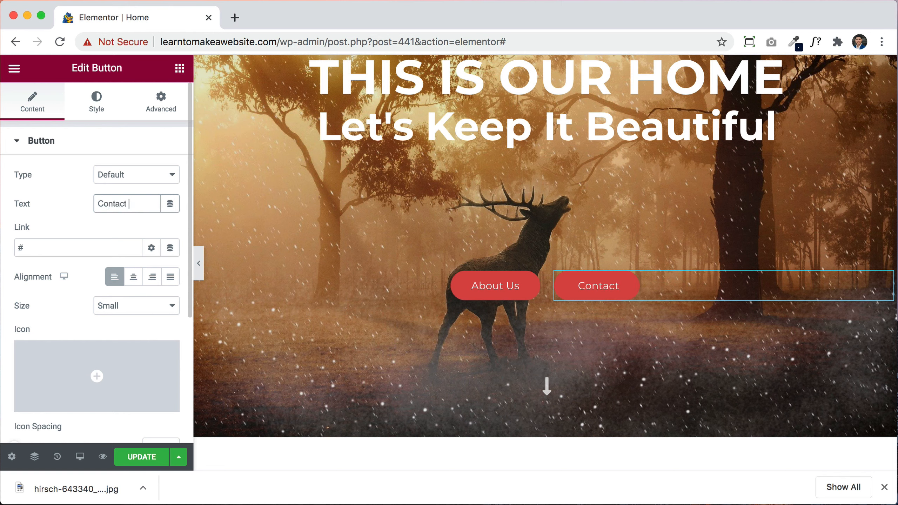
pyautogui.tripleClick(81, 250)
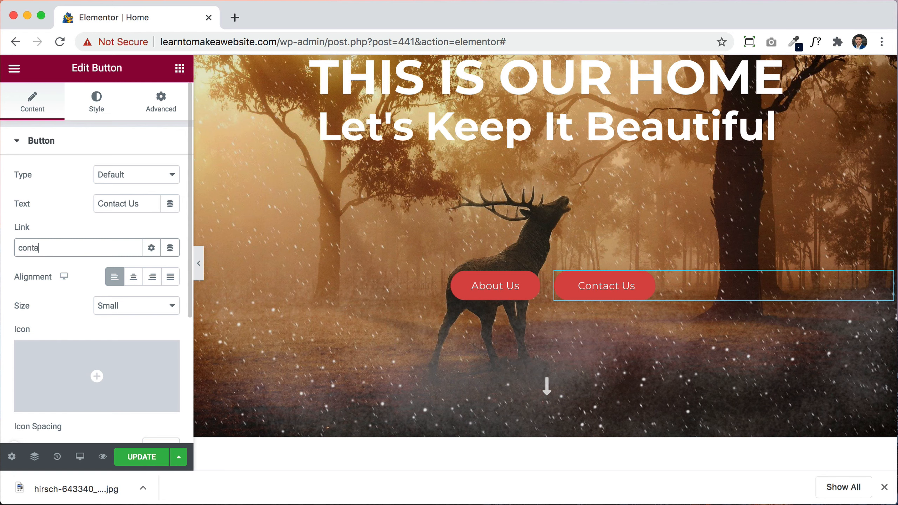
pyautogui.write('contact')
pyautogui.click(46, 273)
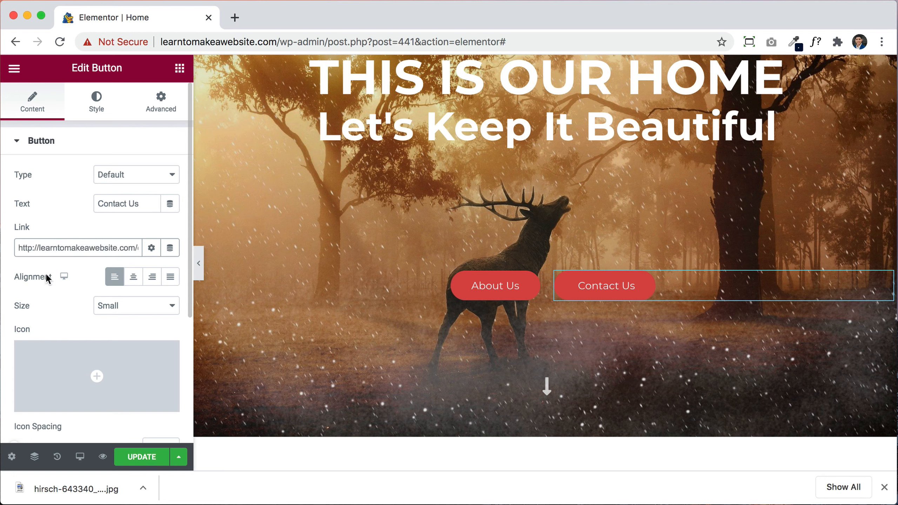
pyautogui.scroll(2, 494, 328)
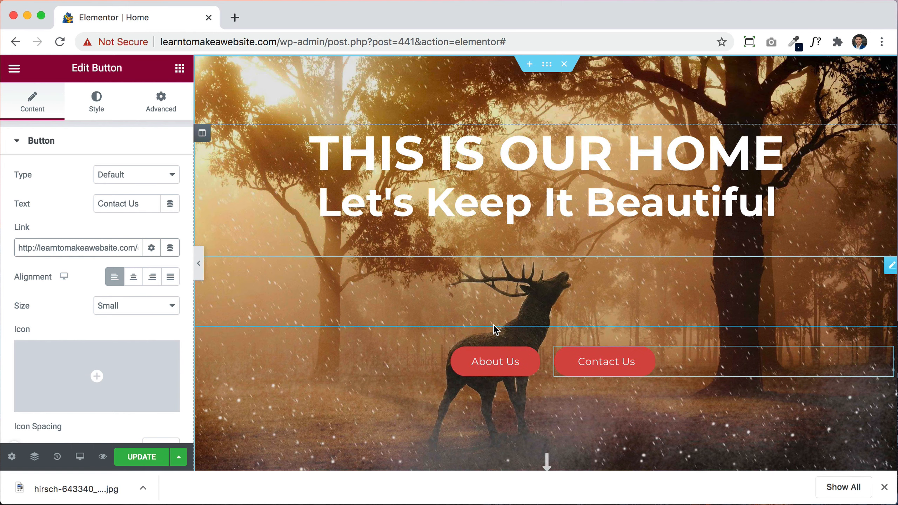
# Step: Update the page, then preview the finished hero in a new tab
pyautogui.click(130, 456)
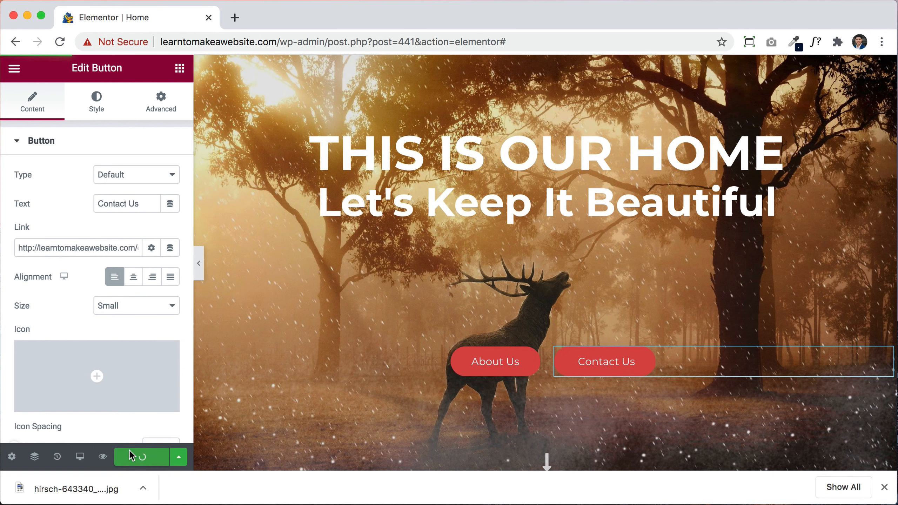
pyautogui.click(884, 487)
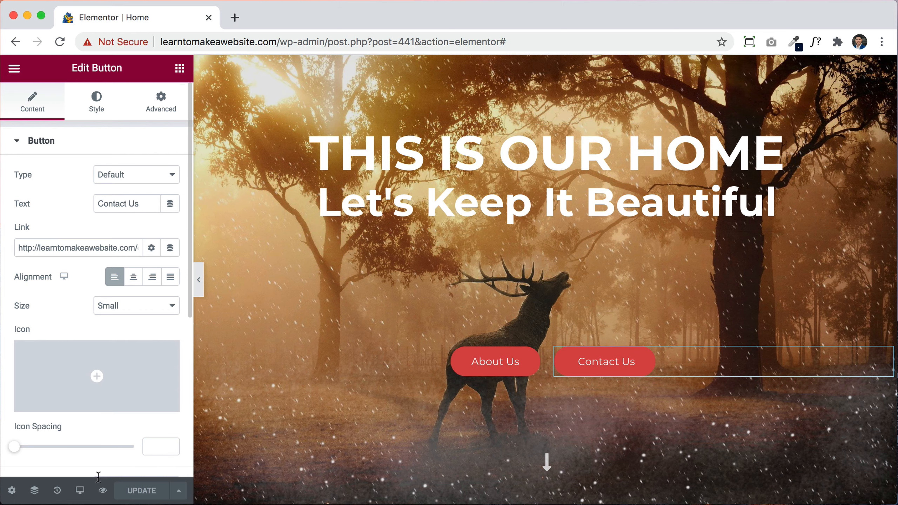
pyautogui.click(103, 490)
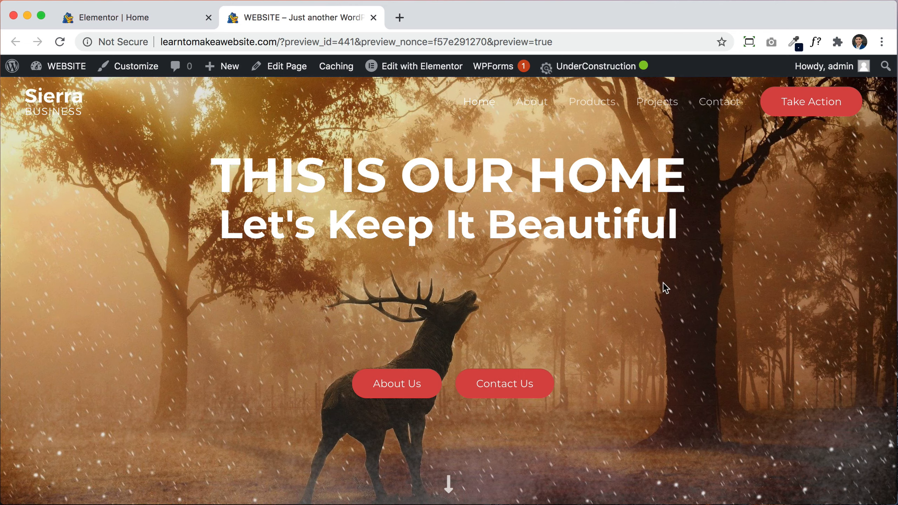
pyautogui.scroll(-15, 664, 284)
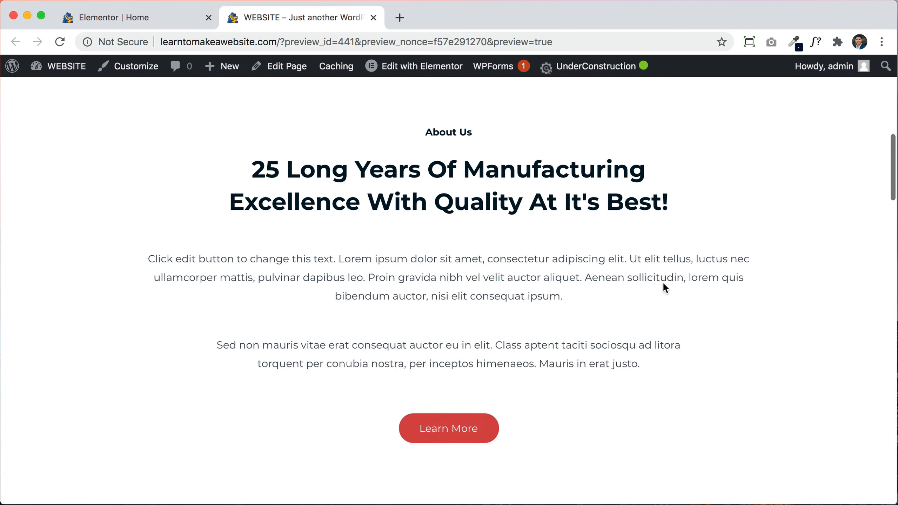
pyautogui.scroll(-5, 663, 283)
pyautogui.scroll(15, 662, 283)
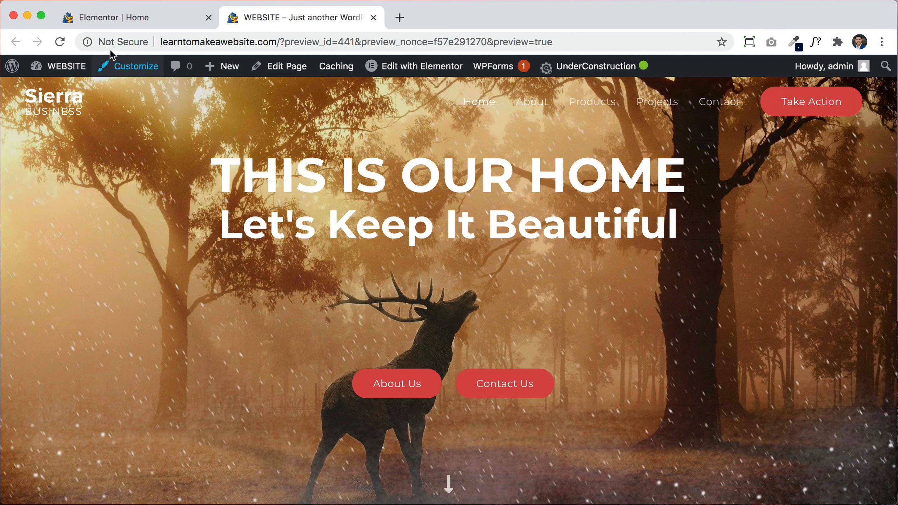
pyautogui.click(153, 24)
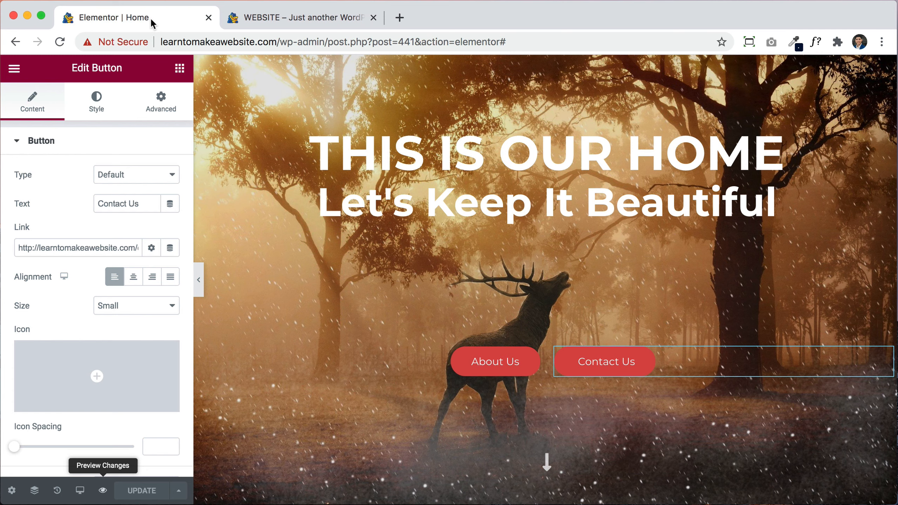
# Step: Change the spacer between headings and buttons to 60 px
pyautogui.click(519, 296)
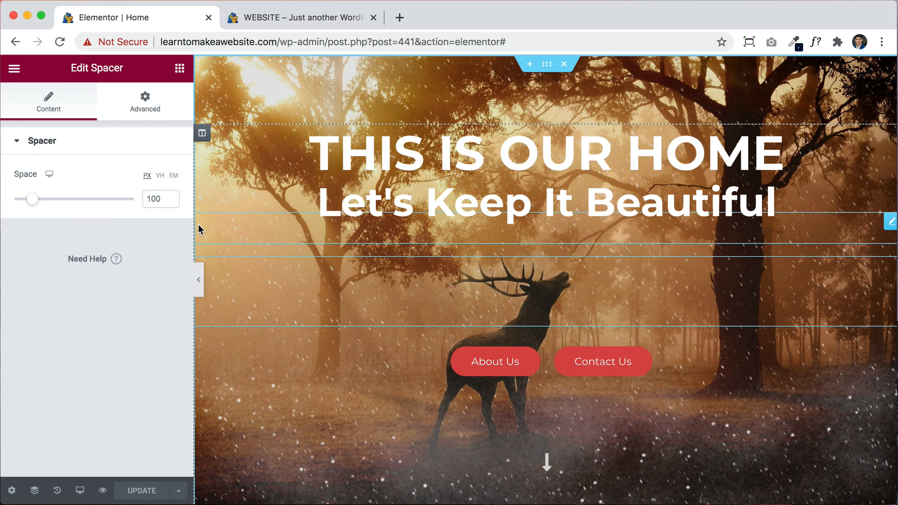
pyautogui.doubleClick(146, 200)
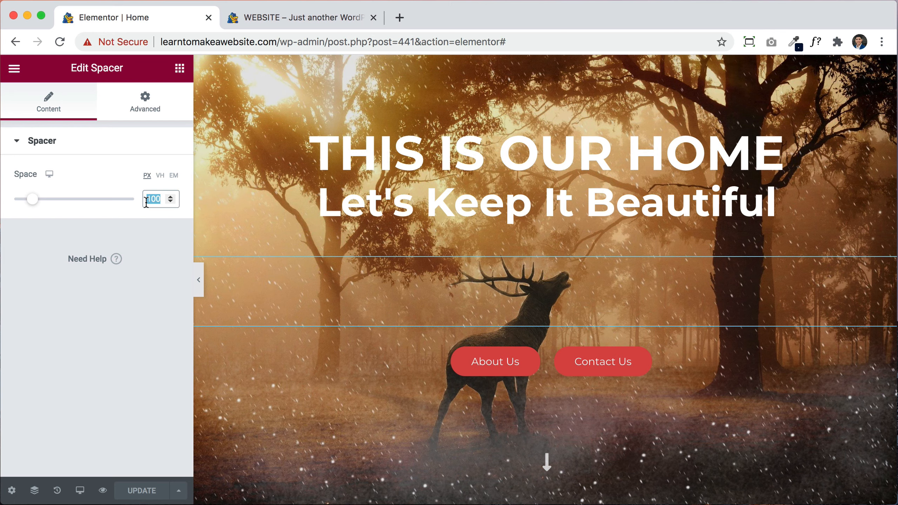
pyautogui.press('BackSpace')
pyautogui.write('60')
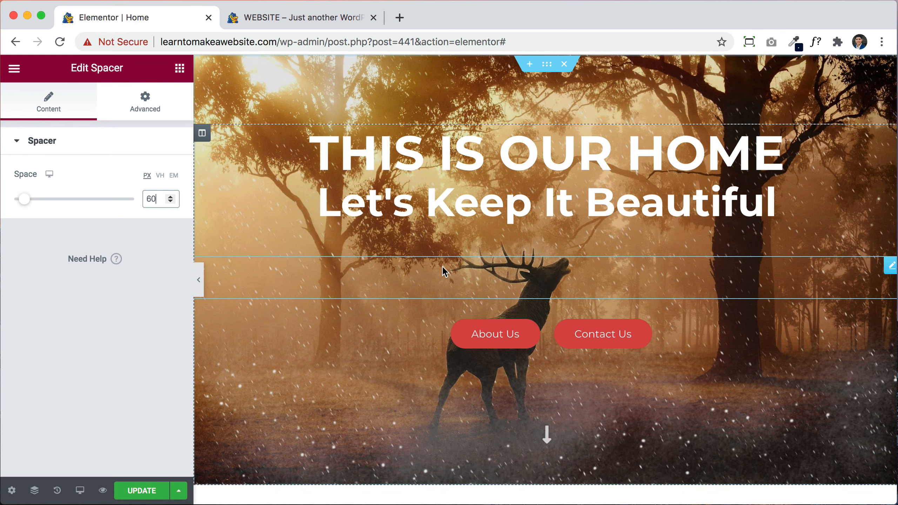
# Step: Duplicate the spacer, move the copy above the headline, and update the page
pyautogui.rightClick(490, 280)
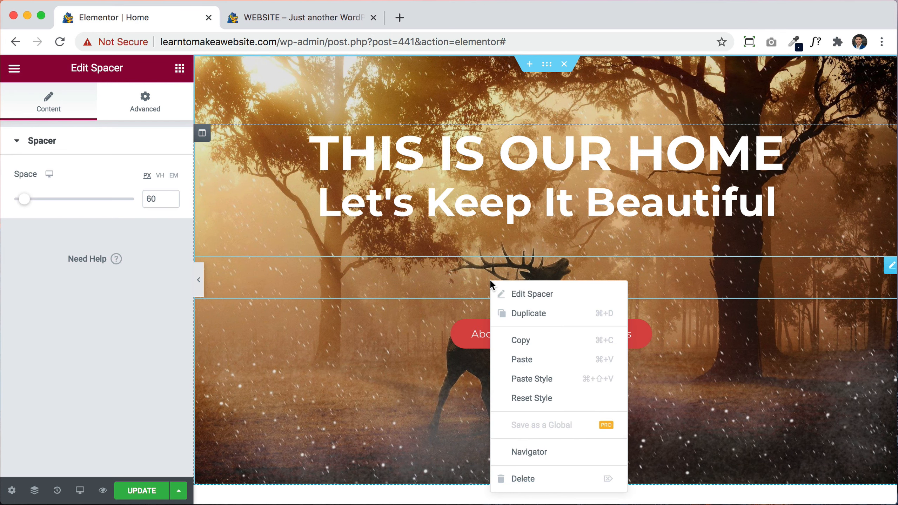
pyautogui.click(531, 311)
pyautogui.moveTo(890, 321); pyautogui.dragTo(603, 147)
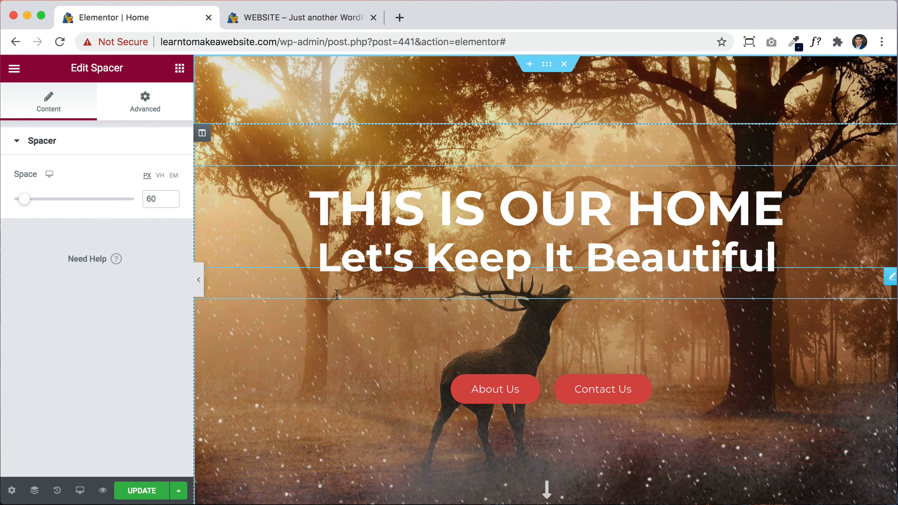
pyautogui.click(144, 492)
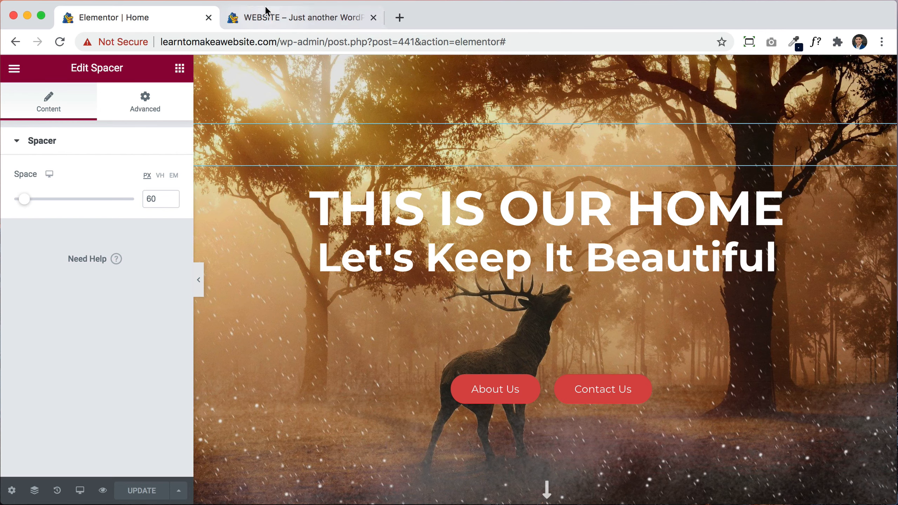
pyautogui.click(267, 19)
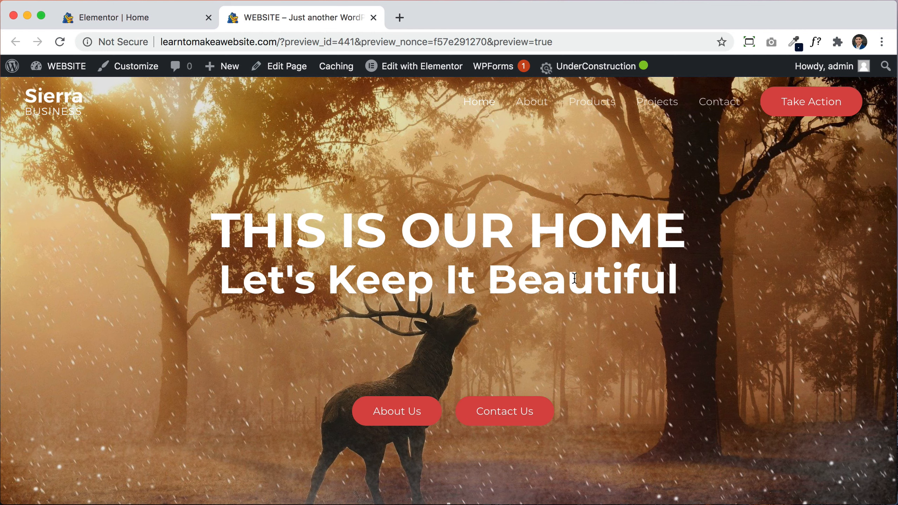
pyautogui.click(148, 17)
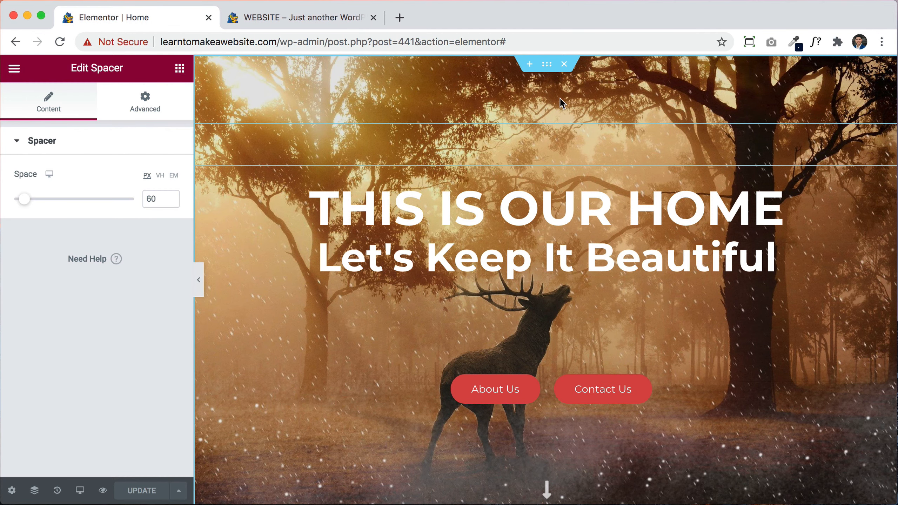
# Step: Raise the hero section's black background overlay opacity from 0.1 to 0.43
pyautogui.click(545, 73)
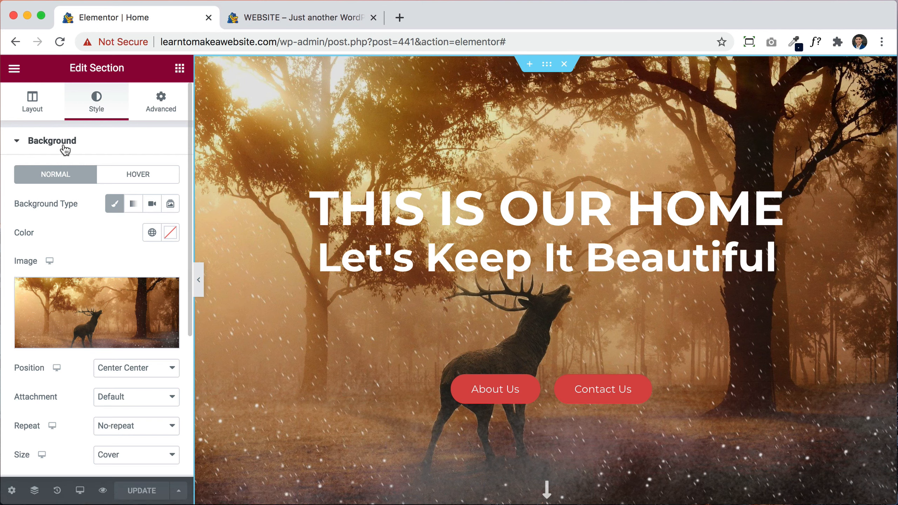
pyautogui.scroll(-3, 93, 317)
pyautogui.scroll(-2, 94, 317)
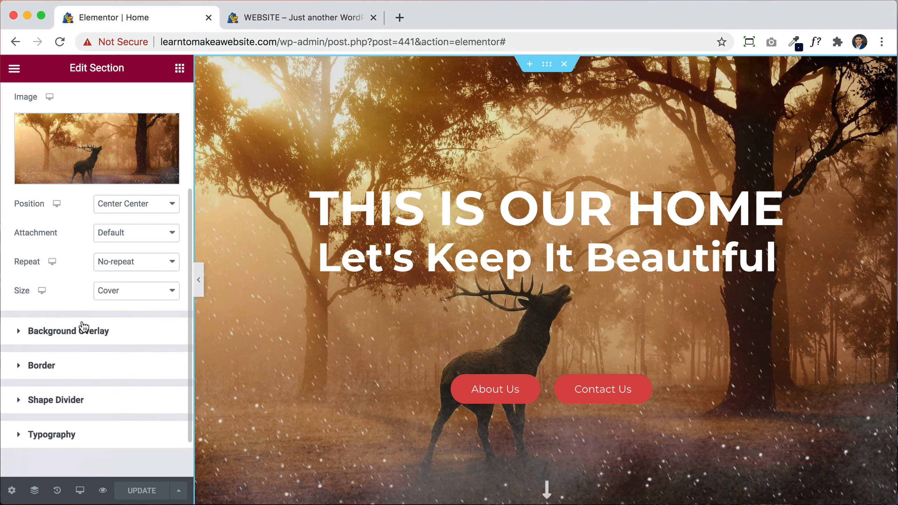
pyautogui.click(87, 339)
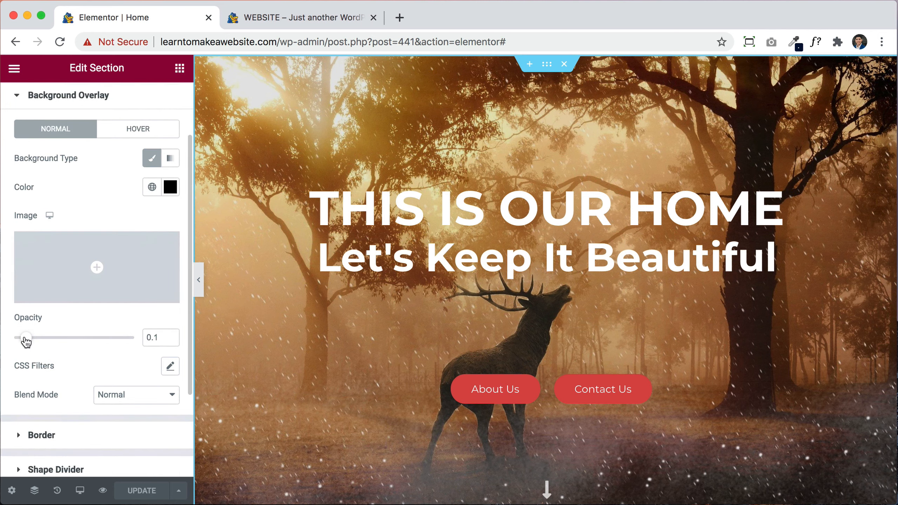
pyautogui.moveTo(26, 340); pyautogui.dragTo(66, 339)
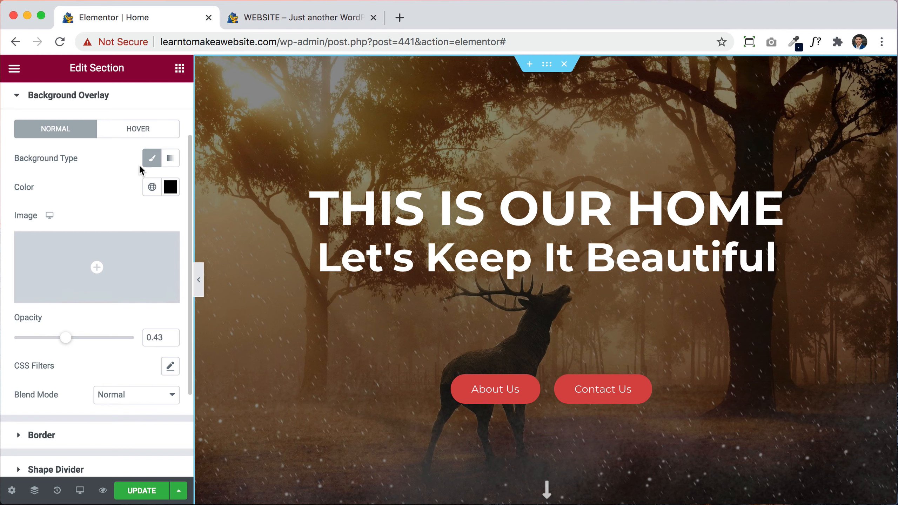
# Step: Make the hero overlay a black-to-white gradient with the second colour white and opacity 1
pyautogui.click(171, 159)
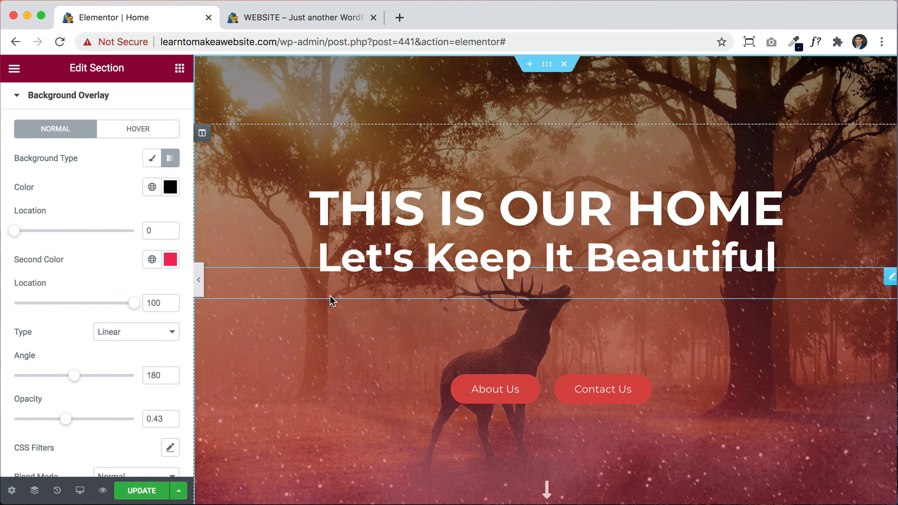
pyautogui.click(169, 187)
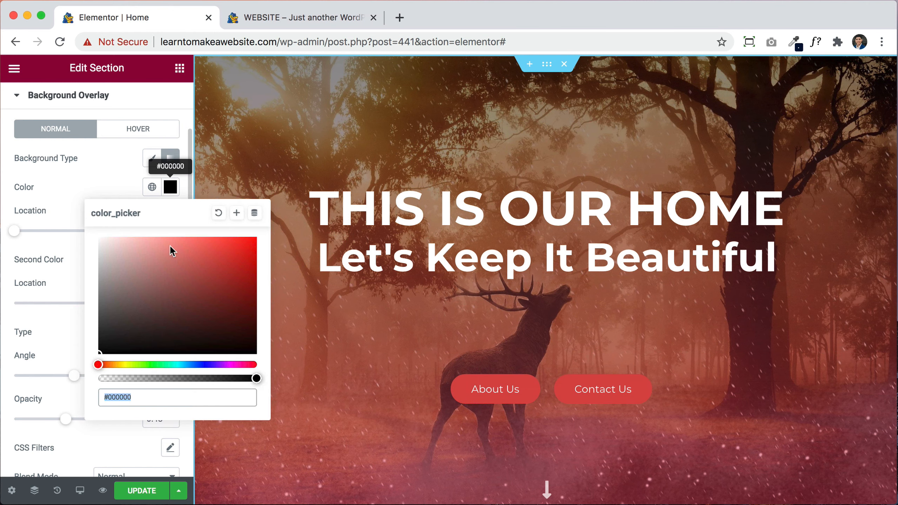
pyautogui.click(84, 172)
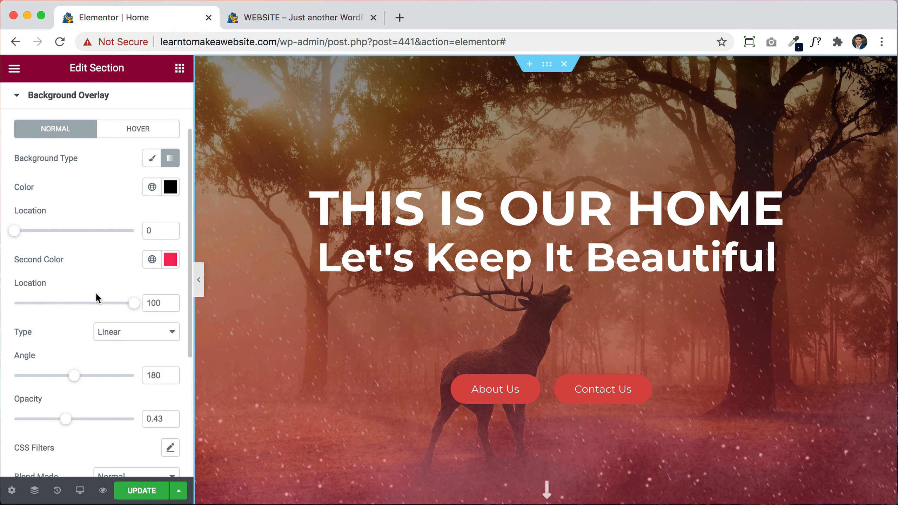
pyautogui.click(170, 259)
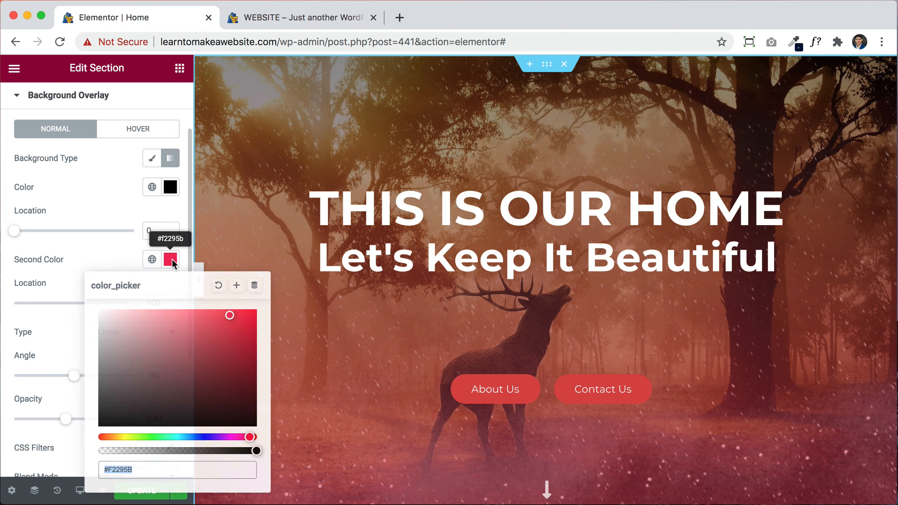
pyautogui.click(165, 358)
pyautogui.moveTo(120, 335); pyautogui.dragTo(80, 296)
pyautogui.click(84, 175)
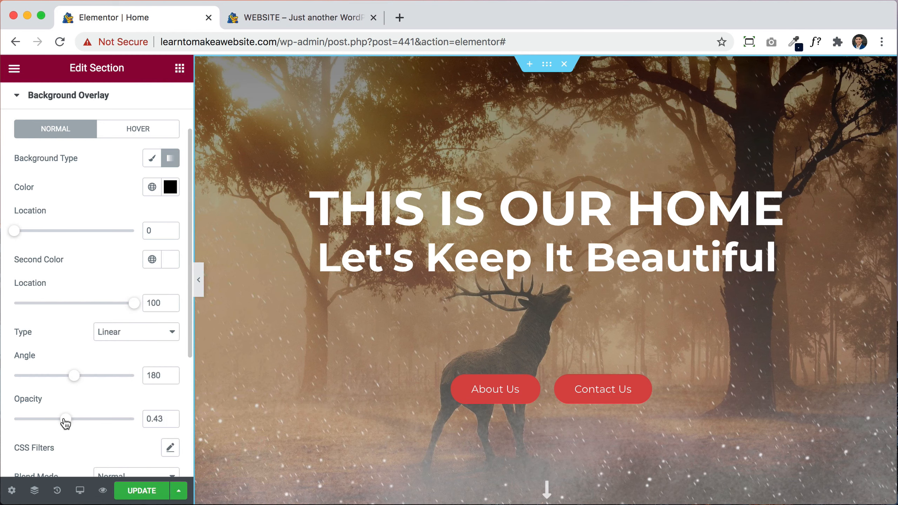
pyautogui.moveTo(70, 421); pyautogui.dragTo(136, 418)
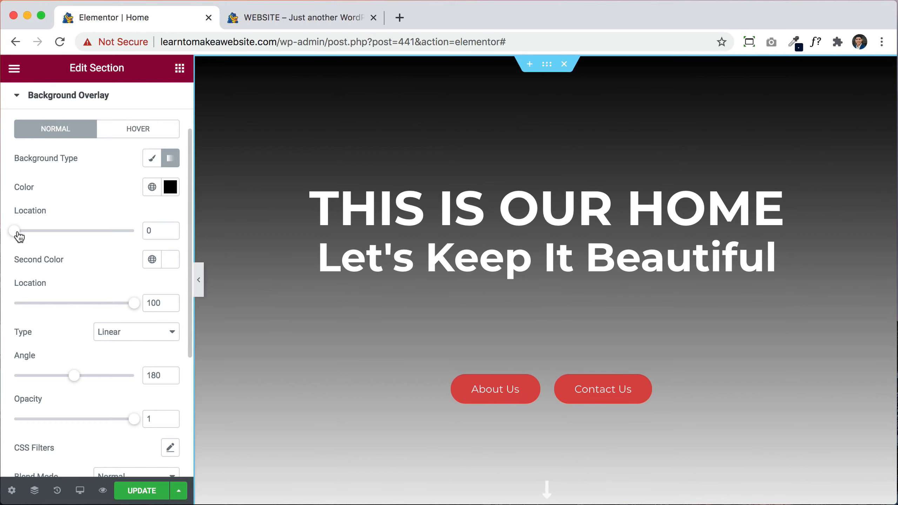
# Step: Move the 180° gradient stops to black at 1 and white at 39, revealing the headline
pyautogui.moveTo(21, 235)
pyautogui.mouseDown()
pyautogui.moveTo(135, 233)
pyautogui.moveTo(6, 236)
pyautogui.moveTo(115, 237)
pyautogui.moveTo(6, 242)
pyautogui.moveTo(38, 235)
pyautogui.moveTo(13, 240)
pyautogui.mouseUp()
pyautogui.moveTo(137, 306); pyautogui.dragTo(41, 293)
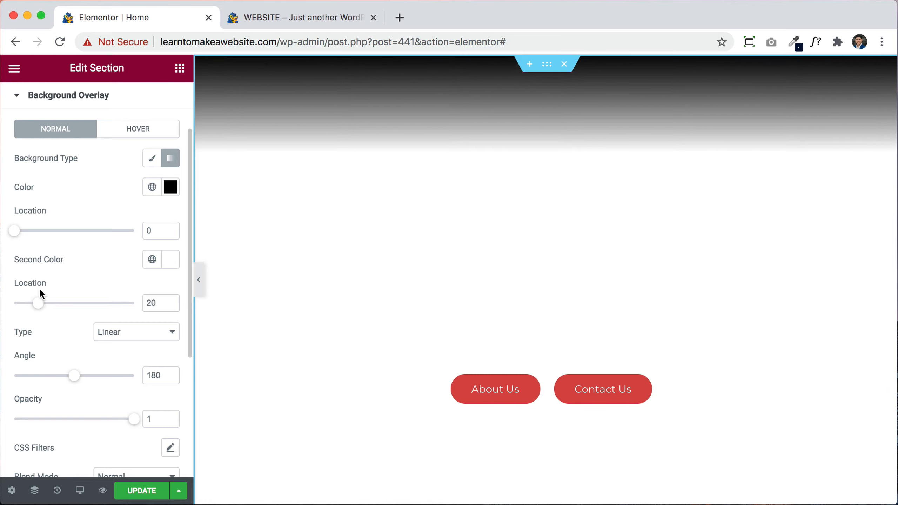
pyautogui.moveTo(40, 307); pyautogui.dragTo(55, 302)
pyautogui.moveTo(12, 235)
pyautogui.mouseDown()
pyautogui.moveTo(26, 233)
pyautogui.moveTo(15, 239)
pyautogui.mouseUp()
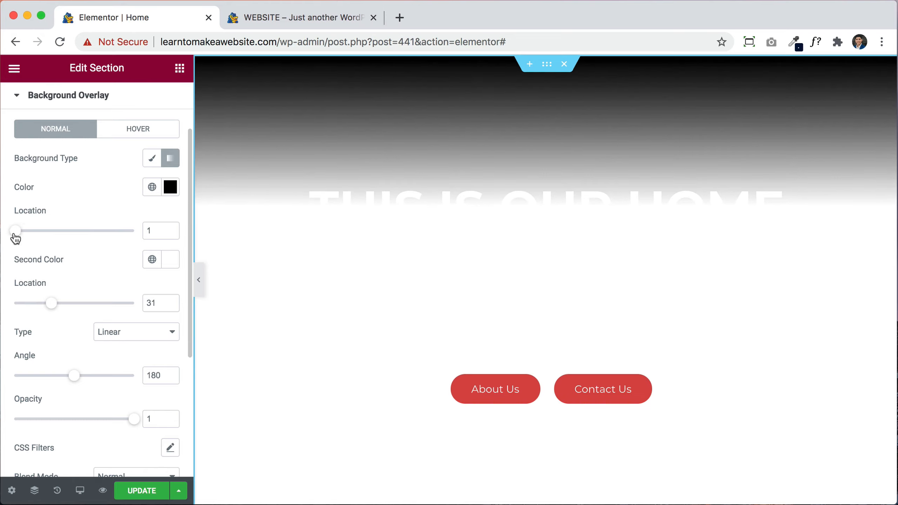
pyautogui.moveTo(54, 305); pyautogui.dragTo(62, 305)
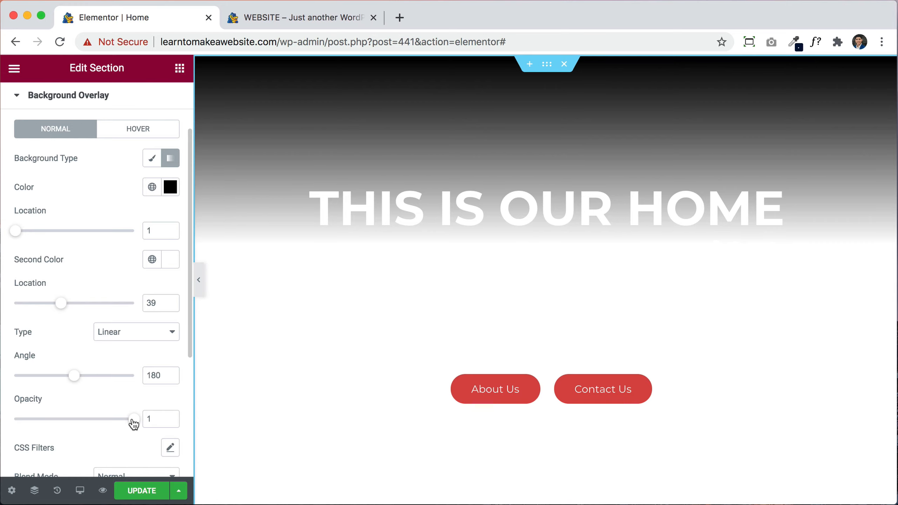
pyautogui.click(171, 261)
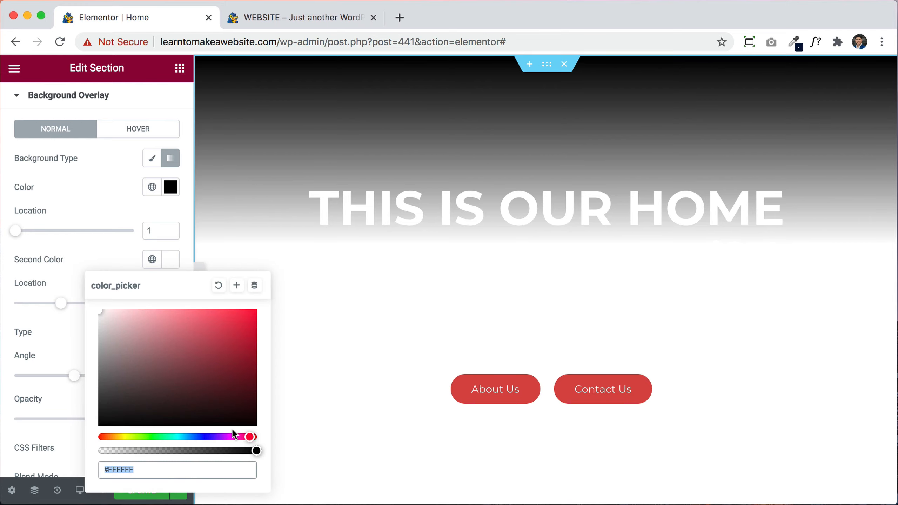
# Step: Make the second gradient colour fully transparent, lower overlay opacity to 0.75, and Update the page
pyautogui.moveTo(255, 451); pyautogui.dragTo(89, 450)
pyautogui.click(76, 254)
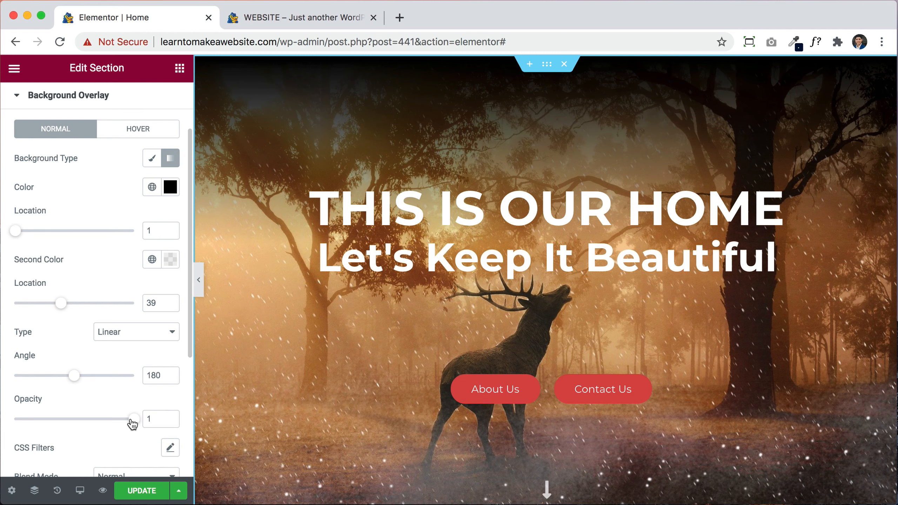
pyautogui.moveTo(133, 423); pyautogui.dragTo(104, 427)
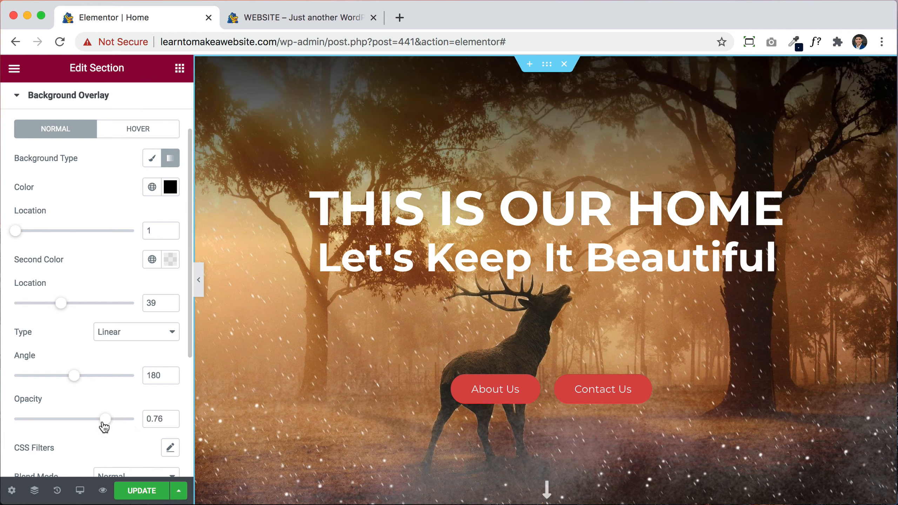
pyautogui.click(141, 491)
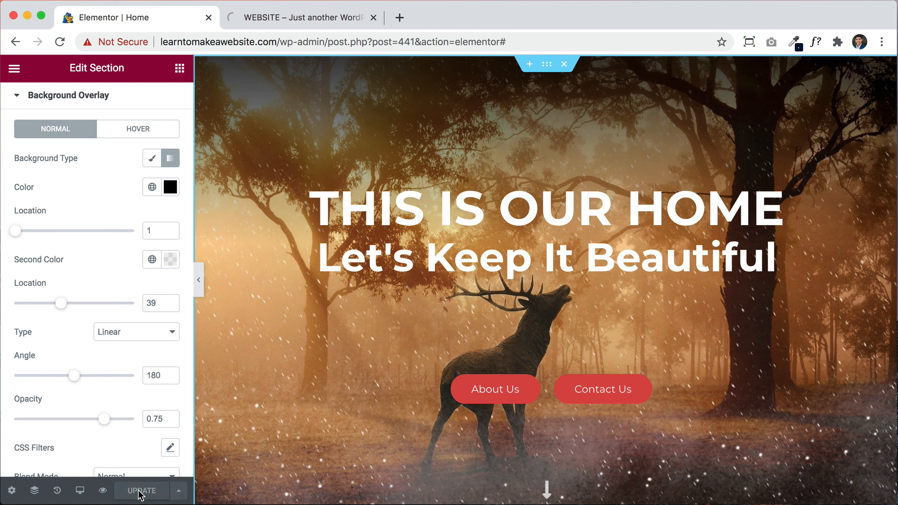
# Step: Check the finished hero in the WEBSITE preview tab, then return to the Elementor editor
pyautogui.click(316, 20)
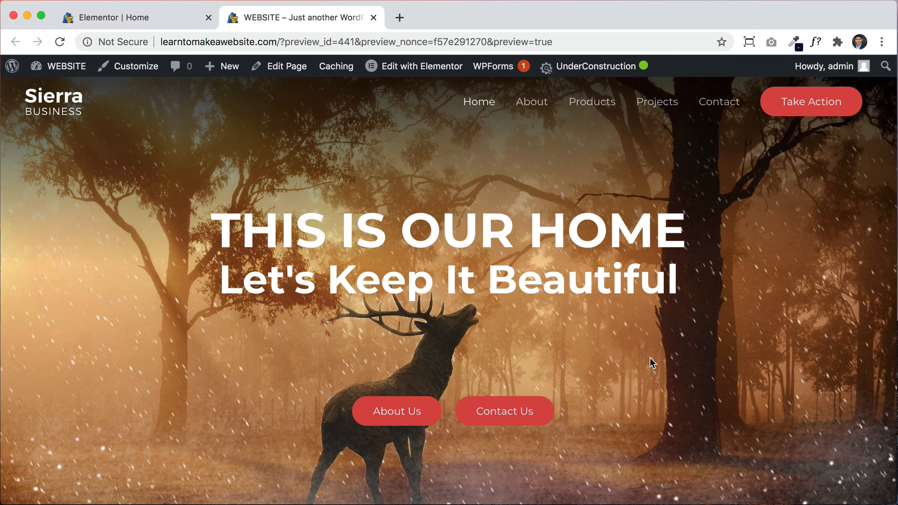
pyautogui.scroll(-5, 650, 359)
pyautogui.scroll(5, 647, 365)
pyautogui.click(143, 18)
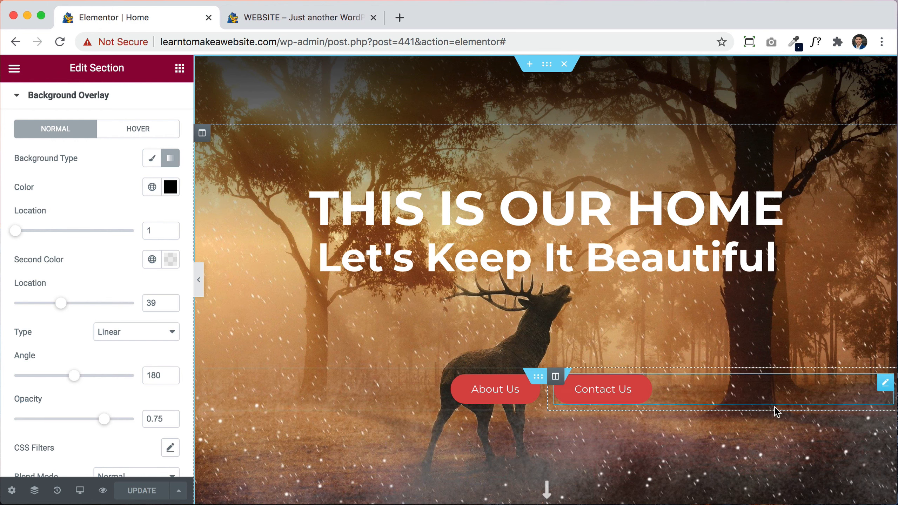
# Step: In Our Products, move Learn More under the left headline and the divider into the right column
pyautogui.scroll(-5, 779, 417)
pyautogui.scroll(-18, 777, 415)
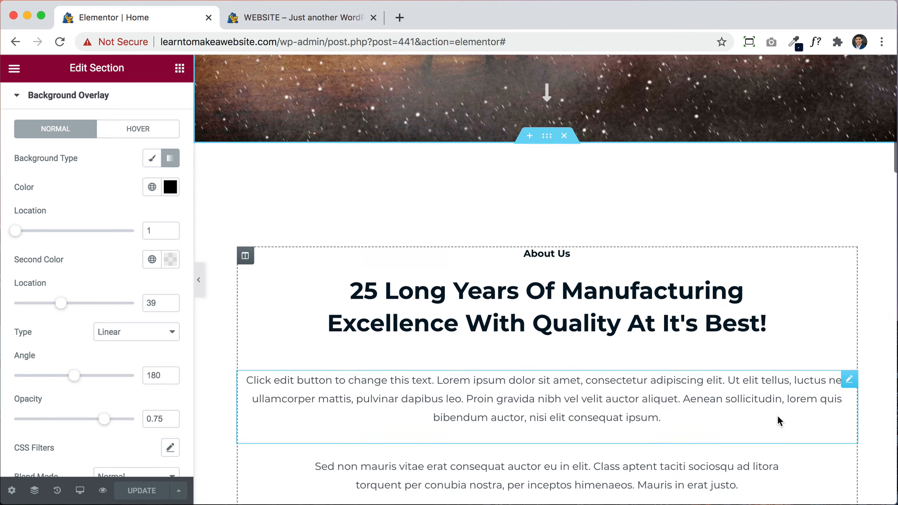
pyautogui.scroll(-10, 777, 415)
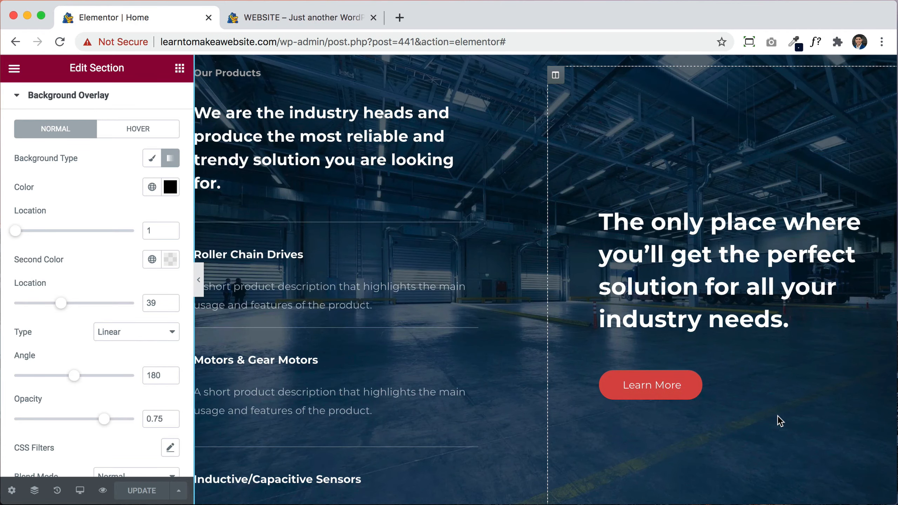
pyautogui.moveTo(682, 431); pyautogui.dragTo(364, 244)
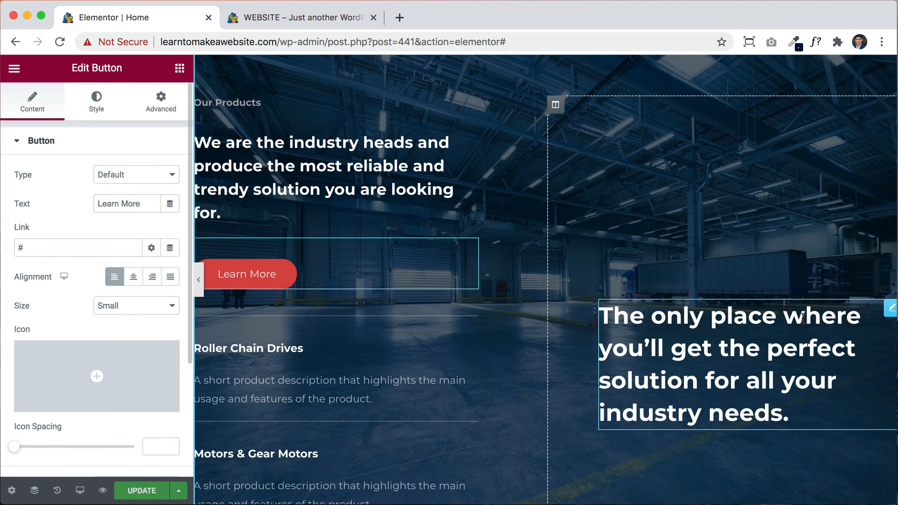
pyautogui.moveTo(469, 312); pyautogui.dragTo(691, 381)
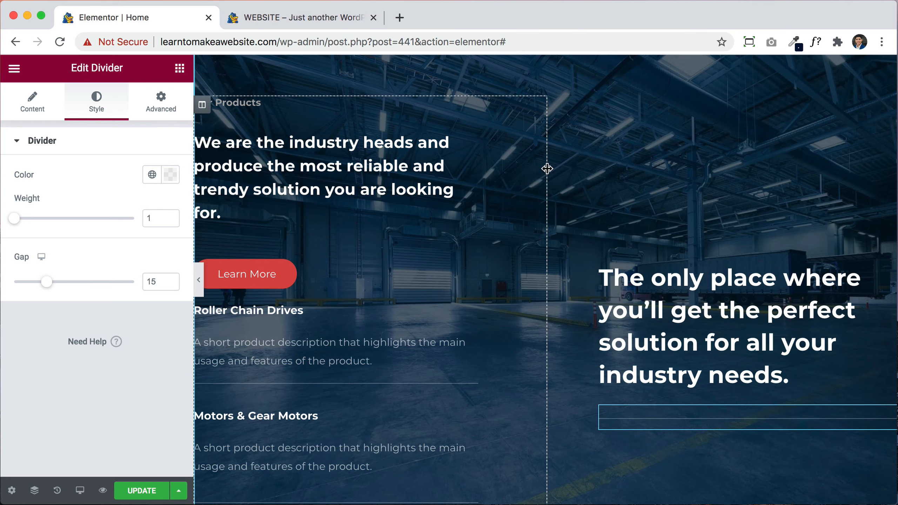
# Step: Adjust the two column widths and add an Image widget above the right column's text
pyautogui.moveTo(545, 169); pyautogui.dragTo(552, 207)
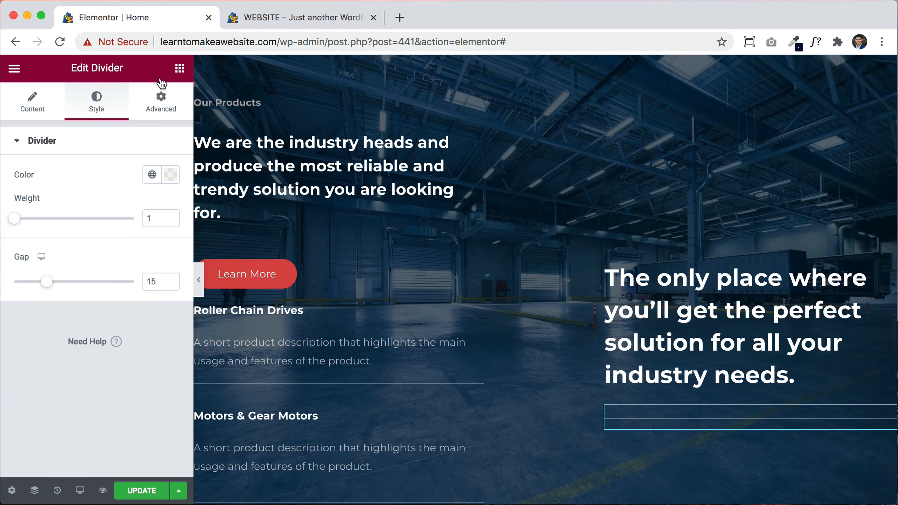
pyautogui.click(182, 66)
pyautogui.moveTo(53, 276); pyautogui.dragTo(728, 275)
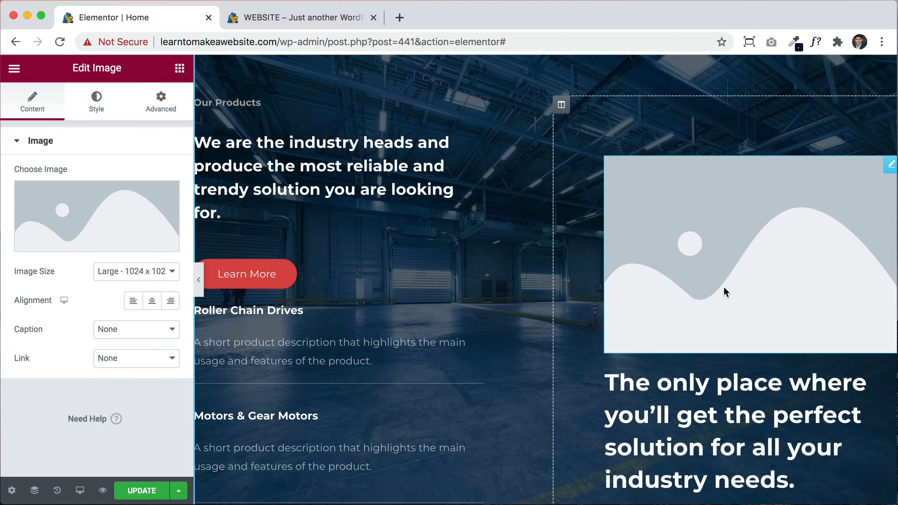
# Step: Fill the right column's image with aerospace.jpg and set its width to 45%
pyautogui.click(110, 238)
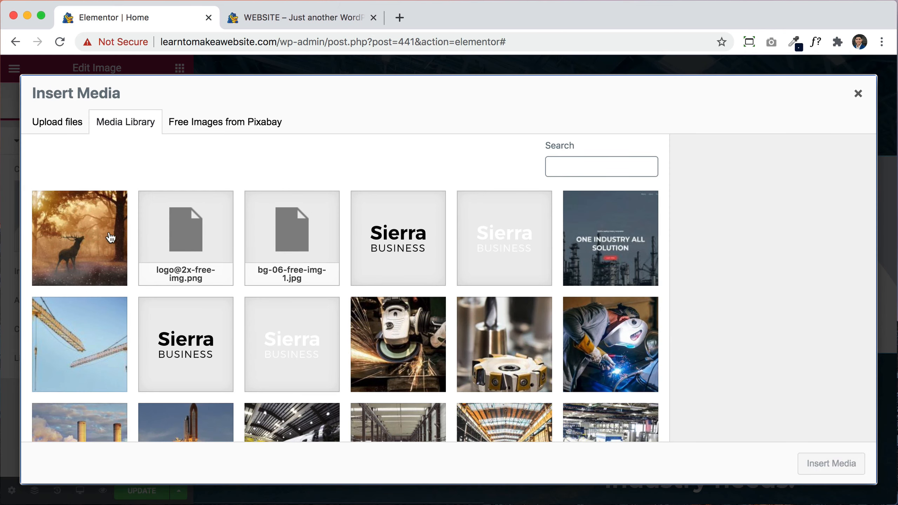
pyautogui.scroll(-5, 393, 332)
pyautogui.click(232, 320)
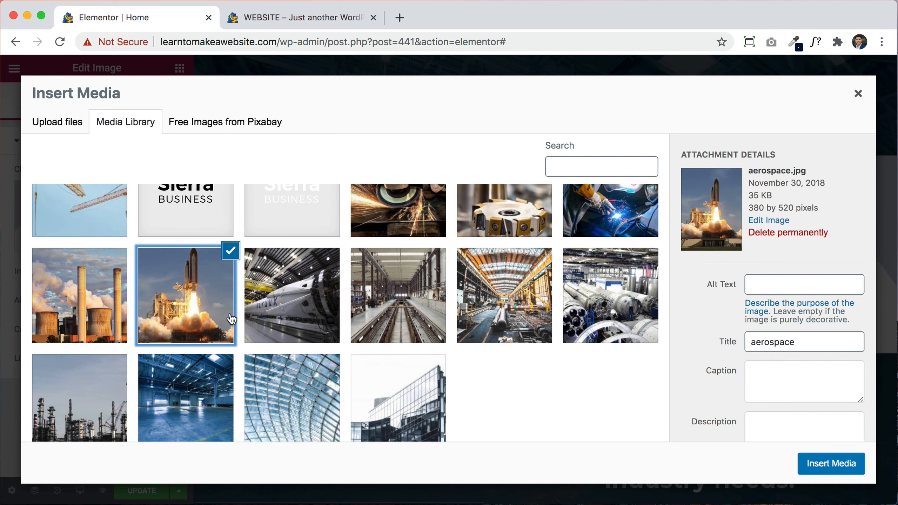
pyautogui.click(821, 461)
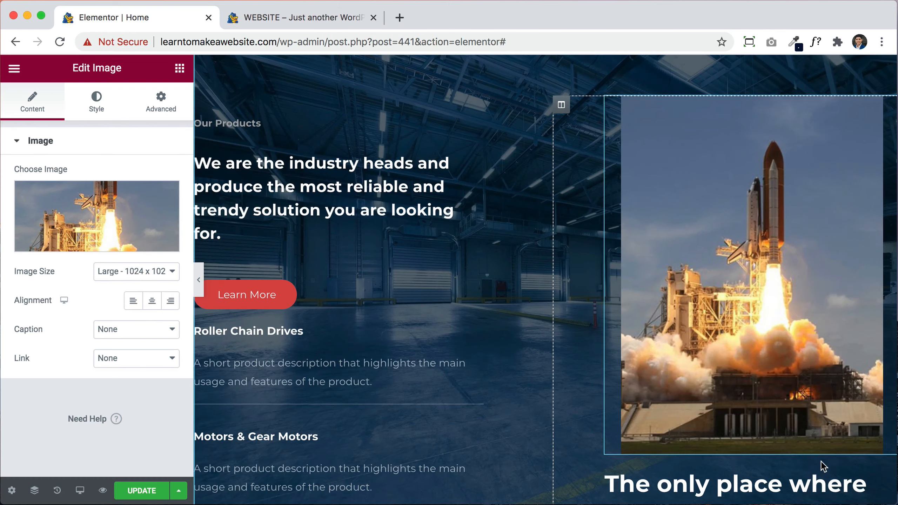
pyautogui.click(94, 101)
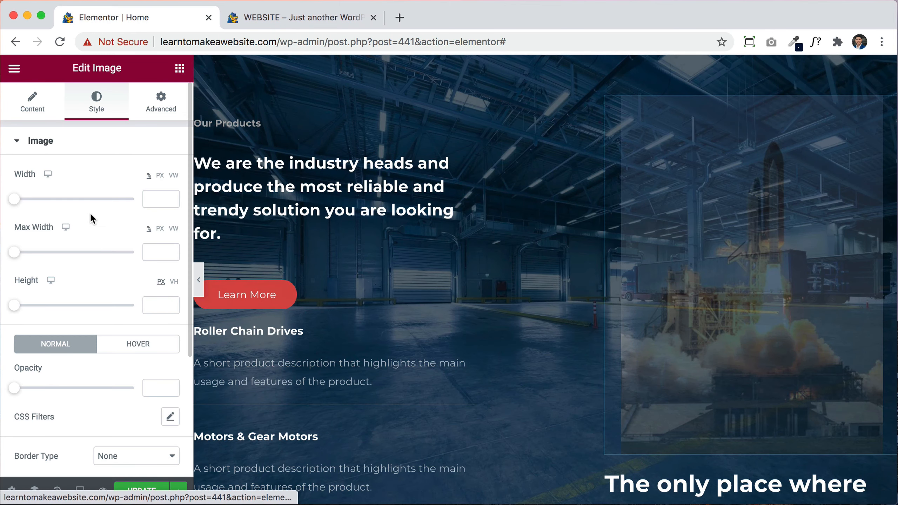
pyautogui.moveTo(13, 202); pyautogui.dragTo(67, 199)
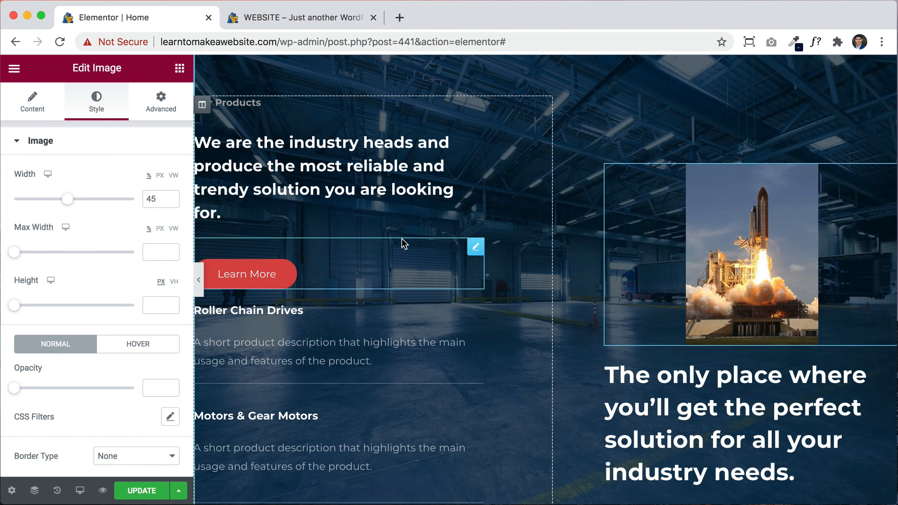
pyautogui.click(180, 68)
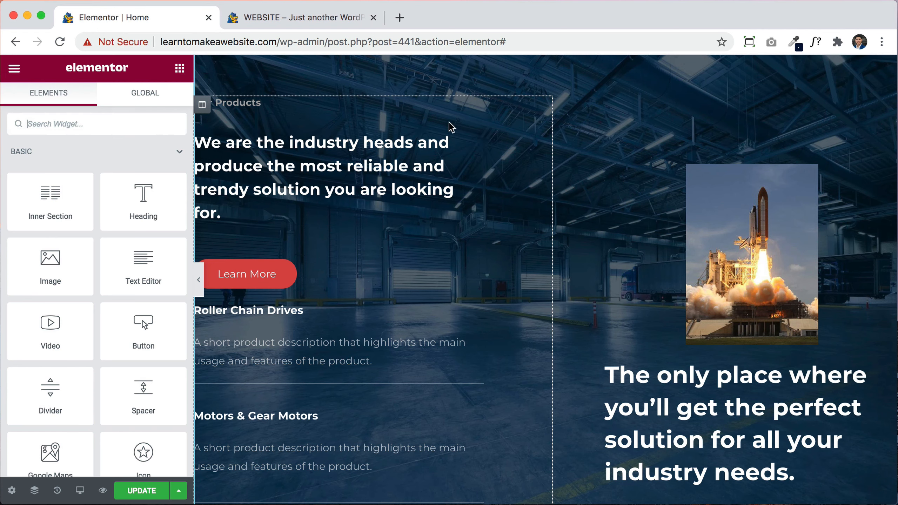
# Step: Add a Google Maps widget under Roller Chain Drives and a Video widget above it
pyautogui.scroll(-3, 49, 333)
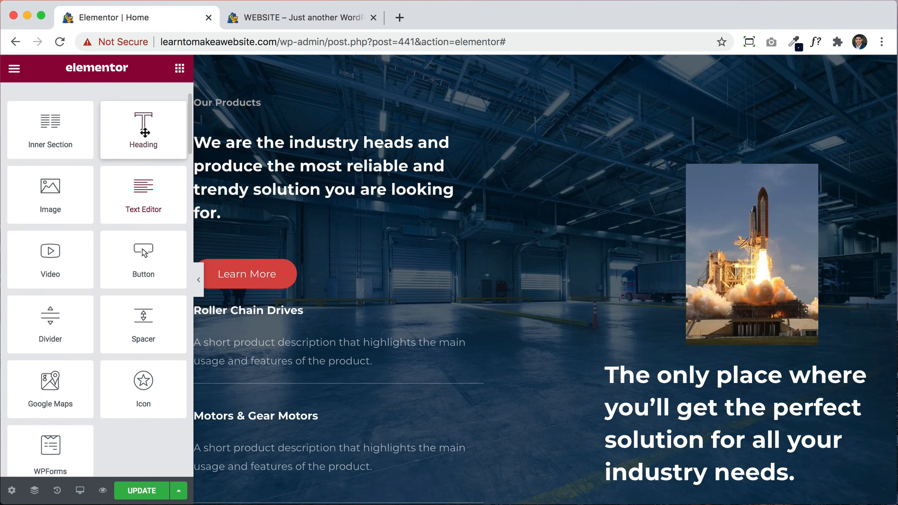
pyautogui.moveTo(60, 392); pyautogui.dragTo(316, 316)
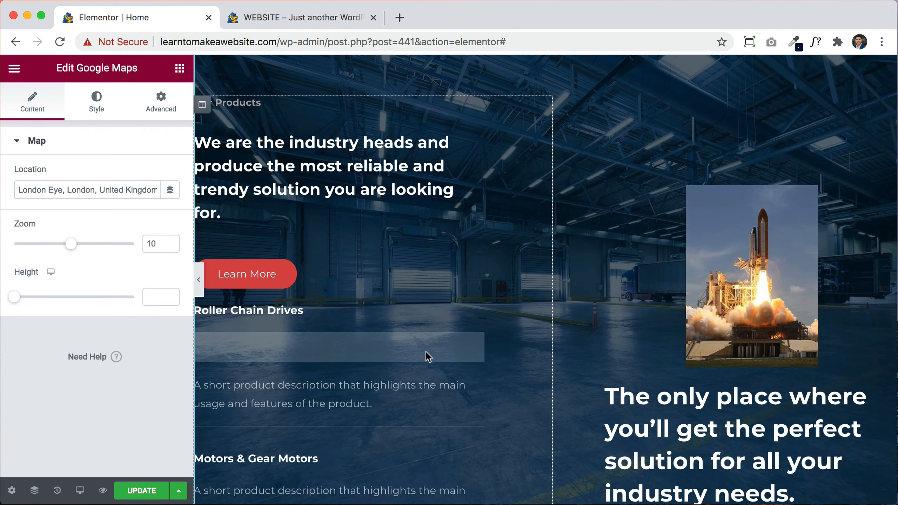
pyautogui.scroll(-7, 451, 372)
pyautogui.scroll(4, 451, 372)
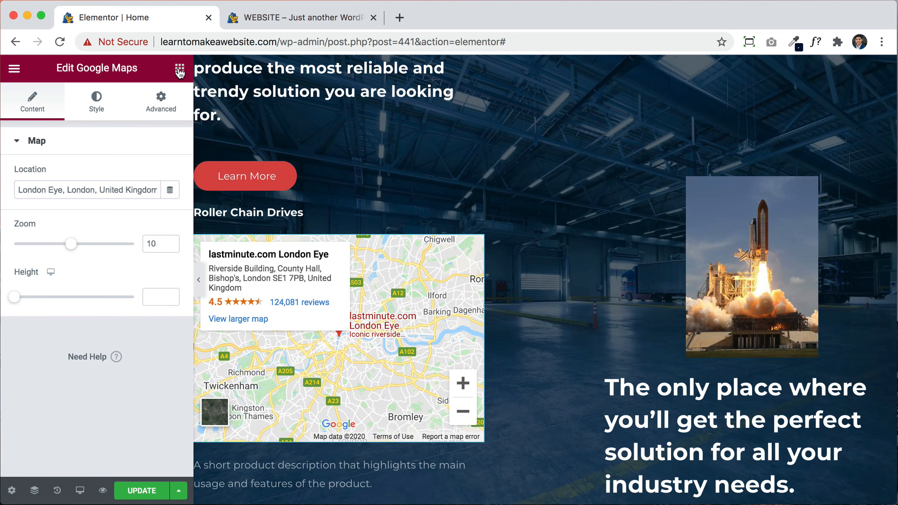
pyautogui.click(179, 71)
pyautogui.moveTo(69, 324); pyautogui.dragTo(308, 249)
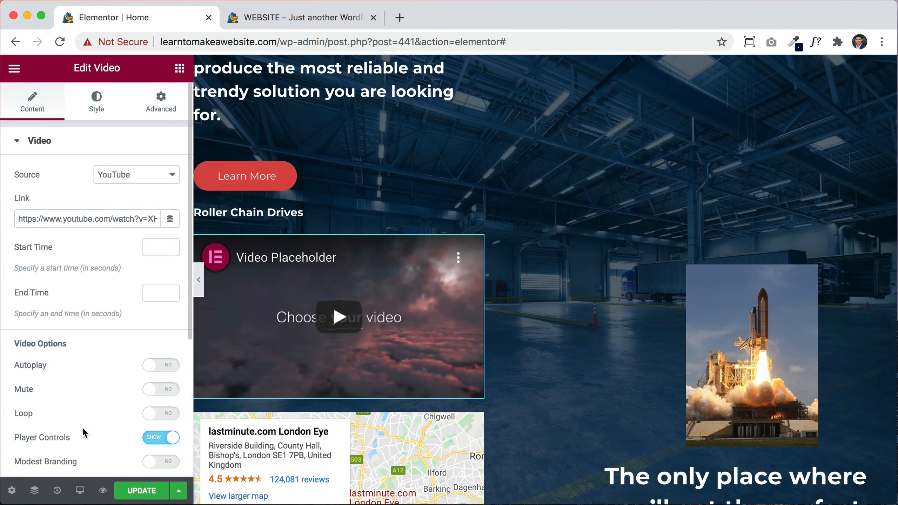
pyautogui.click(57, 492)
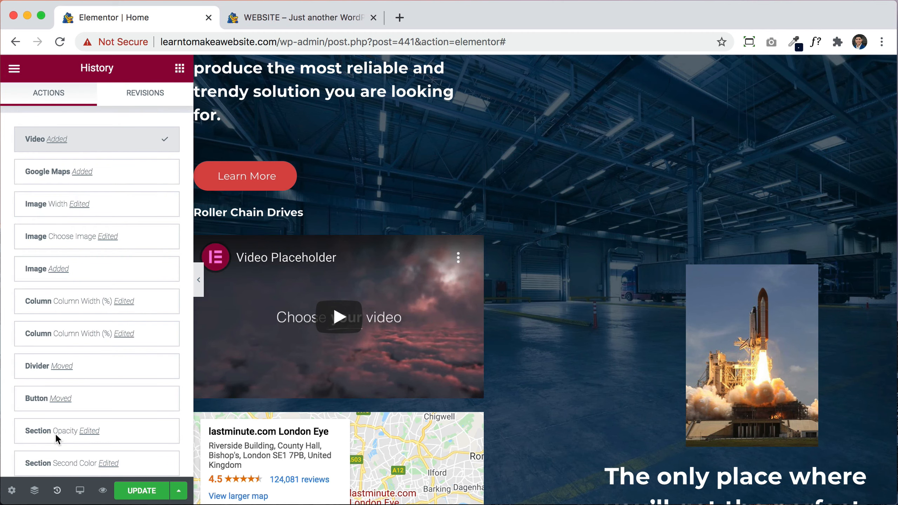
# Step: Step through the History actions back to the Section Opacity Edited state
pyautogui.click(49, 368)
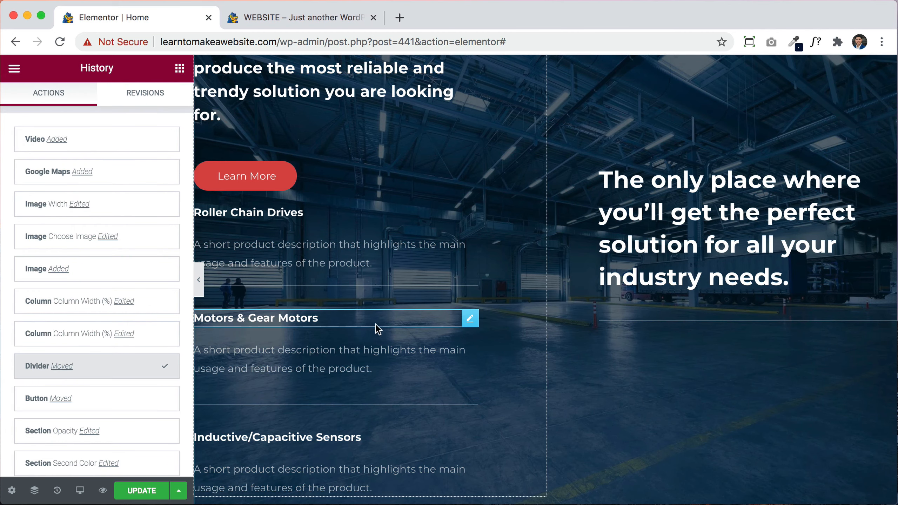
pyautogui.click(98, 407)
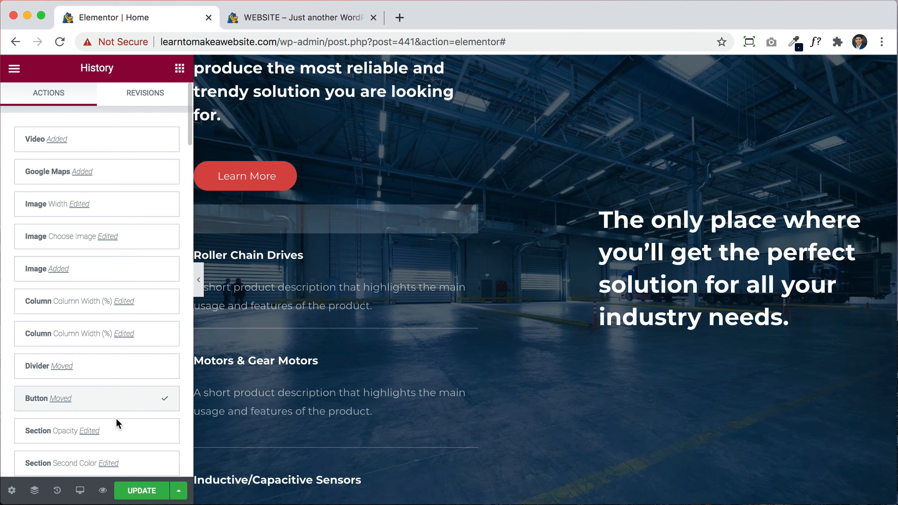
pyautogui.click(117, 434)
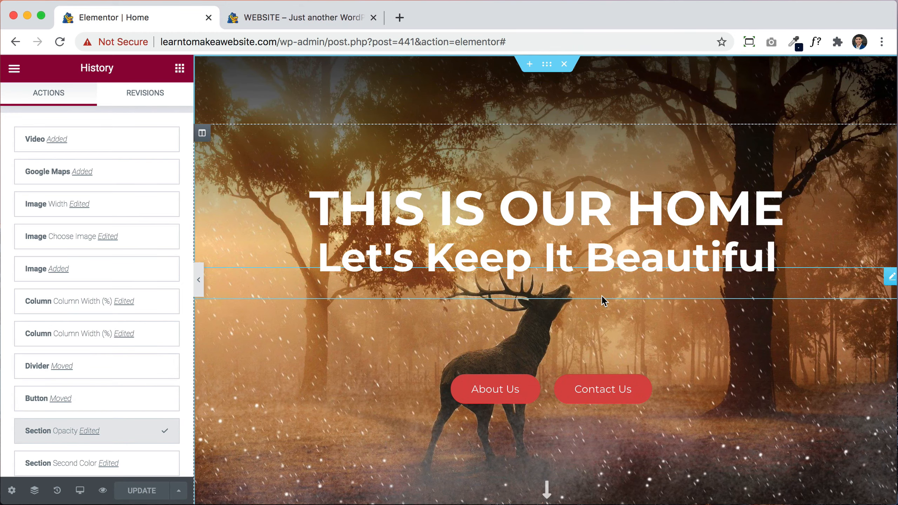
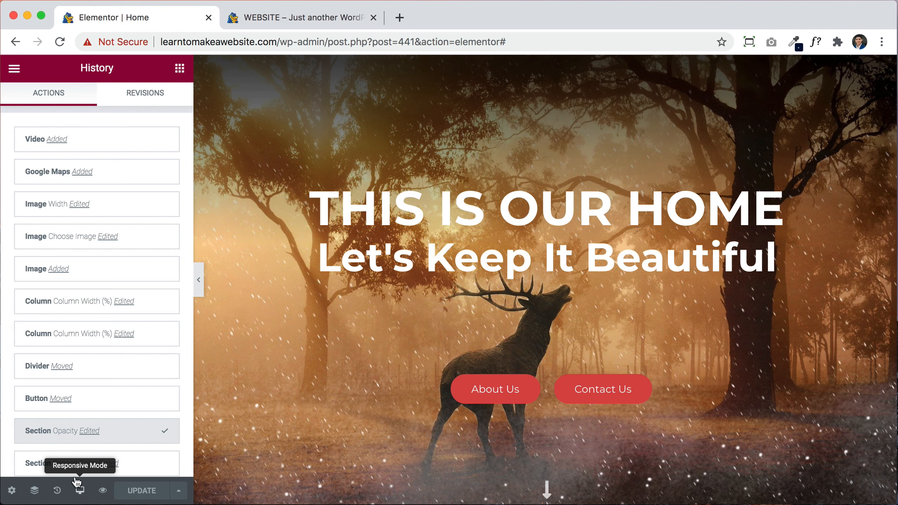
# Step: Switch Responsive Mode to Mobile and scroll through the Home page's wrapping hero headings
pyautogui.click(81, 492)
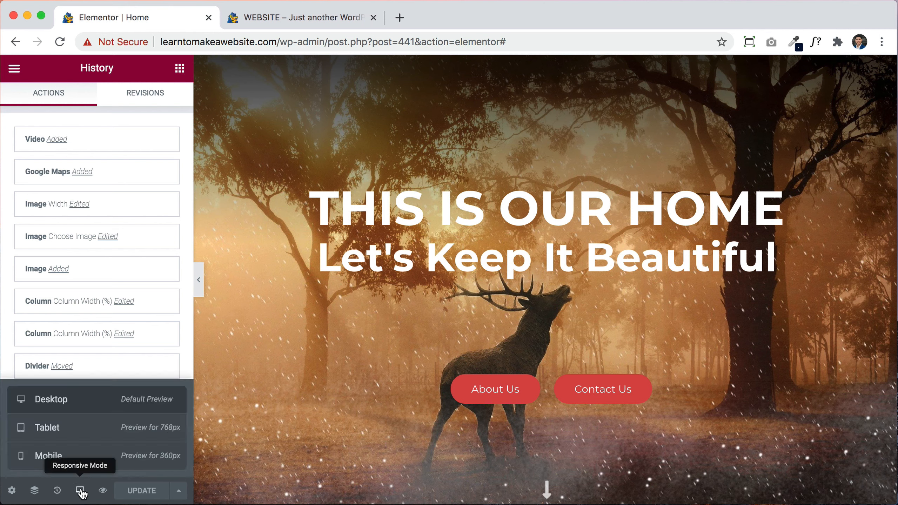
pyautogui.click(76, 457)
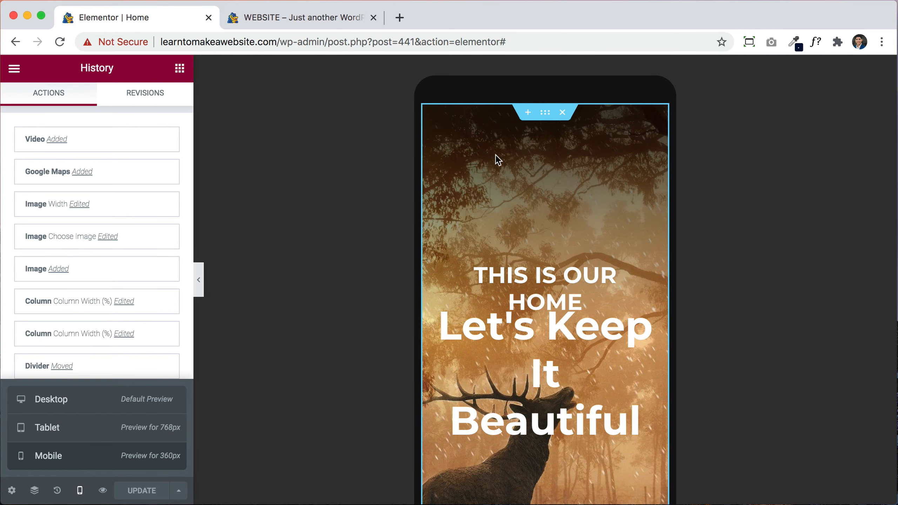
pyautogui.scroll(-5, 501, 353)
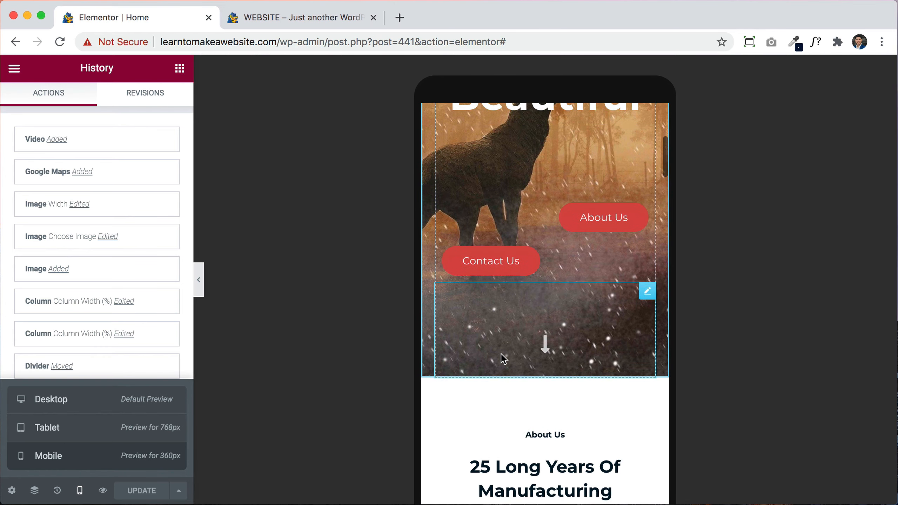
pyautogui.scroll(-10, 501, 353)
pyautogui.scroll(7, 501, 352)
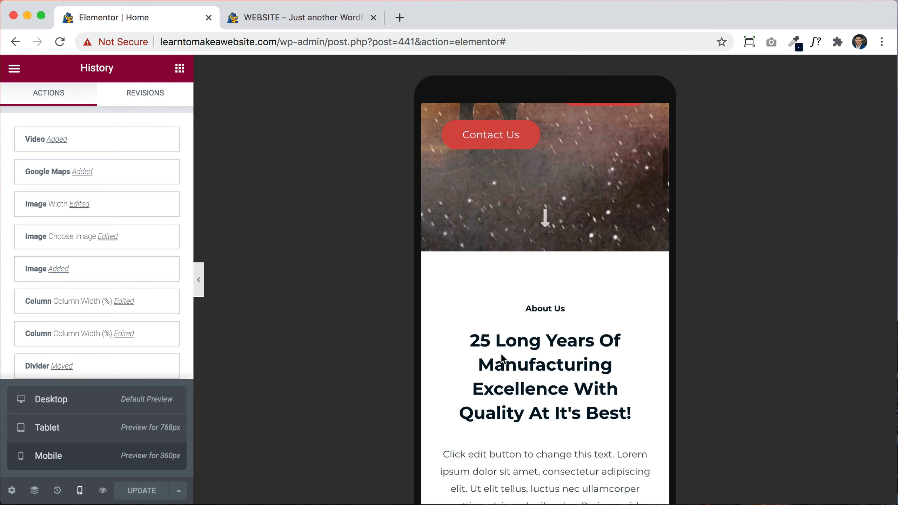
pyautogui.scroll(10, 501, 355)
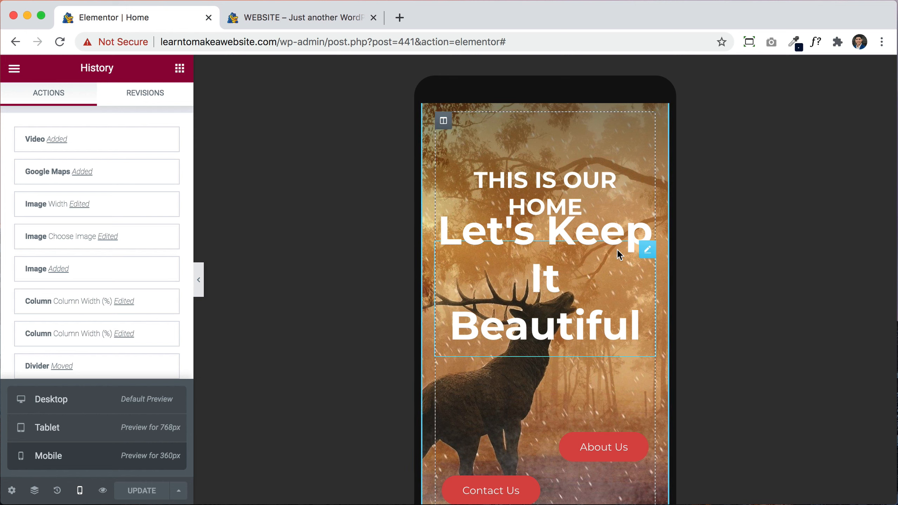
# Step: Set the THIS IS OUR HOME heading's mobile font size to 30 px
pyautogui.click(644, 179)
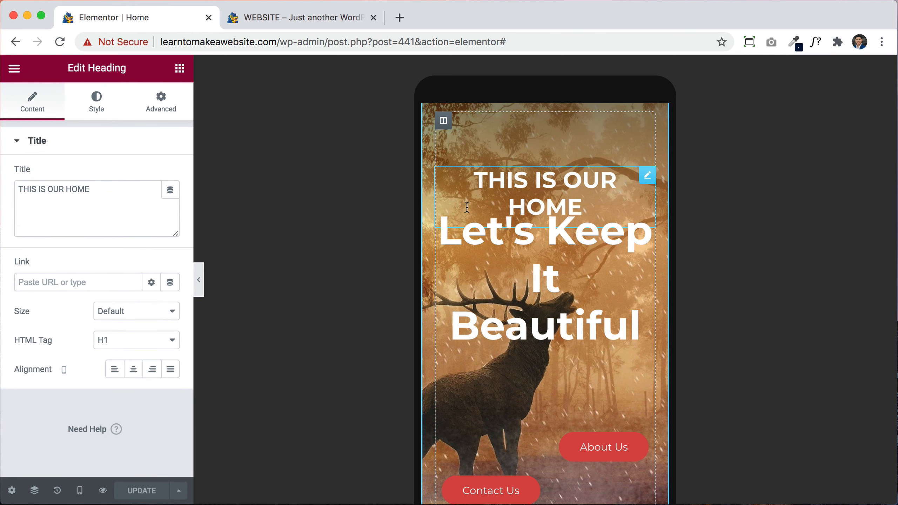
pyautogui.click(97, 102)
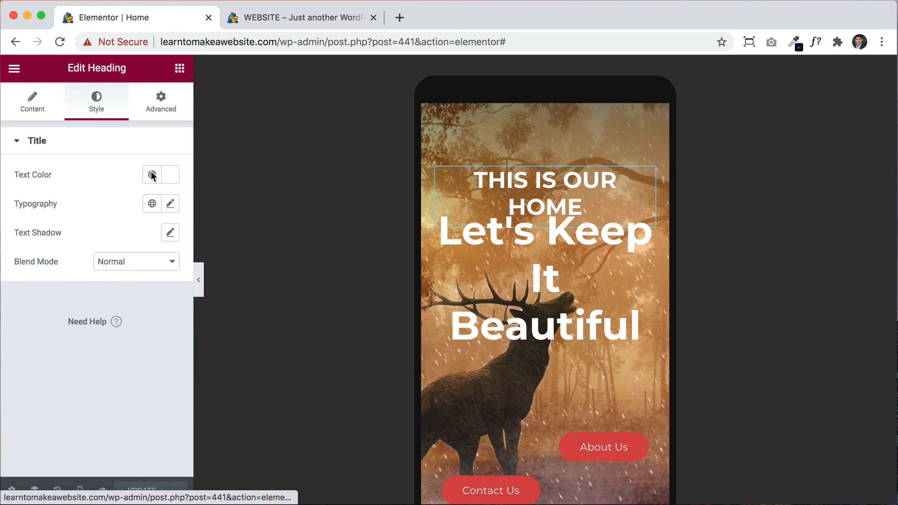
pyautogui.click(171, 204)
pyautogui.click(161, 321)
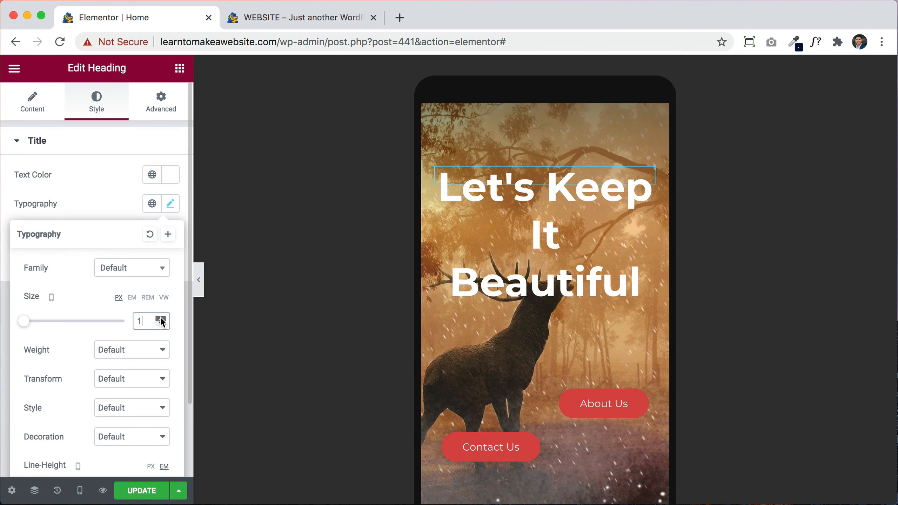
pyautogui.moveTo(161, 321); pyautogui.dragTo(162, 321)
pyautogui.click(162, 320)
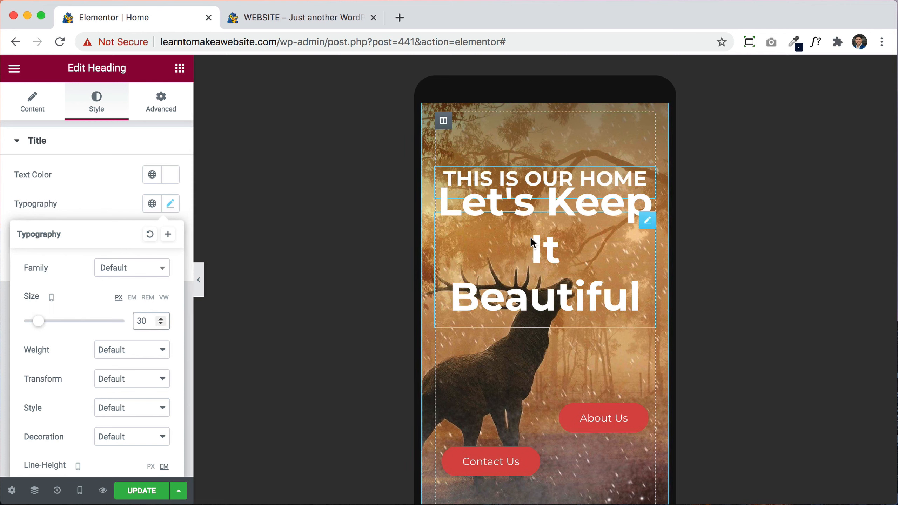
# Step: Shrink the Let's Keep It Beautiful subheading and give it a -25 top margin
pyautogui.click(642, 225)
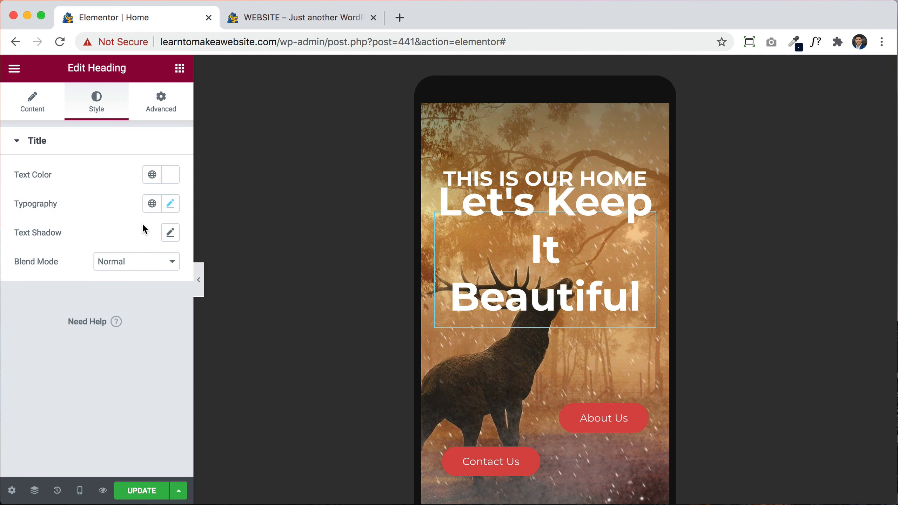
pyautogui.click(170, 204)
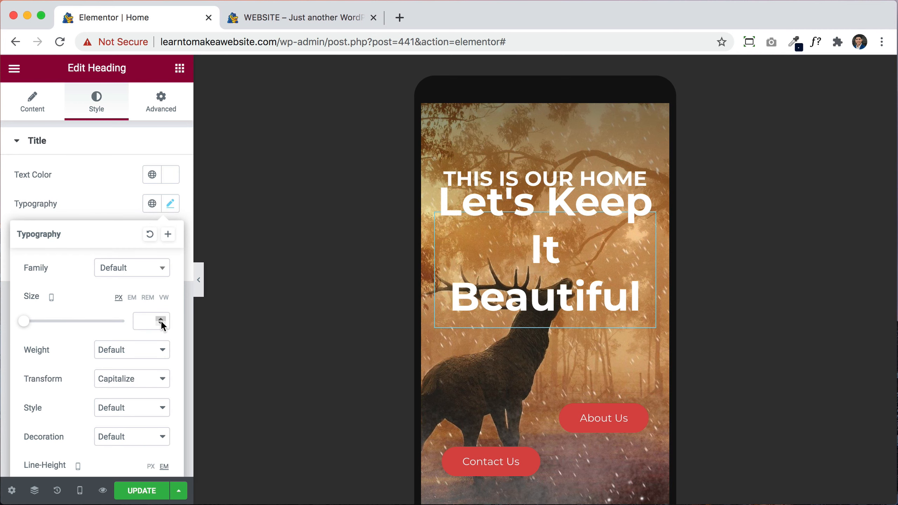
pyautogui.moveTo(161, 320); pyautogui.dragTo(160, 323)
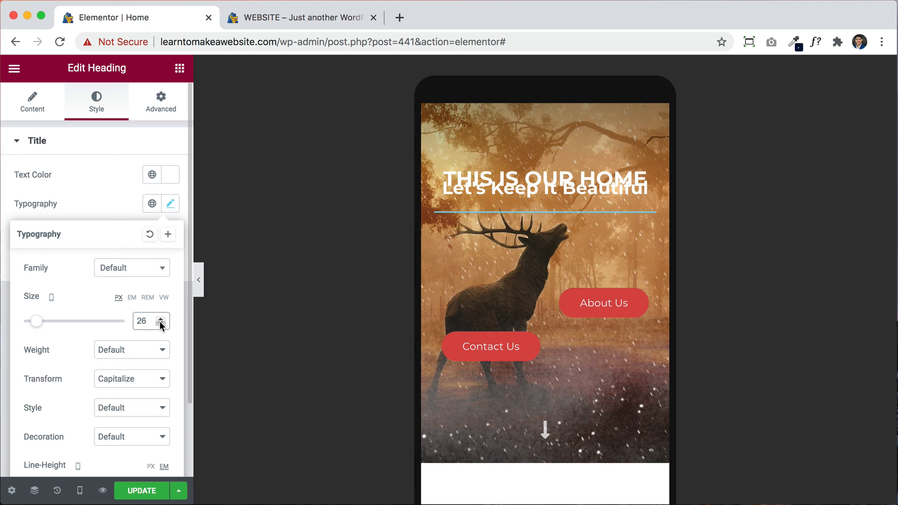
pyautogui.click(162, 115)
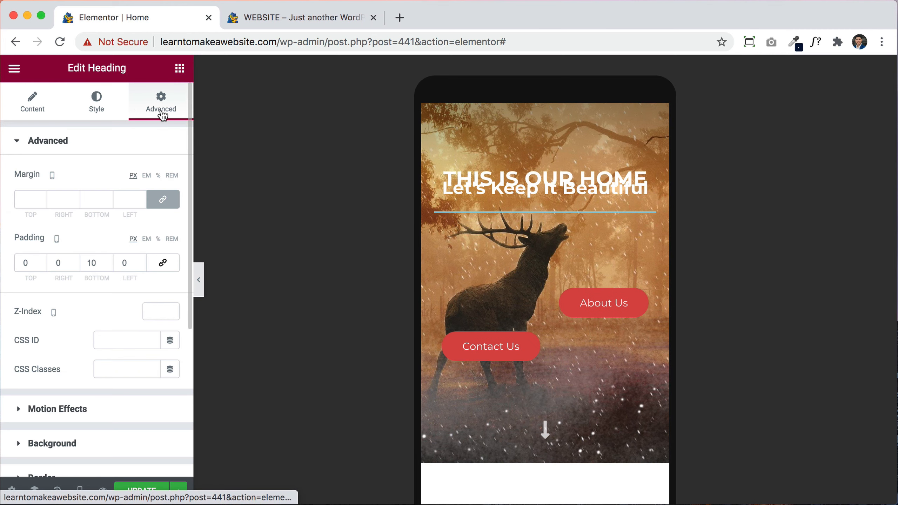
pyautogui.click(164, 204)
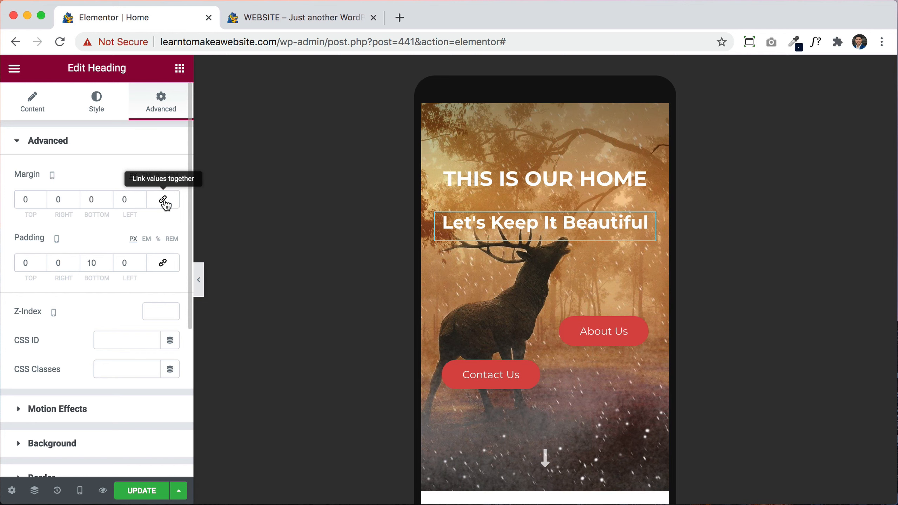
pyautogui.moveTo(39, 201); pyautogui.dragTo(40, 201)
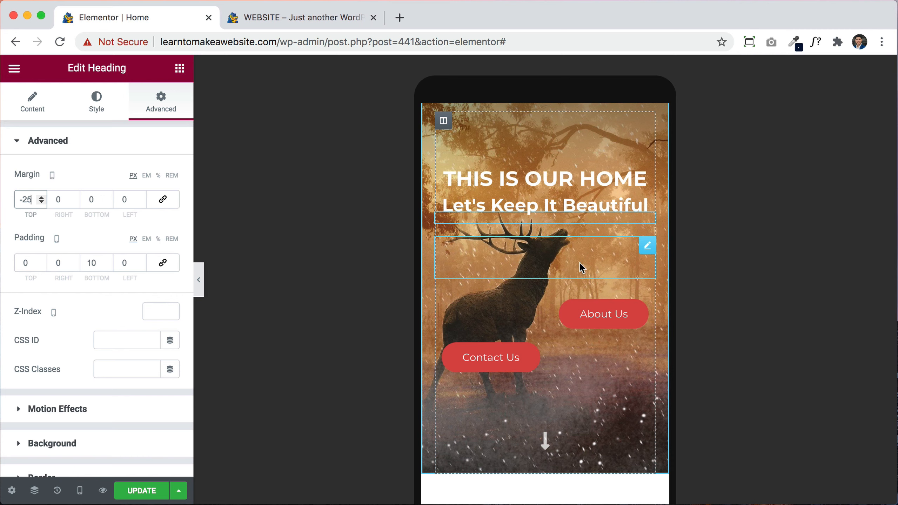
pyautogui.click(646, 245)
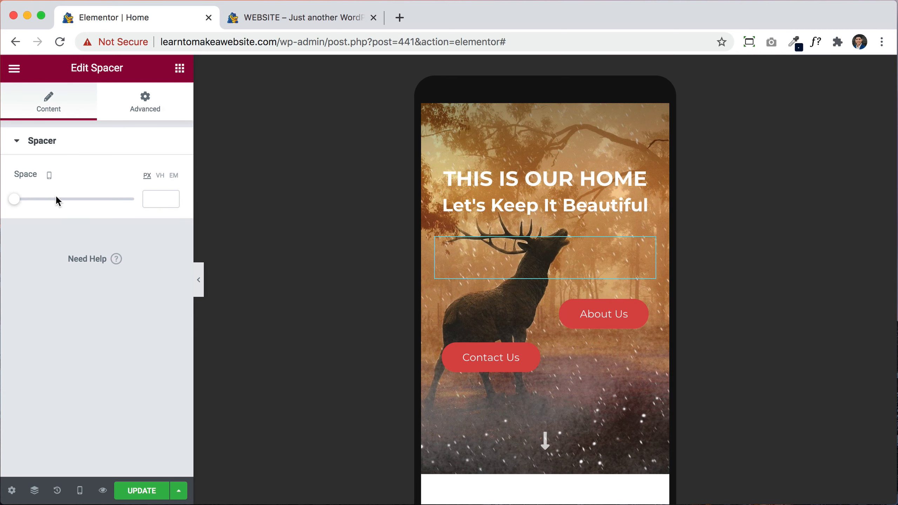
# Step: Reduce the spacer to 13 px and center the About Us and Contact Us buttons
pyautogui.moveTo(15, 203); pyautogui.dragTo(18, 203)
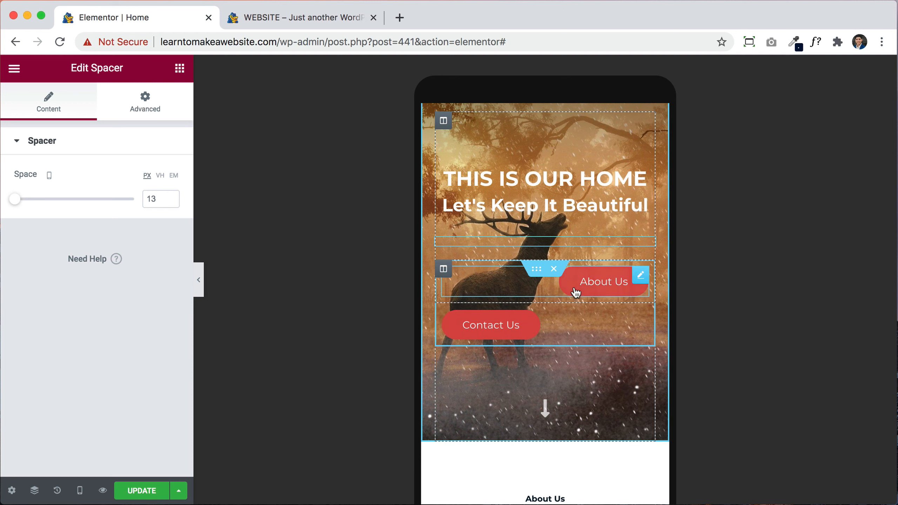
pyautogui.click(601, 284)
pyautogui.click(134, 277)
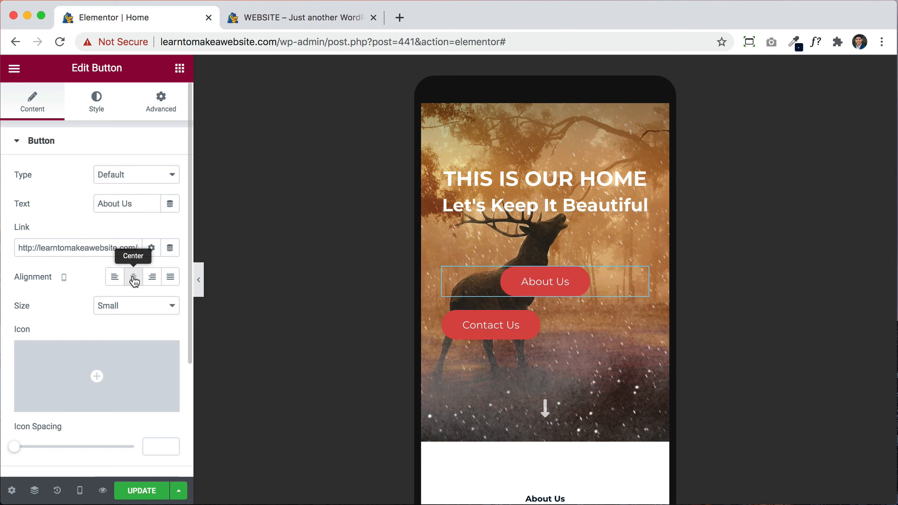
pyautogui.click(474, 334)
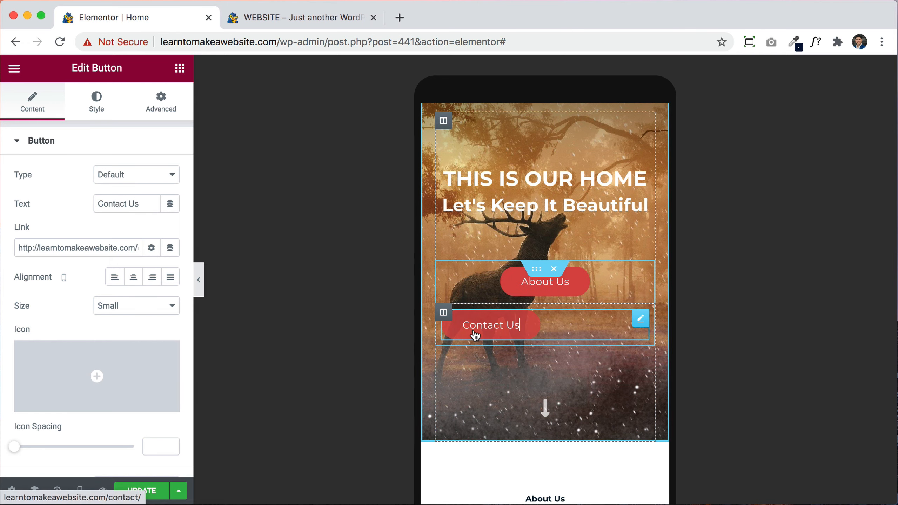
pyautogui.click(133, 278)
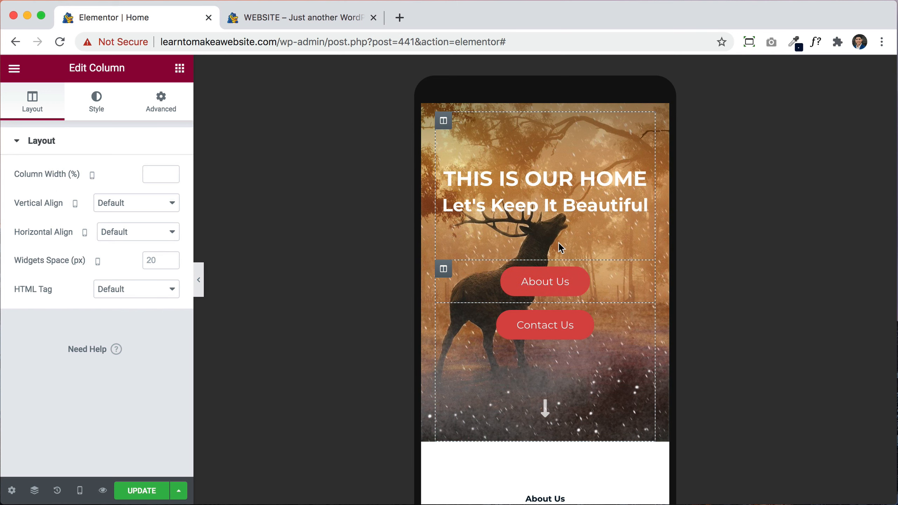
# Step: Set both the About Us and Contact Us columns to 50% width
pyautogui.click(147, 176)
pyautogui.write('50')
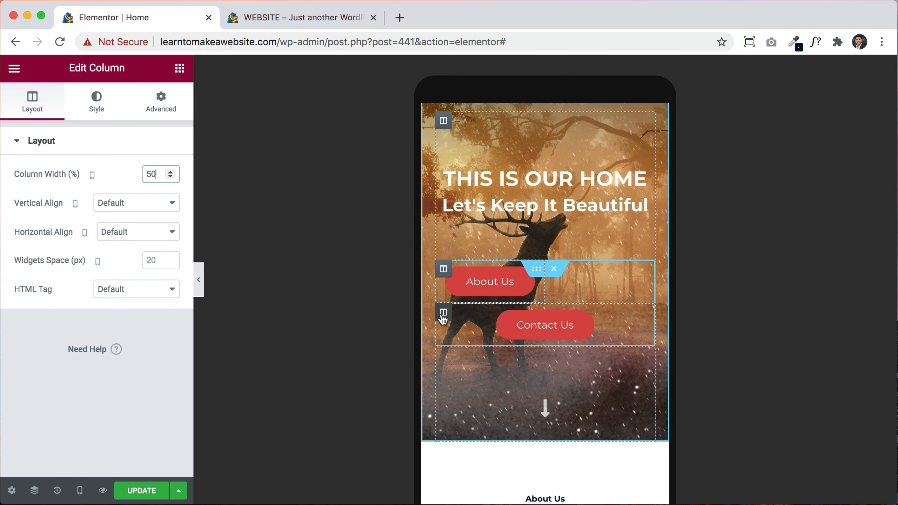
pyautogui.click(442, 314)
pyautogui.click(150, 175)
pyautogui.write('5')
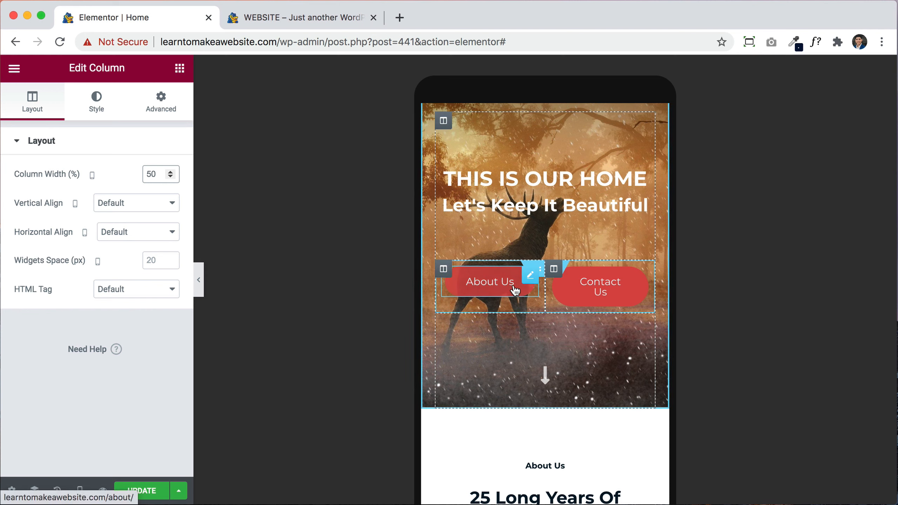
pyautogui.write('0')
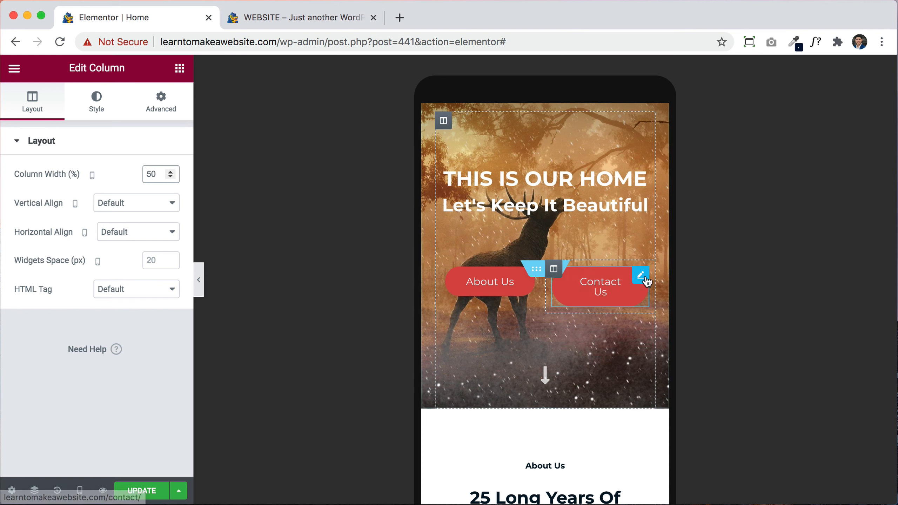
# Step: Set the Contact Us button's text size to 14 px so it fits one line
pyautogui.click(640, 275)
pyautogui.click(95, 110)
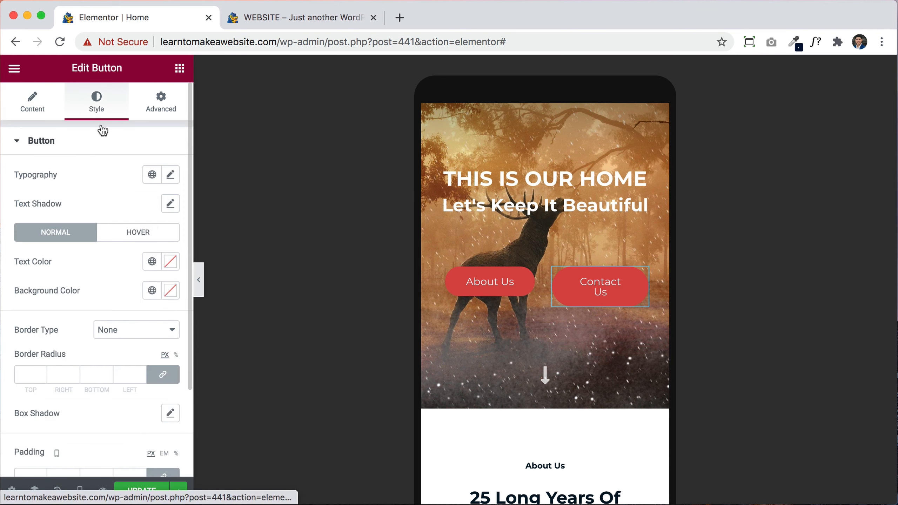
pyautogui.click(172, 174)
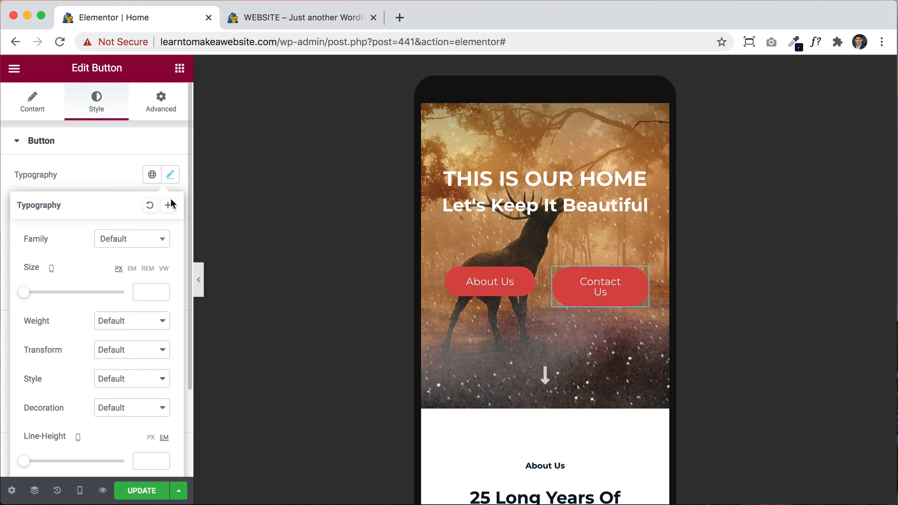
pyautogui.click(163, 289)
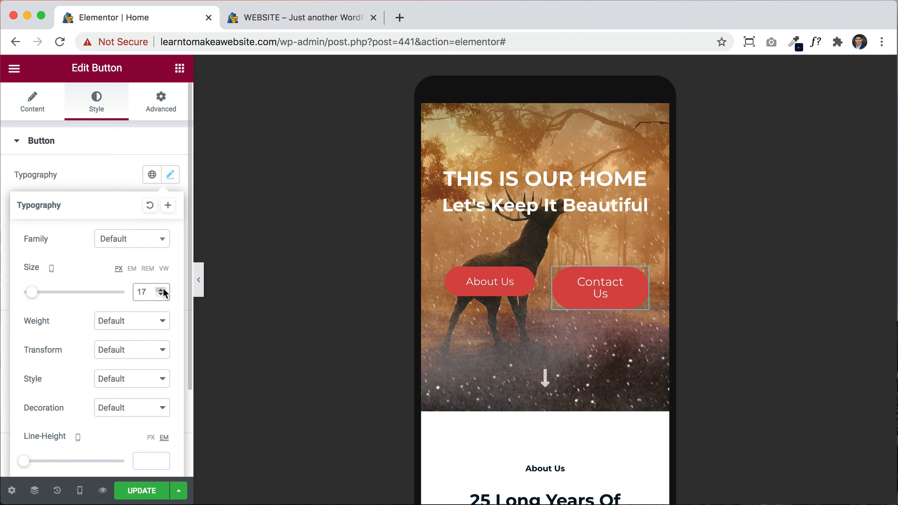
pyautogui.click(161, 295)
pyautogui.click(161, 295)
pyautogui.click(161, 295)
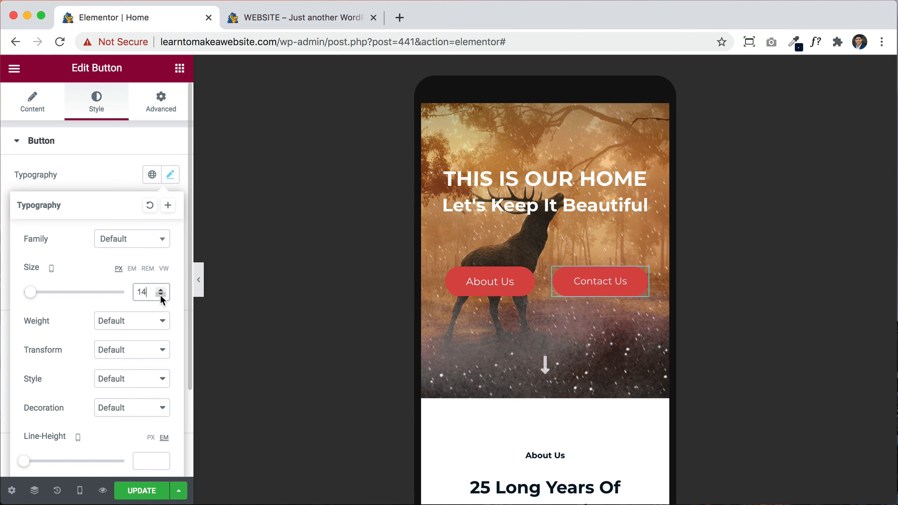
# Step: Copy the Contact Us button's style and paste it onto the About Us button
pyautogui.rightClick(583, 275)
pyautogui.click(625, 336)
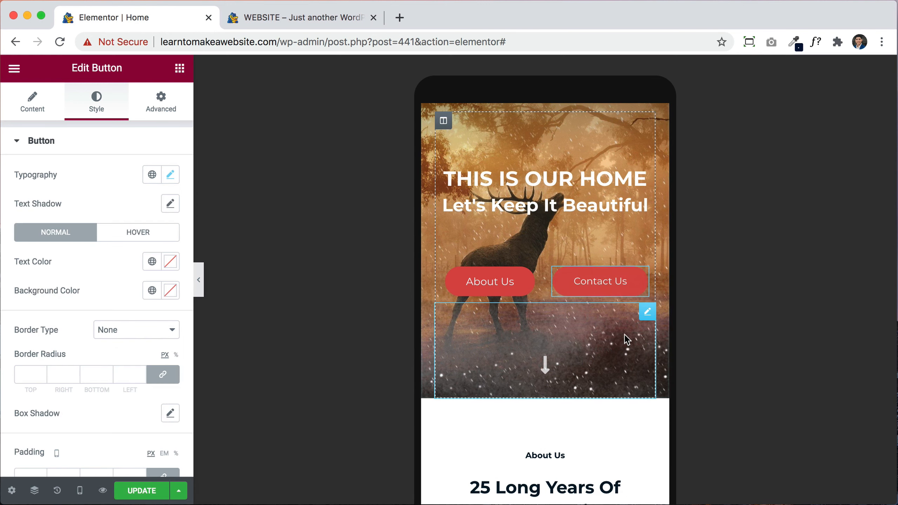
pyautogui.rightClick(501, 285)
pyautogui.click(550, 380)
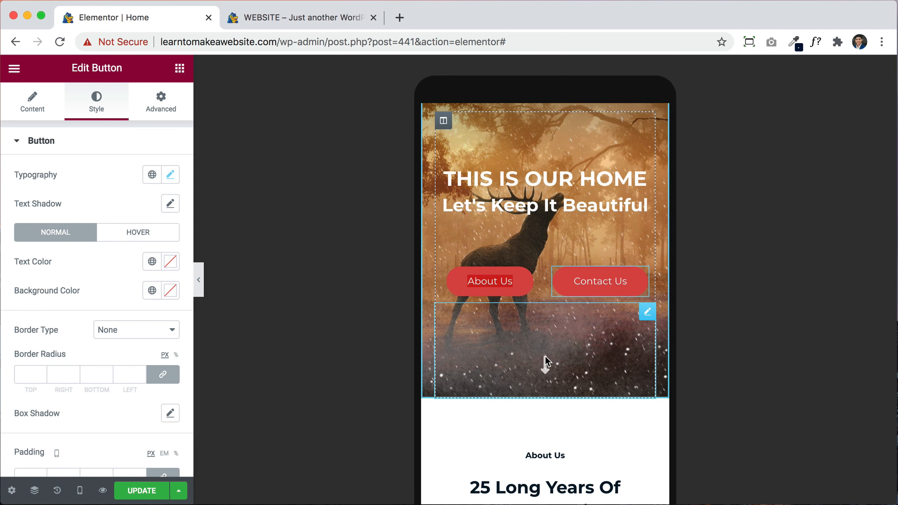
# Step: Select the down-arrow icon below the buttons and review the mobile hero
pyautogui.click(578, 191)
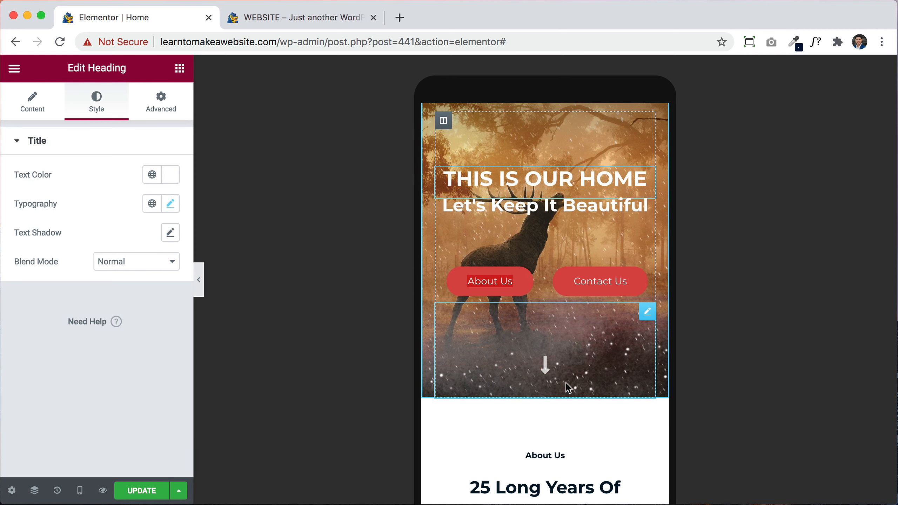
pyautogui.click(565, 382)
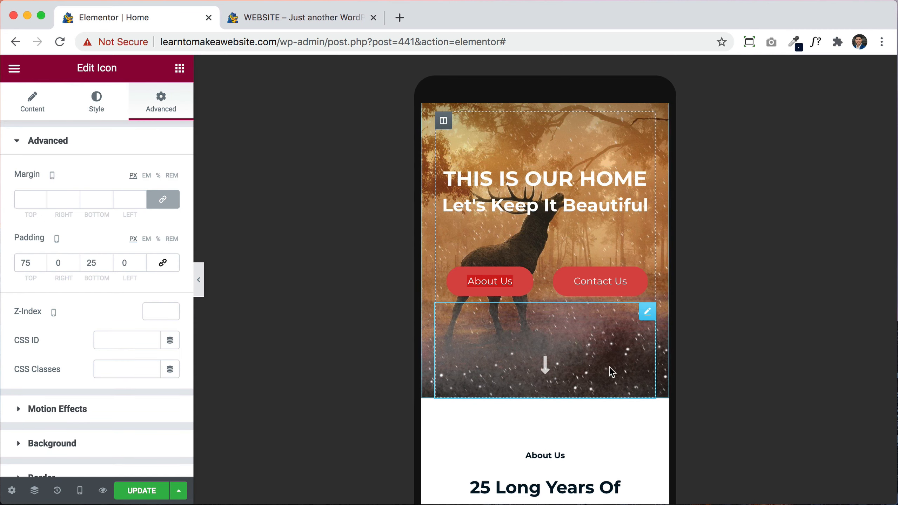
pyautogui.scroll(-10, 581, 460)
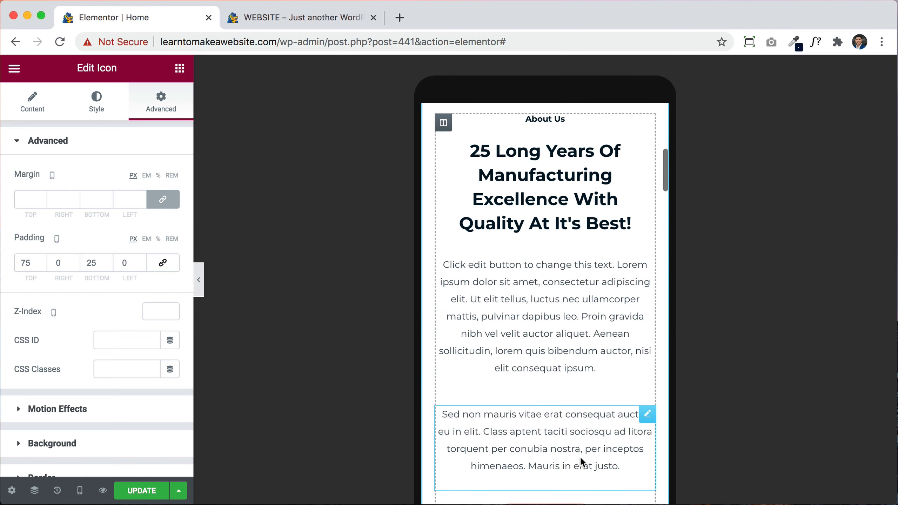
pyautogui.scroll(-3, 583, 462)
pyautogui.scroll(-15, 582, 461)
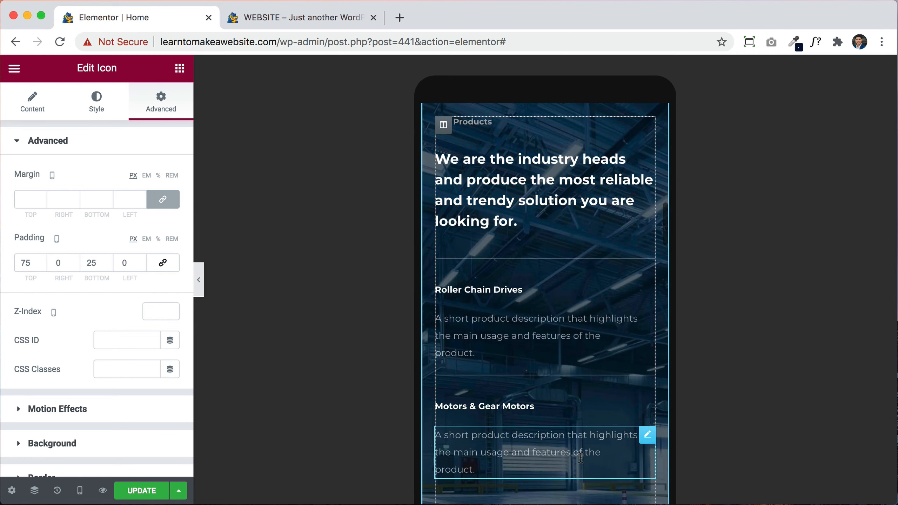
pyautogui.scroll(-15, 583, 461)
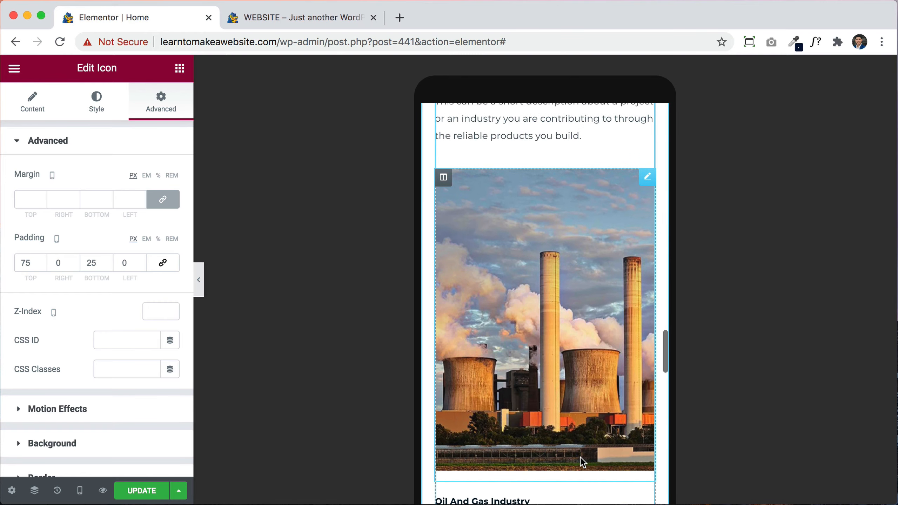
pyautogui.scroll(20, 582, 460)
pyautogui.scroll(20, 580, 457)
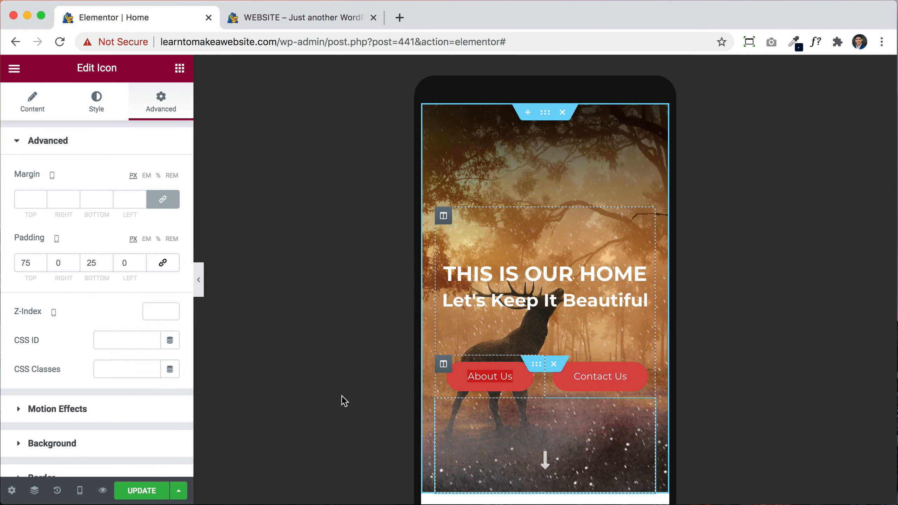
pyautogui.click(81, 490)
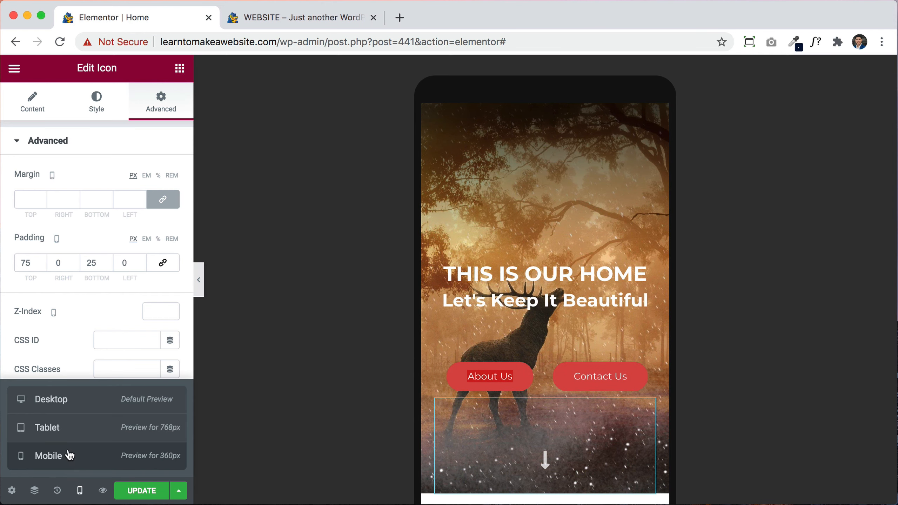
# Step: Preview the page at tablet width and right-align the About Us button
pyautogui.click(62, 440)
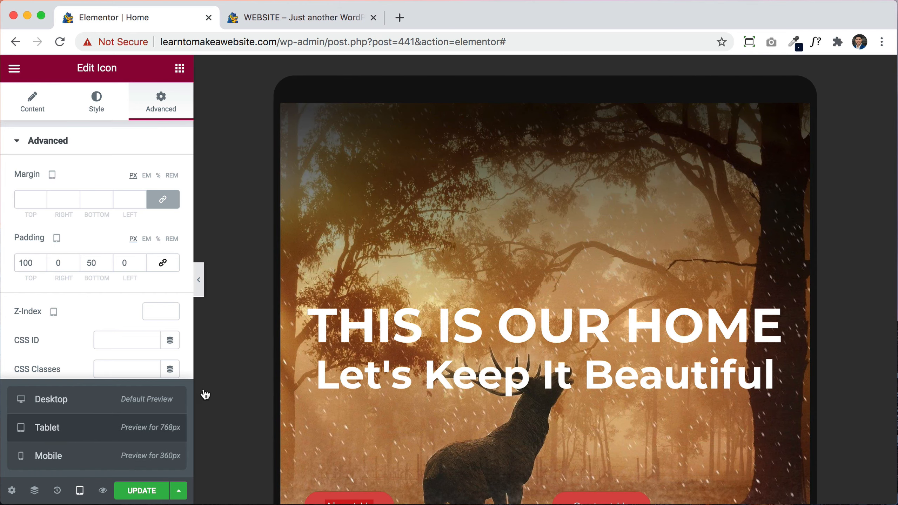
pyautogui.scroll(-5, 530, 353)
pyautogui.scroll(3, 505, 351)
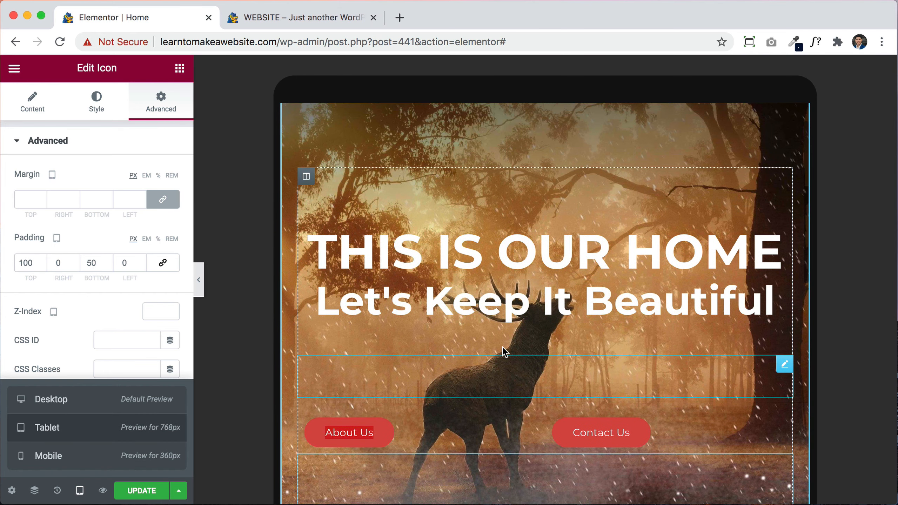
pyautogui.scroll(-2, 504, 351)
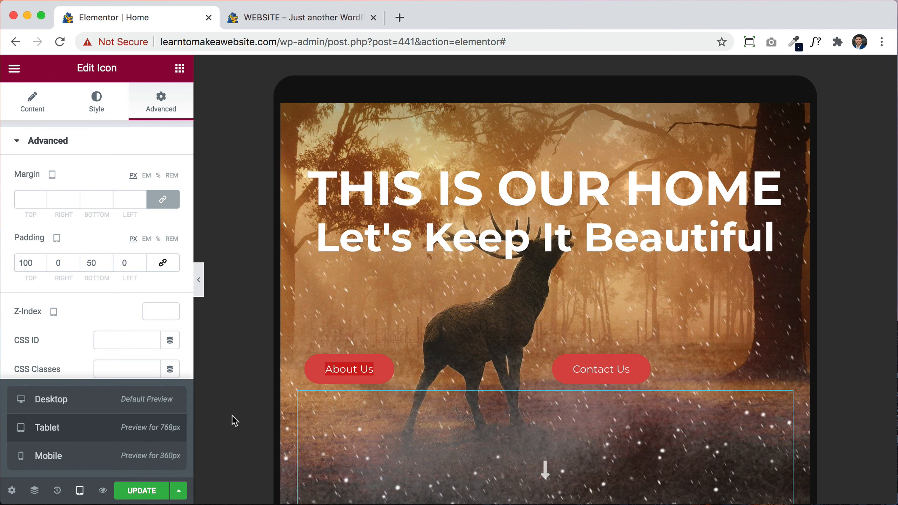
pyautogui.click(466, 375)
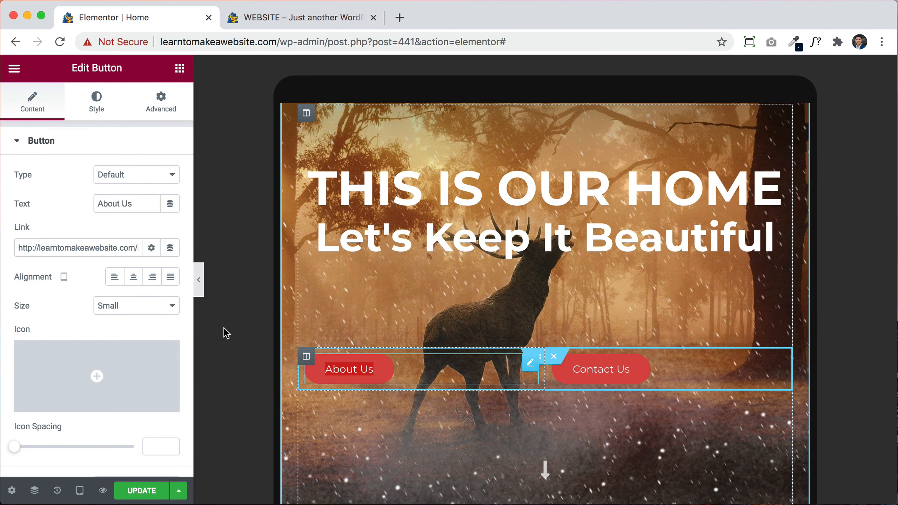
pyautogui.click(146, 284)
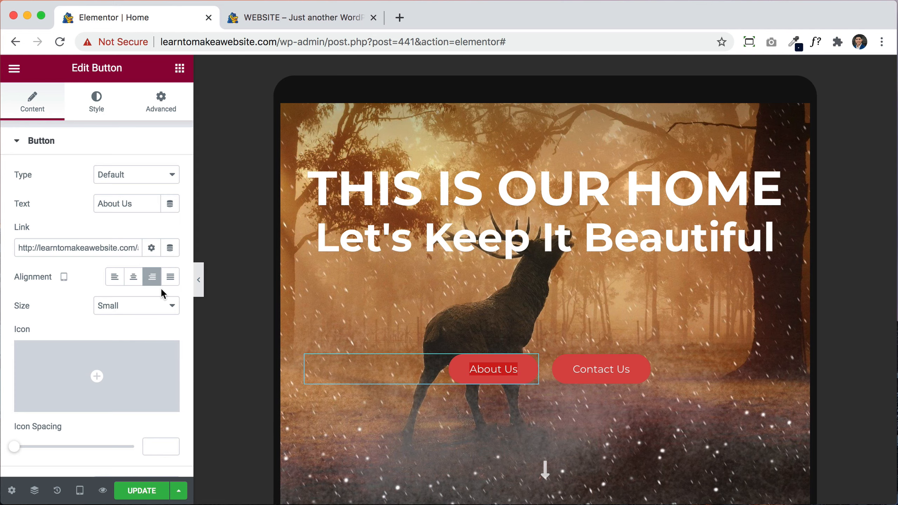
pyautogui.scroll(-5, 573, 382)
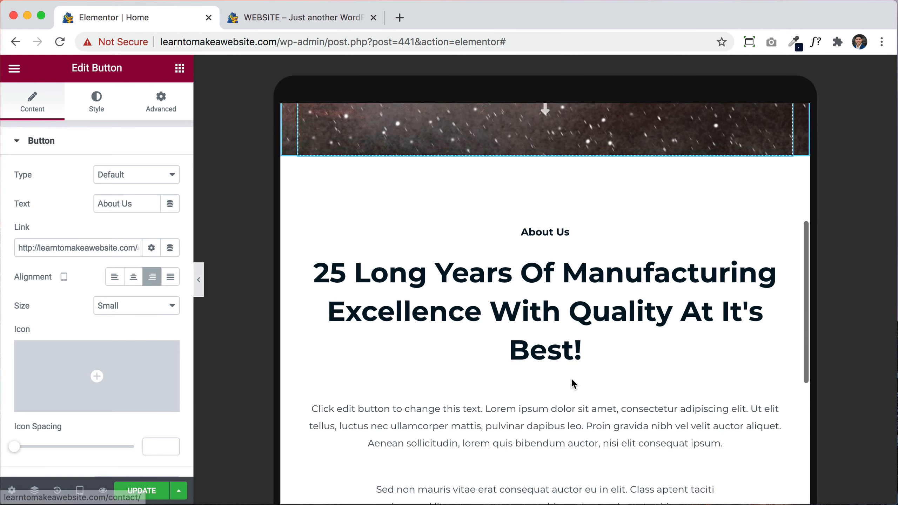
pyautogui.scroll(-5, 571, 378)
pyautogui.scroll(15, 571, 377)
pyautogui.scroll(4, 570, 379)
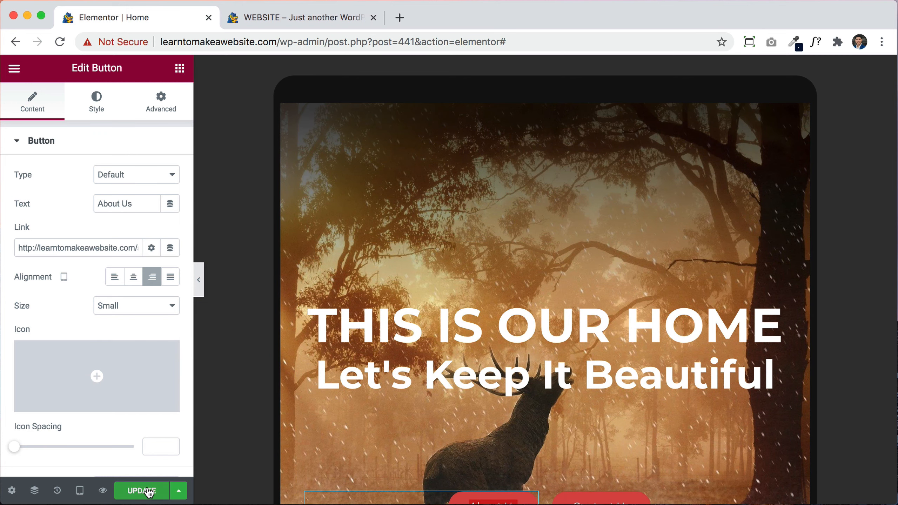
# Step: Switch to the desktop preview and right-align the About Us button there too
pyautogui.click(80, 491)
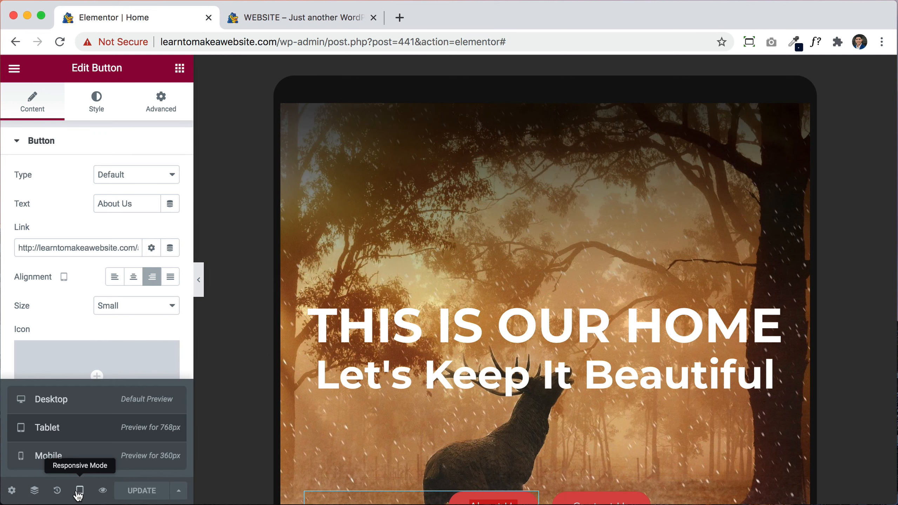
pyautogui.click(61, 407)
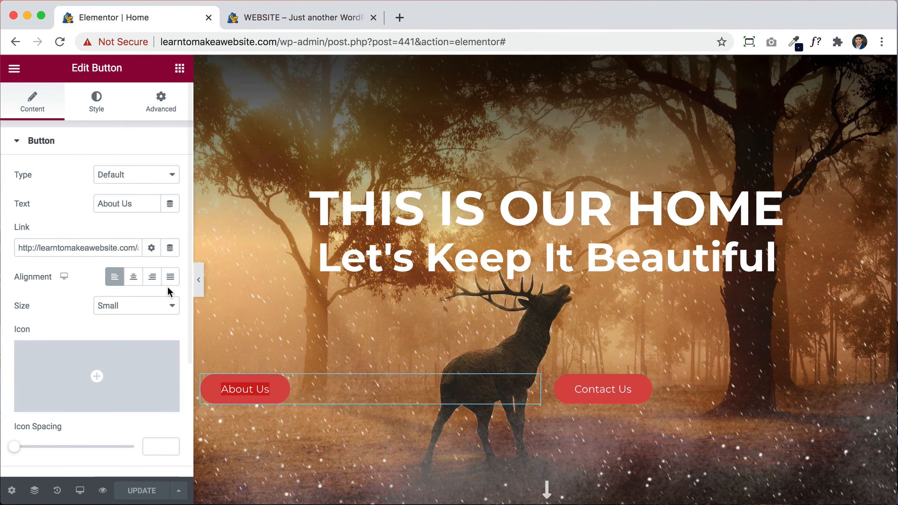
pyautogui.click(152, 277)
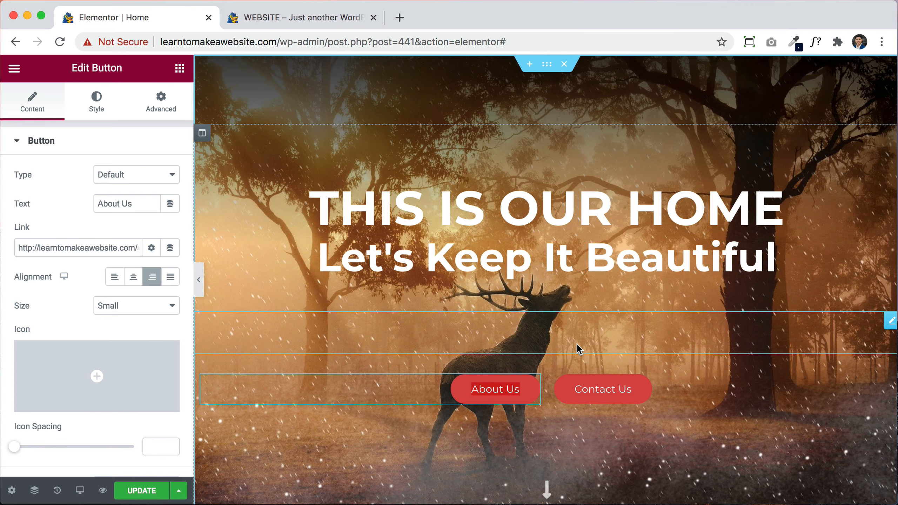
pyautogui.scroll(-15, 579, 349)
pyautogui.scroll(-10, 607, 428)
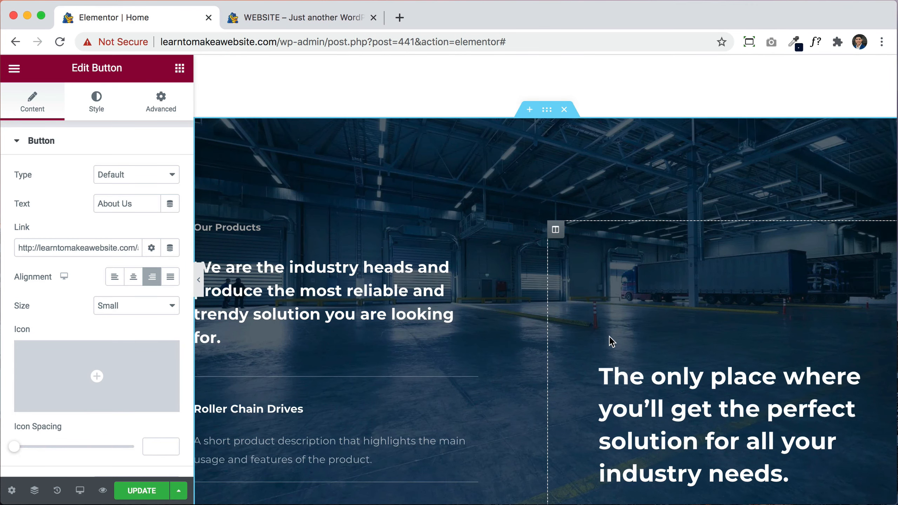
pyautogui.scroll(-12, 609, 338)
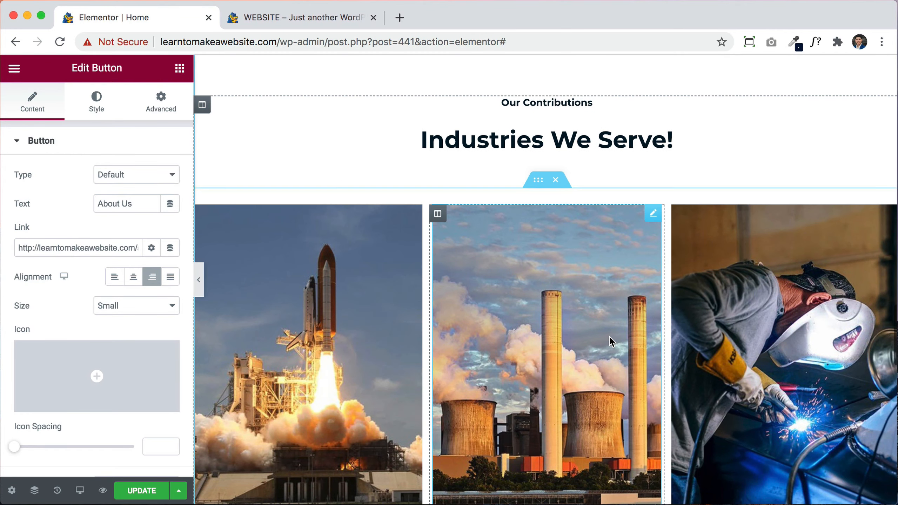
pyautogui.scroll(8, 613, 201)
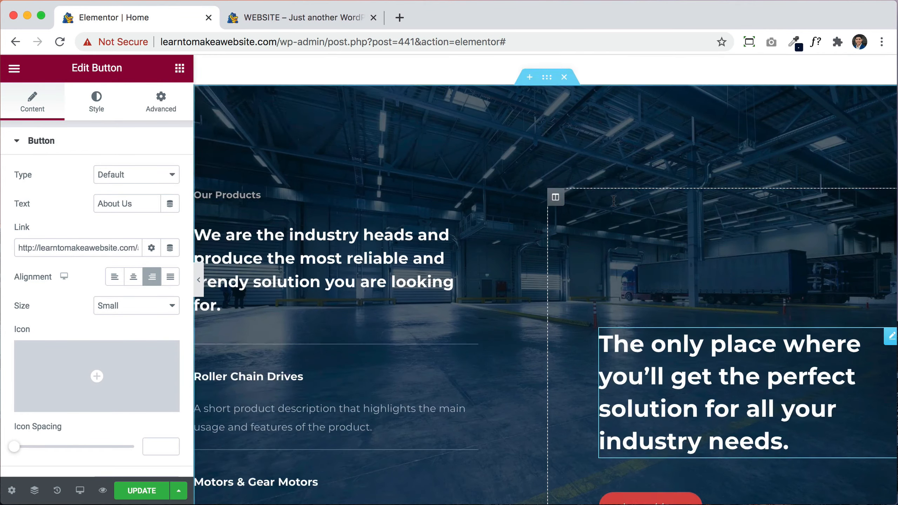
pyautogui.scroll(10, 613, 201)
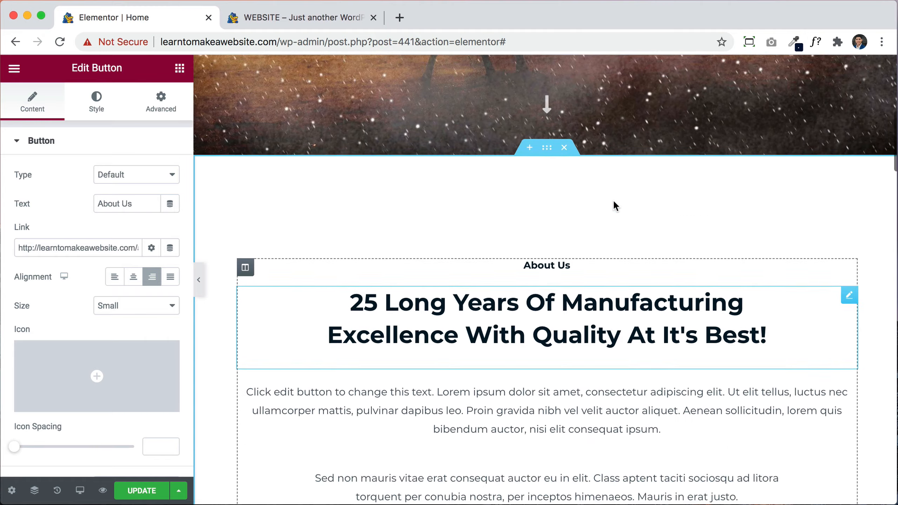
pyautogui.scroll(1, 613, 205)
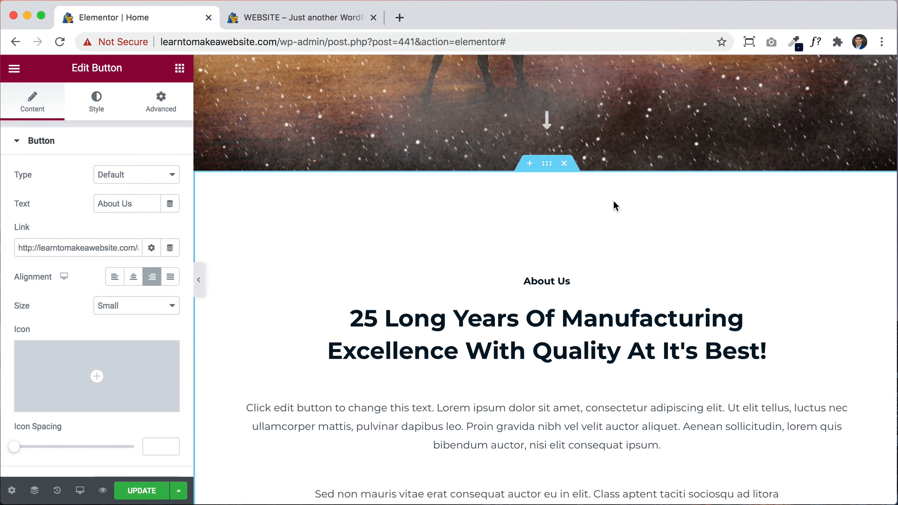
pyautogui.scroll(6, 613, 200)
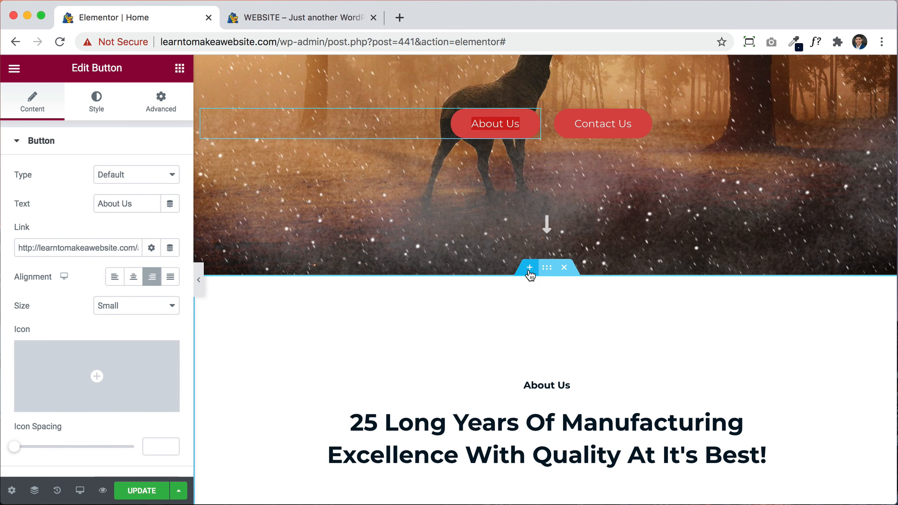
# Step: Add an empty section below the hero, then delete it again
pyautogui.click(529, 272)
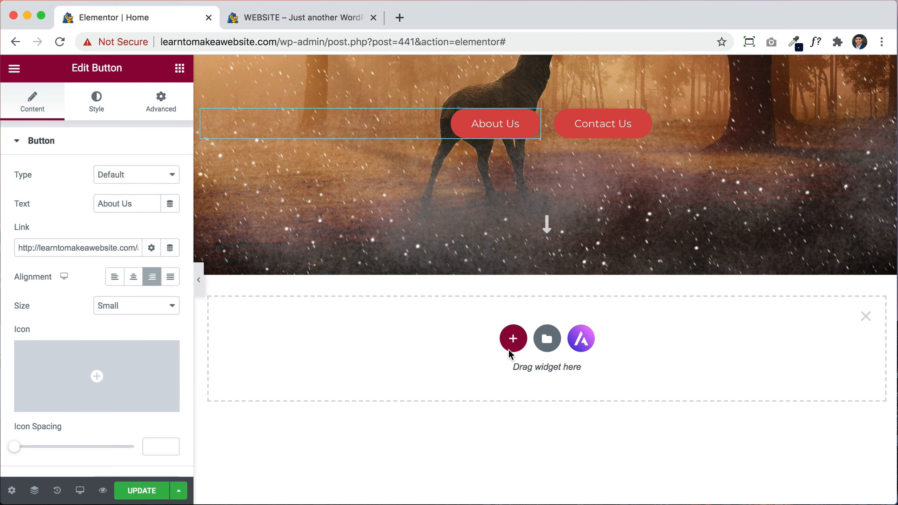
pyautogui.click(865, 320)
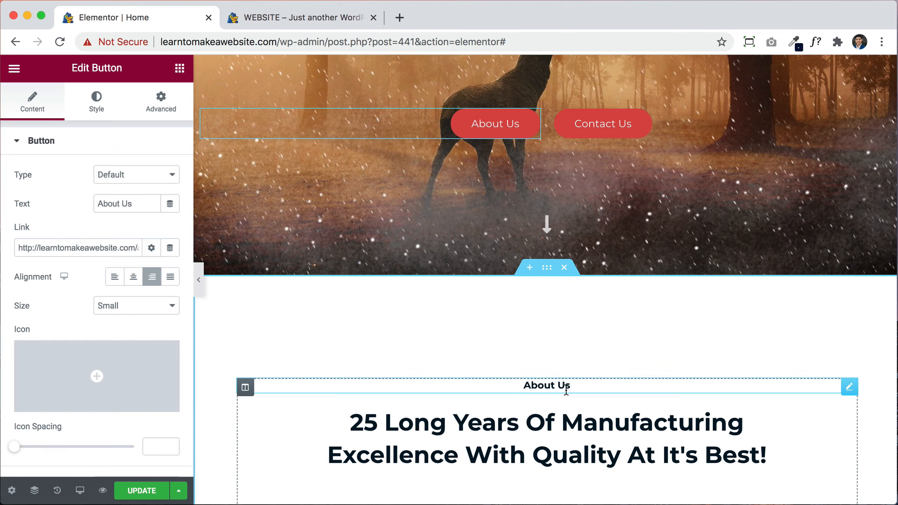
pyautogui.scroll(-5, 566, 390)
pyautogui.scroll(-15, 566, 390)
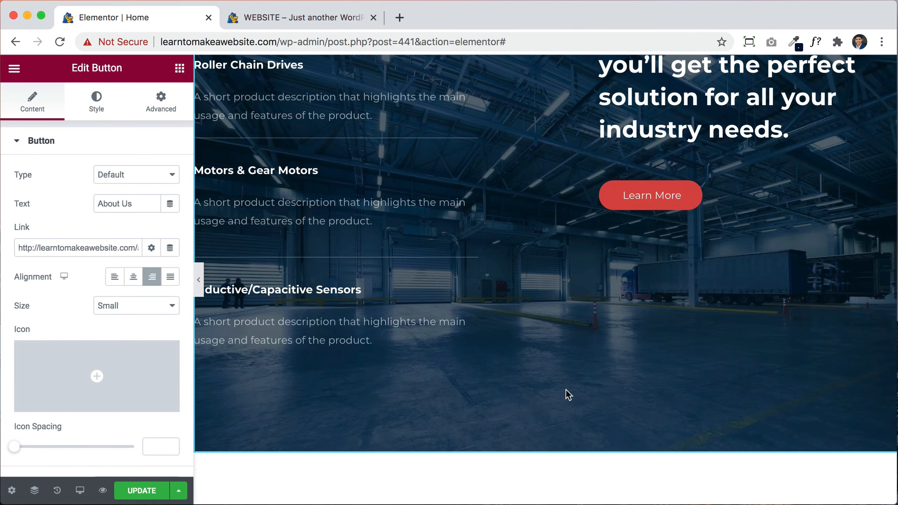
pyautogui.scroll(-3, 566, 389)
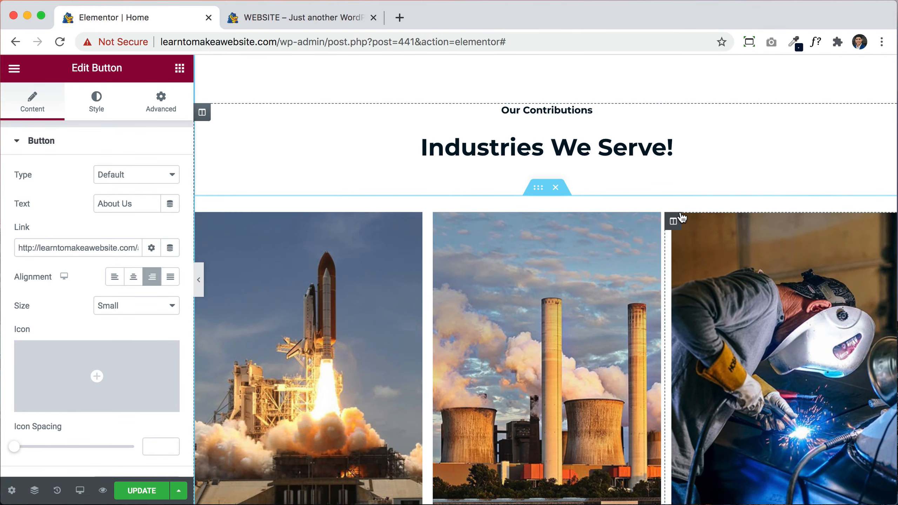
pyautogui.scroll(8, 682, 217)
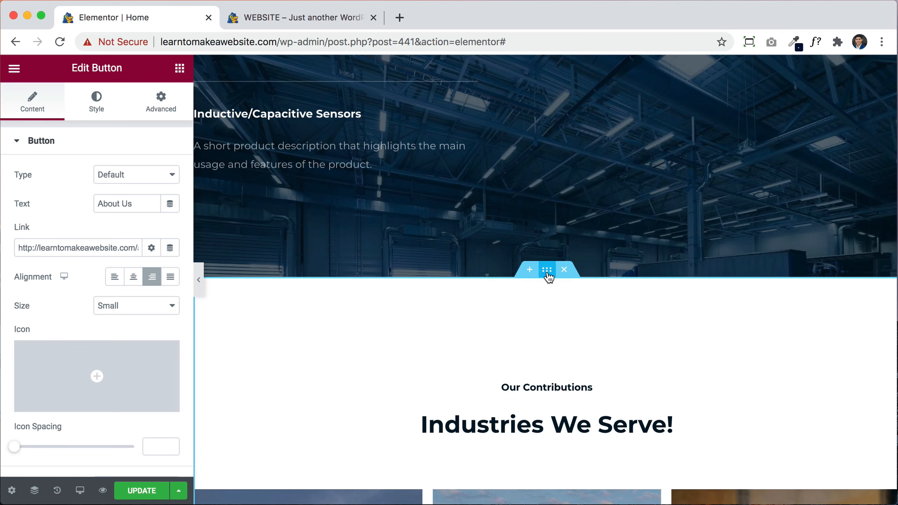
# Step: Rearrange the Industries columns and move the welding image into the Aerospace column
pyautogui.moveTo(547, 269); pyautogui.dragTo(542, 136)
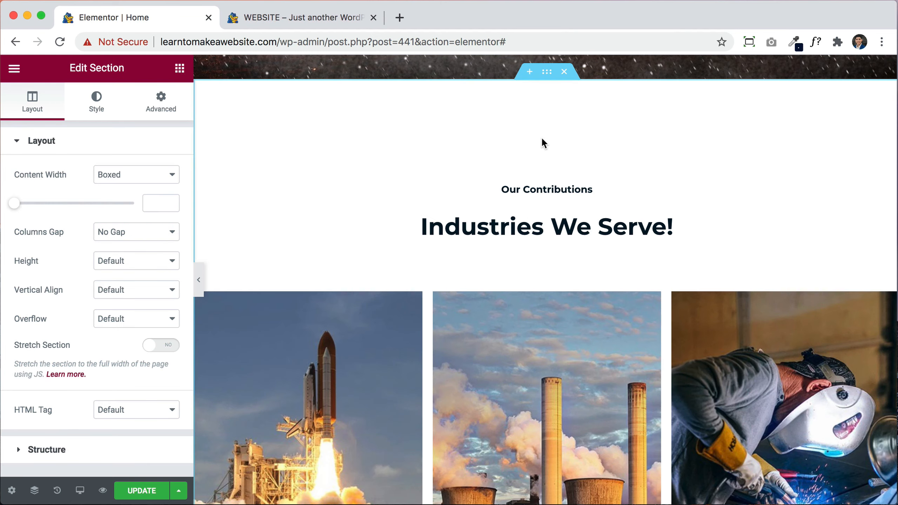
pyautogui.scroll(-4, 575, 348)
pyautogui.scroll(-1, 575, 348)
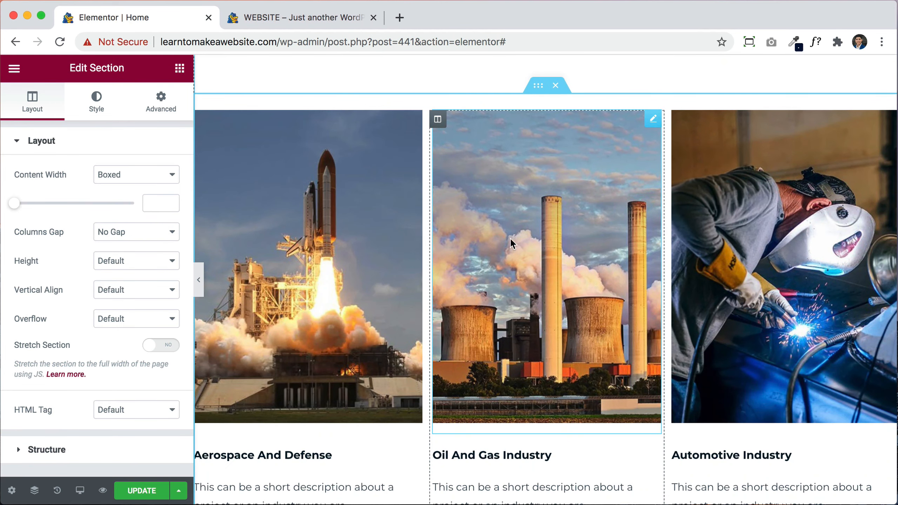
pyautogui.moveTo(436, 121); pyautogui.dragTo(742, 181)
pyautogui.moveTo(202, 119); pyautogui.dragTo(298, 187)
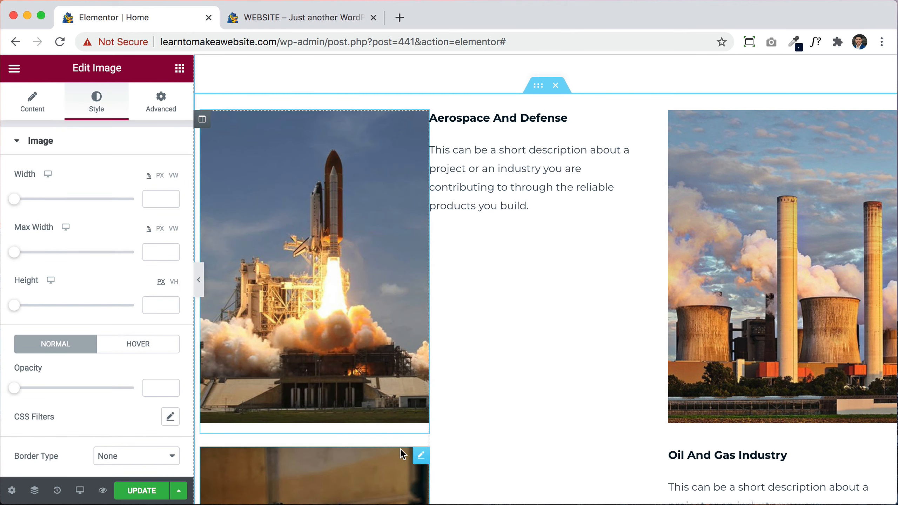
pyautogui.moveTo(418, 457); pyautogui.dragTo(533, 228)
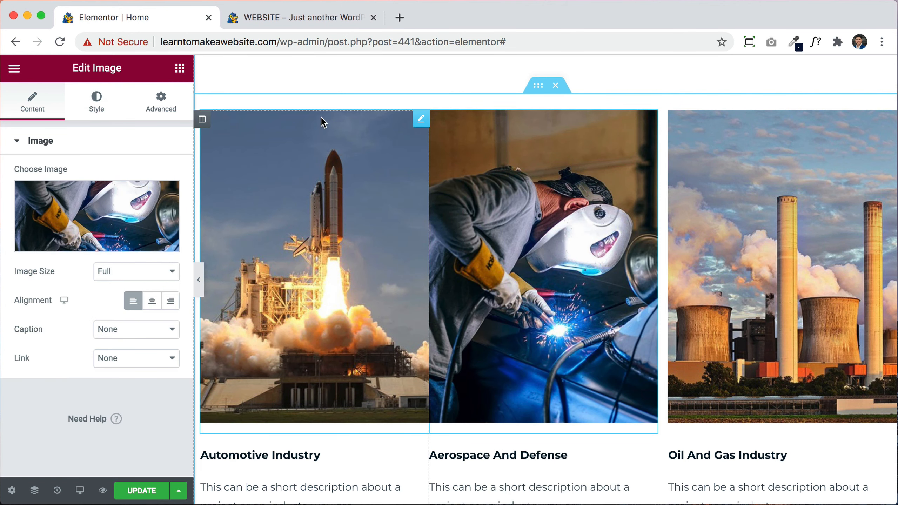
# Step: Revert those changes through History to the 'Section Moved' state
pyautogui.click(54, 488)
pyautogui.click(80, 269)
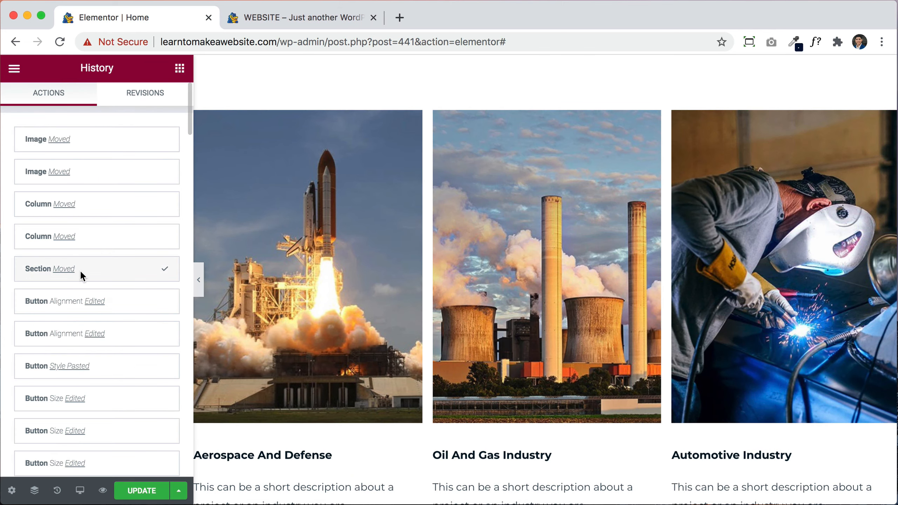
pyautogui.scroll(10, 511, 268)
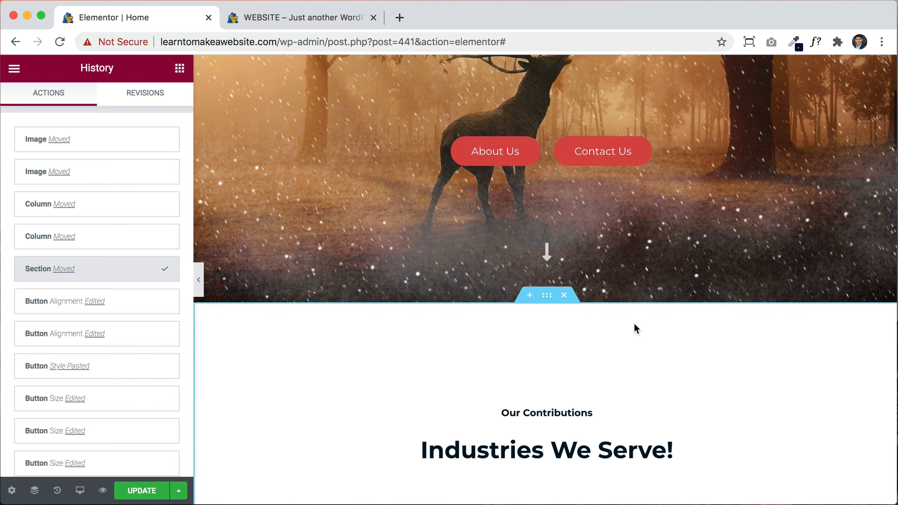
pyautogui.scroll(-6, 633, 329)
pyautogui.scroll(3, 587, 140)
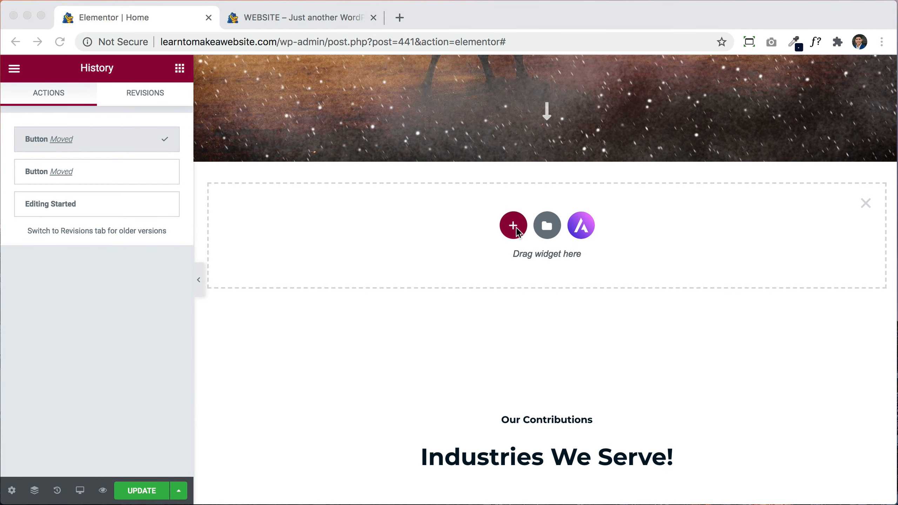
# Step: Insert a new section below the deer hero using the two-column structure
pyautogui.click(514, 227)
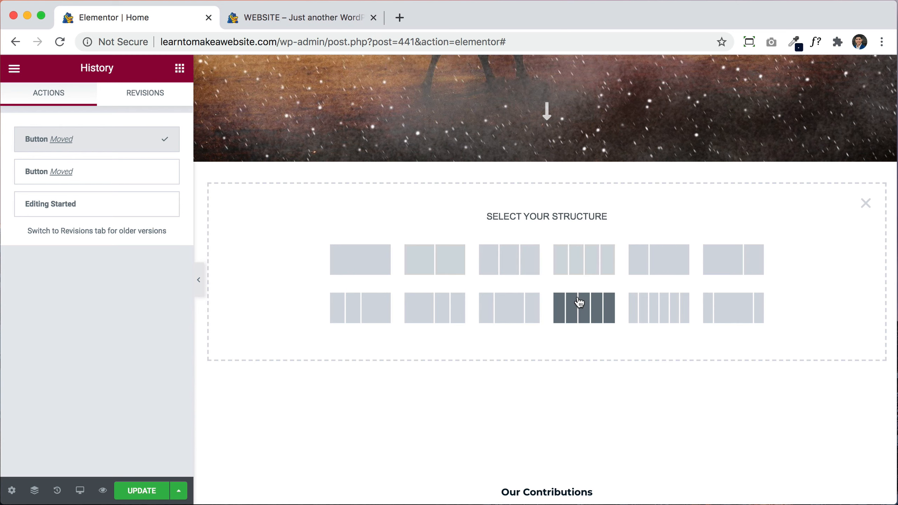
pyautogui.scroll(-12, 579, 301)
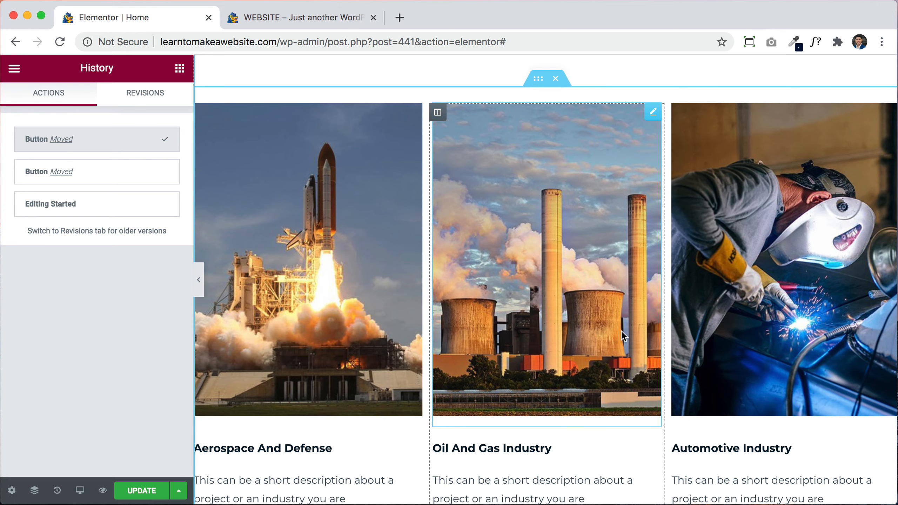
pyautogui.scroll(5, 709, 301)
pyautogui.scroll(8, 707, 298)
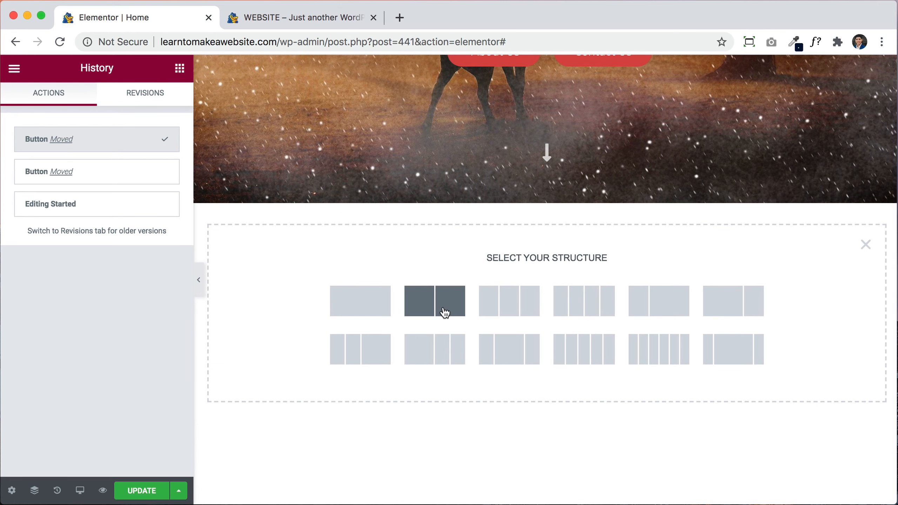
pyautogui.click(444, 312)
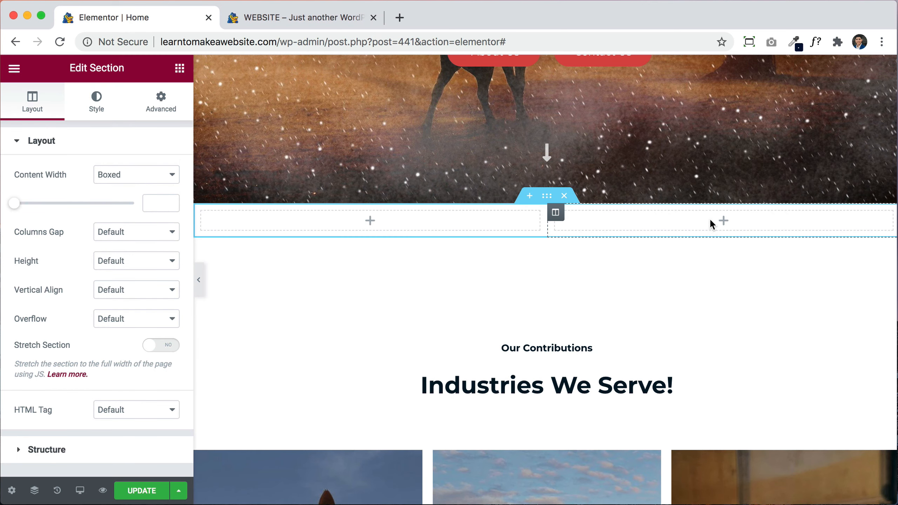
pyautogui.rightClick(561, 220)
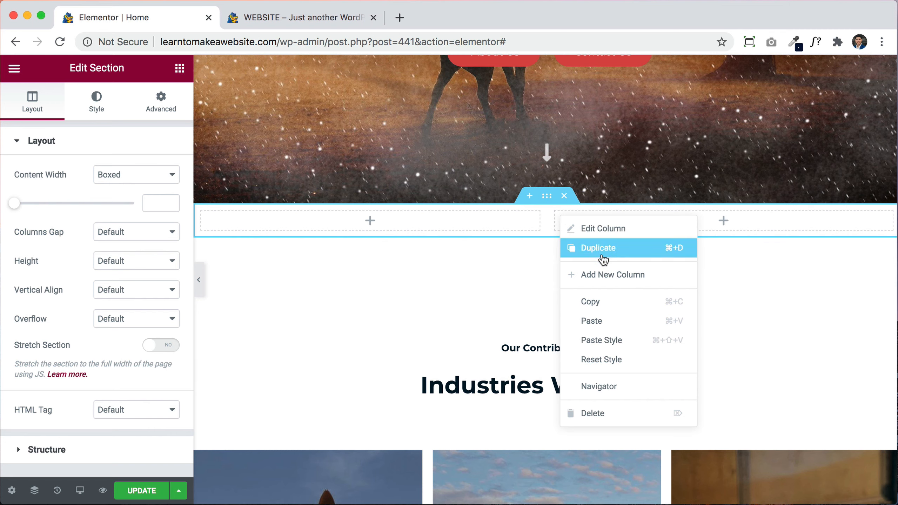
pyautogui.click(615, 280)
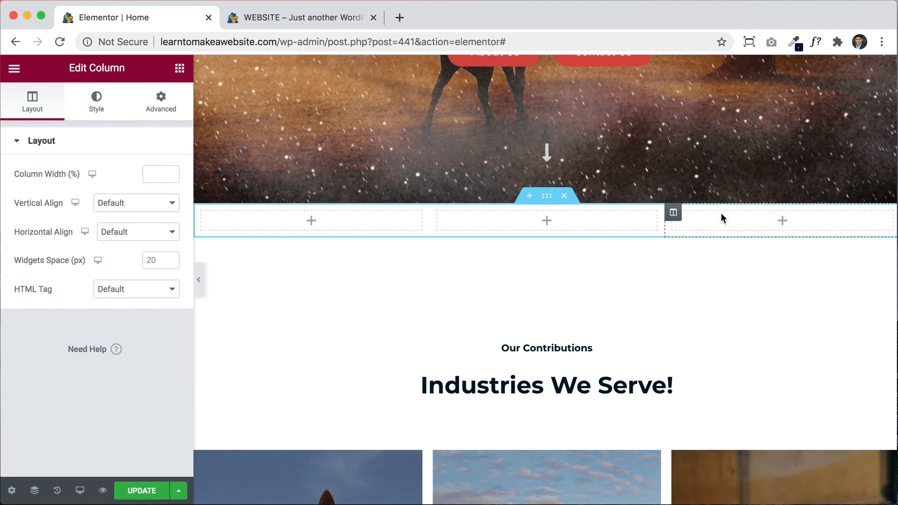
pyautogui.rightClick(676, 216)
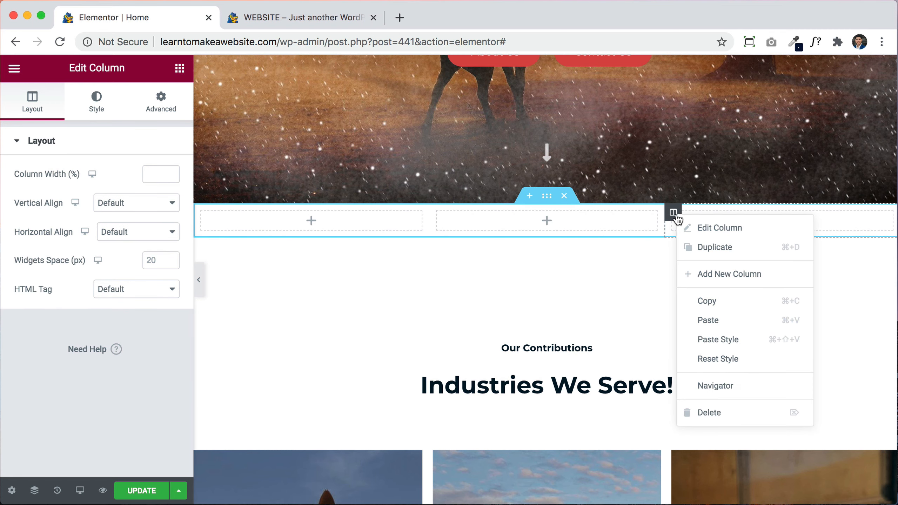
pyautogui.click(730, 412)
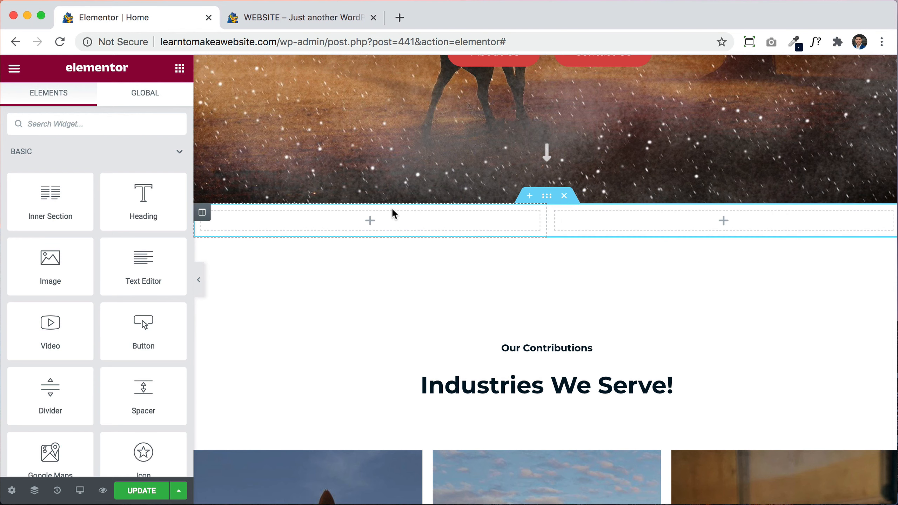
# Step: Add a Heading titled LET'S GET STARTED! on the left and a Button on the right
pyautogui.moveTo(148, 198); pyautogui.dragTo(379, 227)
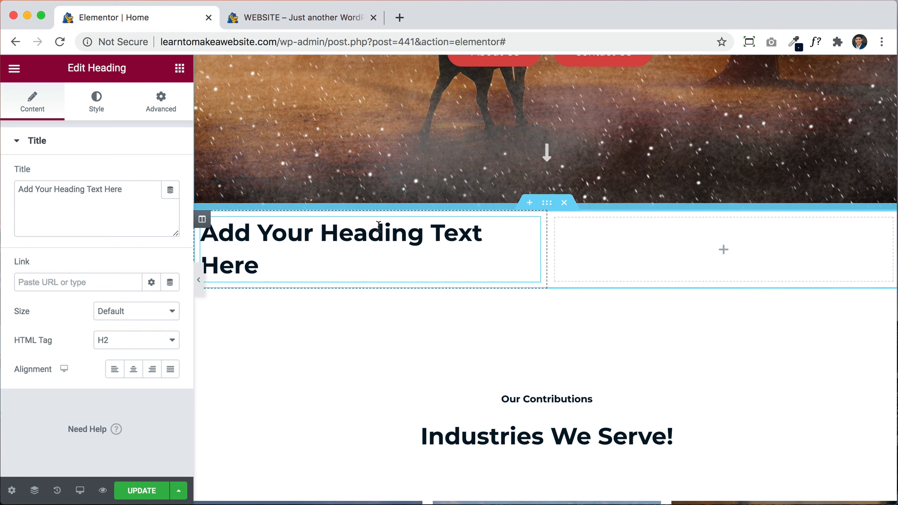
pyautogui.click(180, 69)
pyautogui.moveTo(135, 337); pyautogui.dragTo(647, 273)
pyautogui.scroll(2, 648, 274)
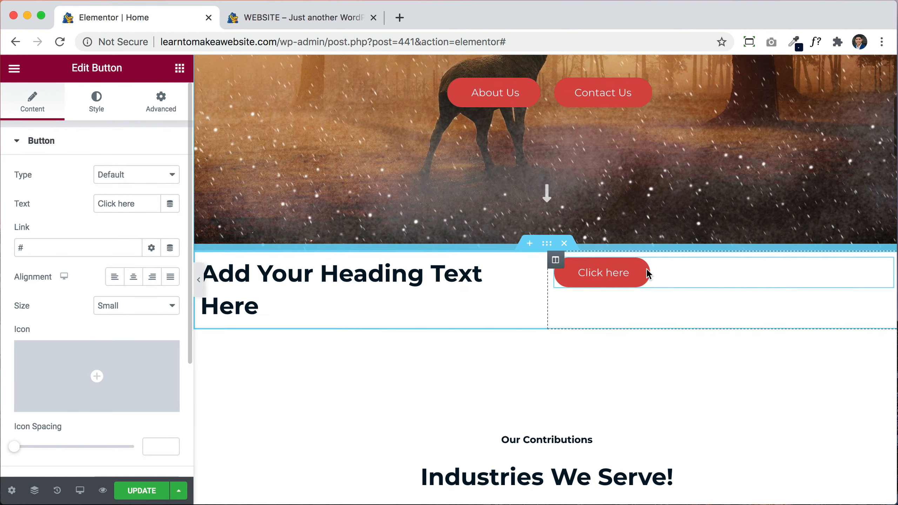
pyautogui.click(461, 287)
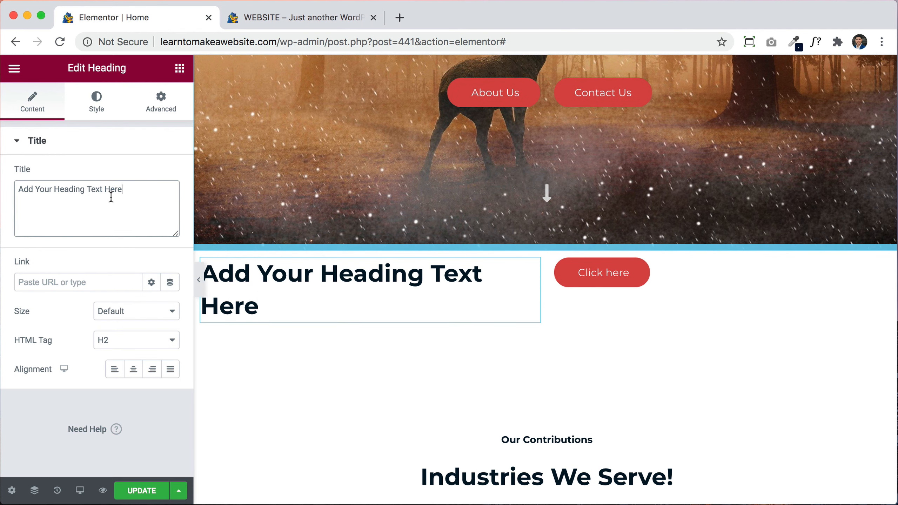
pyautogui.press('BackSpace')
pyautogui.write("LET'S GET STARTED!")
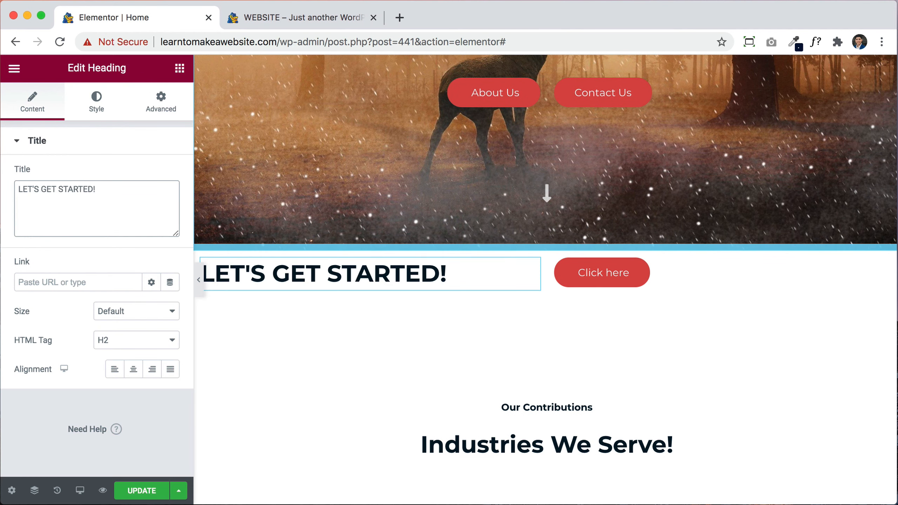
# Step: Change the button text to START HERE and link it to the Contact page
pyautogui.click(579, 271)
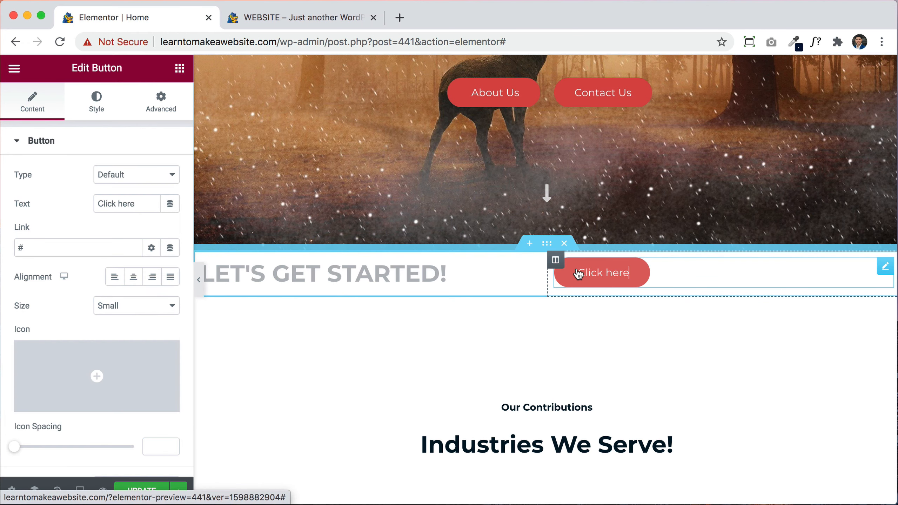
pyautogui.tripleClick(145, 198)
pyautogui.write('START HERE')
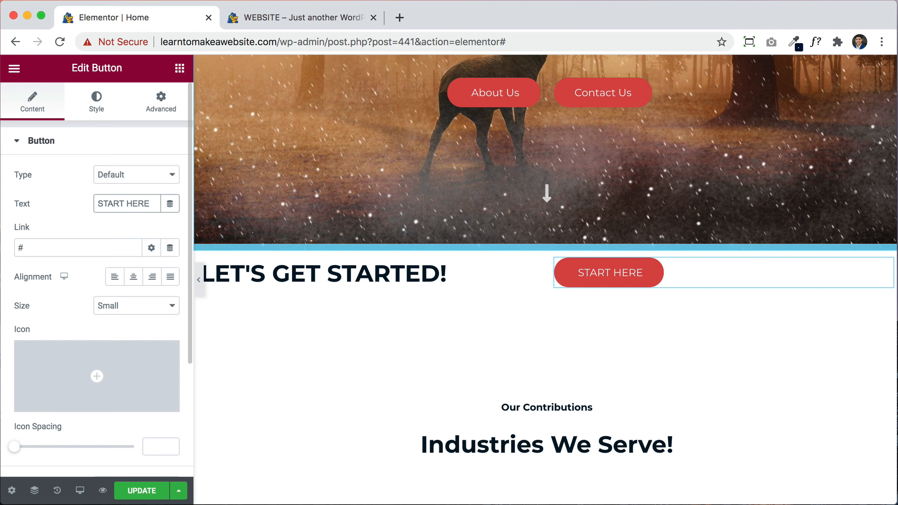
pyautogui.click(56, 249)
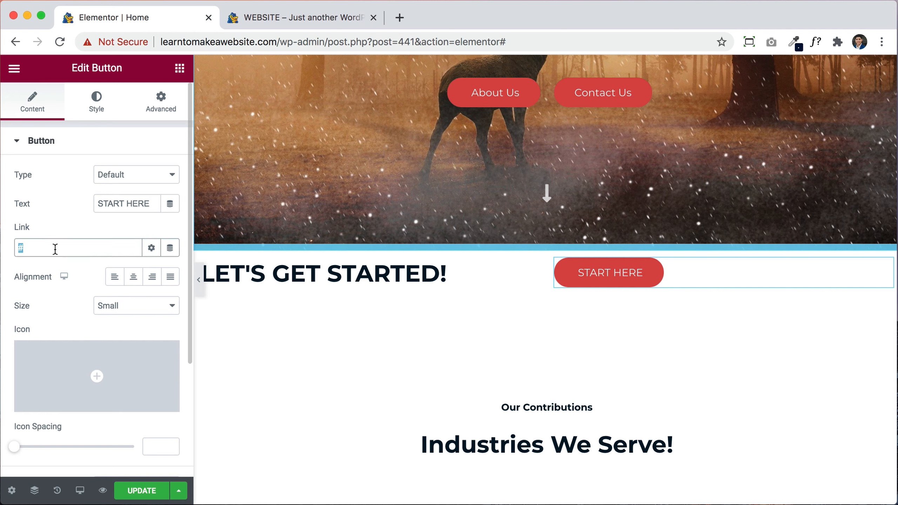
pyautogui.write('contact')
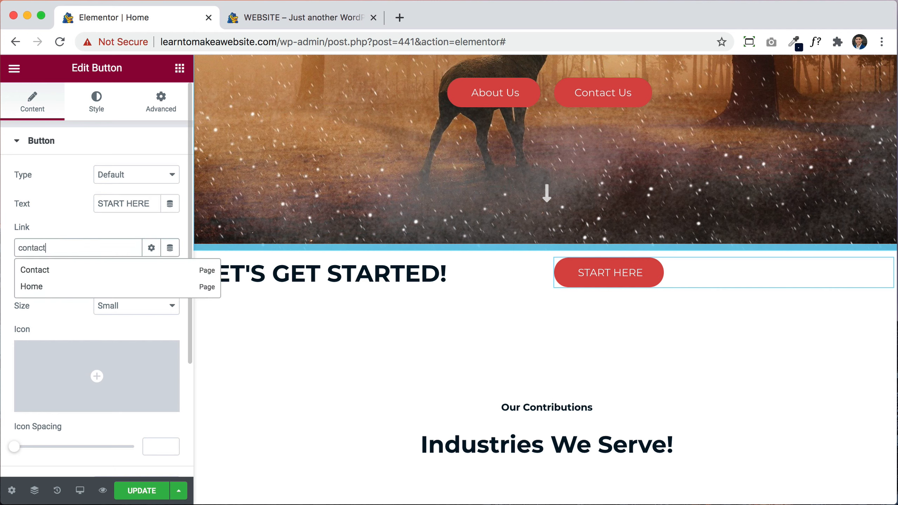
pyautogui.click(24, 273)
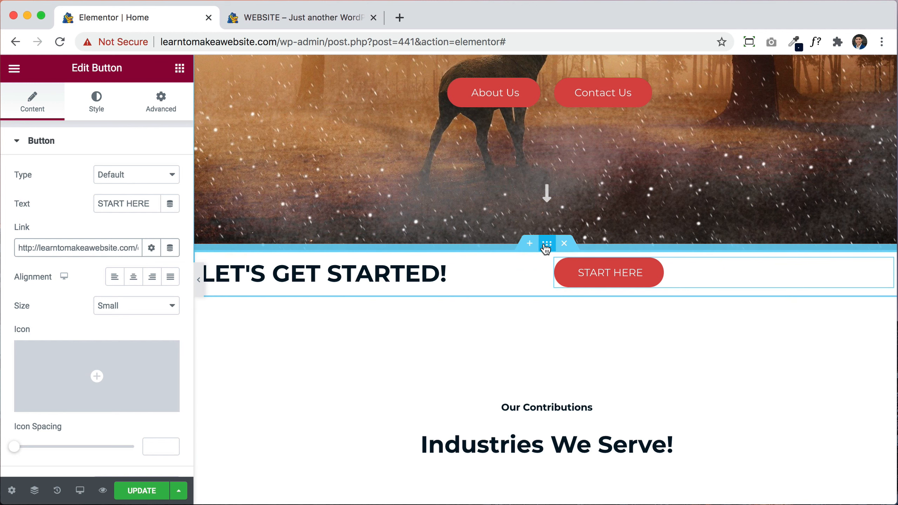
pyautogui.click(546, 244)
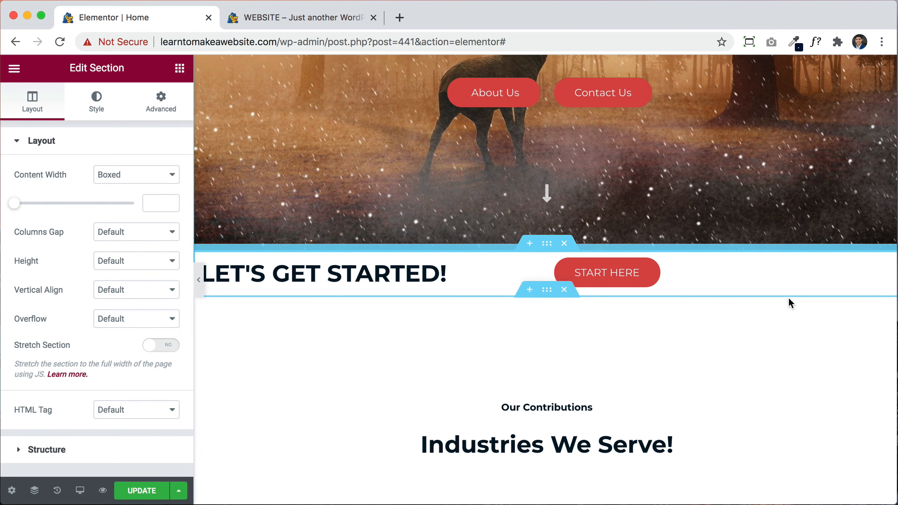
# Step: Move the START HERE button above the heading and back to the right column
pyautogui.moveTo(885, 275); pyautogui.dragTo(439, 276)
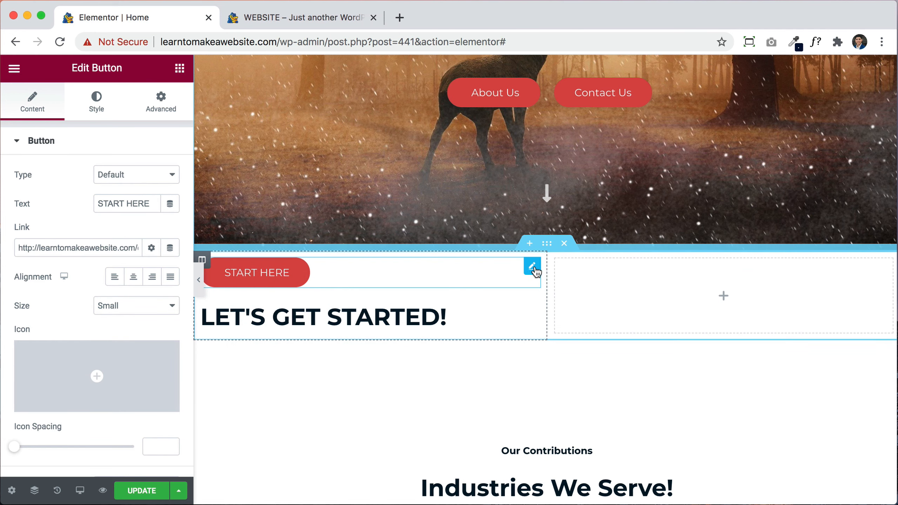
pyautogui.moveTo(532, 266); pyautogui.dragTo(615, 294)
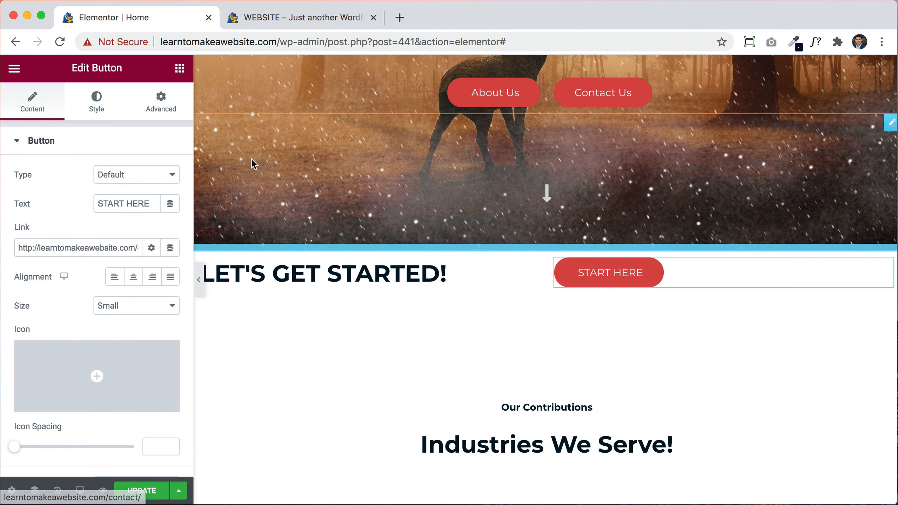
pyautogui.click(167, 101)
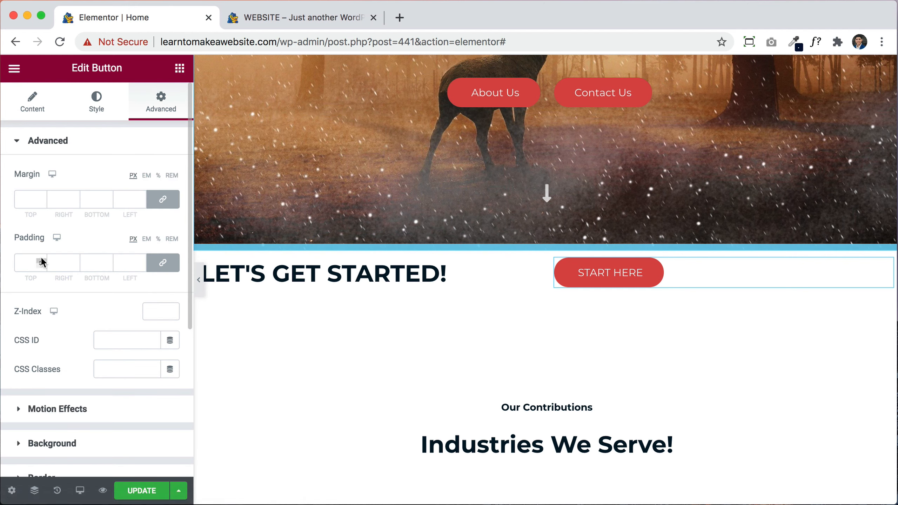
# Step: Give the LET'S GET STARTED! section a Min Height of 75 VH
pyautogui.click(548, 248)
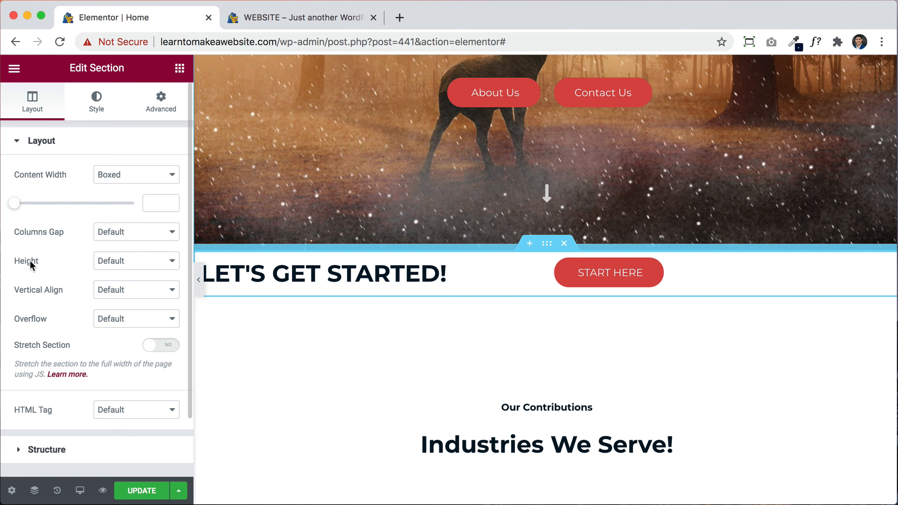
pyautogui.click(111, 261)
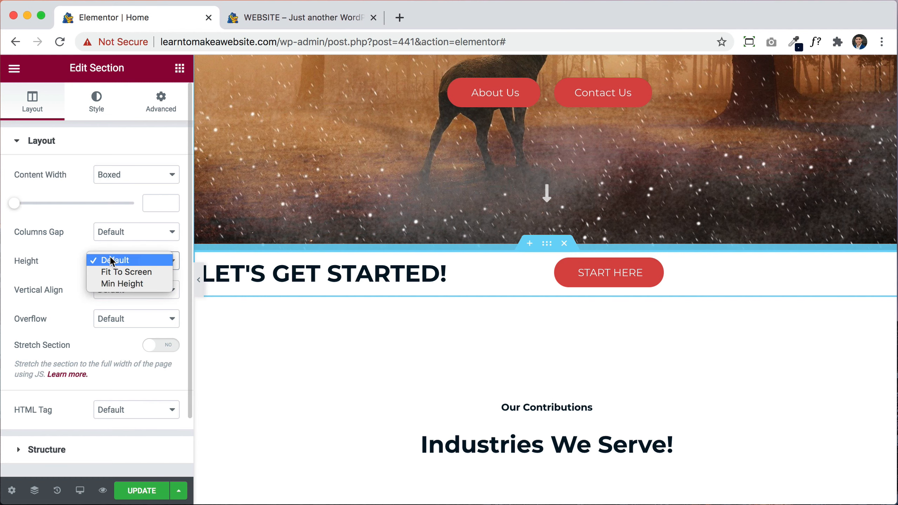
pyautogui.click(129, 284)
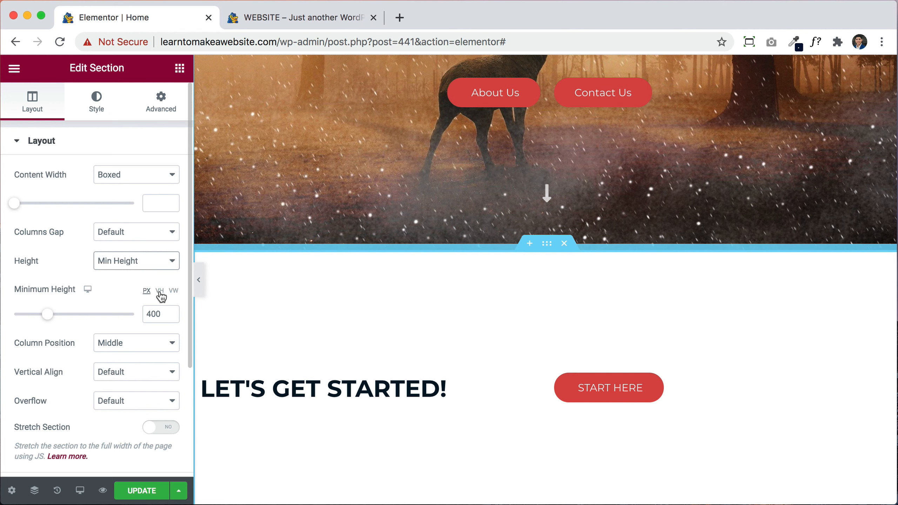
pyautogui.click(160, 291)
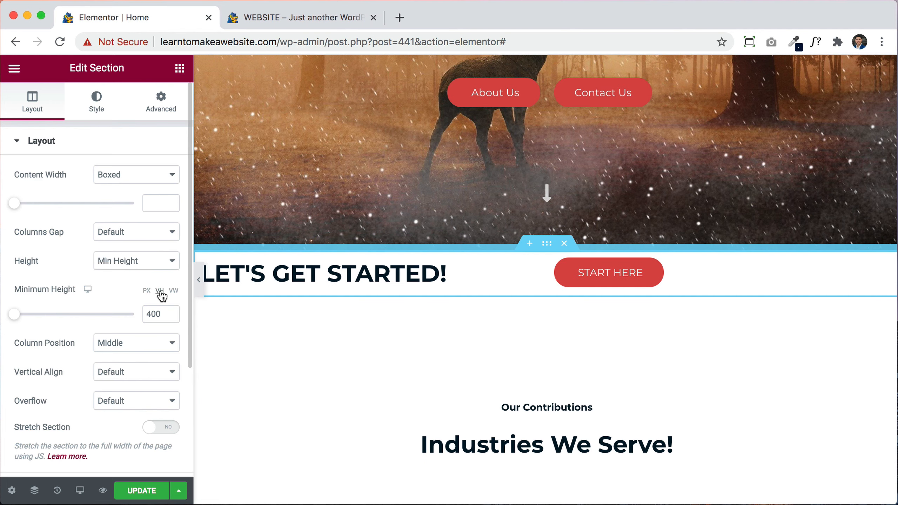
pyautogui.moveTo(11, 318); pyautogui.dragTo(10, 315)
pyautogui.click(148, 314)
pyautogui.write('50')
pyautogui.scroll(-3, 798, 311)
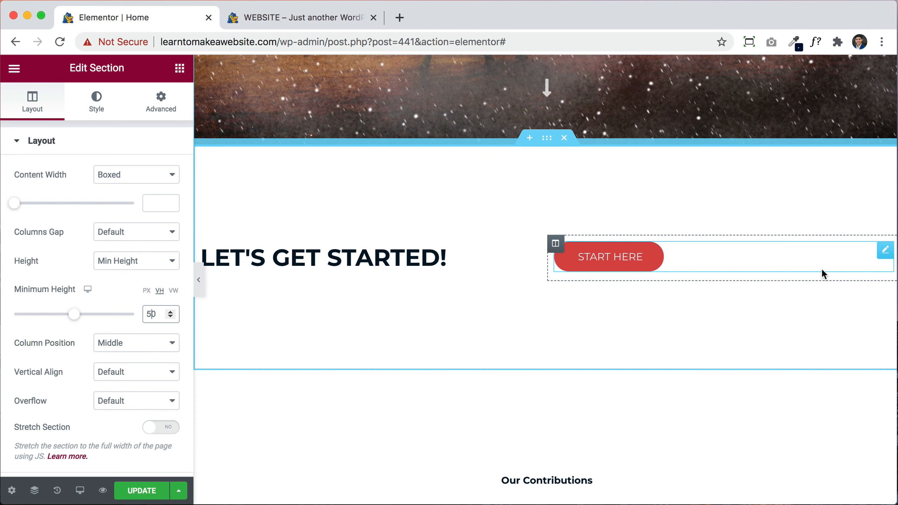
pyautogui.moveTo(74, 314); pyautogui.dragTo(138, 304)
pyautogui.scroll(-3, 476, 396)
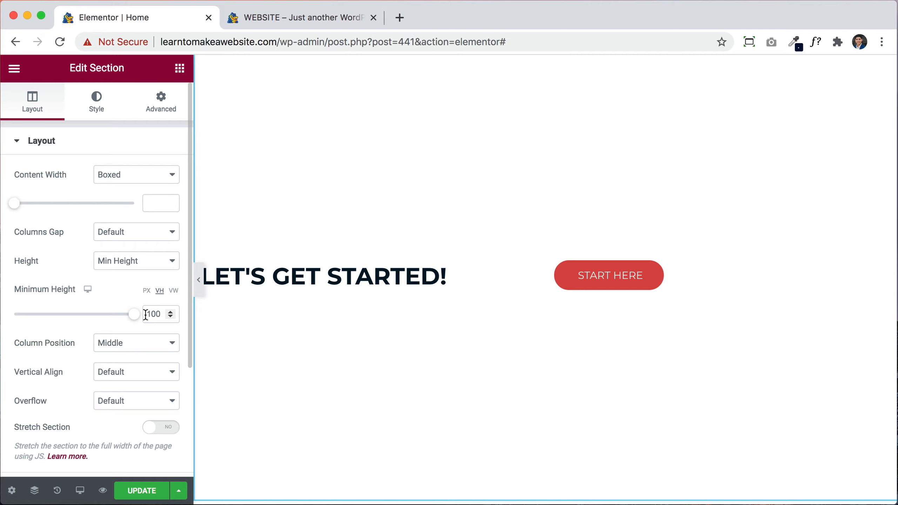
pyautogui.moveTo(135, 316); pyautogui.dragTo(104, 317)
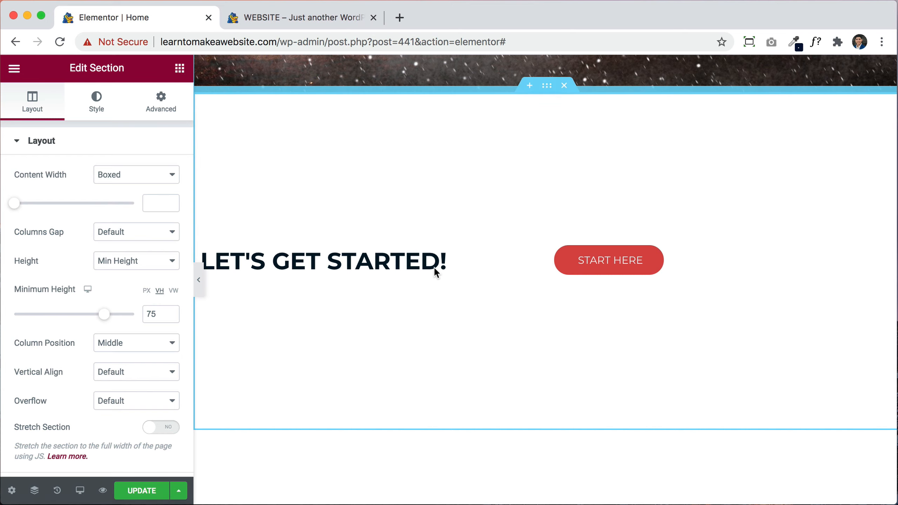
pyautogui.scroll(6, 434, 266)
pyautogui.scroll(-5, 433, 266)
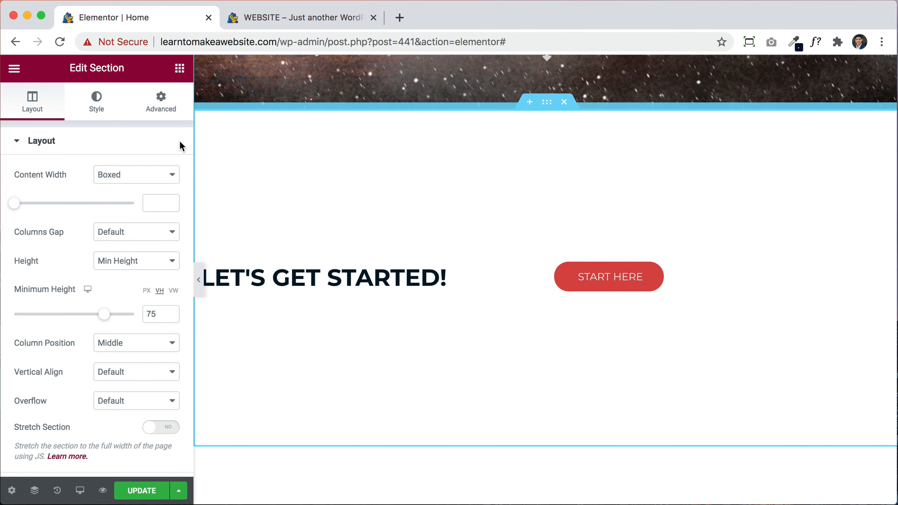
pyautogui.click(104, 111)
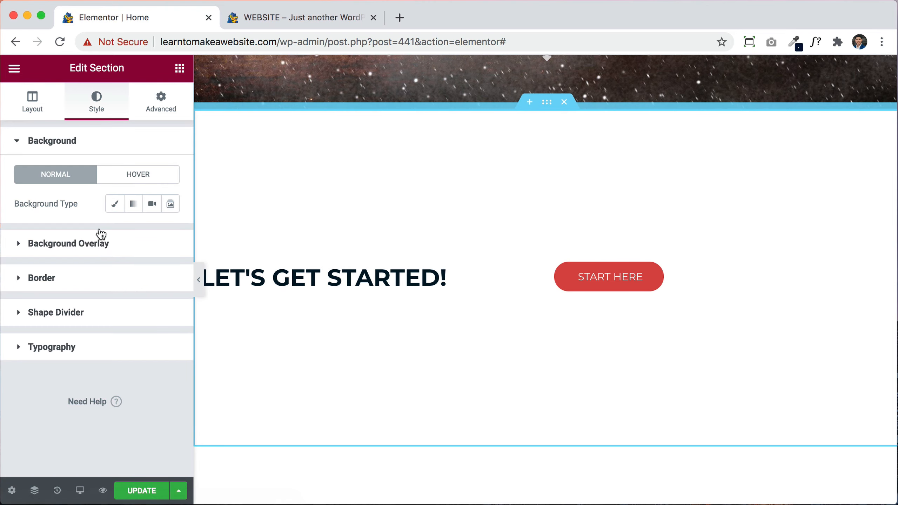
# Step: Give the section a classic image background, trying project images before settling on project-1
pyautogui.click(117, 205)
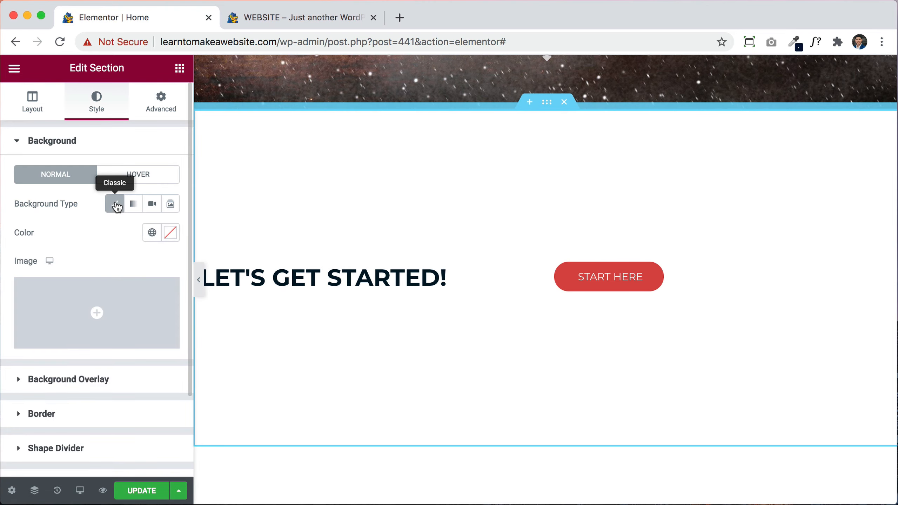
pyautogui.click(128, 310)
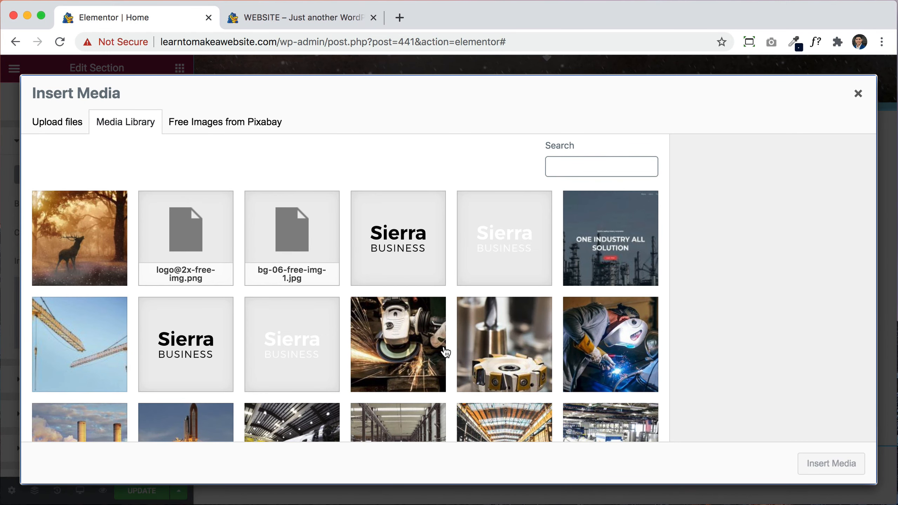
pyautogui.scroll(-5, 446, 352)
pyautogui.click(406, 294)
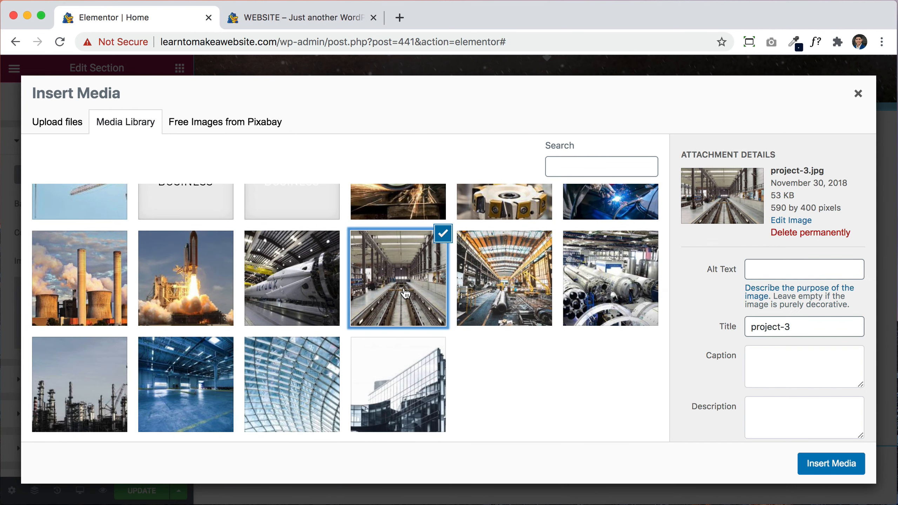
pyautogui.click(524, 298)
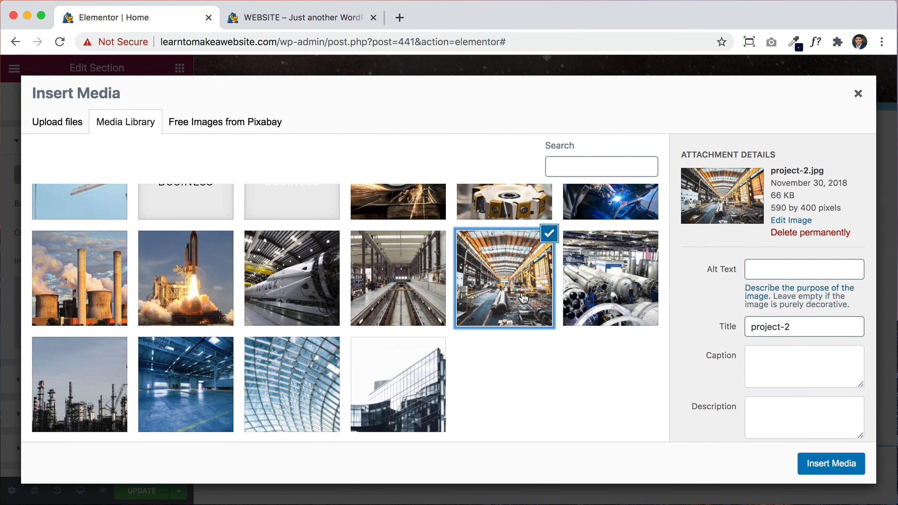
pyautogui.click(616, 294)
pyautogui.click(821, 466)
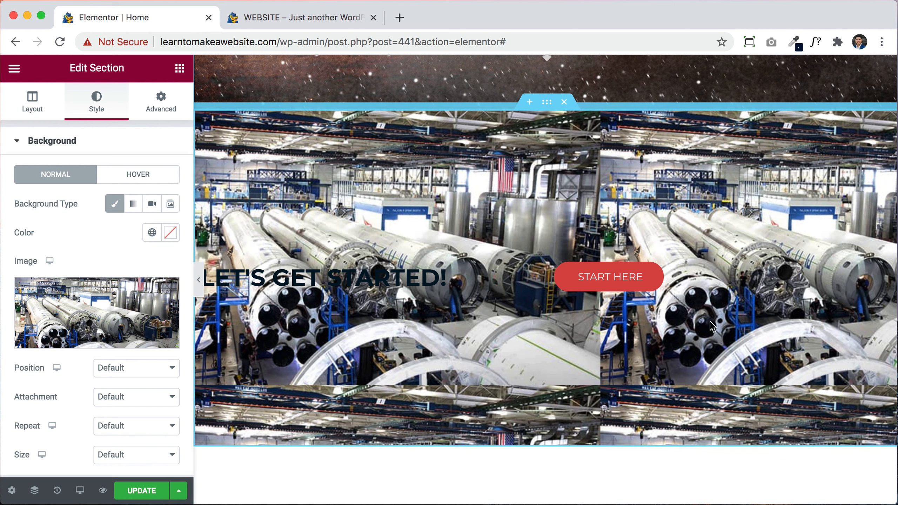
# Step: Set the background image position to Center Center and size to Cover
pyautogui.scroll(-2, 73, 397)
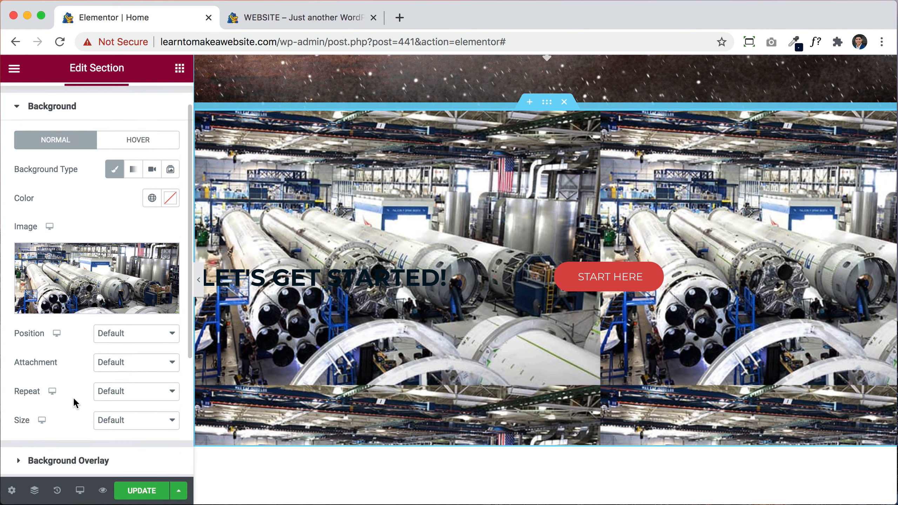
pyautogui.click(124, 327)
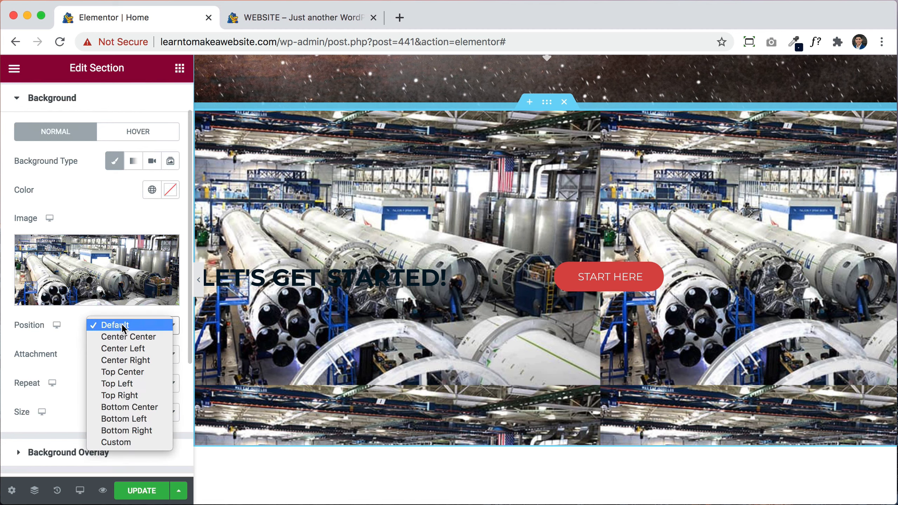
pyautogui.click(131, 336)
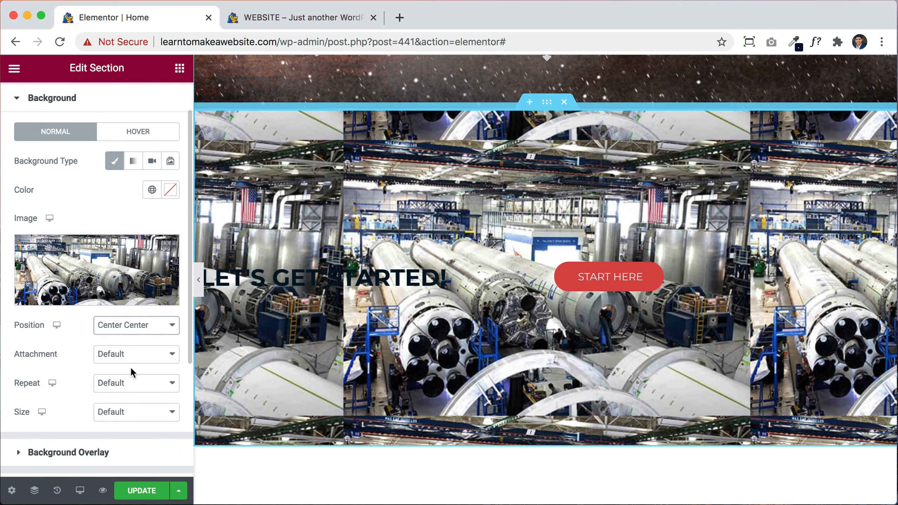
pyautogui.click(128, 412)
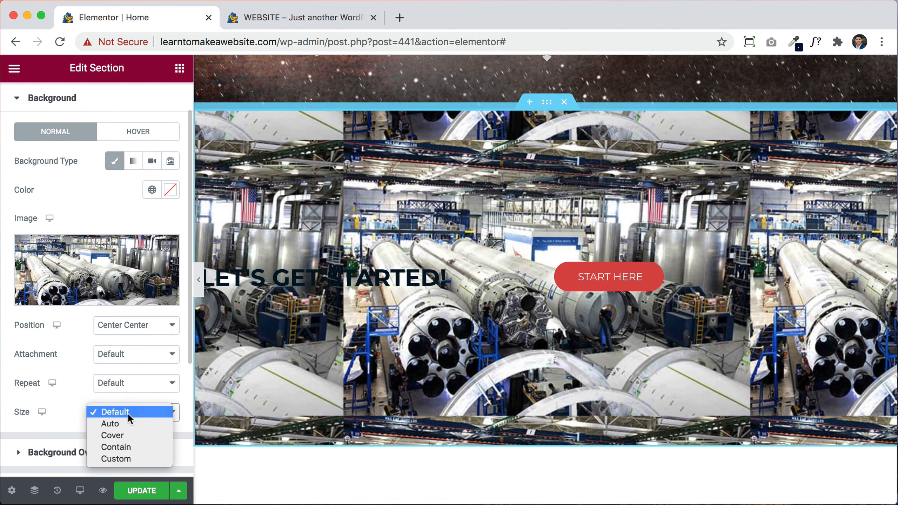
pyautogui.click(127, 433)
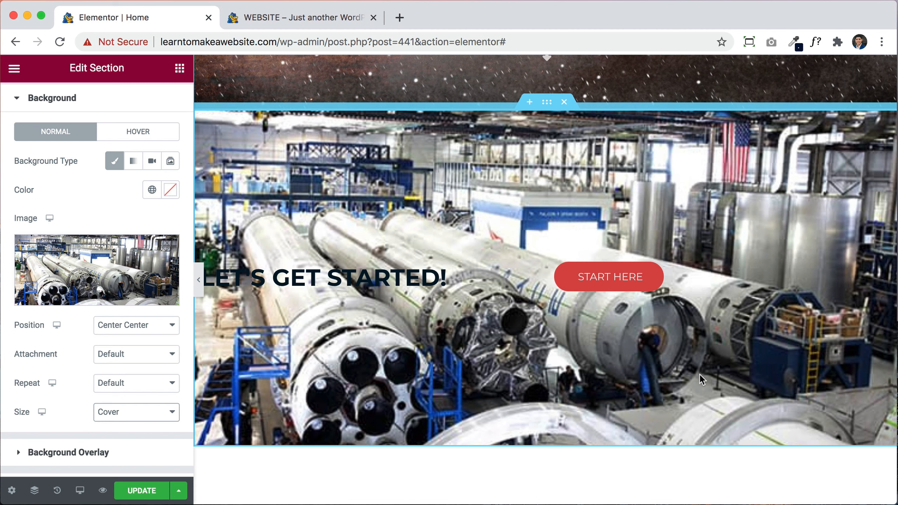
# Step: Swap the background image for the deer-in-forest photo from the Media Library
pyautogui.click(118, 267)
pyautogui.scroll(5, 117, 265)
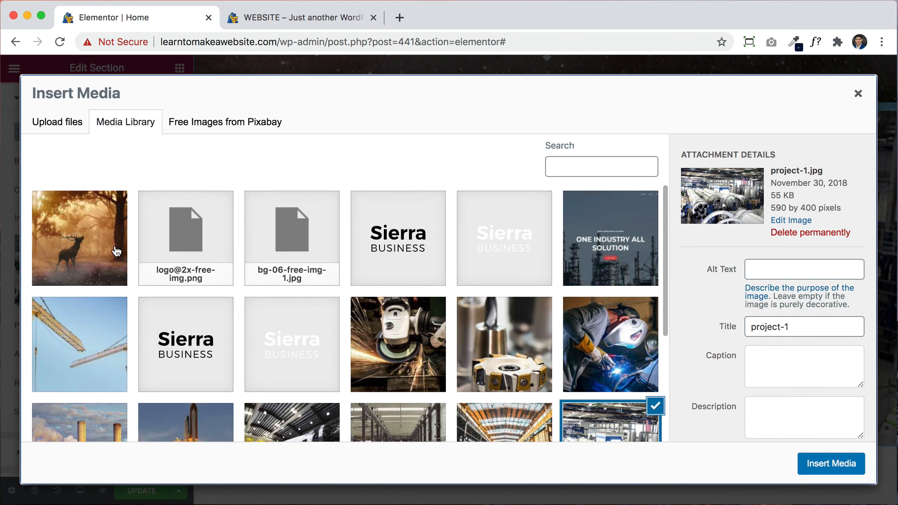
pyautogui.click(99, 249)
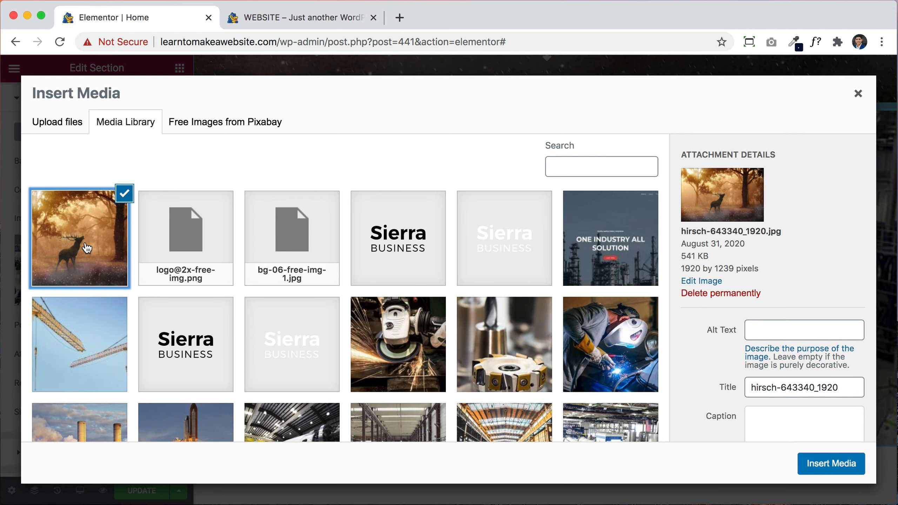
pyautogui.click(823, 464)
pyautogui.scroll(-1, 631, 354)
pyautogui.scroll(5, 632, 354)
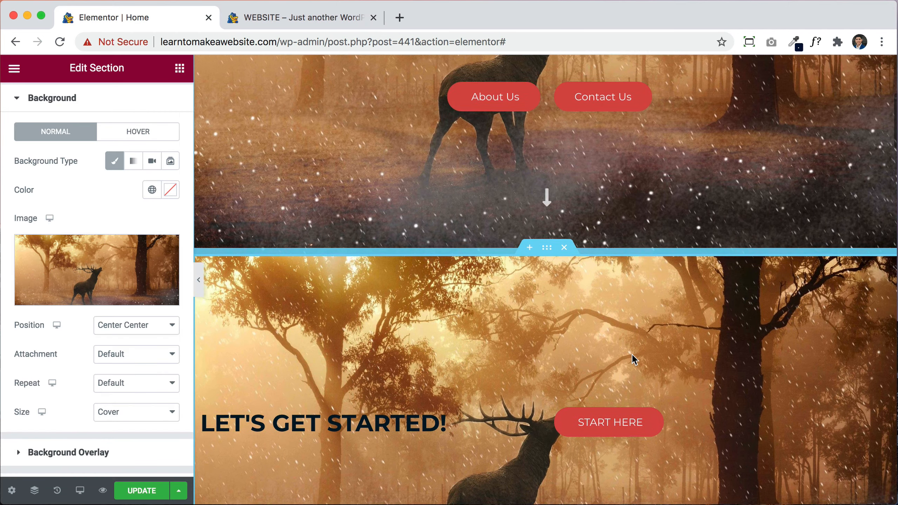
pyautogui.scroll(-5, 631, 354)
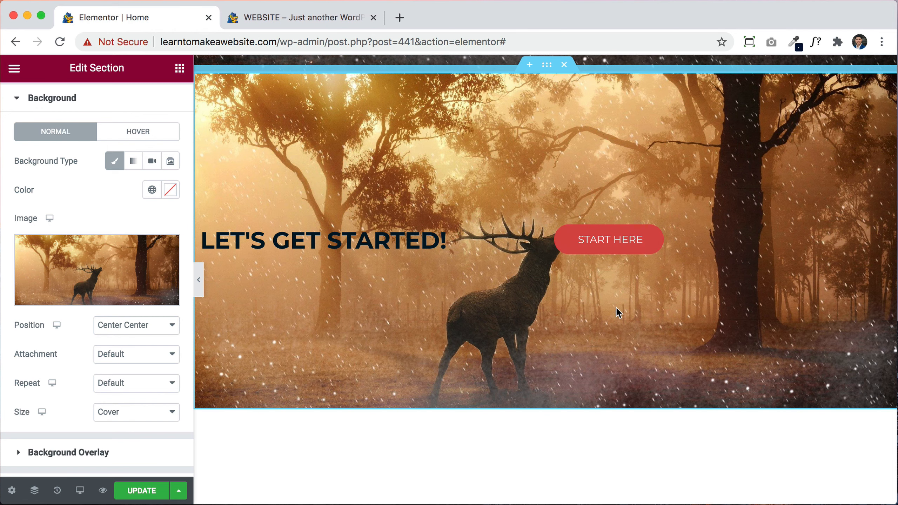
pyautogui.scroll(2, 470, 310)
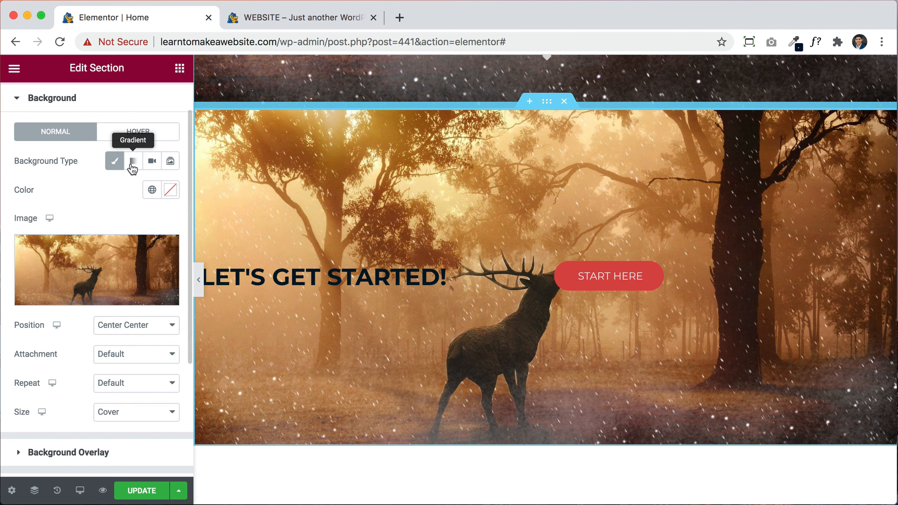
# Step: Start a slideshow background gallery and upload wolf.jpg to the media library
pyautogui.click(171, 163)
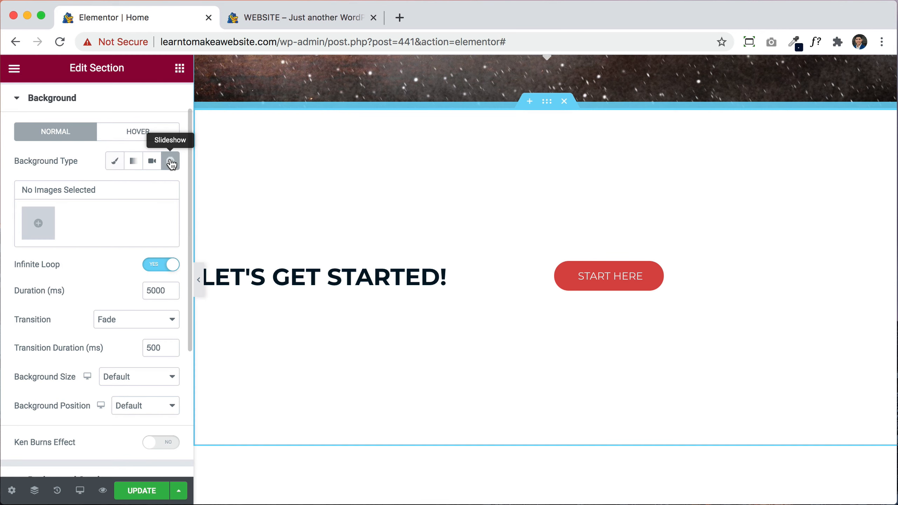
pyautogui.click(38, 220)
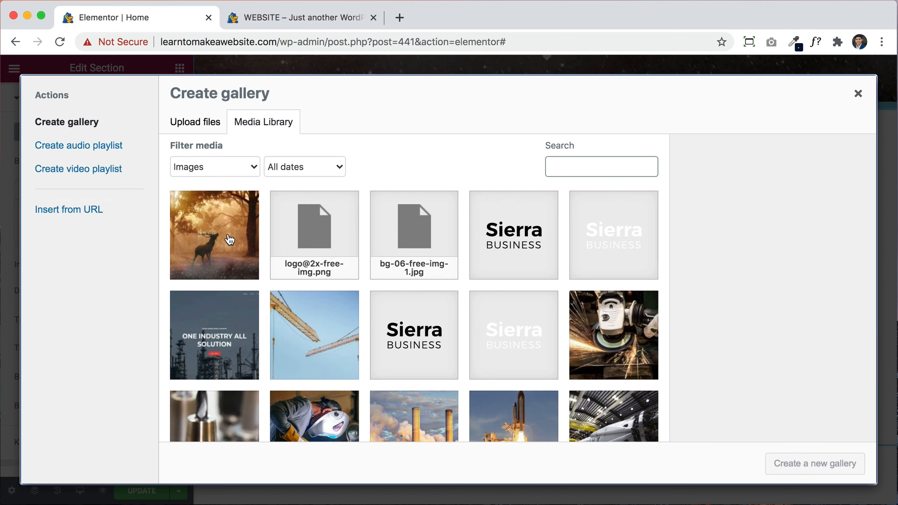
pyautogui.click(202, 127)
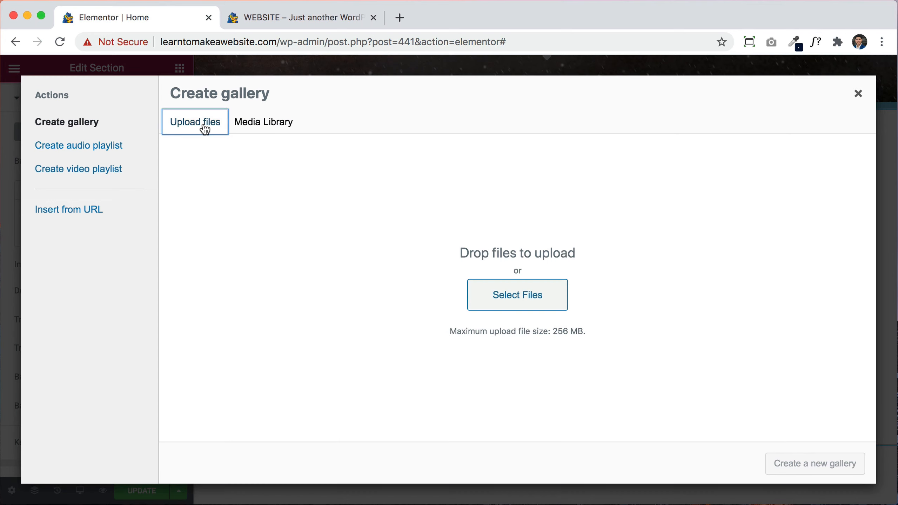
pyautogui.click(486, 304)
pyautogui.click(585, 120)
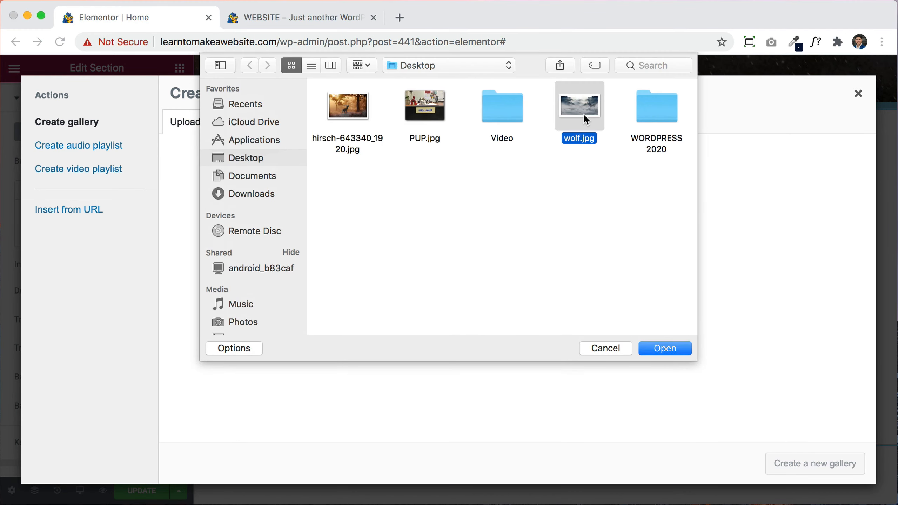
pyautogui.click(656, 349)
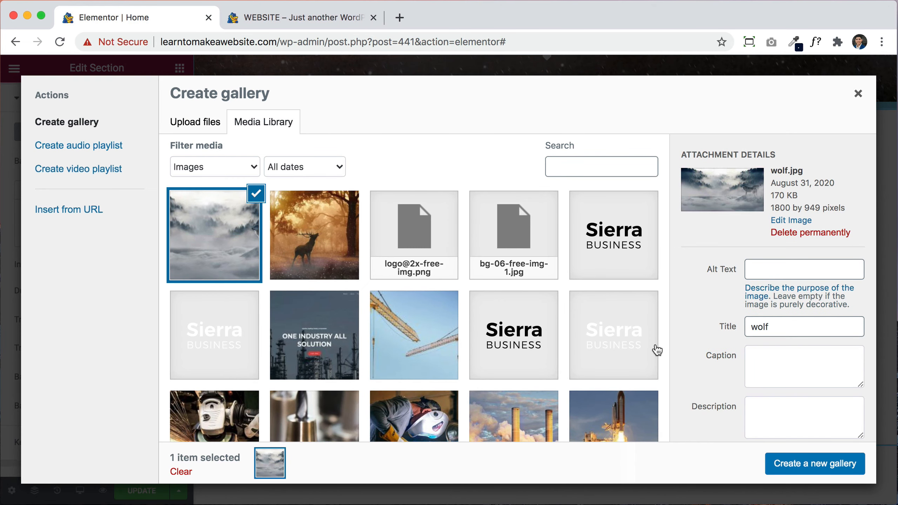
# Step: Use a two-image gallery including the deer as a slideshow, then switch background type to Video
pyautogui.click(309, 236)
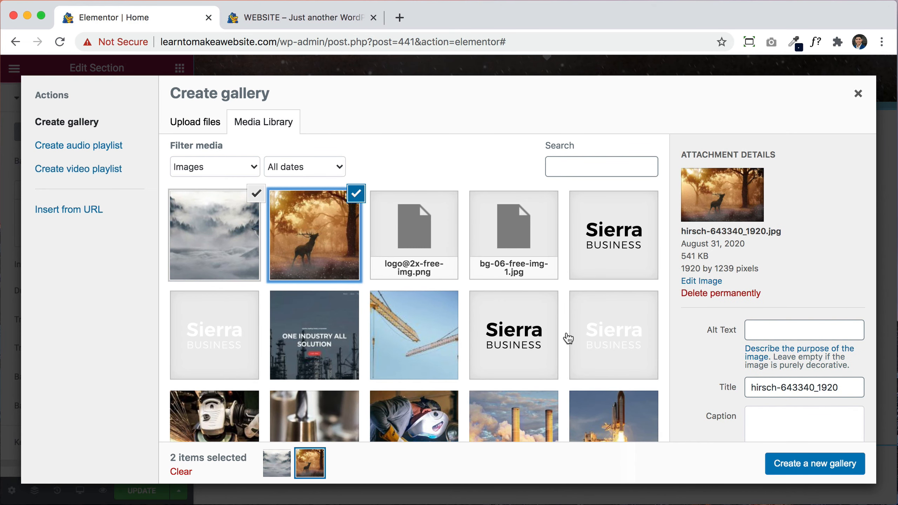
pyautogui.click(803, 466)
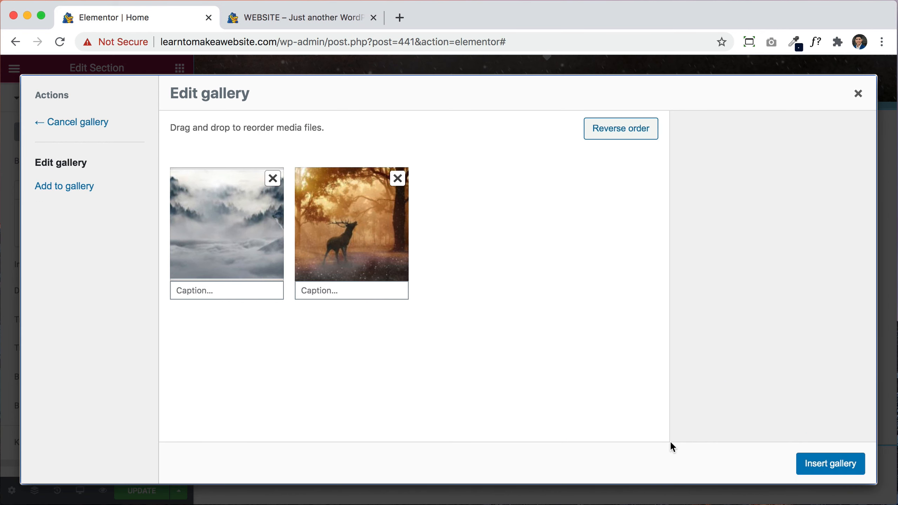
pyautogui.click(845, 465)
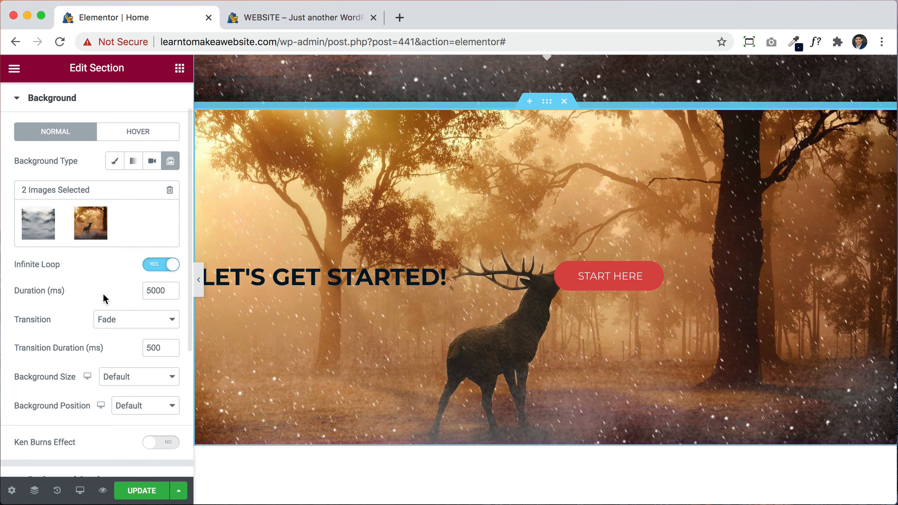
pyautogui.click(151, 161)
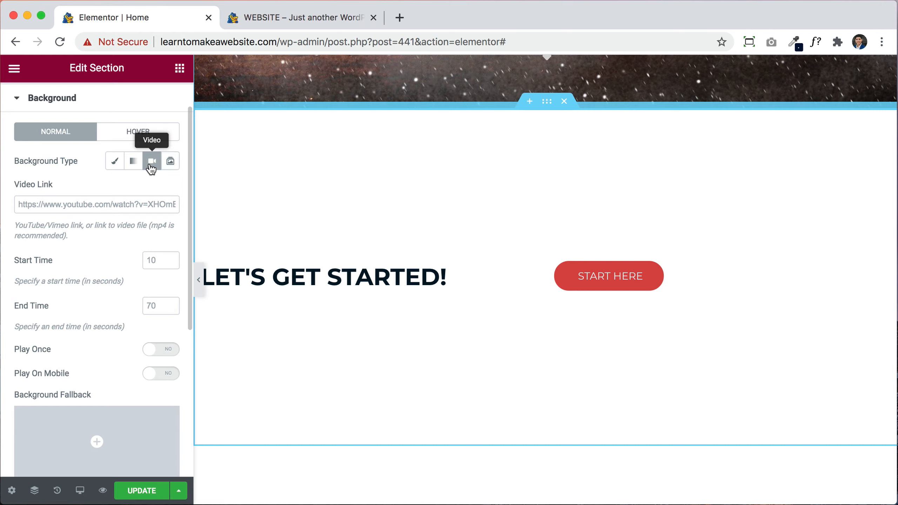
pyautogui.click(41, 205)
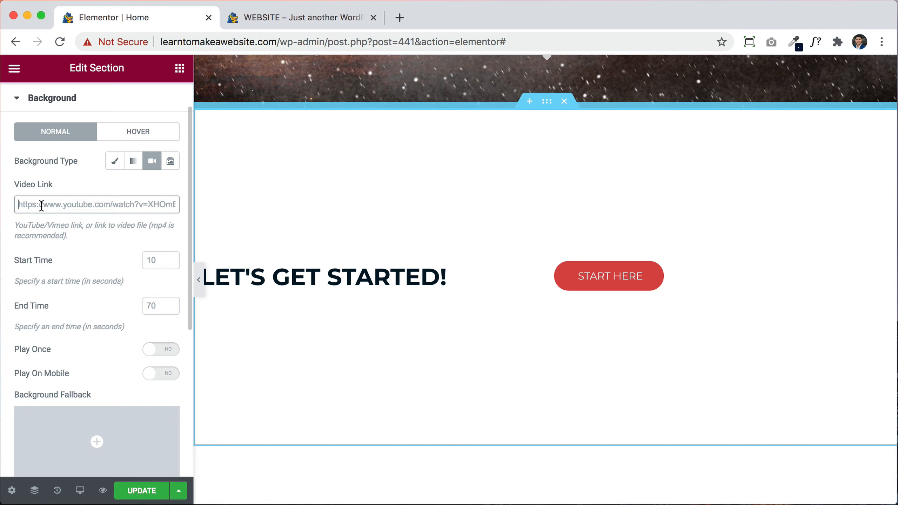
# Step: Open the 'Breathtaking Colors of Nature in 4K III' video in a new tab, paused near 27:07, then return to Elementor
pyautogui.click(401, 19)
pyautogui.write('https://www.youtube.com/watch?v=RK1K2bCg4J8')
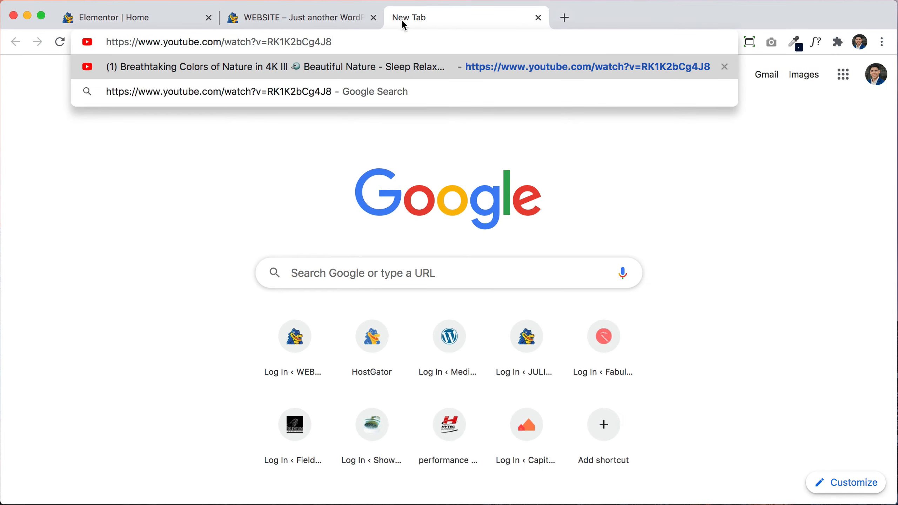
pyautogui.press('Return')
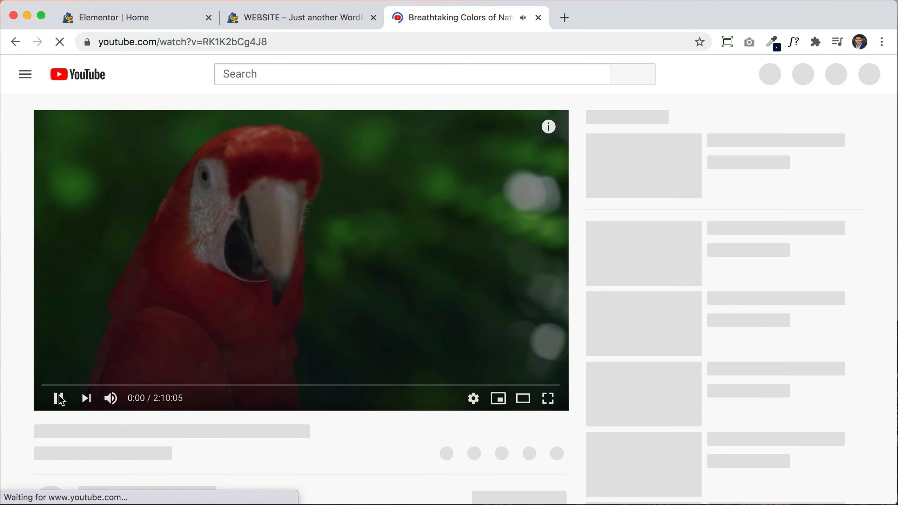
pyautogui.click(60, 399)
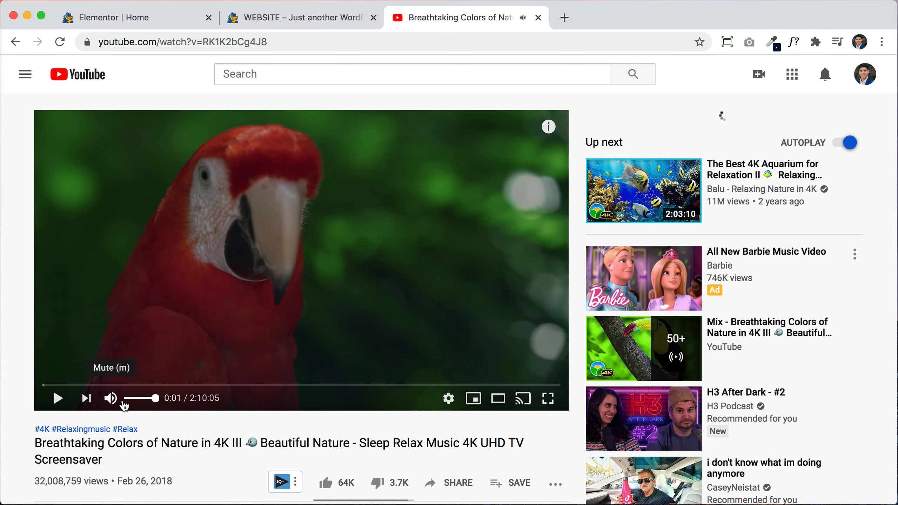
pyautogui.click(131, 398)
pyautogui.moveTo(95, 387); pyautogui.dragTo(154, 384)
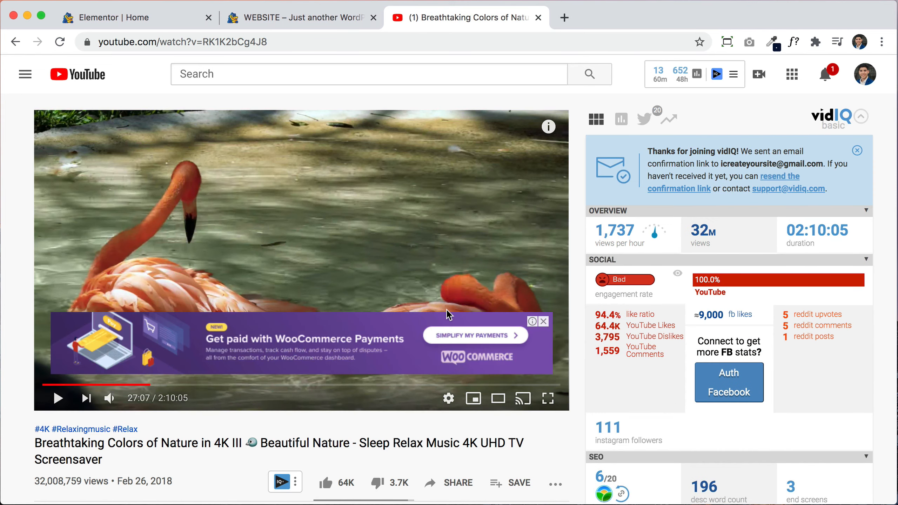
pyautogui.click(543, 322)
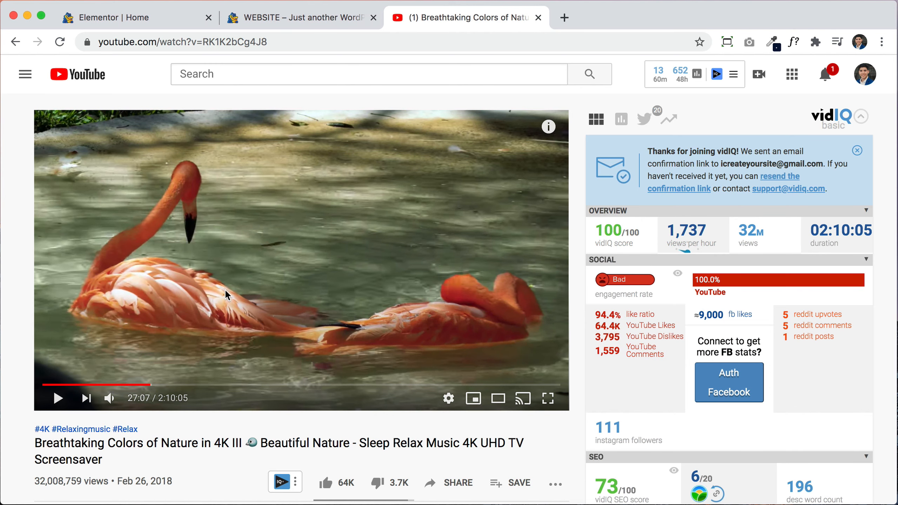
pyautogui.click(145, 22)
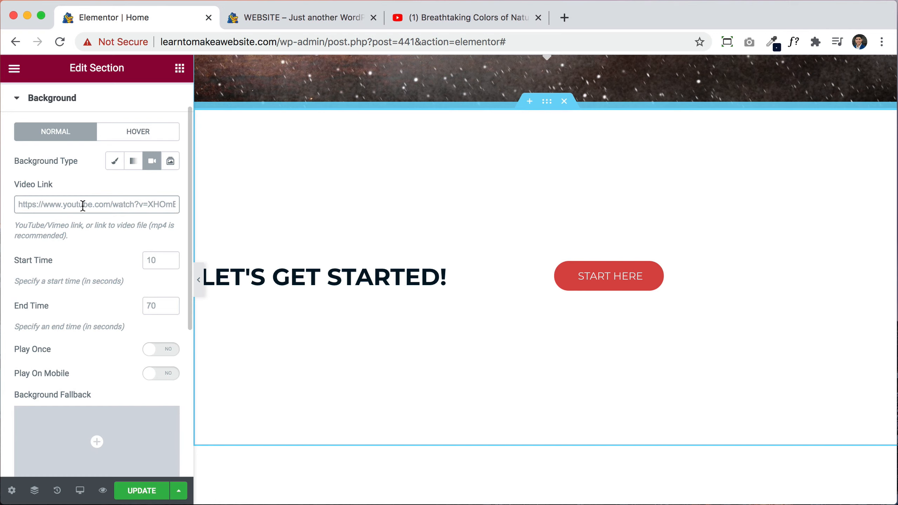
# Step: Set the YouTube parrot link as the section's background video, starting at 55 s and ending at 70 s
pyautogui.write('https://www.youtube.com/watch?v=RK1K2bCg4J8')
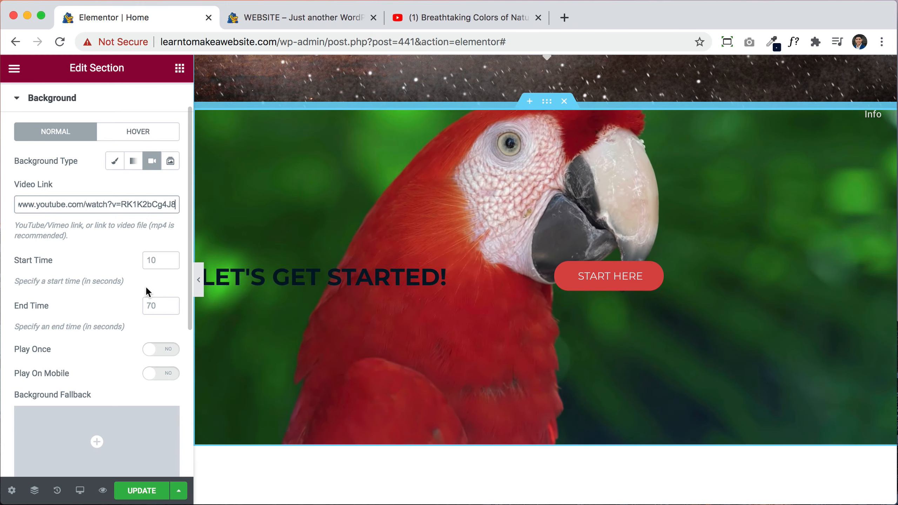
pyautogui.click(147, 262)
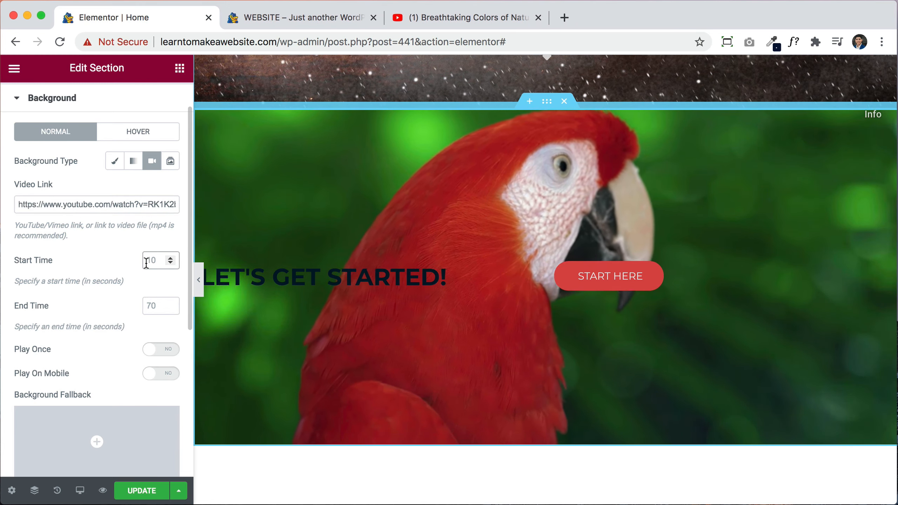
pyautogui.write('50')
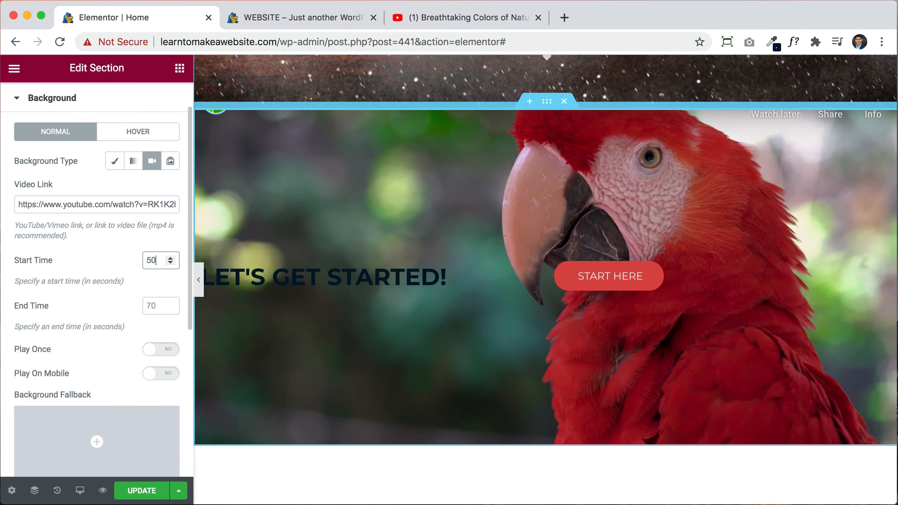
pyautogui.press('BackSpace')
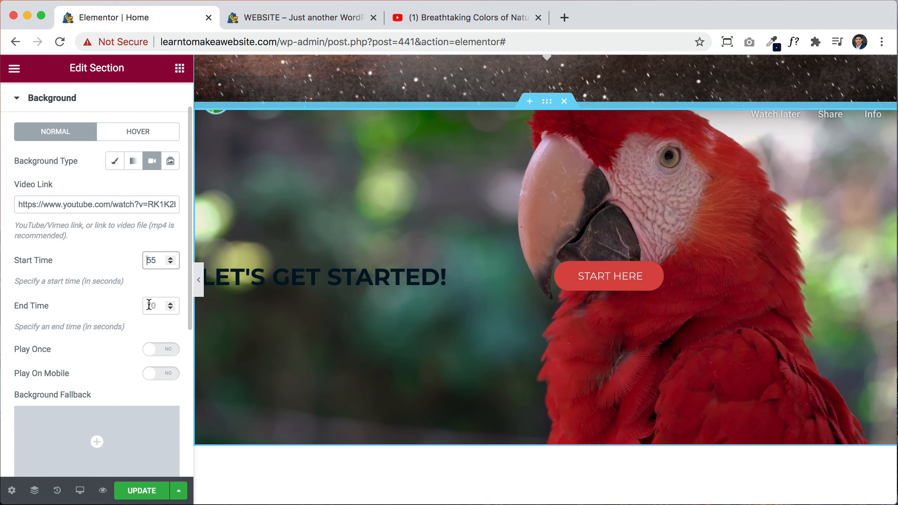
pyautogui.click(149, 305)
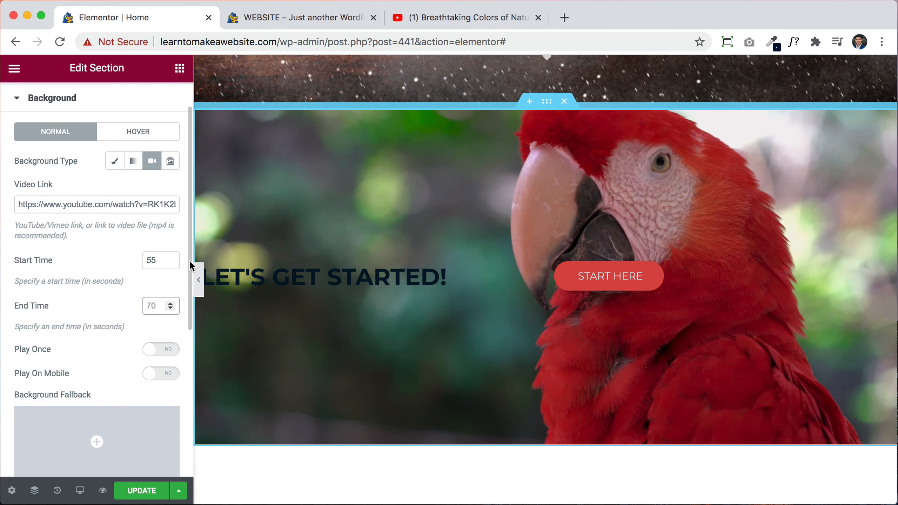
pyautogui.click(311, 272)
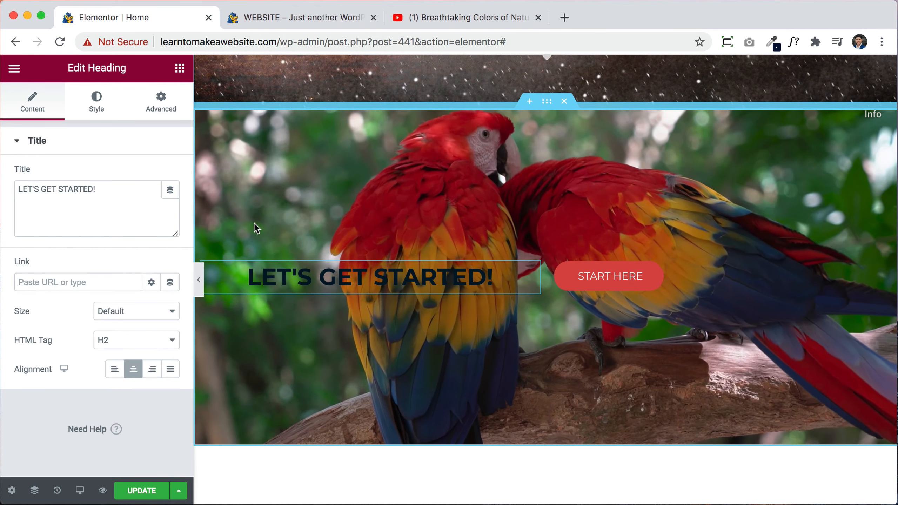
pyautogui.click(95, 99)
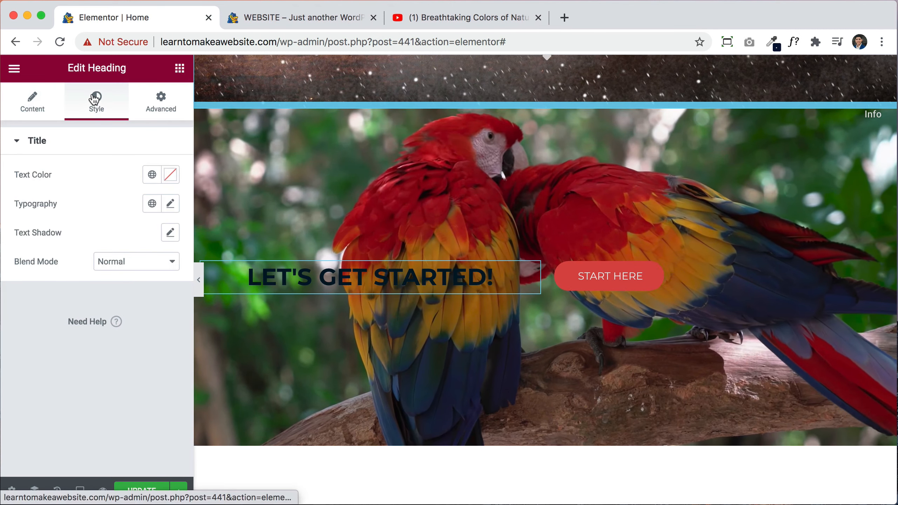
# Step: Make the LET'S GET STARTED! heading white (#FFFFFF) at 58 px
pyautogui.click(170, 179)
pyautogui.moveTo(98, 239); pyautogui.dragTo(77, 220)
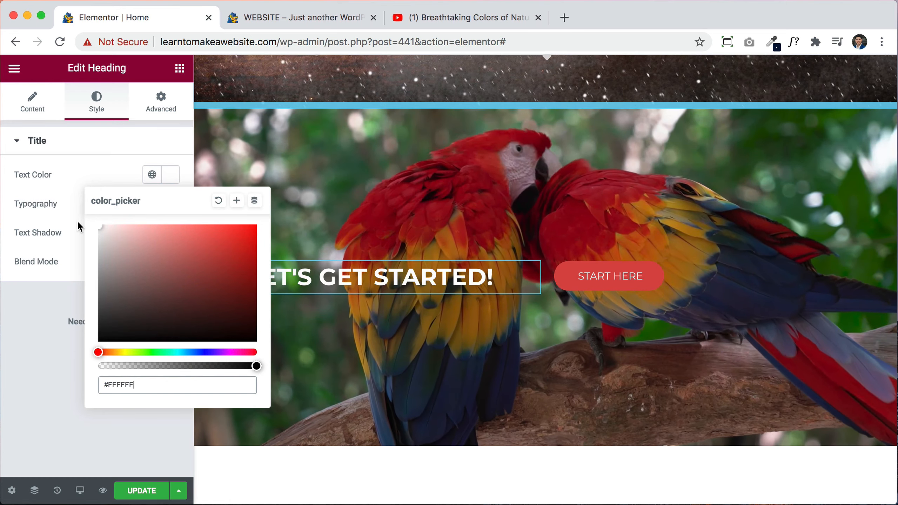
pyautogui.click(42, 167)
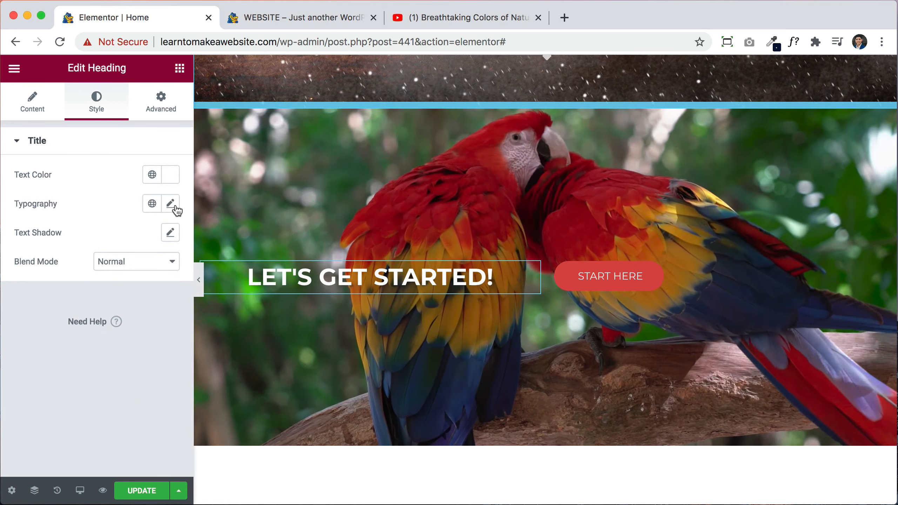
pyautogui.click(170, 204)
pyautogui.moveTo(42, 326); pyautogui.dragTo(54, 324)
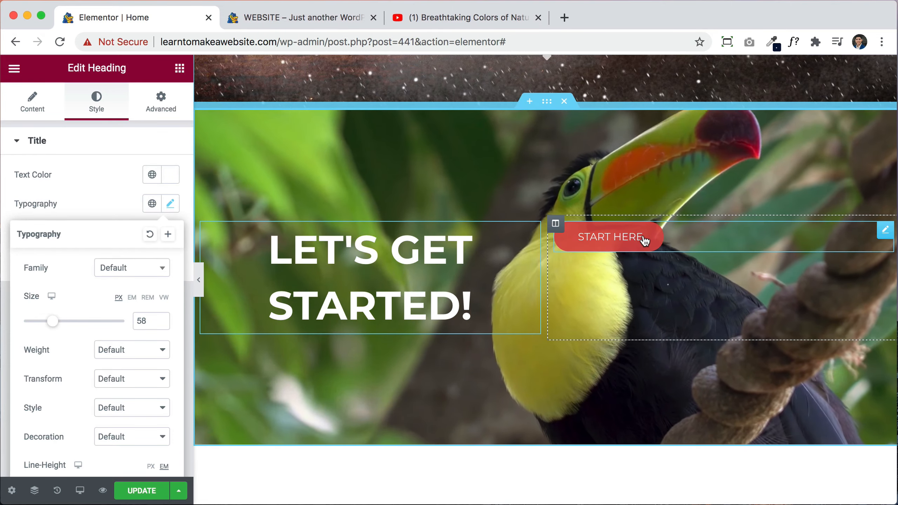
# Step: Centre the START HERE button, vertically align its column to Middle, and save
pyautogui.click(644, 240)
pyautogui.click(35, 109)
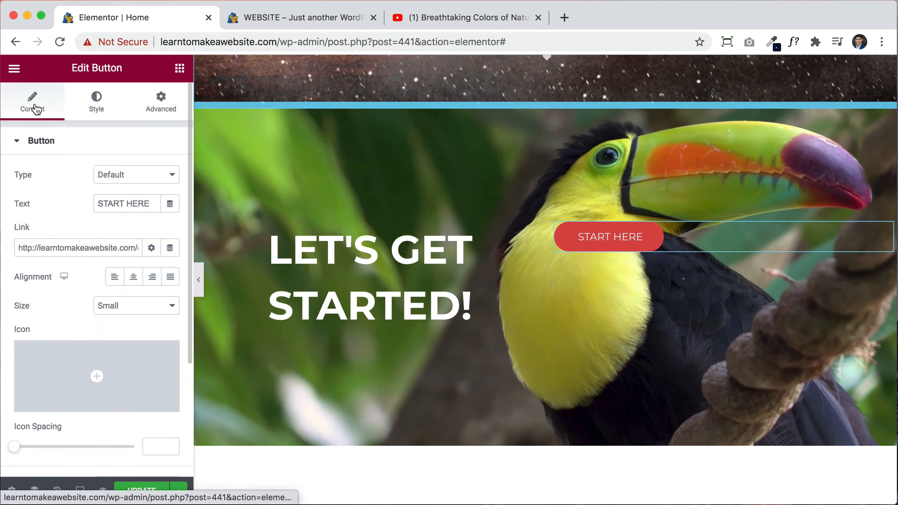
pyautogui.click(135, 279)
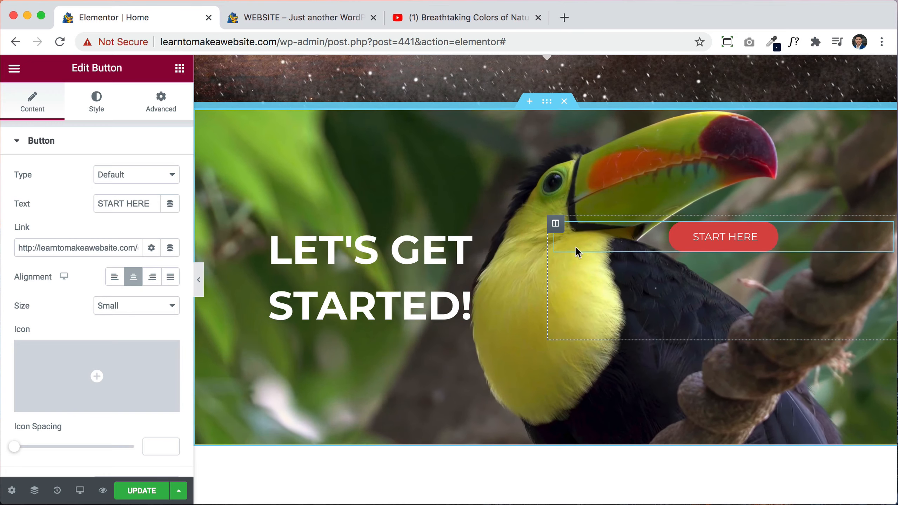
pyautogui.click(555, 224)
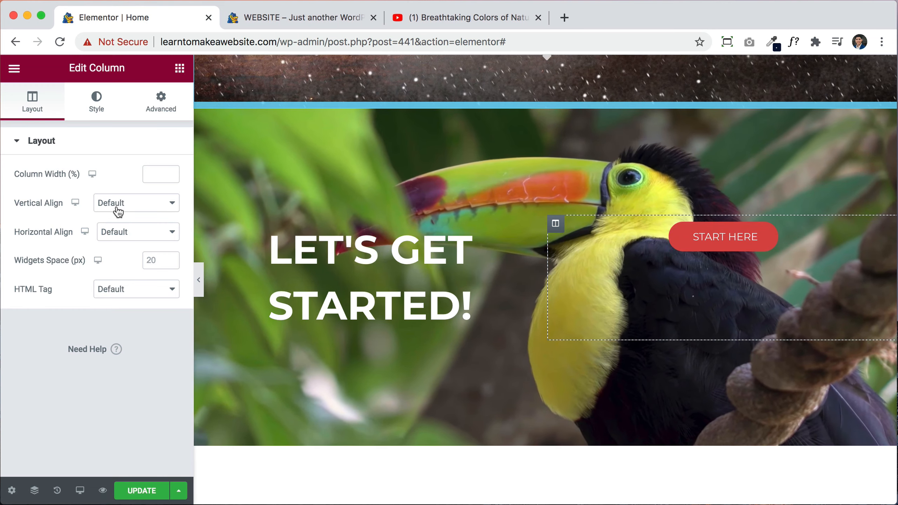
pyautogui.click(118, 211)
pyautogui.click(106, 224)
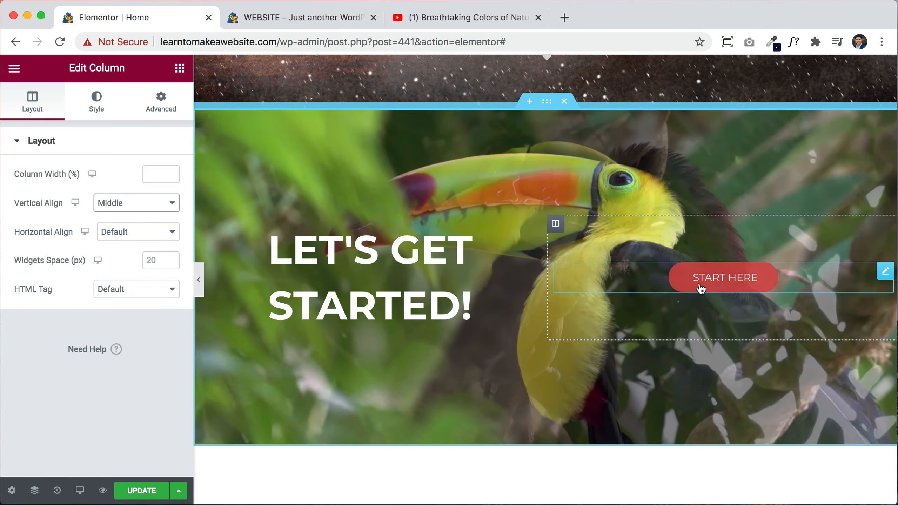
pyautogui.click(143, 490)
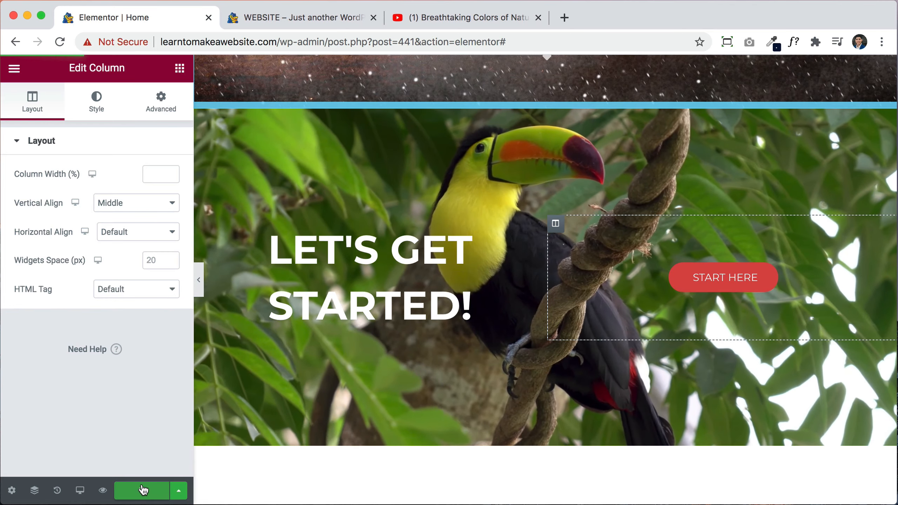
# Step: Close the YouTube tab, check the parrot-video hero in the live preview, and return to the editor
pyautogui.click(536, 18)
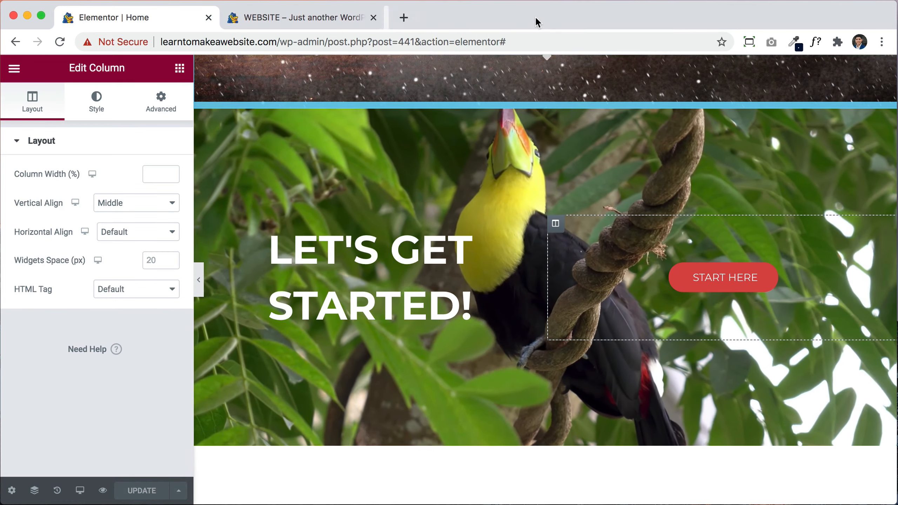
pyautogui.click(286, 19)
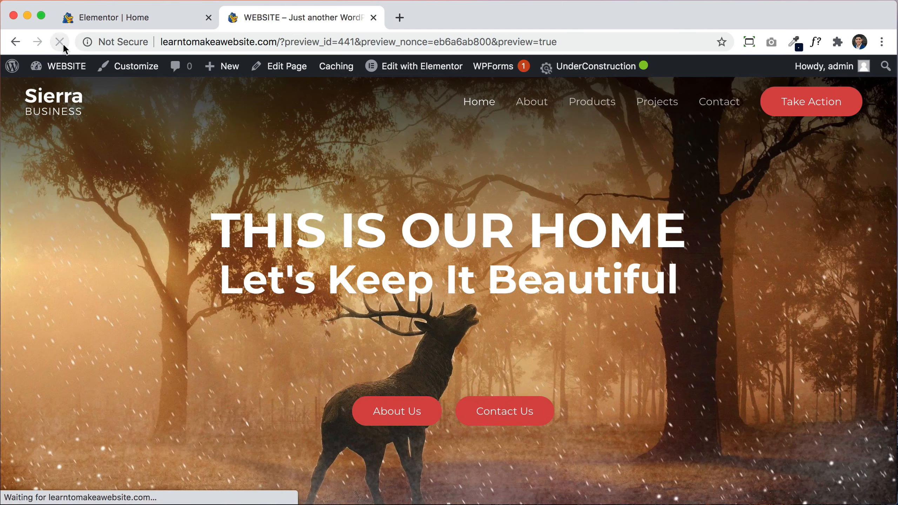
pyautogui.scroll(-10, 753, 280)
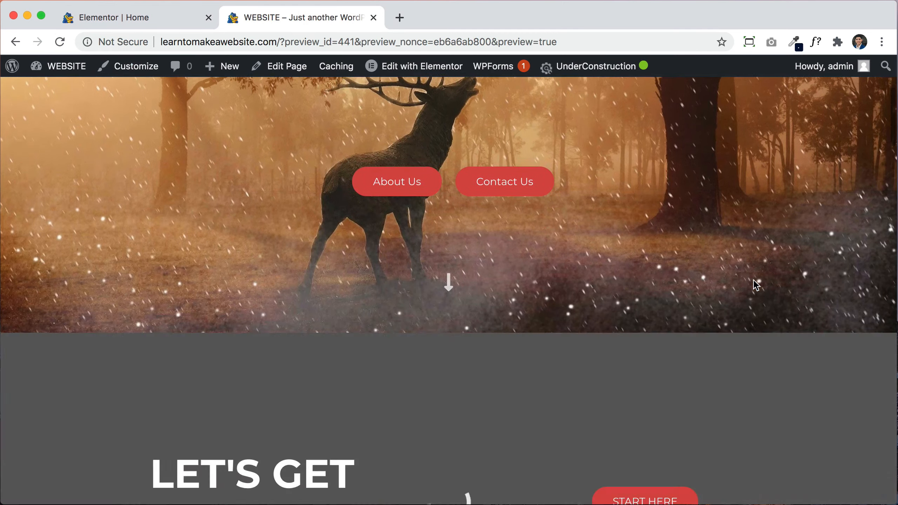
pyautogui.scroll(1, 754, 280)
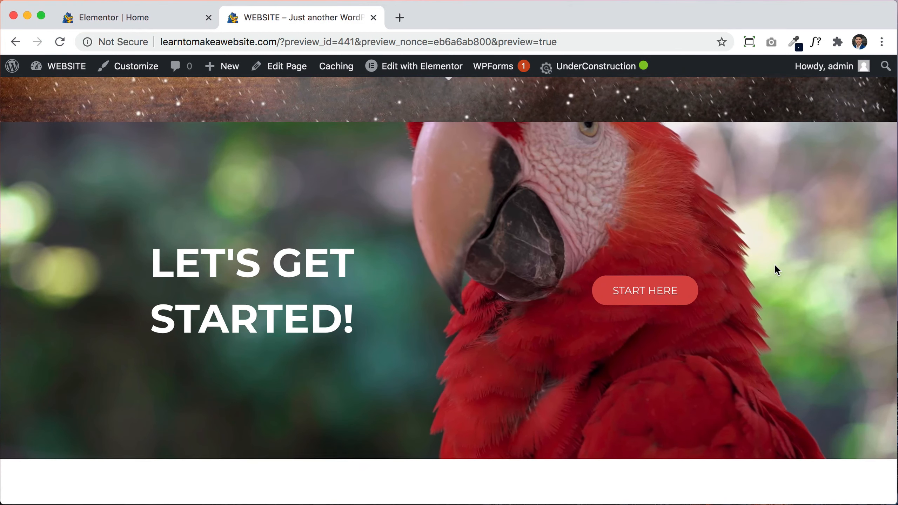
pyautogui.scroll(1, 775, 269)
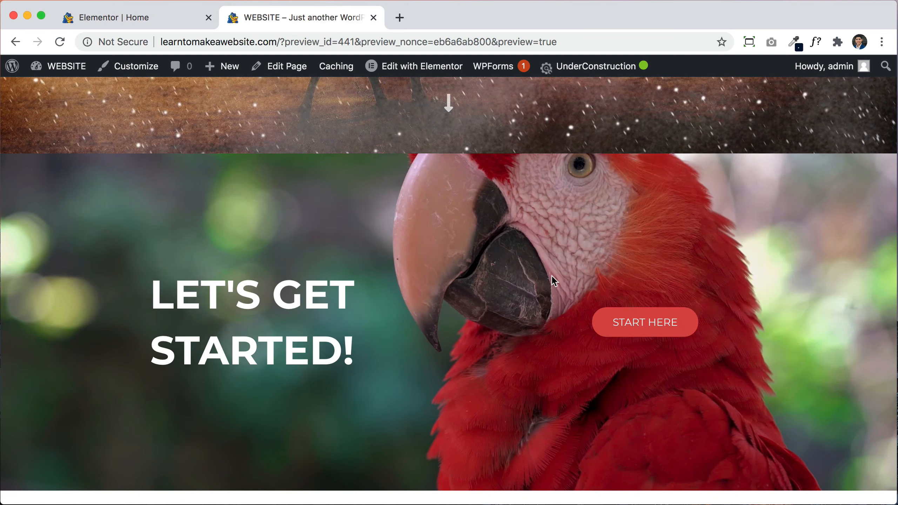
pyautogui.click(169, 19)
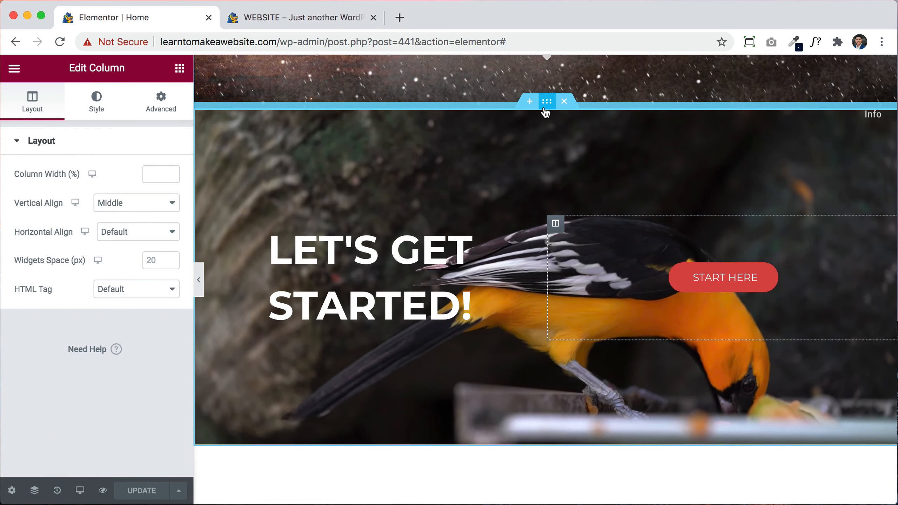
# Step: Give the video section a 90 VH minimum height, save, and confirm it in the reloaded preview
pyautogui.click(546, 107)
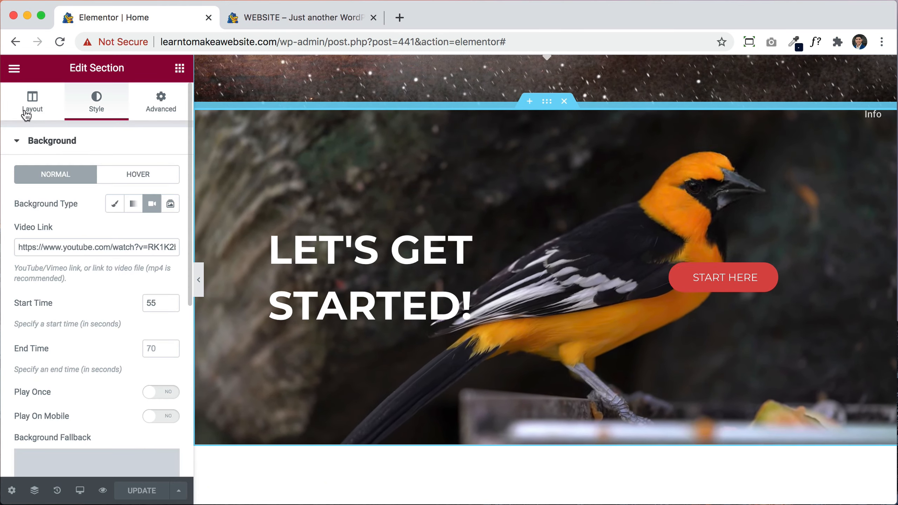
pyautogui.click(32, 106)
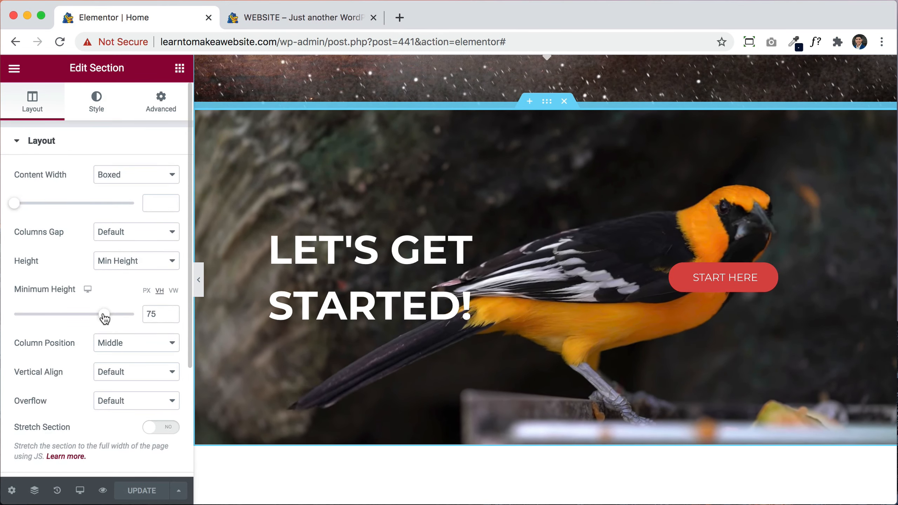
pyautogui.moveTo(105, 318); pyautogui.dragTo(123, 320)
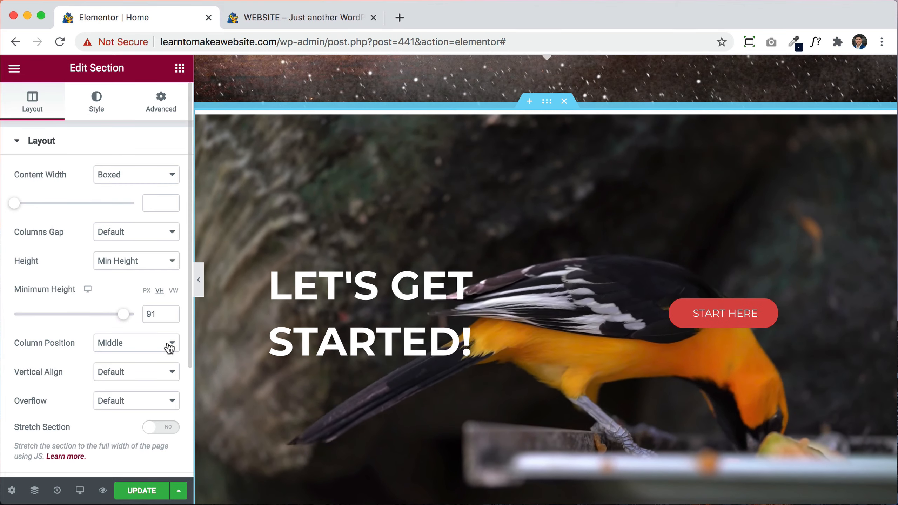
pyautogui.click(171, 317)
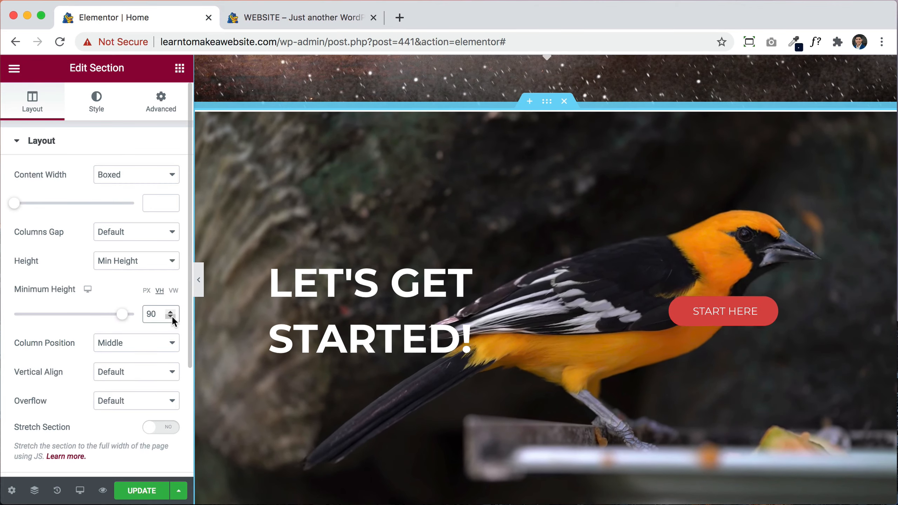
pyautogui.click(151, 491)
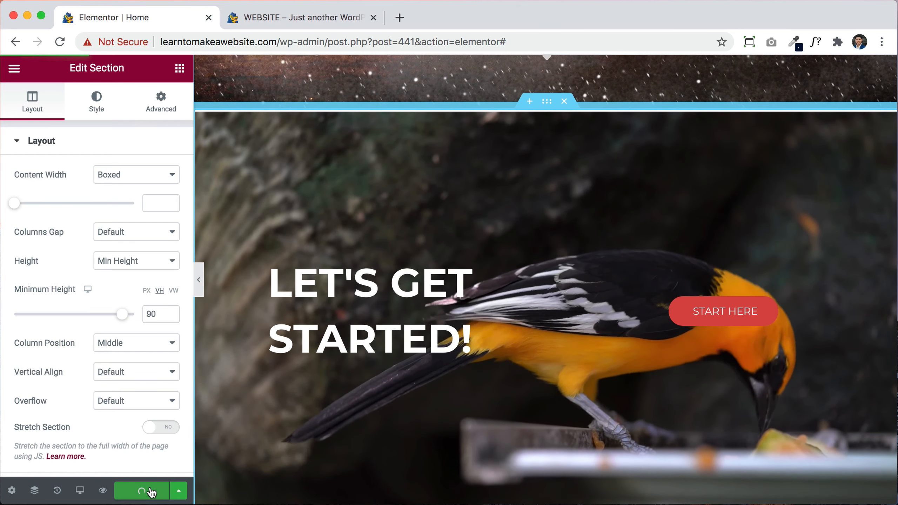
pyautogui.click(301, 16)
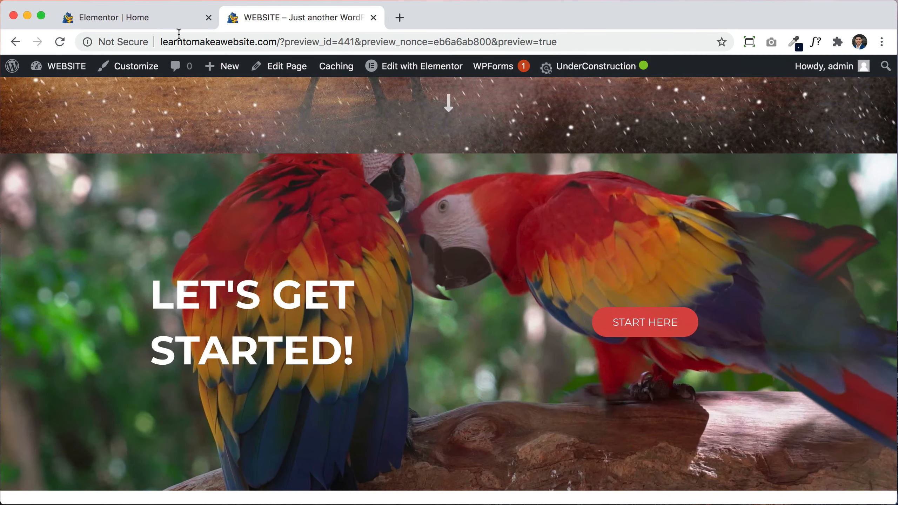
pyautogui.click(66, 41)
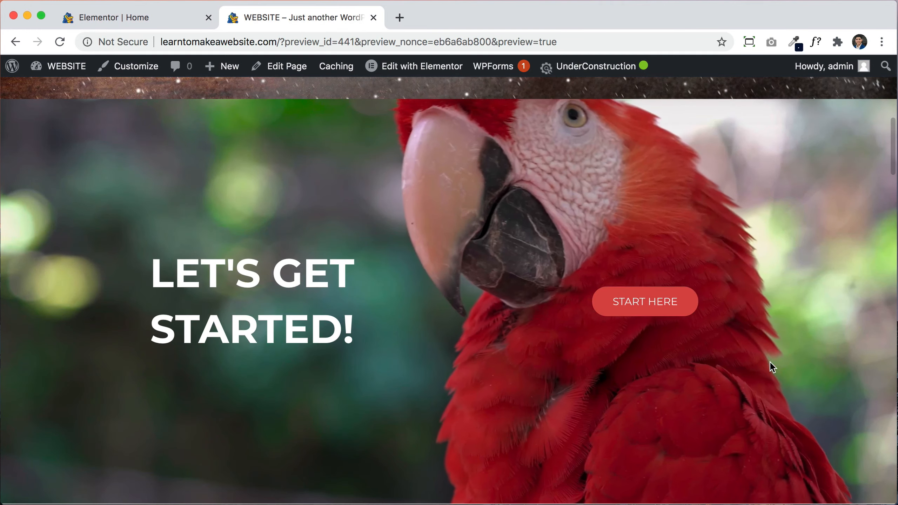
pyautogui.click(155, 21)
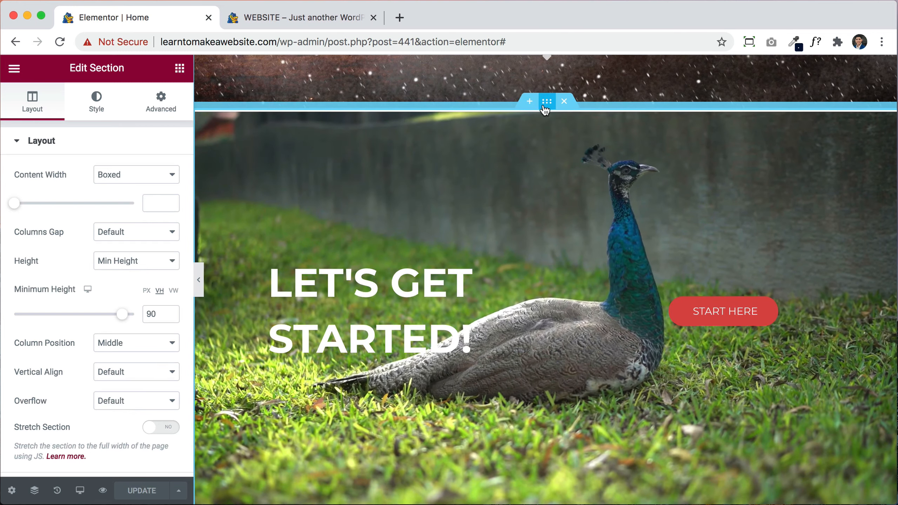
# Step: Copy the parrot video link into the THIS IS OUR HOME section's Video background and save
pyautogui.click(125, 102)
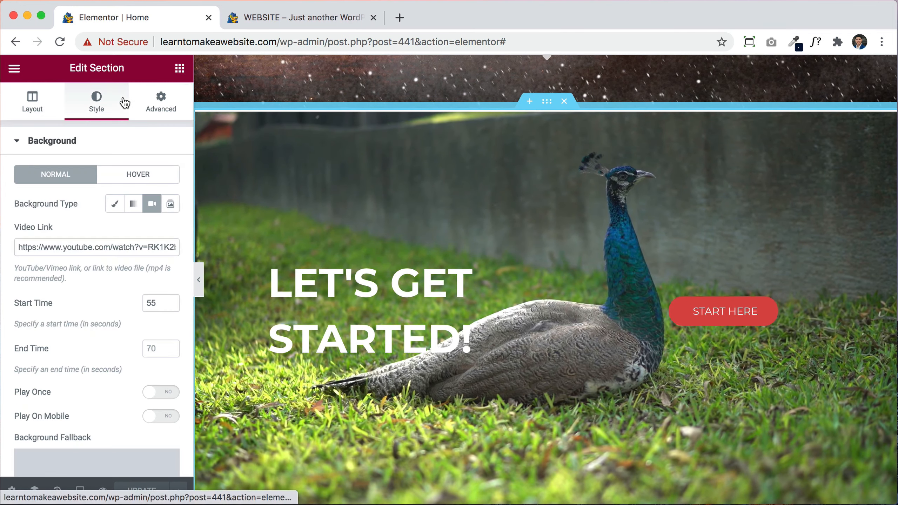
pyautogui.tripleClick(103, 248)
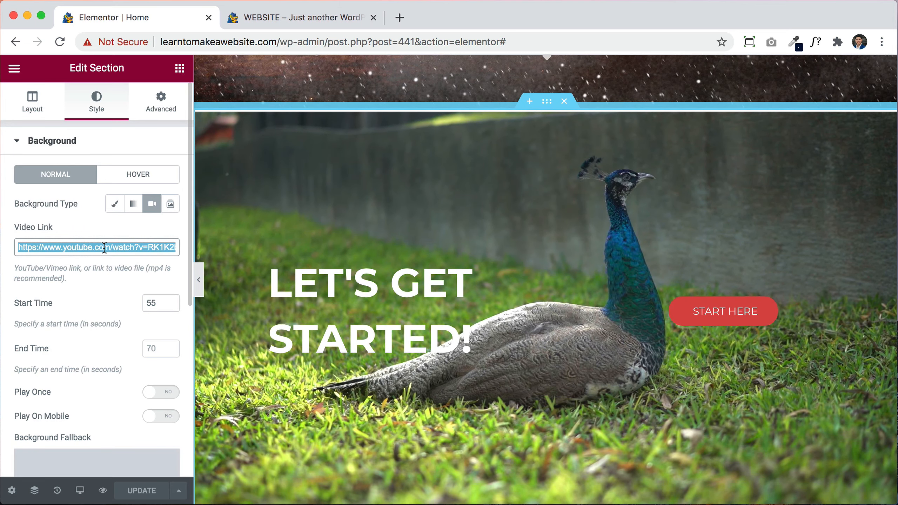
pyautogui.scroll(10, 676, 243)
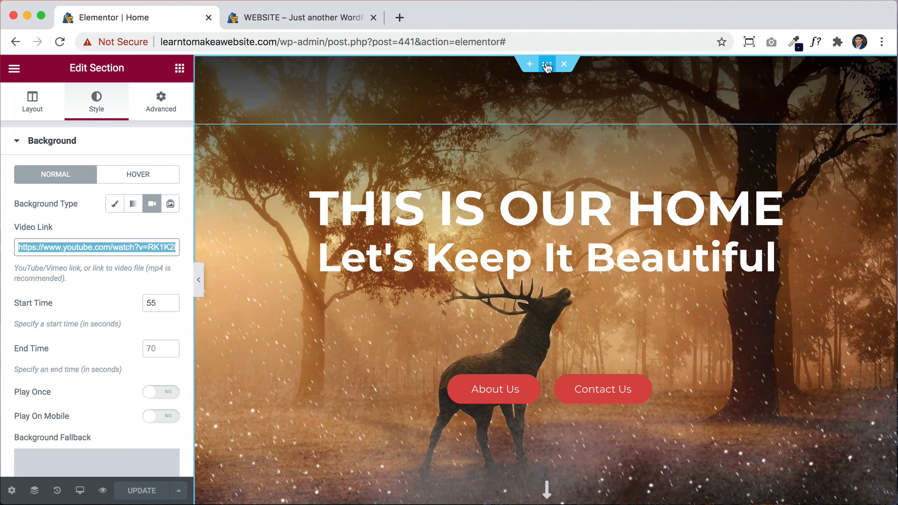
pyautogui.click(547, 67)
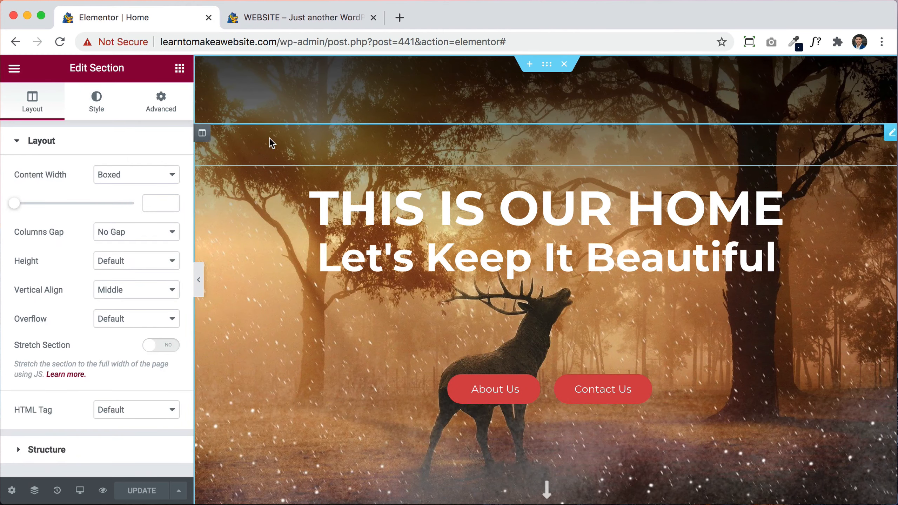
pyautogui.click(105, 112)
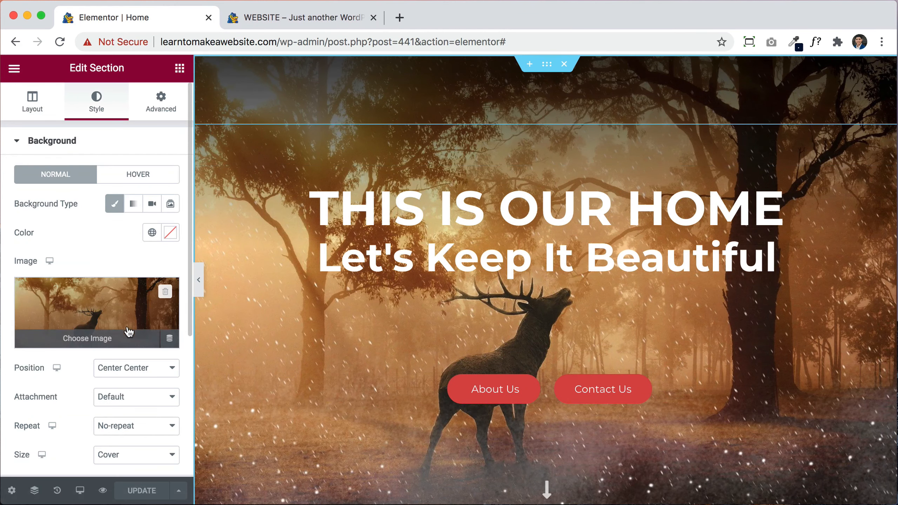
pyautogui.click(152, 204)
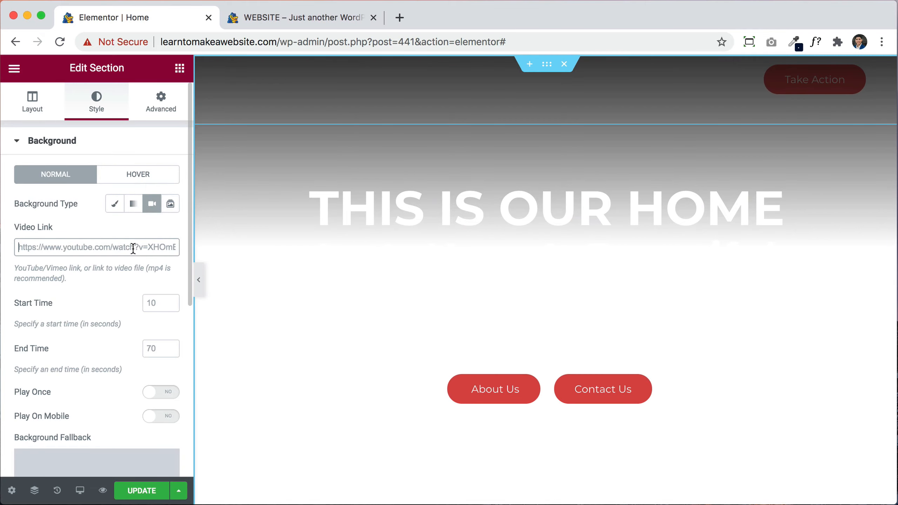
pyautogui.click(133, 247)
pyautogui.write('https://www.youtube.com/watch?v=RK1K2bCg4J8')
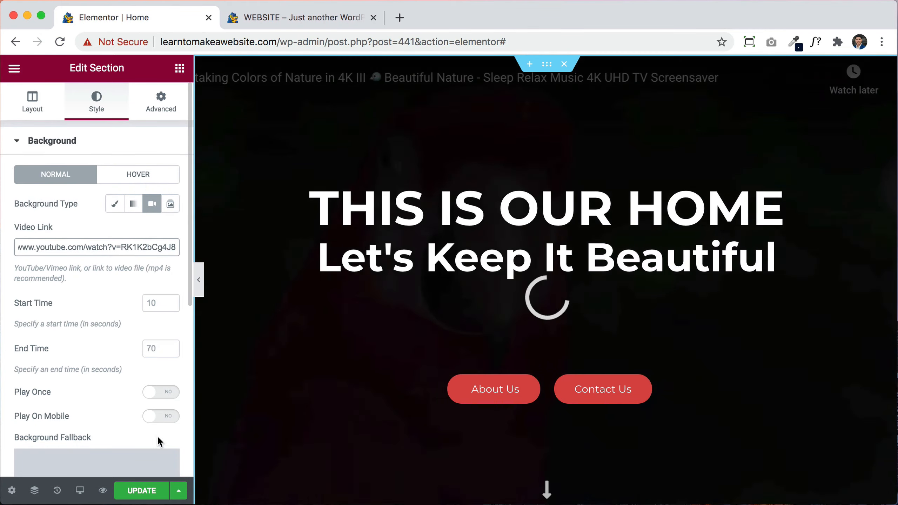
pyautogui.click(141, 492)
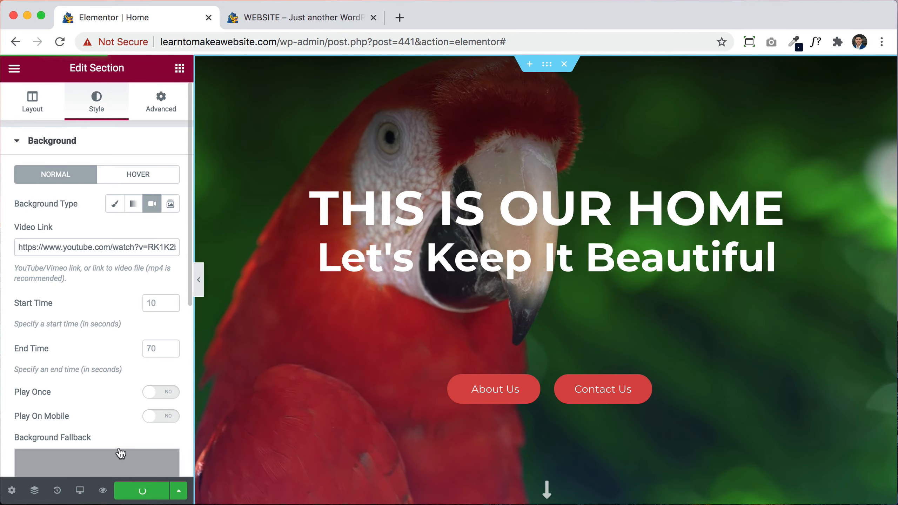
# Step: Reload the live preview and scroll to the top to see the parrot video behind THIS IS OUR HOME
pyautogui.click(300, 16)
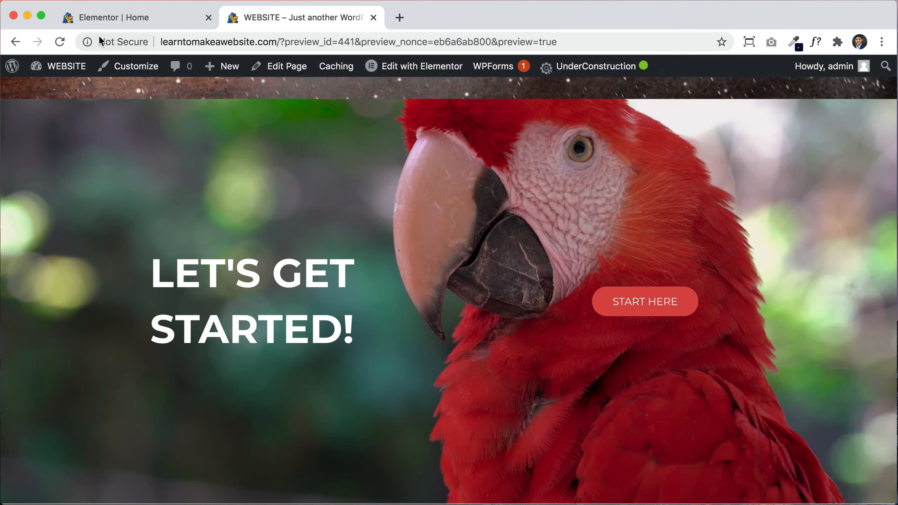
pyautogui.click(60, 42)
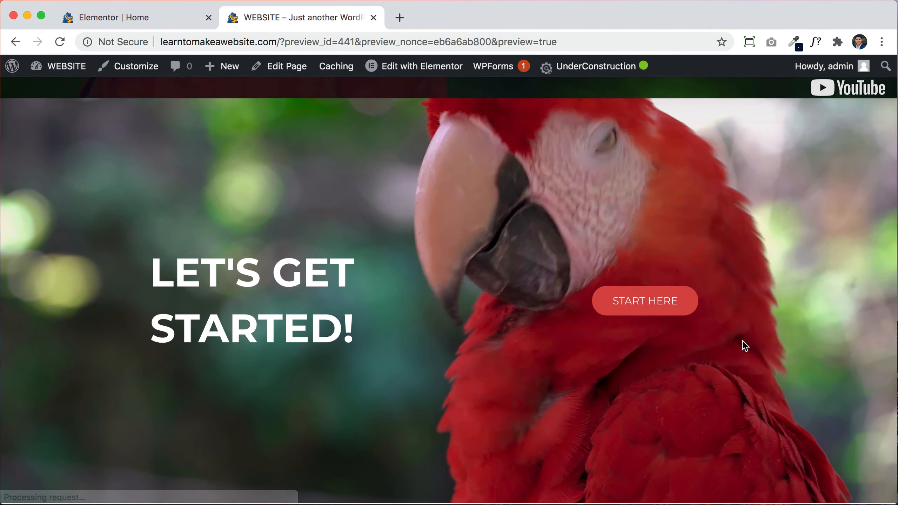
pyautogui.scroll(3, 742, 340)
pyautogui.scroll(10, 742, 340)
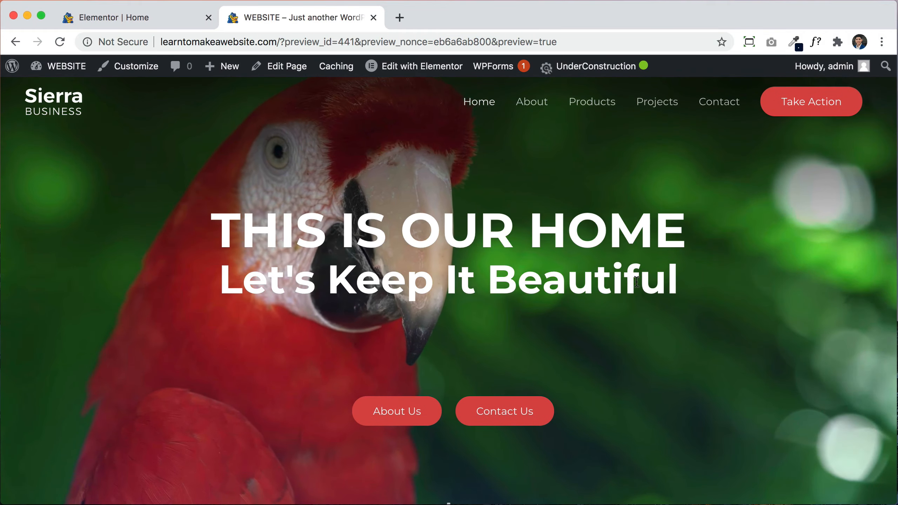
pyautogui.scroll(-1, 660, 340)
pyautogui.scroll(1, 660, 340)
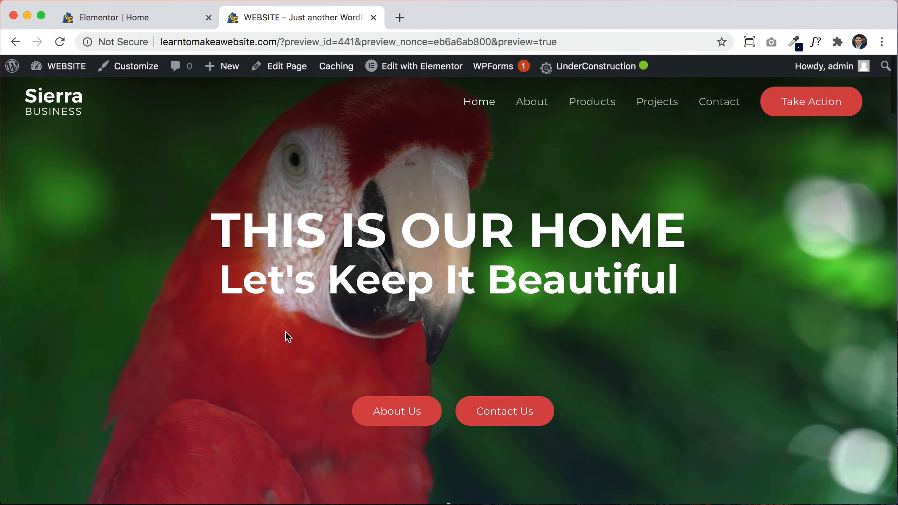
# Step: Switch the THIS IS OUR HOME hero back to its deer image background
pyautogui.click(156, 25)
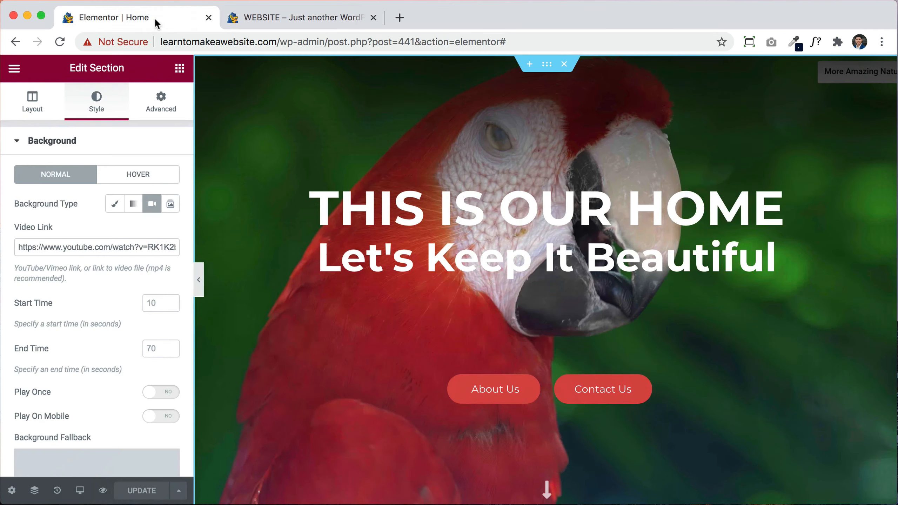
pyautogui.click(114, 204)
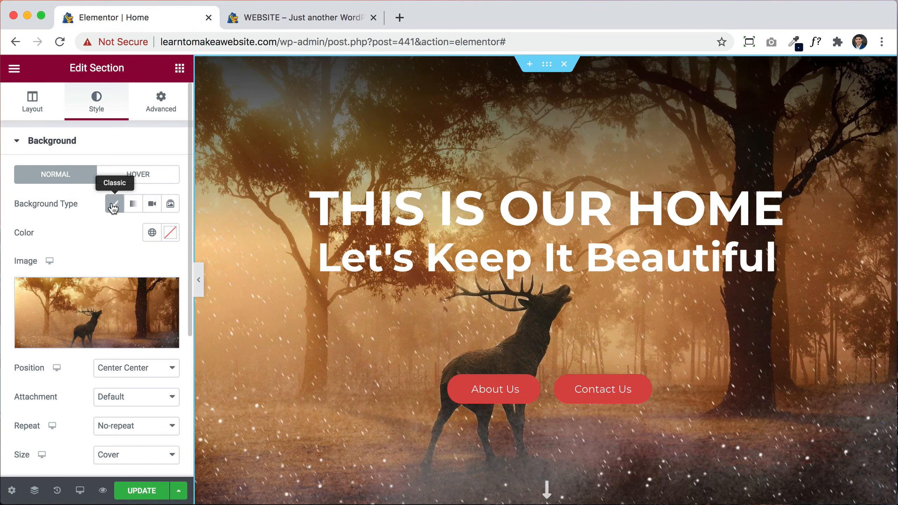
pyautogui.scroll(-10, 656, 377)
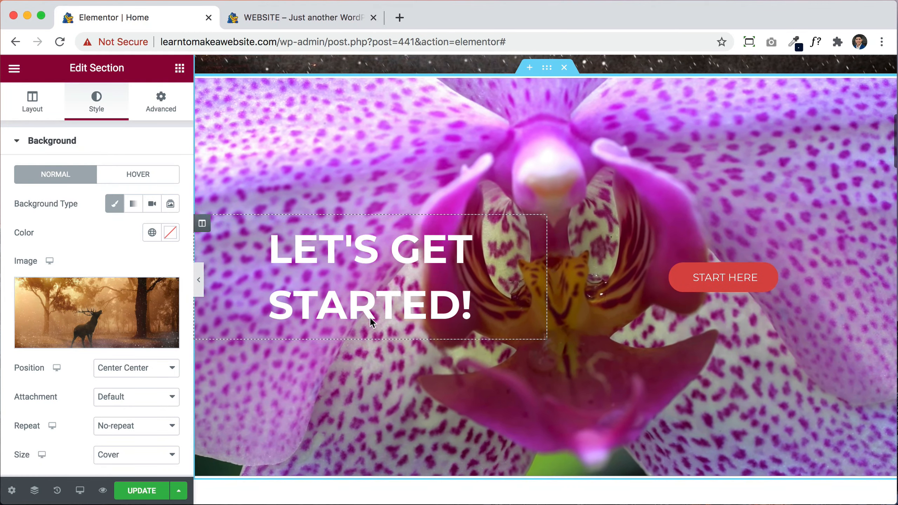
pyautogui.scroll(10, 687, 228)
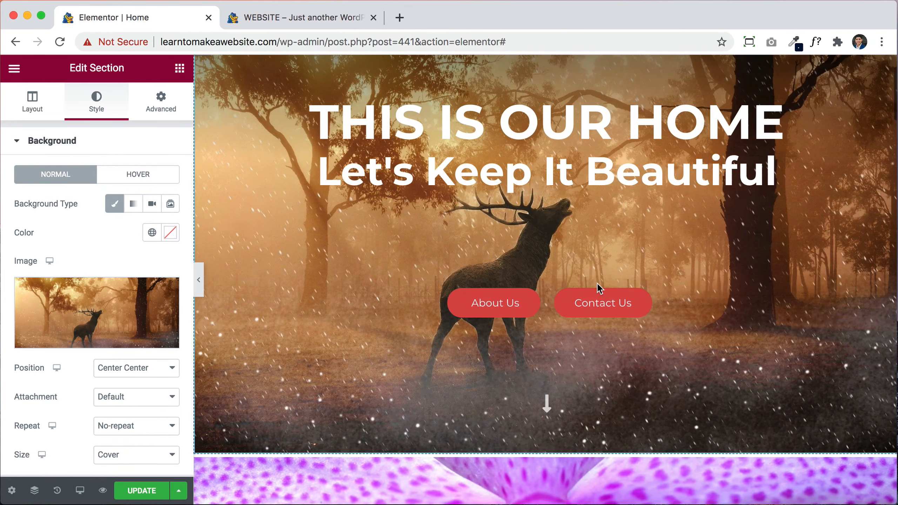
pyautogui.scroll(-5, 657, 347)
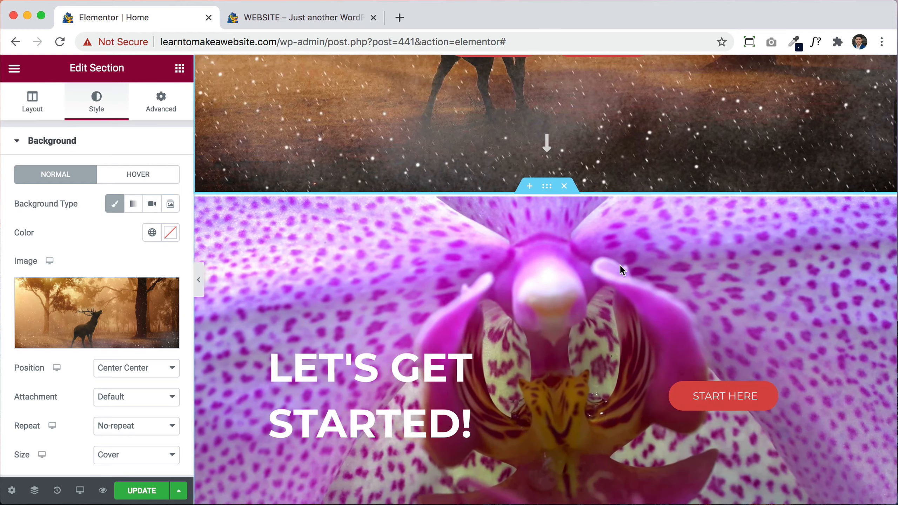
# Step: Move the orchid LET'S GET STARTED! section further down and scroll through the page to check it
pyautogui.moveTo(546, 193); pyautogui.dragTo(547, 306)
pyautogui.moveTo(539, 273); pyautogui.dragTo(541, 312)
pyautogui.moveTo(539, 350); pyautogui.dragTo(544, 354)
pyautogui.scroll(-5, 616, 364)
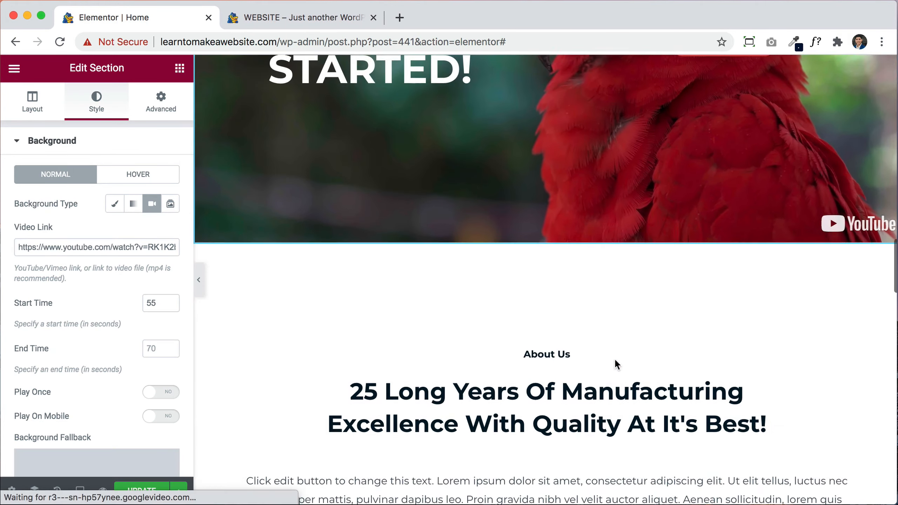
pyautogui.scroll(15, 614, 359)
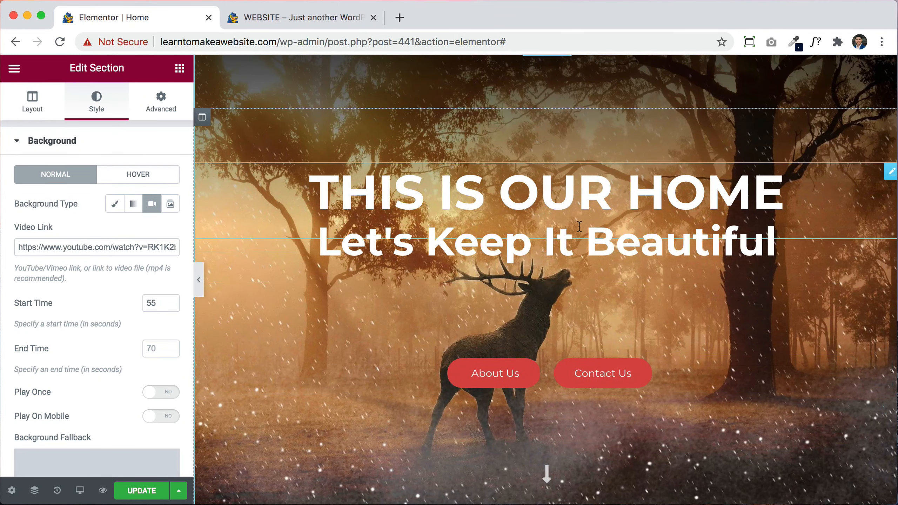
pyautogui.scroll(-10, 622, 288)
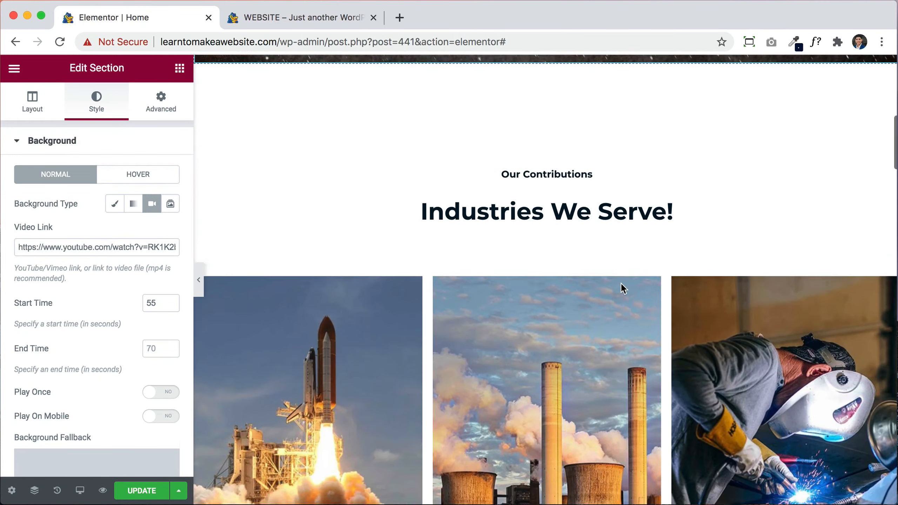
pyautogui.scroll(-10, 683, 367)
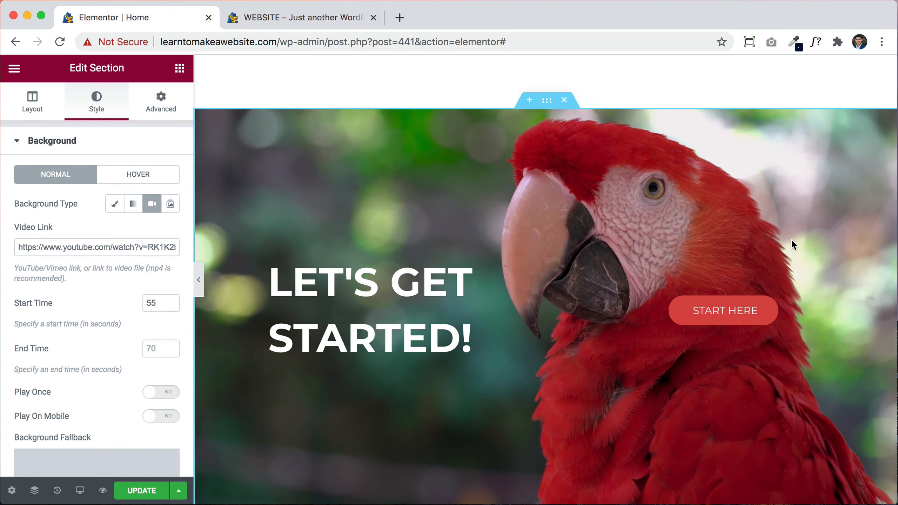
pyautogui.scroll(-8, 662, 357)
pyautogui.scroll(-10, 661, 354)
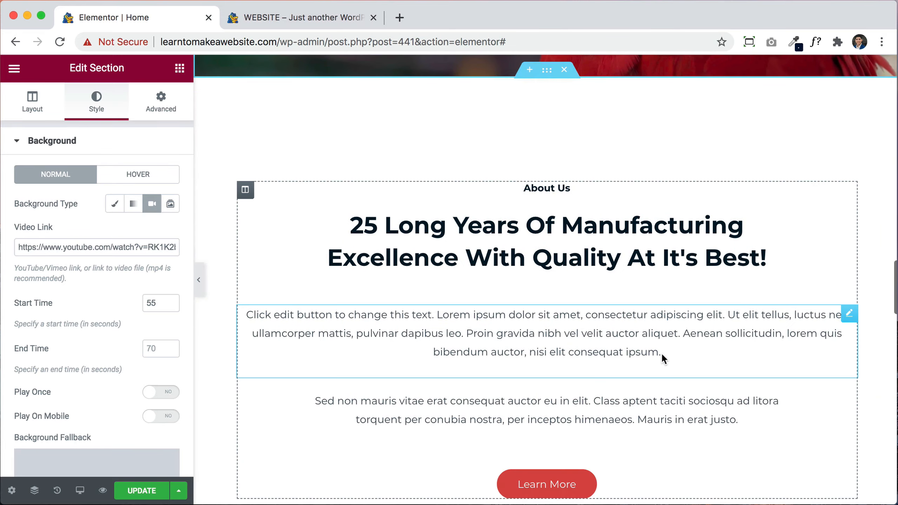
pyautogui.scroll(-14, 659, 277)
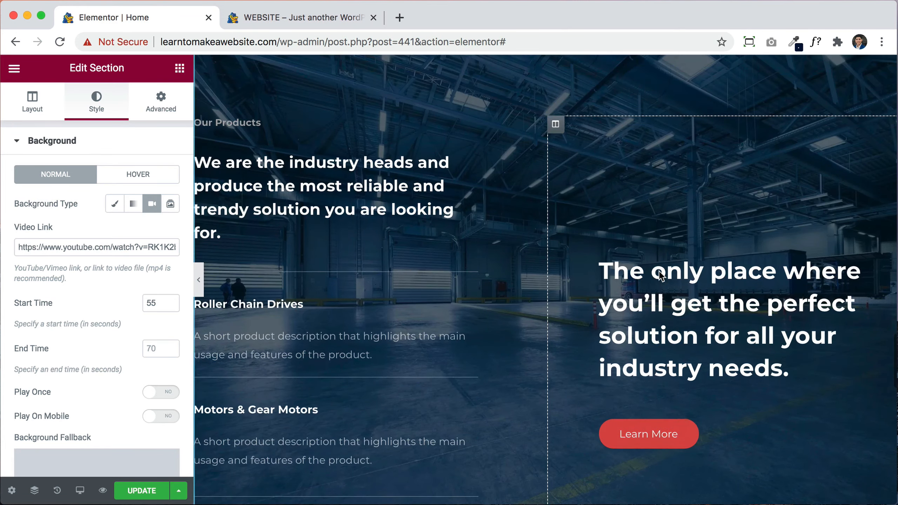
pyautogui.scroll(-1, 599, 358)
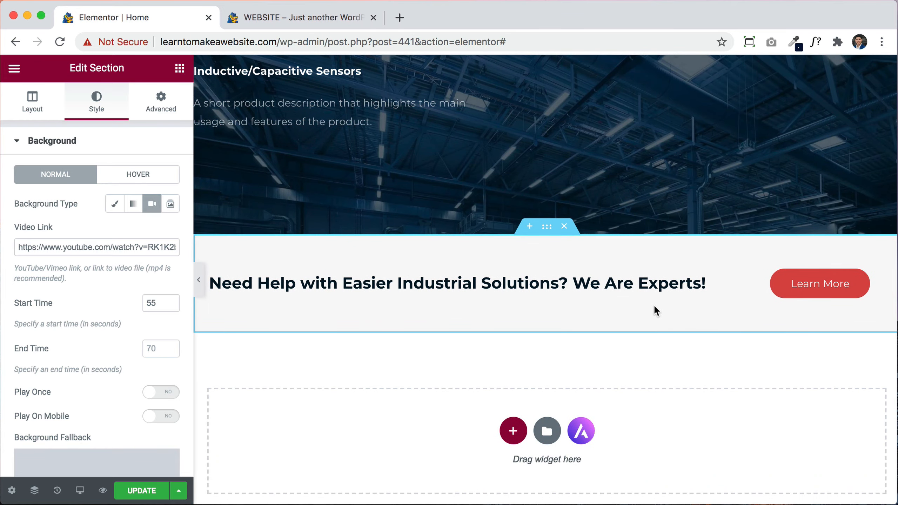
pyautogui.scroll(20, 654, 305)
pyautogui.scroll(4, 653, 305)
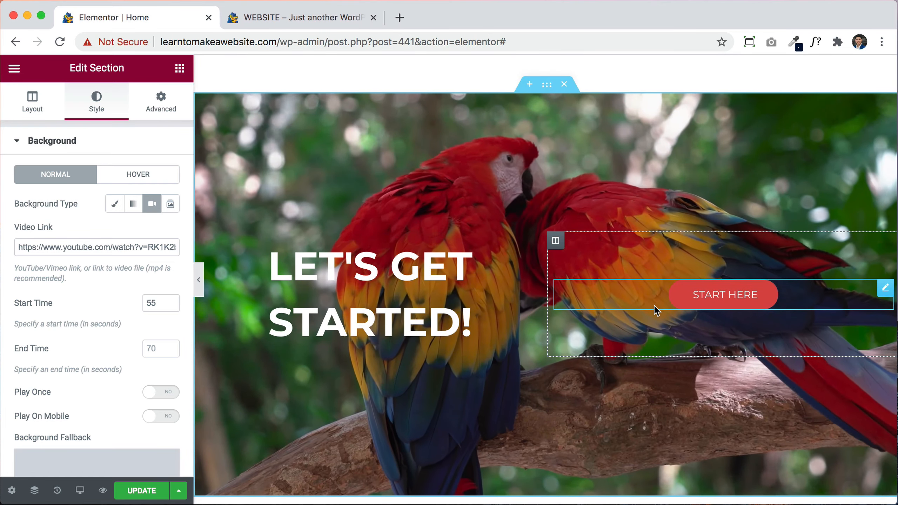
pyautogui.scroll(8, 570, 236)
pyautogui.scroll(15, 569, 231)
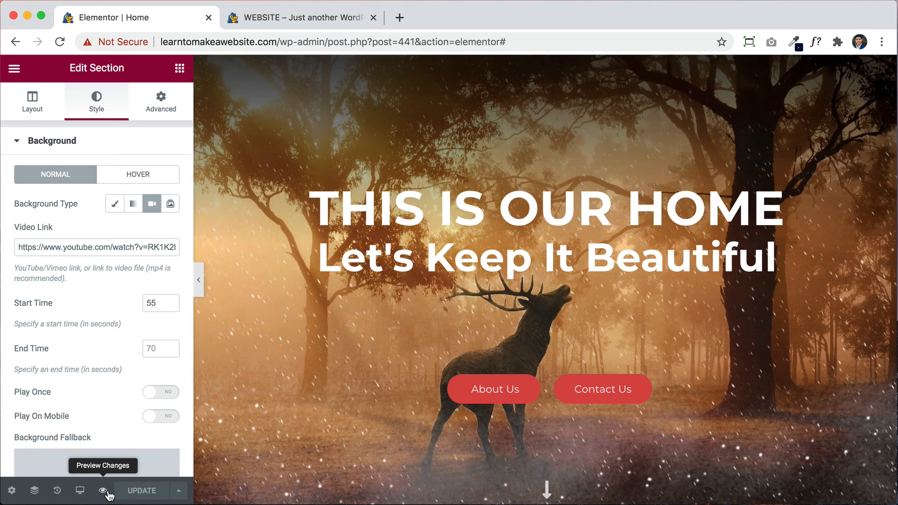
# Step: Close the Elementor tab and reload the site preview to review the deer hero page
pyautogui.click(289, 22)
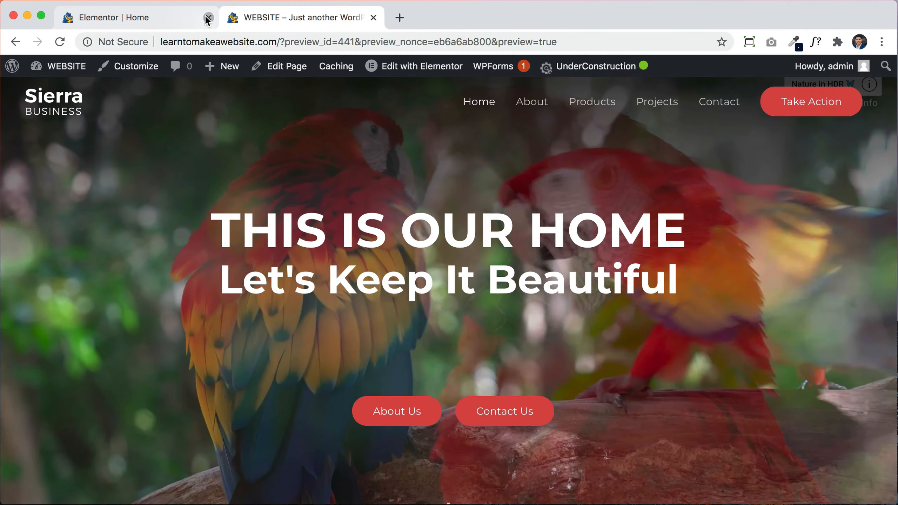
pyautogui.click(208, 18)
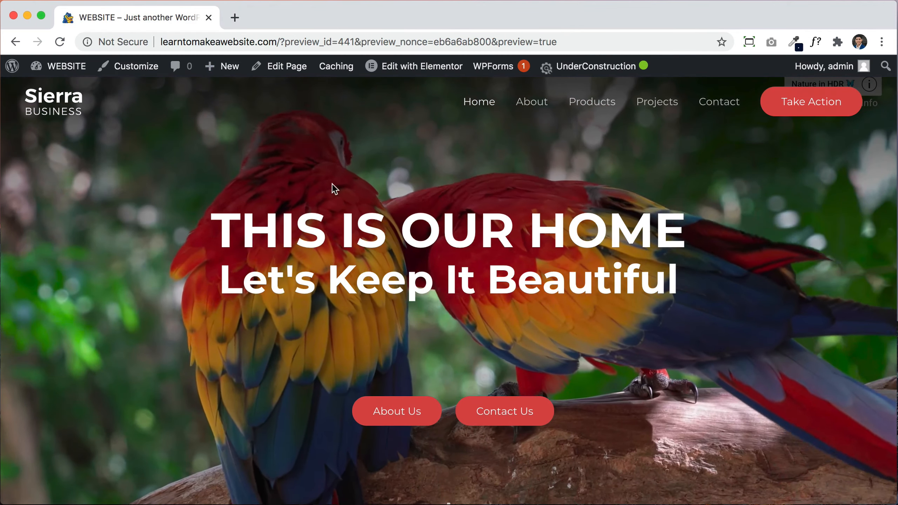
pyautogui.click(59, 42)
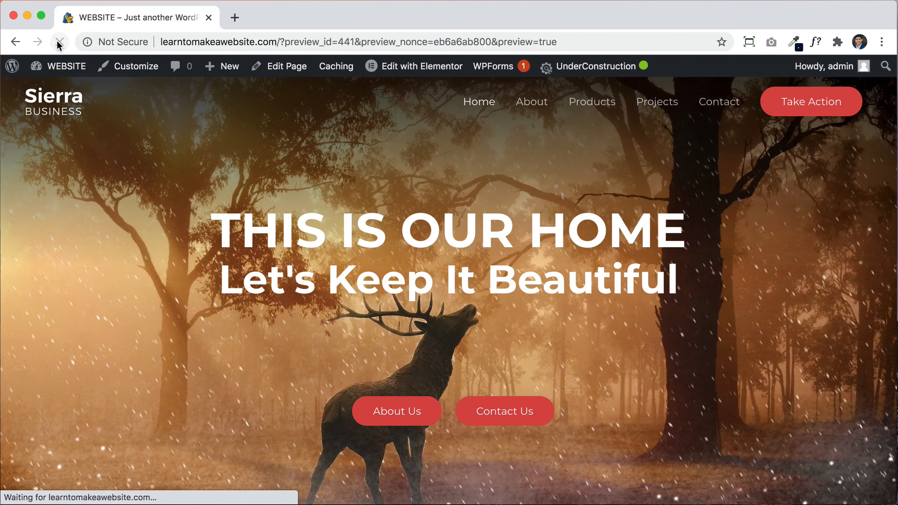
pyautogui.scroll(-15, 783, 371)
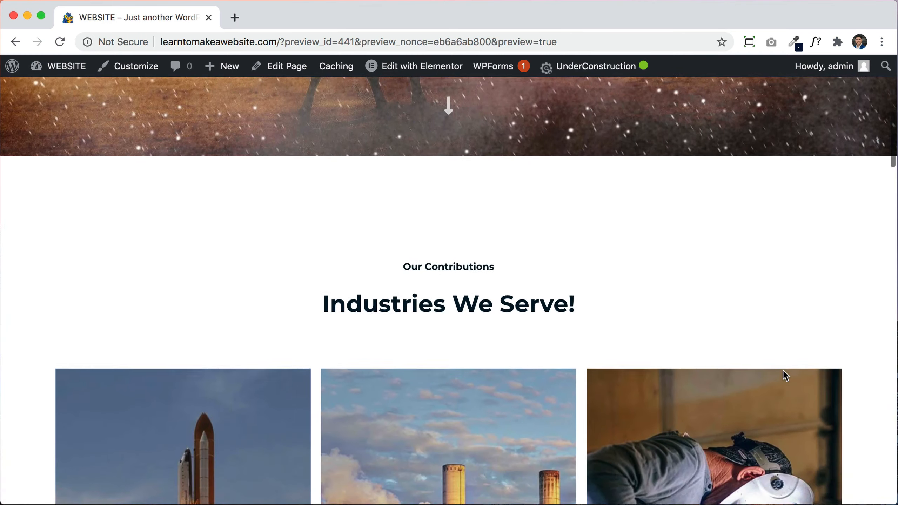
pyautogui.scroll(-10, 783, 369)
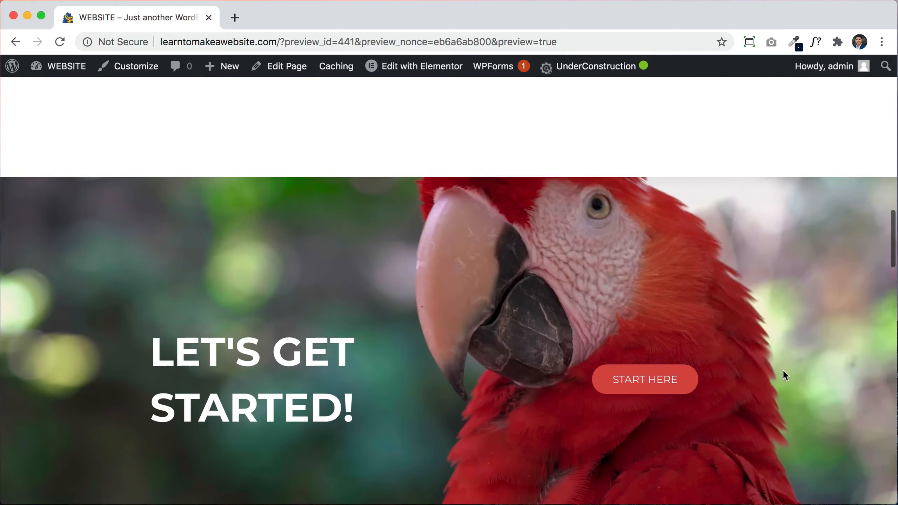
pyautogui.scroll(-10, 783, 371)
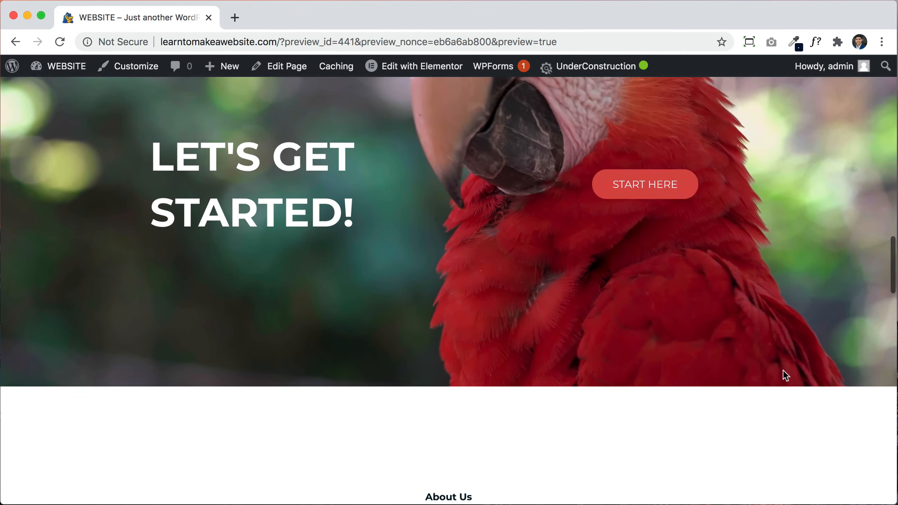
pyautogui.scroll(10, 784, 371)
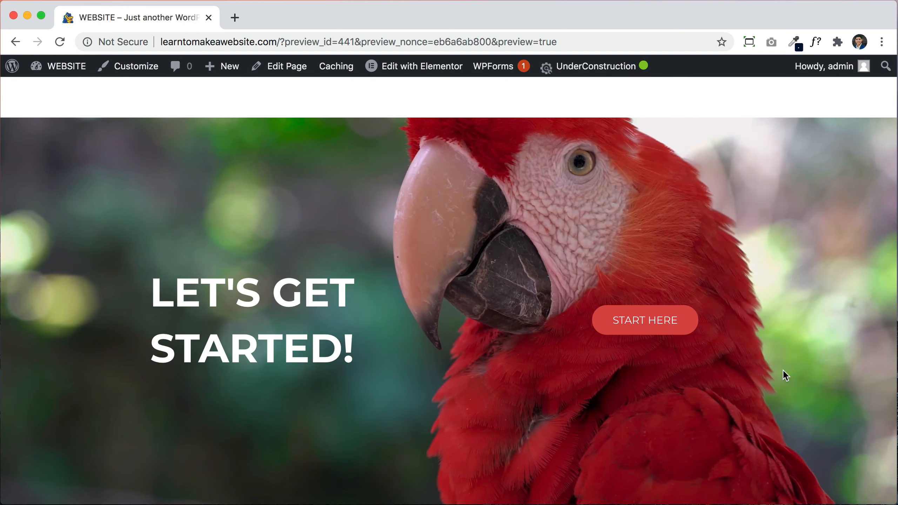
pyautogui.scroll(10, 783, 369)
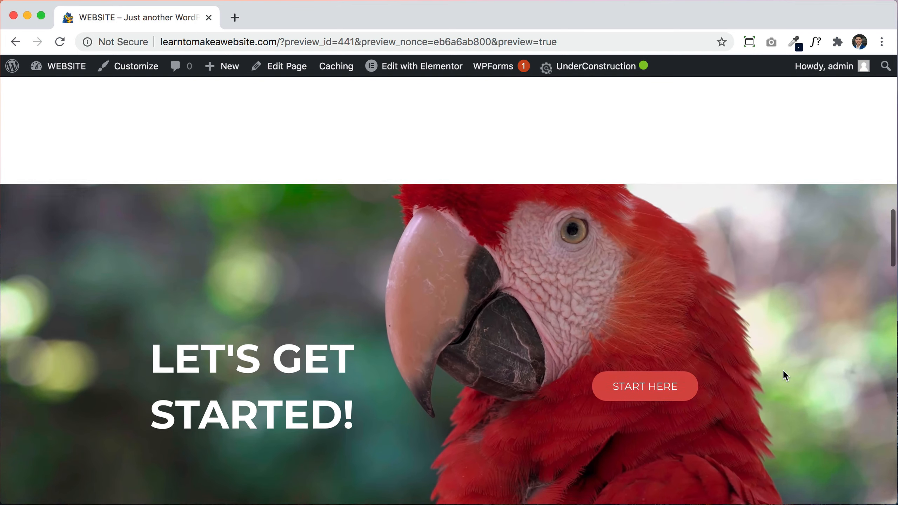
pyautogui.scroll(15, 783, 369)
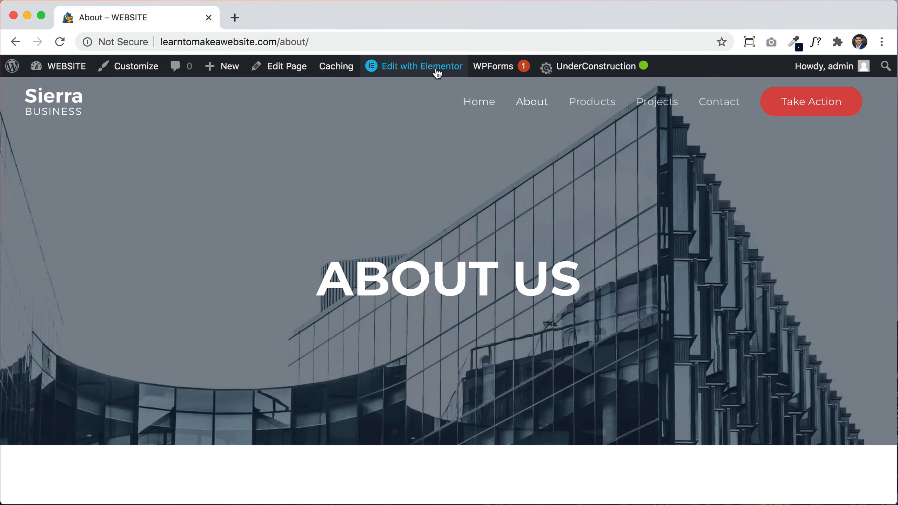
# Step: Select the ABOUT US, Since 1995 and Numbers Speak For Themselves headings on the About page
pyautogui.moveTo(434, 73)
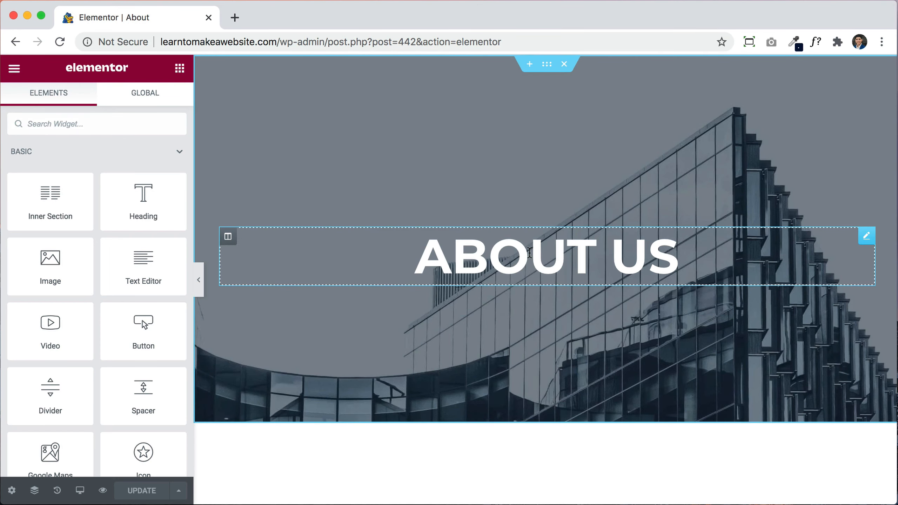
pyautogui.click(529, 252)
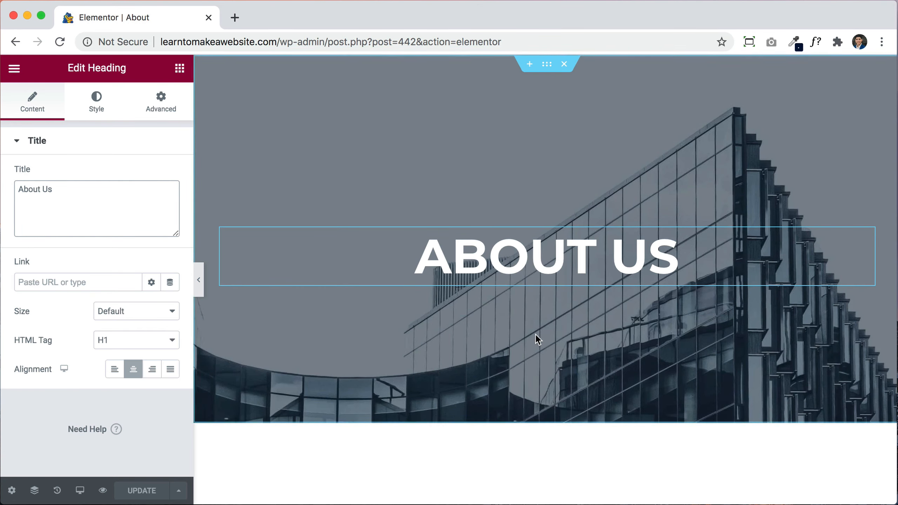
pyautogui.scroll(-7, 535, 334)
pyautogui.click(544, 335)
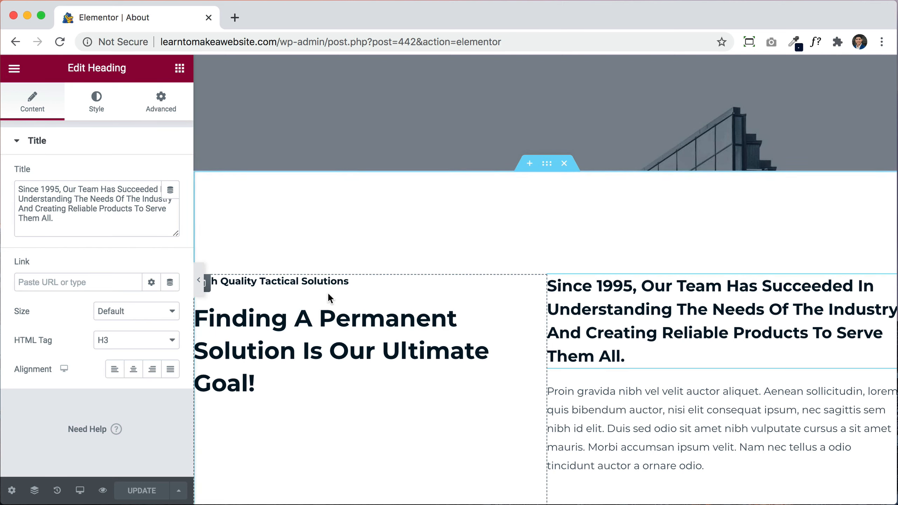
pyautogui.scroll(-10, 327, 292)
pyautogui.scroll(-5, 497, 338)
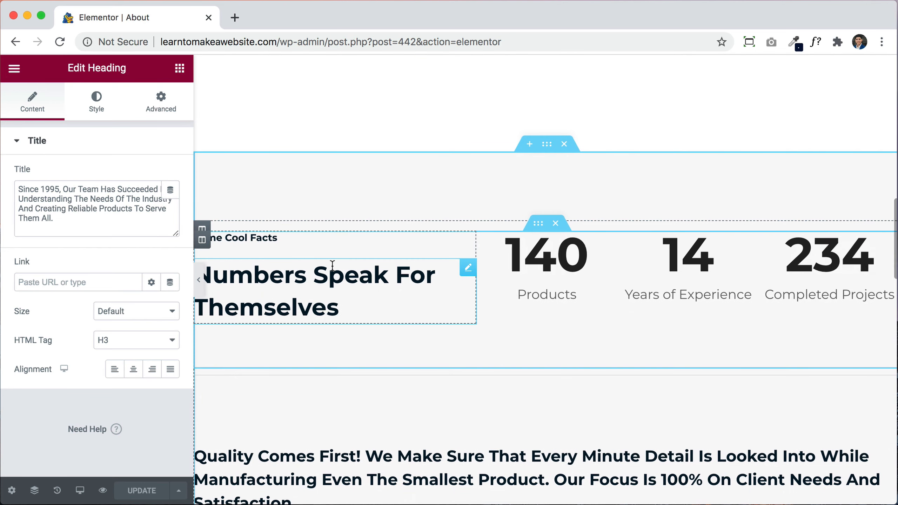
pyautogui.click(371, 294)
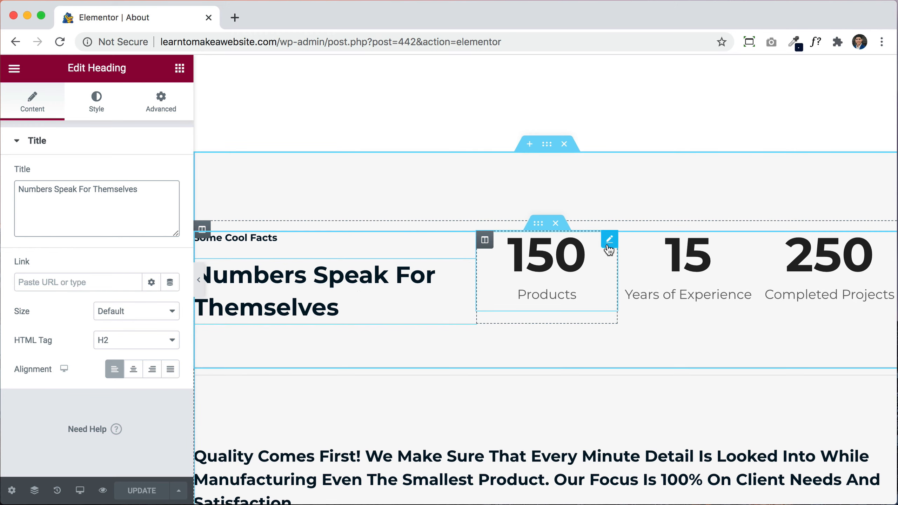
# Step: Show the 150 Products counter's Style settings with its Title section expanded
pyautogui.click(608, 244)
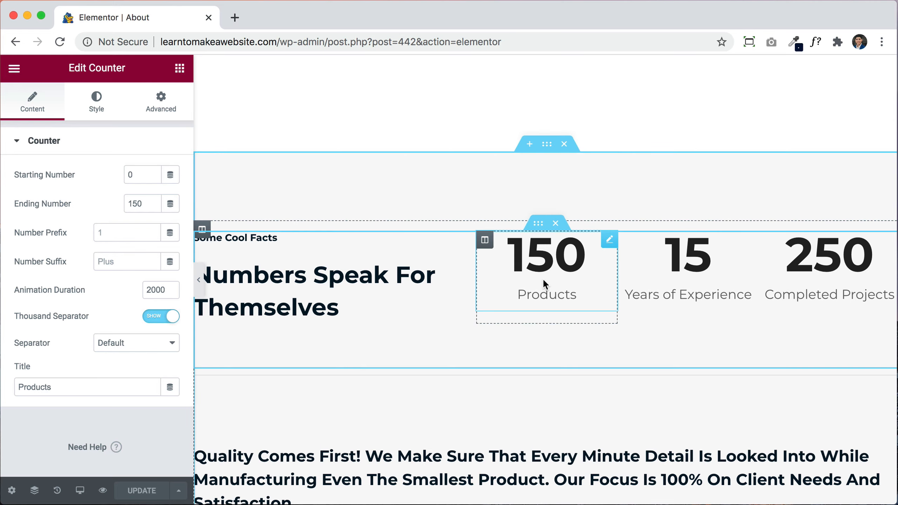
pyautogui.scroll(-5, 543, 278)
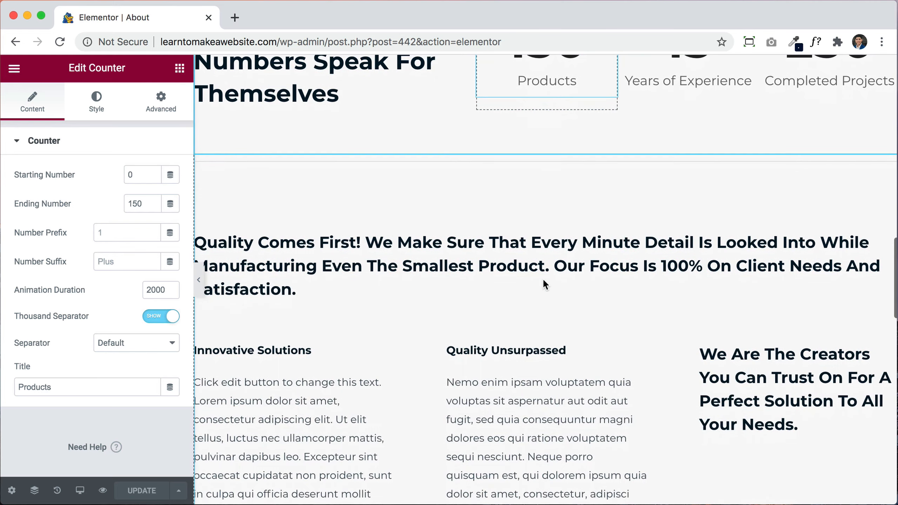
pyautogui.click(96, 103)
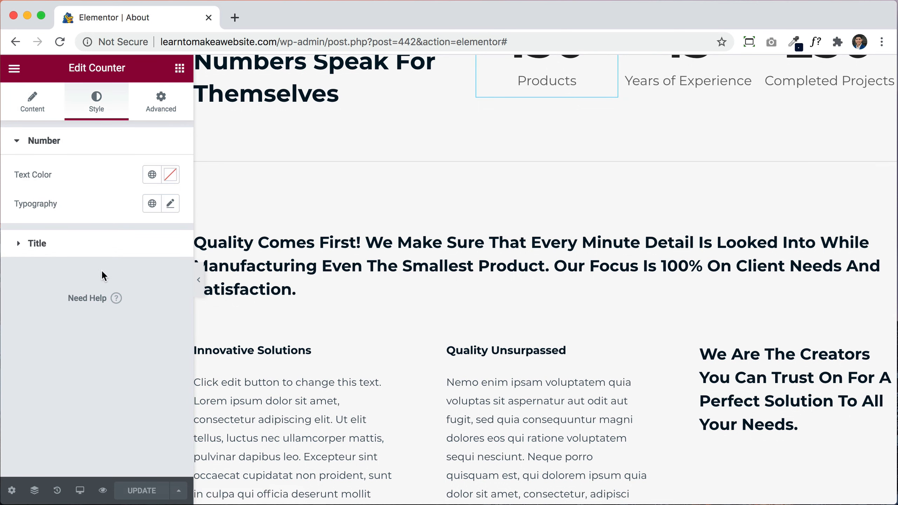
pyautogui.click(33, 244)
pyautogui.scroll(-13, 491, 180)
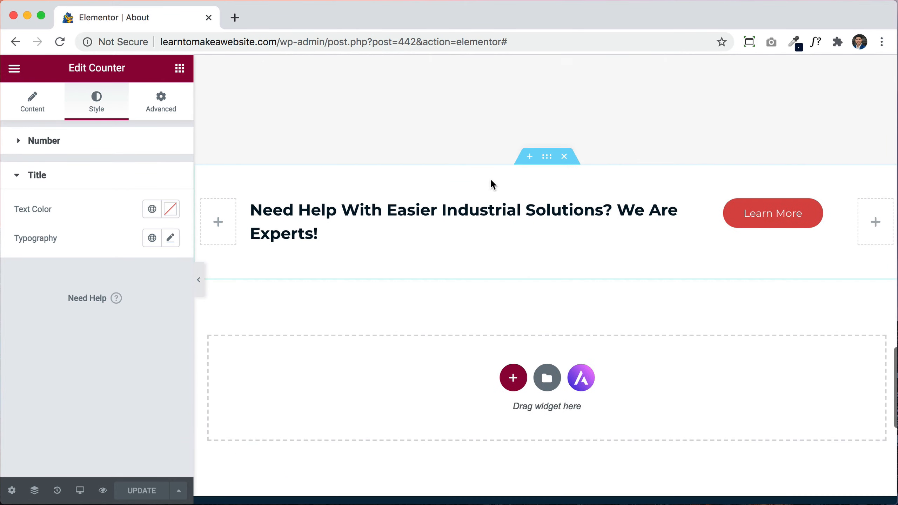
pyautogui.scroll(9, 491, 181)
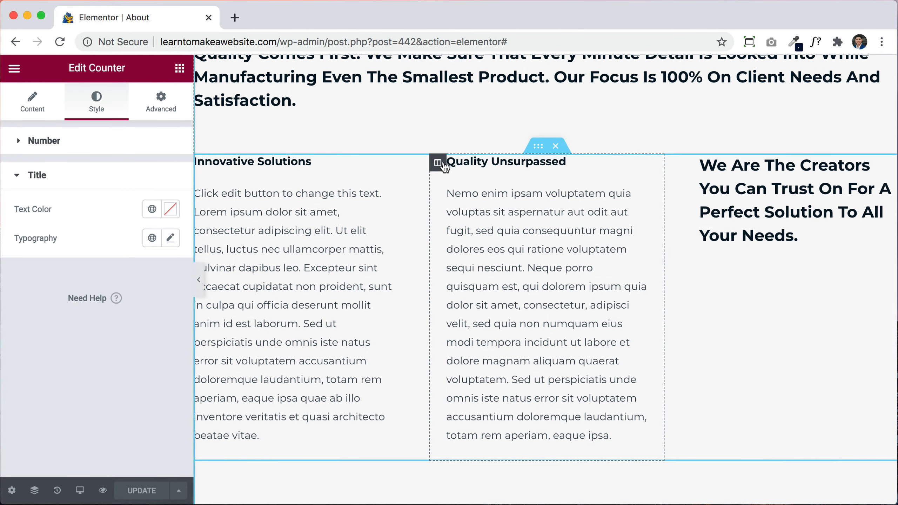
# Step: Move the Quality Unsurpassed column to the right and bring up the widgets panel
pyautogui.moveTo(438, 162); pyautogui.dragTo(689, 197)
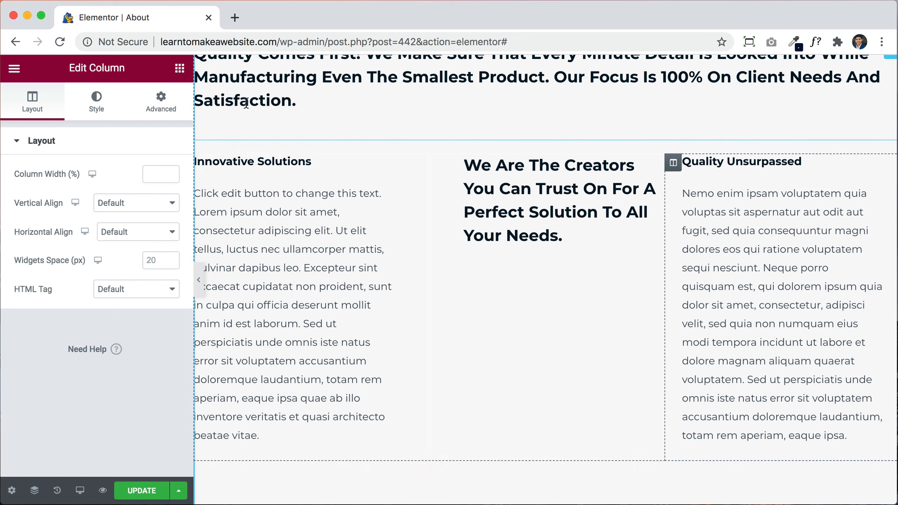
pyautogui.click(179, 69)
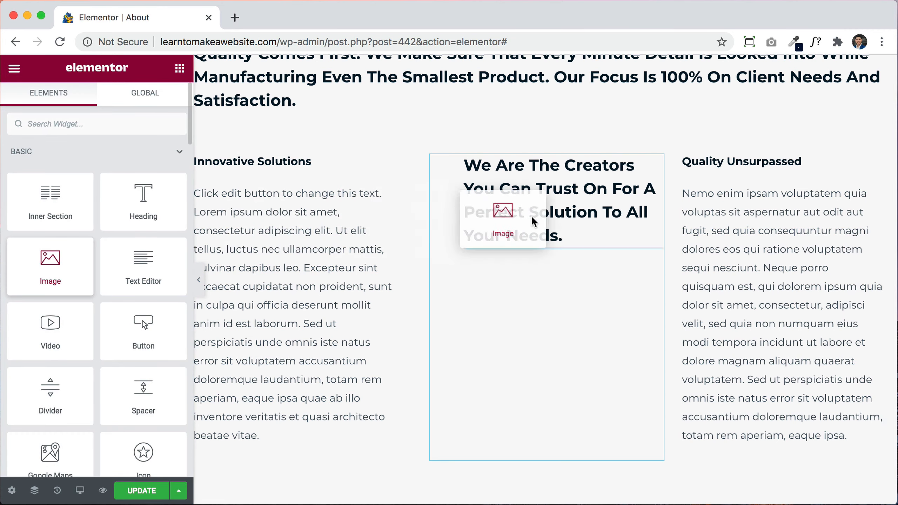
pyautogui.moveTo(550, 180); pyautogui.dragTo(550, 179)
# Step: Delete the Some Cool Facts section and the other unwanted section from the About page
pyautogui.scroll(8, 550, 178)
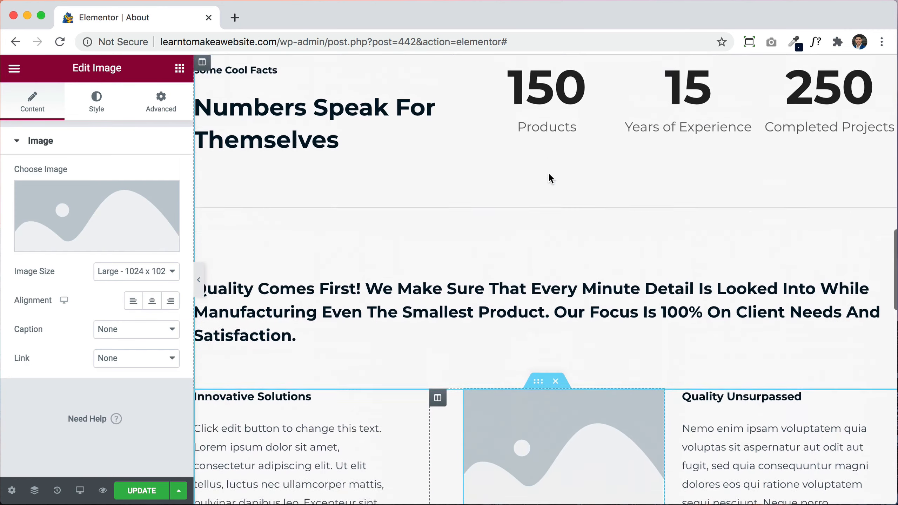
pyautogui.scroll(8, 547, 171)
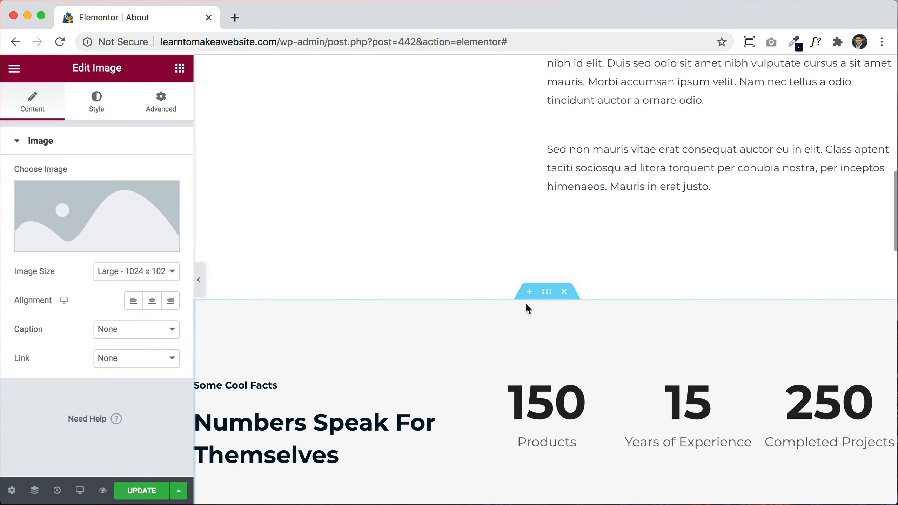
pyautogui.click(529, 292)
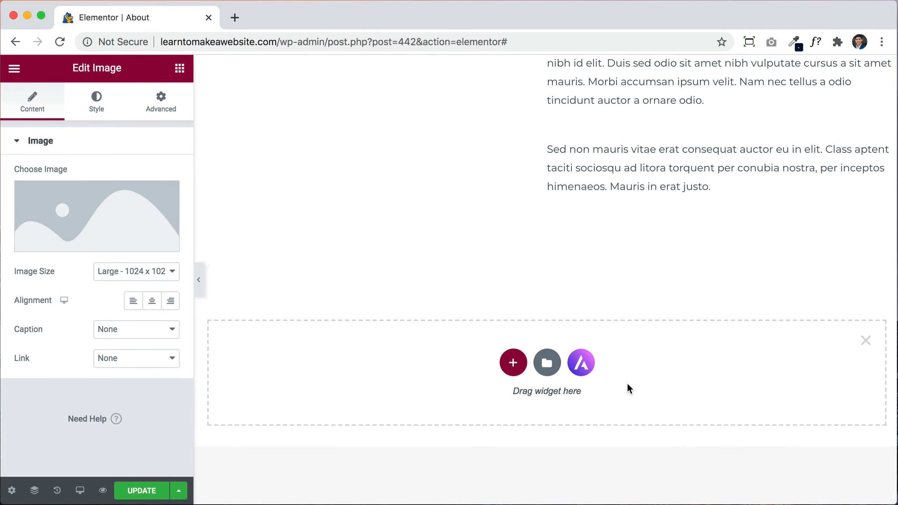
pyautogui.scroll(-6, 627, 385)
pyautogui.click(564, 205)
pyautogui.scroll(20, 566, 208)
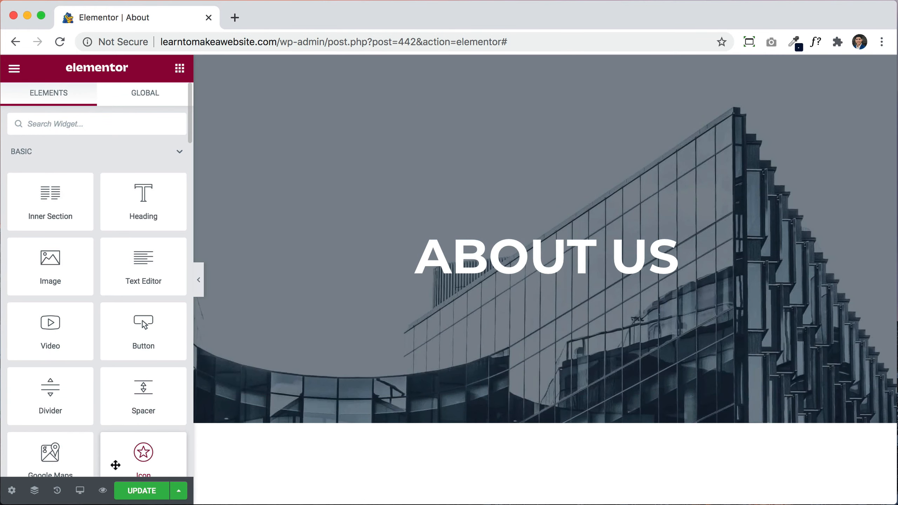
# Step: Preview the About page changes, then edit the Home page with Elementor in a second tab
pyautogui.click(103, 490)
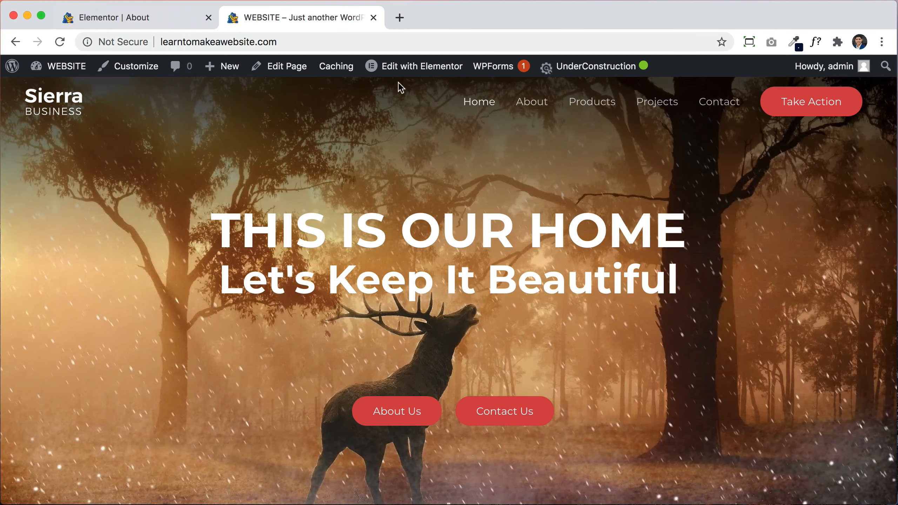
pyautogui.click(407, 72)
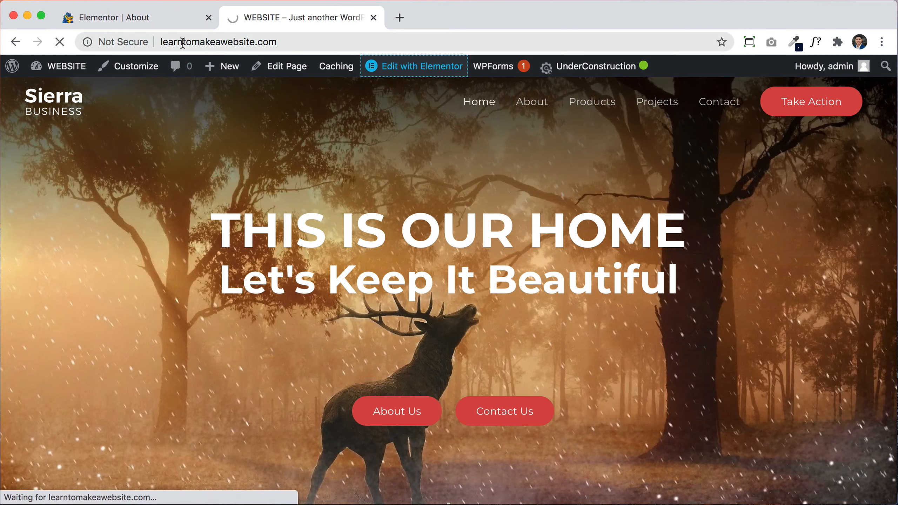
pyautogui.click(145, 19)
pyautogui.click(267, 17)
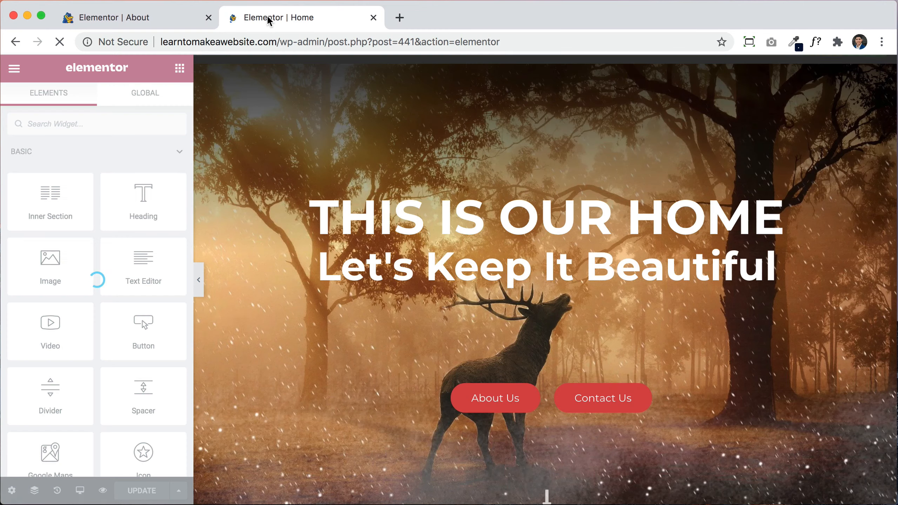
pyautogui.scroll(-10, 533, 267)
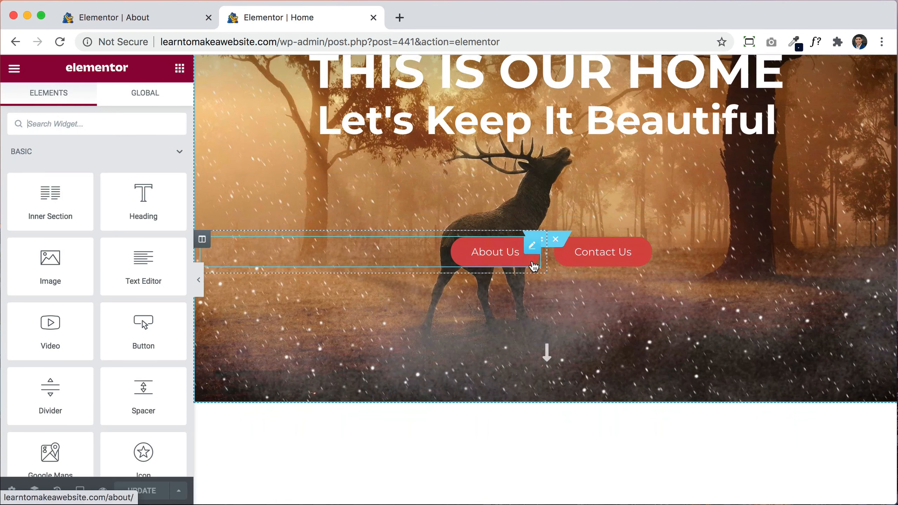
pyautogui.scroll(-15, 532, 265)
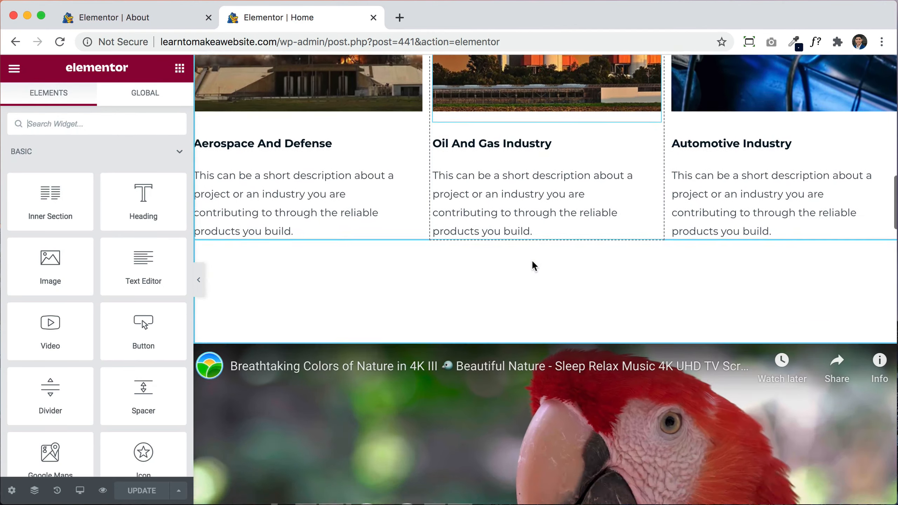
pyautogui.scroll(3, 532, 258)
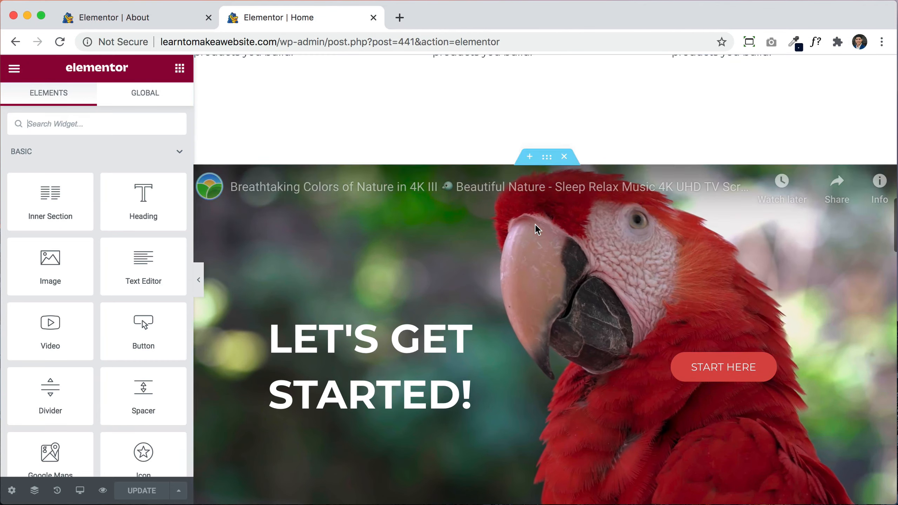
# Step: Copy the parrot LET'S GET STARTED! section from Home and paste it into the About page
pyautogui.rightClick(546, 159)
pyautogui.click(577, 219)
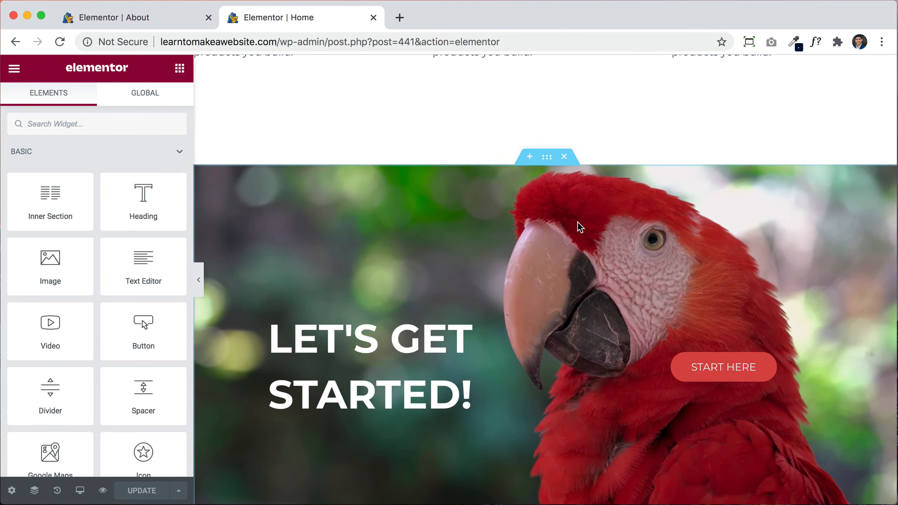
pyautogui.click(166, 25)
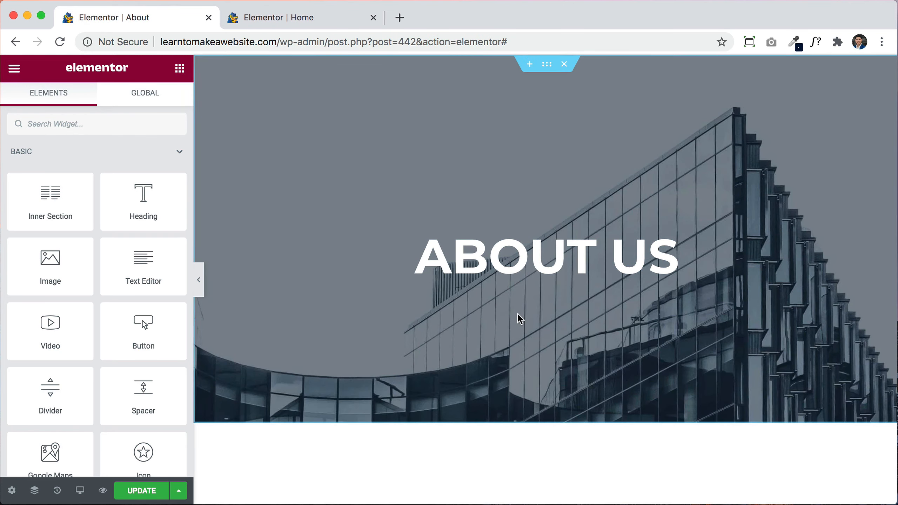
pyautogui.scroll(-10, 518, 314)
pyautogui.scroll(2, 517, 313)
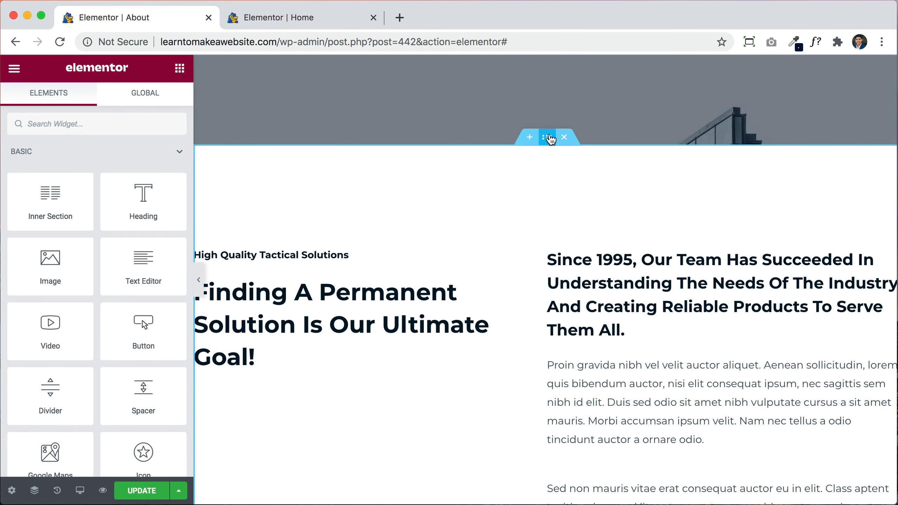
pyautogui.rightClick(550, 139)
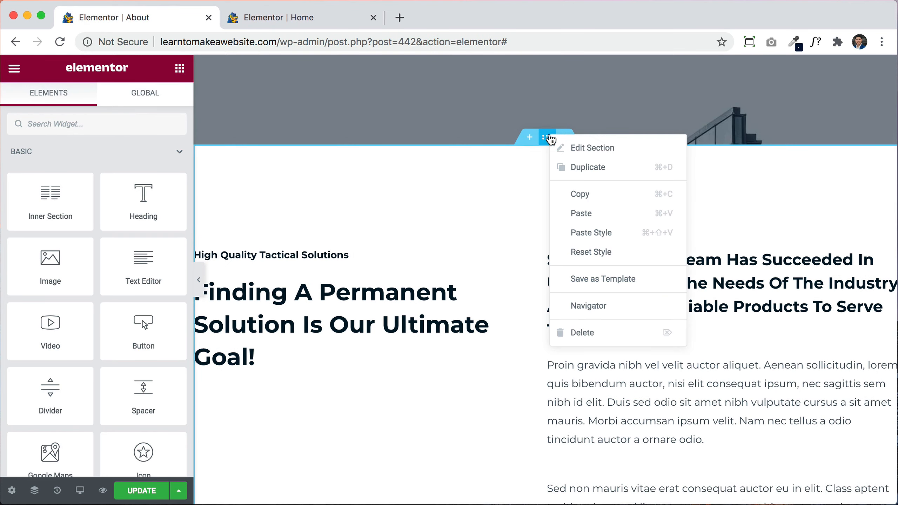
pyautogui.click(579, 212)
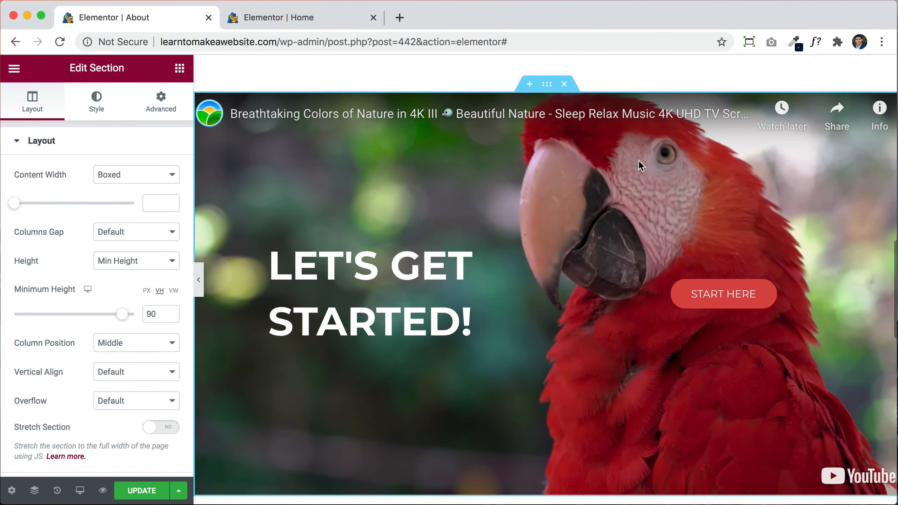
# Step: Select all text of the pasted LET'S GET STARTED! heading, then go back to the Home editor
pyautogui.click(398, 309)
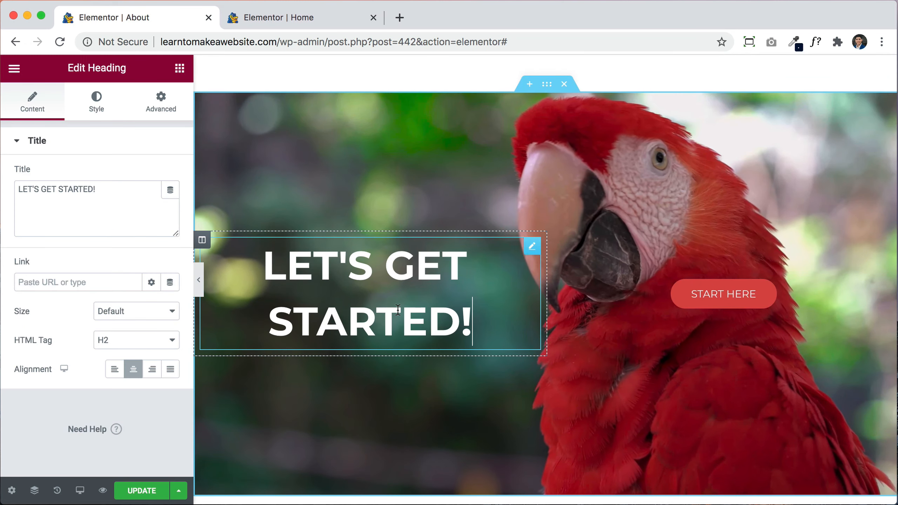
pyautogui.click(131, 194)
pyautogui.press('super+a')
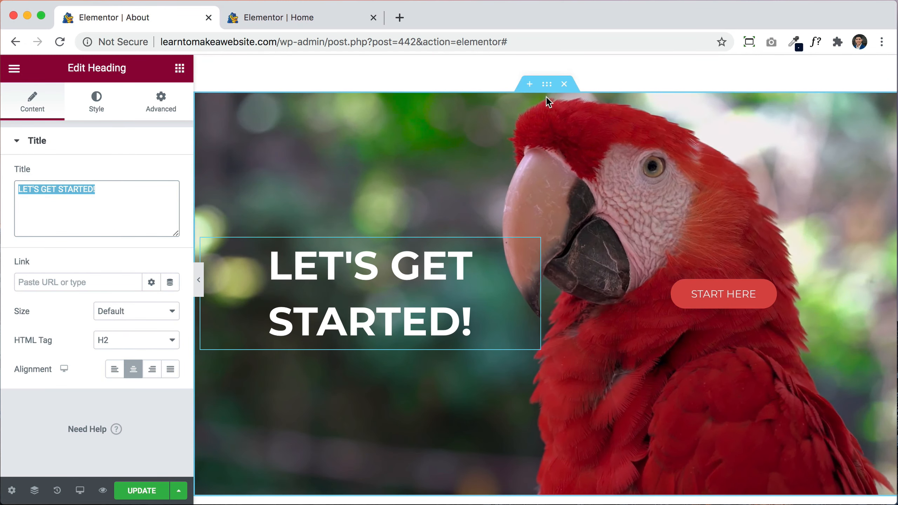
pyautogui.click(328, 22)
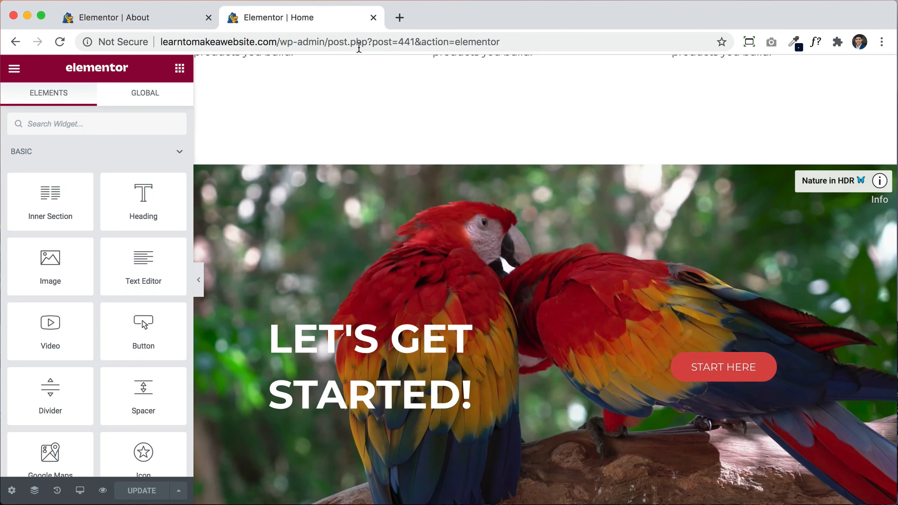
pyautogui.scroll(10, 587, 265)
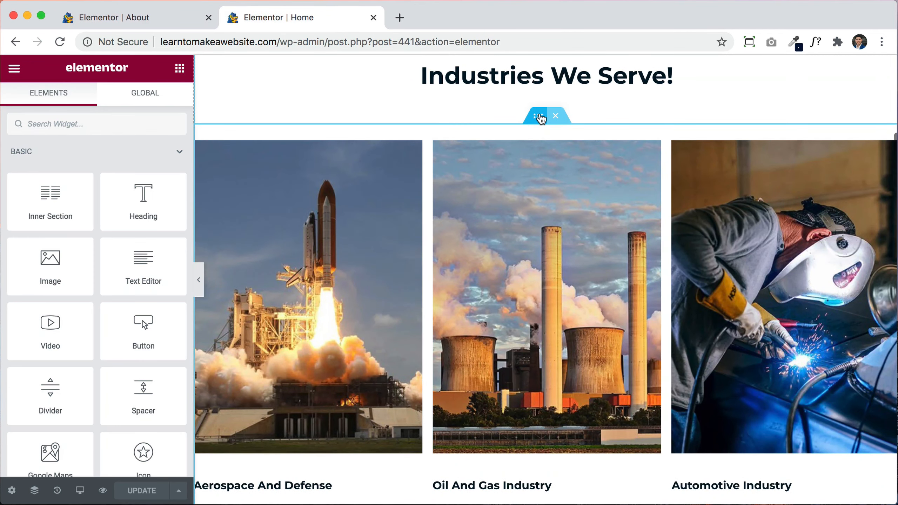
# Step: Copy the Industries We Serve! heading from Home and paste it below About's Finding A Permanent Solution heading
pyautogui.rightClick(541, 119)
pyautogui.click(350, 120)
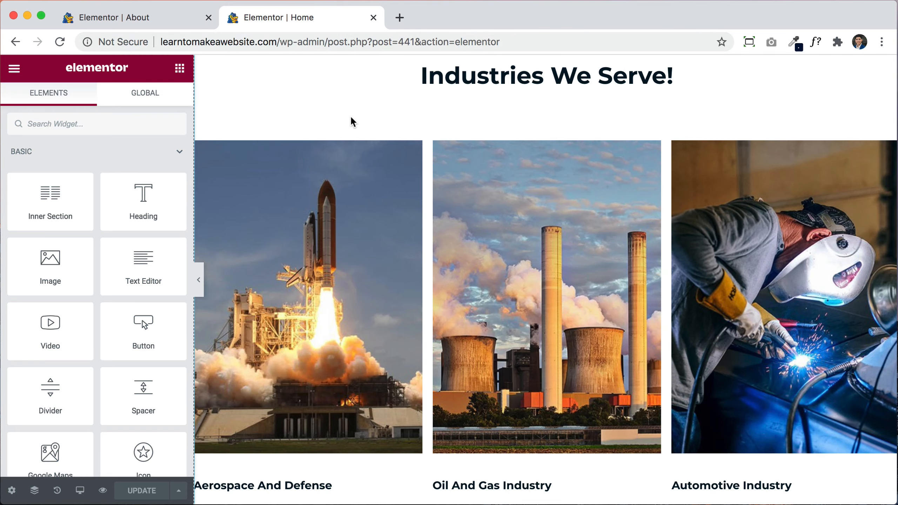
pyautogui.scroll(2, 459, 134)
pyautogui.rightClick(490, 135)
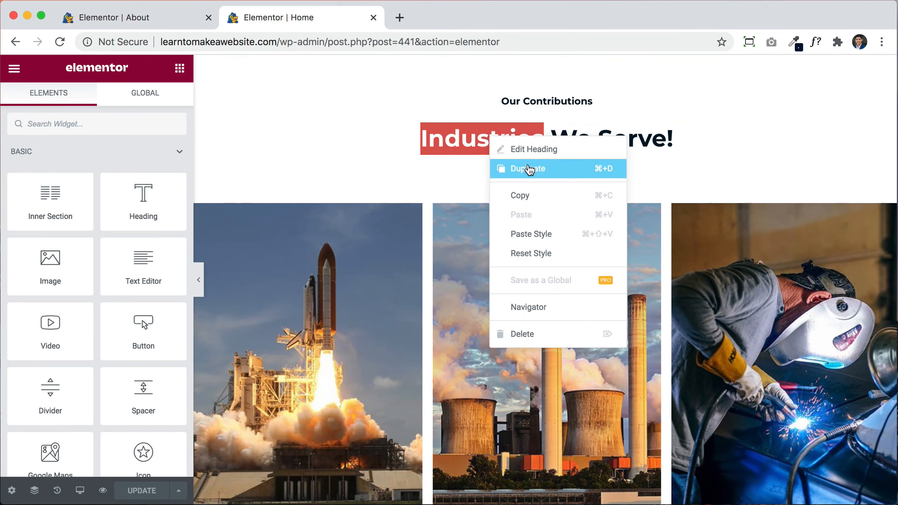
pyautogui.click(532, 195)
pyautogui.click(165, 17)
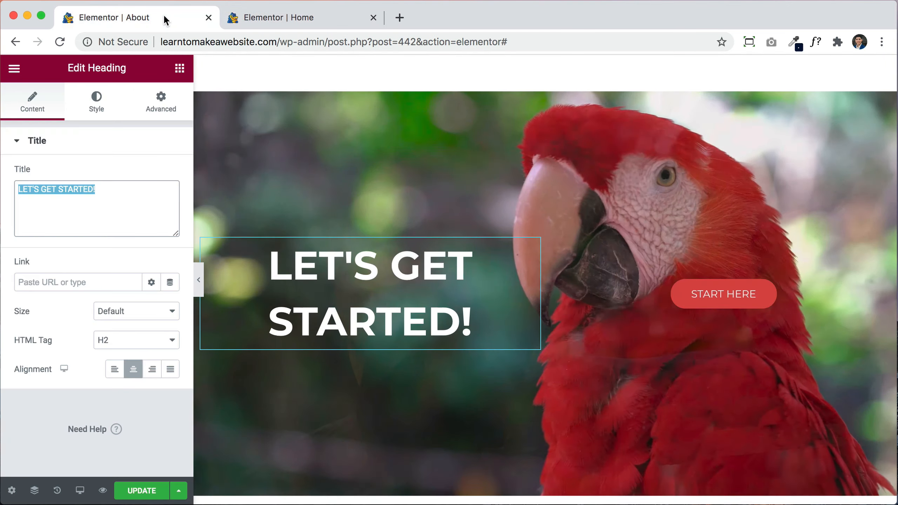
pyautogui.scroll(5, 424, 160)
pyautogui.rightClick(404, 156)
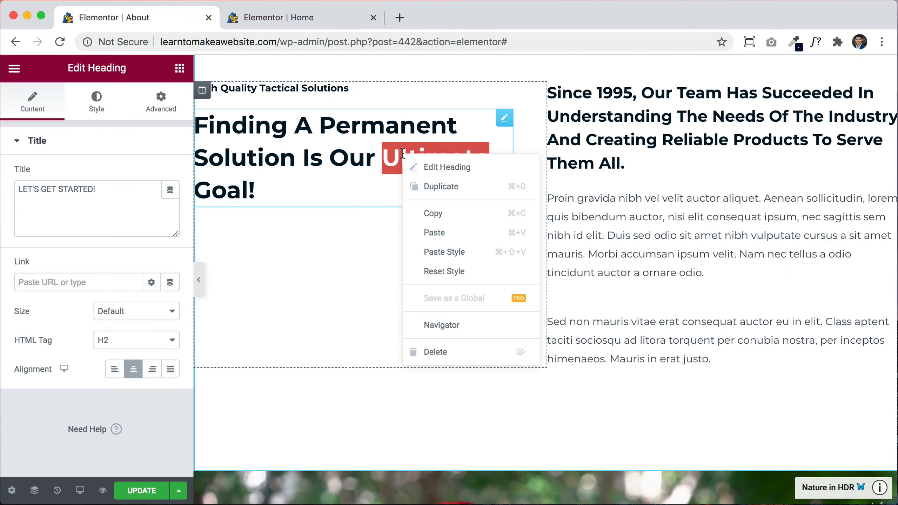
pyautogui.click(452, 234)
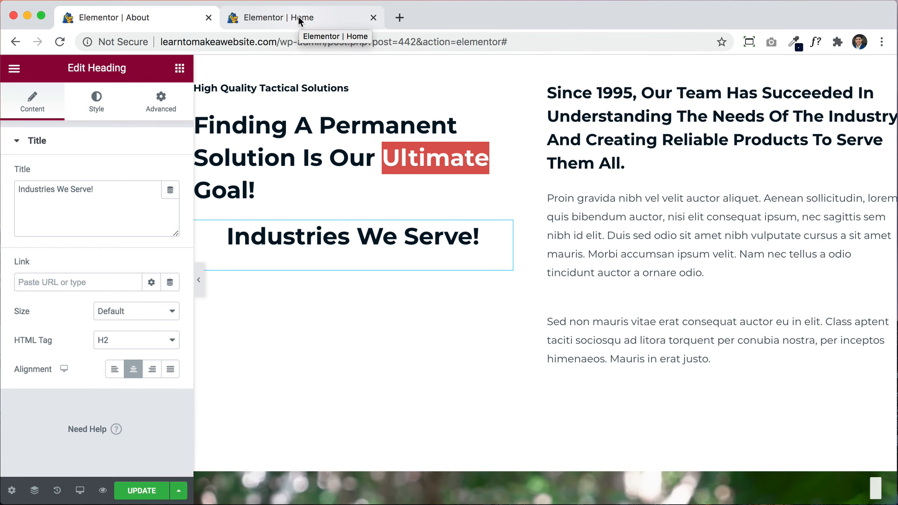
# Step: Save the About page changes with UPDATE
pyautogui.scroll(-10, 541, 297)
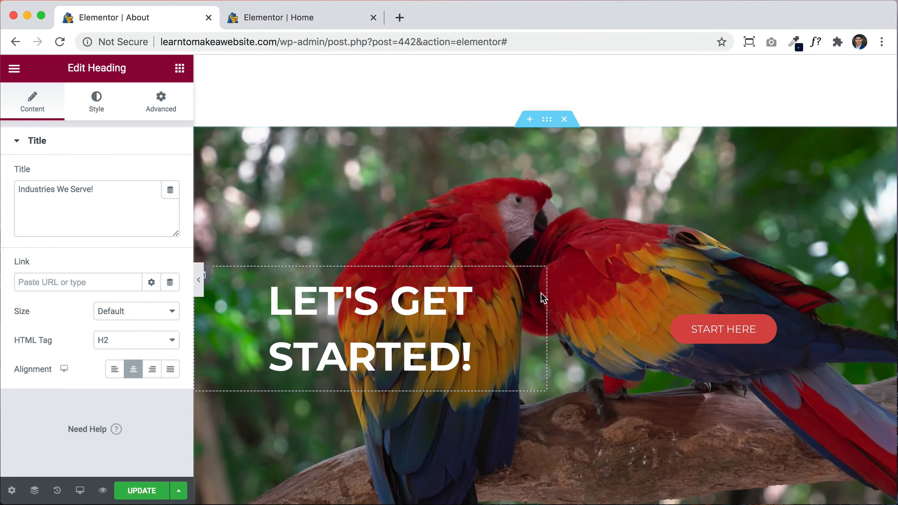
pyautogui.scroll(-2, 543, 299)
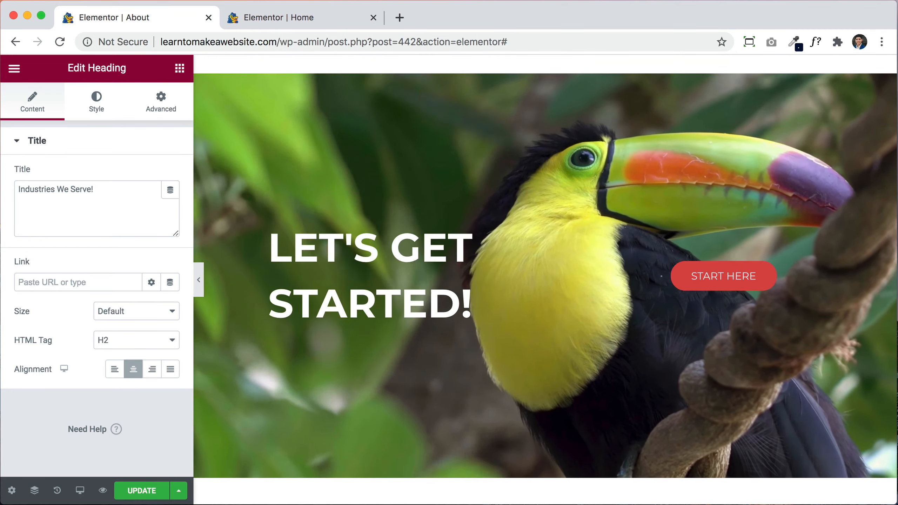
pyautogui.click(136, 490)
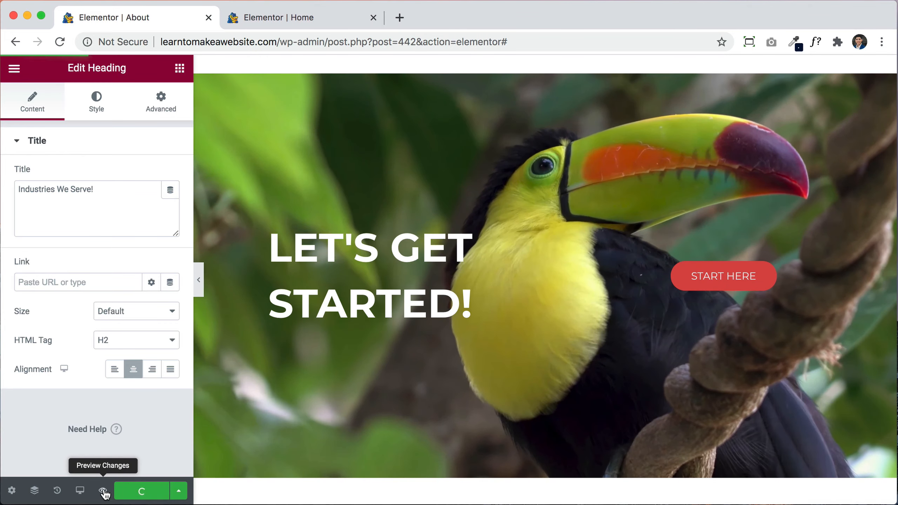
# Step: Preview the updated site, look over the live Products page, and return to the dashboard
pyautogui.click(103, 491)
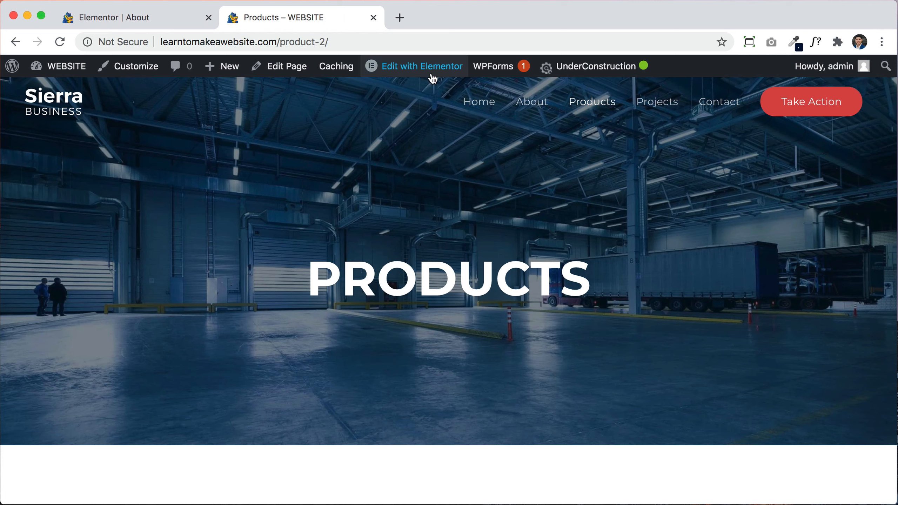
pyautogui.moveTo(427, 67)
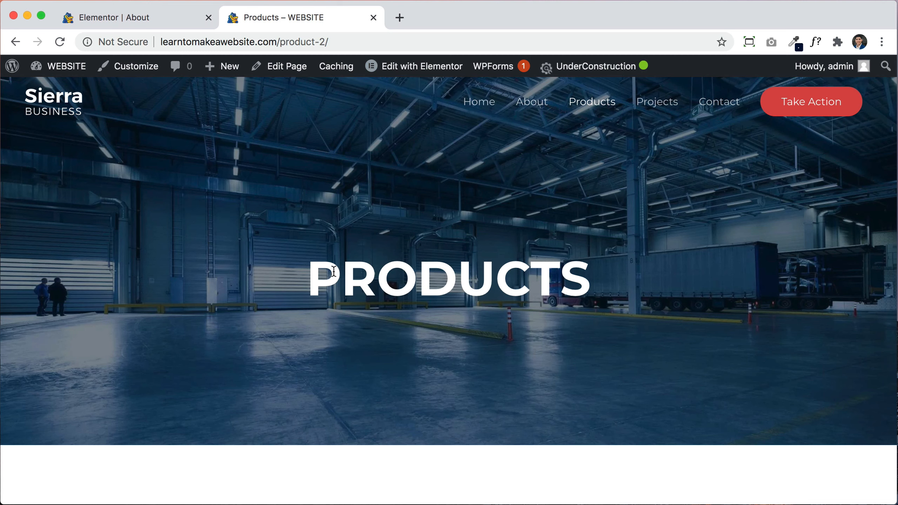
pyautogui.moveTo(308, 275); pyautogui.dragTo(599, 294)
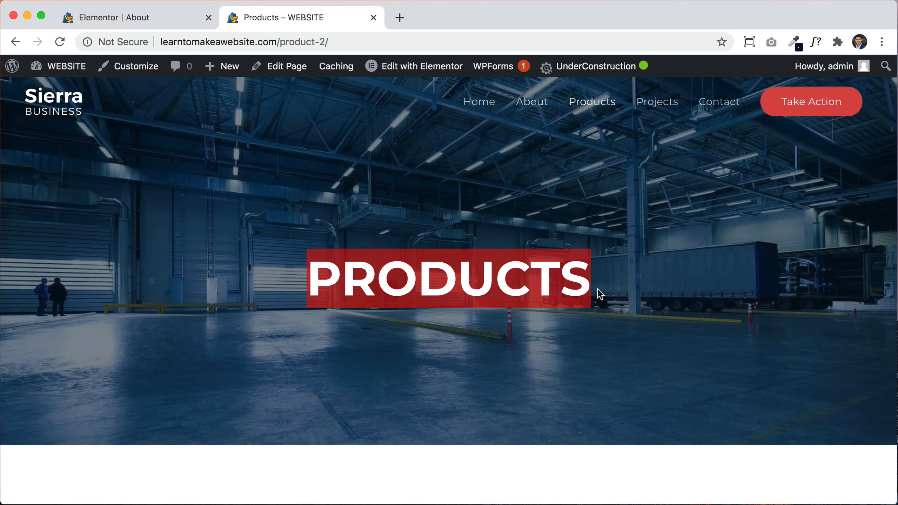
pyautogui.click(654, 282)
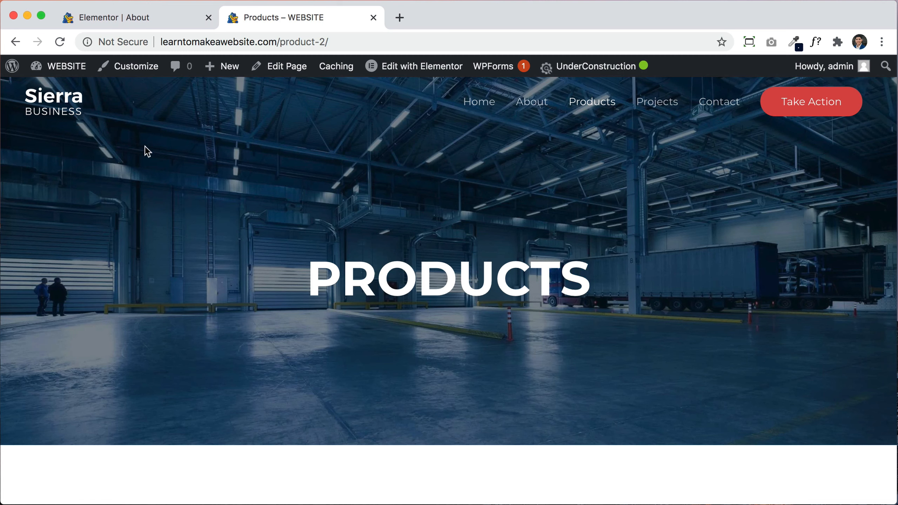
pyautogui.click(70, 71)
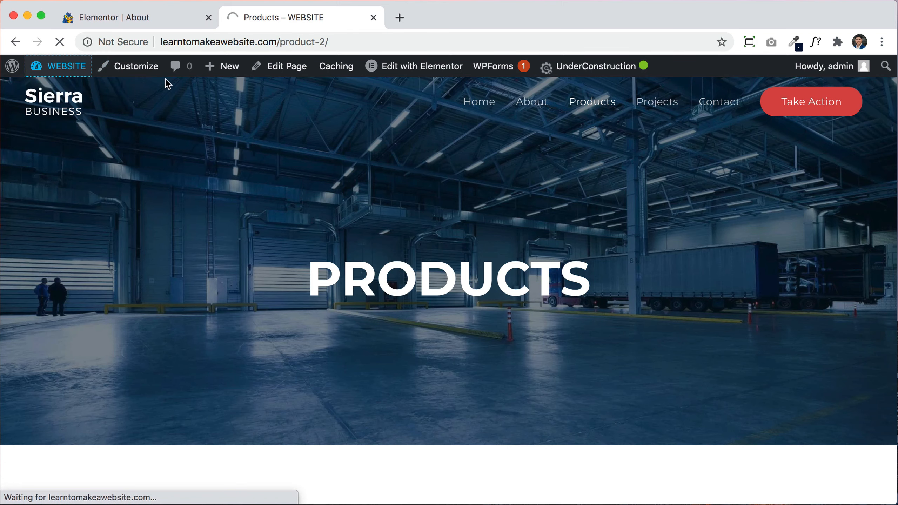
# Step: Close the Elementor About tab and go to the All Pages list
pyautogui.click(209, 17)
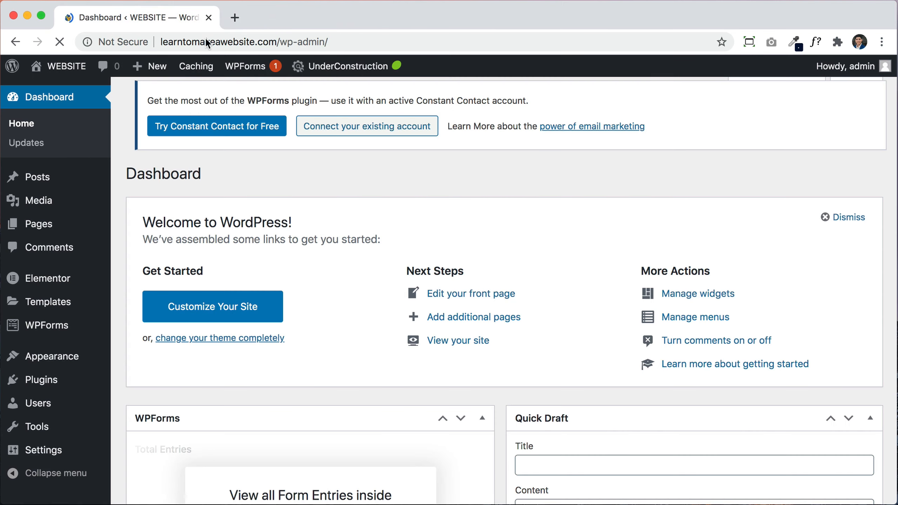
pyautogui.click(34, 230)
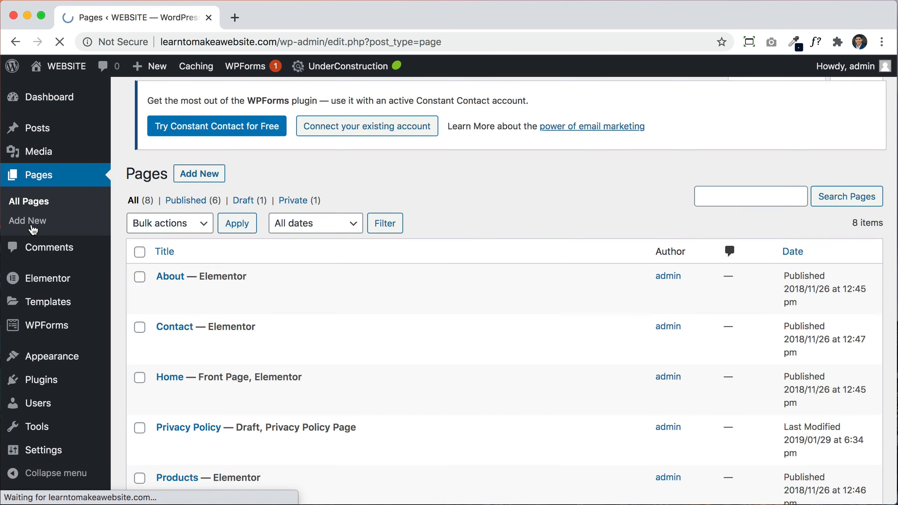
pyautogui.scroll(-4, 299, 385)
pyautogui.scroll(-4, 299, 384)
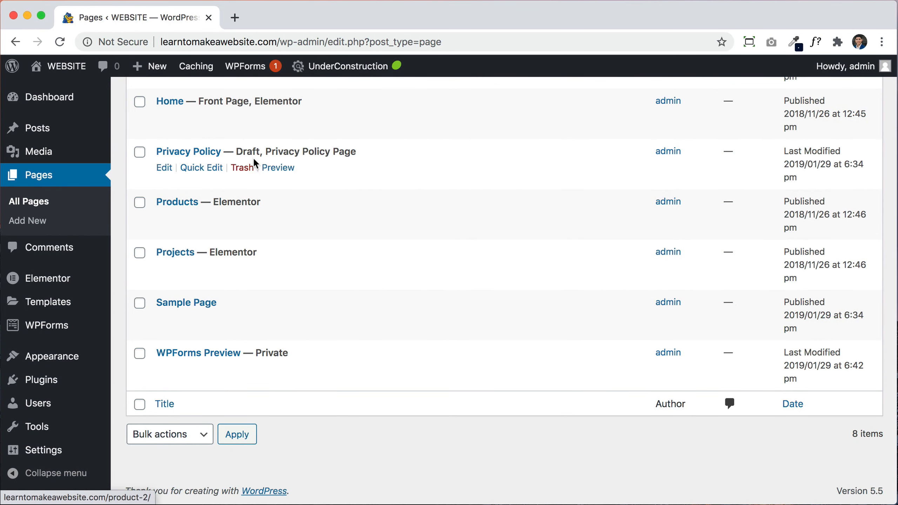
pyautogui.scroll(4, 236, 152)
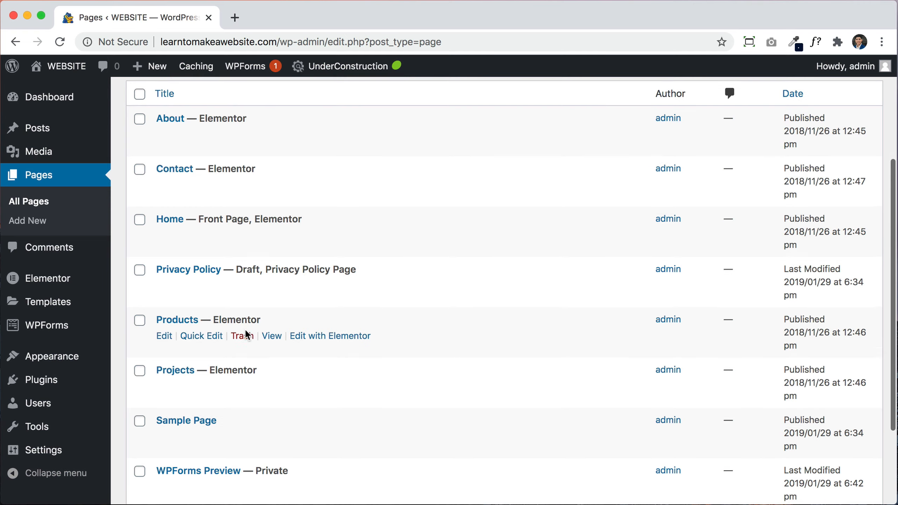
pyautogui.scroll(-2, 246, 334)
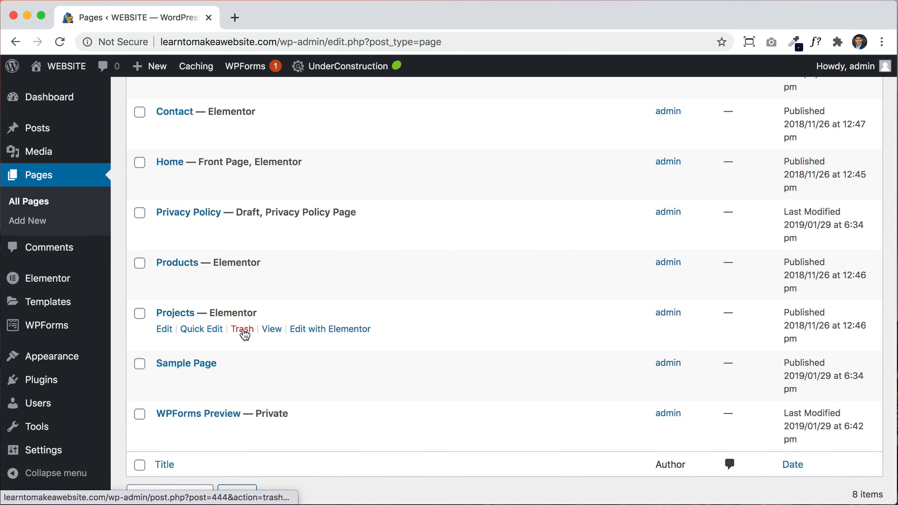
# Step: Trash the Projects, Privacy Policy and Sample Page pages, leaving five pages
pyautogui.click(243, 335)
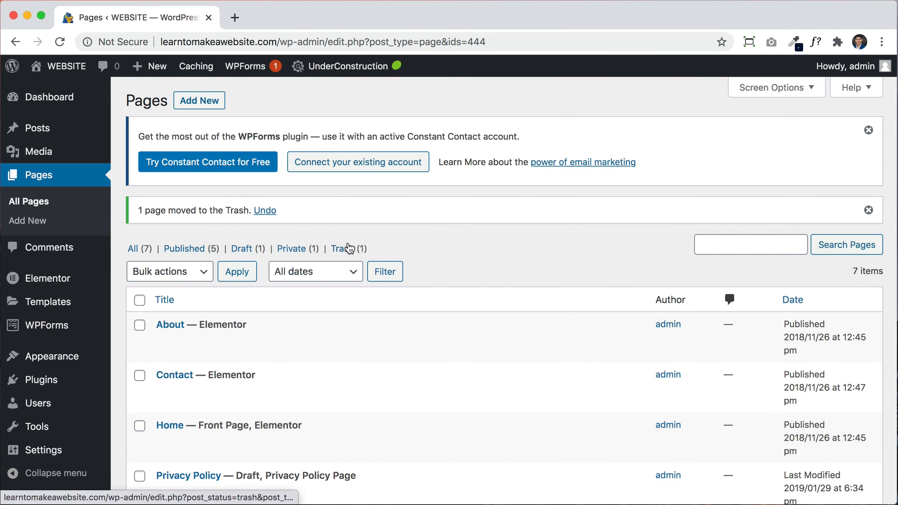
pyautogui.scroll(-4, 307, 387)
pyautogui.scroll(-2, 307, 385)
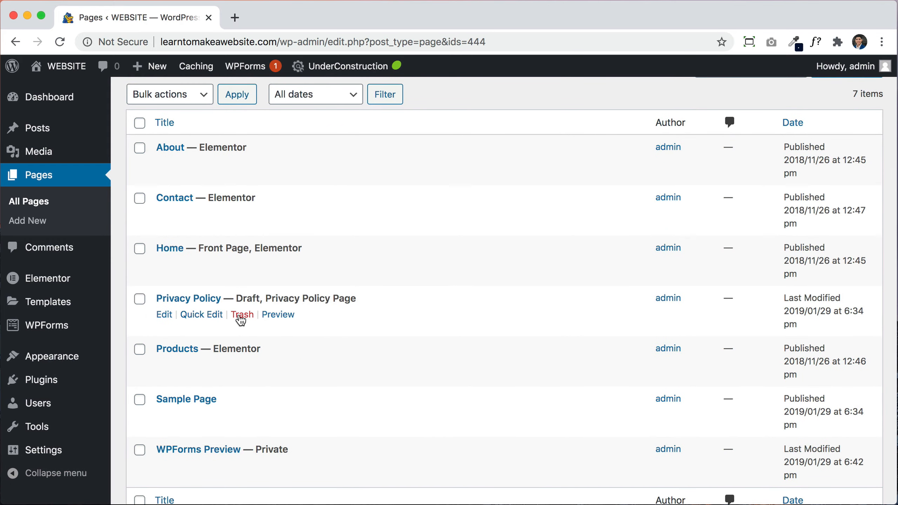
pyautogui.click(244, 319)
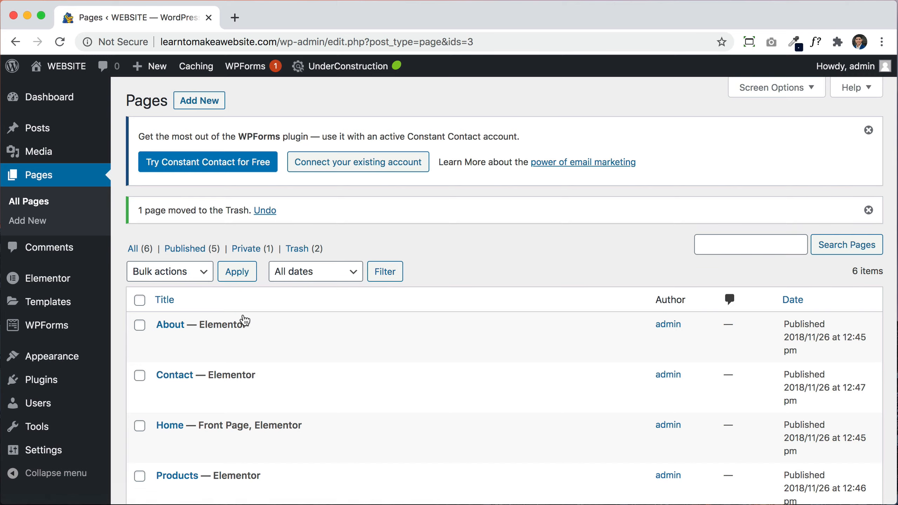
pyautogui.scroll(-6, 243, 320)
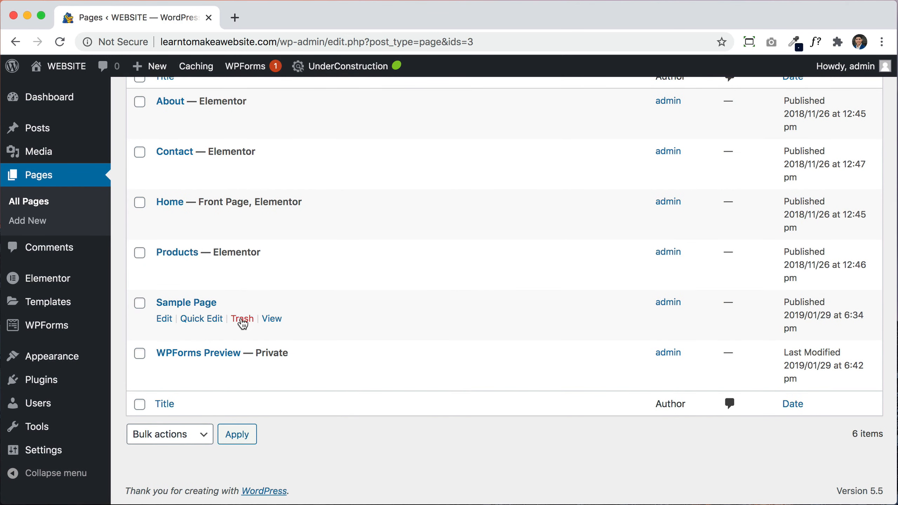
pyautogui.click(242, 320)
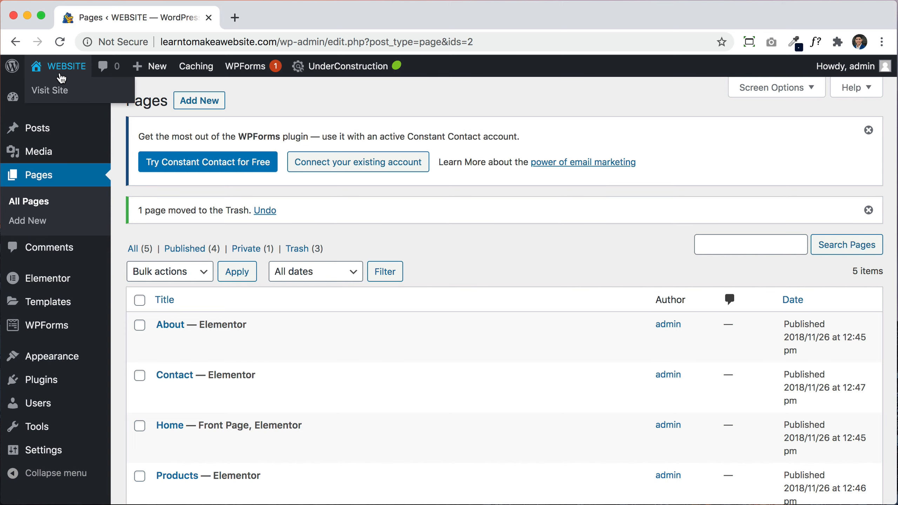
pyautogui.click(61, 78)
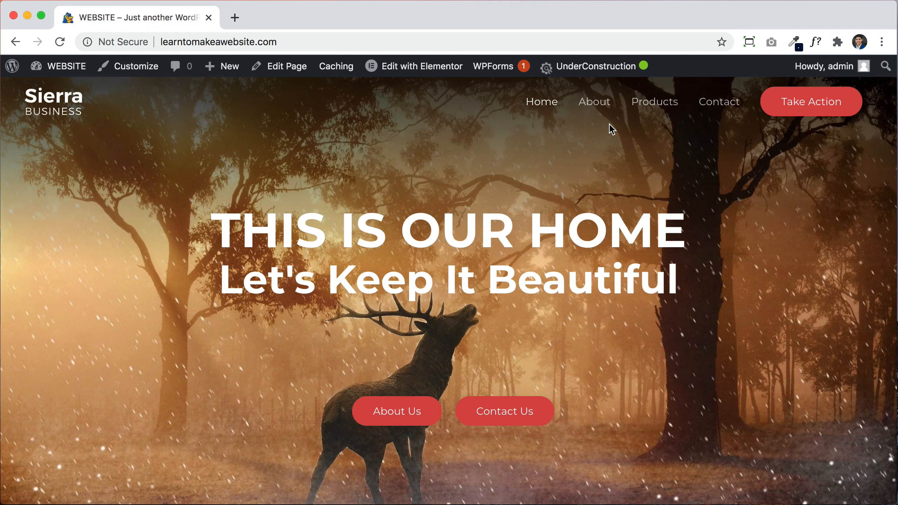
# Step: Return from the live home page to the dashboard's All Pages list
pyautogui.click(63, 73)
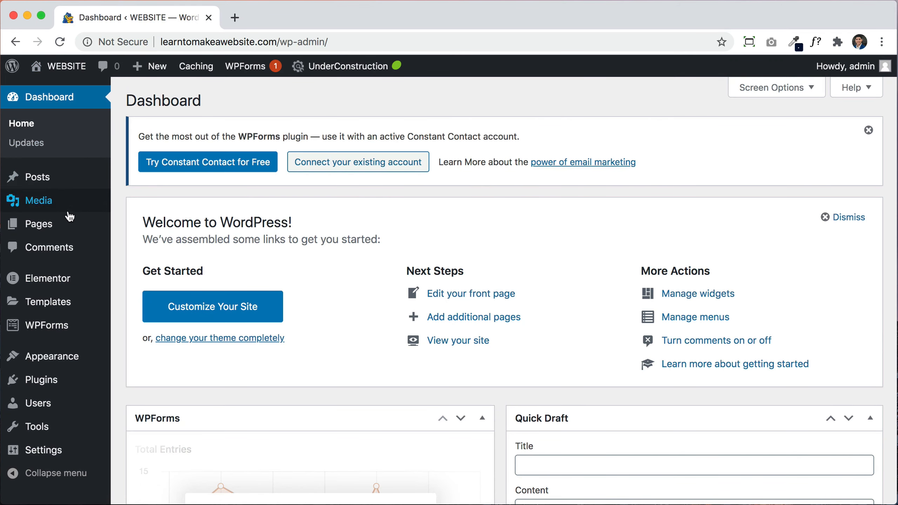
pyautogui.click(45, 227)
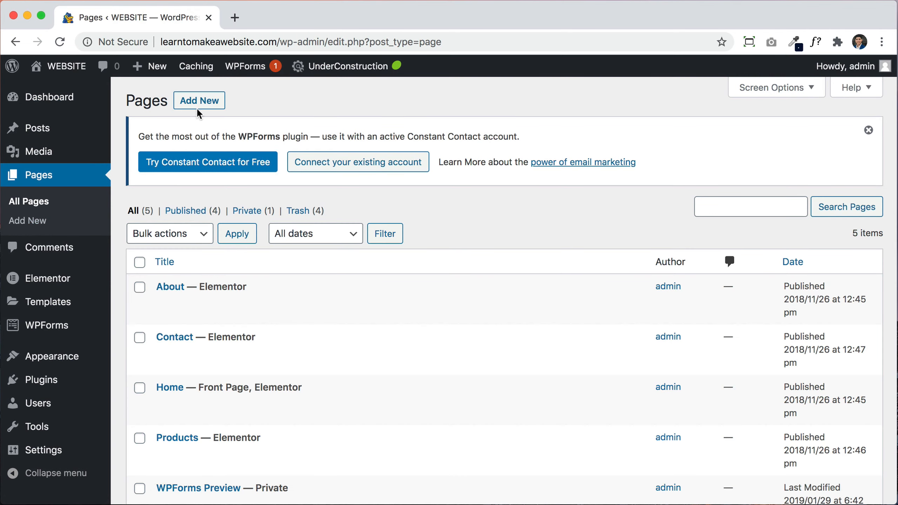
# Step: Create a new page titled Gallery with No Sidebar and Full Width / Stretched content layout
pyautogui.click(199, 102)
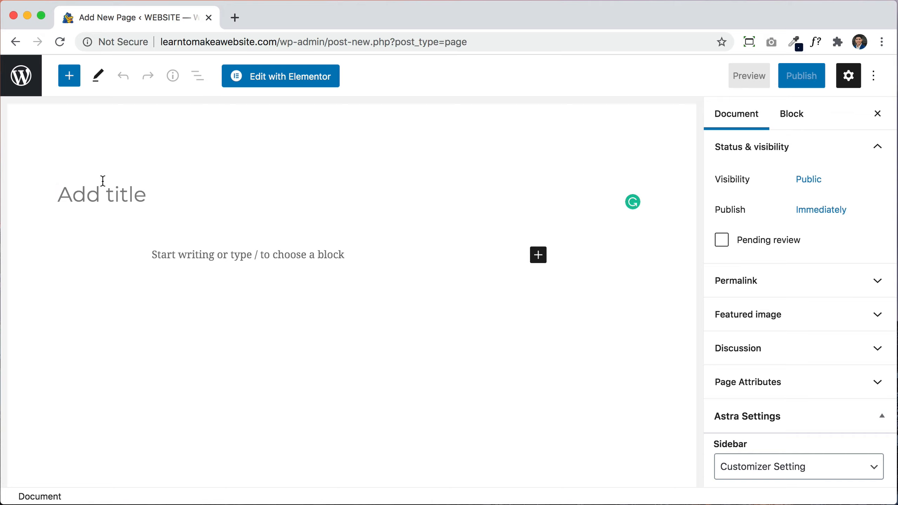
pyautogui.click(86, 199)
pyautogui.write('Gall')
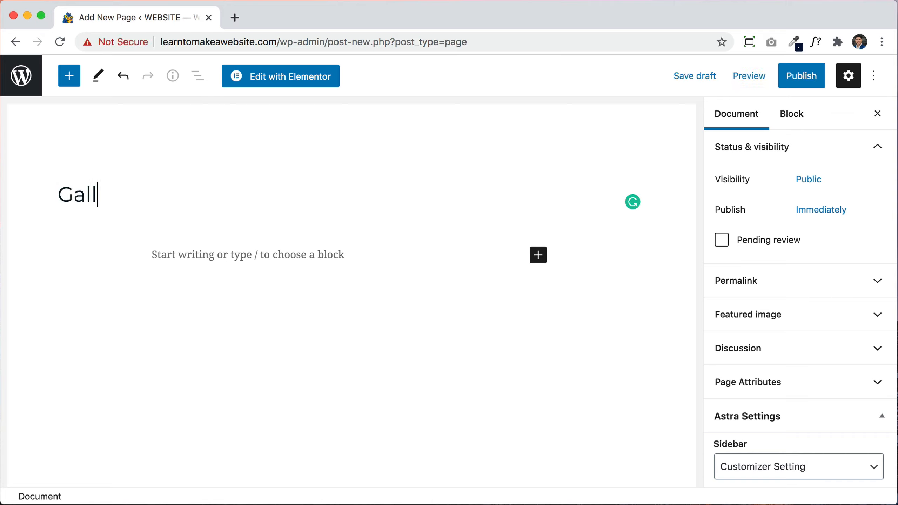
pyautogui.write('ery')
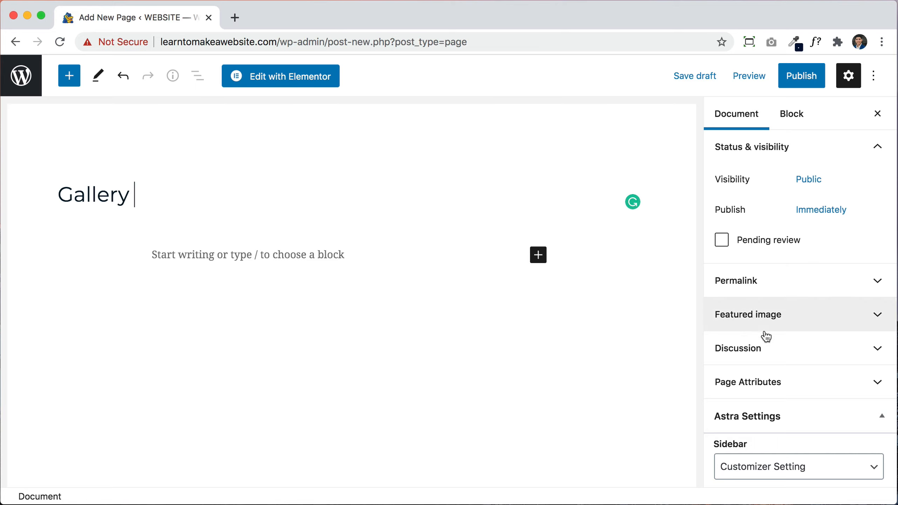
pyautogui.scroll(-4, 774, 350)
pyautogui.scroll(-2, 775, 351)
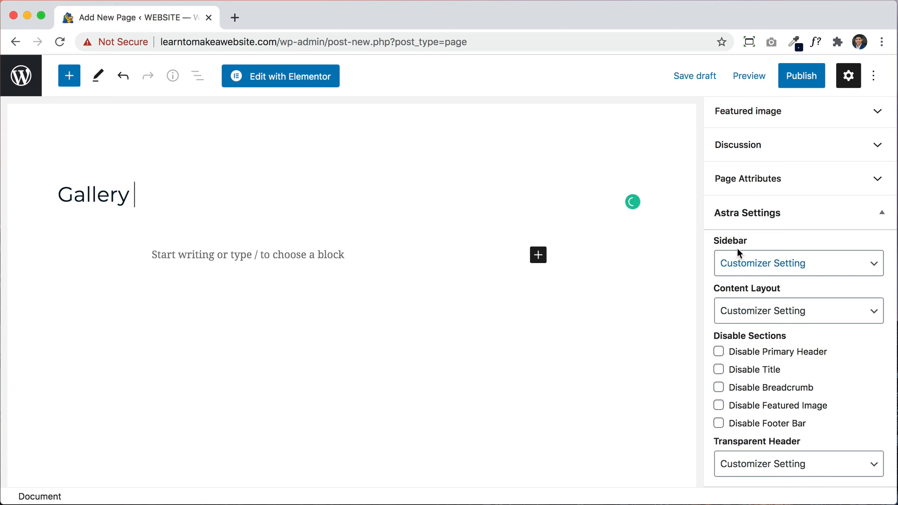
pyautogui.click(792, 257)
pyautogui.click(757, 303)
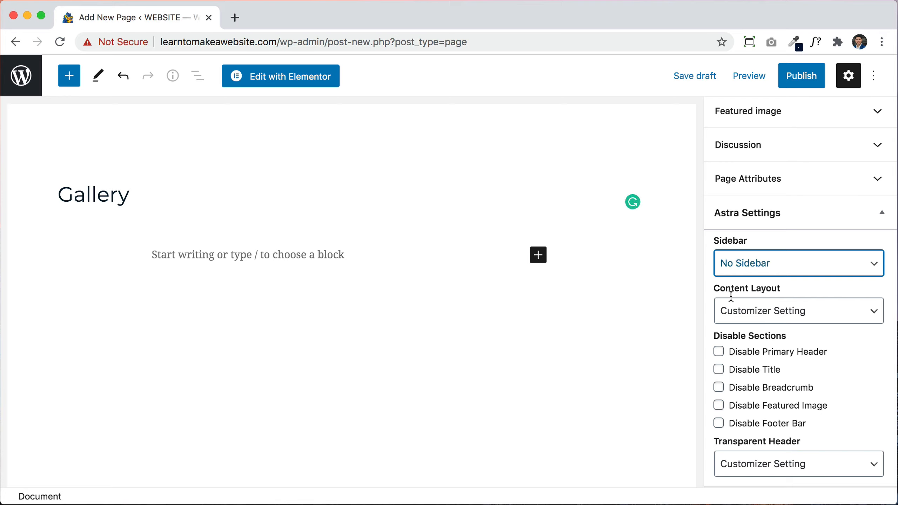
pyautogui.click(767, 303)
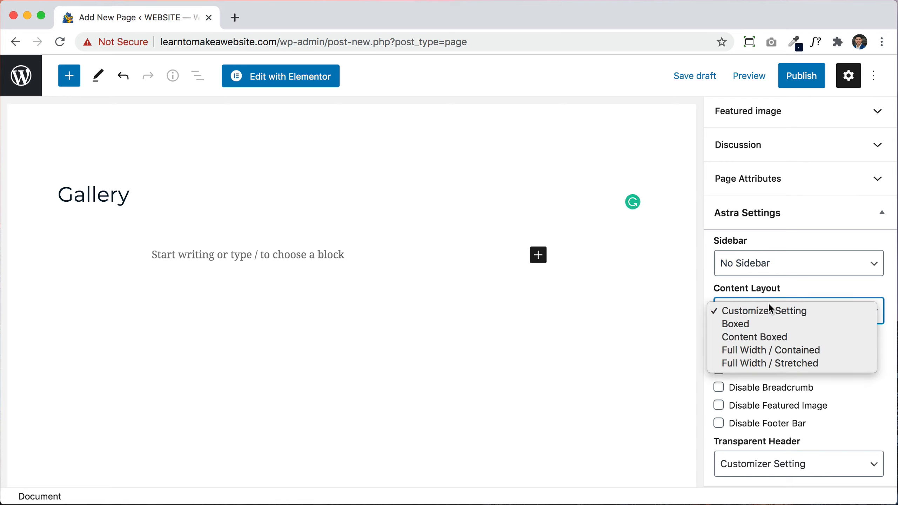
pyautogui.click(763, 363)
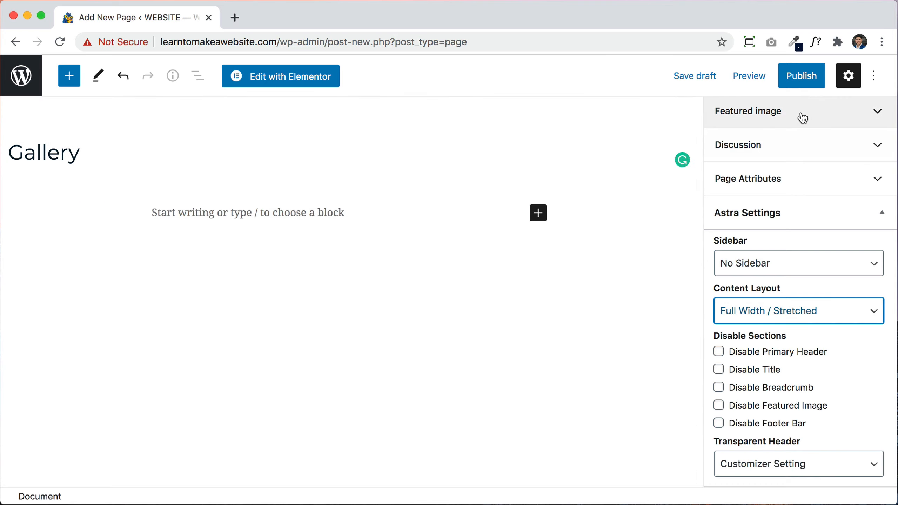
# Step: Publish the Gallery page and view it live
pyautogui.click(802, 83)
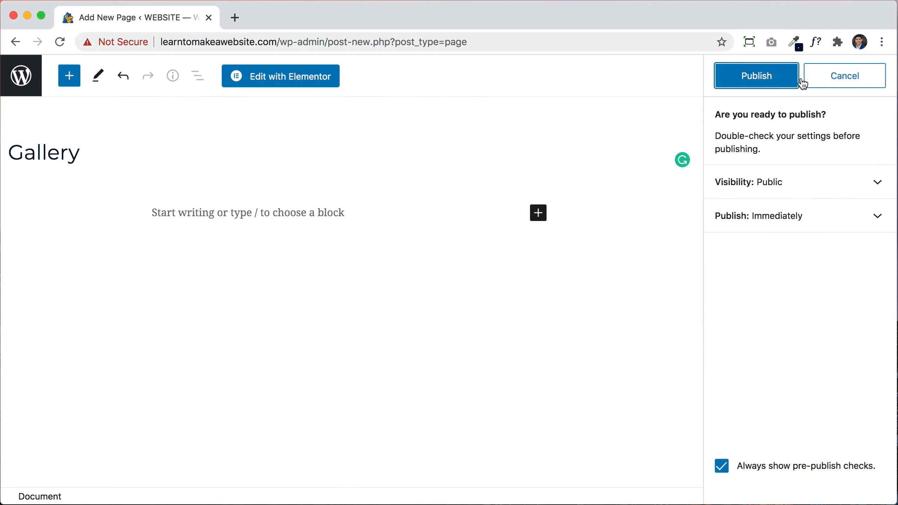
pyautogui.click(756, 83)
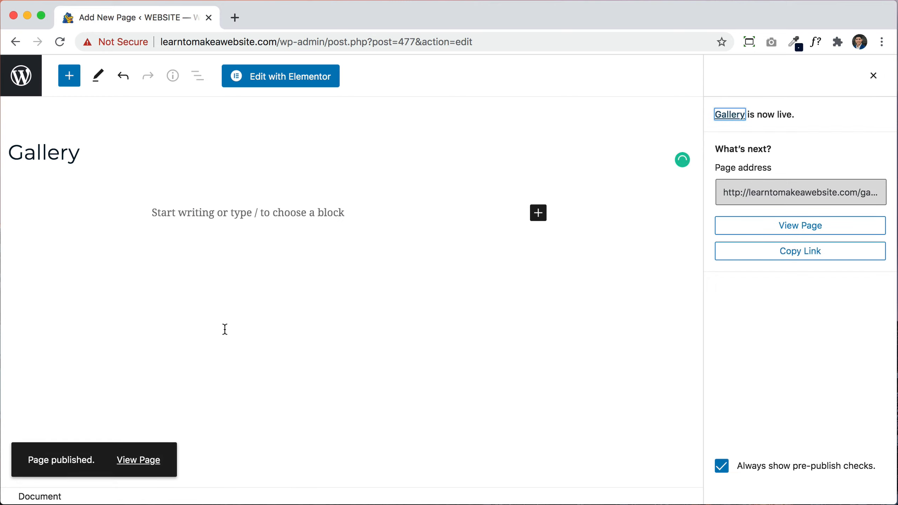
pyautogui.click(143, 459)
# Step: View the published Gallery page on the live site, then go back to the admin dashboard
pyautogui.click(134, 460)
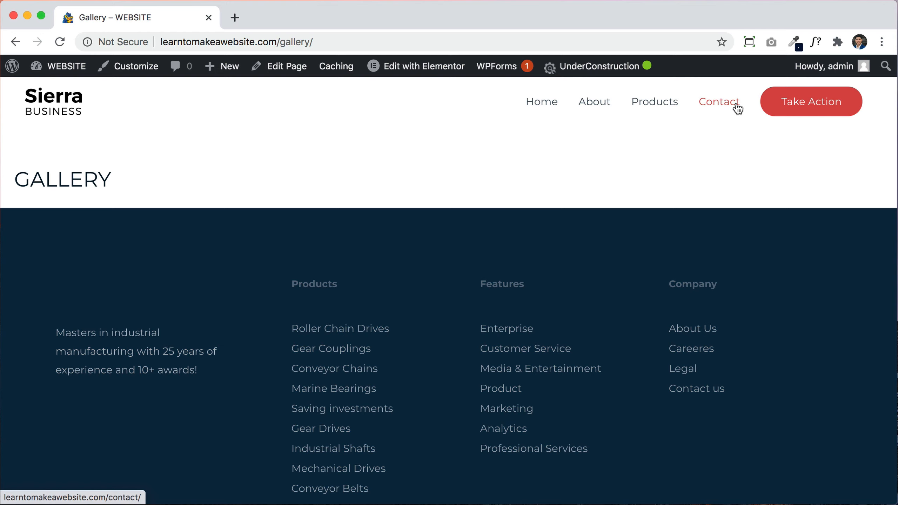
pyautogui.click(63, 75)
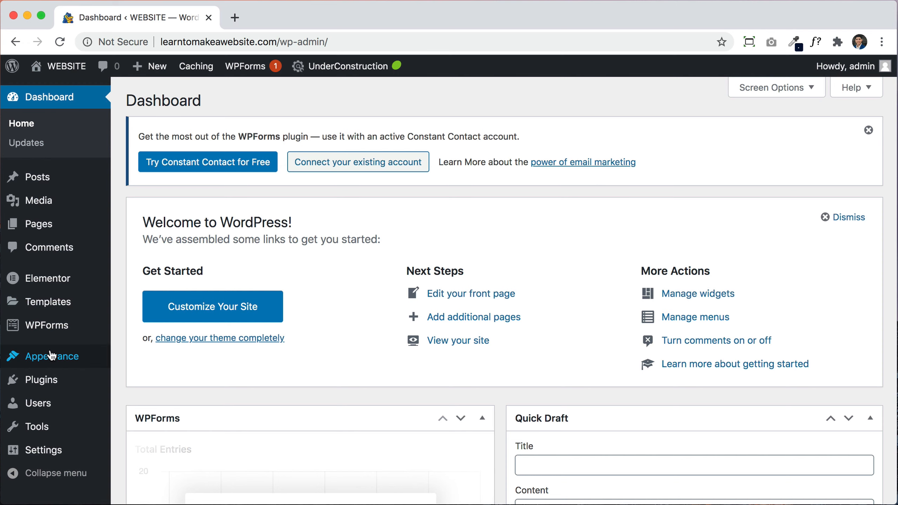
# Step: Open Appearance > Menus and review the menu structure: Home, About, Products, with an invalid-items warning
pyautogui.moveTo(51, 355)
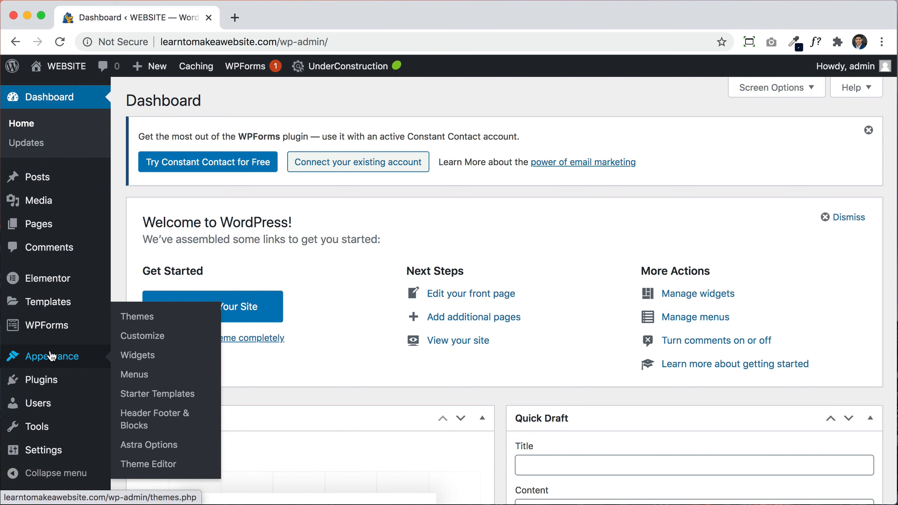
pyautogui.click(135, 375)
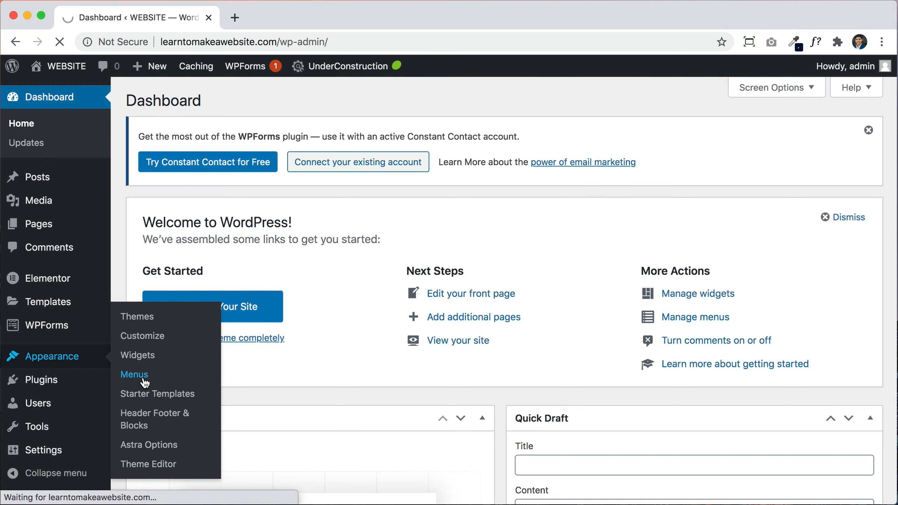
pyautogui.scroll(-10, 686, 388)
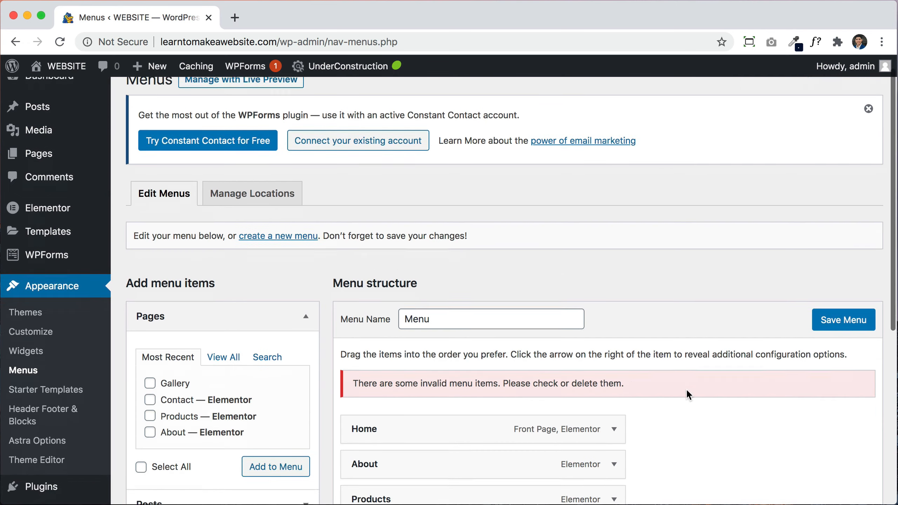
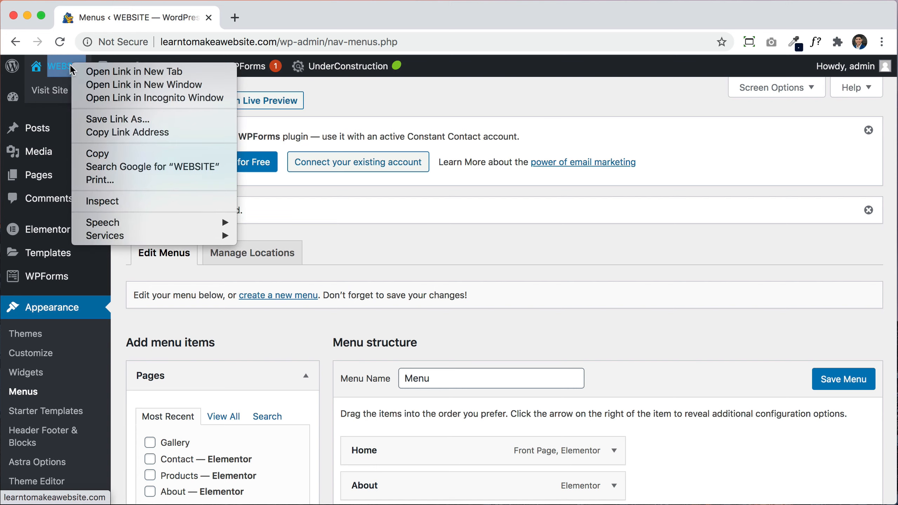
# Step: Open the live site in a new tab to check the current menu
pyautogui.click(163, 70)
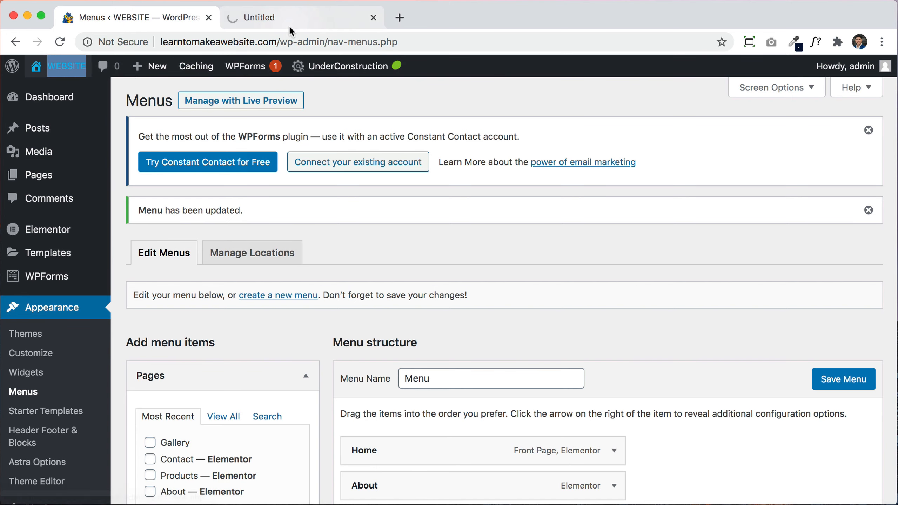
pyautogui.click(289, 25)
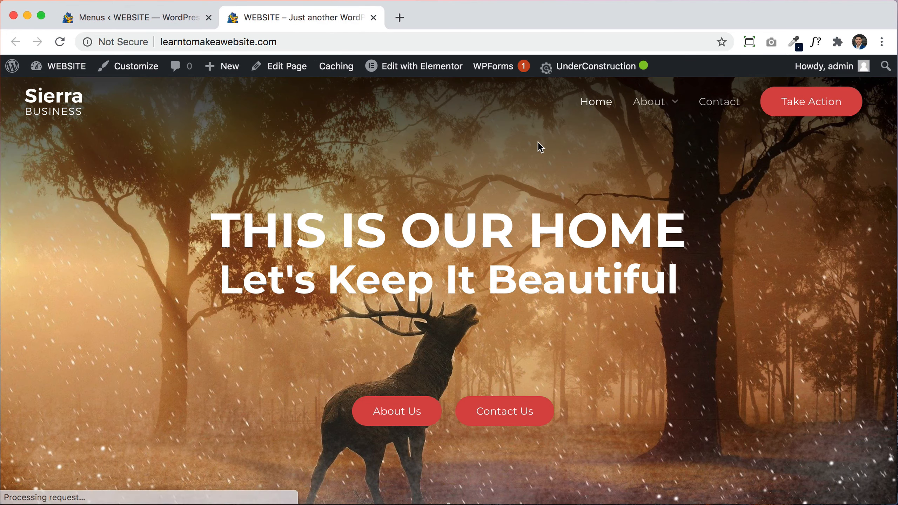
pyautogui.moveTo(650, 104)
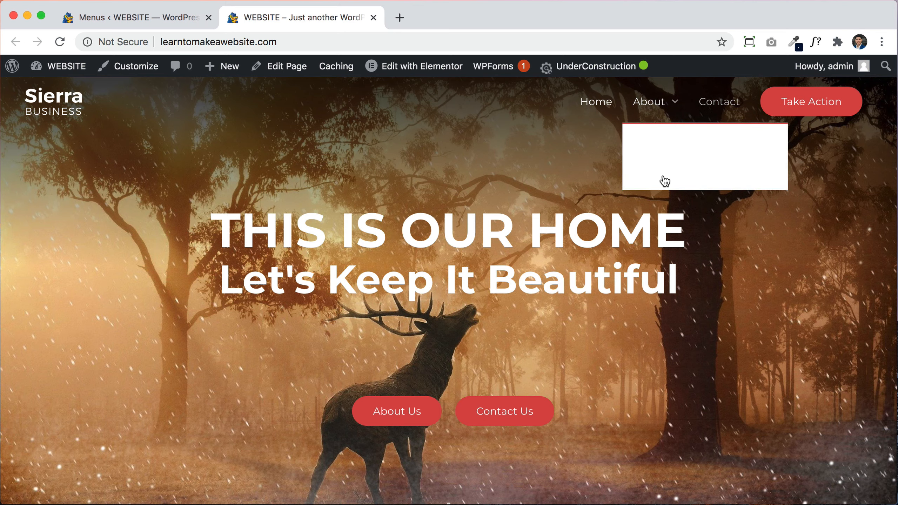
# Step: Drag Gallery out from under About to make it a top-level item, and save the menu
pyautogui.click(183, 18)
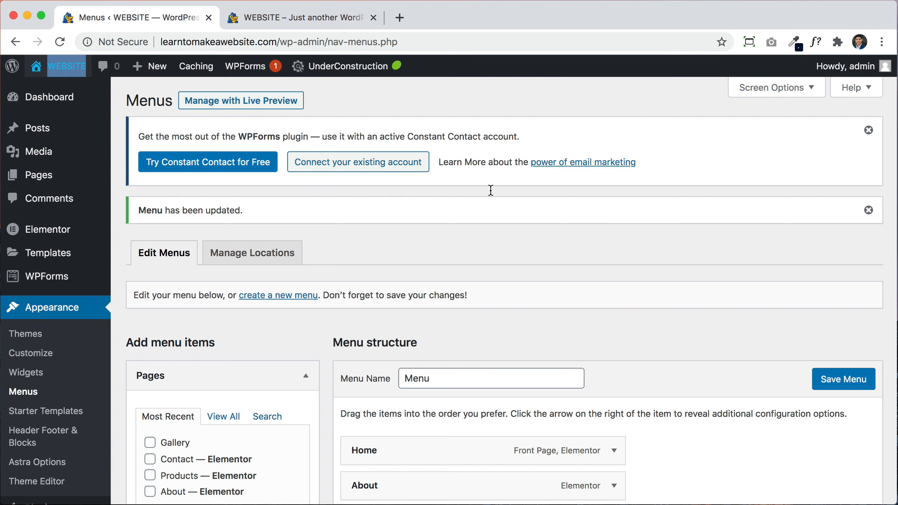
pyautogui.scroll(-7, 643, 376)
pyautogui.moveTo(481, 270); pyautogui.dragTo(421, 266)
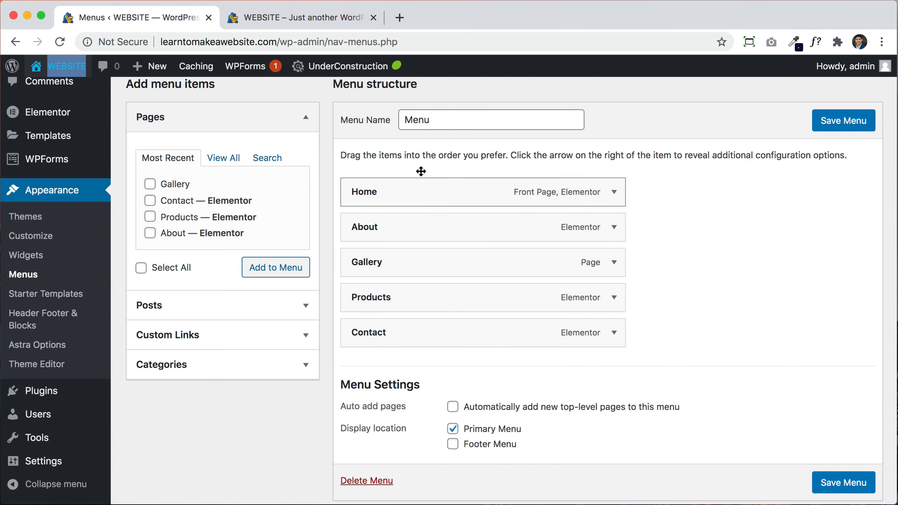
pyautogui.click(848, 129)
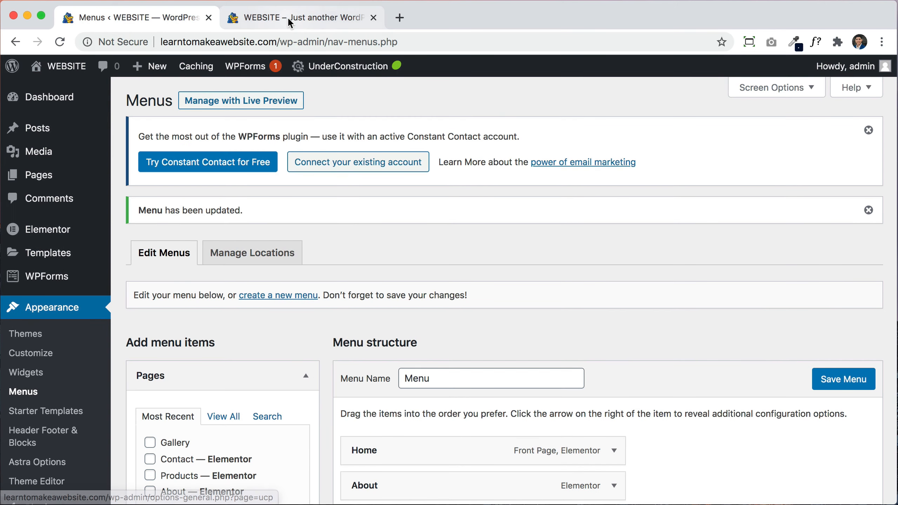
# Step: Reload the live site to confirm the new menu, then close that tab
pyautogui.click(287, 17)
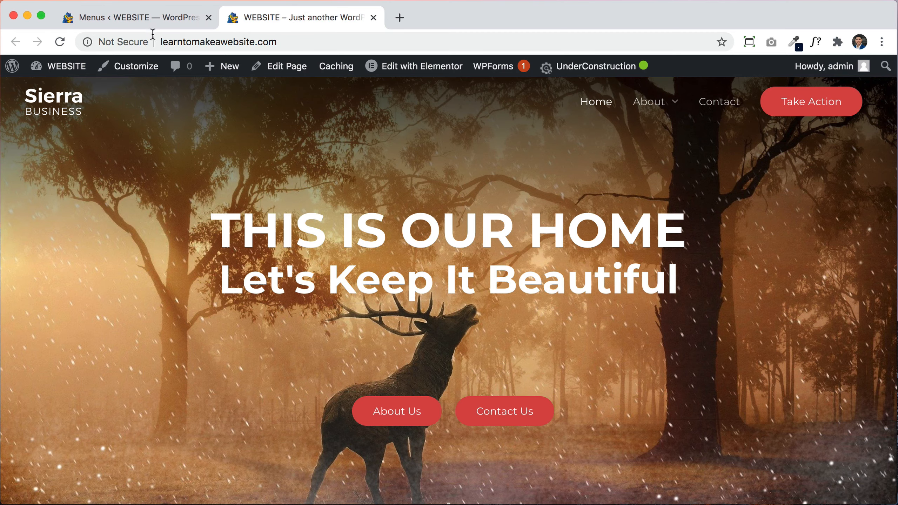
pyautogui.click(59, 42)
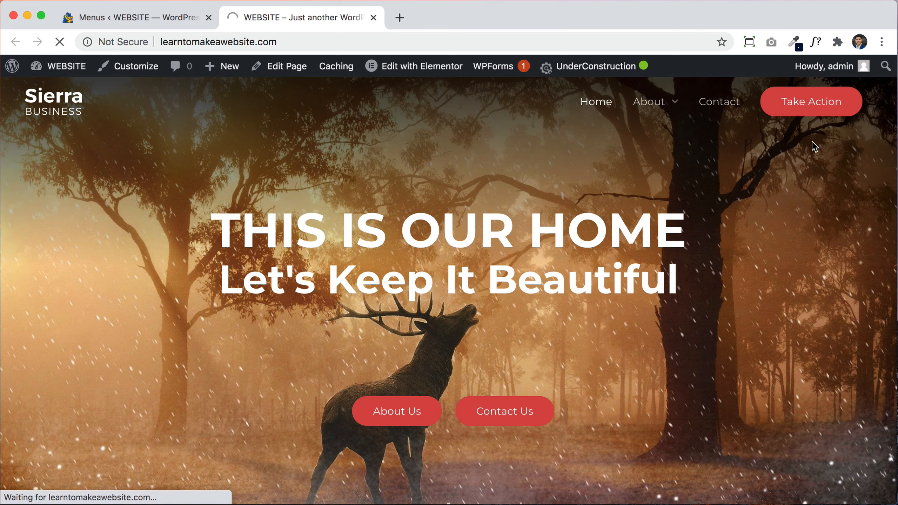
pyautogui.click(371, 19)
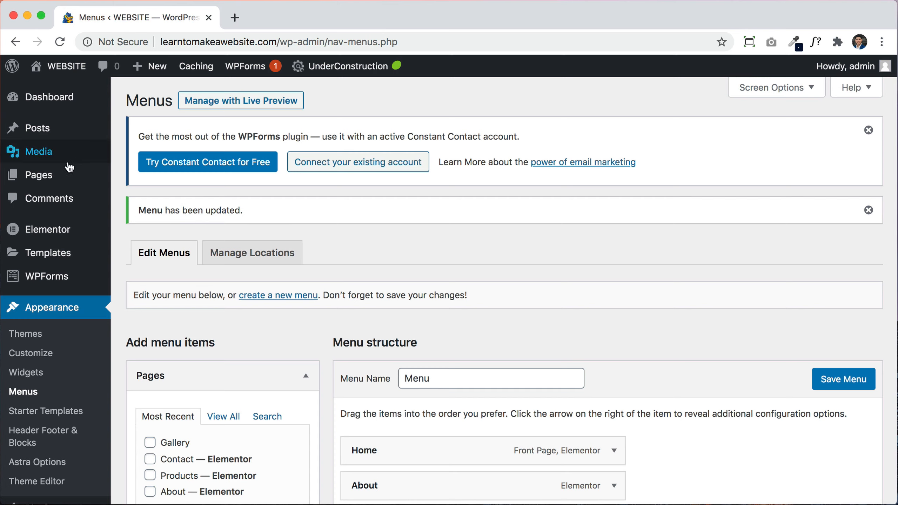
# Step: From All Pages, open the Gallery page and switch to editing it with Elementor
pyautogui.click(45, 174)
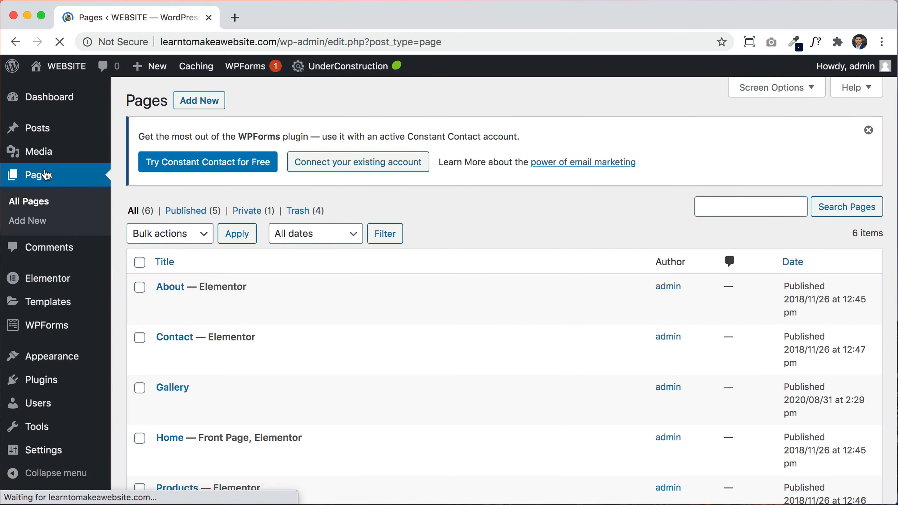
pyautogui.scroll(-3, 315, 335)
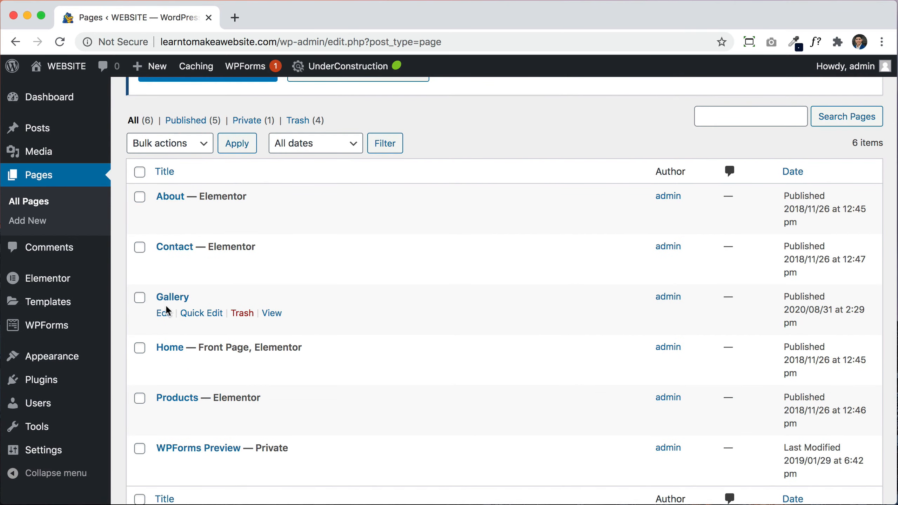
pyautogui.click(164, 313)
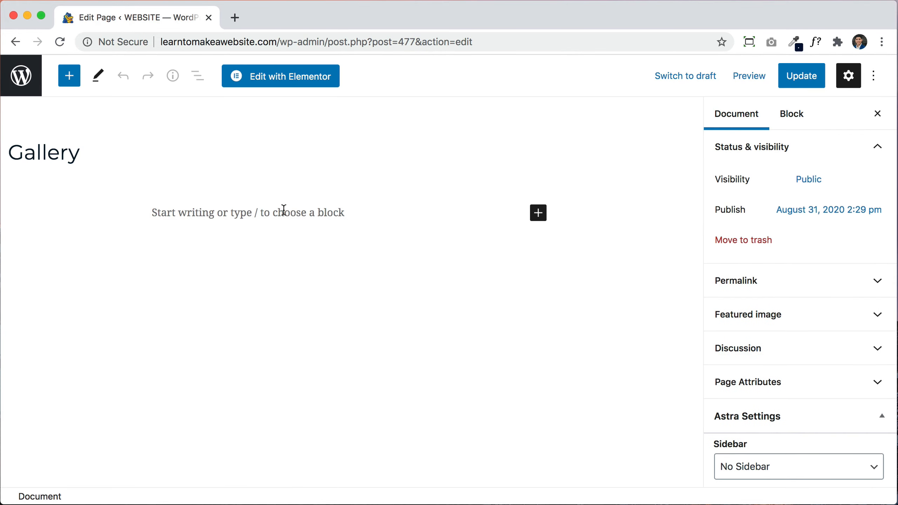
pyautogui.click(286, 86)
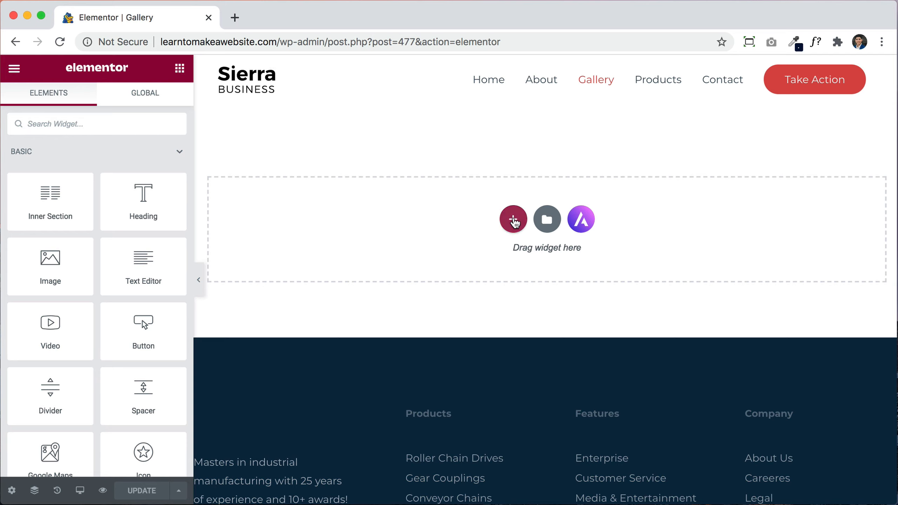
# Step: Add three sections to the page: one-column, two-column, then one-column
pyautogui.click(512, 219)
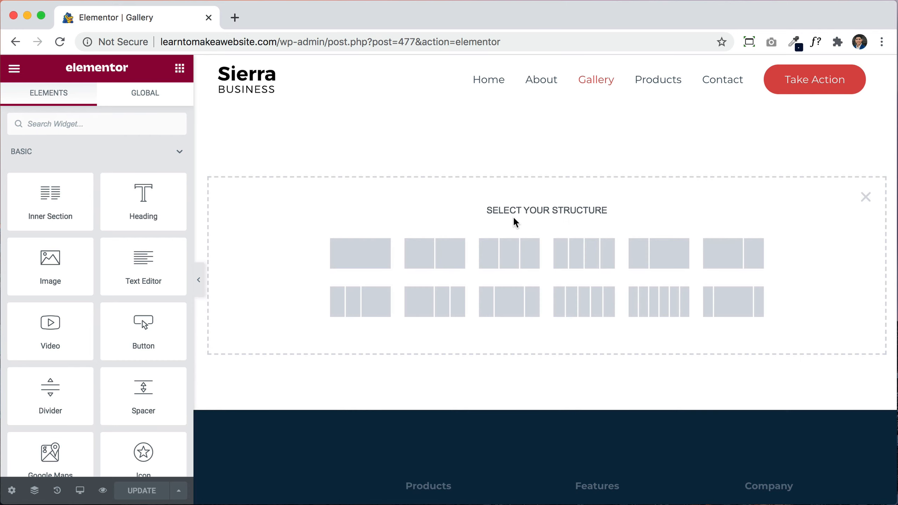
pyautogui.click(369, 261)
pyautogui.click(512, 235)
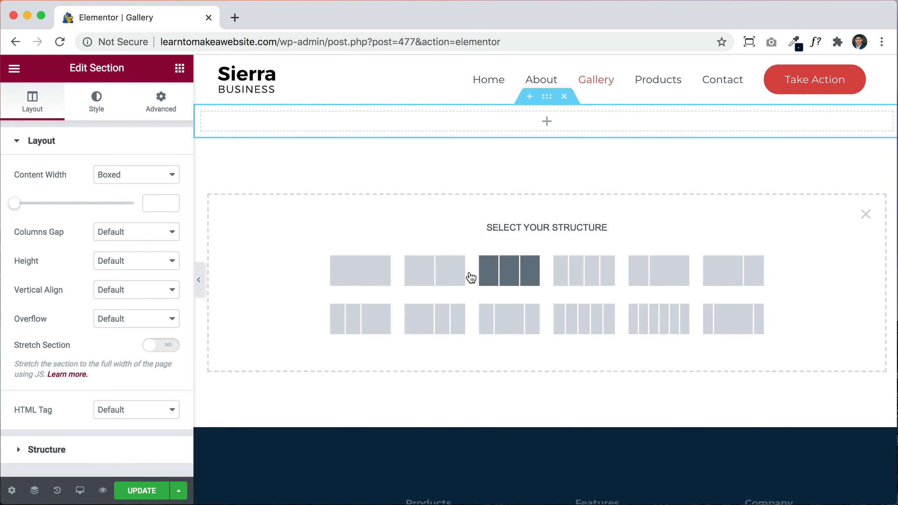
pyautogui.click(451, 276)
pyautogui.click(513, 269)
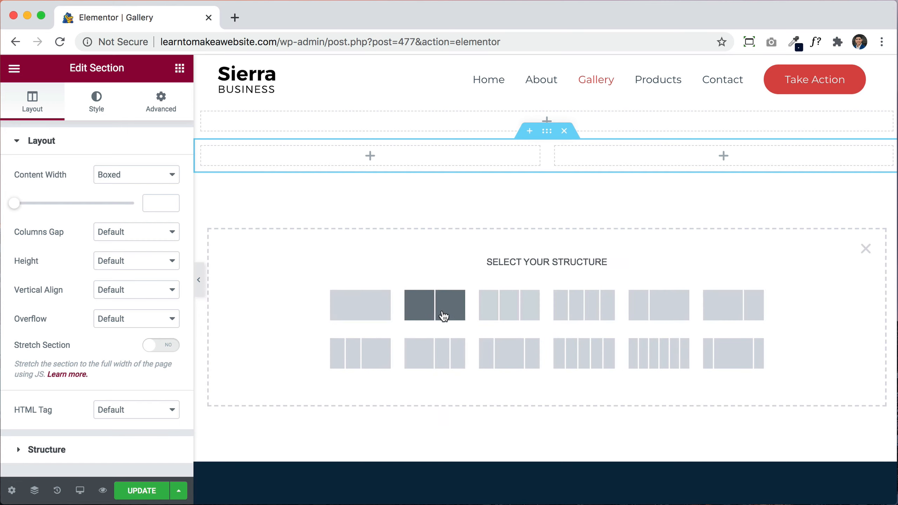
pyautogui.click(377, 310)
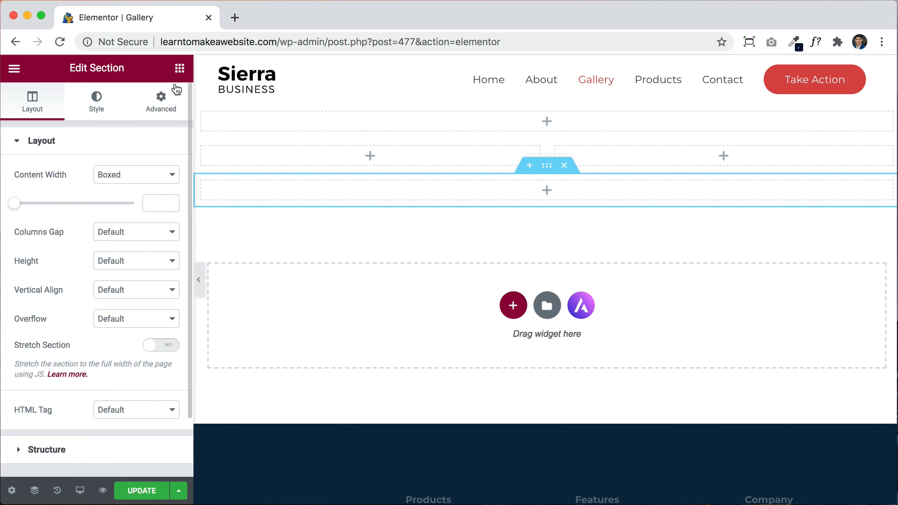
# Step: Place the Heading, Text Editor, Image and Button widgets, and centre-align the heading
pyautogui.click(180, 68)
pyautogui.moveTo(143, 209); pyautogui.dragTo(477, 134)
pyautogui.click(179, 68)
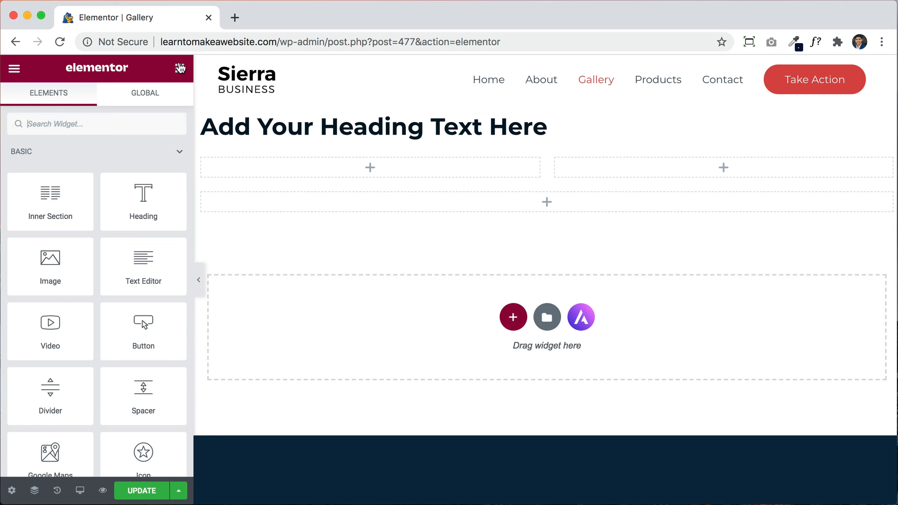
pyautogui.moveTo(139, 270); pyautogui.dragTo(632, 172)
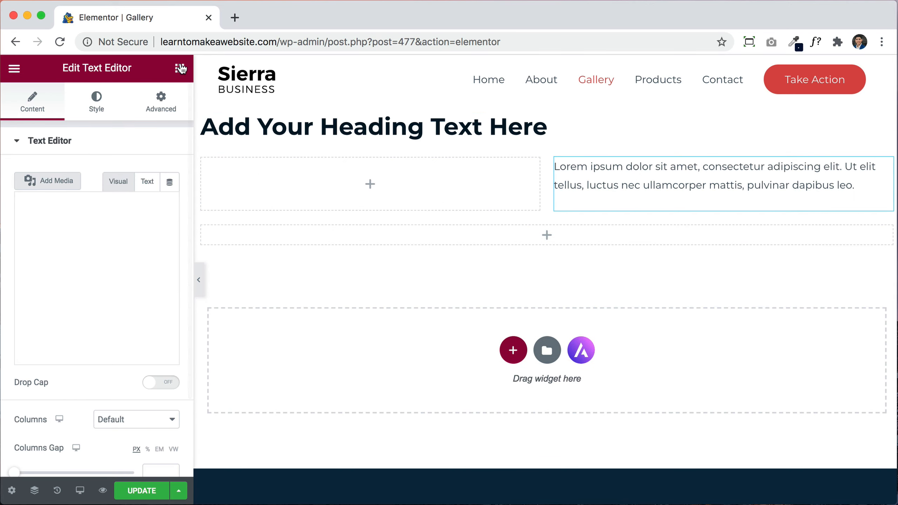
pyautogui.click(180, 68)
pyautogui.moveTo(58, 272); pyautogui.dragTo(313, 170)
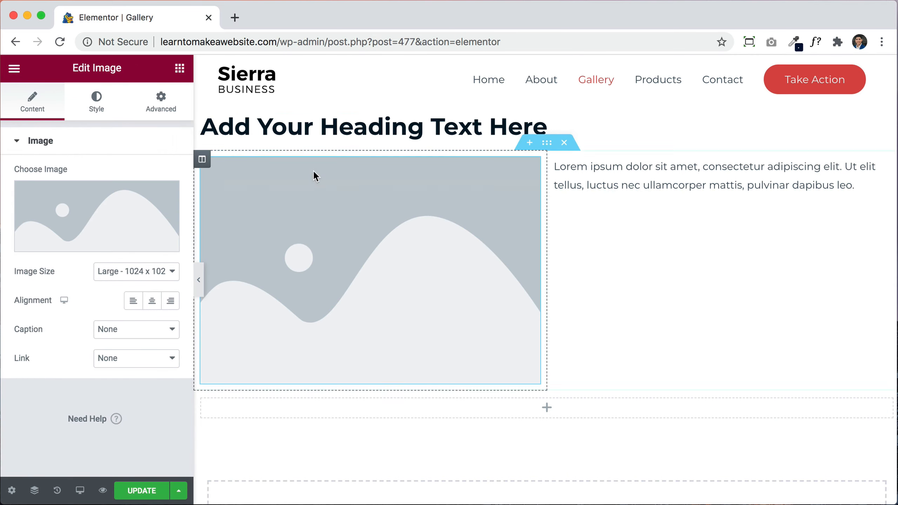
pyautogui.click(179, 70)
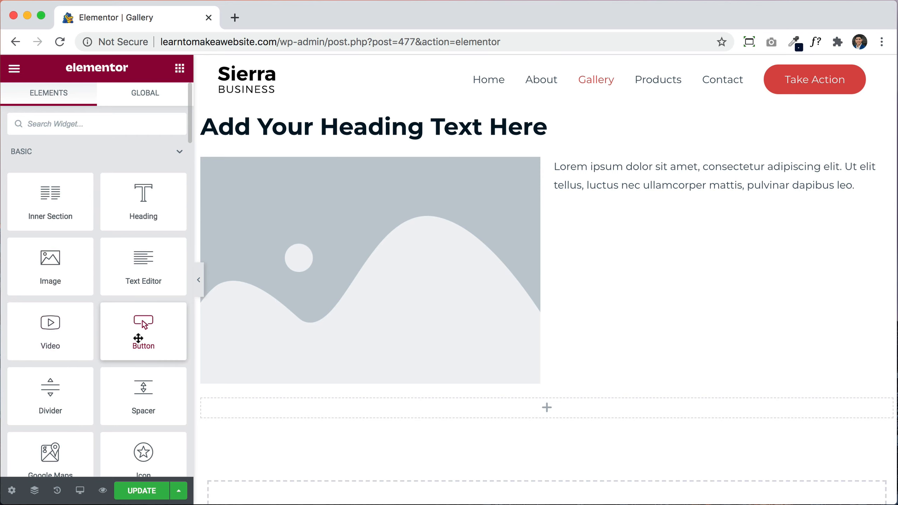
pyautogui.moveTo(141, 334); pyautogui.dragTo(566, 408)
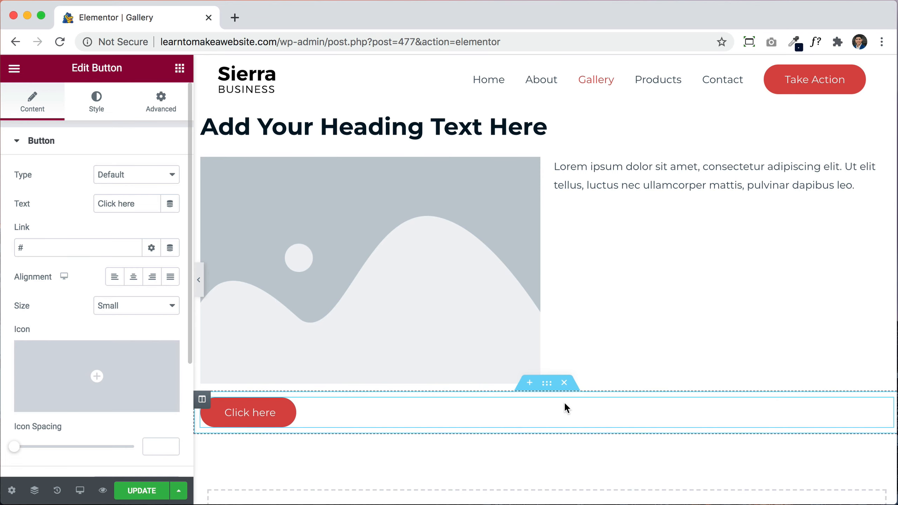
pyautogui.click(437, 131)
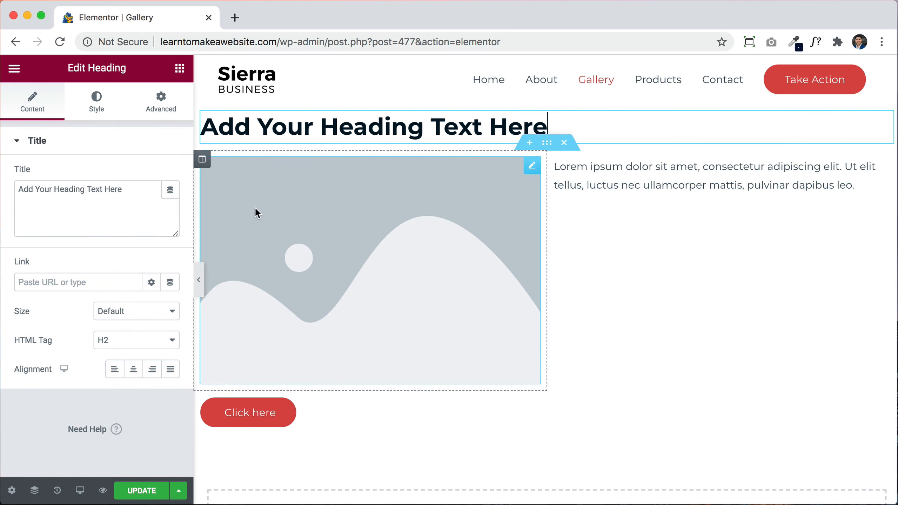
pyautogui.click(137, 370)
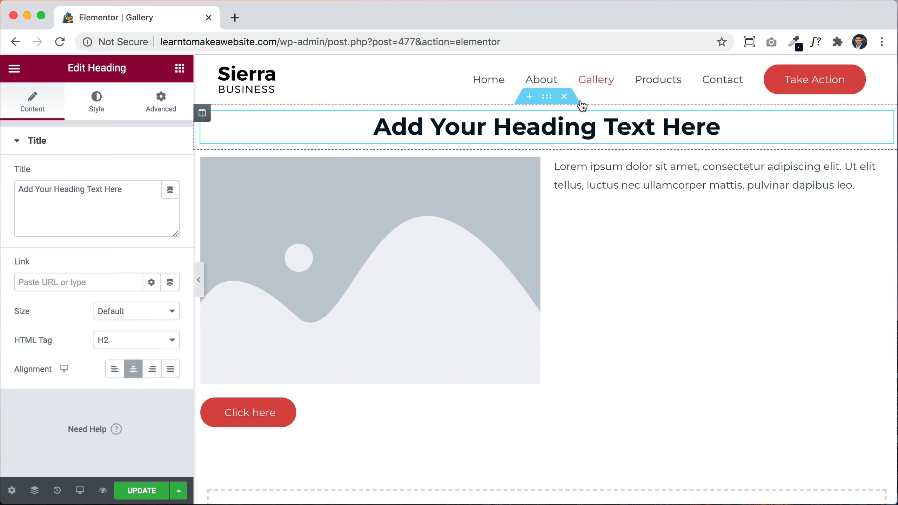
# Step: Give the heading section a classic misty wolf background, Center Center positioned and sized to Cover
pyautogui.click(546, 101)
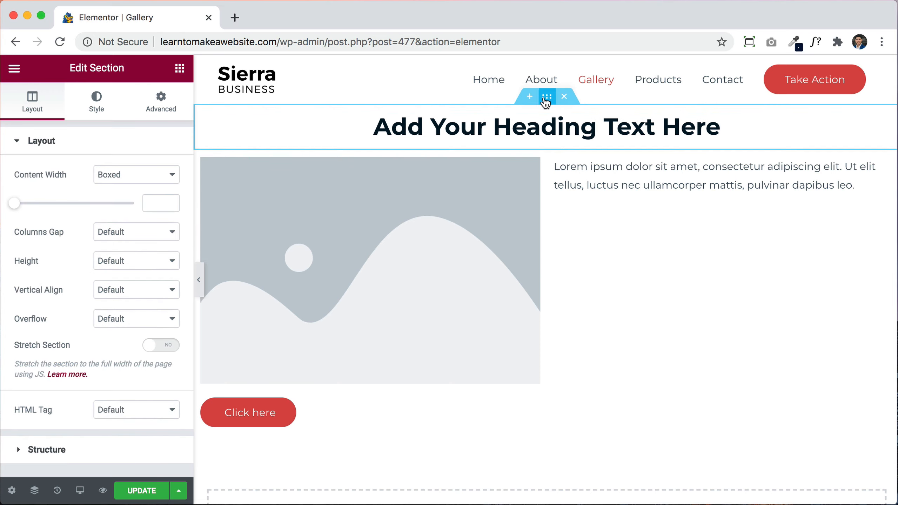
pyautogui.click(102, 109)
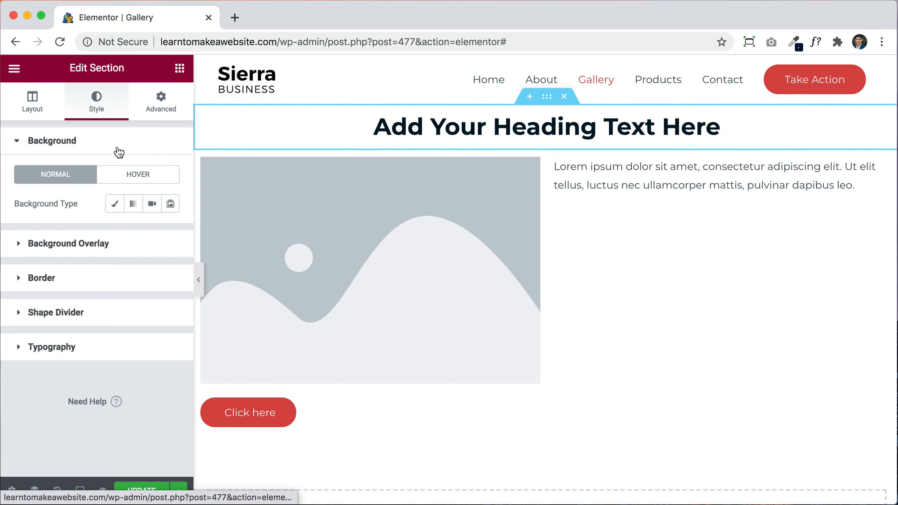
pyautogui.click(115, 203)
pyautogui.click(141, 314)
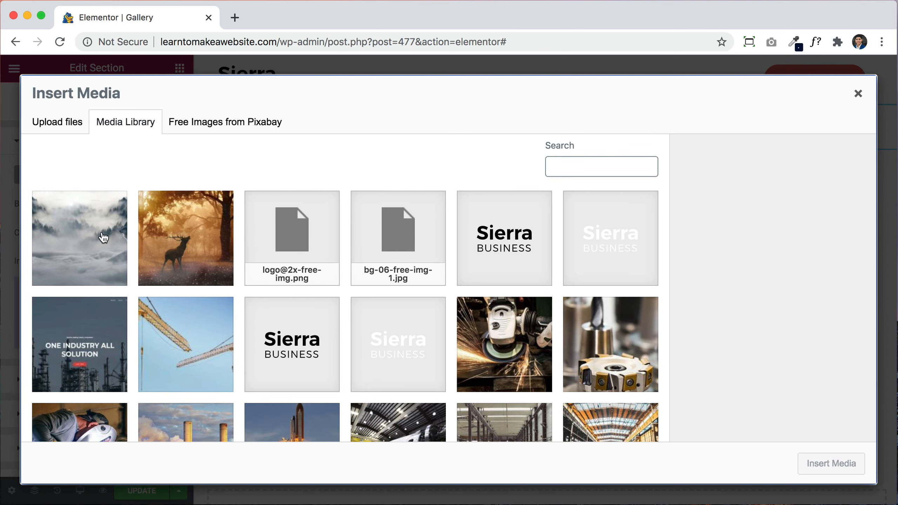
pyautogui.click(102, 234)
pyautogui.click(829, 464)
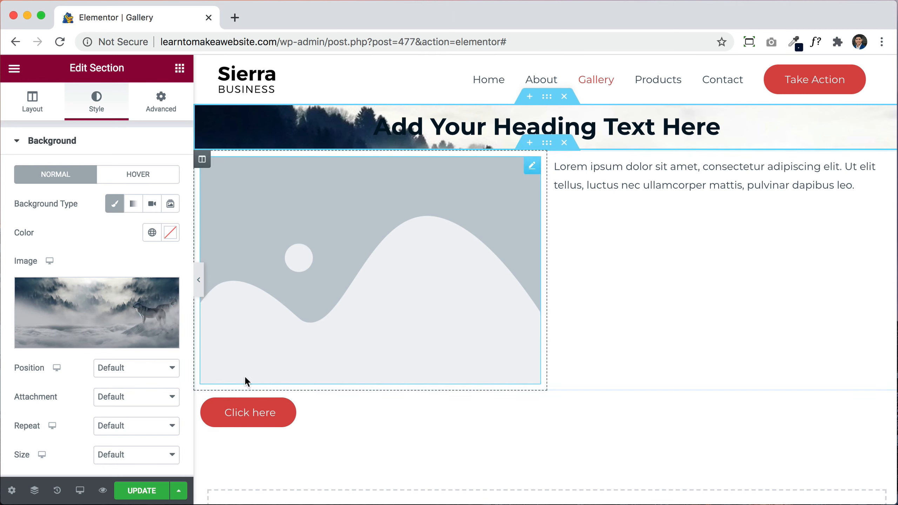
pyautogui.scroll(-1, 165, 382)
pyautogui.click(110, 350)
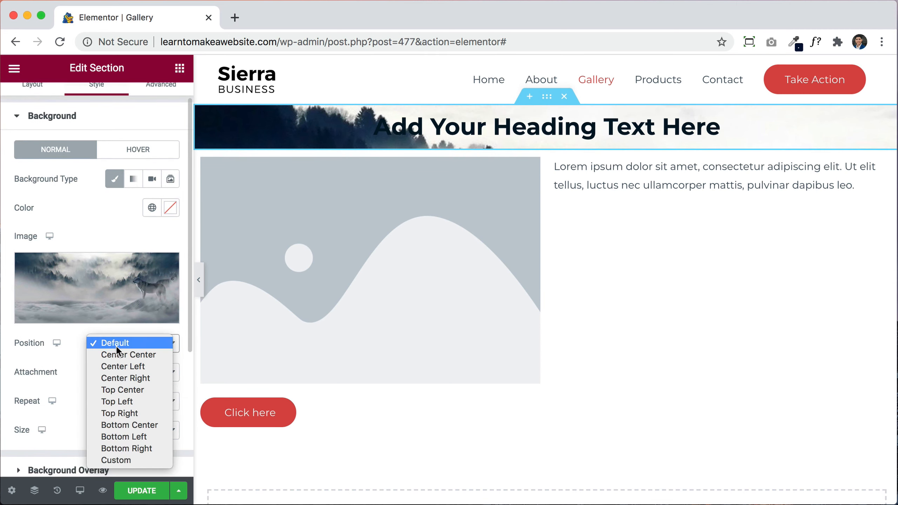
pyautogui.click(122, 353)
pyautogui.click(129, 429)
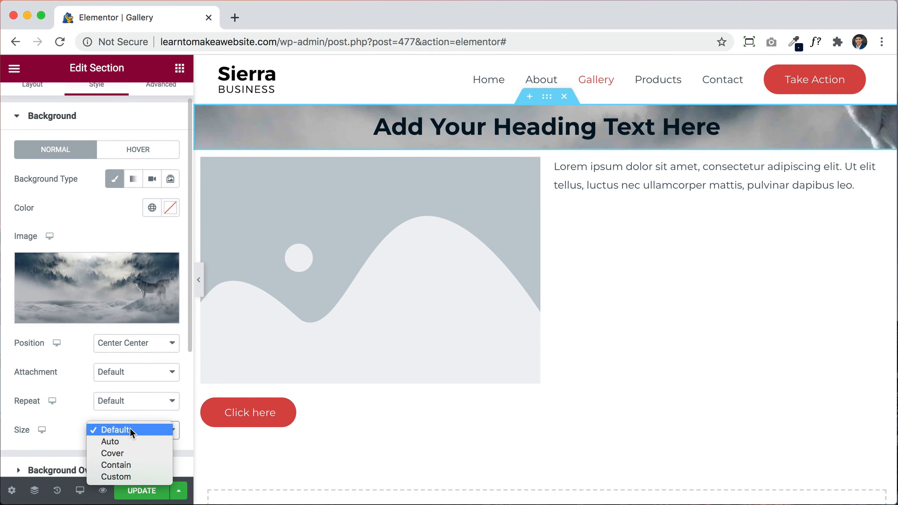
pyautogui.click(130, 454)
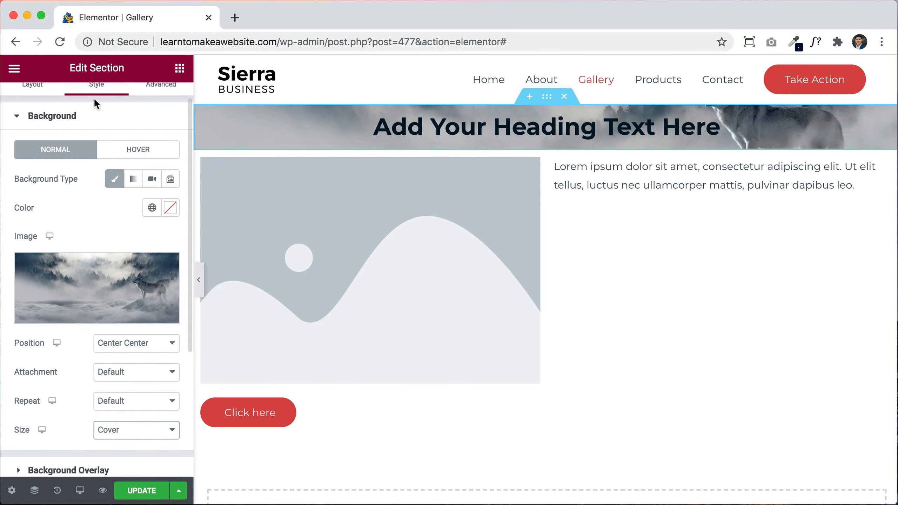
# Step: Set the section's height to Min Height of 55 VH
pyautogui.scroll(2, 94, 152)
pyautogui.click(32, 111)
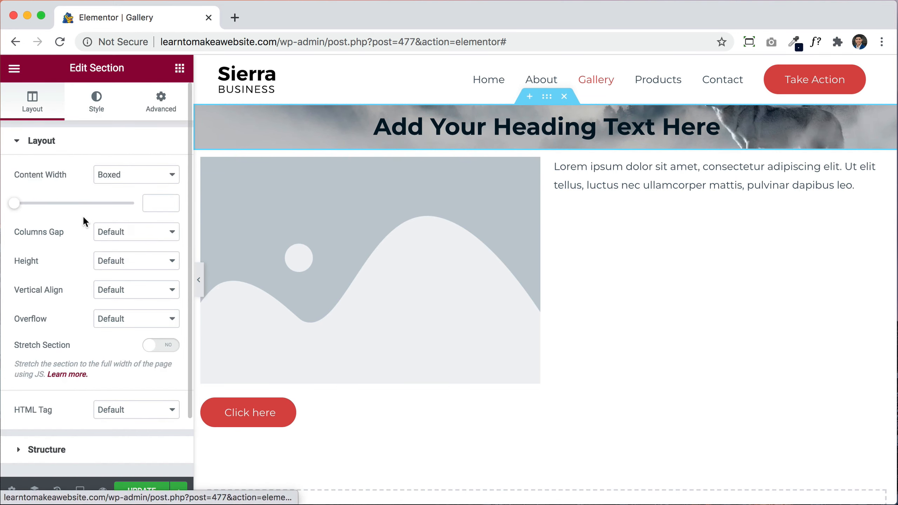
pyautogui.click(115, 268)
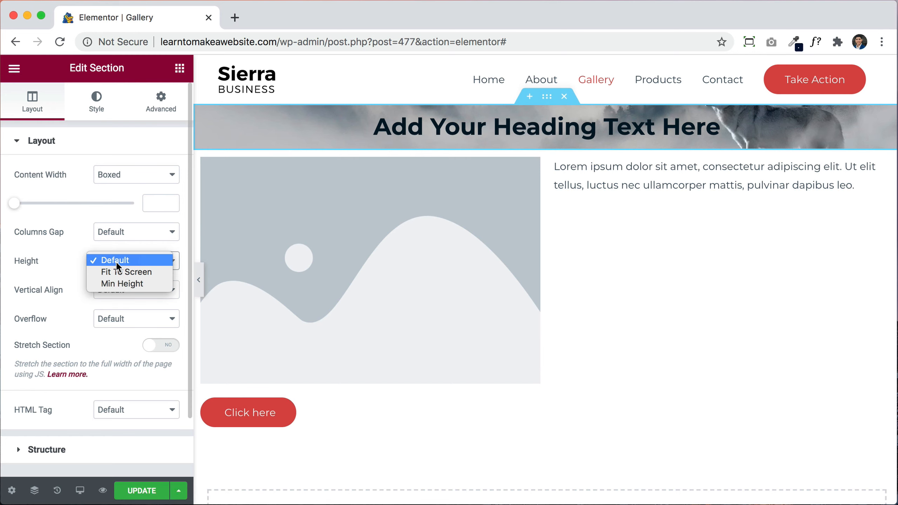
pyautogui.click(123, 280)
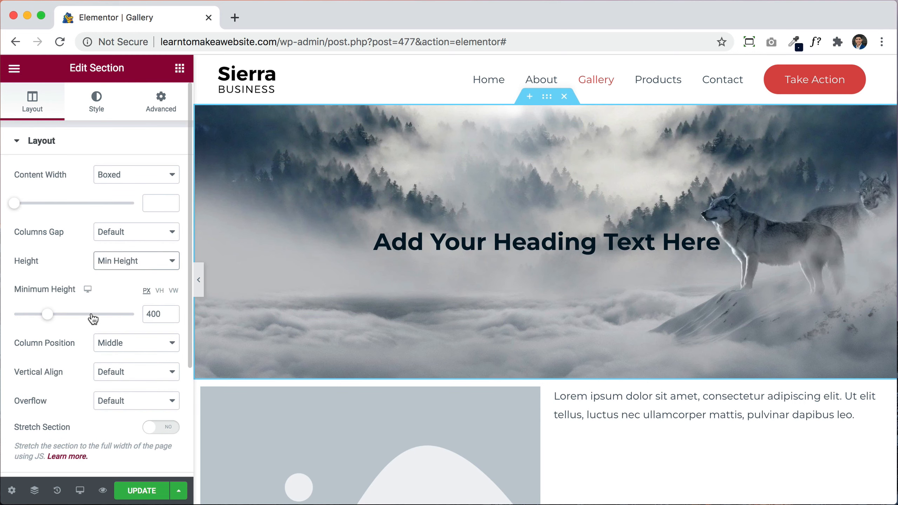
pyautogui.click(159, 291)
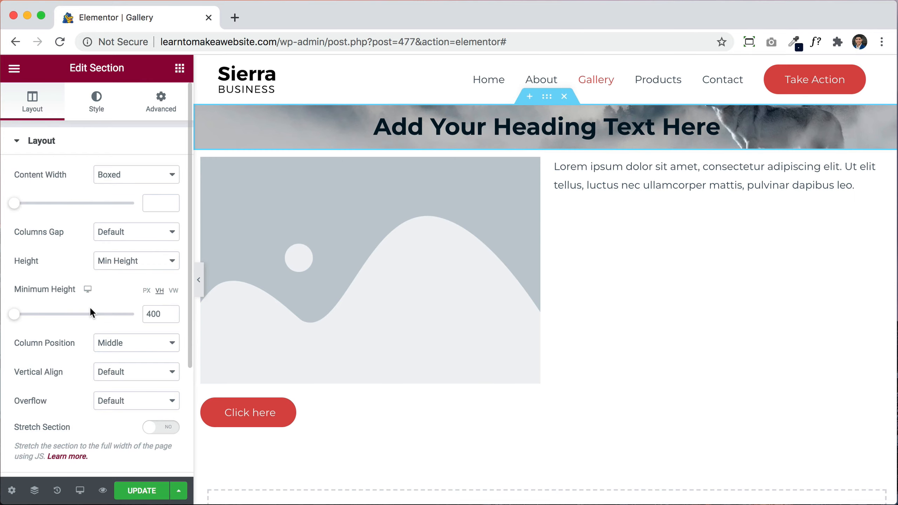
pyautogui.moveTo(34, 318); pyautogui.dragTo(80, 317)
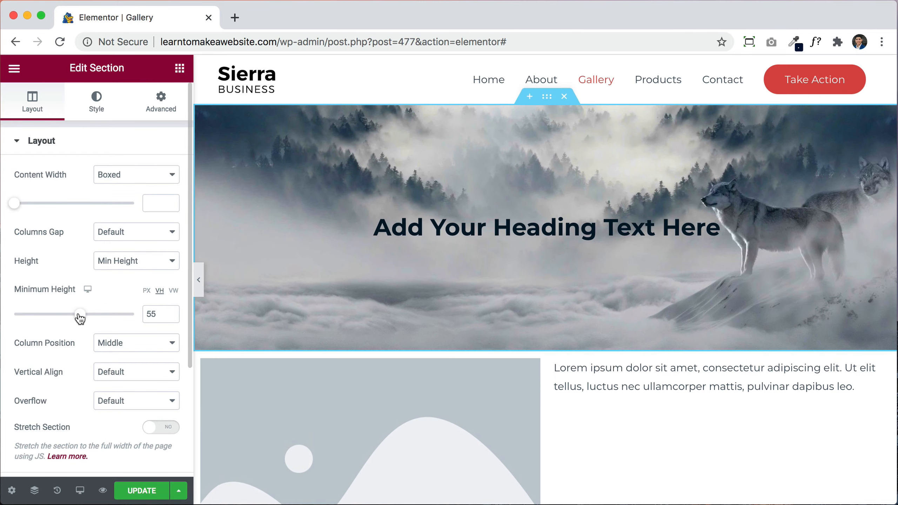
pyautogui.scroll(-2, 582, 336)
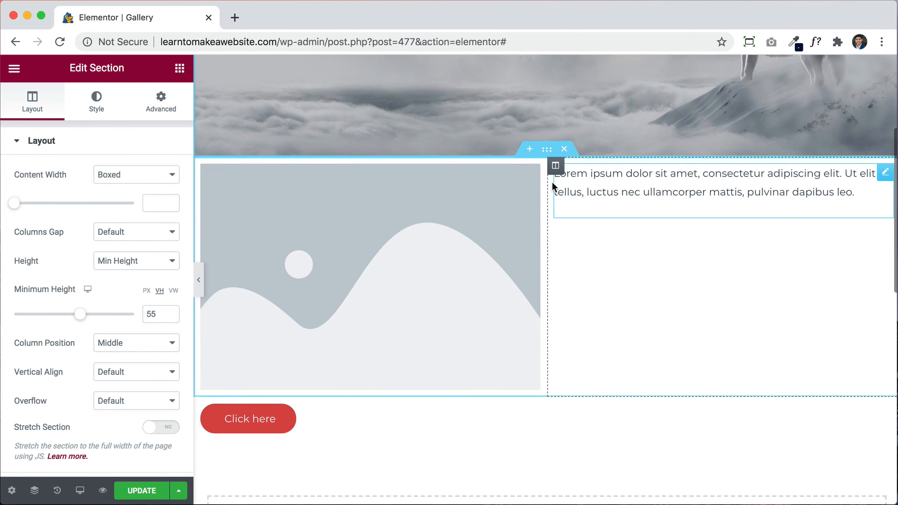
pyautogui.click(555, 165)
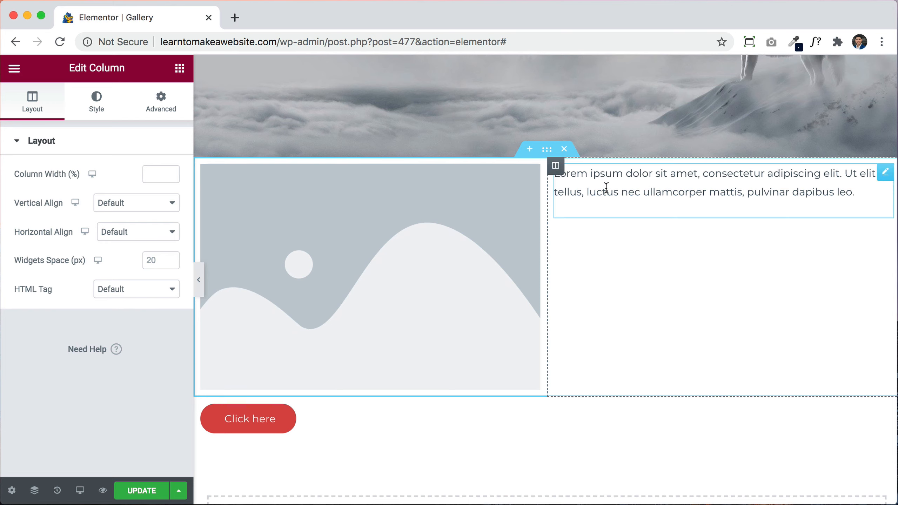
# Step: Vertically centre the Lorem text column and replace the placeholder image with the deer photo
pyautogui.click(145, 204)
pyautogui.click(128, 228)
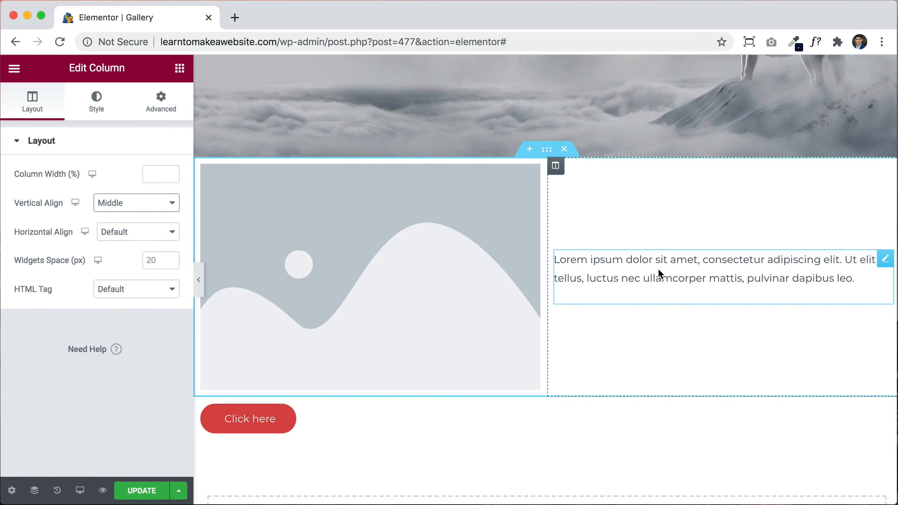
pyautogui.click(416, 259)
pyautogui.click(126, 206)
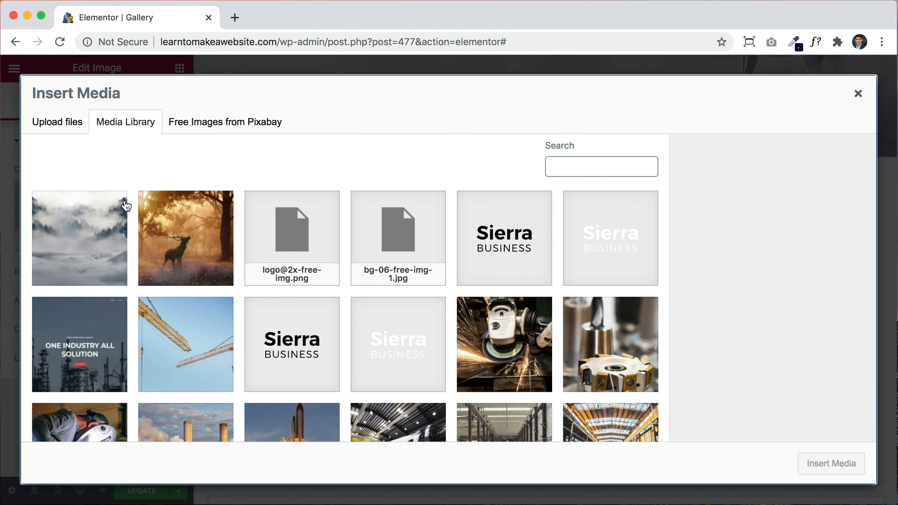
pyautogui.click(206, 238)
pyautogui.click(830, 463)
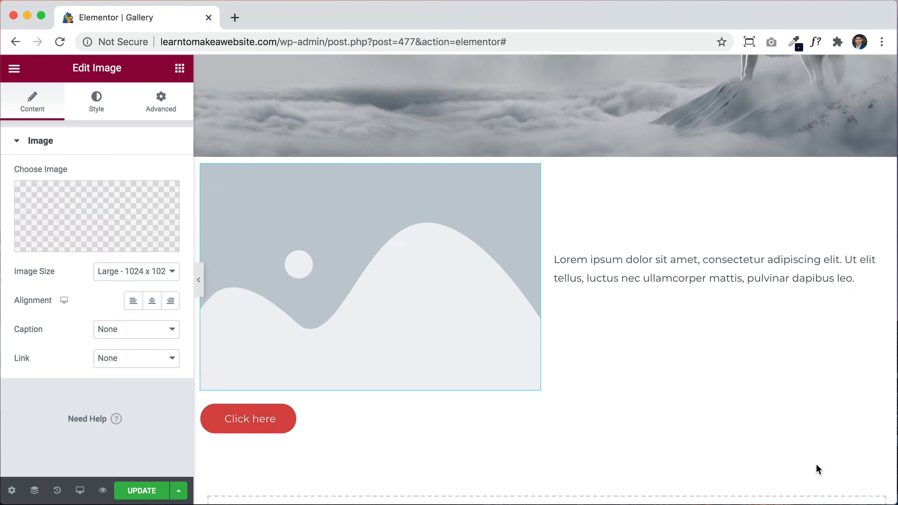
# Step: Centre the Click here button and give it 25 px padding
pyautogui.click(321, 420)
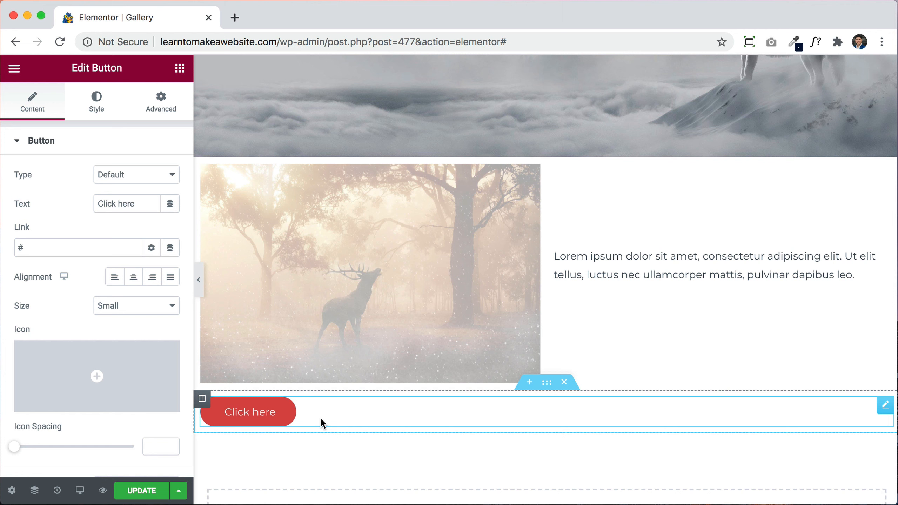
pyautogui.click(136, 280)
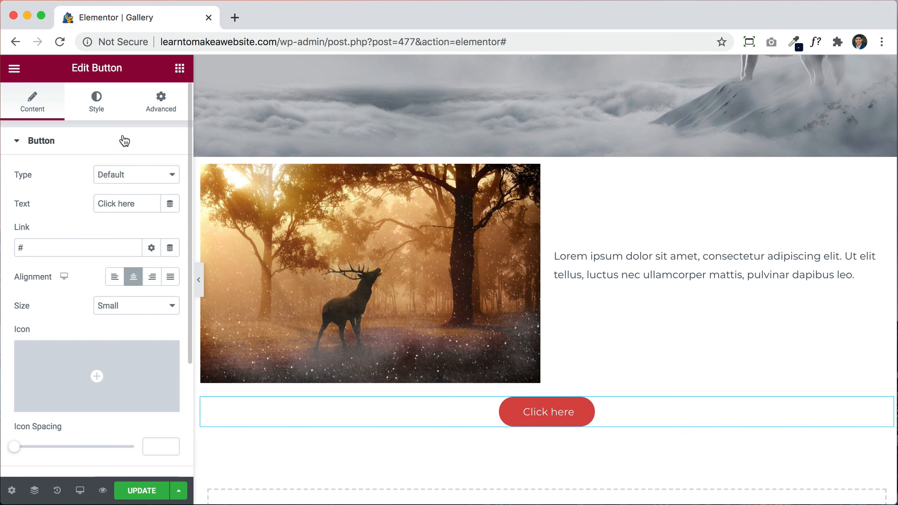
pyautogui.click(159, 96)
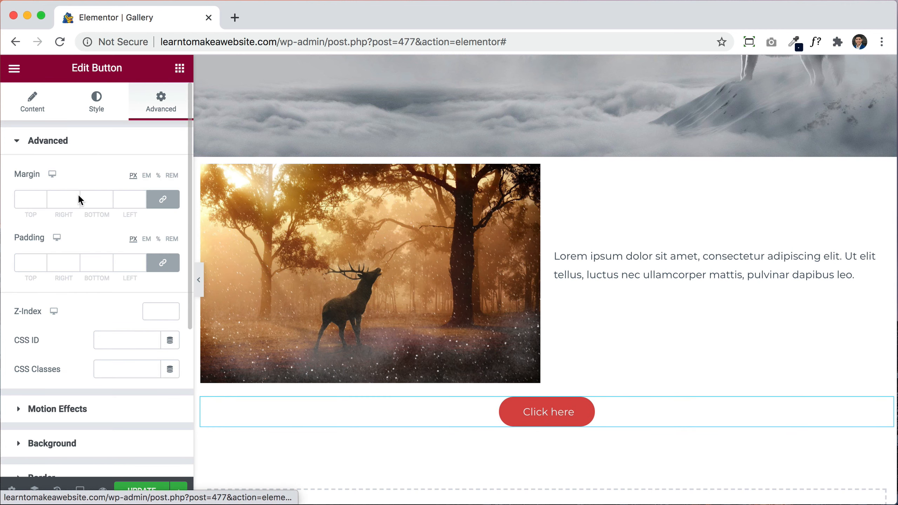
pyautogui.click(41, 261)
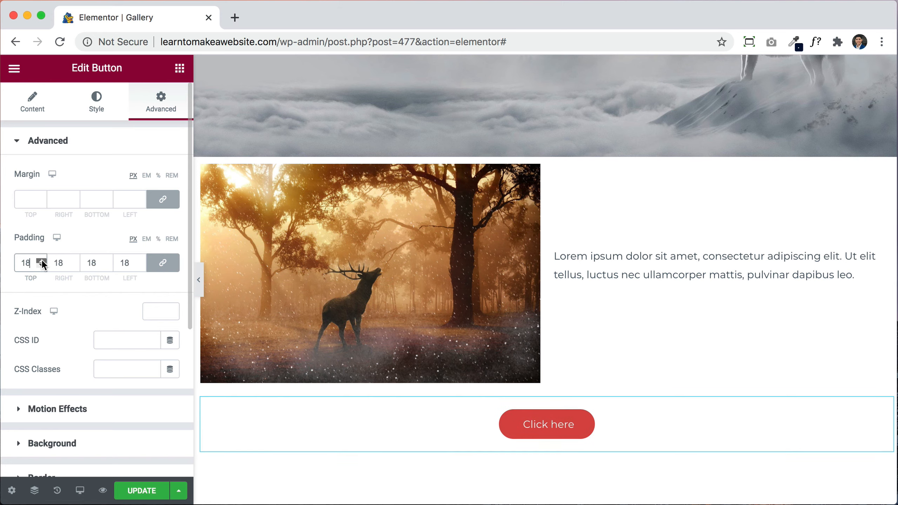
pyautogui.scroll(-2, 491, 332)
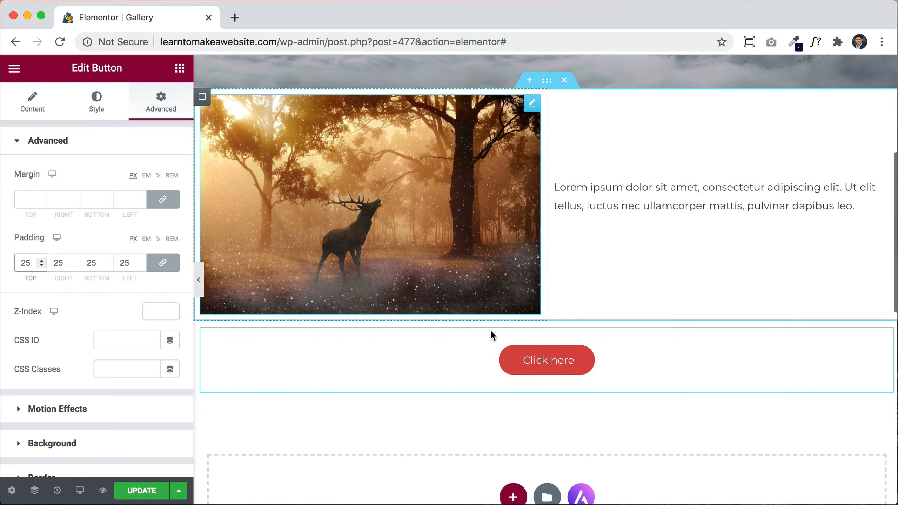
pyautogui.scroll(7, 506, 317)
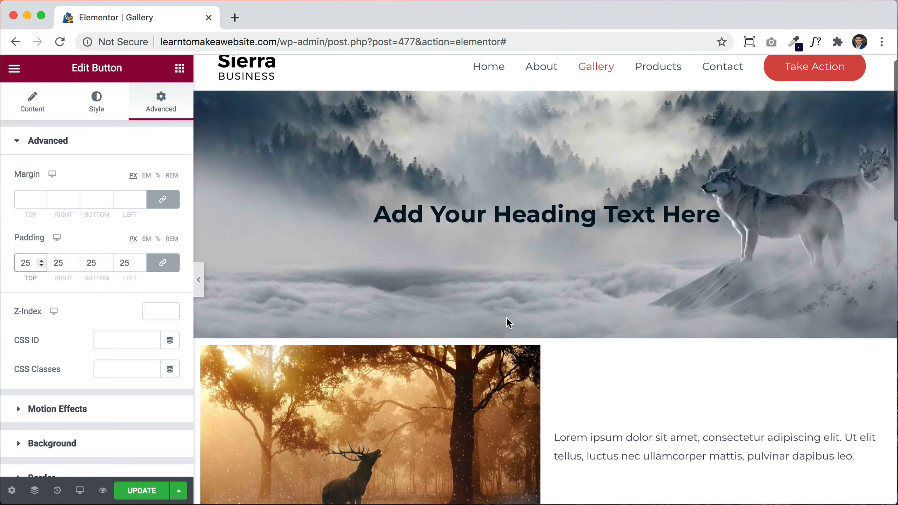
pyautogui.scroll(-8, 576, 265)
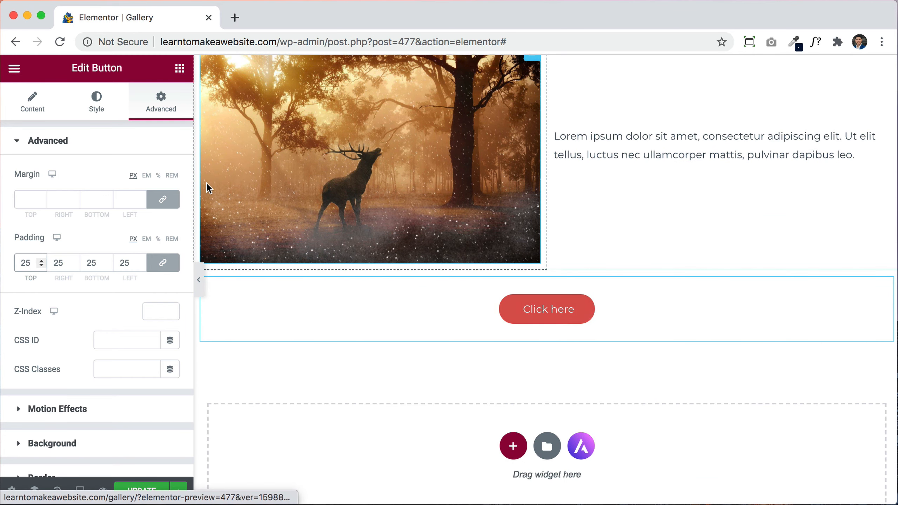
# Step: Drag a Basic Gallery widget from the General widgets onto the page above the Click here button
pyautogui.click(180, 68)
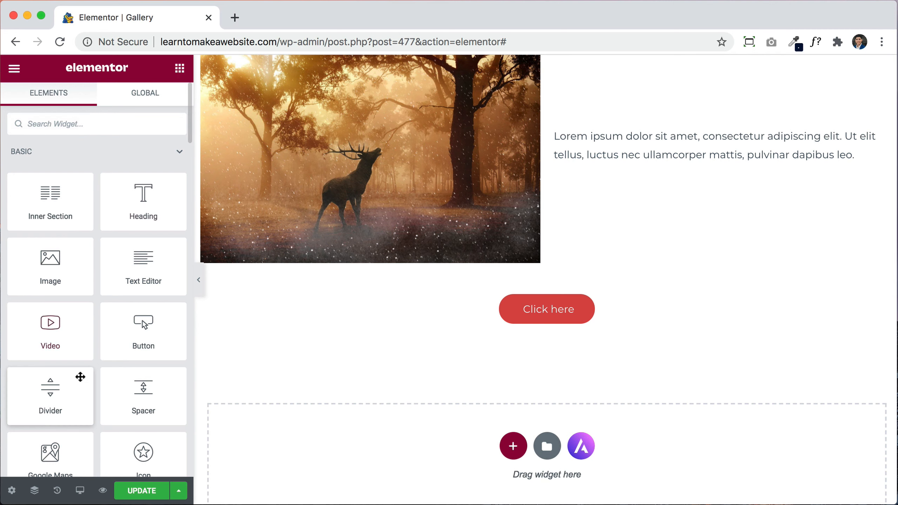
pyautogui.scroll(-2, 81, 377)
pyautogui.scroll(-2, 80, 376)
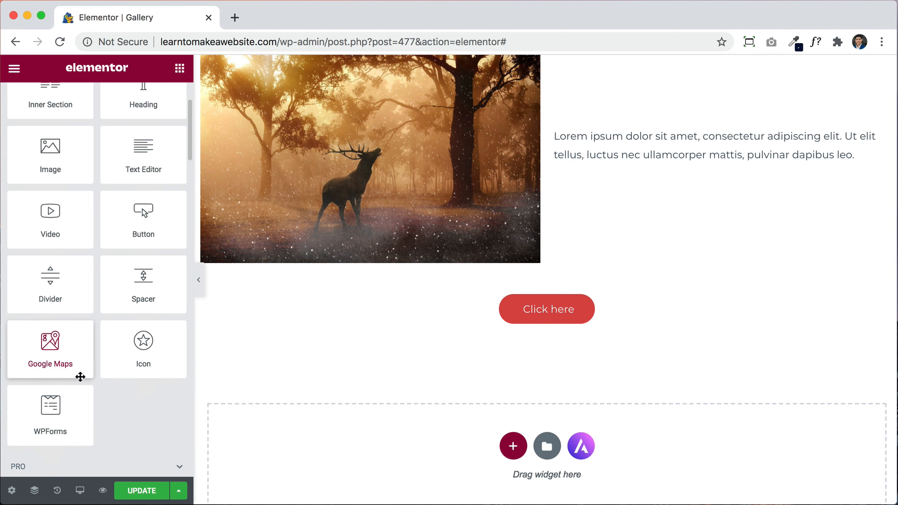
pyautogui.scroll(-10, 81, 377)
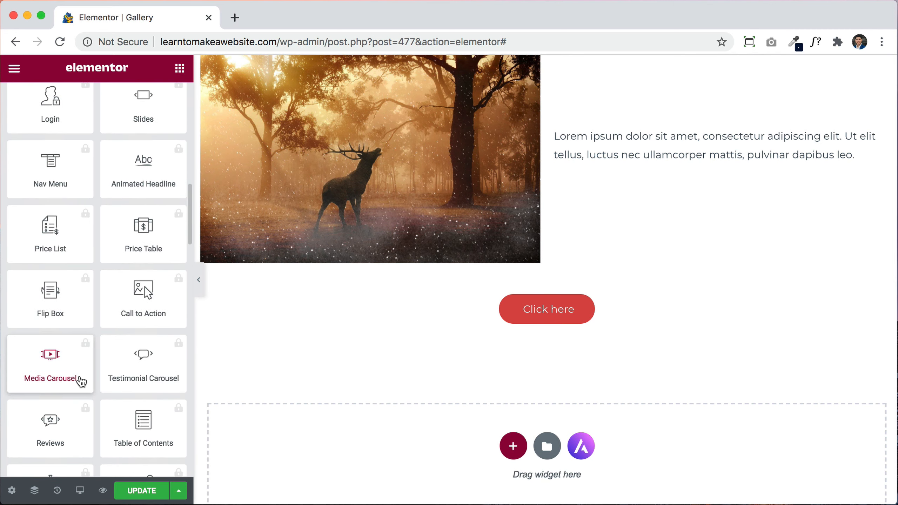
pyautogui.scroll(-15, 81, 381)
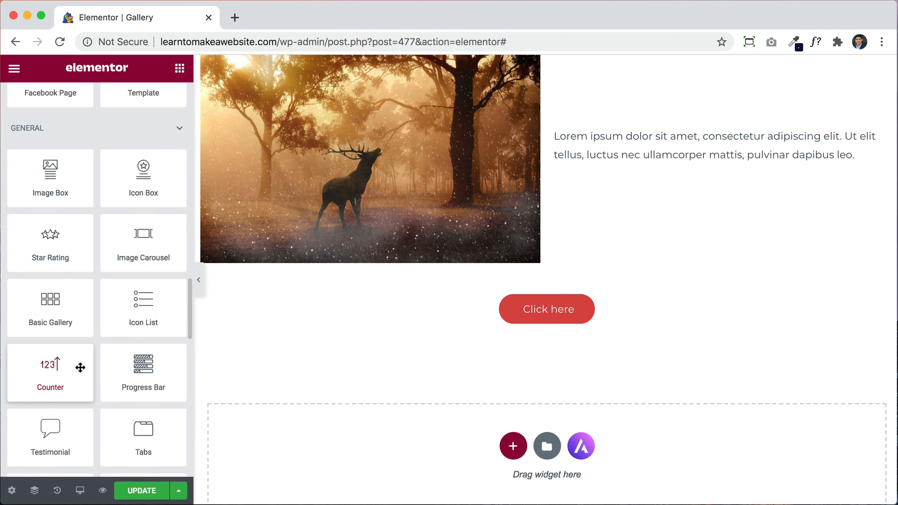
pyautogui.scroll(-1, 132, 298)
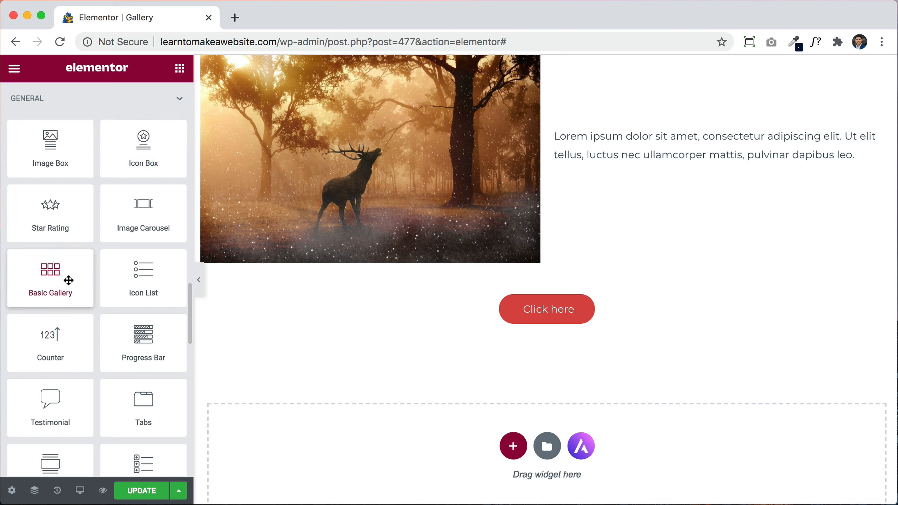
pyautogui.scroll(-3, 96, 301)
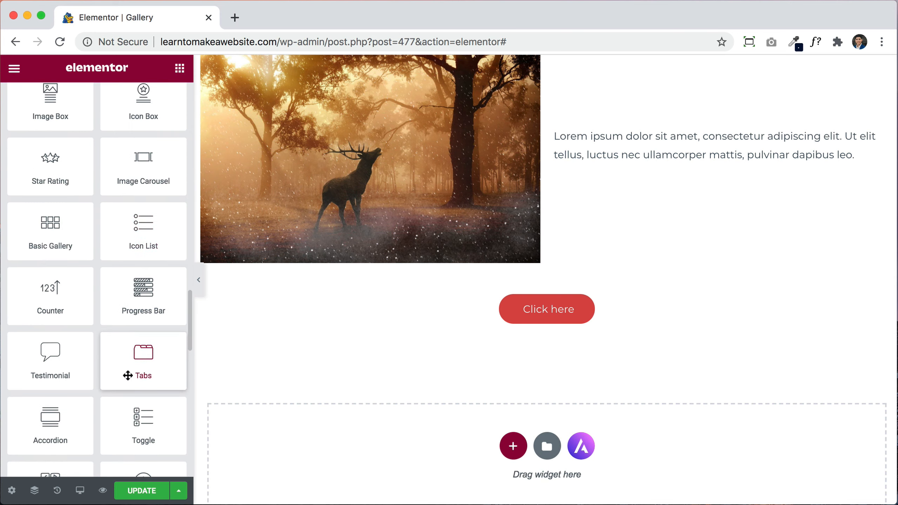
pyautogui.scroll(-2, 126, 373)
pyautogui.scroll(-5, 77, 392)
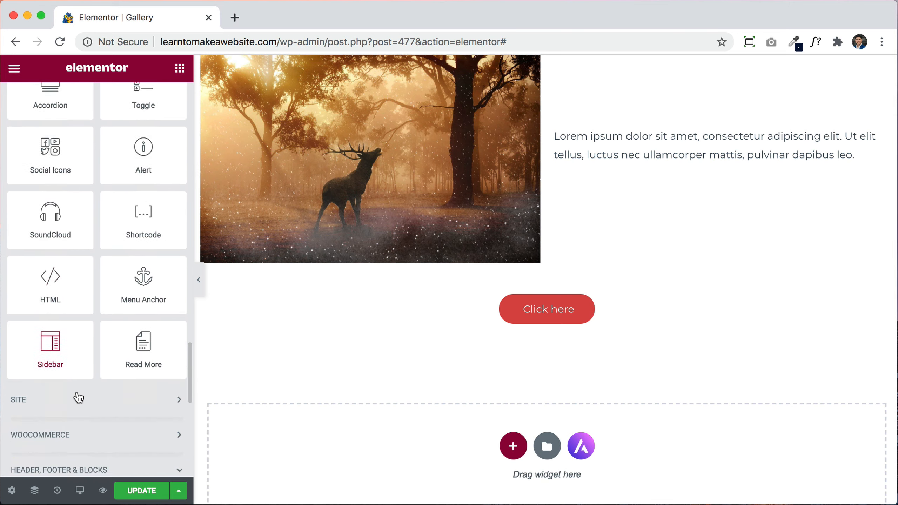
pyautogui.scroll(10, 77, 392)
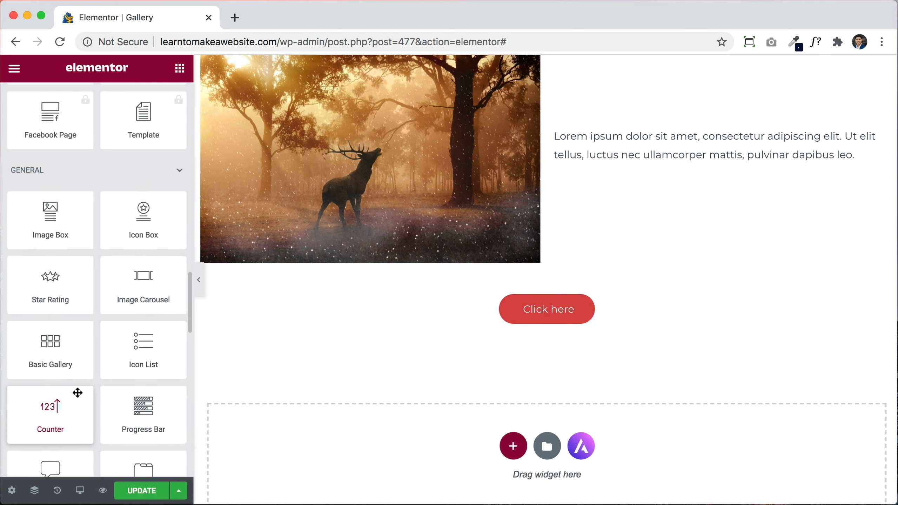
pyautogui.moveTo(174, 327); pyautogui.dragTo(619, 297)
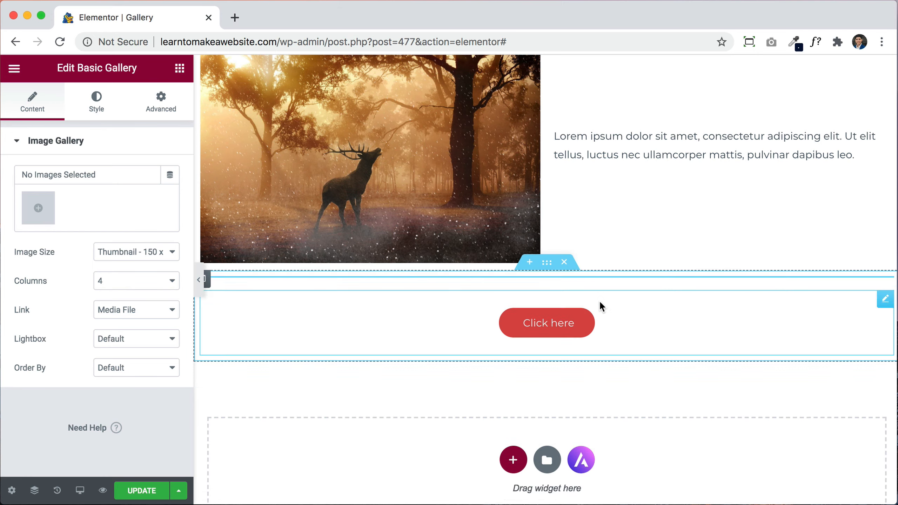
# Step: Select ten industrial photos in the Media Library, from grinder and welder to refinery and hangar
pyautogui.click(38, 209)
pyautogui.scroll(-3, 358, 316)
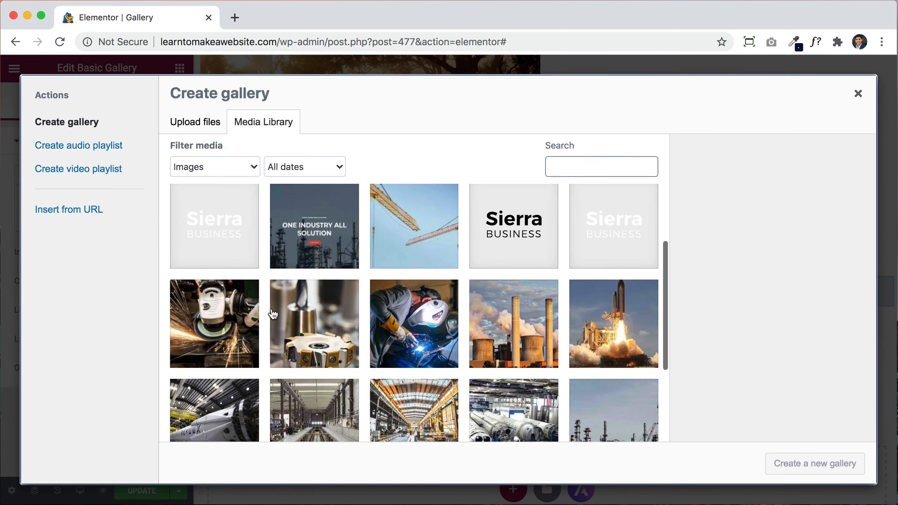
pyautogui.click(235, 314)
pyautogui.click(327, 323)
pyautogui.click(411, 328)
pyautogui.click(491, 327)
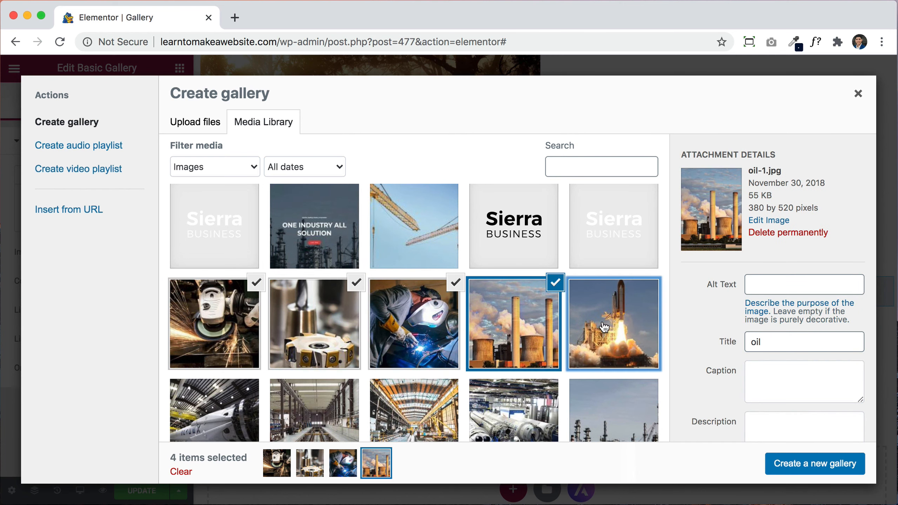
pyautogui.click(608, 329)
pyautogui.click(608, 411)
pyautogui.click(512, 410)
pyautogui.click(414, 410)
pyautogui.click(324, 400)
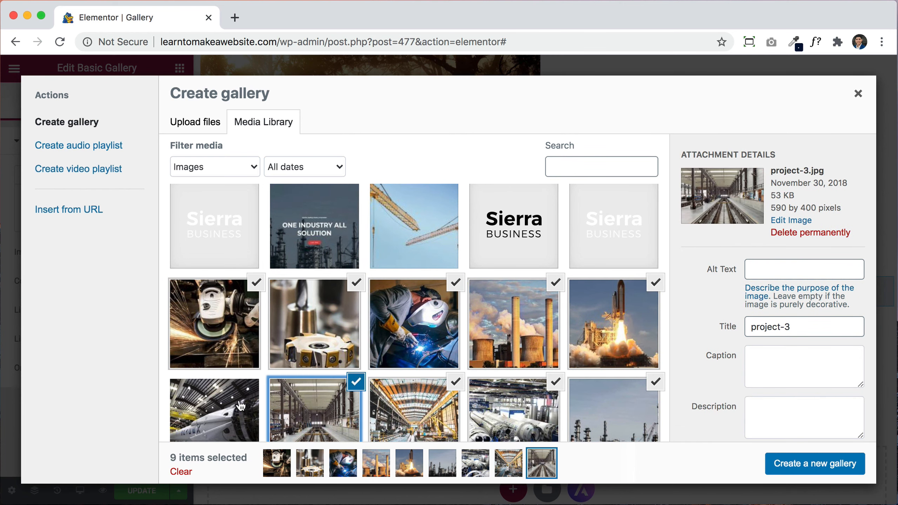
pyautogui.click(220, 407)
# Step: Create a gallery from the ten photos and insert it into the page
pyautogui.click(792, 462)
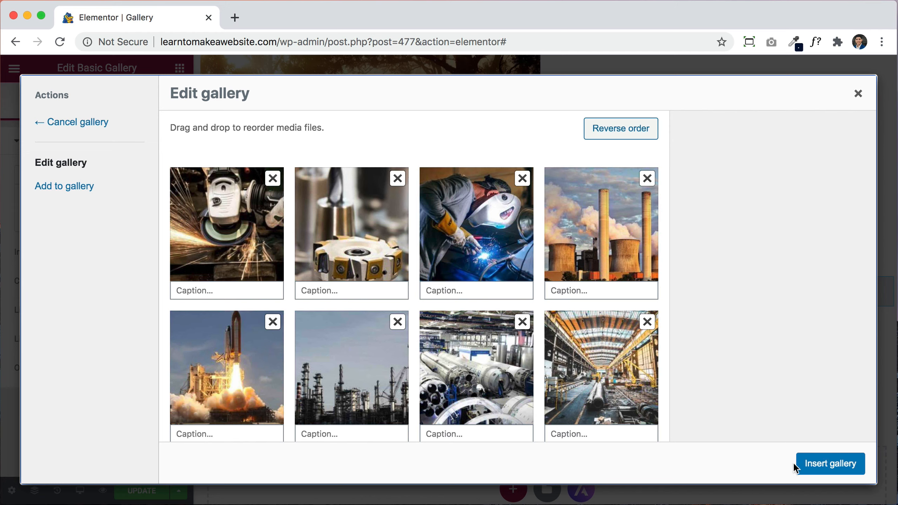
pyautogui.click(847, 467)
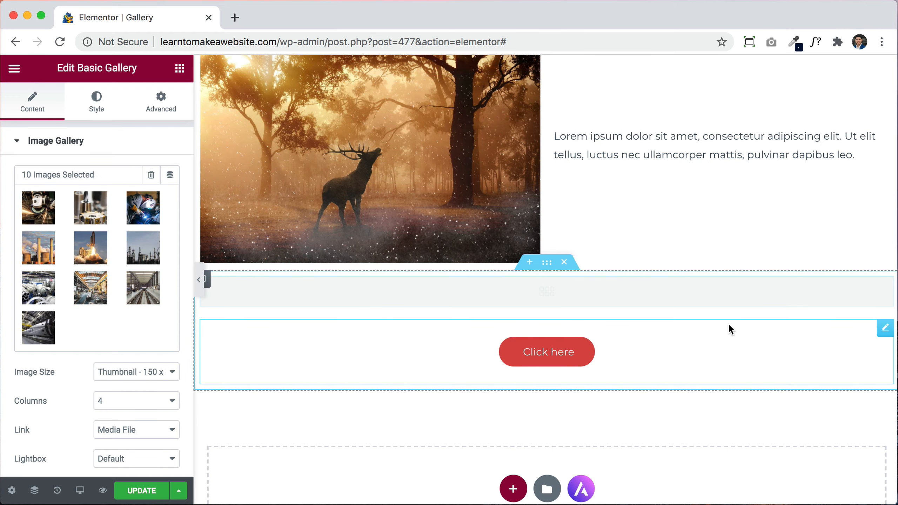
pyautogui.scroll(-2, 717, 340)
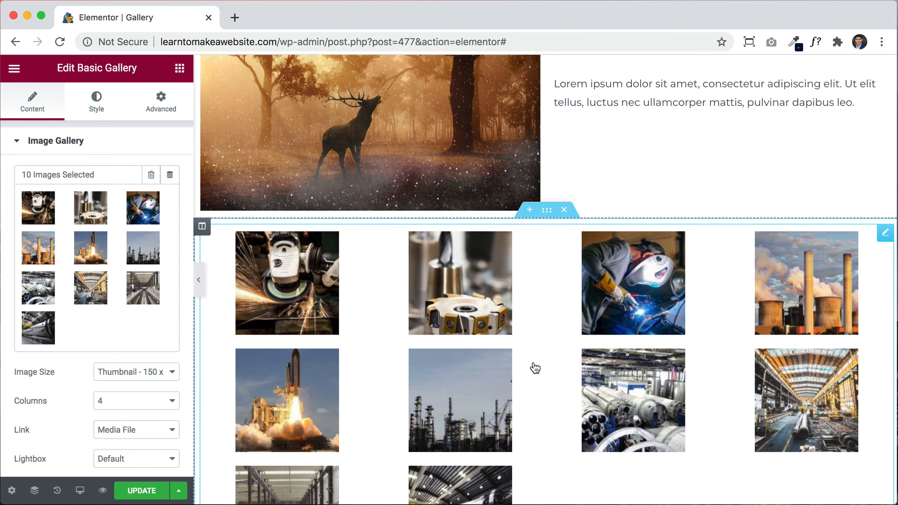
pyautogui.scroll(-9, 533, 366)
pyautogui.scroll(9, 533, 364)
pyautogui.scroll(3, 533, 361)
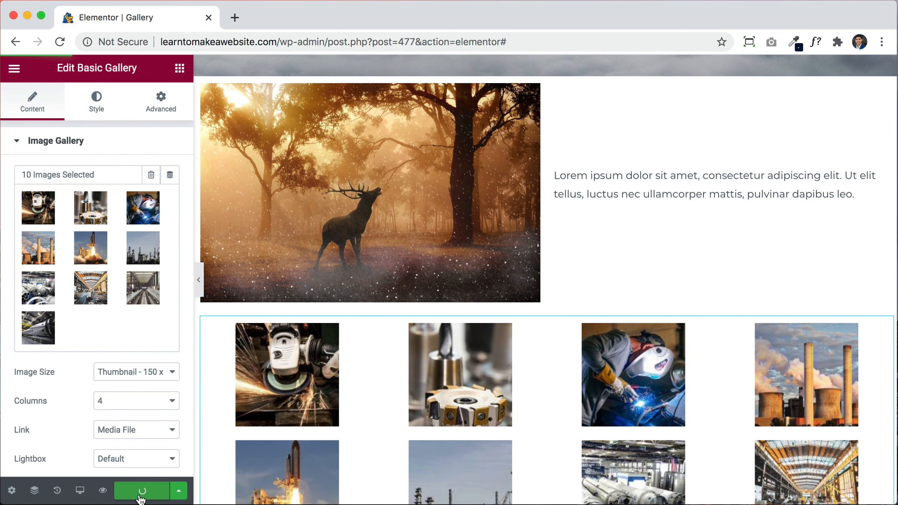
# Step: Preview the Gallery page with its wolf banner and ten-photo grid, then go to Home
pyautogui.click(103, 490)
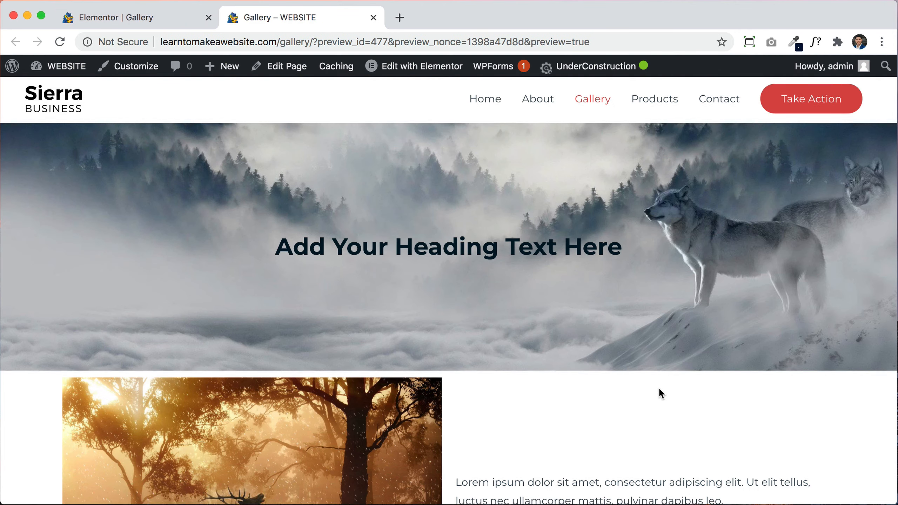
pyautogui.scroll(-20, 660, 389)
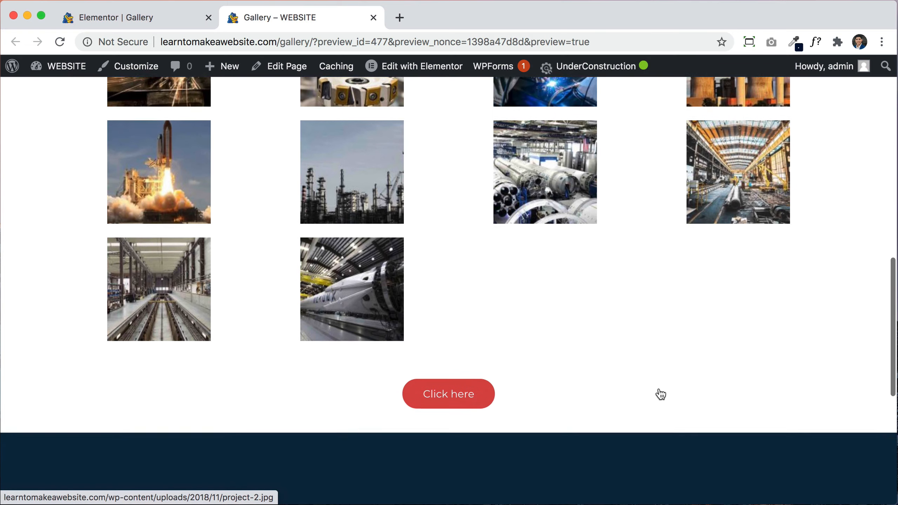
pyautogui.scroll(20, 659, 394)
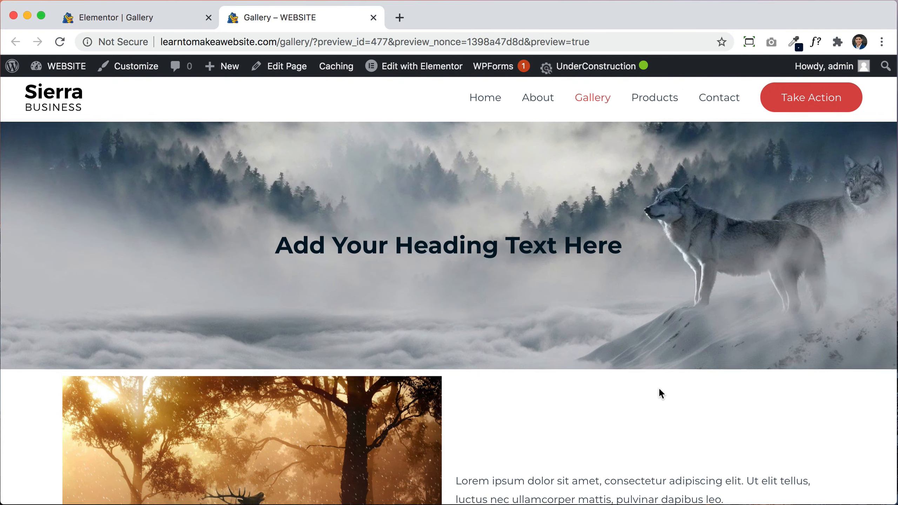
pyautogui.scroll(-5, 659, 389)
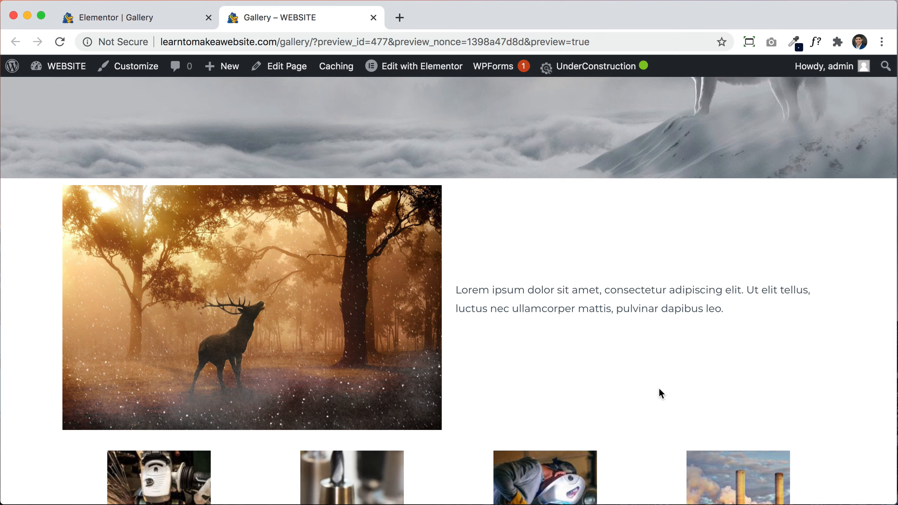
pyautogui.scroll(5, 704, 291)
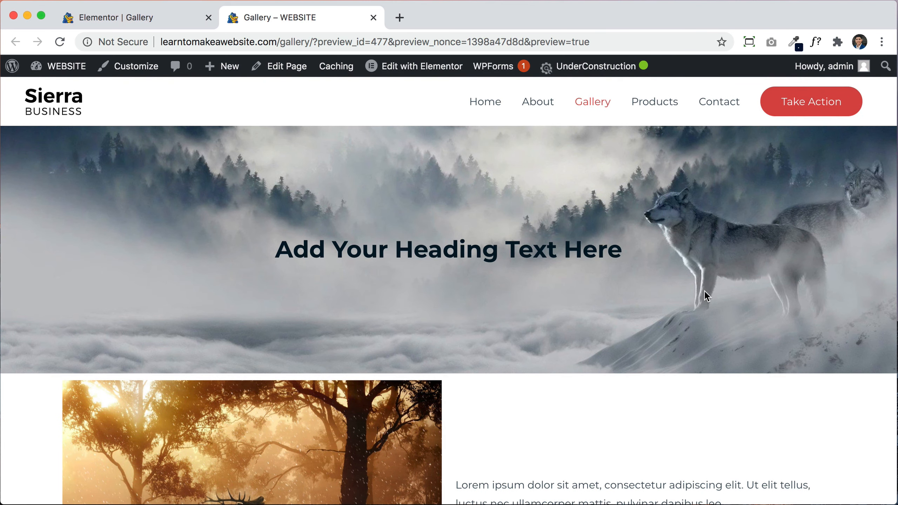
pyautogui.scroll(-15, 704, 290)
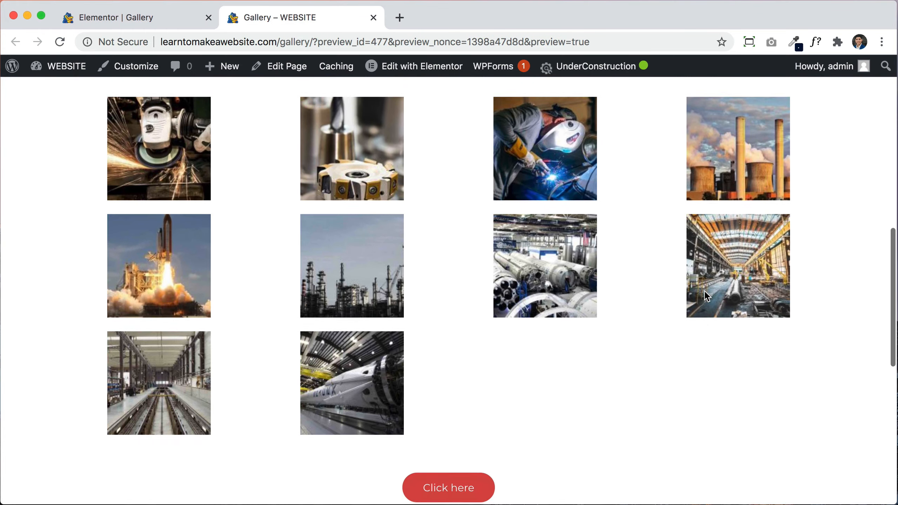
pyautogui.scroll(15, 704, 291)
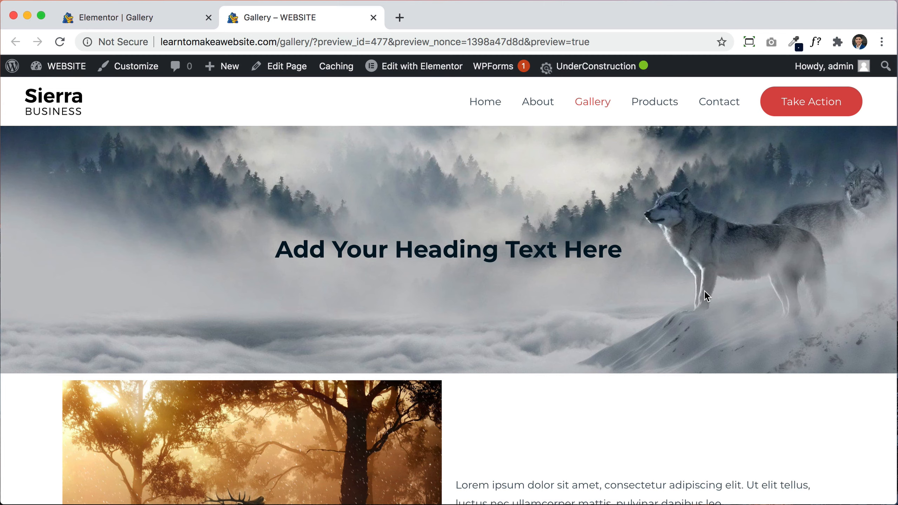
pyautogui.click(475, 104)
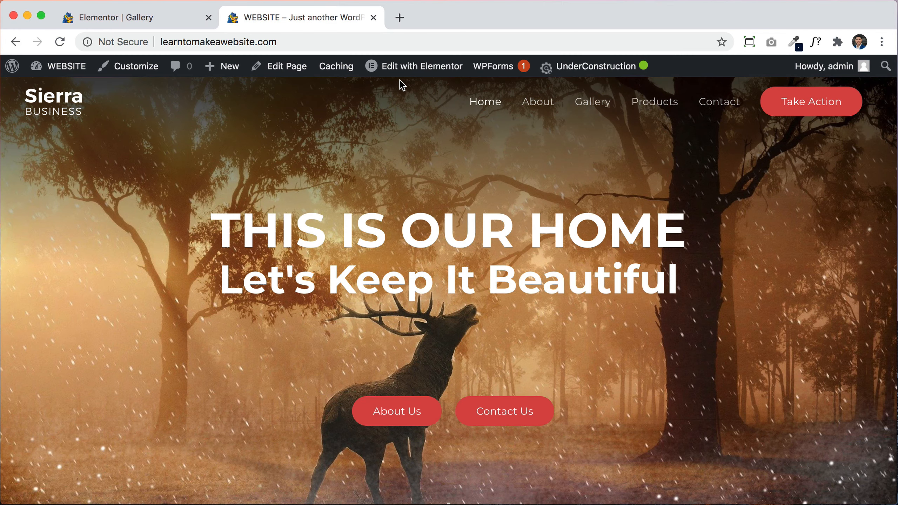
# Step: Close the Elementor tab and open Header > Site Identity in the Customizer
pyautogui.click(209, 18)
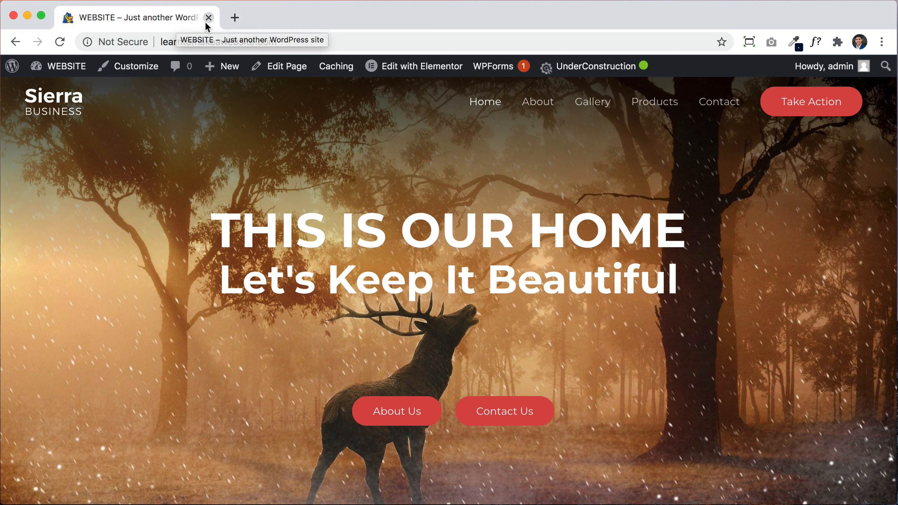
pyautogui.click(128, 72)
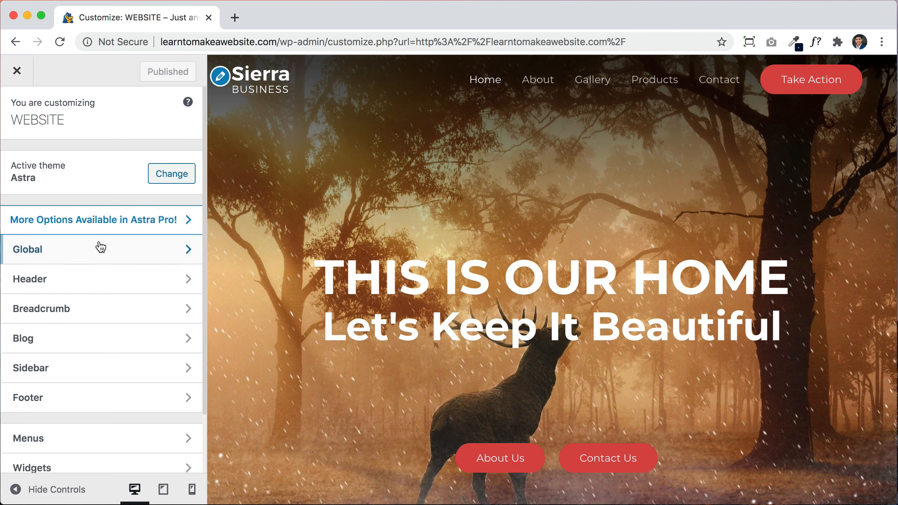
pyautogui.click(60, 280)
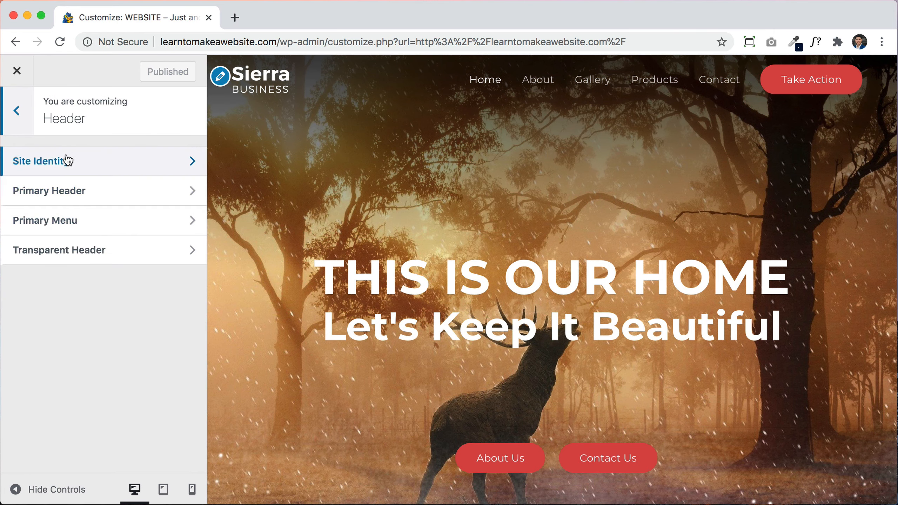
pyautogui.click(89, 164)
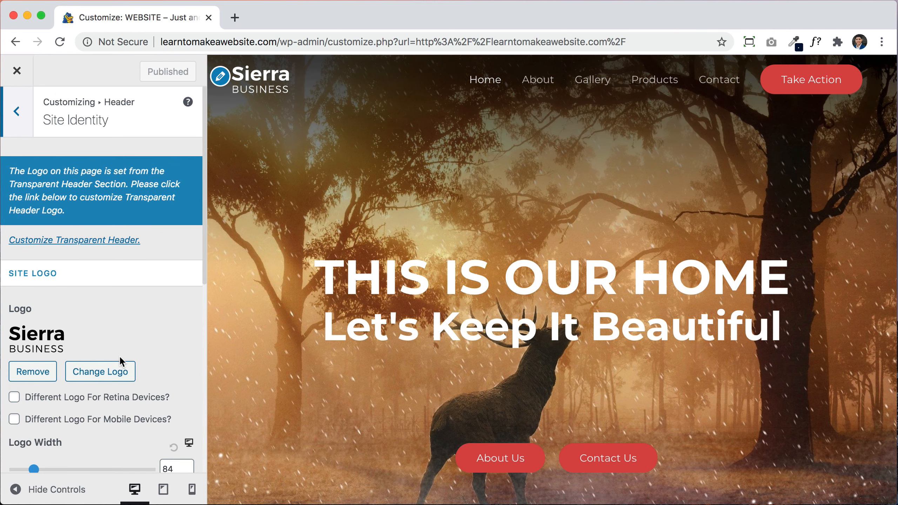
pyautogui.scroll(-3, 120, 367)
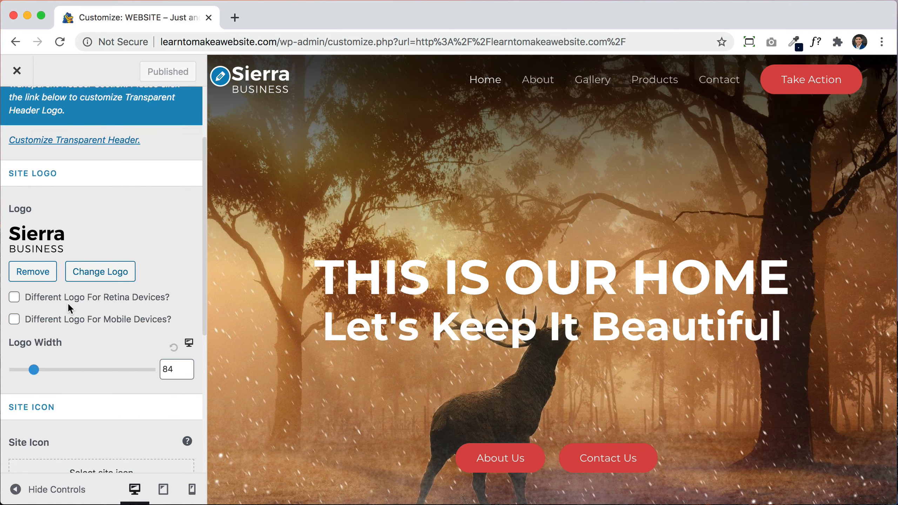
pyautogui.scroll(-8, 67, 301)
pyautogui.scroll(-1, 69, 303)
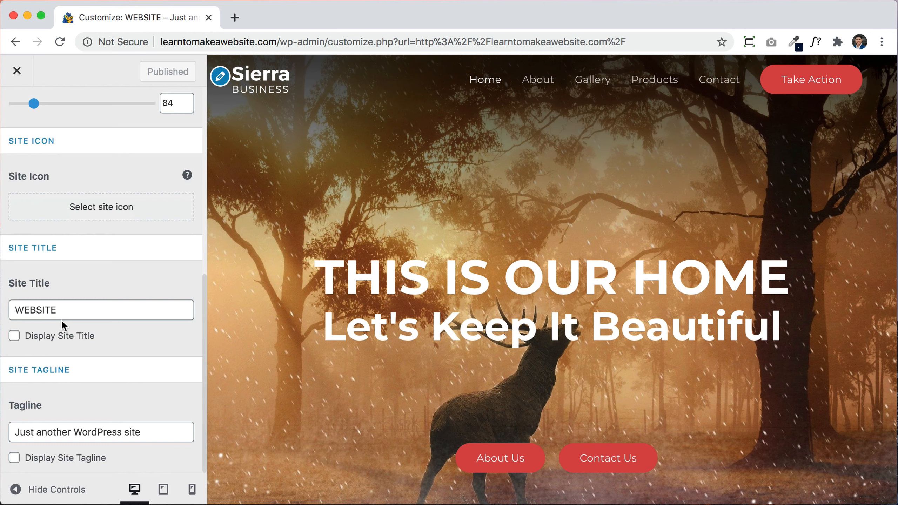
# Step: Replace the site title WEBSITE with EARTH and the tagline with 'Our home'
pyautogui.doubleClick(68, 310)
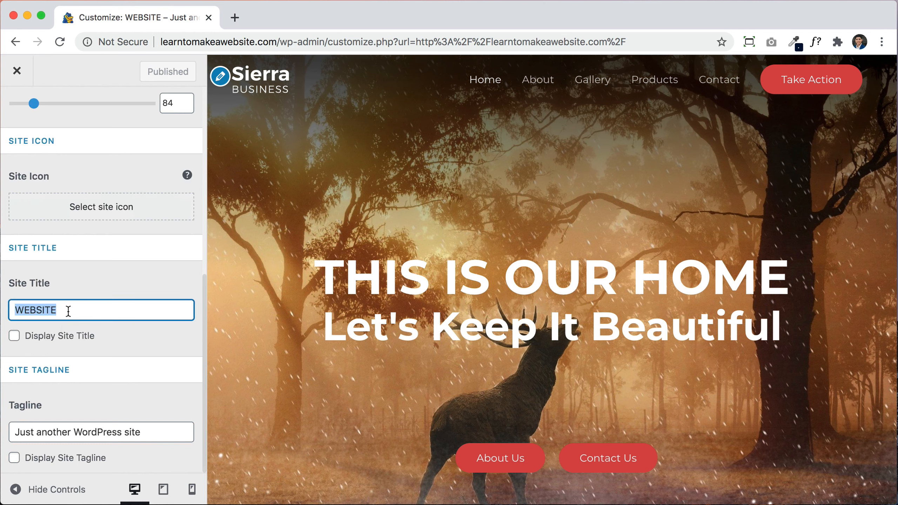
pyautogui.write('E')
pyautogui.write('ART')
pyautogui.press('BackSpace')
pyautogui.write('RTH')
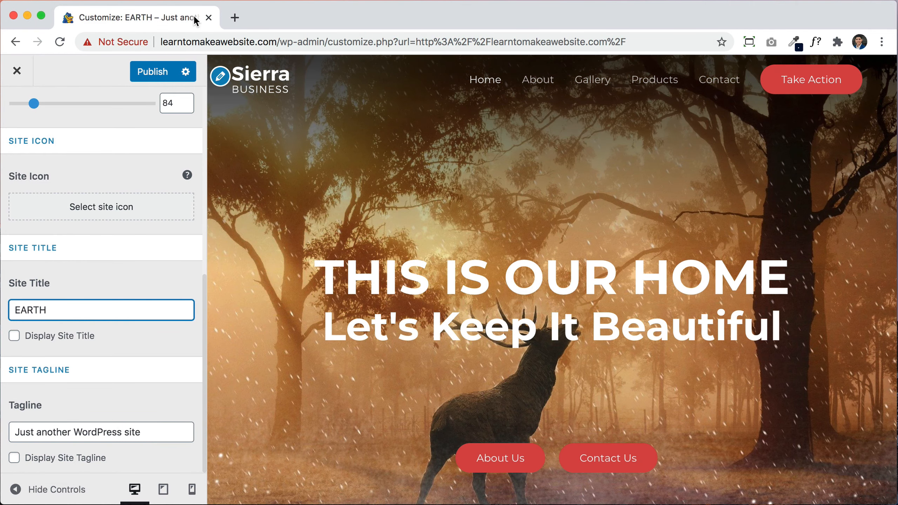
pyautogui.tripleClick(128, 430)
pyautogui.press('BackSpace')
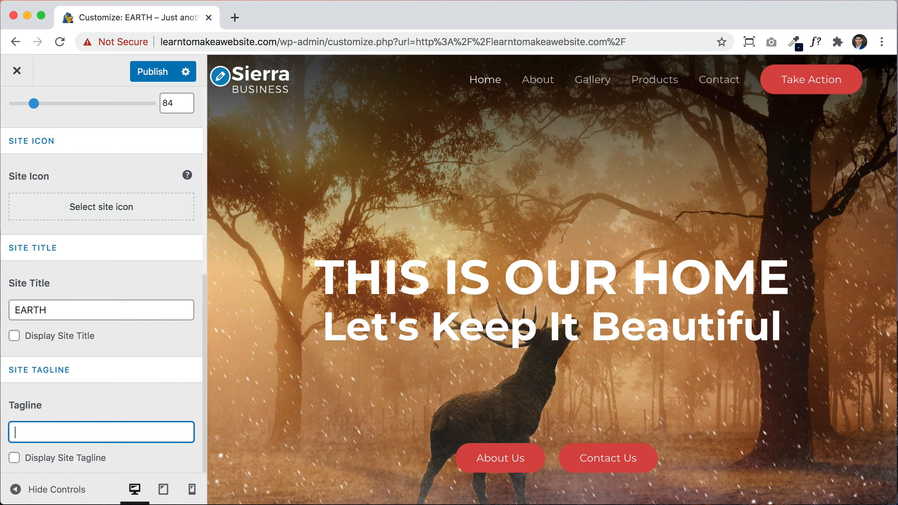
pyautogui.write('Our home')
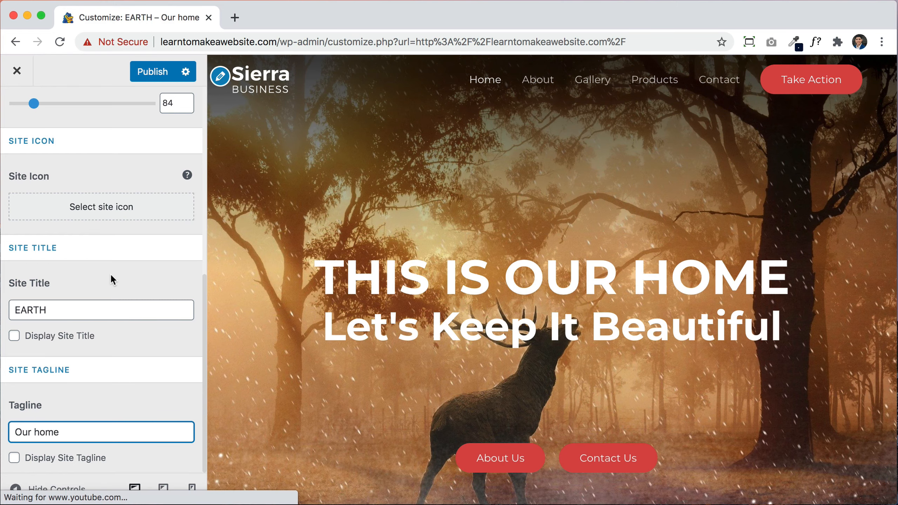
pyautogui.scroll(6, 111, 276)
pyautogui.scroll(2, 110, 274)
pyautogui.scroll(-3, 110, 274)
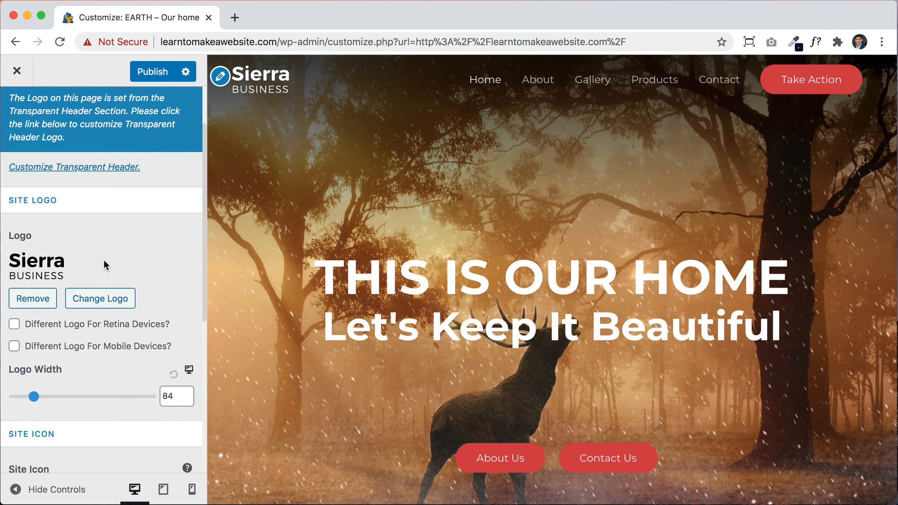
pyautogui.scroll(-2, 105, 262)
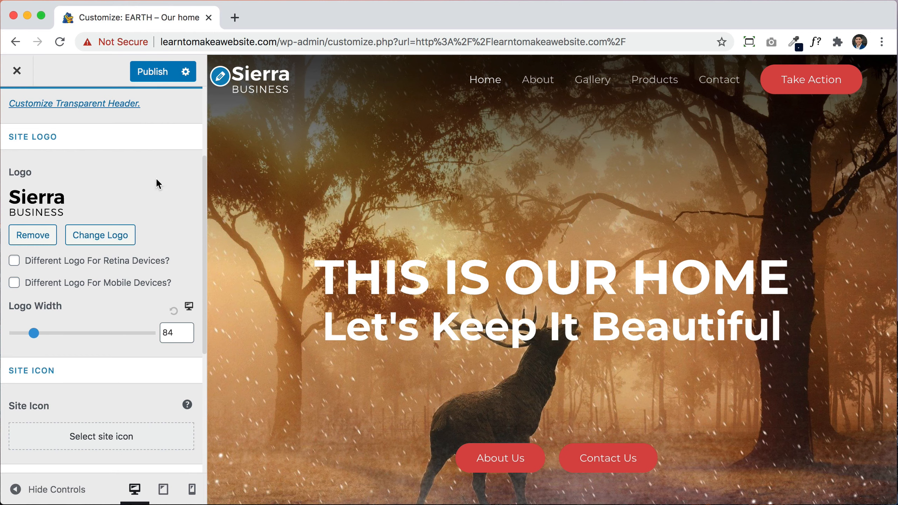
# Step: Load logomakr.com in a new Chrome tab
pyautogui.click(235, 18)
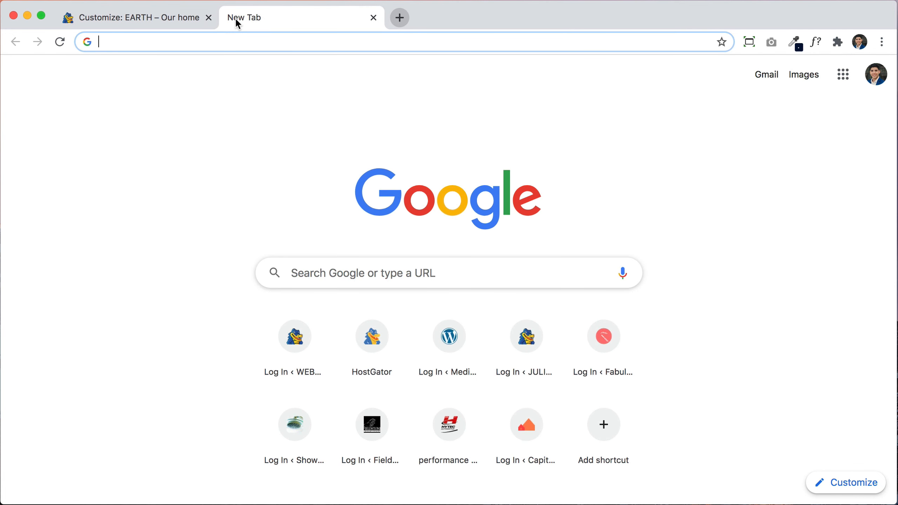
pyautogui.write('logomakr.com')
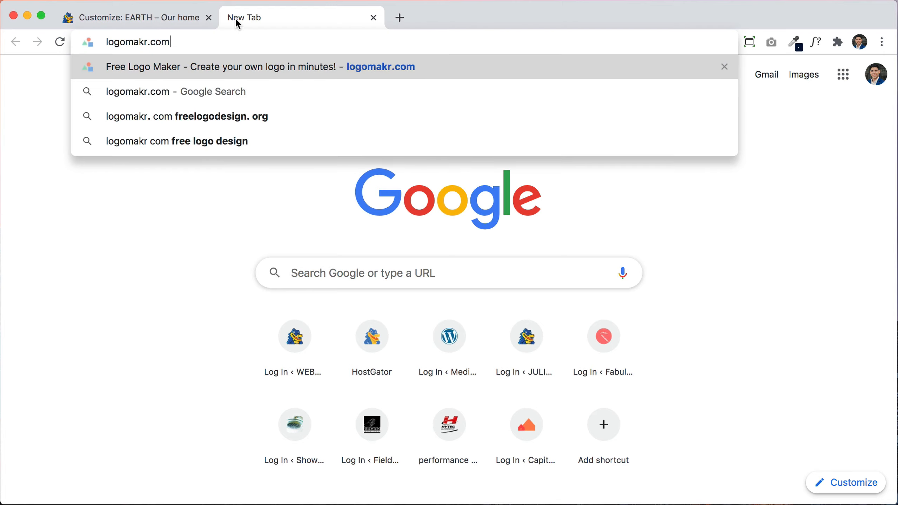
pyautogui.press('Return')
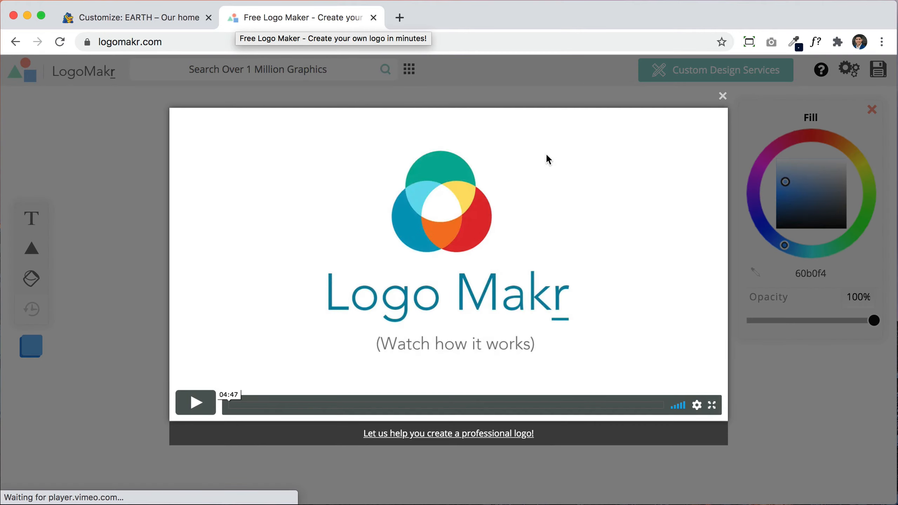
# Step: Dismiss the intro video and search LogoMakr's graphics library for 'earth'
pyautogui.click(721, 97)
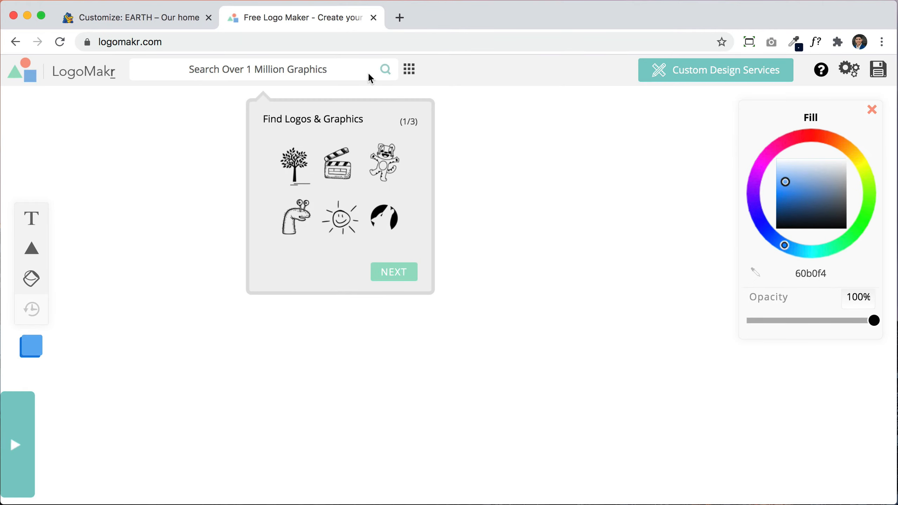
pyautogui.click(329, 68)
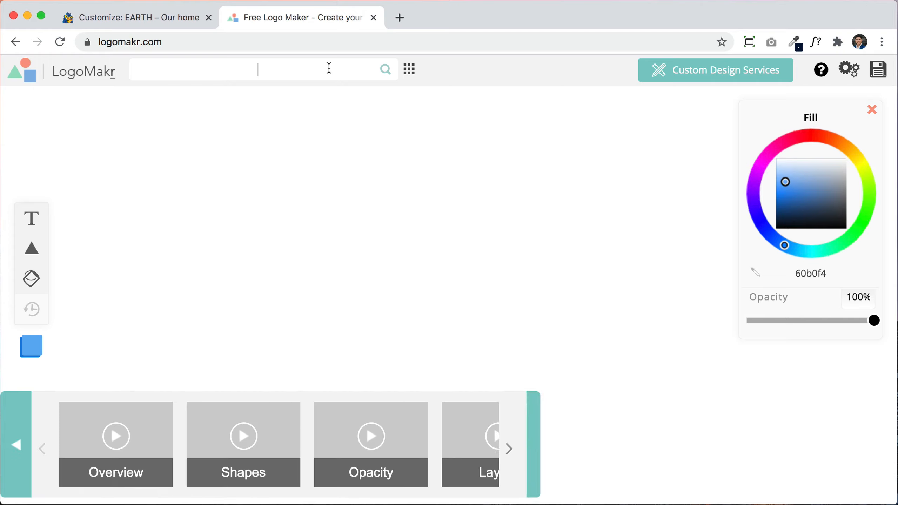
pyautogui.click(329, 68)
pyautogui.write('e')
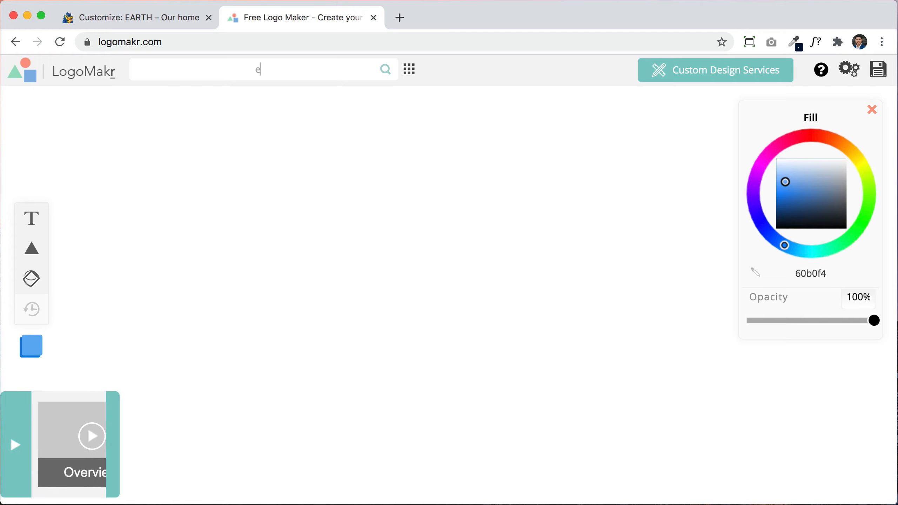
pyautogui.write('arth')
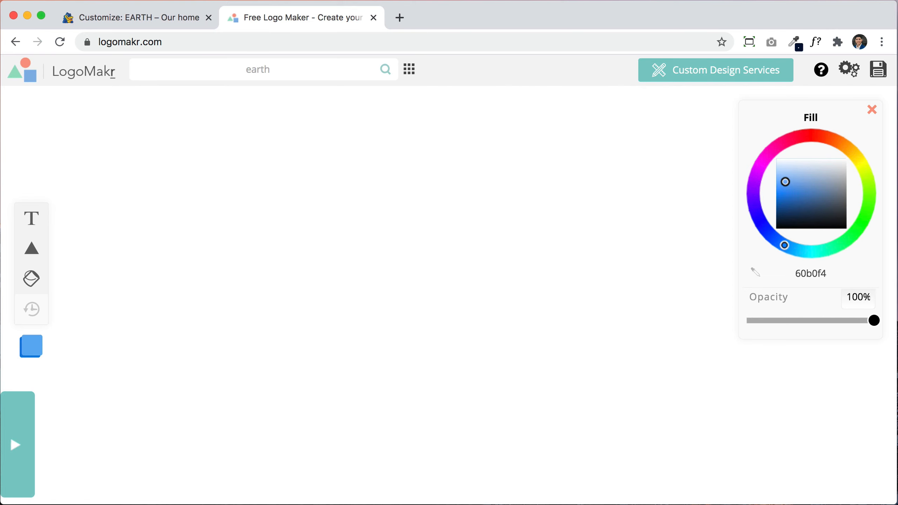
pyautogui.press('Return')
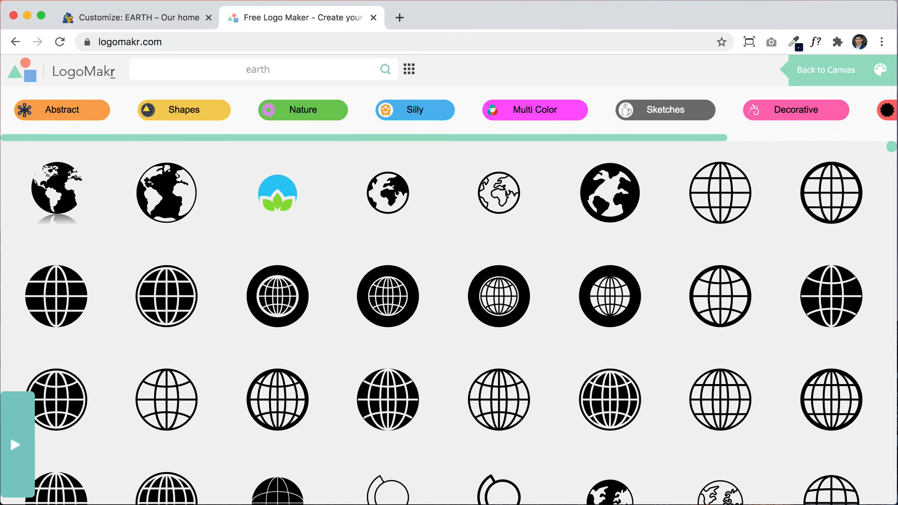
pyautogui.scroll(-5, 614, 308)
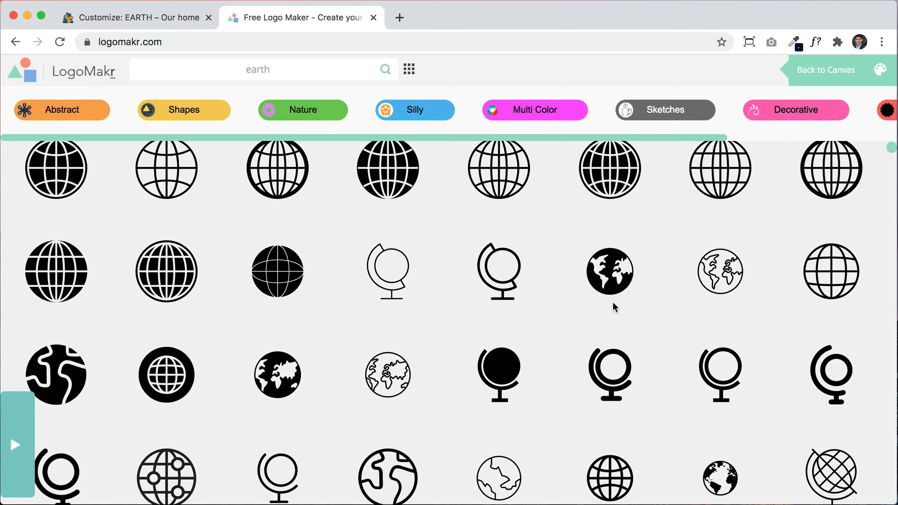
pyautogui.scroll(-10, 614, 307)
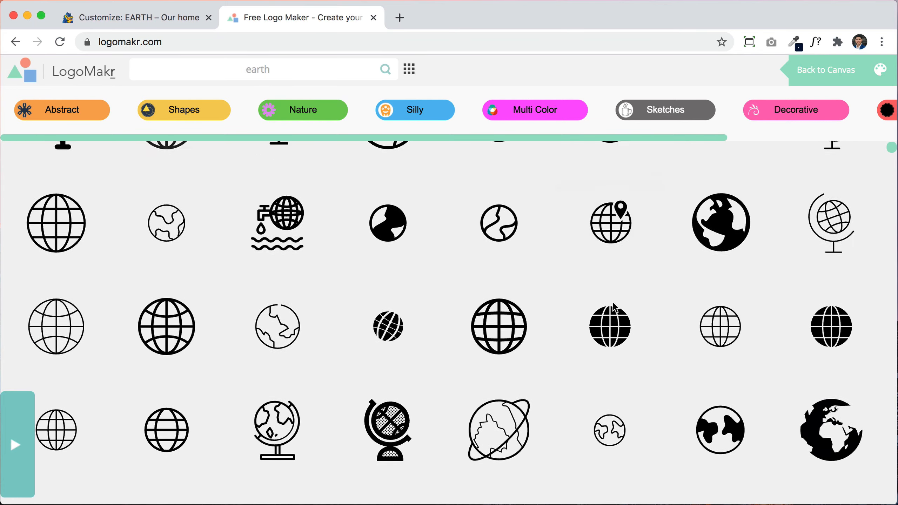
pyautogui.scroll(-5, 614, 307)
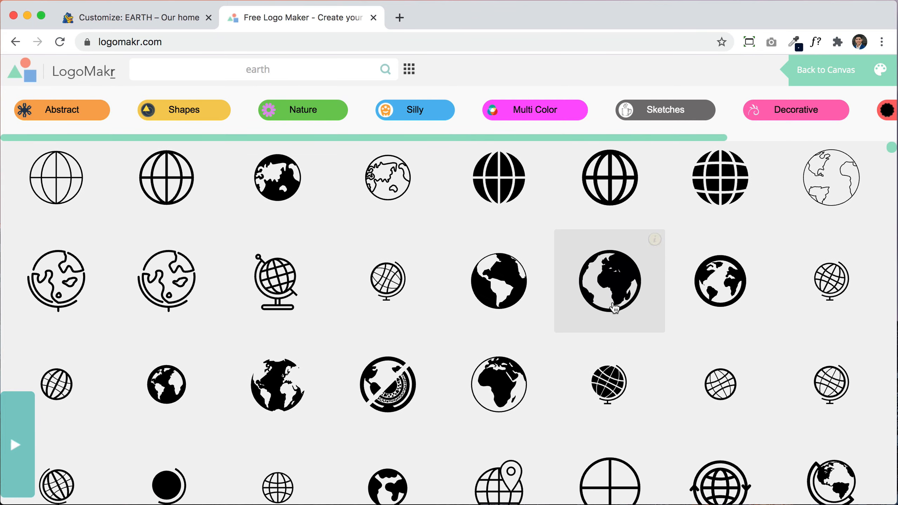
pyautogui.scroll(-5, 615, 307)
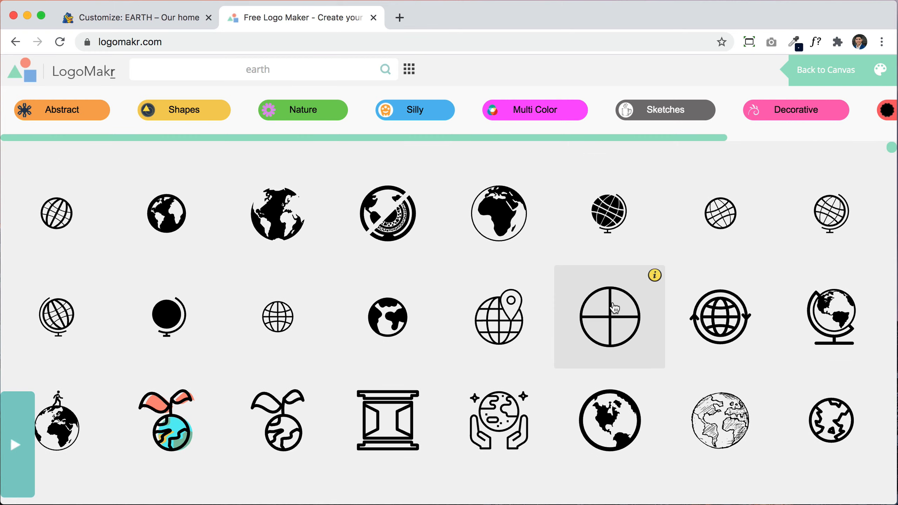
pyautogui.scroll(-5, 614, 307)
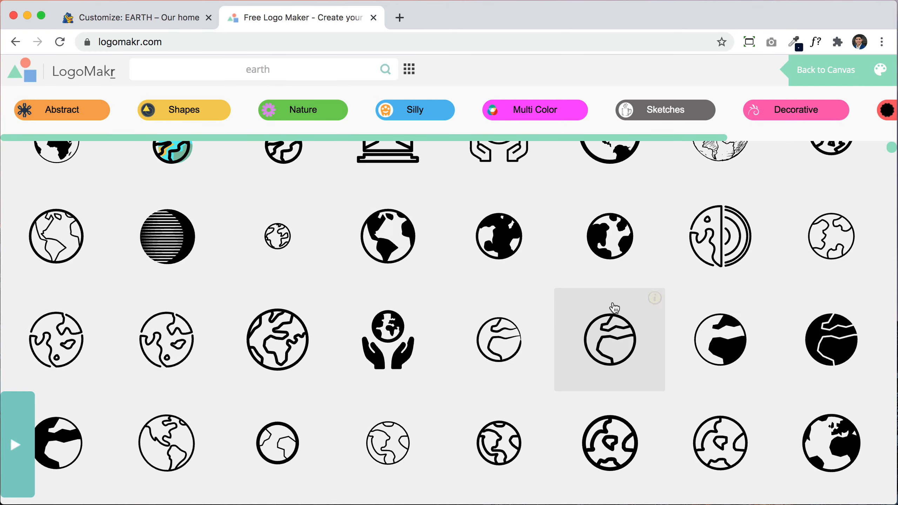
pyautogui.scroll(-5, 615, 307)
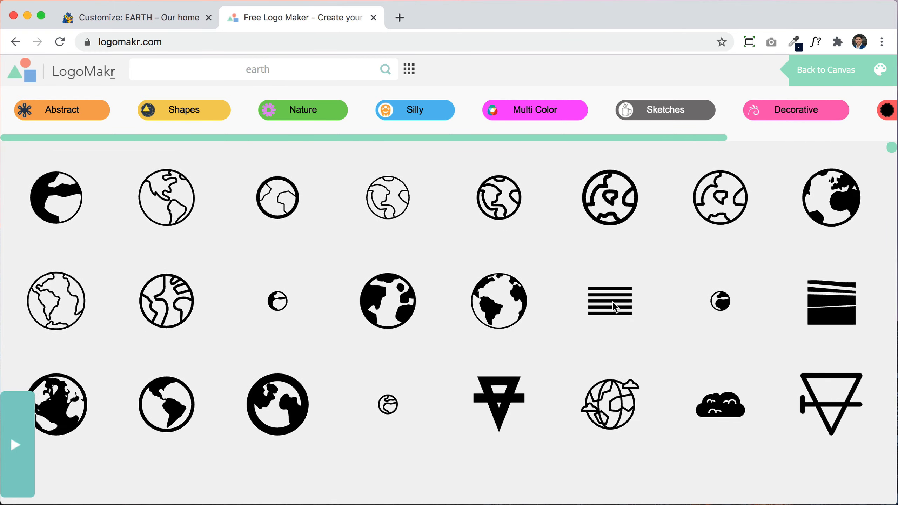
# Step: Add a black globe showing the Americas and move it to the canvas's left side
pyautogui.click(174, 386)
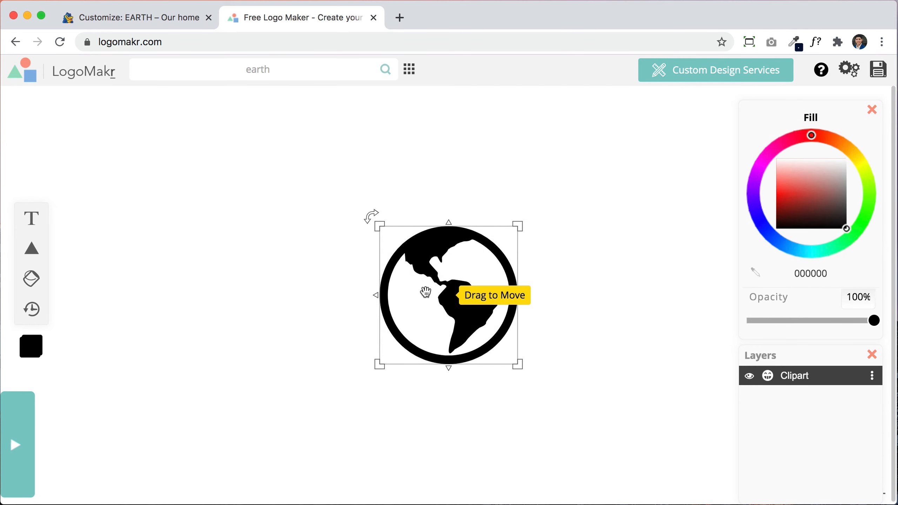
pyautogui.moveTo(425, 293); pyautogui.dragTo(247, 282)
pyautogui.moveTo(445, 405); pyautogui.dragTo(146, 190)
pyautogui.moveTo(836, 196); pyautogui.dragTo(845, 229)
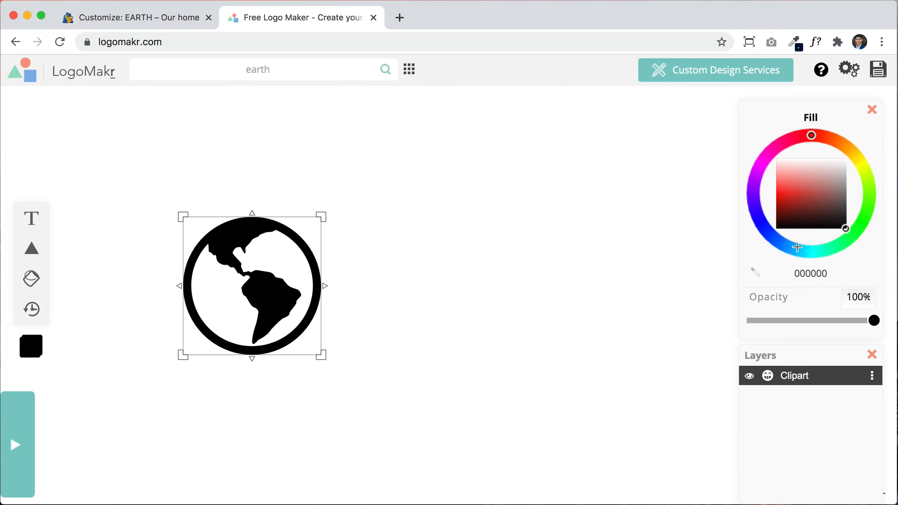
pyautogui.click(502, 329)
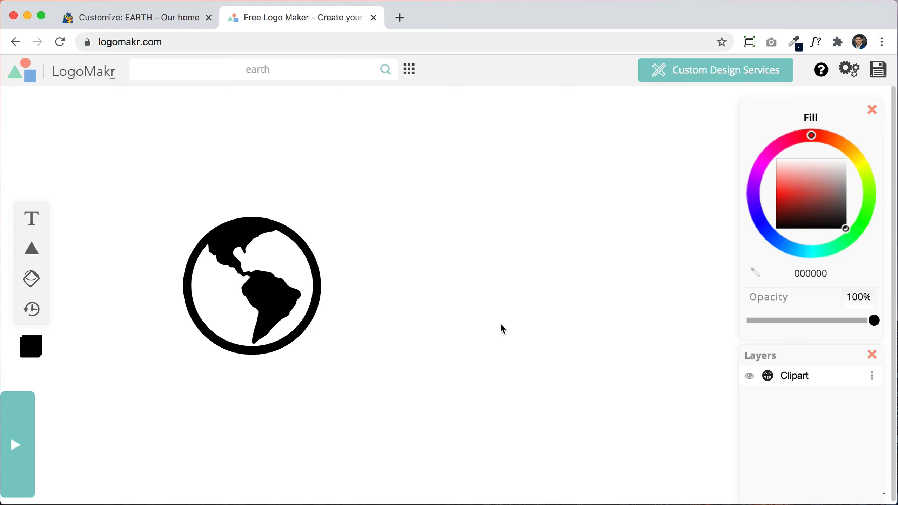
# Step: Search the graphics for 'rocket' and add a black rocket to the canvas
pyautogui.click(323, 71)
pyautogui.write('ro')
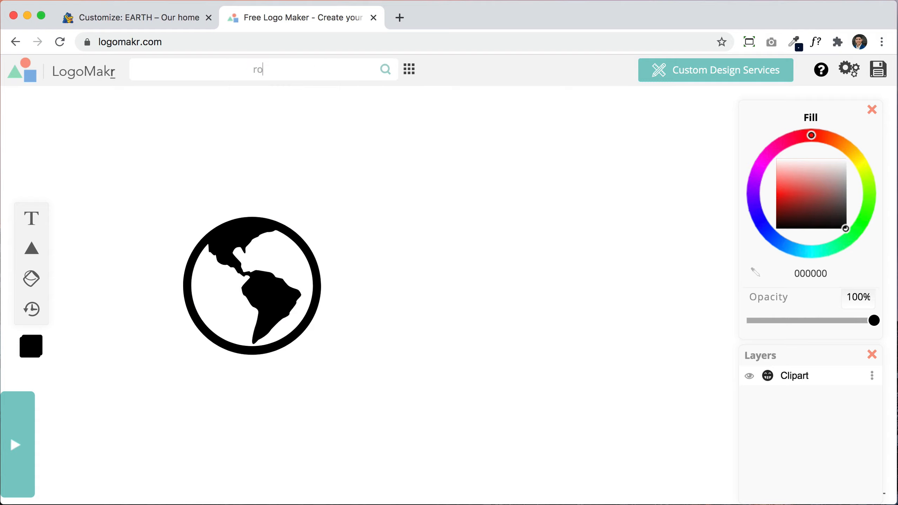
pyautogui.write('cket')
pyautogui.press('Return')
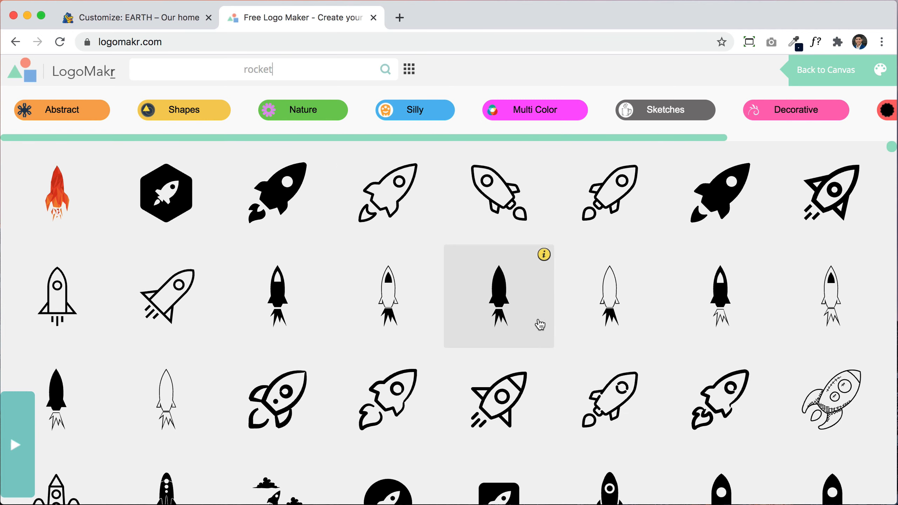
pyautogui.scroll(-10, 537, 318)
pyautogui.scroll(-1, 537, 318)
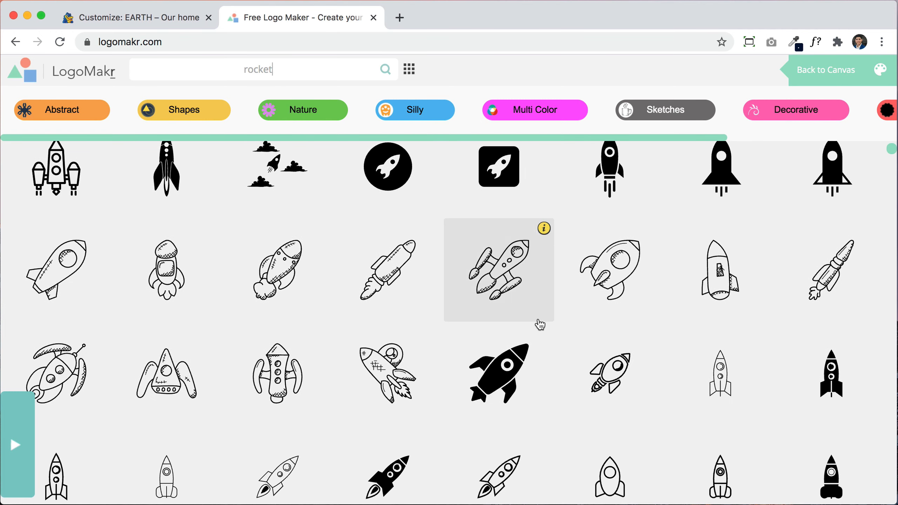
pyautogui.scroll(10, 540, 325)
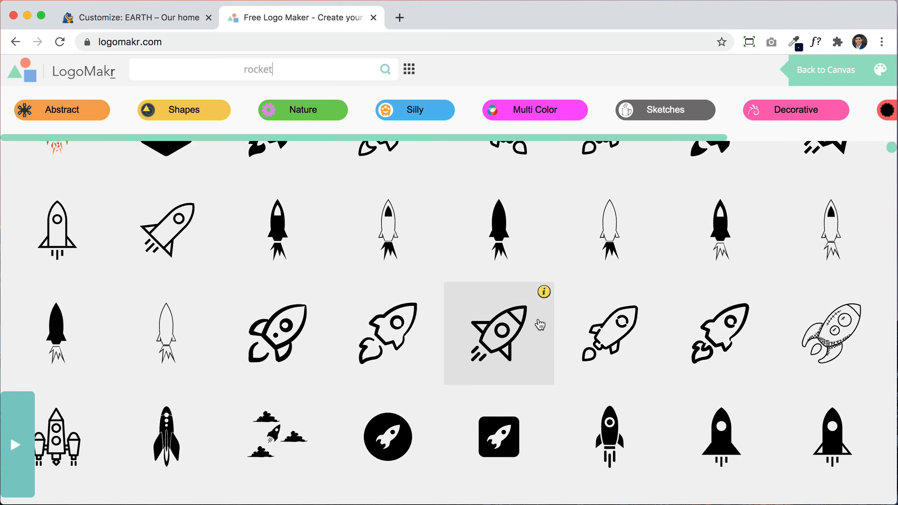
pyautogui.click(287, 212)
# Step: Shrink the rocket to about 109 by 114 px and place it against the globe's upper right
pyautogui.moveTo(465, 279); pyautogui.dragTo(427, 250)
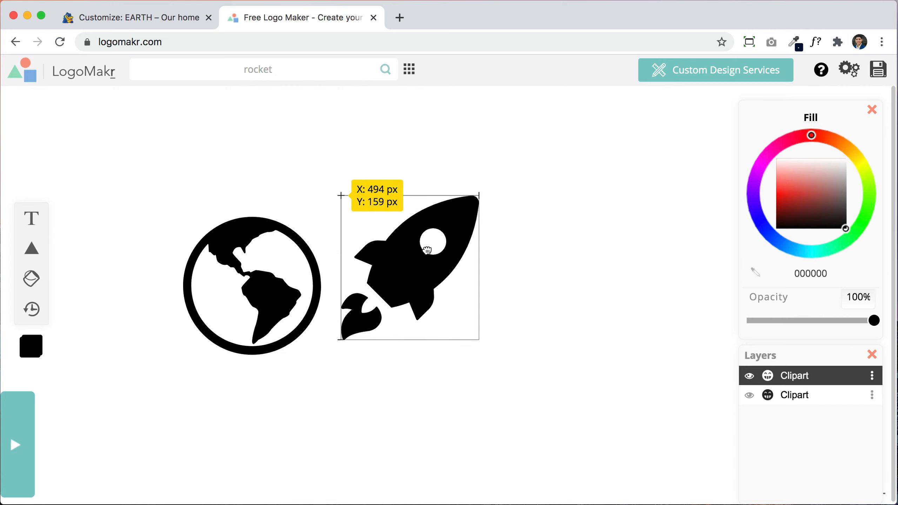
pyautogui.moveTo(481, 340); pyautogui.dragTo(411, 280)
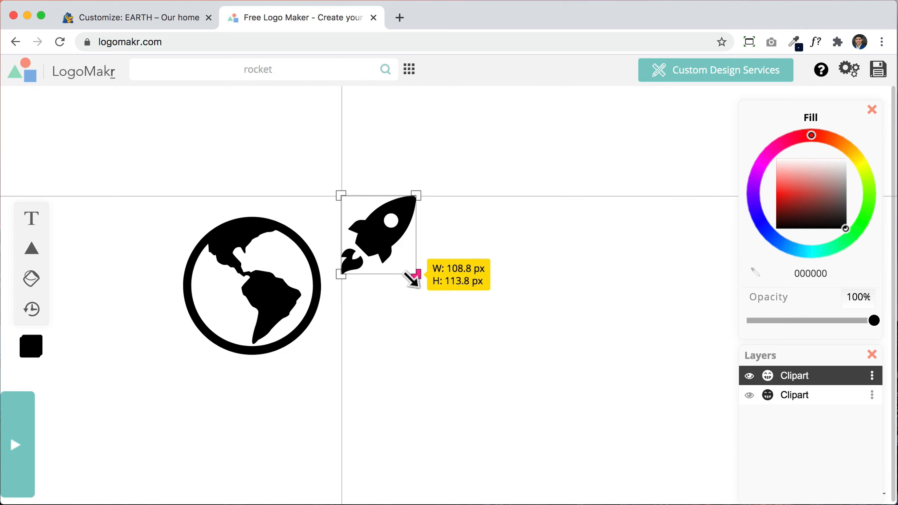
pyautogui.moveTo(386, 215); pyautogui.dragTo(377, 264)
pyautogui.click(233, 261)
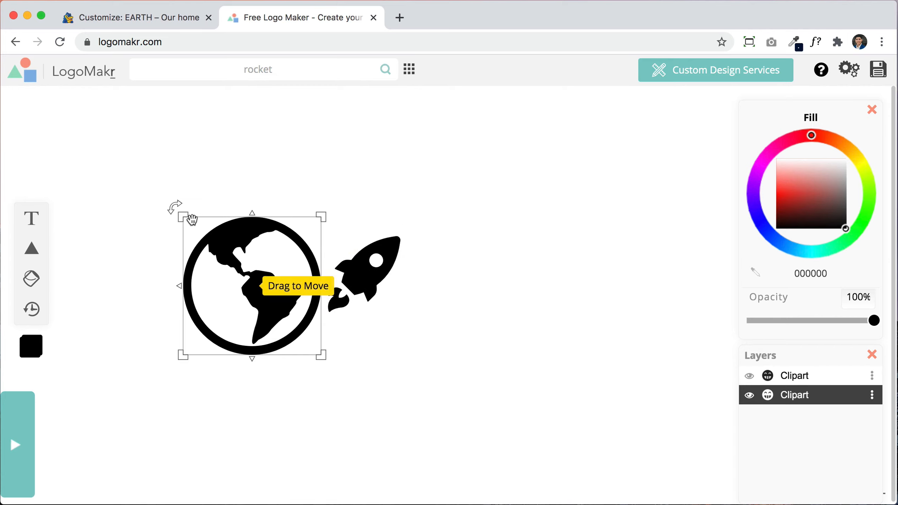
pyautogui.moveTo(184, 221); pyautogui.dragTo(230, 263)
pyautogui.moveTo(378, 276); pyautogui.dragTo(330, 240)
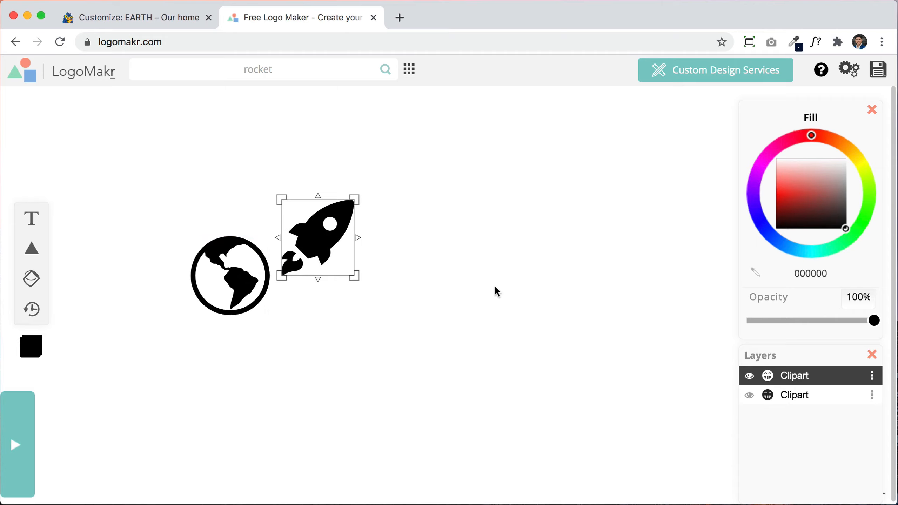
pyautogui.click(495, 288)
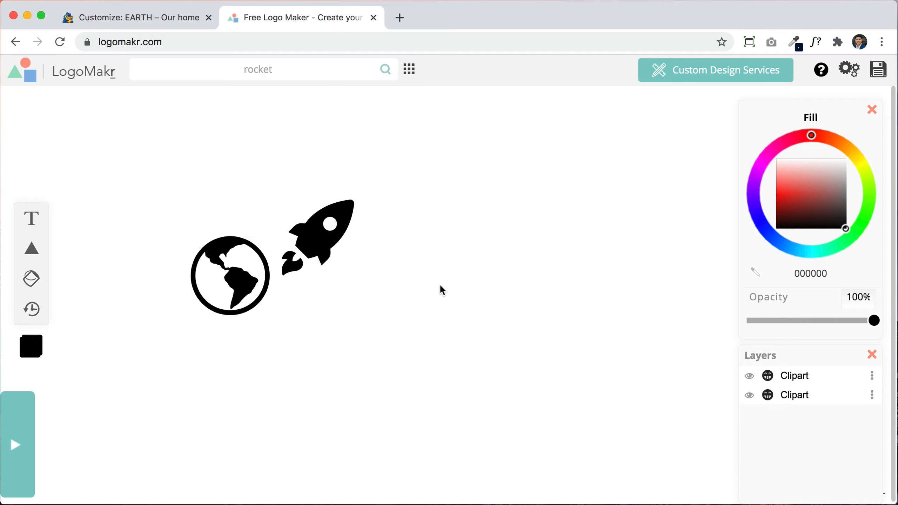
pyautogui.moveTo(354, 237); pyautogui.dragTo(348, 259)
pyautogui.click(431, 272)
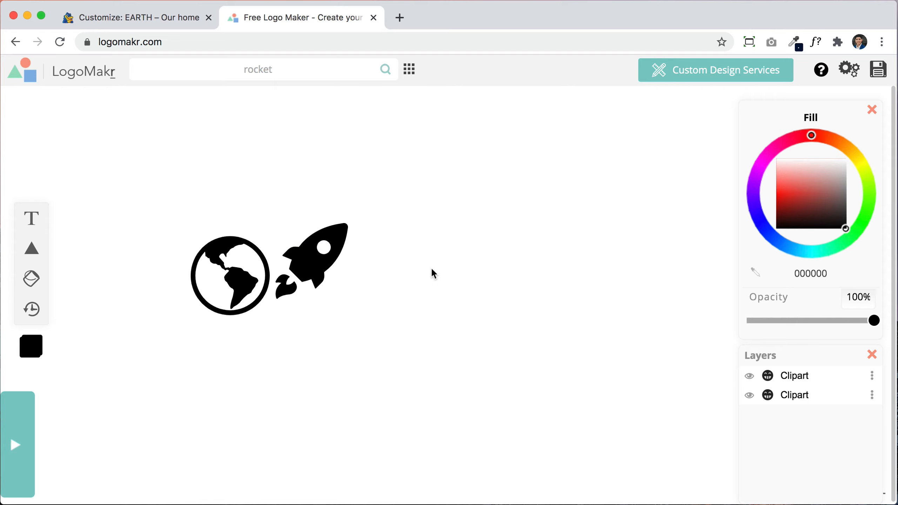
# Step: Add a new text element, currently reading 'ea'
pyautogui.click(31, 219)
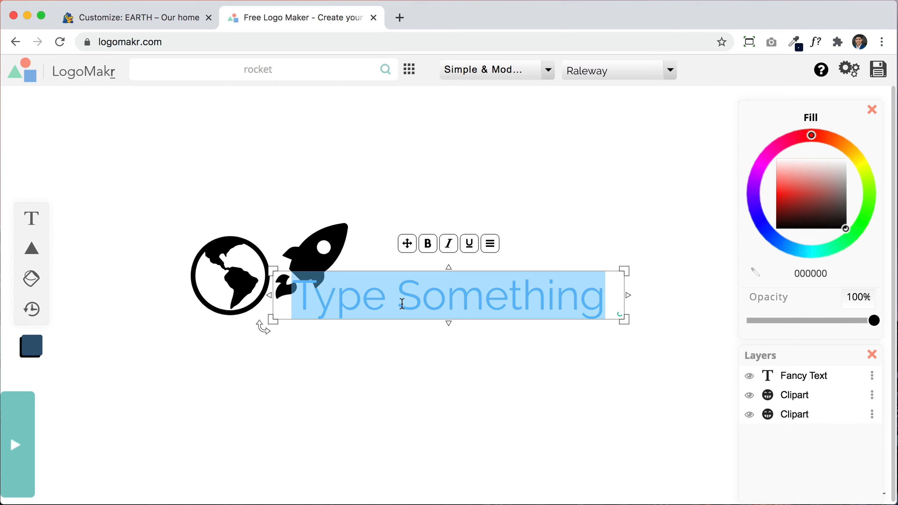
pyautogui.write('eat')
pyautogui.press('BackSpace')
pyautogui.press('BackSpace')
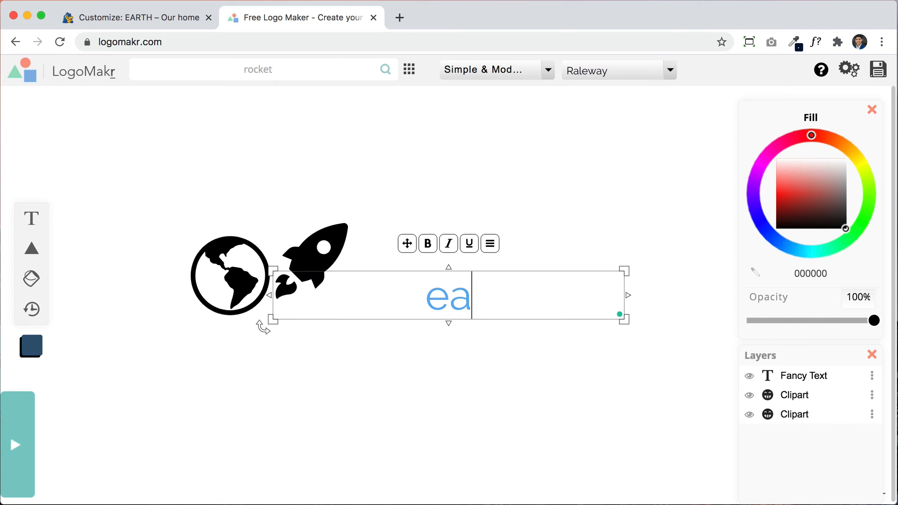
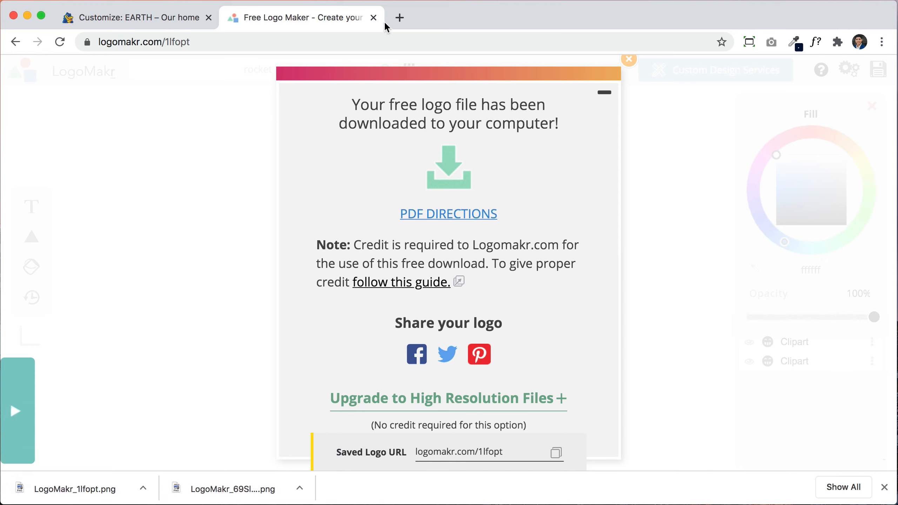
# Step: Close the LogoMakr tab to return to the EARTH site's WordPress customizer
pyautogui.click(373, 17)
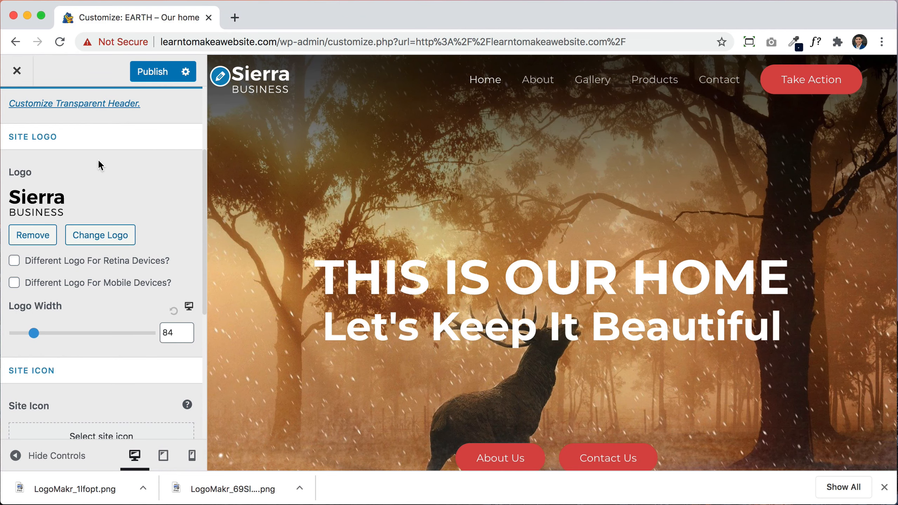
# Step: Upload logo1.png and logo2.png to the media library to replace the site logo
pyautogui.click(109, 235)
pyautogui.click(73, 124)
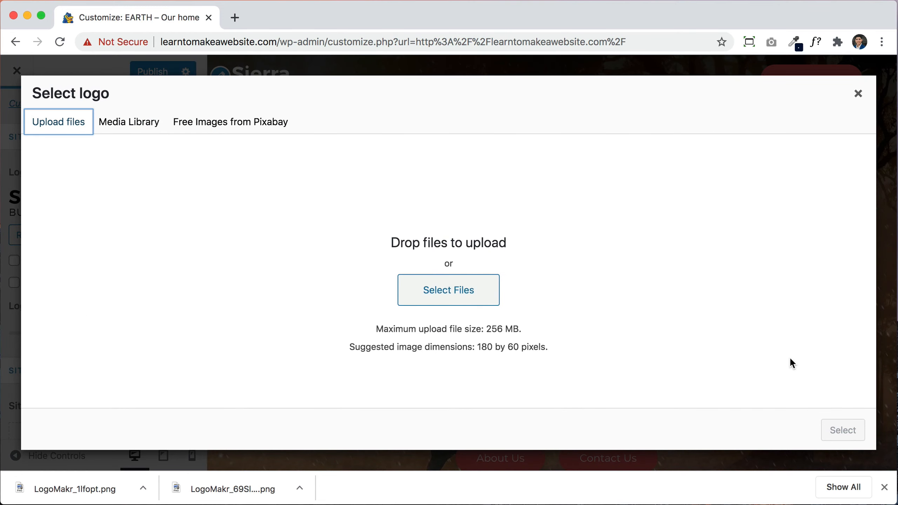
pyautogui.click(884, 488)
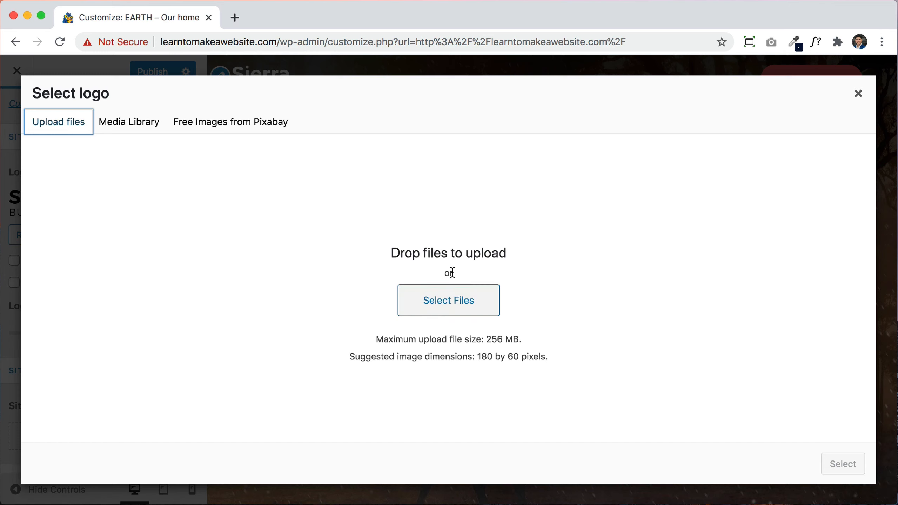
pyautogui.click(445, 300)
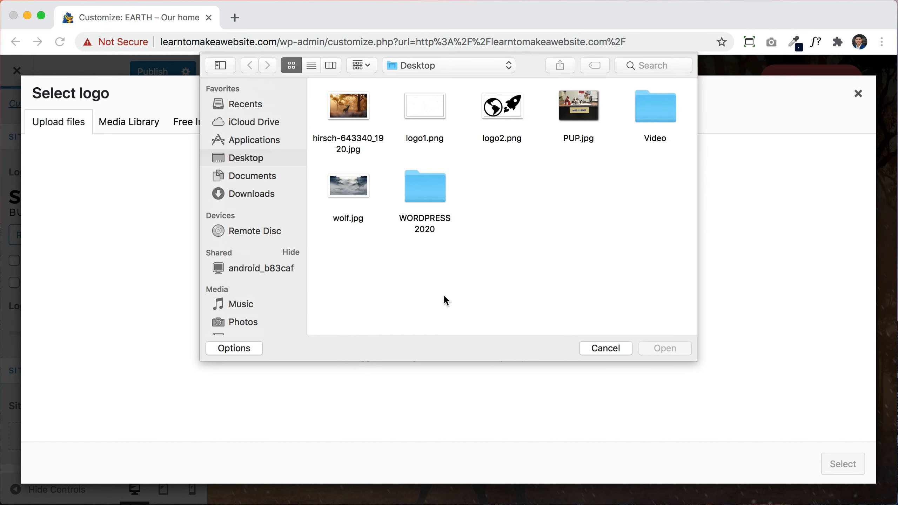
pyautogui.click(434, 114)
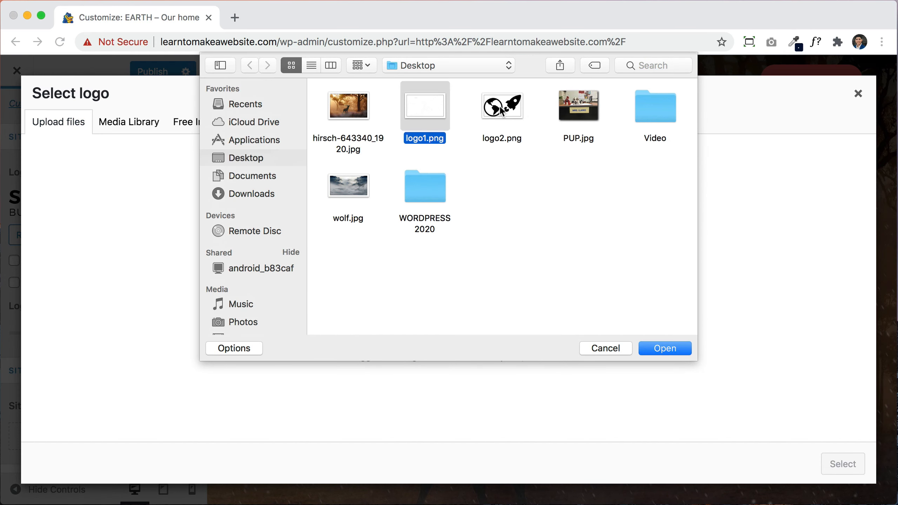
pyautogui.click(501, 111)
pyautogui.keyDown('super'); pyautogui.click(436, 112); pyautogui.keyUp('super')
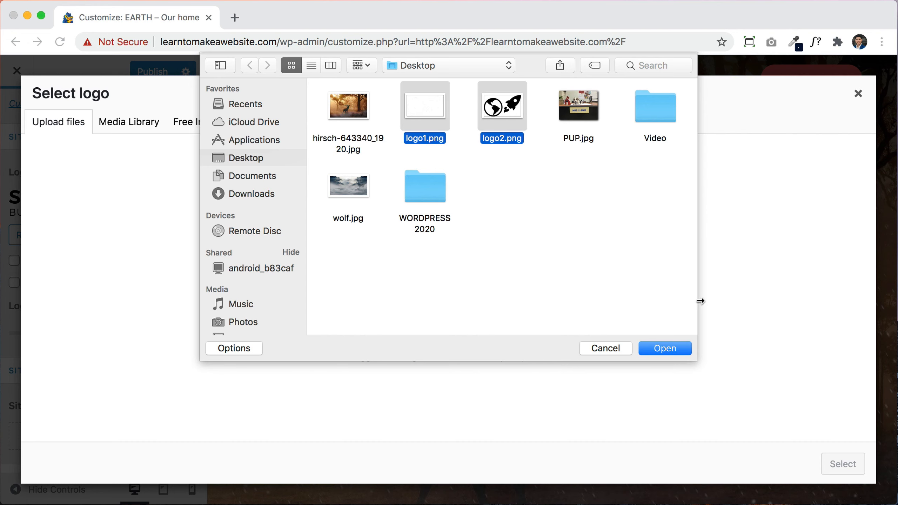
pyautogui.click(673, 349)
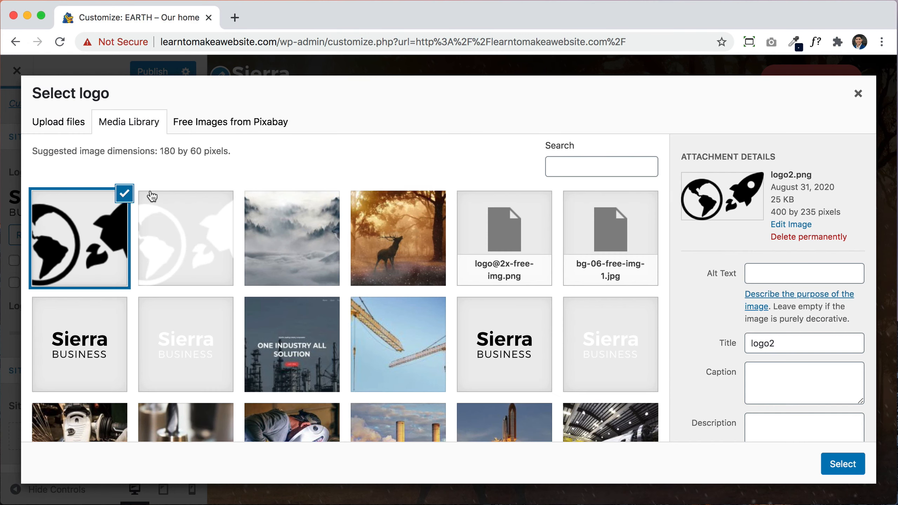
# Step: Choose the black globe-and-rocket logo2.png as the site logo
pyautogui.click(81, 233)
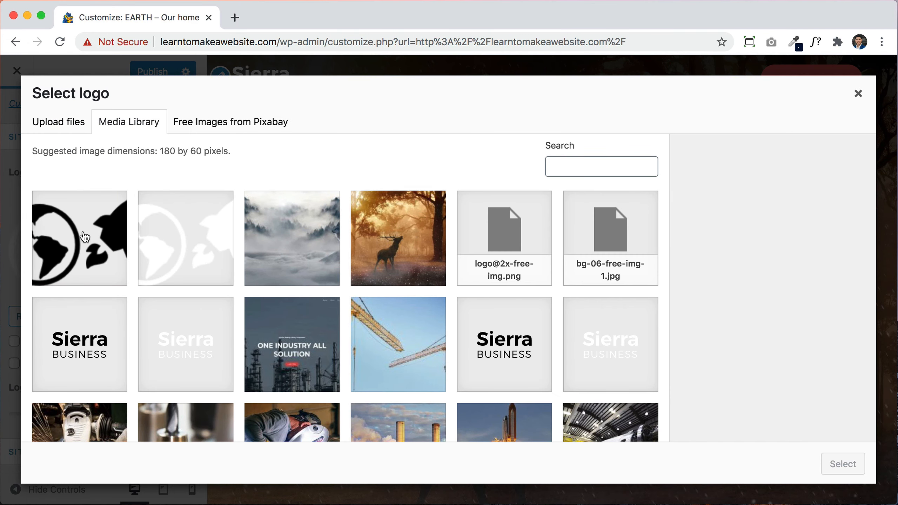
pyautogui.click(85, 235)
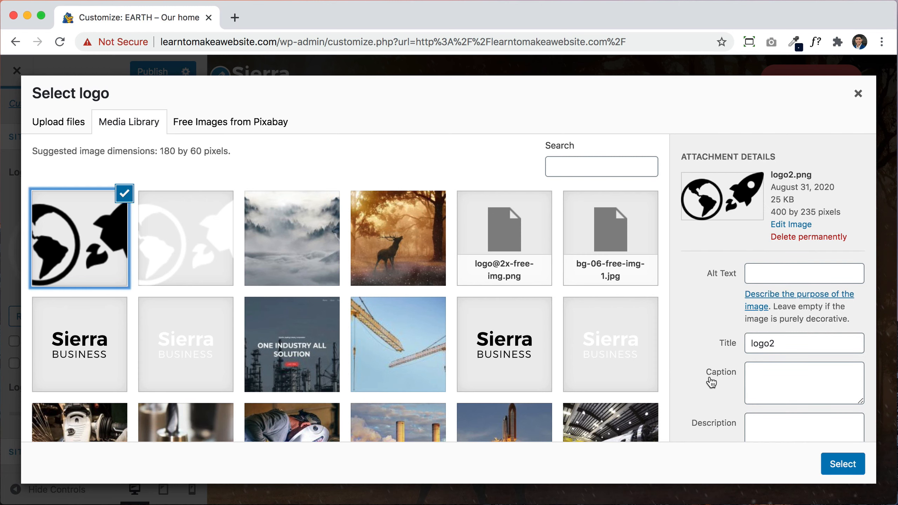
pyautogui.click(828, 464)
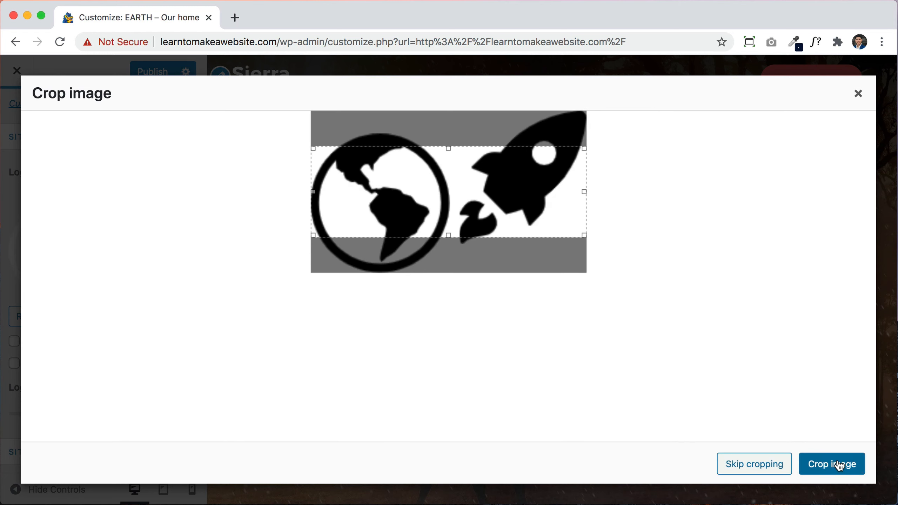
# Step: Skip cropping so the black globe-and-rocket image becomes the site logo at width 84
pyautogui.click(756, 464)
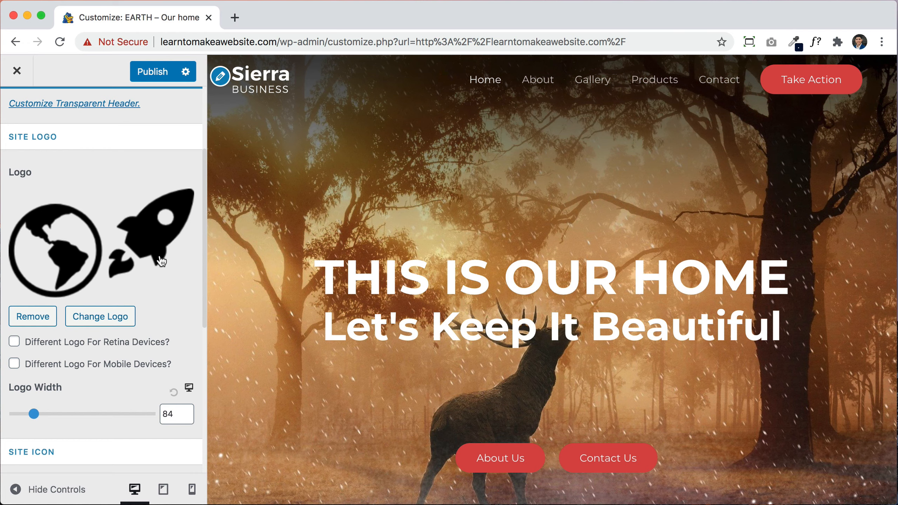
pyautogui.scroll(-3, 161, 261)
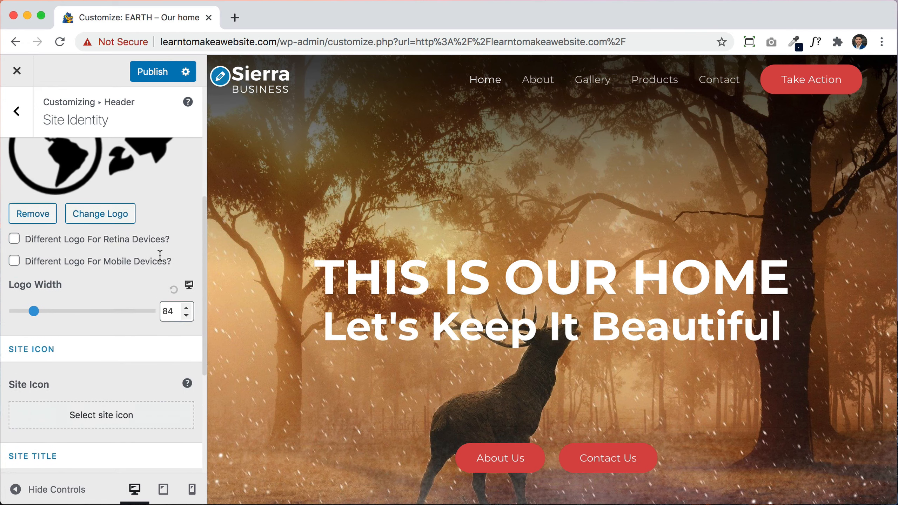
pyautogui.scroll(5, 162, 261)
pyautogui.scroll(-5, 161, 261)
pyautogui.scroll(-4, 162, 261)
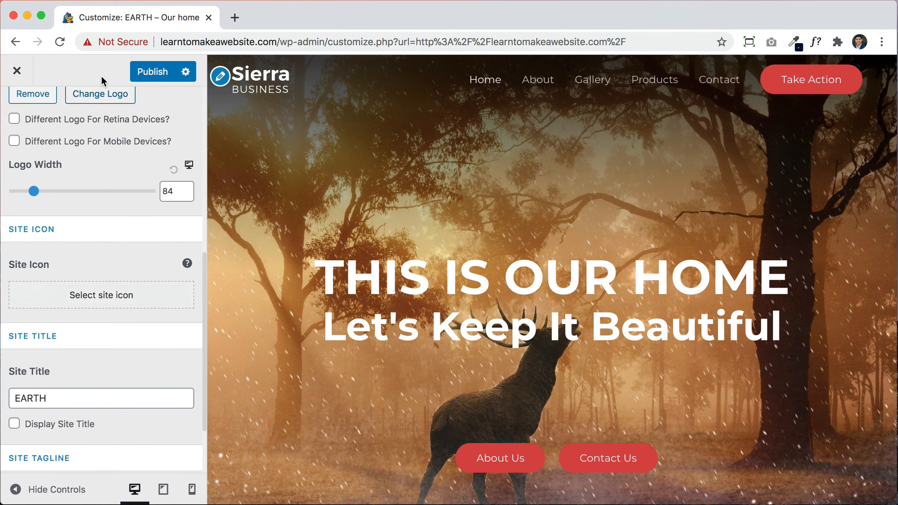
# Step: Make the site icon the rocket cropped from the globe-and-rocket logo2 image
pyautogui.click(109, 295)
pyautogui.click(87, 260)
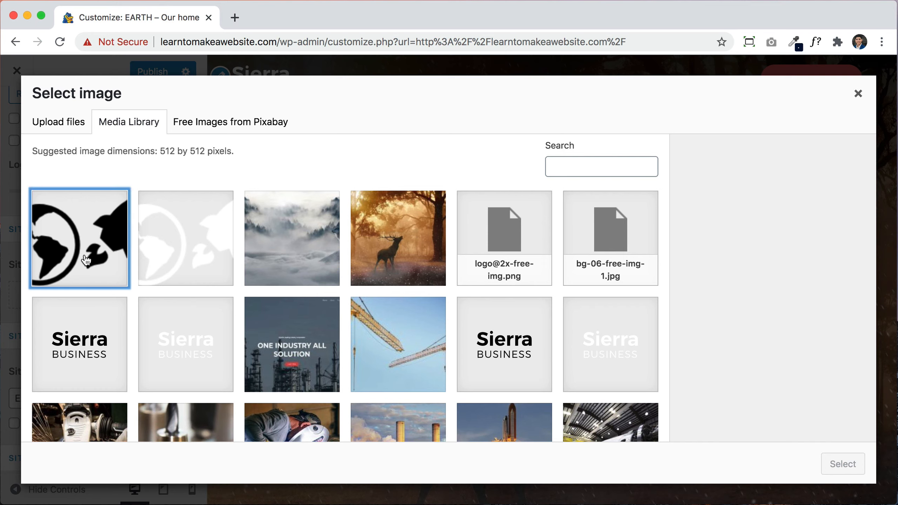
pyautogui.click(844, 466)
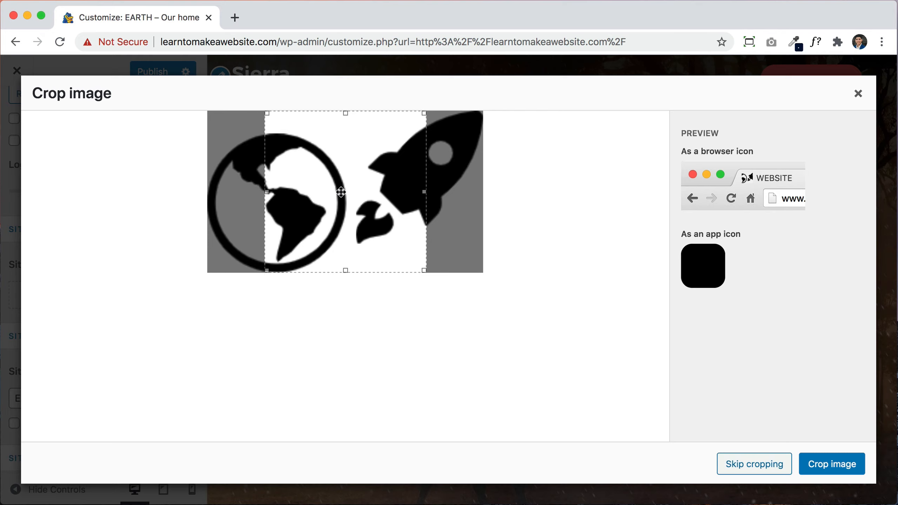
pyautogui.moveTo(314, 172); pyautogui.dragTo(387, 170)
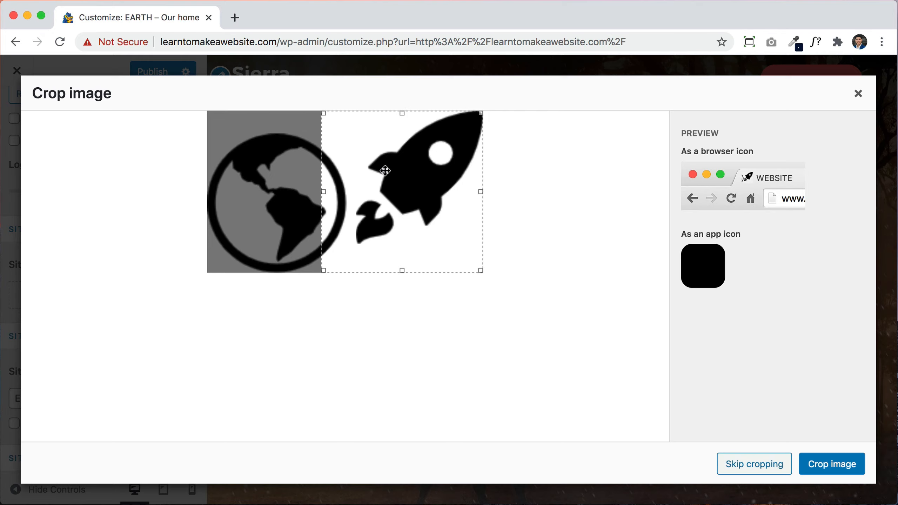
pyautogui.click(822, 465)
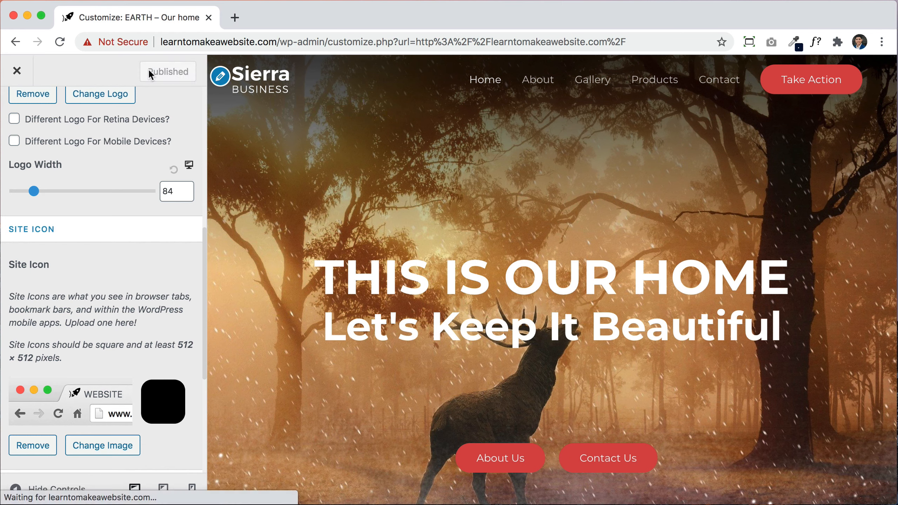
# Step: Replace the transparent header's logo with the white globe-and-rocket logo1.png
pyautogui.click(225, 81)
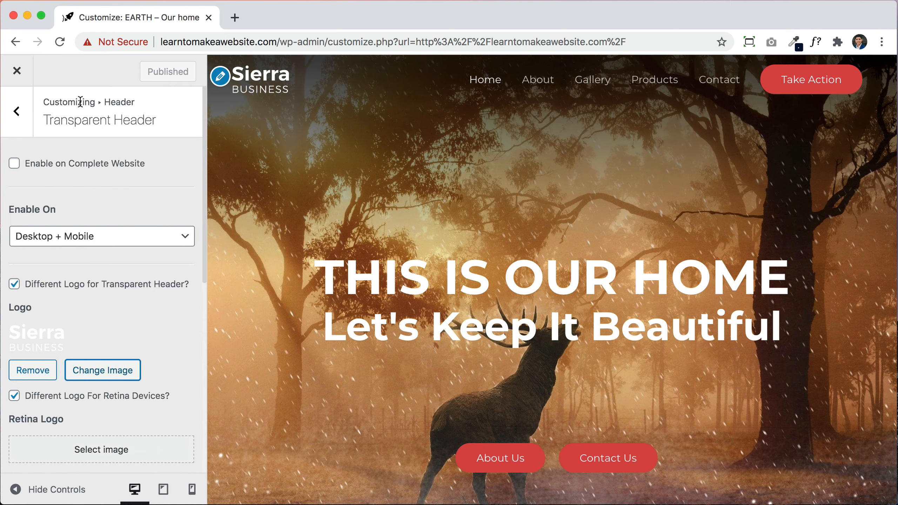
pyautogui.scroll(-4, 111, 176)
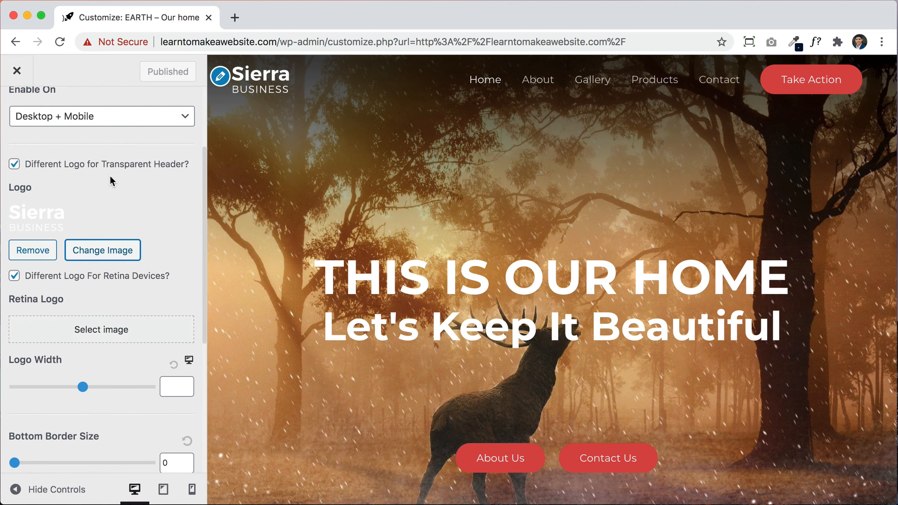
pyautogui.scroll(-2, 30, 222)
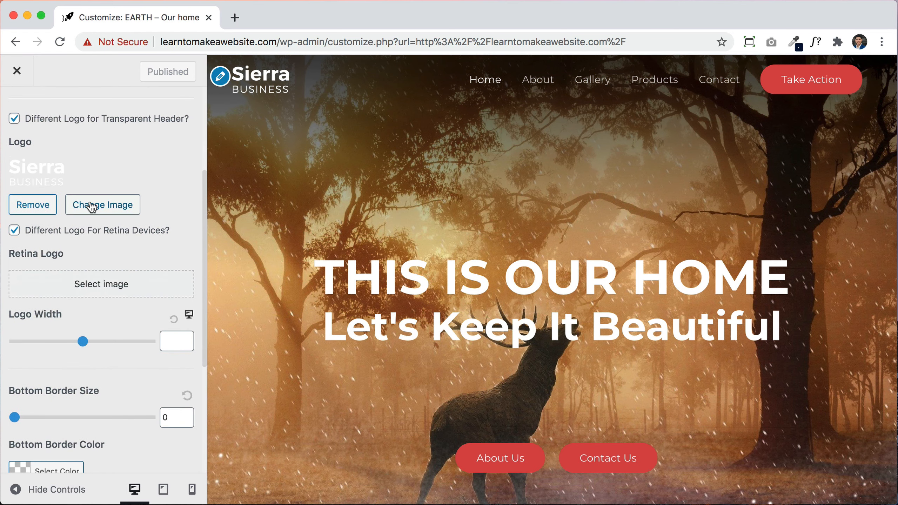
pyautogui.click(81, 206)
pyautogui.click(198, 235)
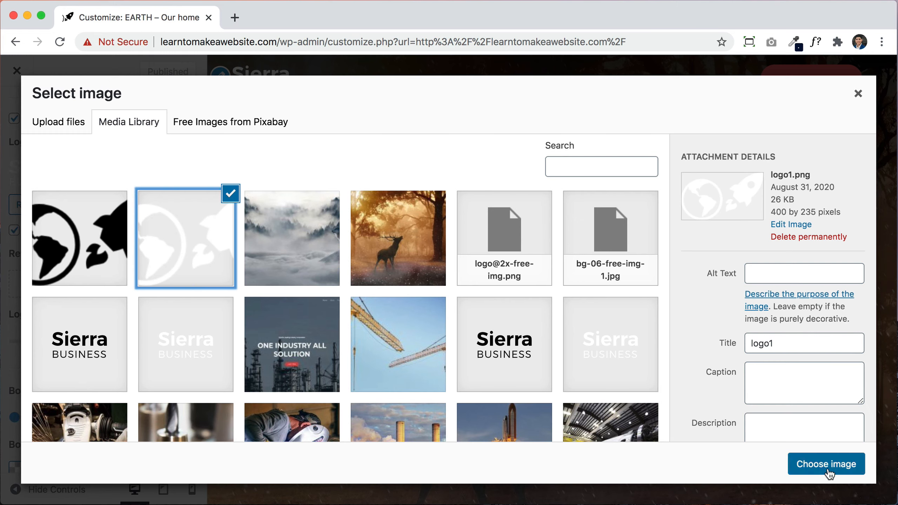
pyautogui.click(828, 469)
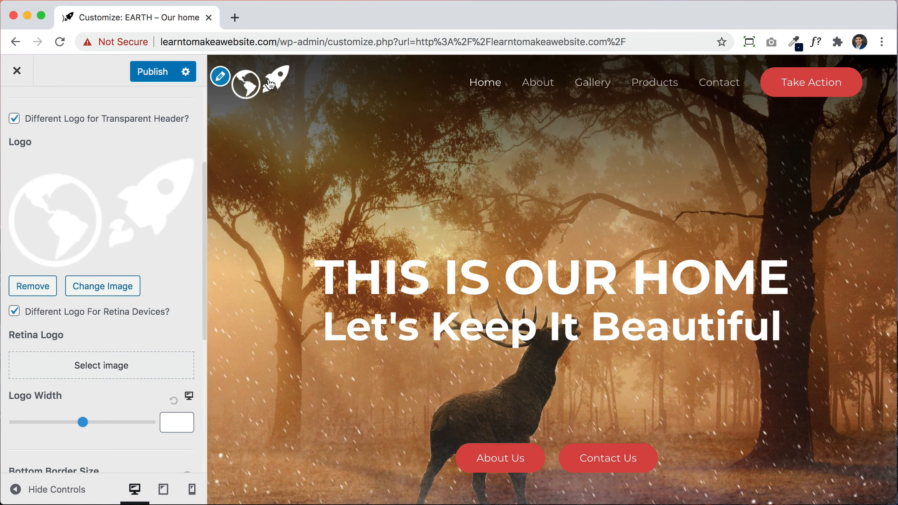
# Step: Set the transparent header logo width to 95, publish, and exit to the live site
pyautogui.scroll(-3, 77, 360)
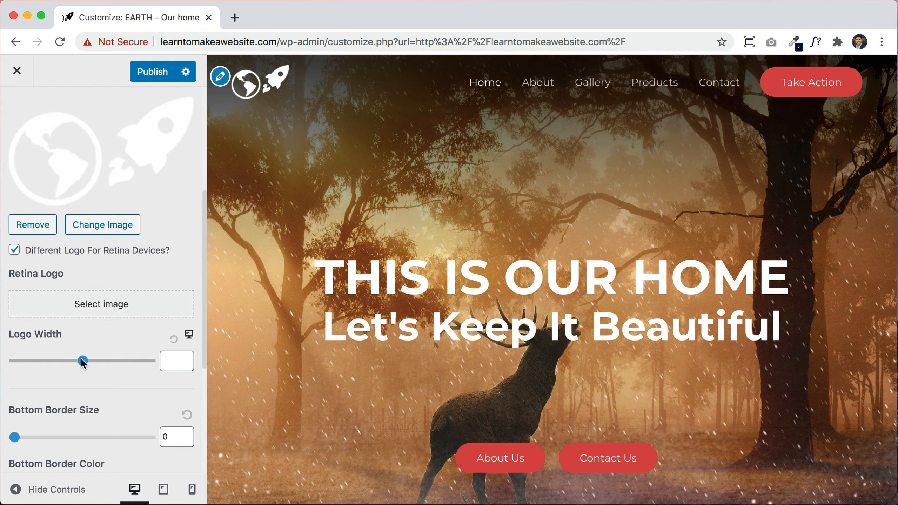
pyautogui.moveTo(81, 361); pyautogui.dragTo(24, 360)
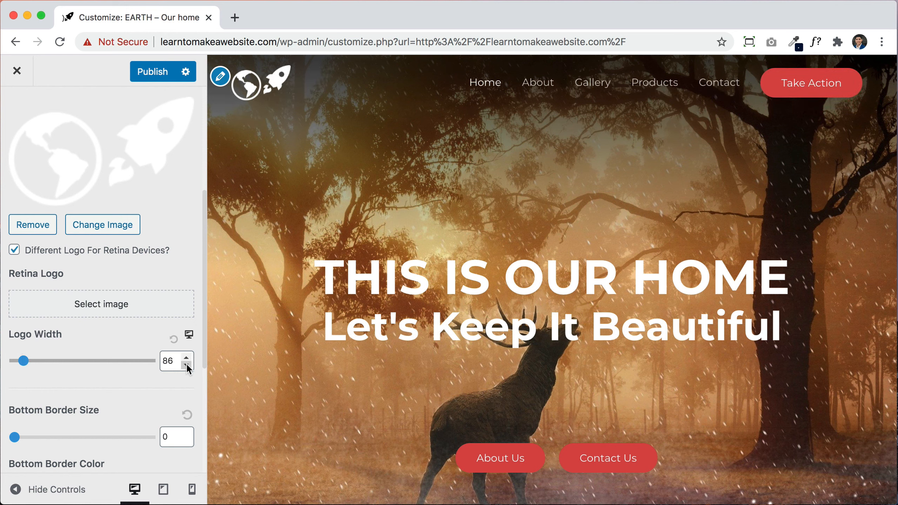
pyautogui.click(187, 365)
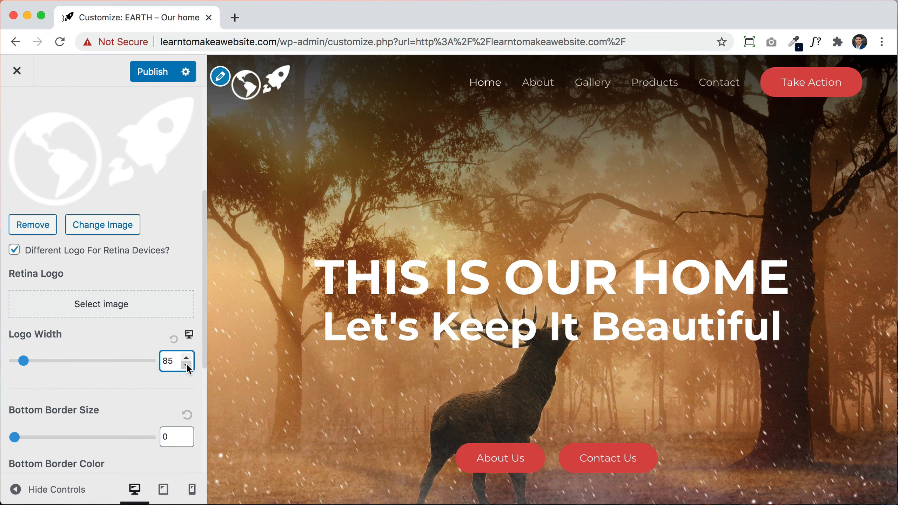
pyautogui.click(187, 357)
pyautogui.click(188, 357)
pyautogui.click(188, 357)
pyautogui.click(187, 357)
pyautogui.click(188, 357)
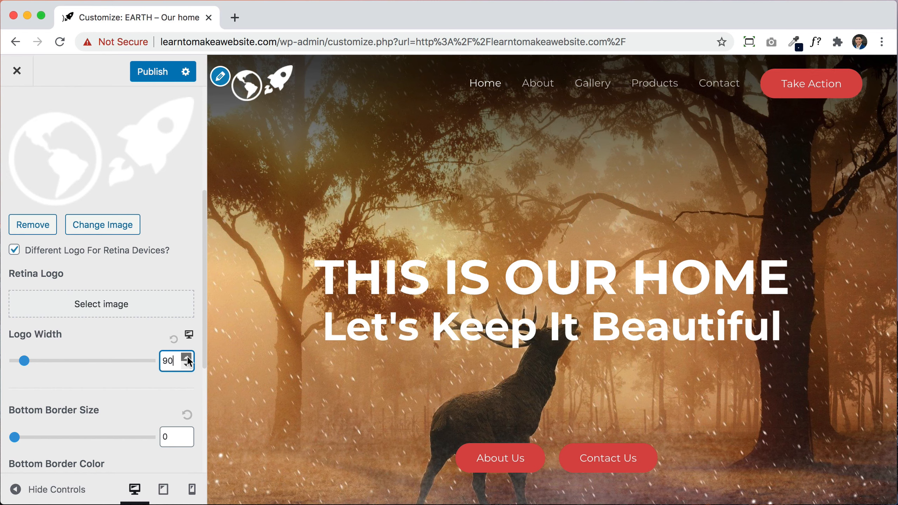
pyautogui.click(188, 357)
pyautogui.click(188, 357)
pyautogui.click(188, 357)
pyautogui.click(187, 357)
pyautogui.click(187, 357)
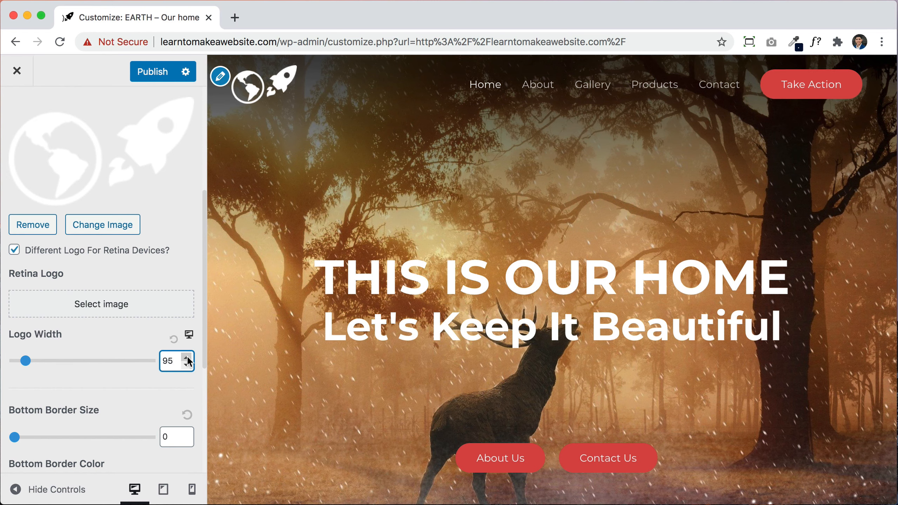
pyautogui.click(150, 74)
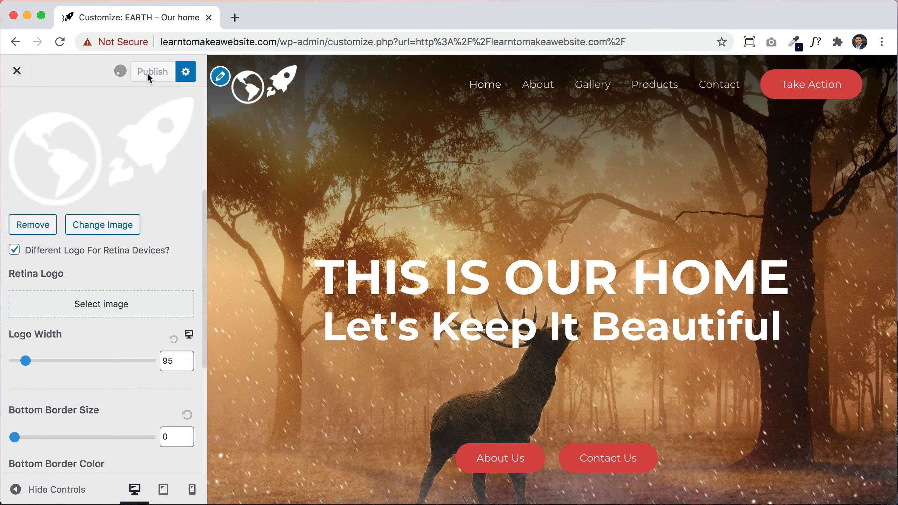
pyautogui.click(17, 72)
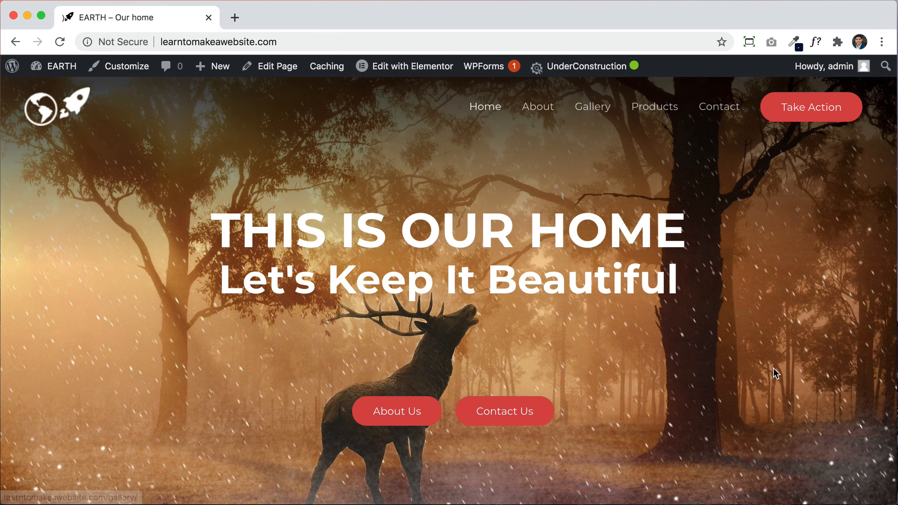
pyautogui.scroll(-10, 774, 370)
pyautogui.scroll(-15, 774, 370)
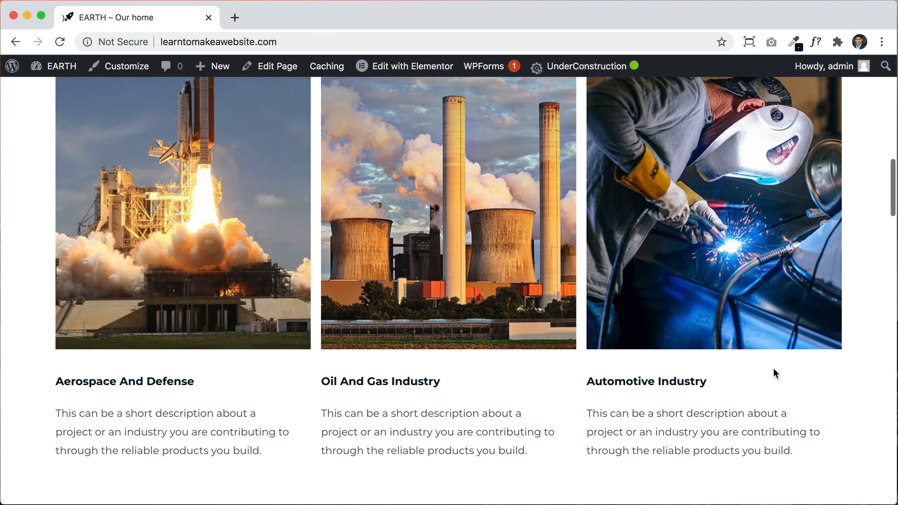
pyautogui.scroll(-5, 772, 367)
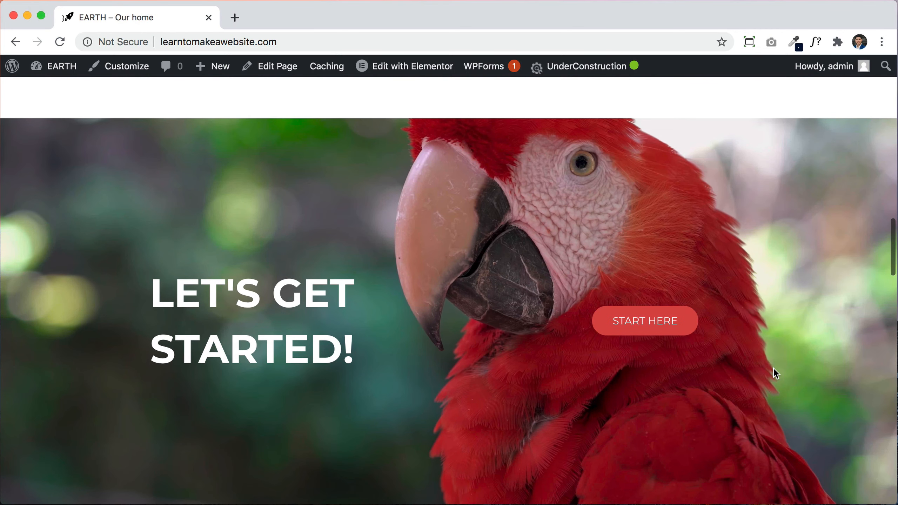
pyautogui.scroll(20, 773, 370)
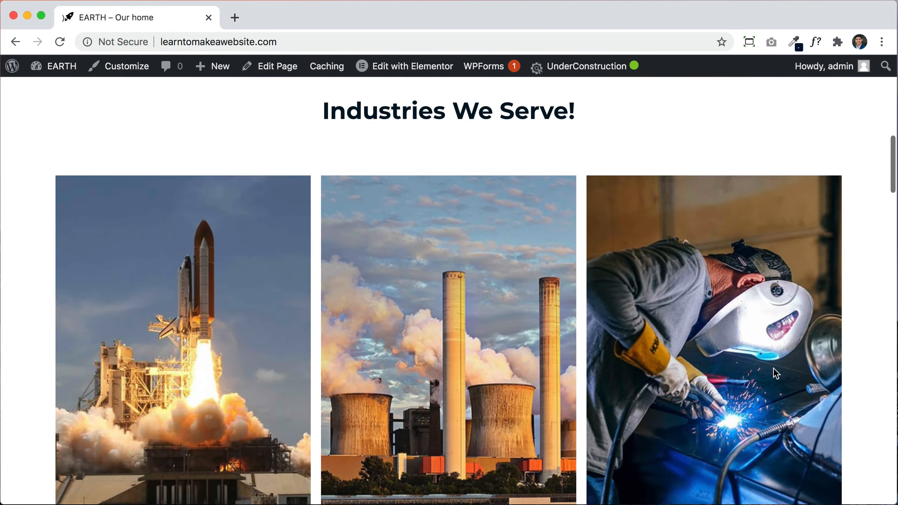
pyautogui.scroll(2, 776, 373)
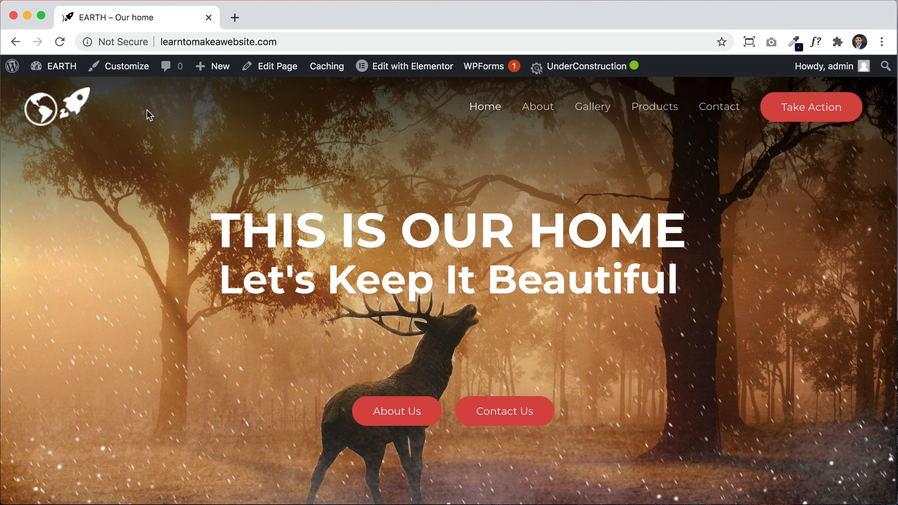
pyautogui.click(122, 74)
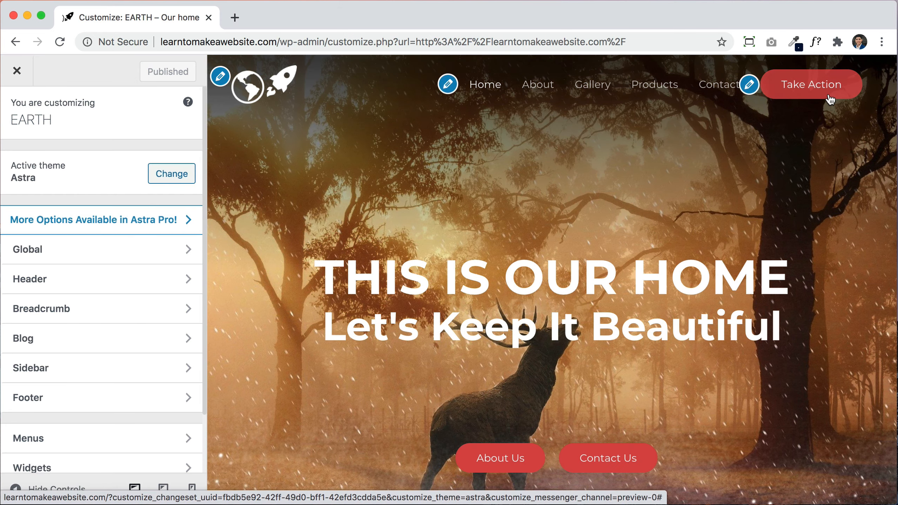
# Step: Set the Primary Menu's Last Item in Menu to None, dropping the Take Action button, and publish
pyautogui.click(750, 85)
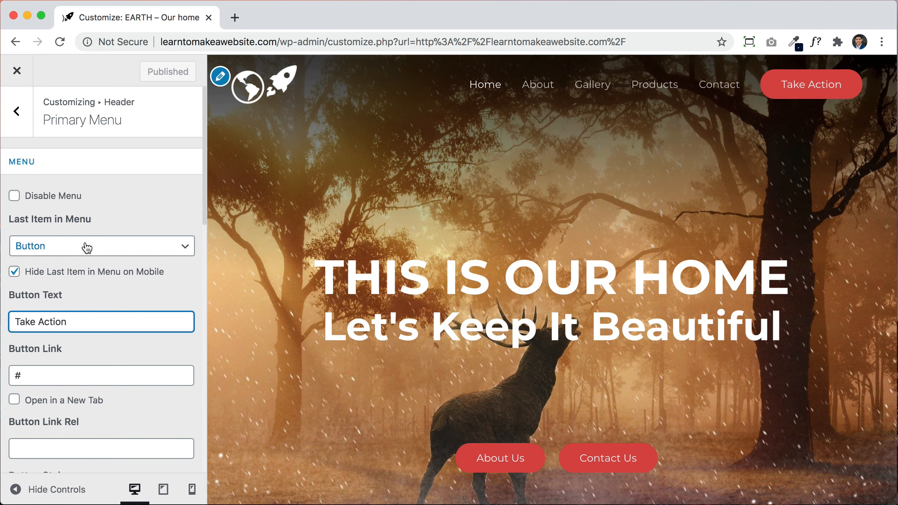
pyautogui.scroll(-2, 90, 271)
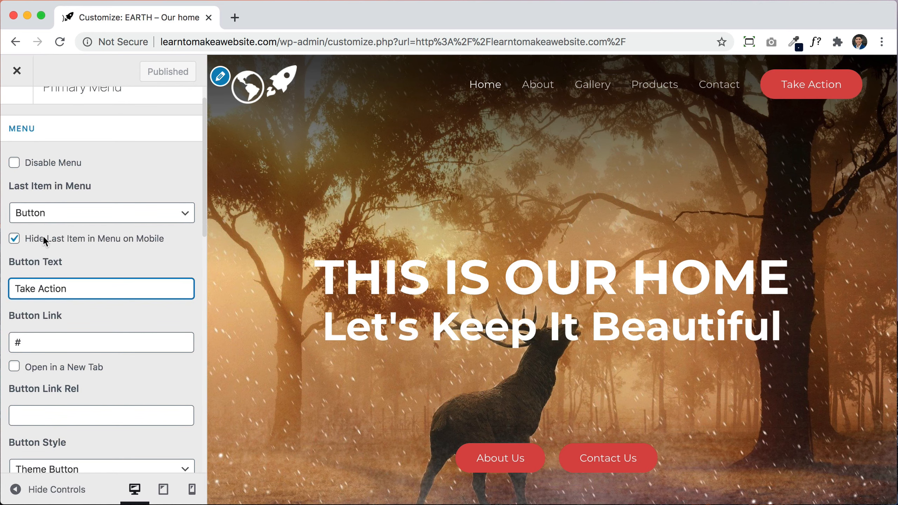
pyautogui.click(40, 220)
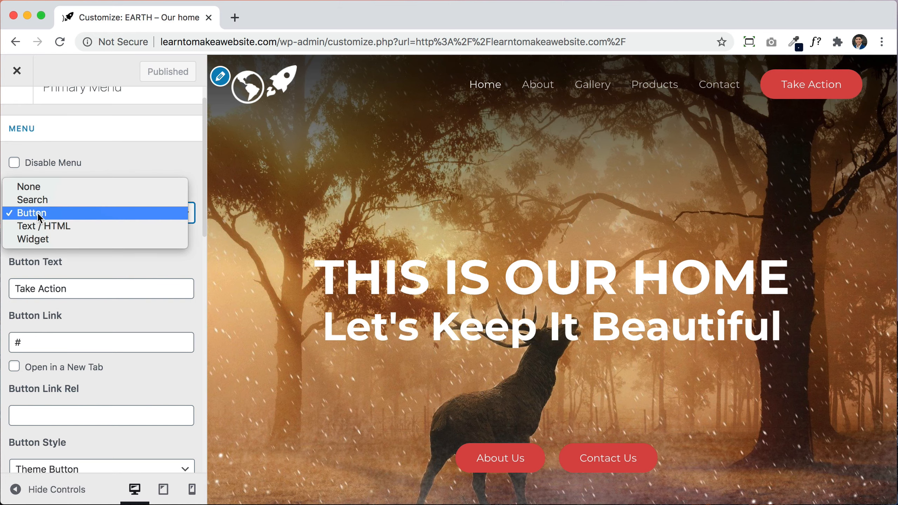
pyautogui.click(37, 186)
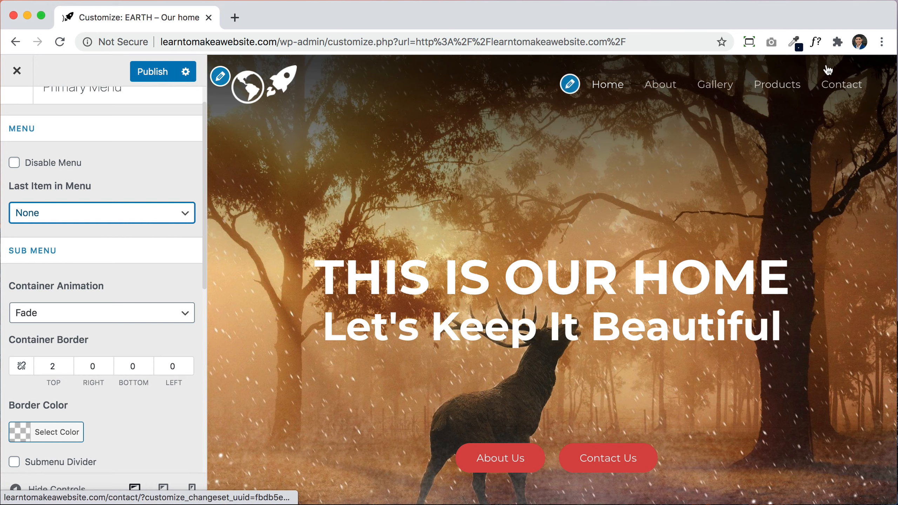
pyautogui.click(80, 224)
pyautogui.click(42, 239)
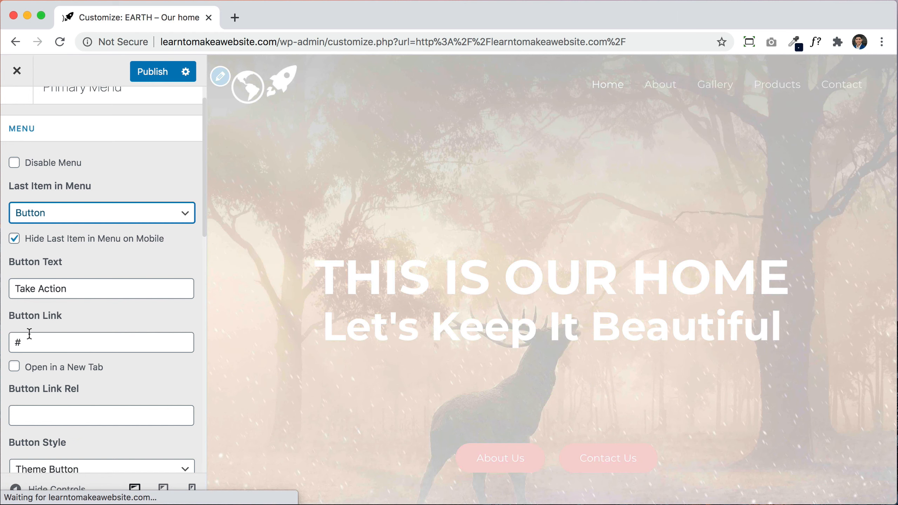
pyautogui.doubleClick(38, 339)
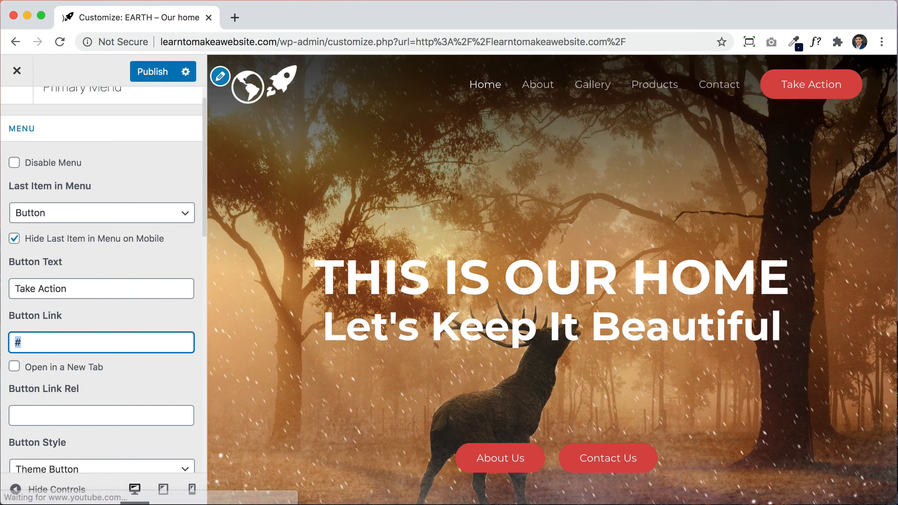
pyautogui.click(52, 212)
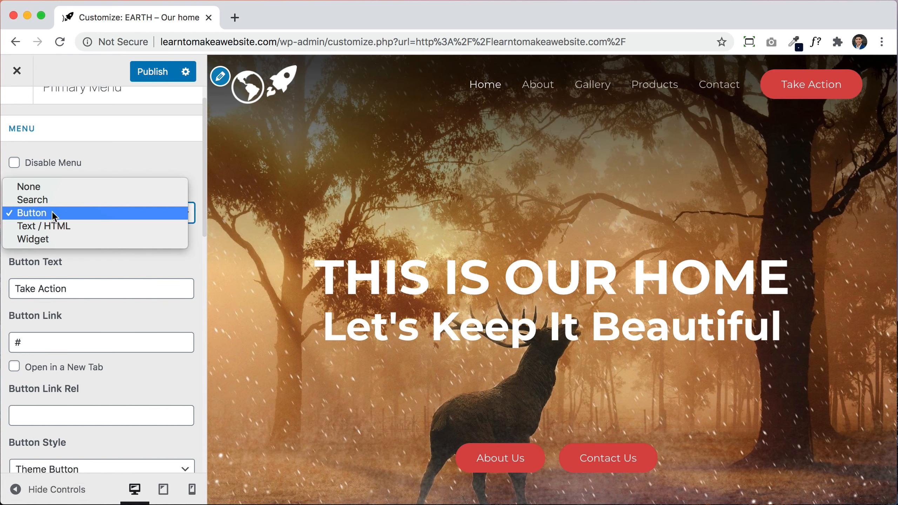
pyautogui.click(42, 189)
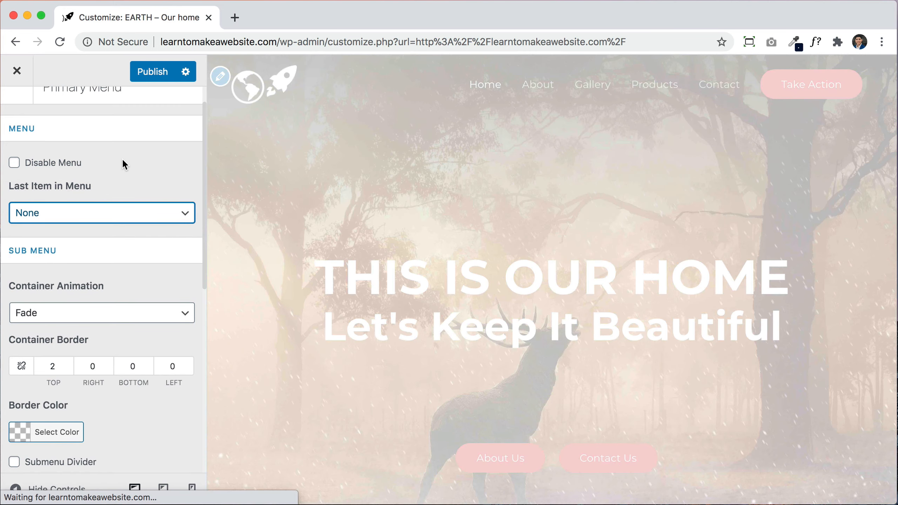
pyautogui.scroll(2, 125, 164)
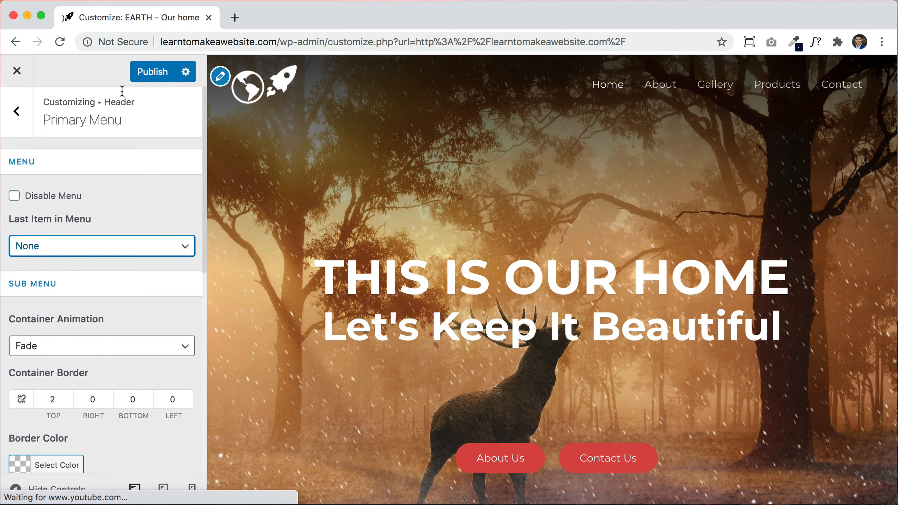
pyautogui.click(142, 74)
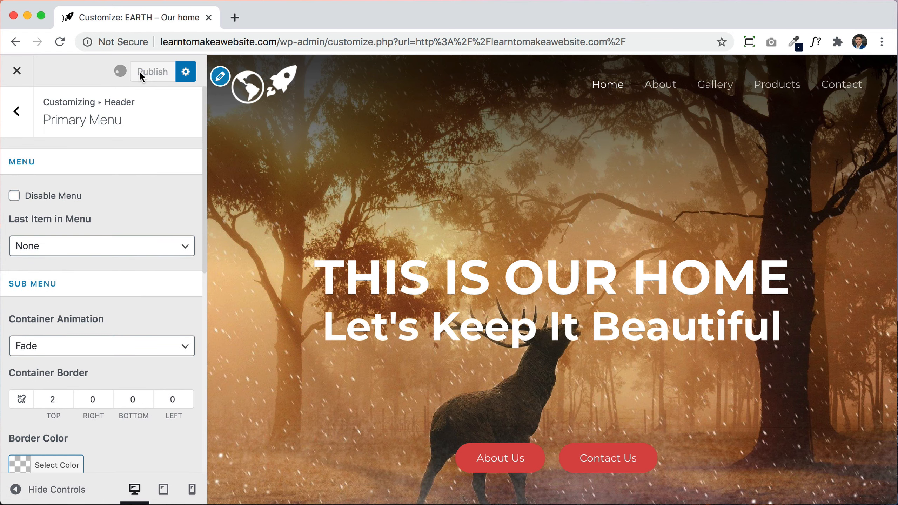
# Step: Close the customizer and scroll down to the footer's Products, Features and Company columns
pyautogui.click(18, 72)
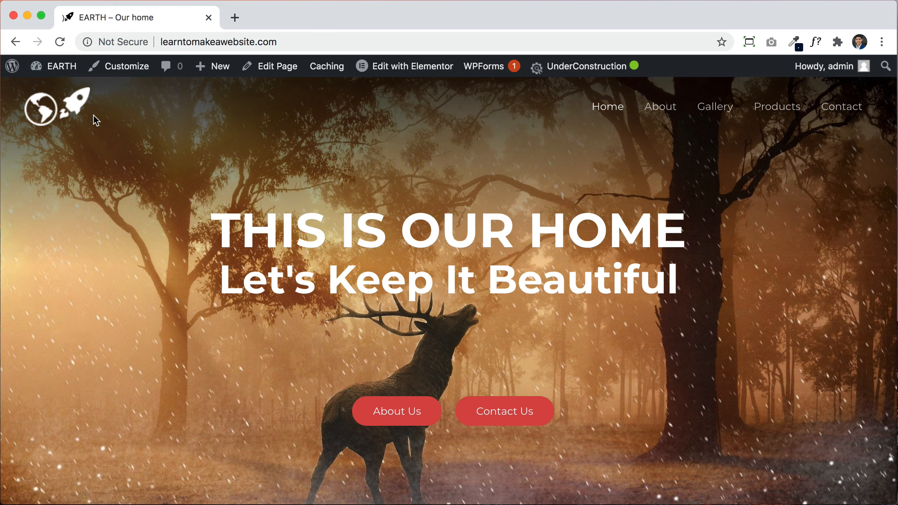
pyautogui.scroll(-20, 712, 278)
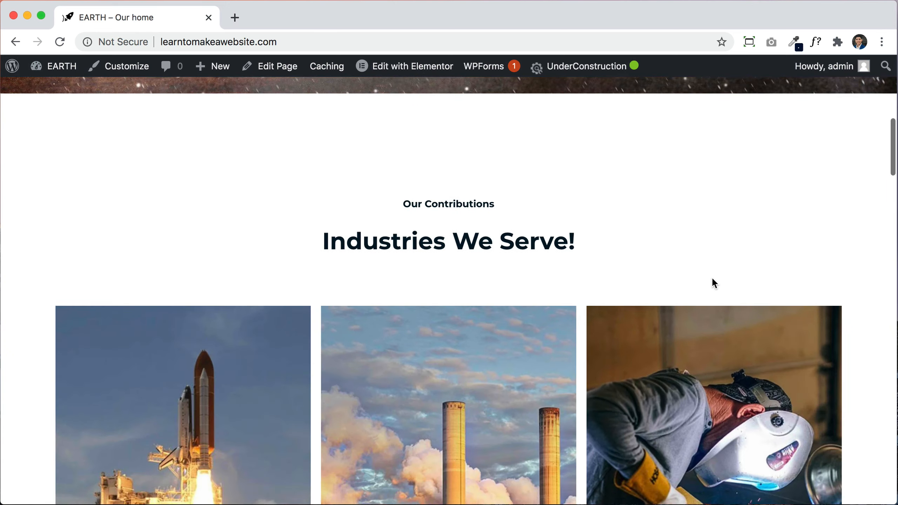
pyautogui.scroll(-20, 712, 283)
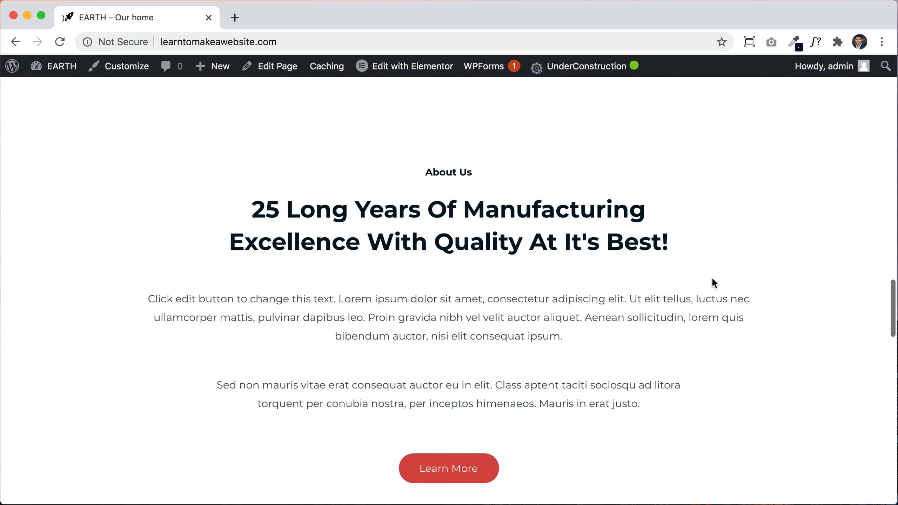
pyautogui.scroll(-10, 712, 279)
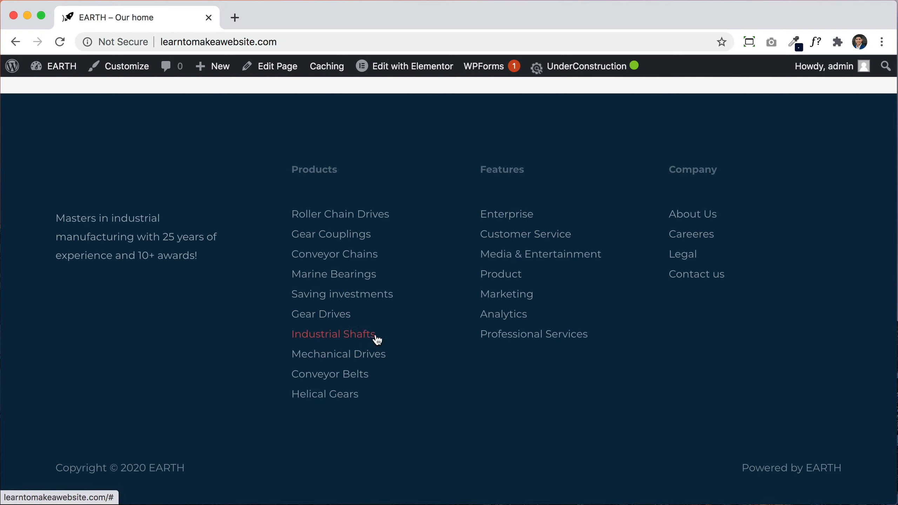
pyautogui.moveTo(410, 68)
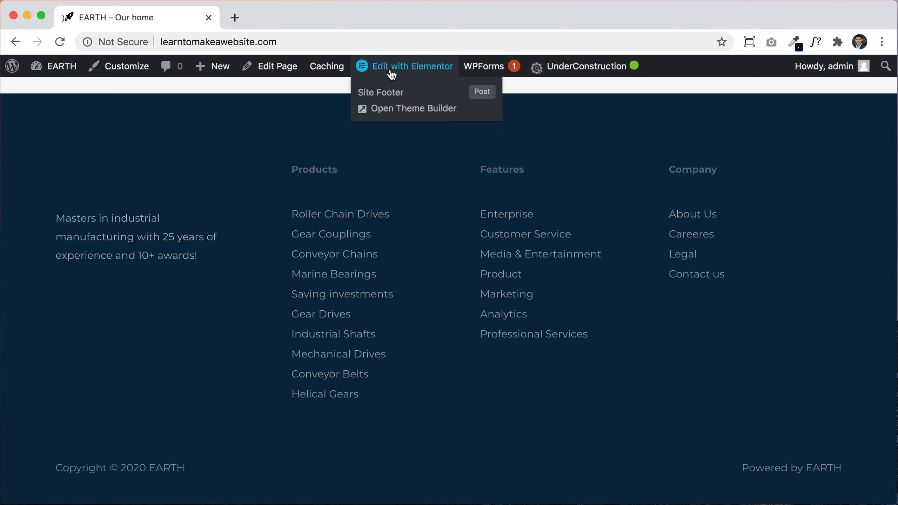
# Step: In the Elementor Site Footer, add an Image widget showing logo1.png above the description text
pyautogui.click(381, 94)
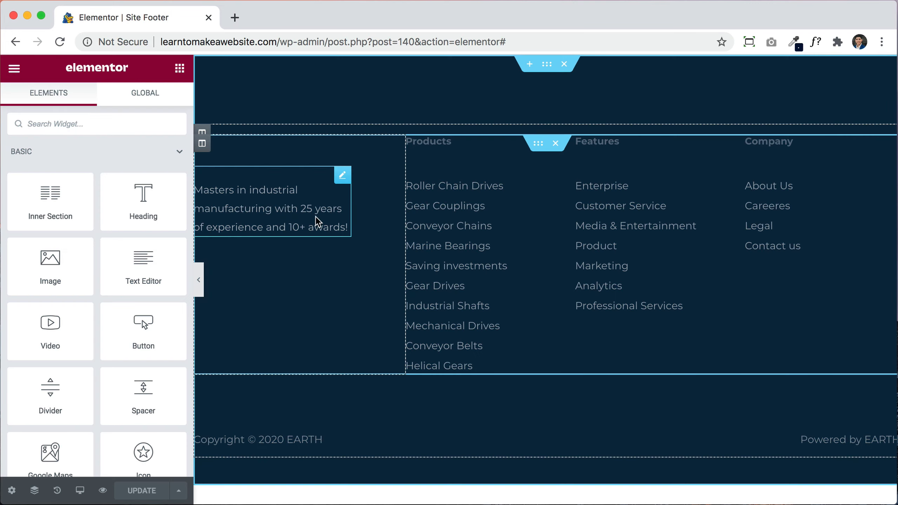
pyautogui.click(342, 175)
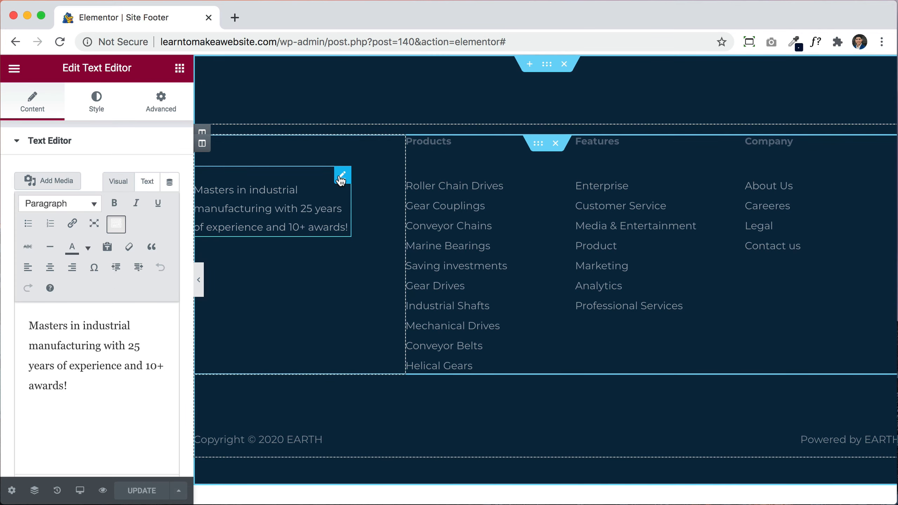
pyautogui.moveTo(341, 174)
pyautogui.mouseDown()
pyautogui.moveTo(565, 207)
pyautogui.moveTo(326, 241)
pyautogui.moveTo(272, 220)
pyautogui.mouseUp()
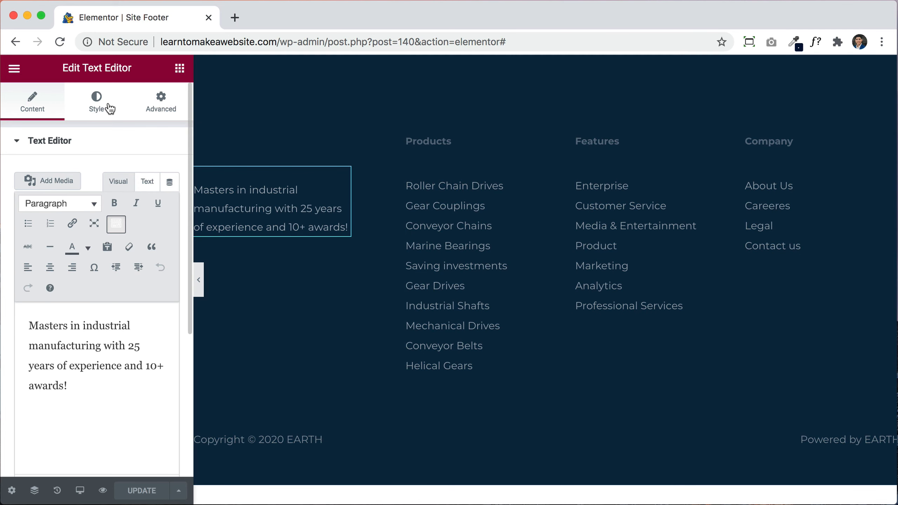
pyautogui.click(180, 68)
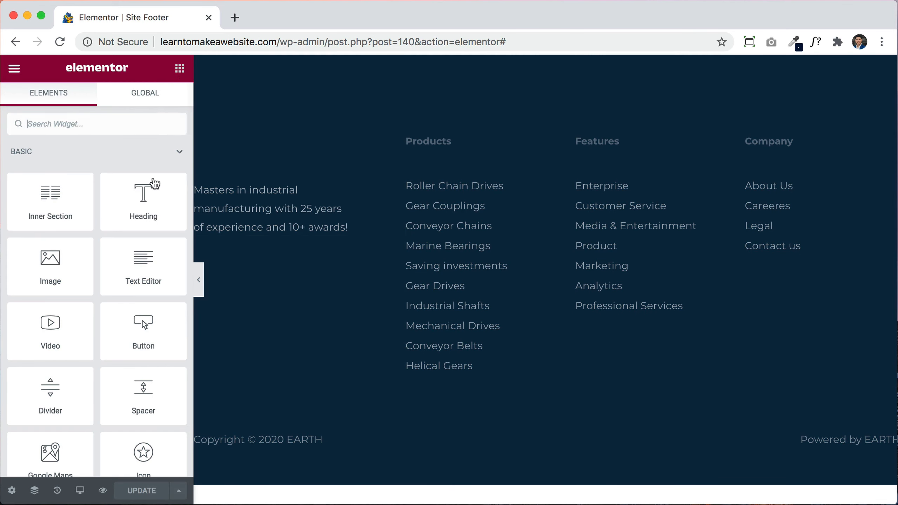
pyautogui.moveTo(50, 260); pyautogui.dragTo(283, 185)
pyautogui.click(121, 210)
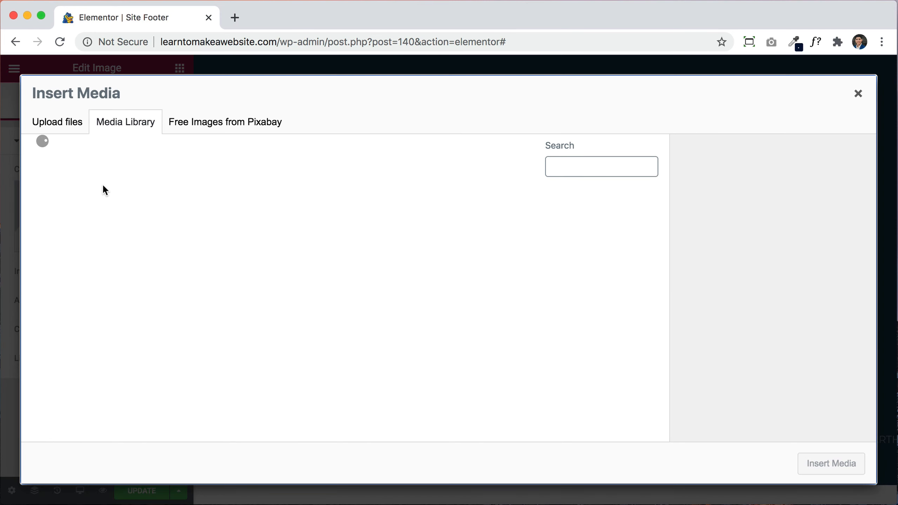
pyautogui.click(207, 217)
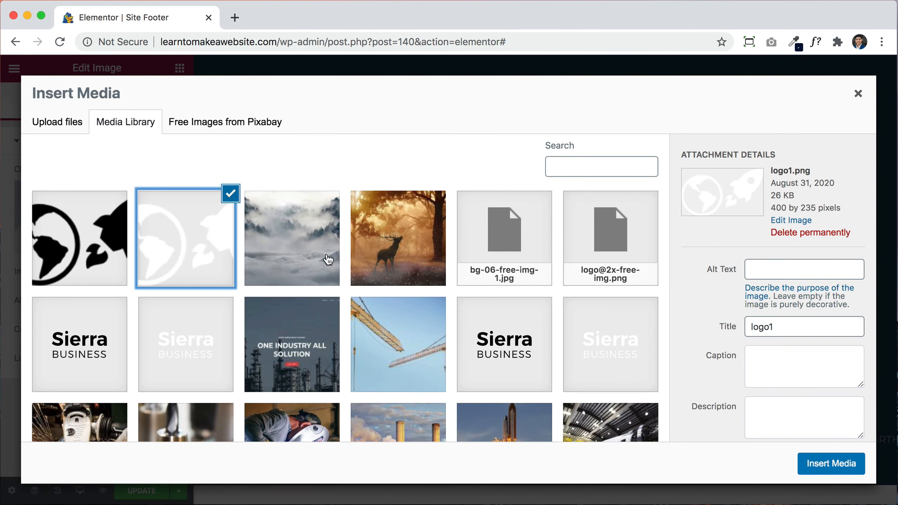
pyautogui.click(807, 466)
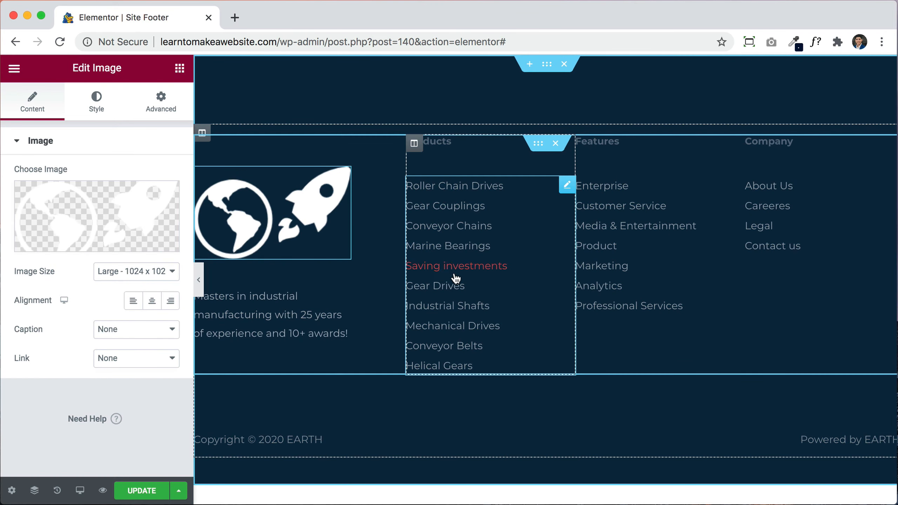
# Step: Remove the footer link columns, set the section's top padding from 100 to 0, and save
pyautogui.click(665, 156)
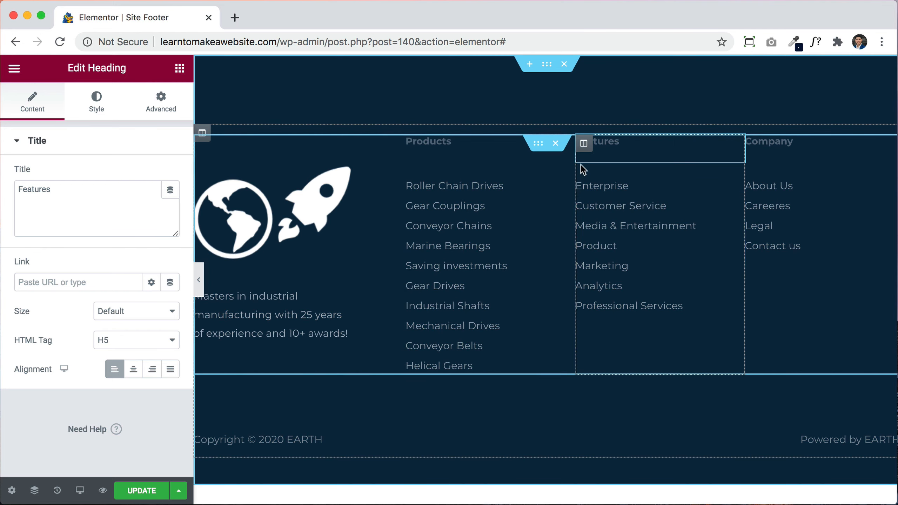
pyautogui.click(555, 143)
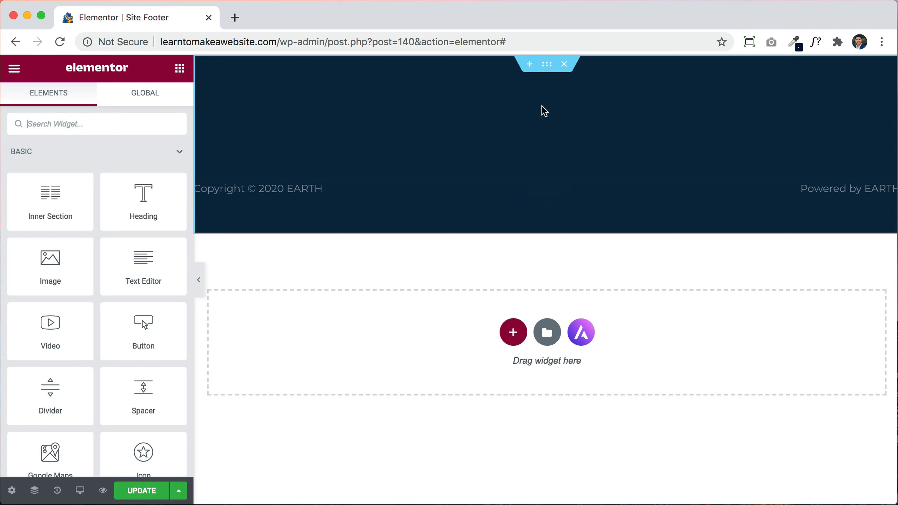
pyautogui.click(546, 66)
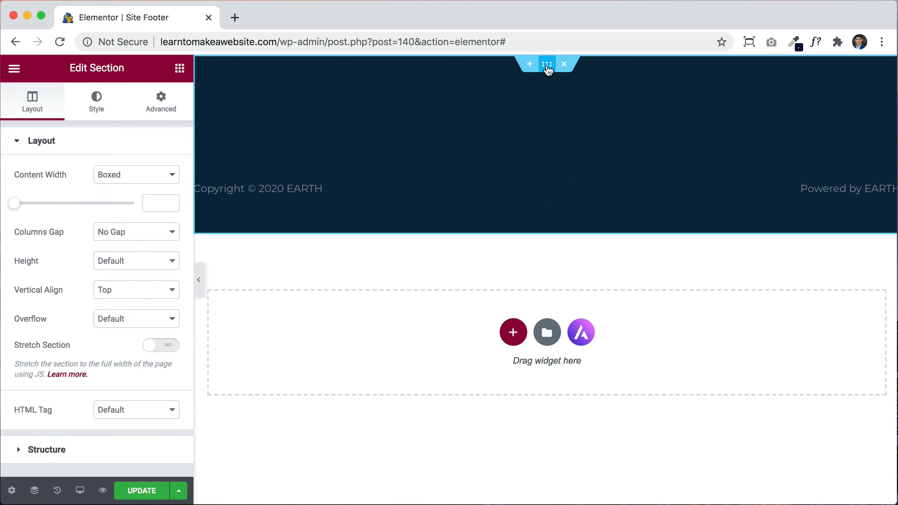
pyautogui.click(166, 111)
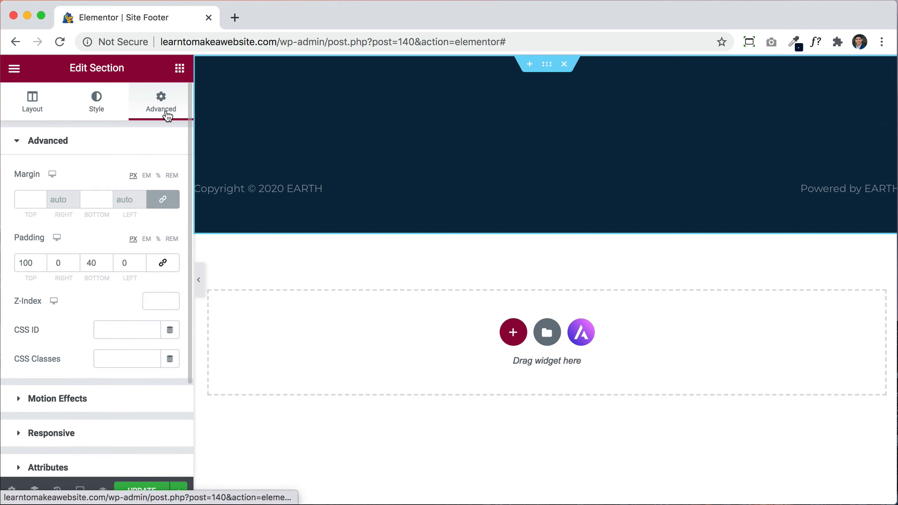
pyautogui.doubleClick(25, 262)
pyautogui.write('0')
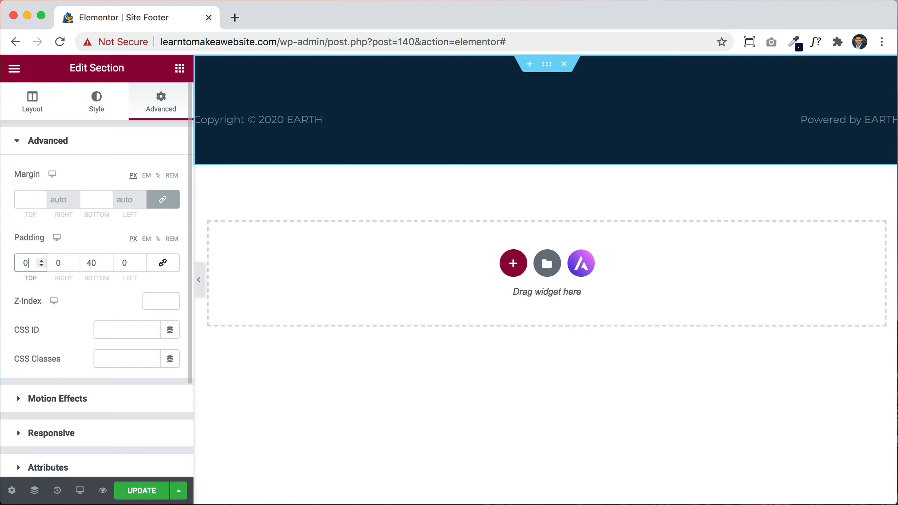
pyautogui.click(143, 493)
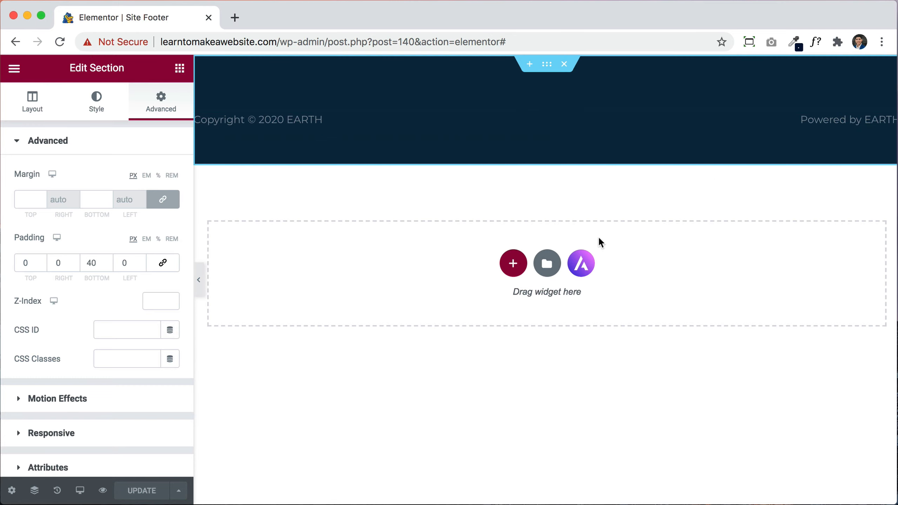
# Step: Preview the updated footer, then load the site's home page at the bare domain
pyautogui.click(111, 491)
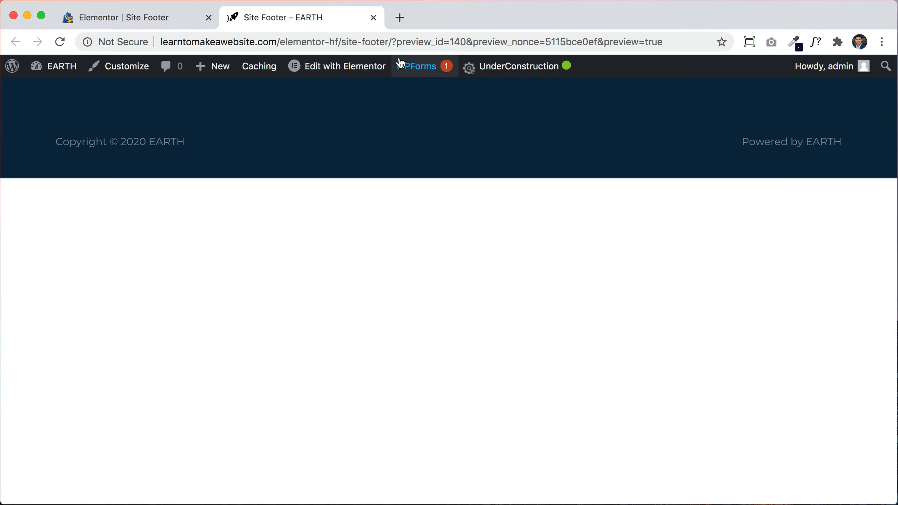
pyautogui.click(394, 43)
pyautogui.click(420, 43)
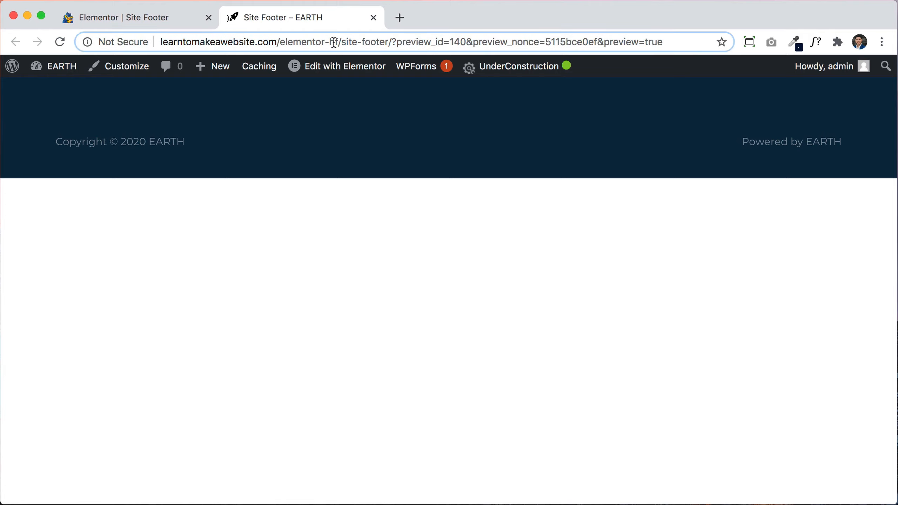
pyautogui.moveTo(280, 42); pyautogui.dragTo(667, 42)
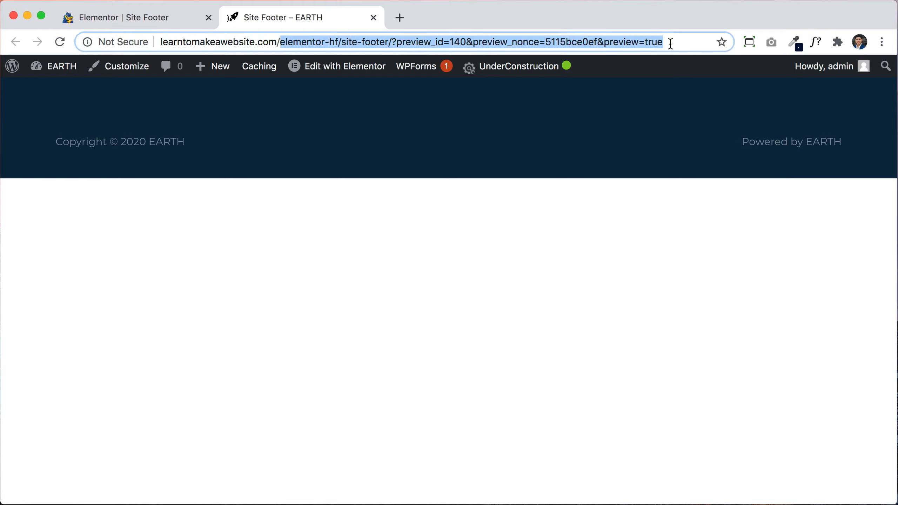
pyautogui.press('BackSpace')
pyautogui.press('Return')
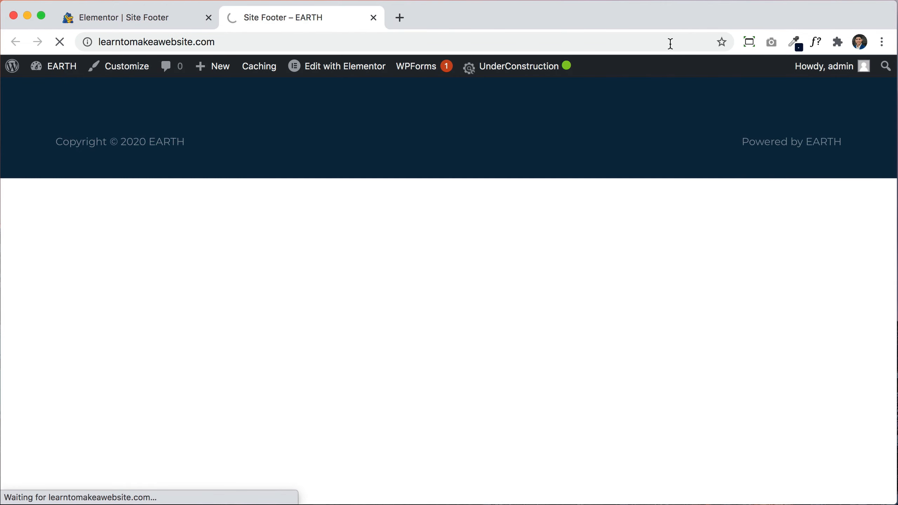
# Step: Scroll the home page to check the slimmer footer and close the Elementor footer editor tab
pyautogui.scroll(-10, 777, 269)
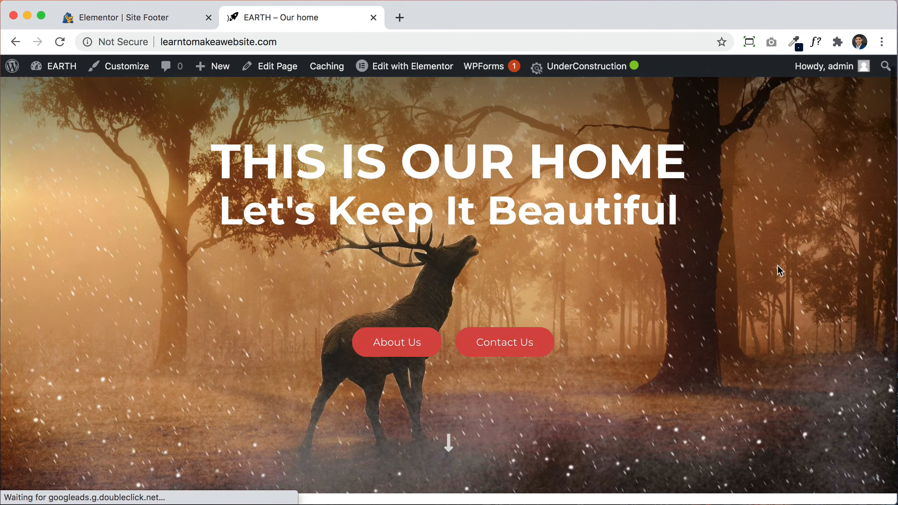
pyautogui.scroll(-15, 777, 265)
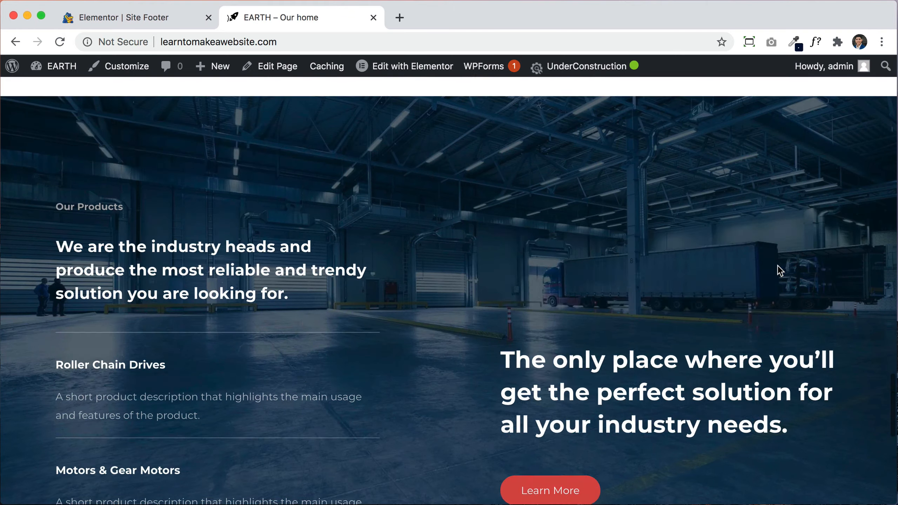
pyautogui.scroll(-2, 777, 265)
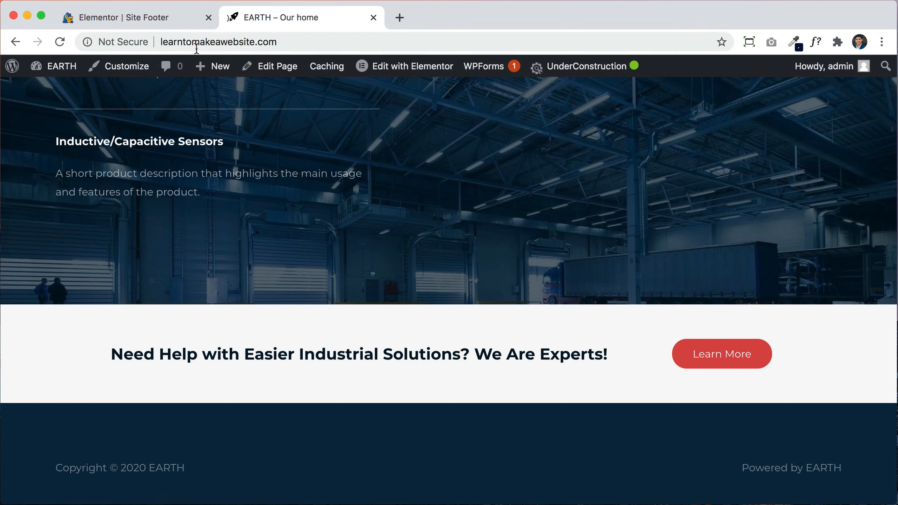
pyautogui.click(208, 18)
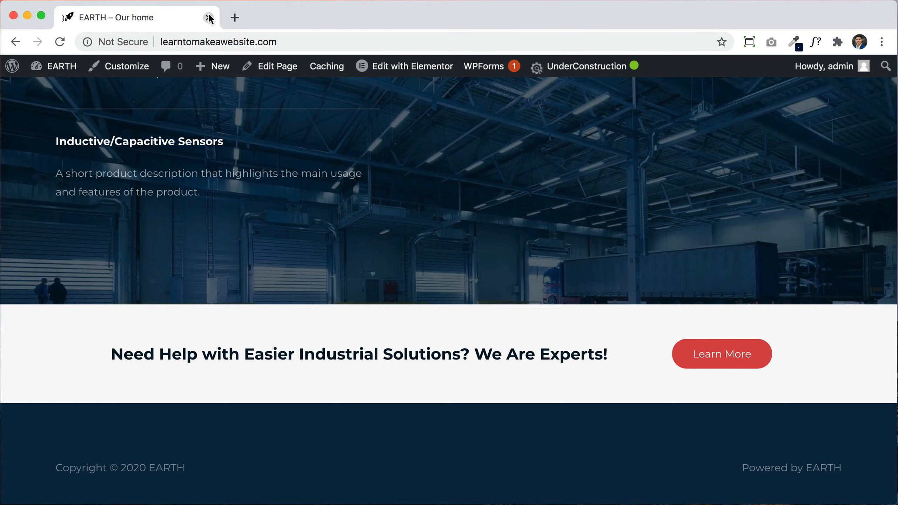
pyautogui.scroll(8, 583, 234)
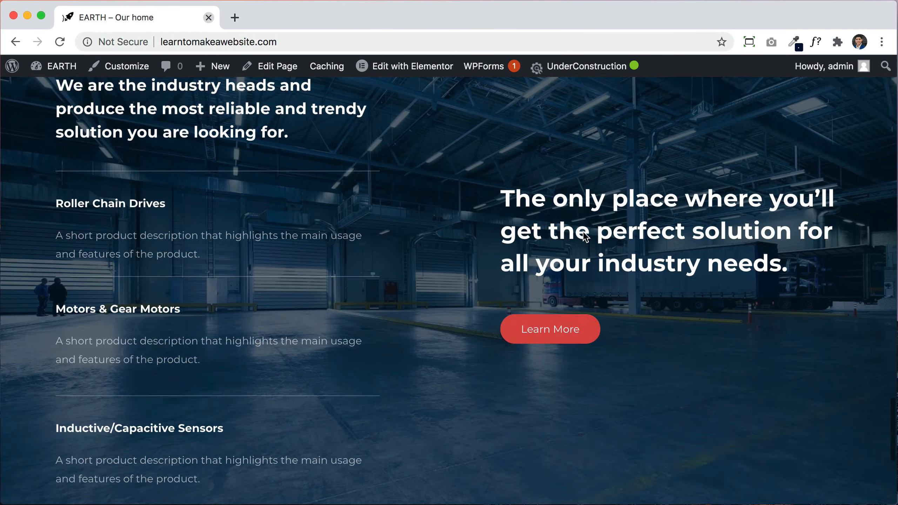
pyautogui.scroll(20, 585, 237)
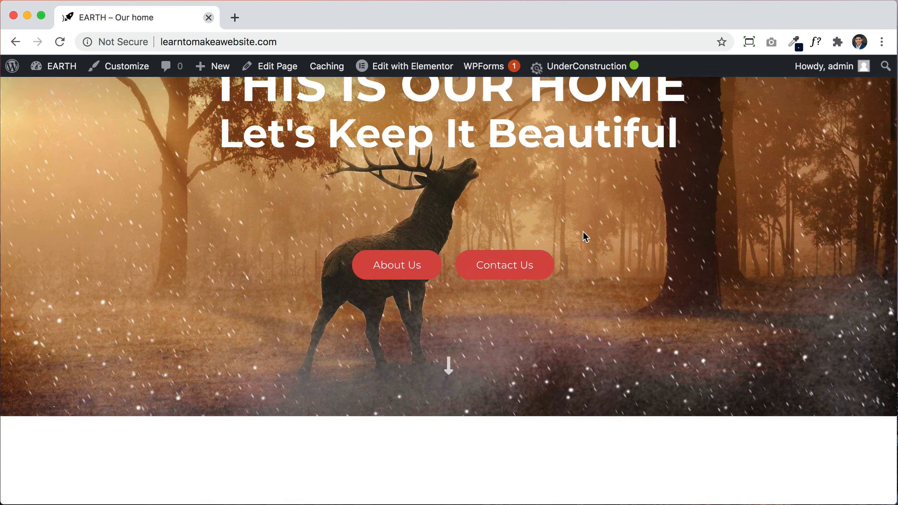
pyautogui.scroll(4, 585, 235)
# Step: Open the Contact page from the site menu, check its form, and launch Edit with Elementor
pyautogui.click(845, 110)
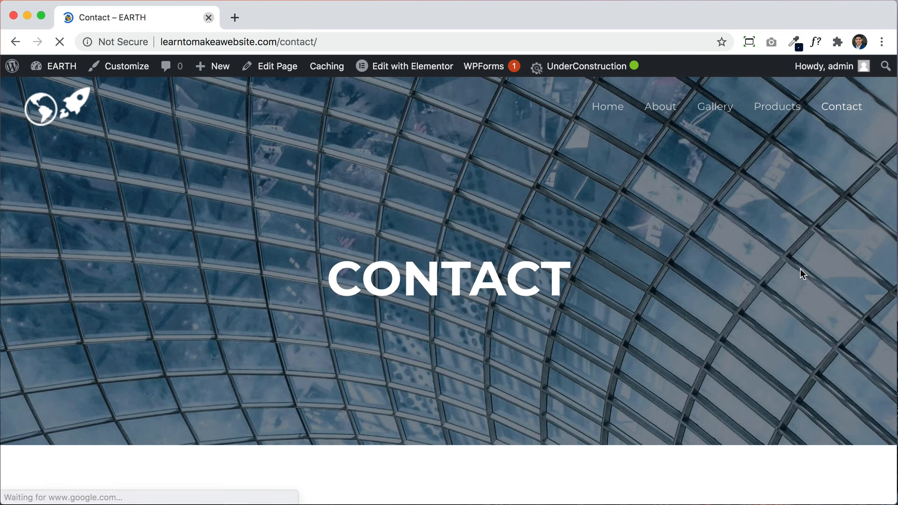
pyautogui.scroll(-7, 797, 287)
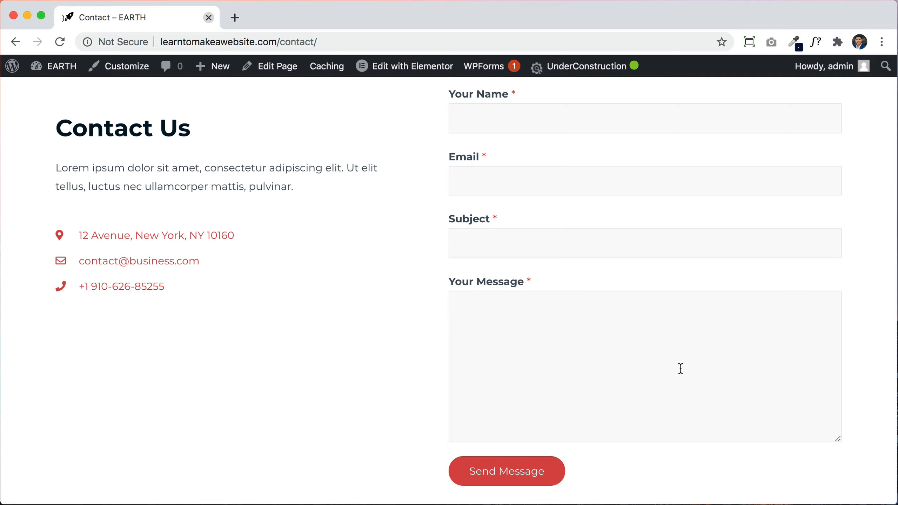
pyautogui.scroll(10, 680, 368)
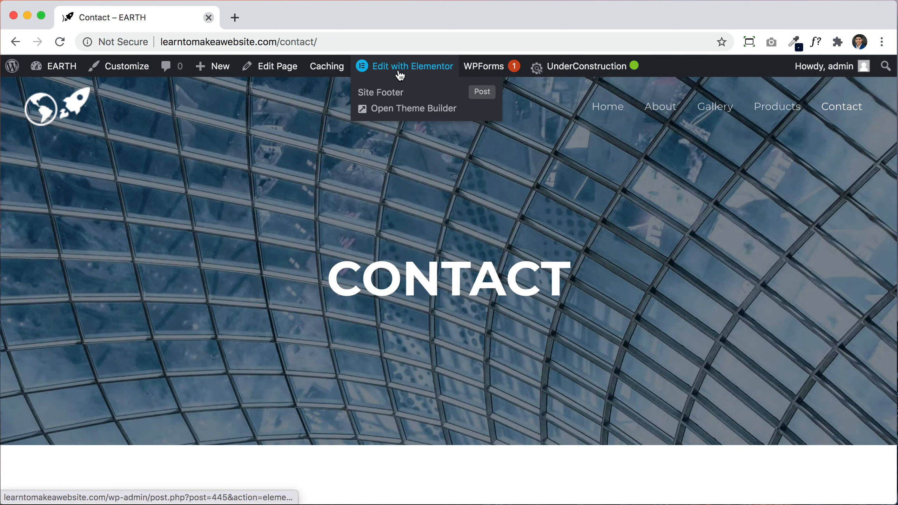
pyautogui.click(399, 70)
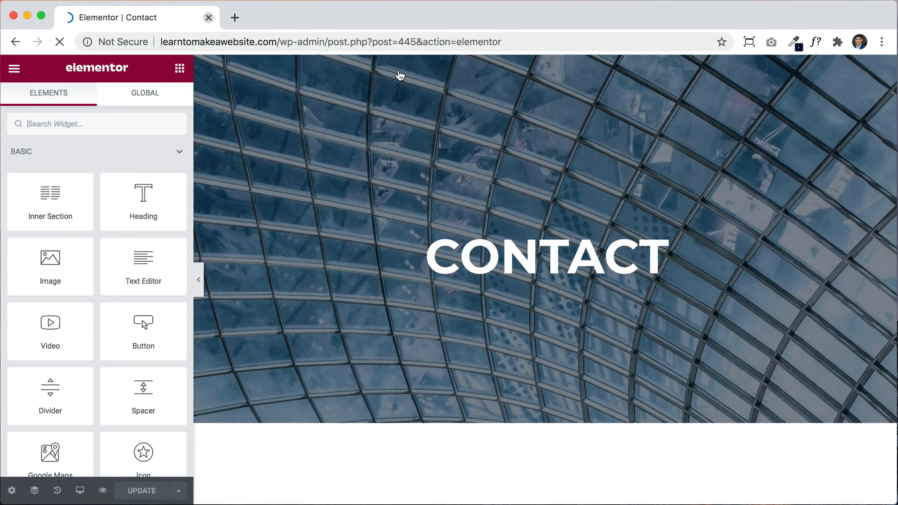
# Step: Select the CONTACT heading and hero section, then return to the Elementor widget list
pyautogui.click(531, 249)
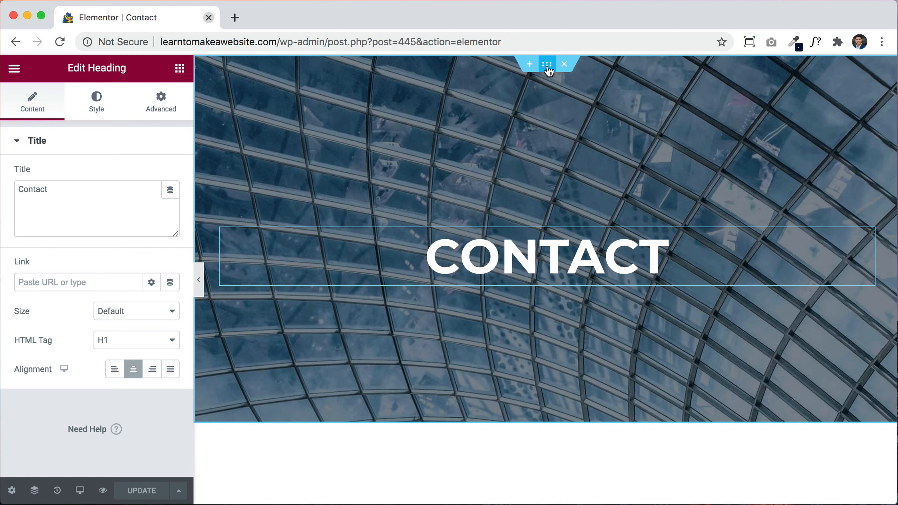
pyautogui.click(548, 65)
pyautogui.scroll(-10, 539, 342)
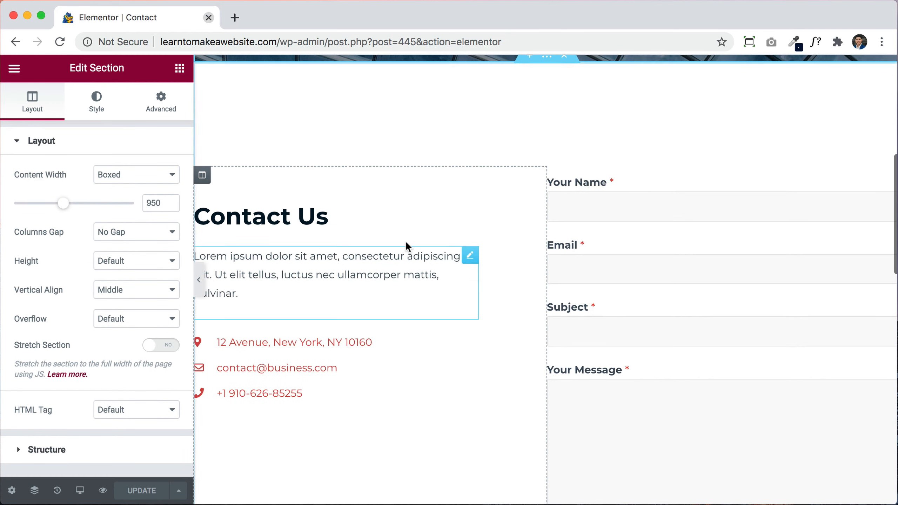
pyautogui.click(177, 70)
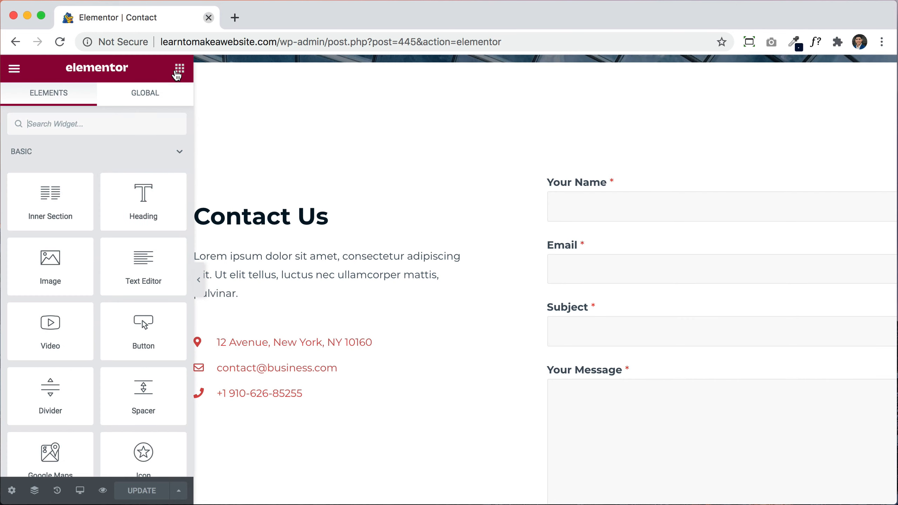
pyautogui.scroll(-3, 419, 284)
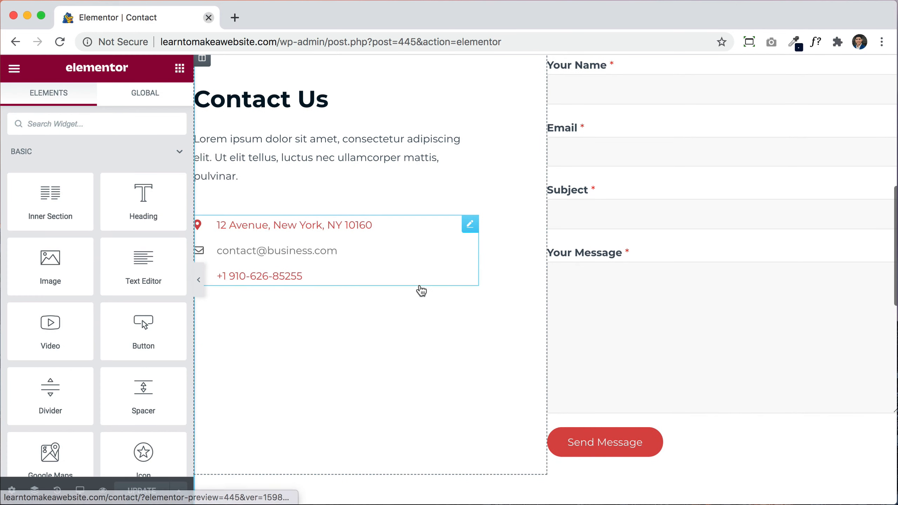
# Step: Inspect the contact-details icon list's address item and icon, then show its Style settings
pyautogui.click(467, 226)
pyautogui.click(79, 234)
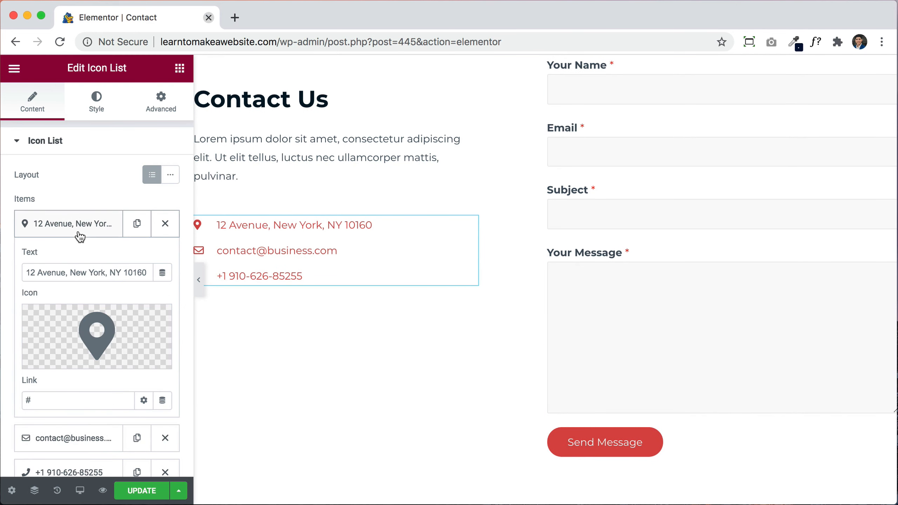
pyautogui.click(87, 272)
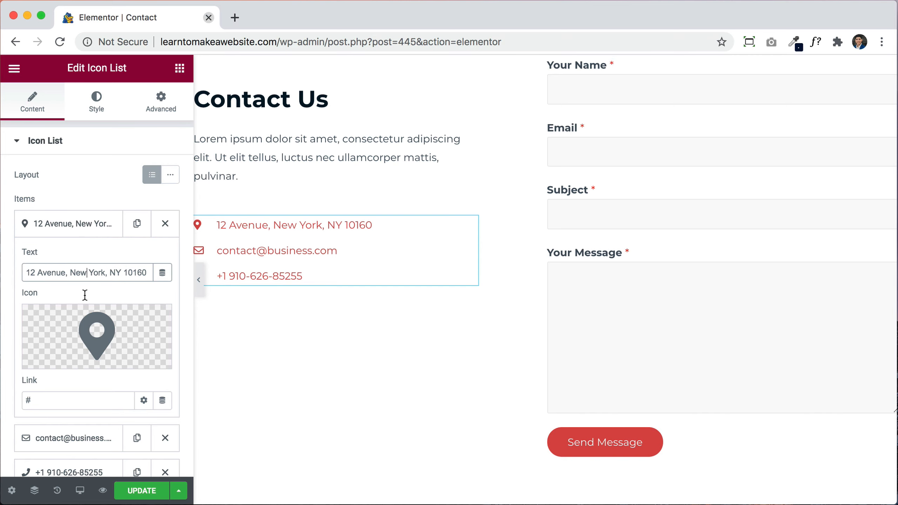
pyautogui.click(103, 325)
pyautogui.click(773, 73)
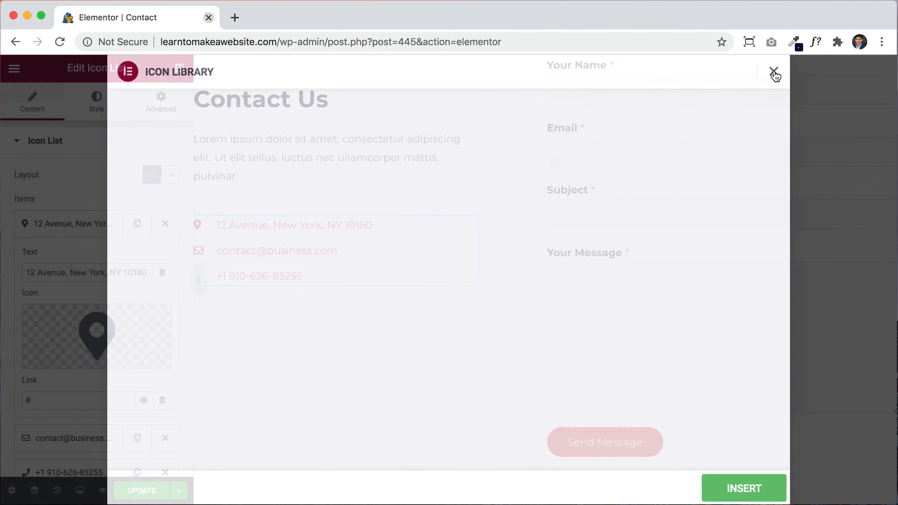
pyautogui.click(97, 106)
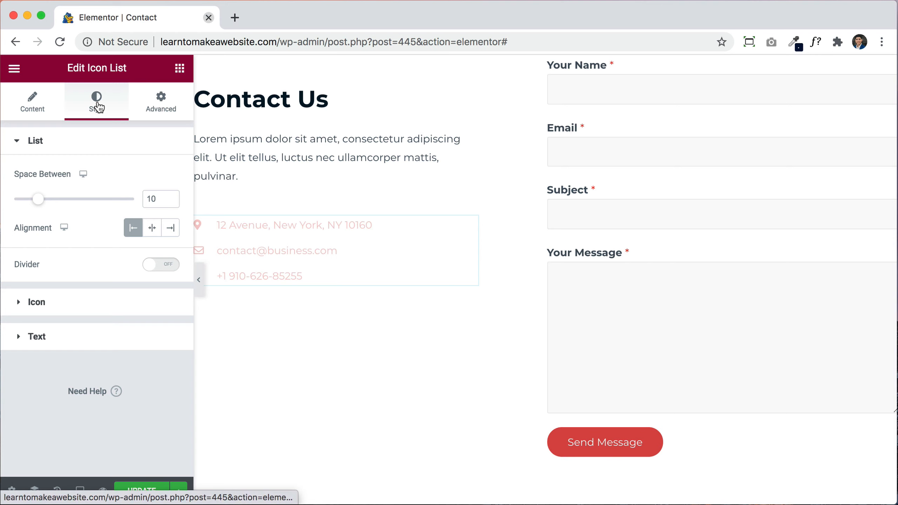
pyautogui.scroll(3, 392, 152)
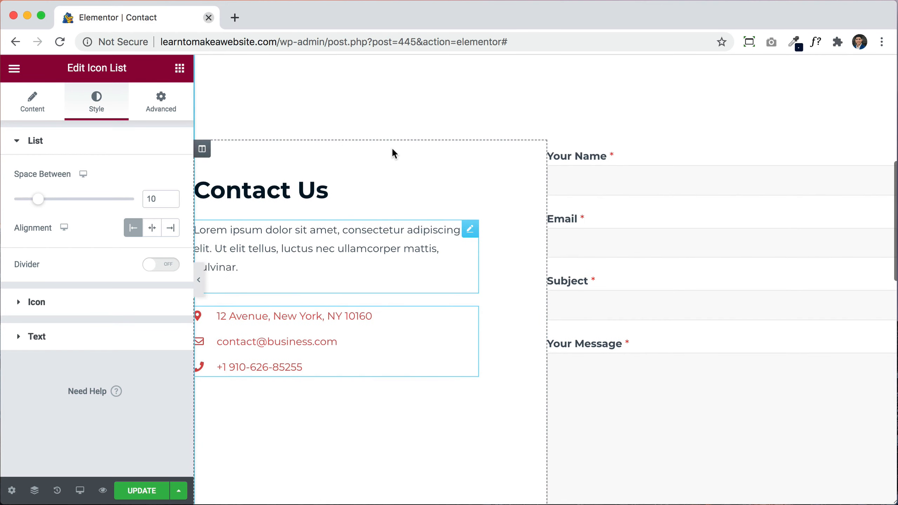
pyautogui.click(891, 148)
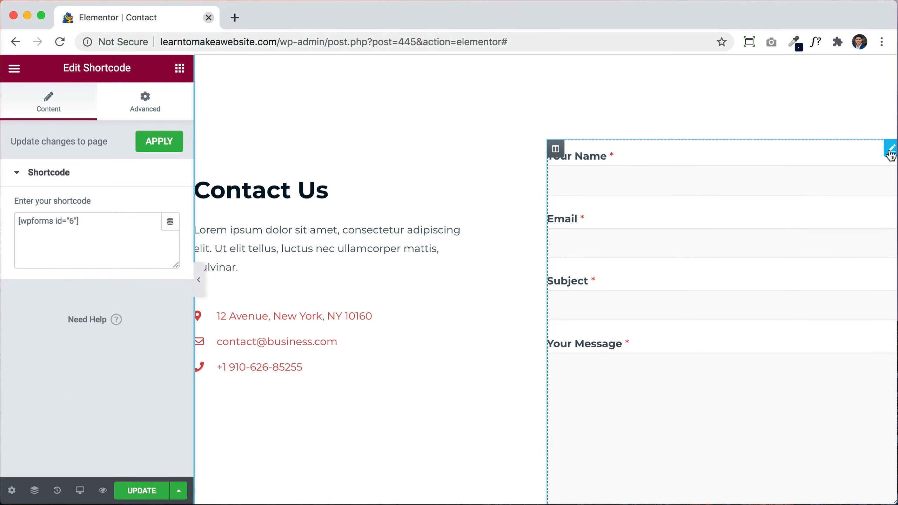
pyautogui.click(58, 230)
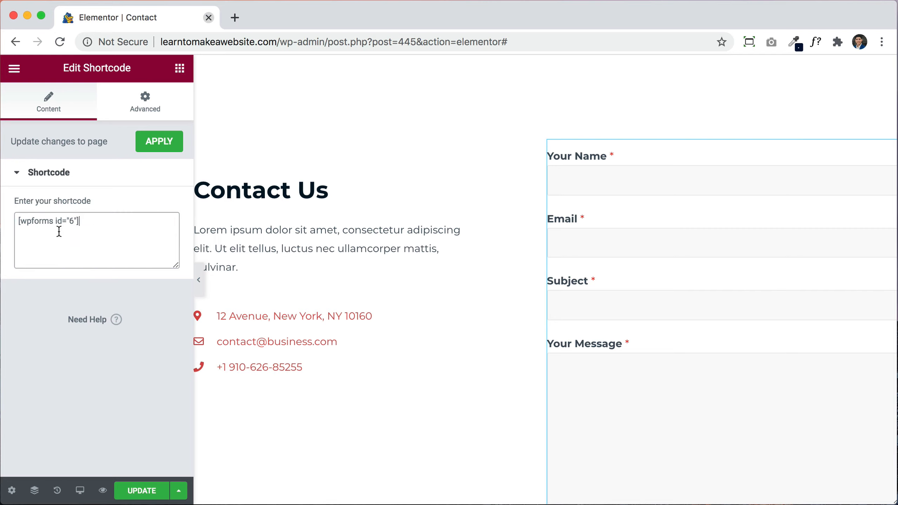
pyautogui.moveTo(98, 229); pyautogui.dragTo(27, 222)
pyautogui.click(98, 233)
pyautogui.press('super+a')
pyautogui.press('super+c')
pyautogui.scroll(-6, 390, 322)
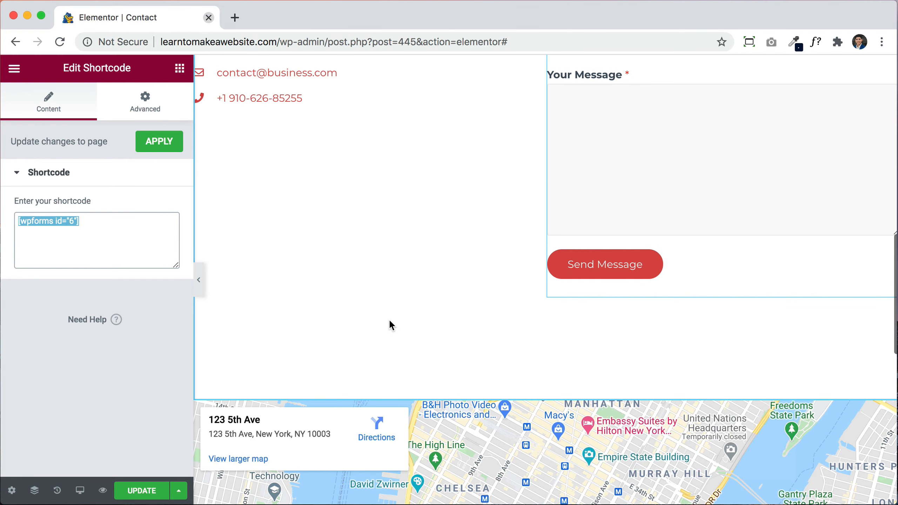
pyautogui.scroll(-2, 390, 322)
pyautogui.scroll(-5, 464, 261)
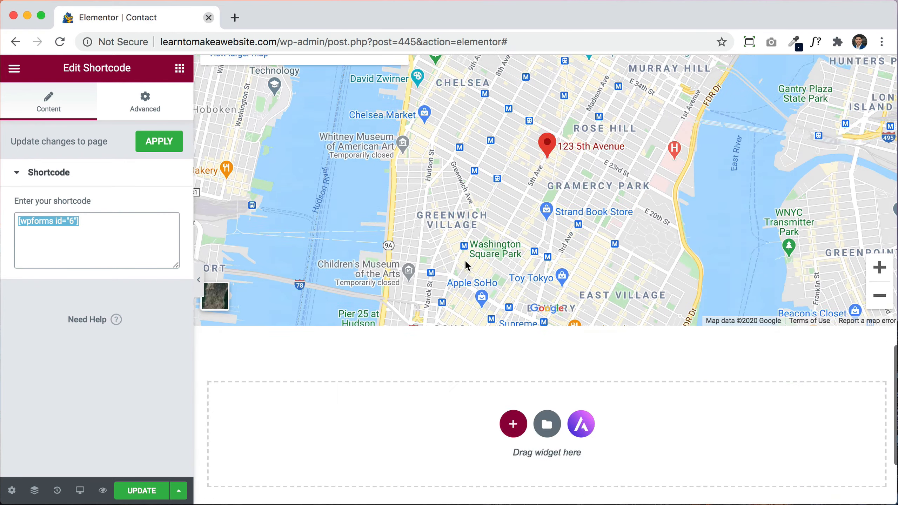
pyautogui.scroll(-3, 467, 265)
pyautogui.click(514, 283)
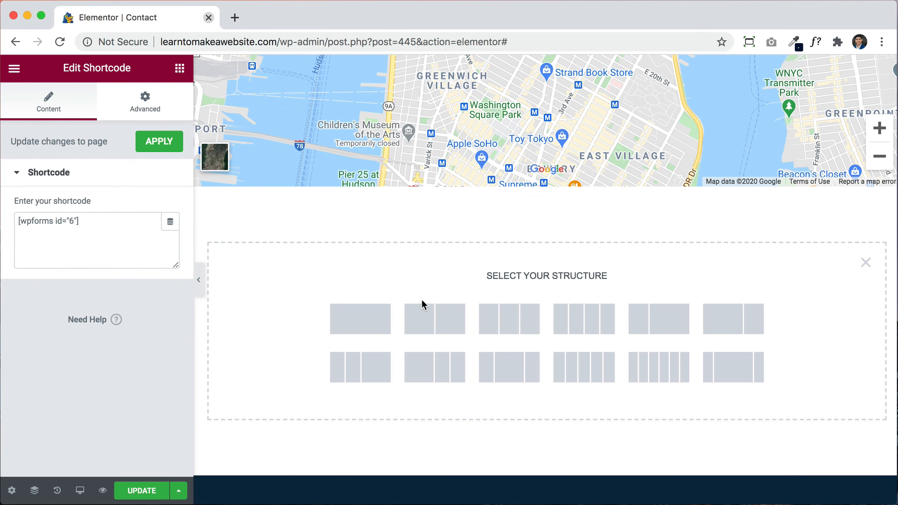
pyautogui.click(372, 314)
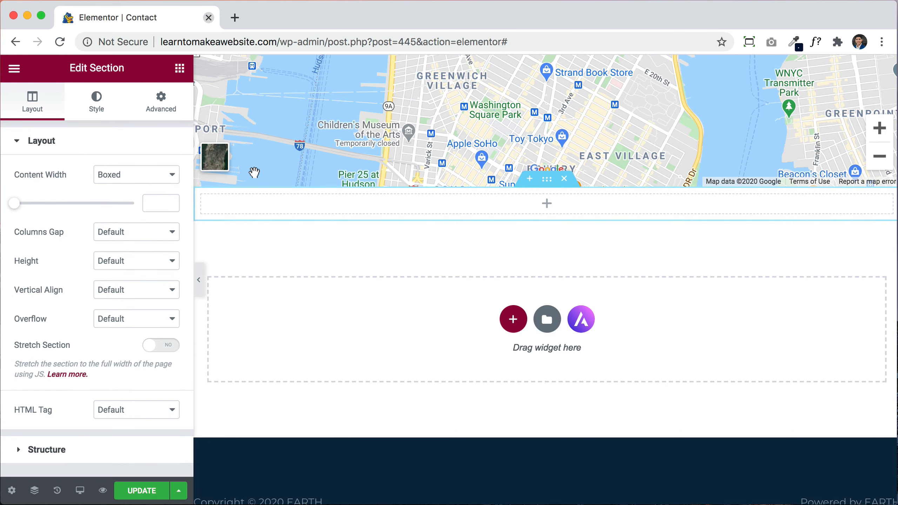
pyautogui.click(179, 69)
pyautogui.write('shor')
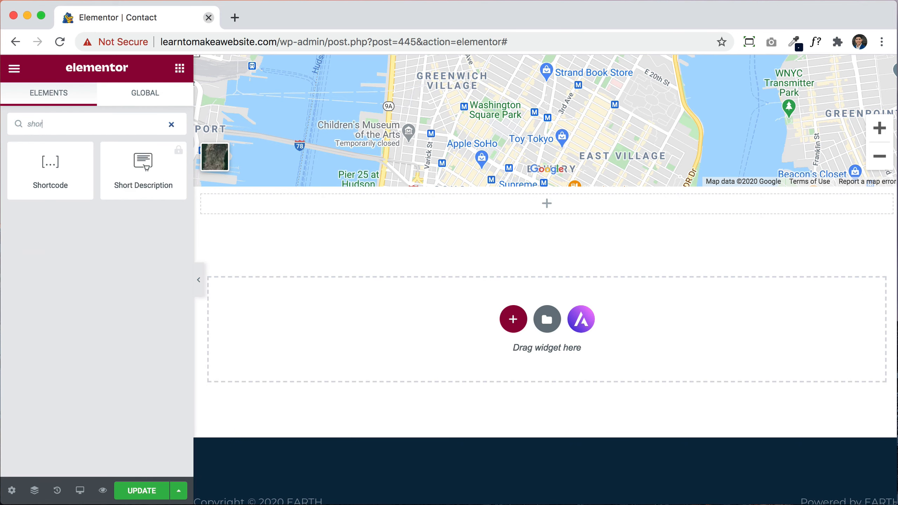
pyautogui.moveTo(90, 170); pyautogui.dragTo(389, 209)
pyautogui.click(126, 224)
pyautogui.press('super+v')
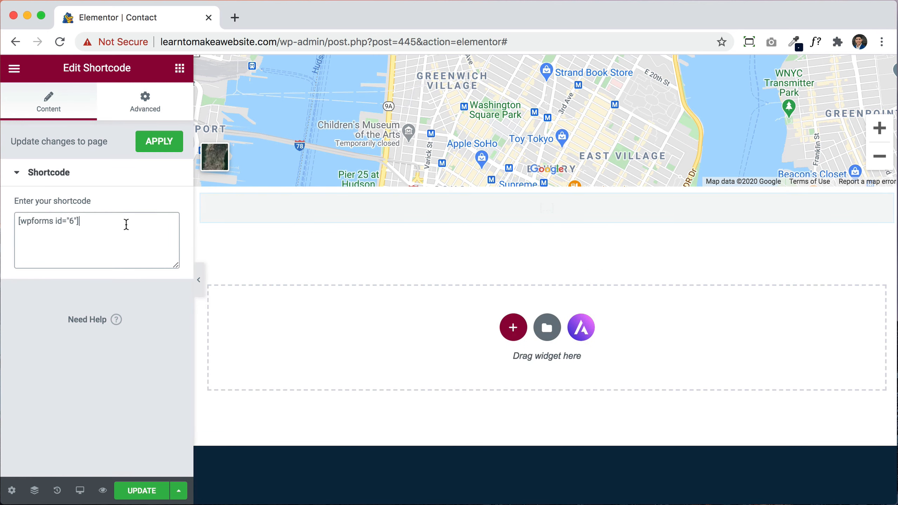
pyautogui.scroll(-5, 553, 306)
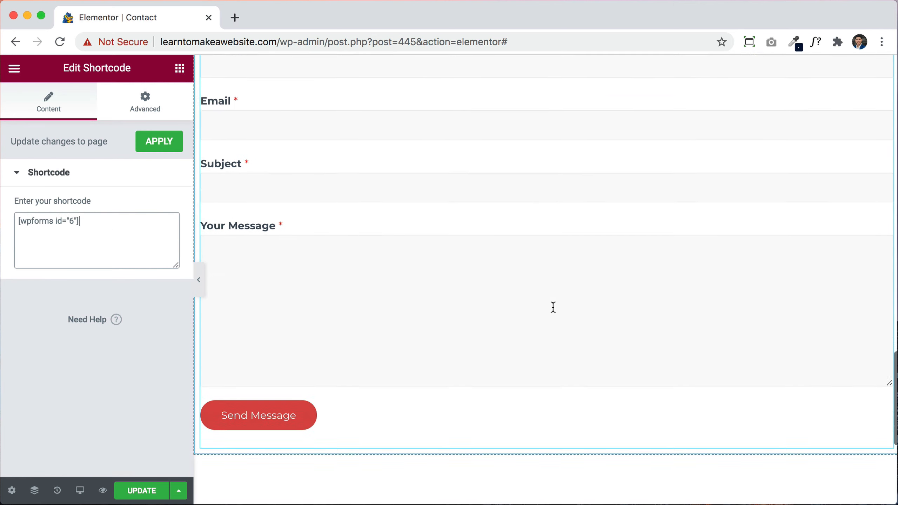
pyautogui.scroll(5, 553, 307)
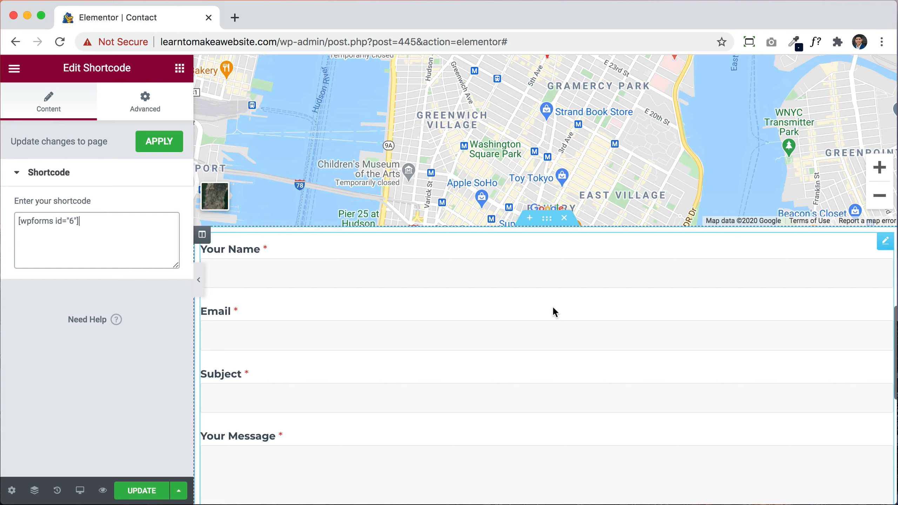
pyautogui.click(572, 218)
# Step: Update the Contact page, preview it live, close the editor, and return to the Dashboard
pyautogui.scroll(10, 573, 222)
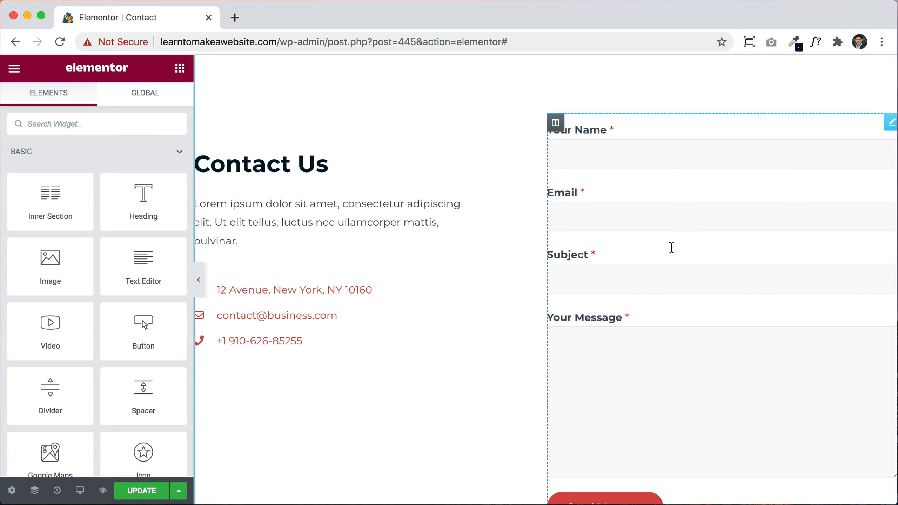
pyautogui.scroll(-3, 681, 311)
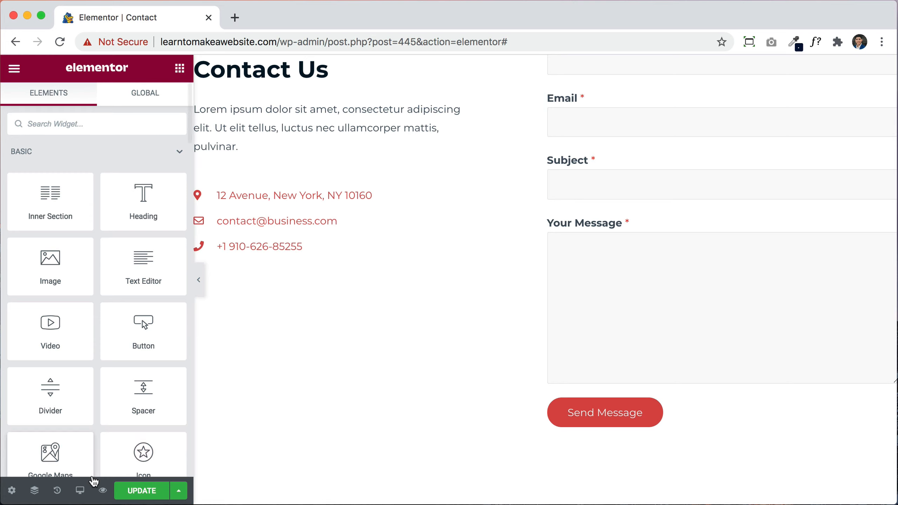
pyautogui.click(133, 492)
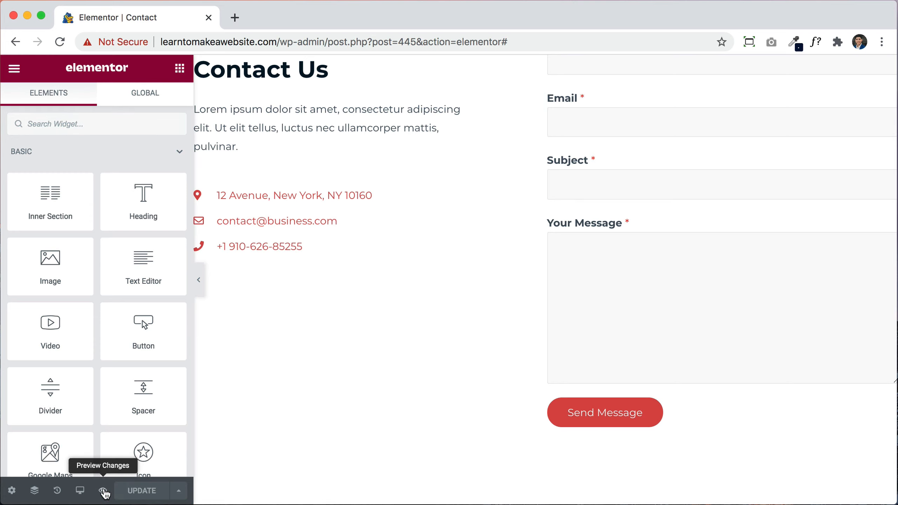
pyautogui.click(103, 491)
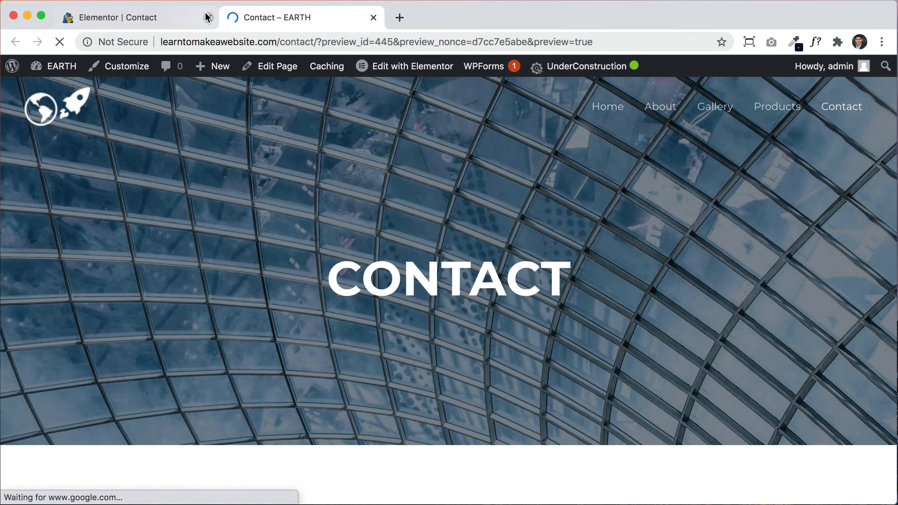
pyautogui.click(209, 17)
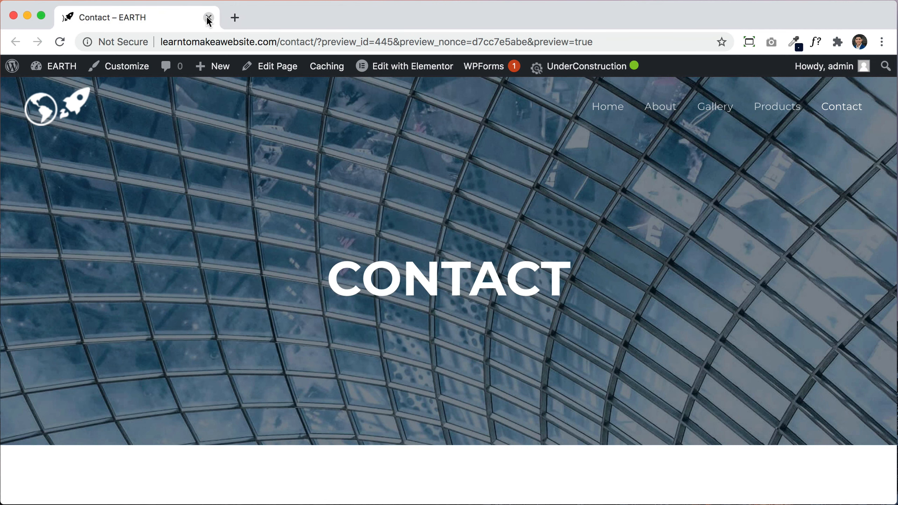
pyautogui.click(65, 70)
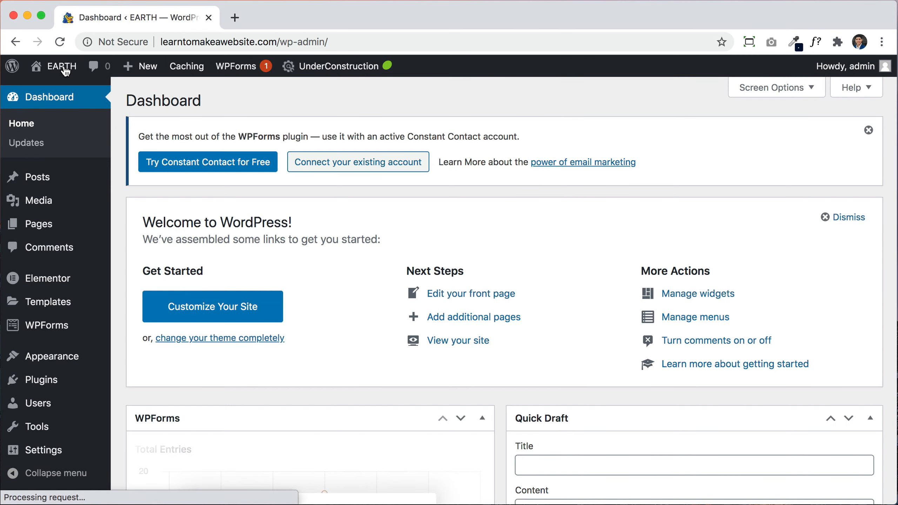
# Step: Open Contact Form 1 from WPForms' All Forms list in the form builder
pyautogui.moveTo(58, 328)
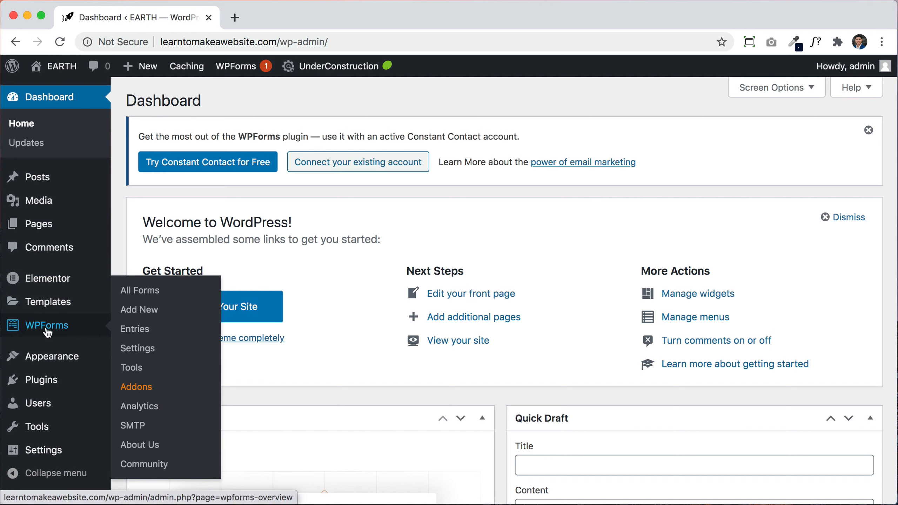
pyautogui.click(48, 333)
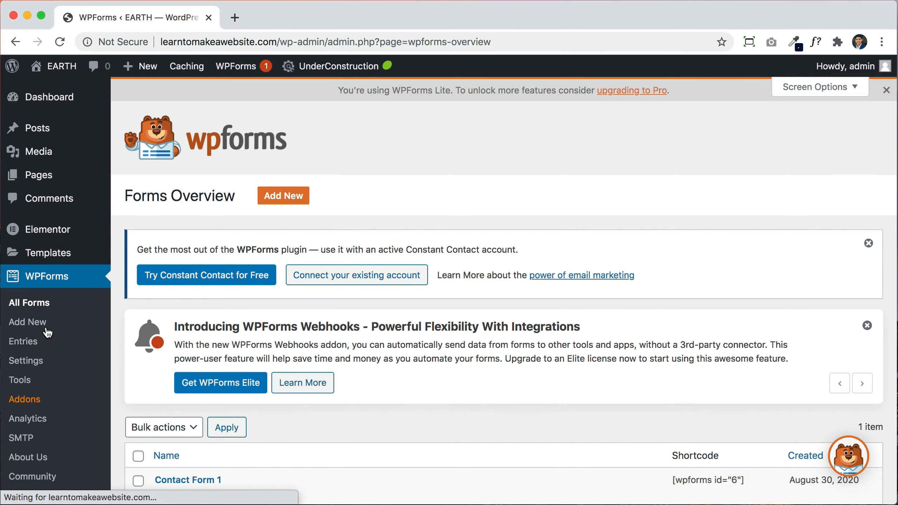
pyautogui.scroll(-3, 346, 365)
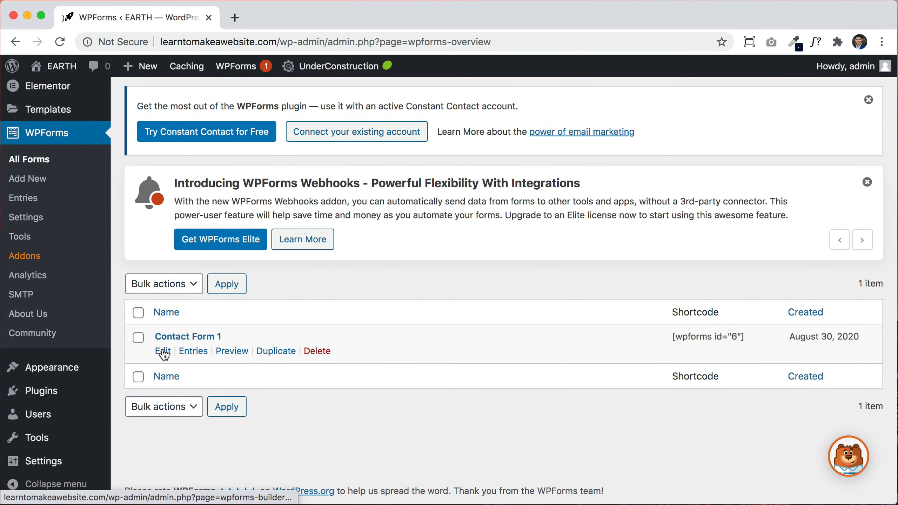
pyautogui.click(163, 353)
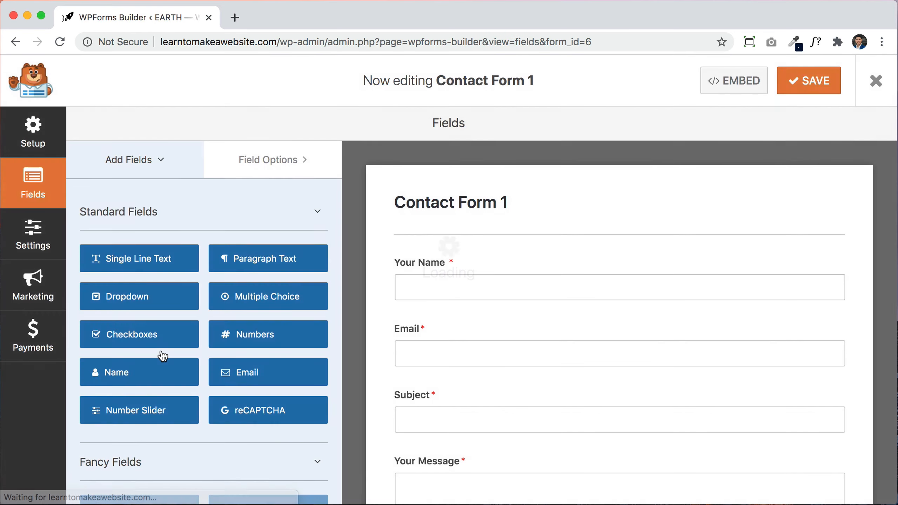
# Step: Change the Your Message field's label to 'Tell us more' in Field Options
pyautogui.scroll(-8, 571, 336)
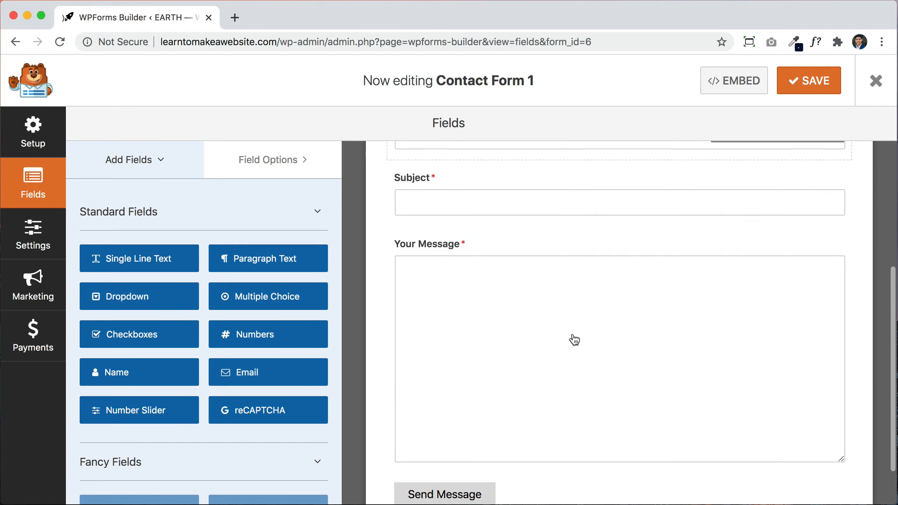
pyautogui.scroll(6, 574, 338)
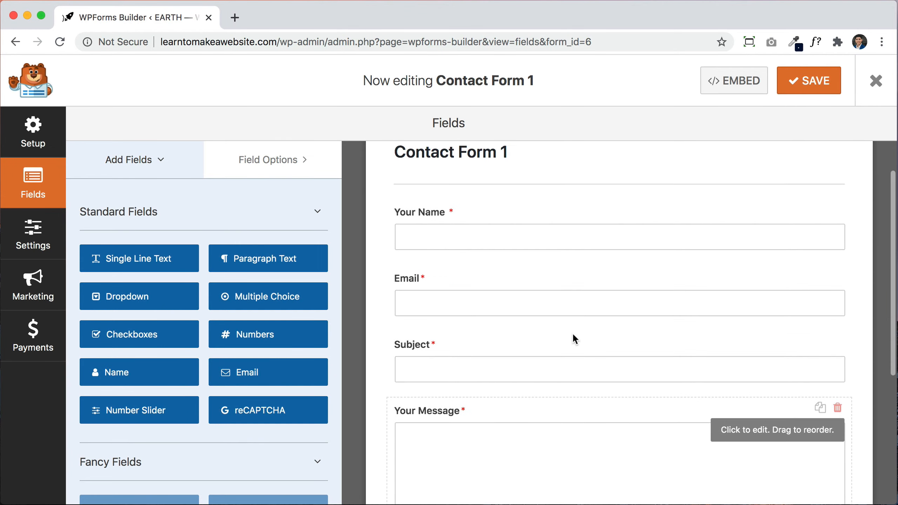
pyautogui.scroll(-2, 575, 339)
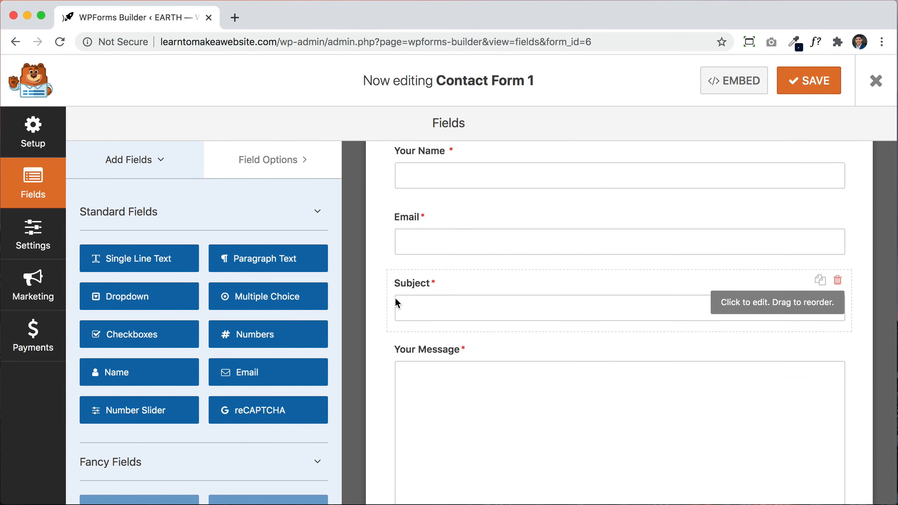
pyautogui.scroll(-2, 487, 293)
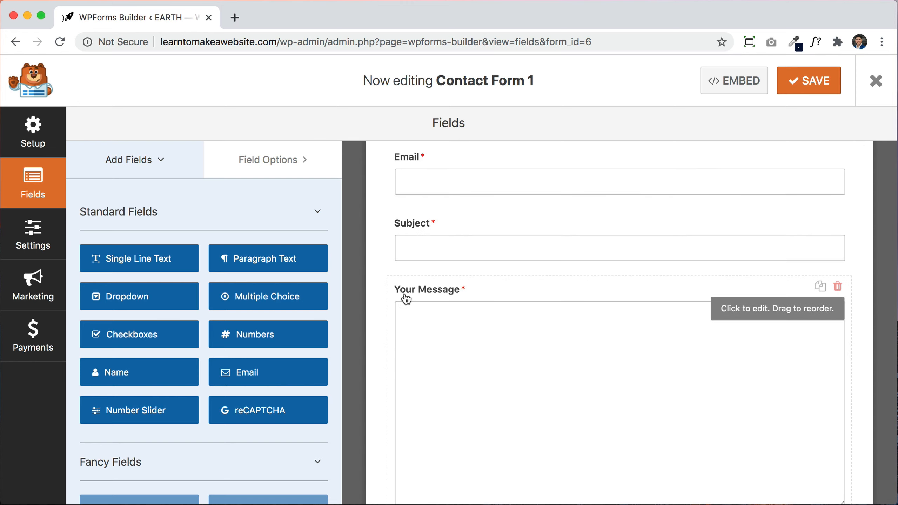
pyautogui.click(495, 298)
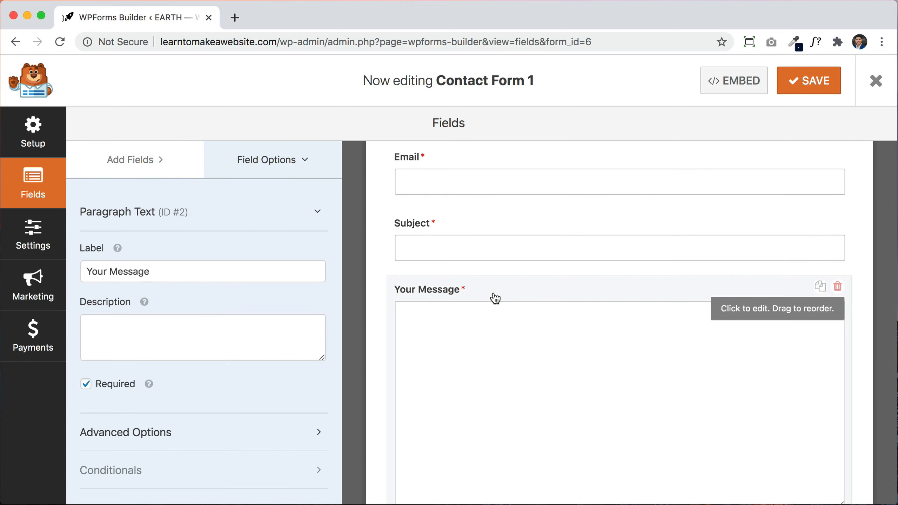
pyautogui.click(233, 266)
pyautogui.hotkey('alt', 'shift', 'Left')
pyautogui.hotkey('alt', 'shift', 'Left')
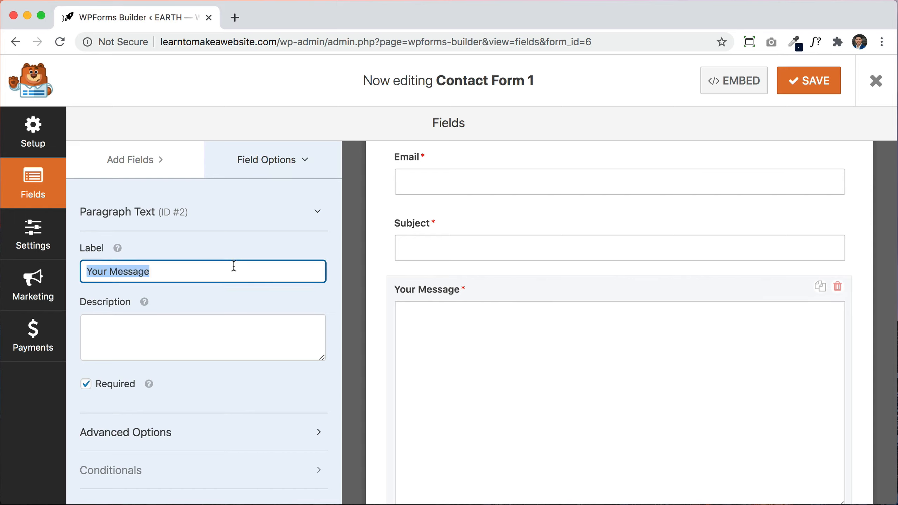
pyautogui.write('Tell')
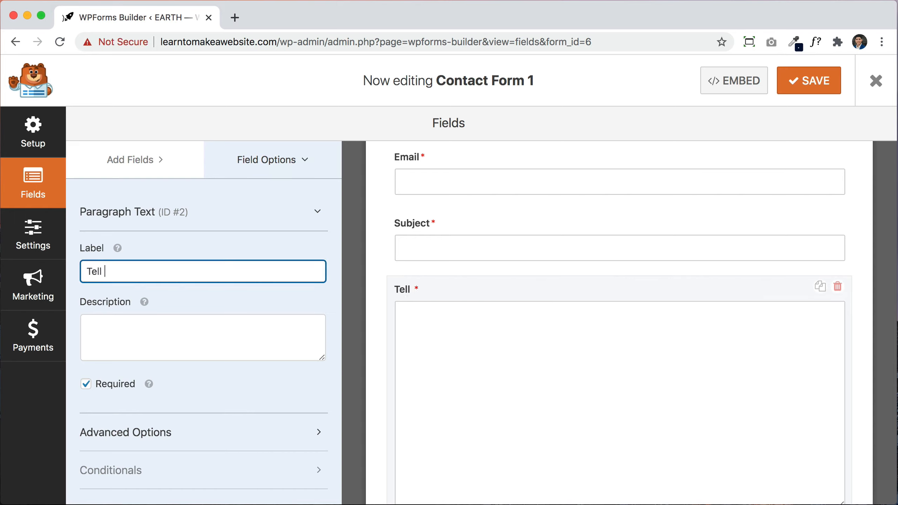
pyautogui.write(' us more')
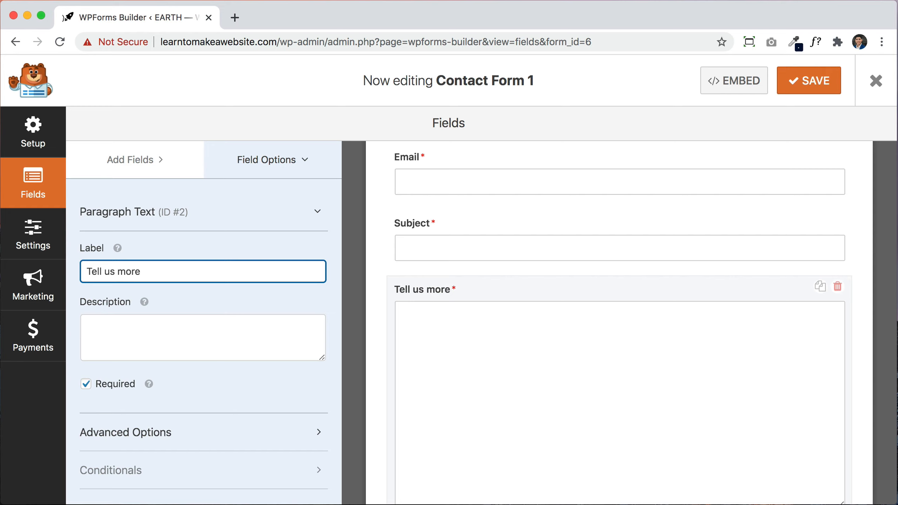
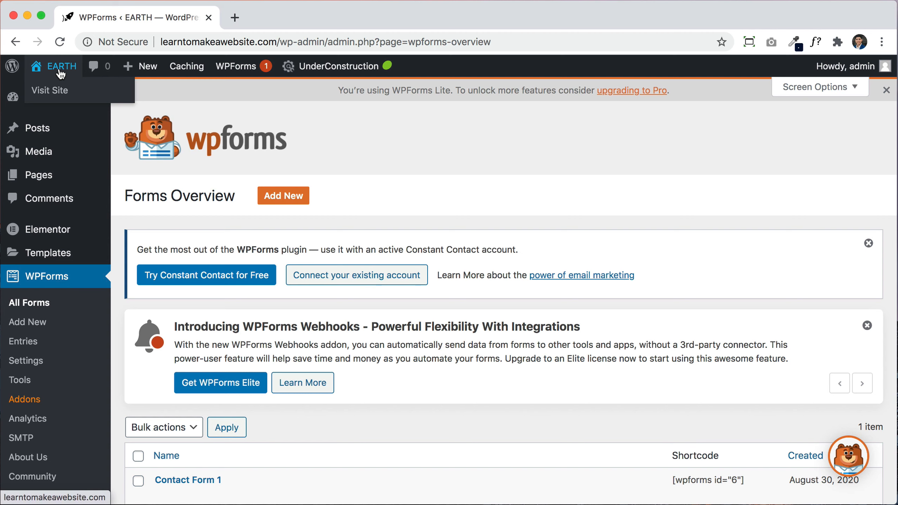
# Step: Leave WPForms and open the live EARTH site's home page from the admin bar
pyautogui.click(61, 68)
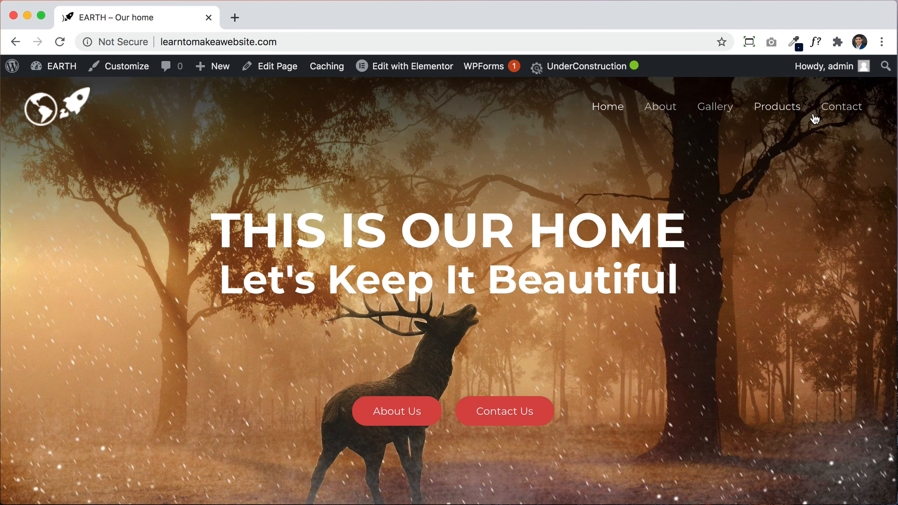
# Step: Look through the contact form on the live Contact page, then return to the admin Dashboard
pyautogui.click(832, 116)
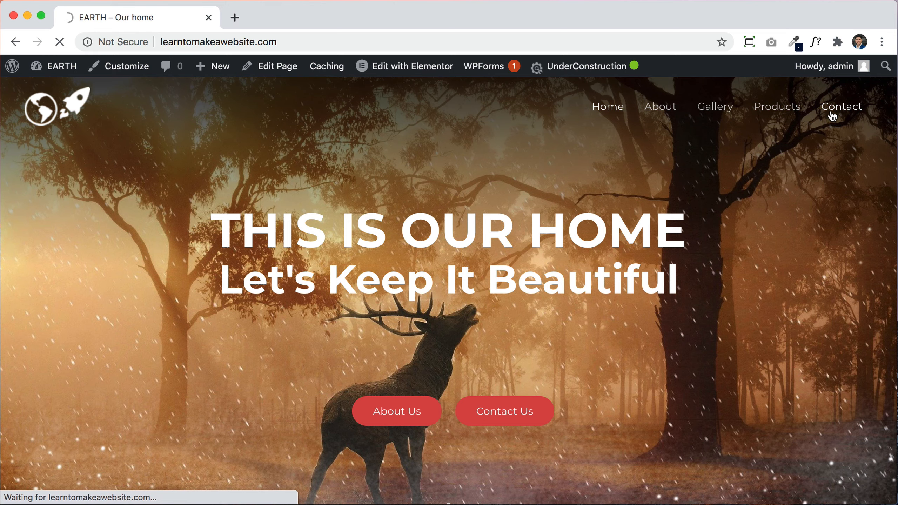
pyautogui.scroll(-10, 815, 257)
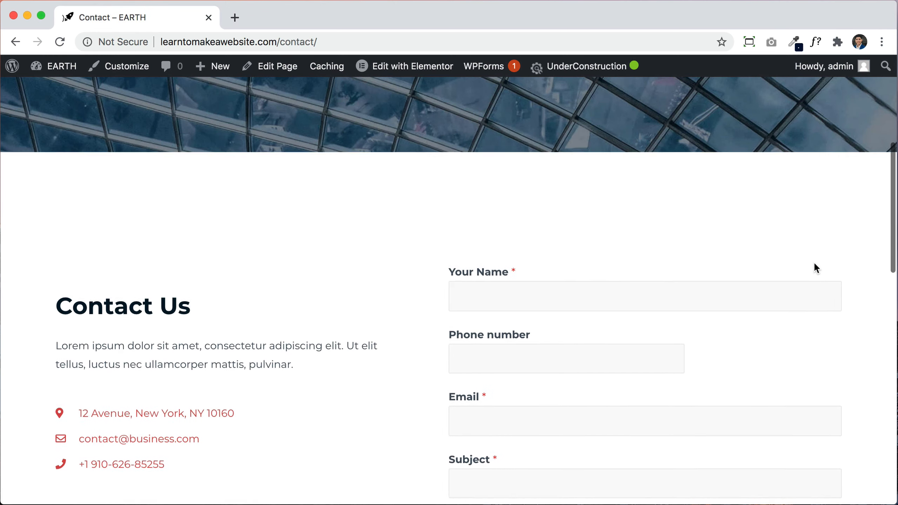
pyautogui.scroll(-5, 814, 261)
pyautogui.scroll(-2, 574, 223)
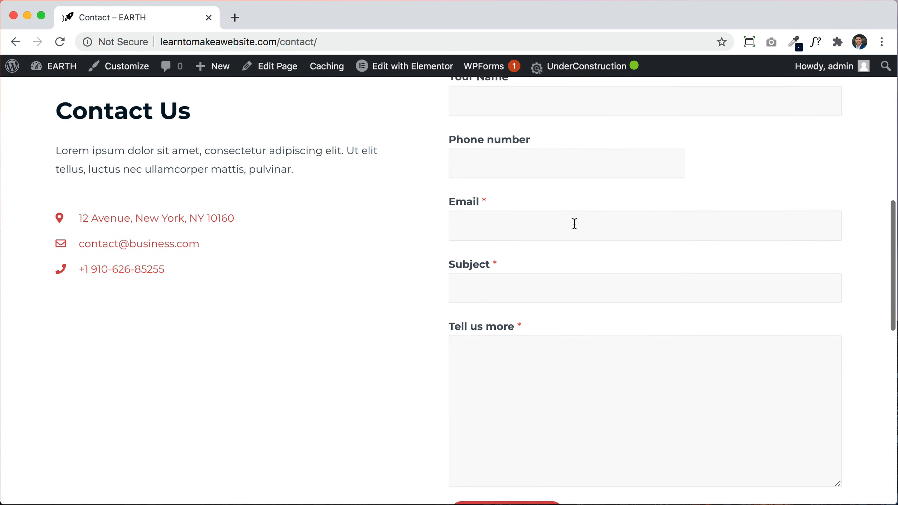
pyautogui.scroll(-3, 574, 223)
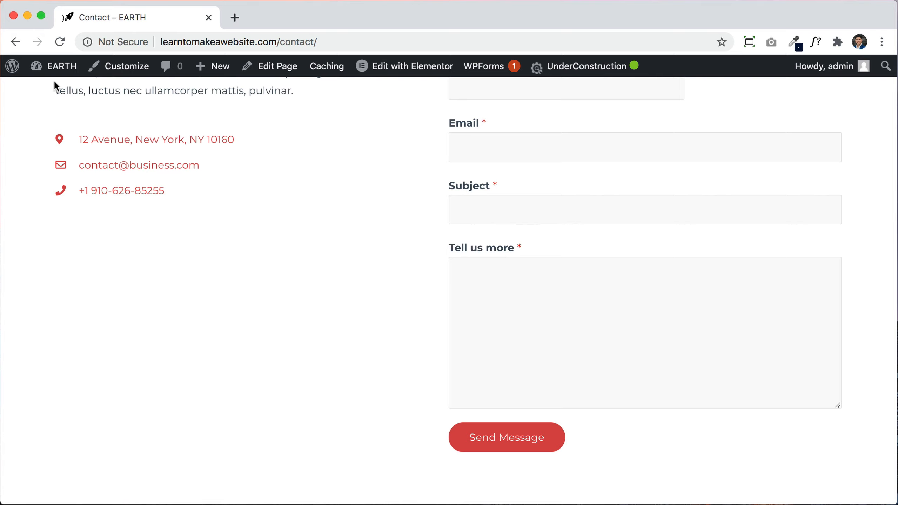
pyautogui.click(61, 67)
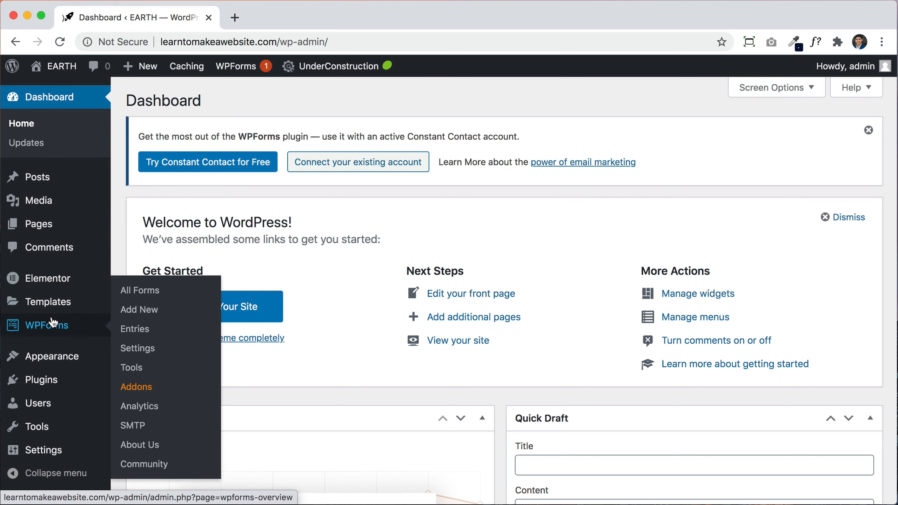
# Step: Open Contact Form 1's Notifications settings from the WPForms All Forms list
pyautogui.click(52, 327)
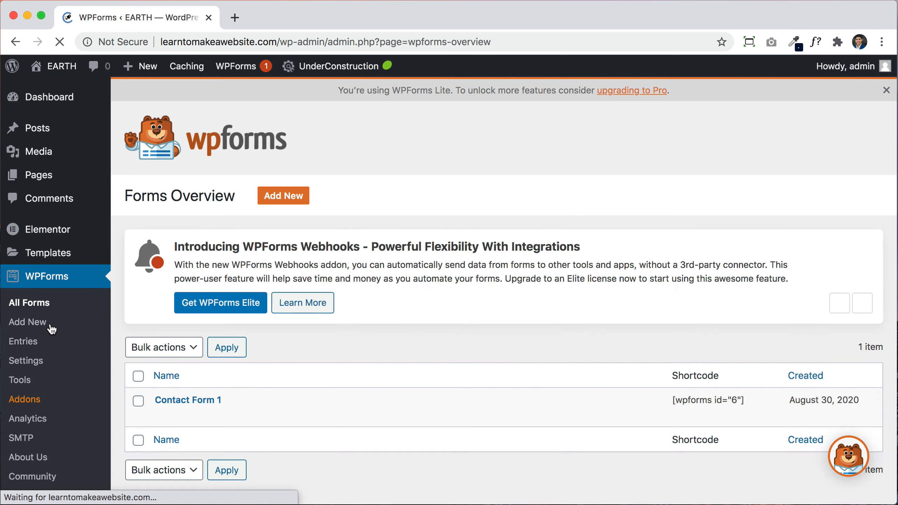
pyautogui.scroll(-3, 187, 402)
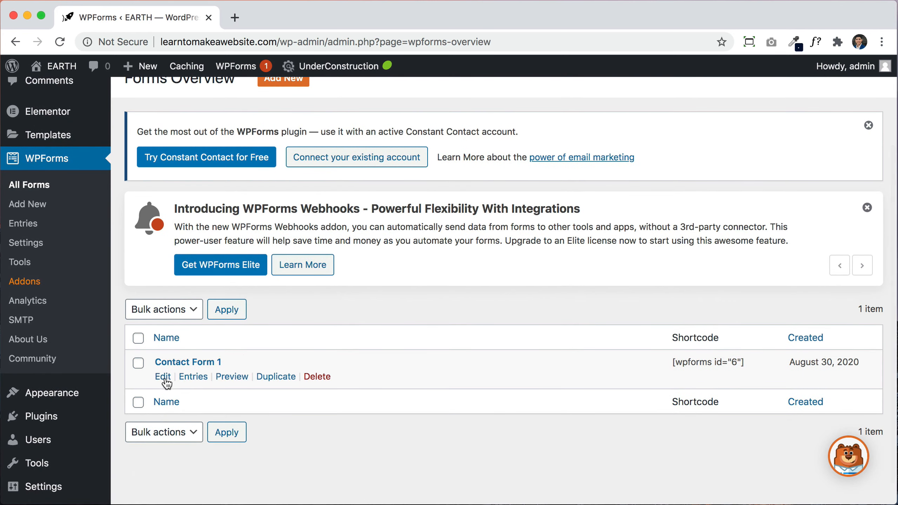
pyautogui.click(163, 378)
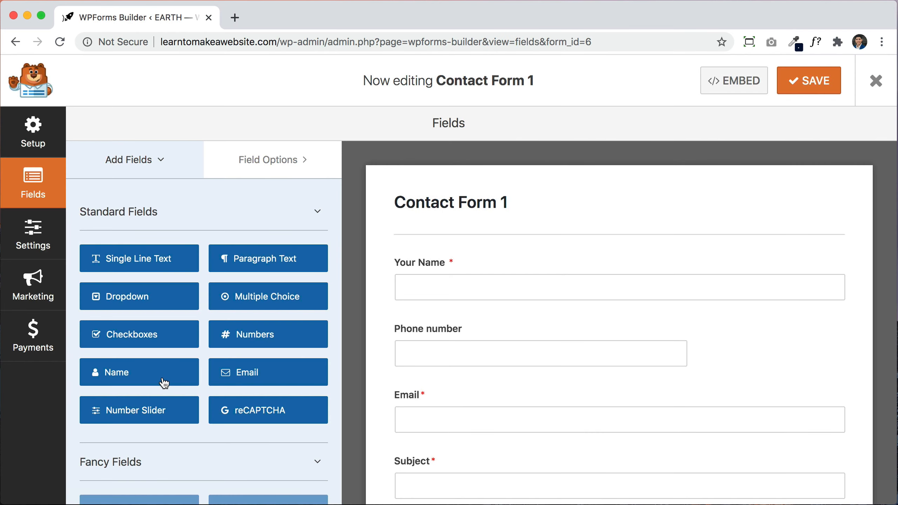
pyautogui.click(35, 232)
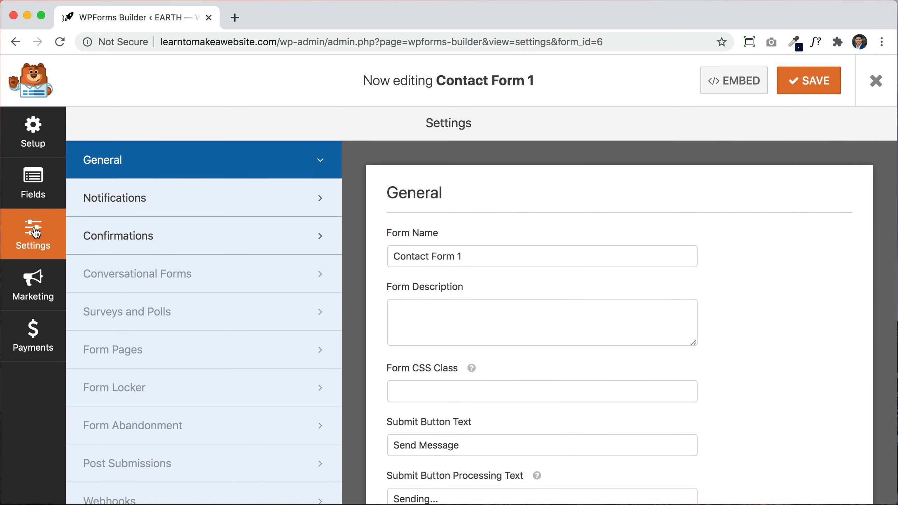
pyautogui.click(166, 214)
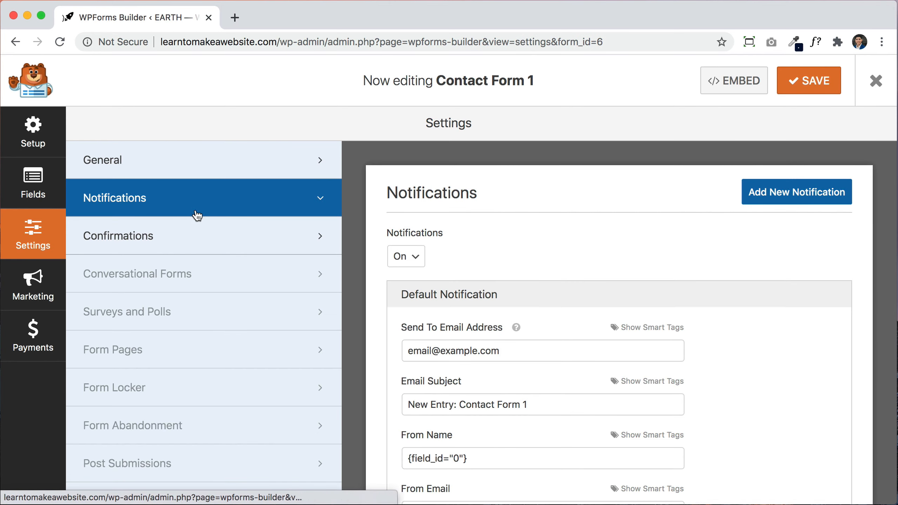
# Step: Replace the placeholder Send To Email Address with the owner's e-mail address and save
pyautogui.scroll(-5, 774, 349)
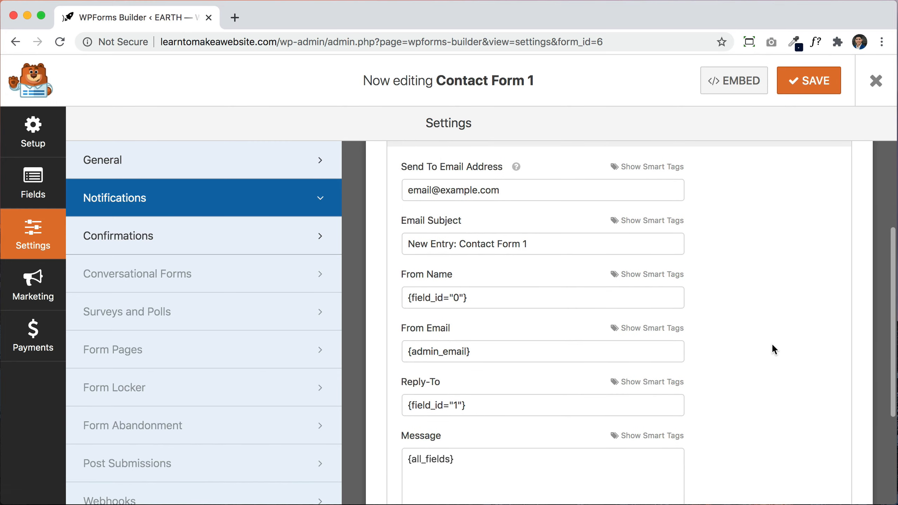
pyautogui.scroll(2, 766, 361)
pyautogui.moveTo(516, 192)
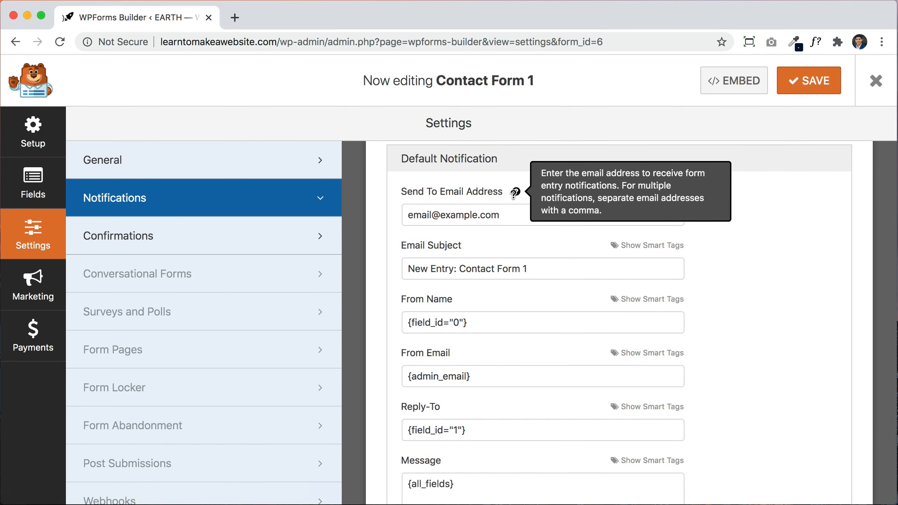
pyautogui.tripleClick(486, 215)
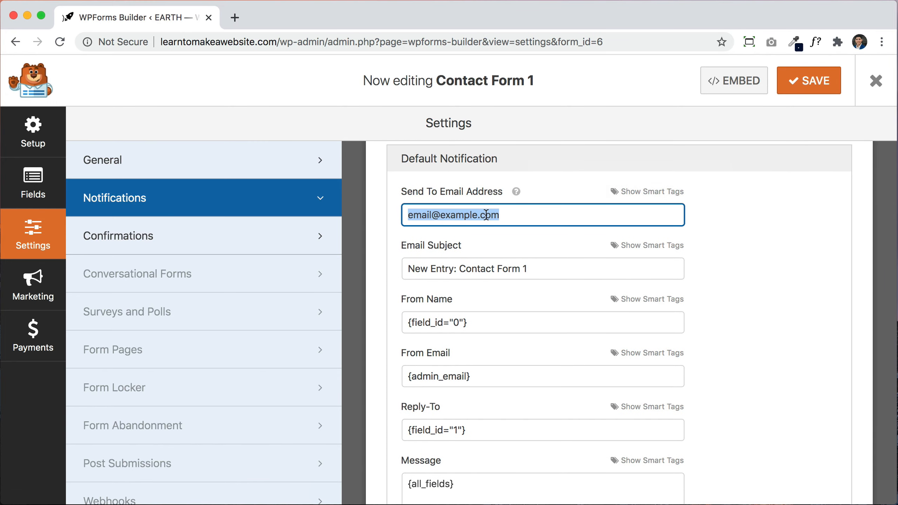
pyautogui.press('BackSpace')
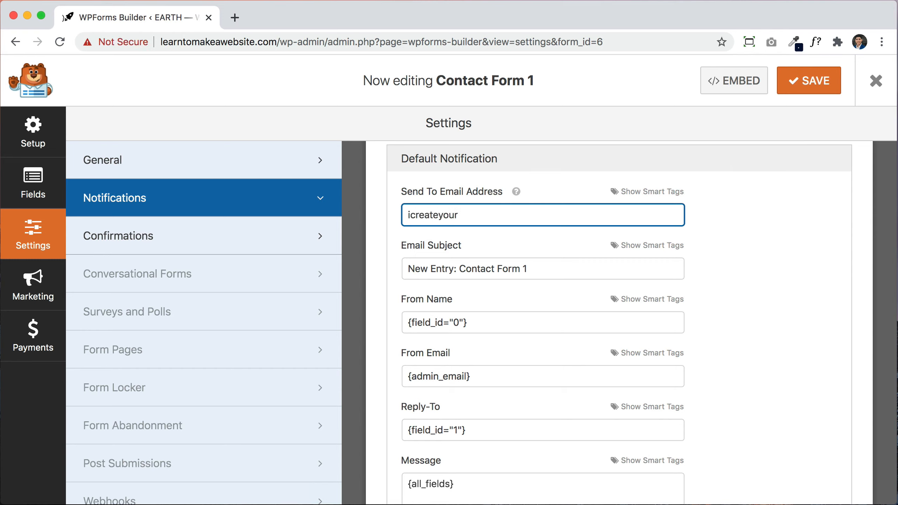
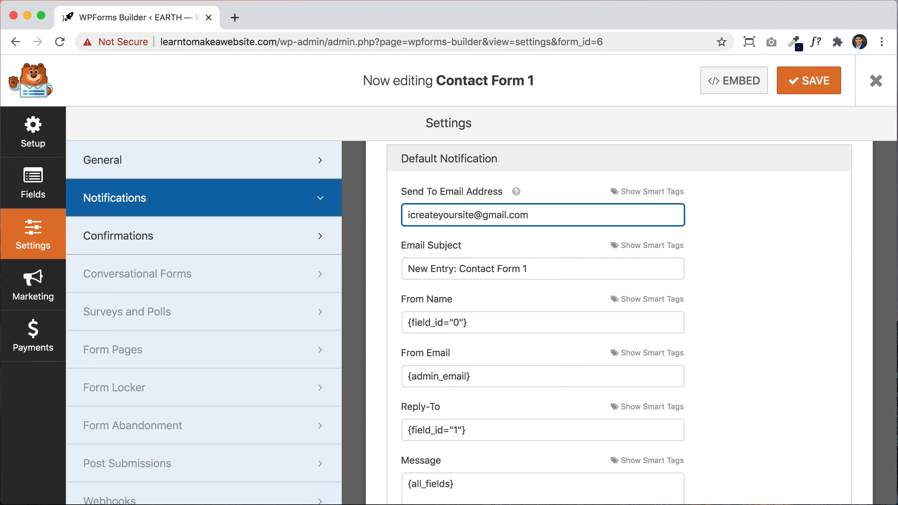
pyautogui.write(', more')
pyautogui.press('BackSpace')
pyautogui.press('BackSpace')
pyautogui.press('BackSpace')
pyautogui.press('BackSpace')
pyautogui.click(811, 91)
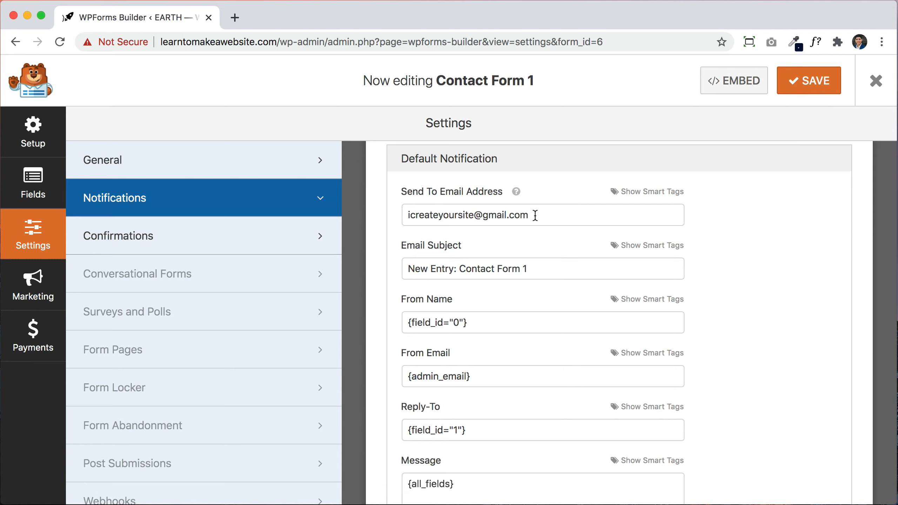
# Step: Double-check the recipient address, then close the form builder
pyautogui.scroll(-1, 552, 223)
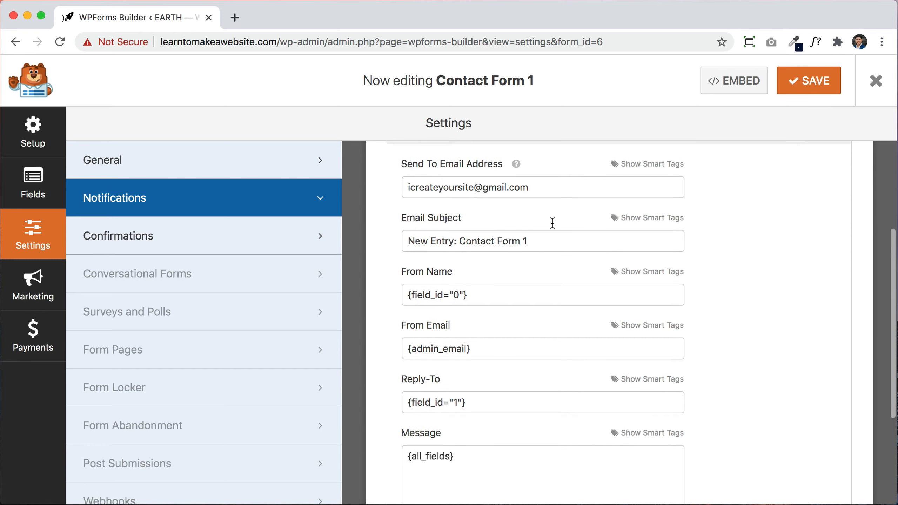
pyautogui.click(547, 191)
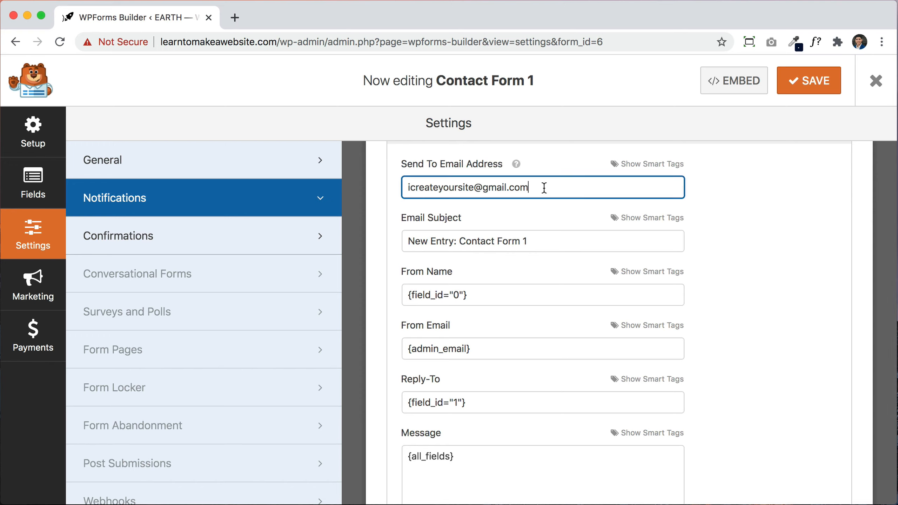
pyautogui.scroll(-1, 718, 308)
pyautogui.scroll(-1, 735, 283)
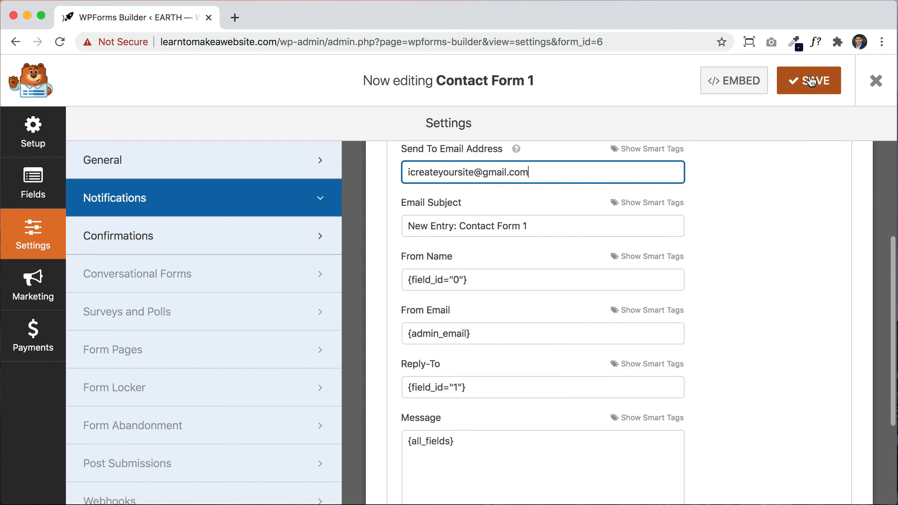
pyautogui.click(878, 86)
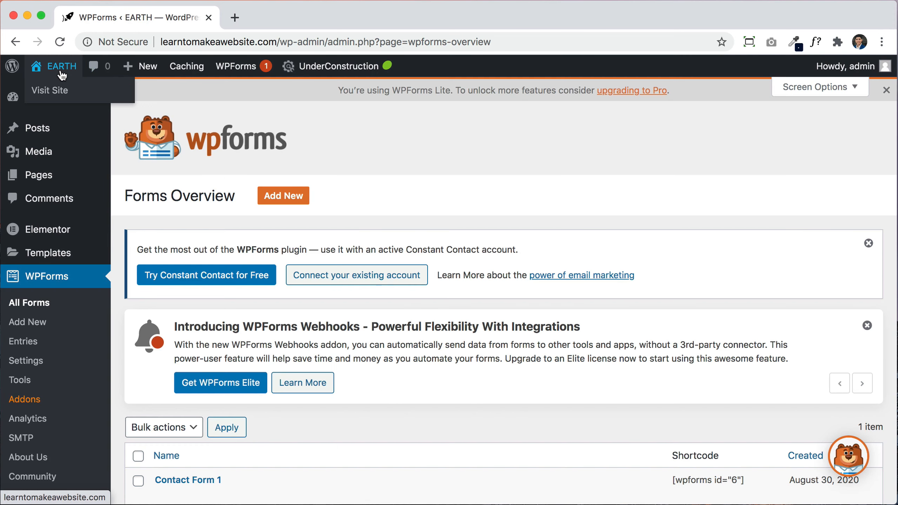
pyautogui.click(61, 72)
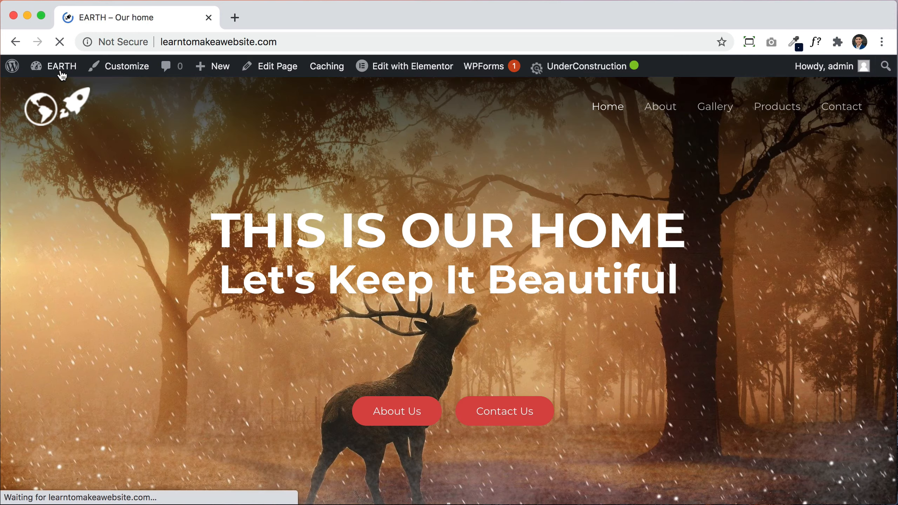
pyautogui.scroll(-4, 754, 294)
pyautogui.scroll(-5, 752, 290)
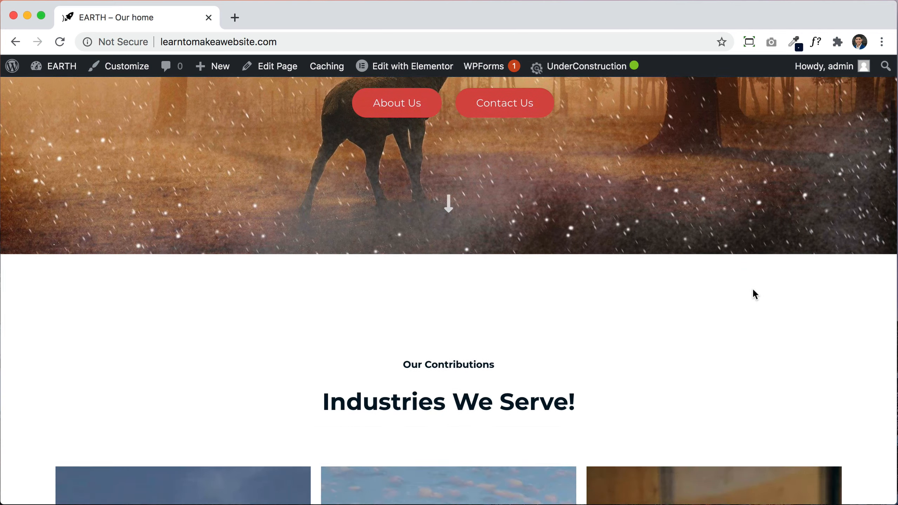
pyautogui.scroll(9, 752, 289)
pyautogui.scroll(-1, 753, 289)
pyautogui.scroll(-10, 752, 289)
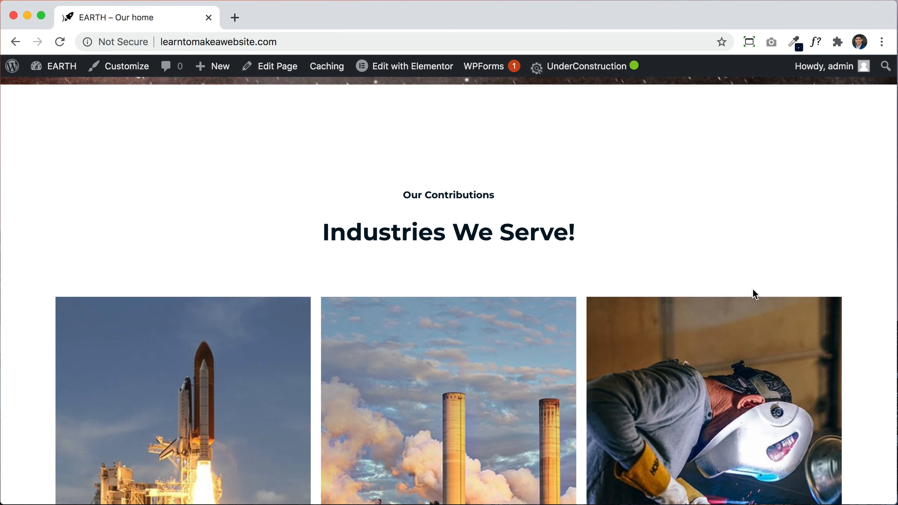
pyautogui.scroll(10, 753, 290)
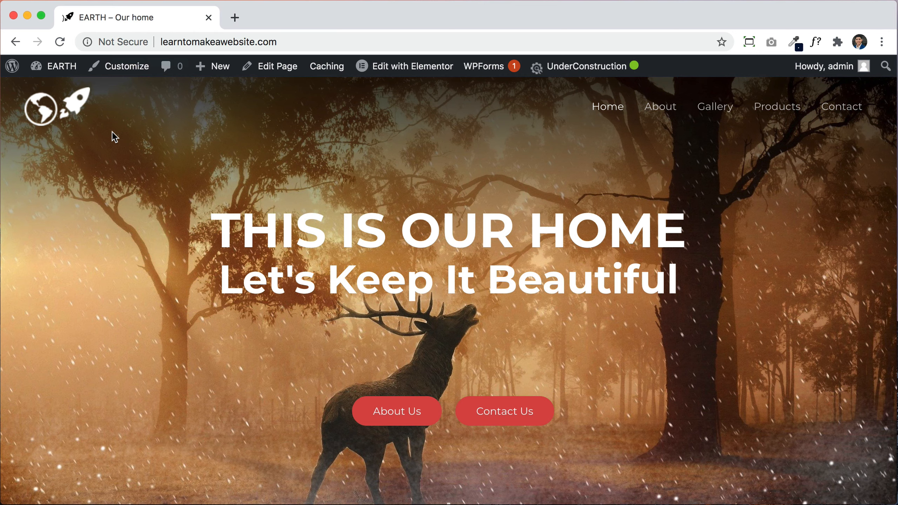
pyautogui.moveTo(64, 73)
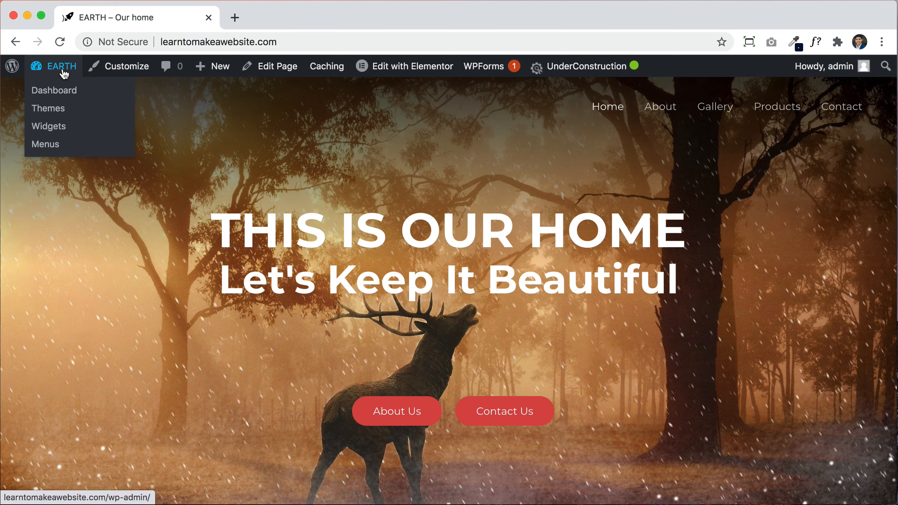
# Step: Search the plugin directory for 'simple ssl', then install and activate Really Simple SSL
pyautogui.click(63, 73)
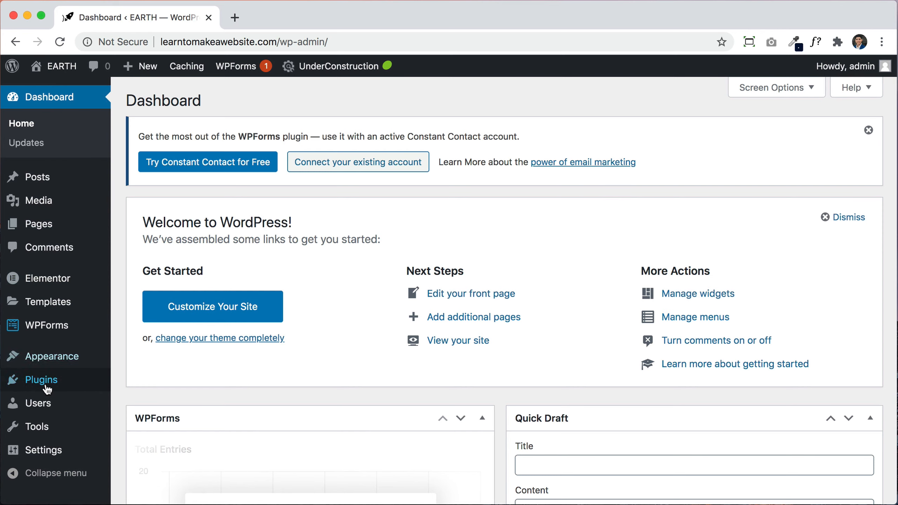
pyautogui.click(46, 390)
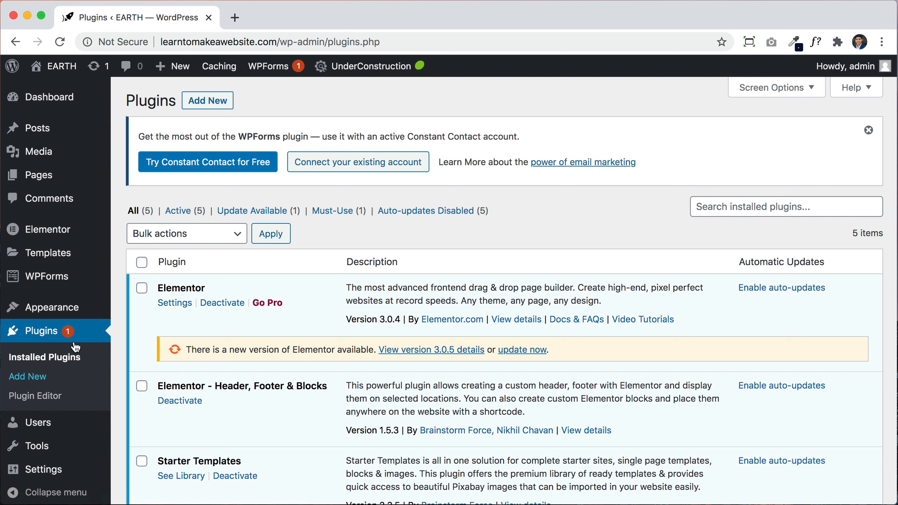
pyautogui.click(223, 107)
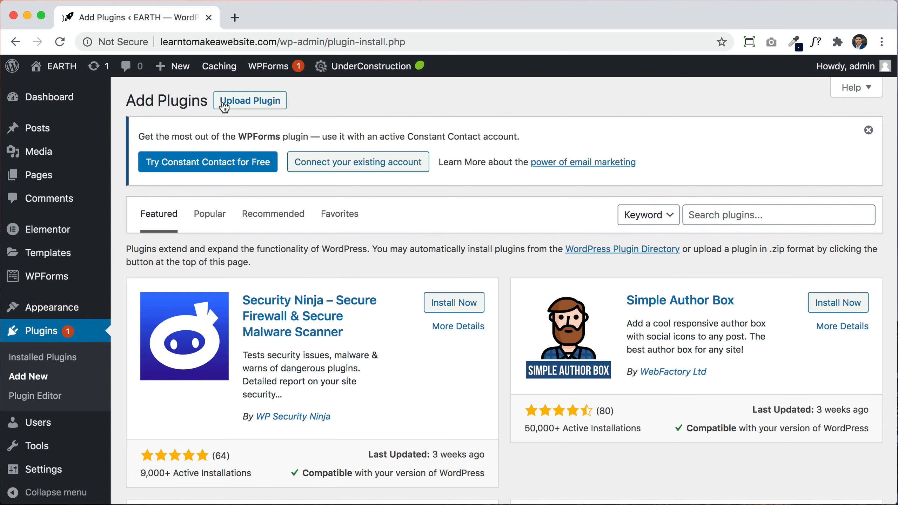
pyautogui.click(703, 211)
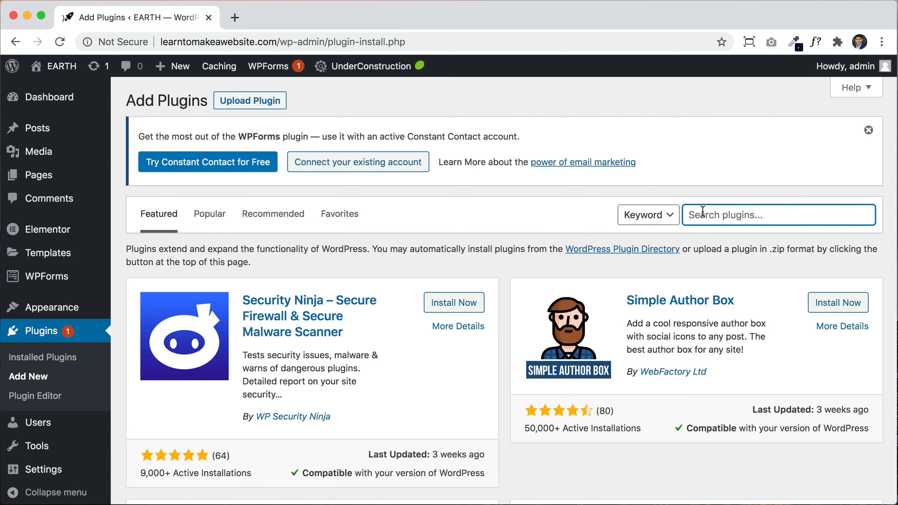
pyautogui.write('simple ssl')
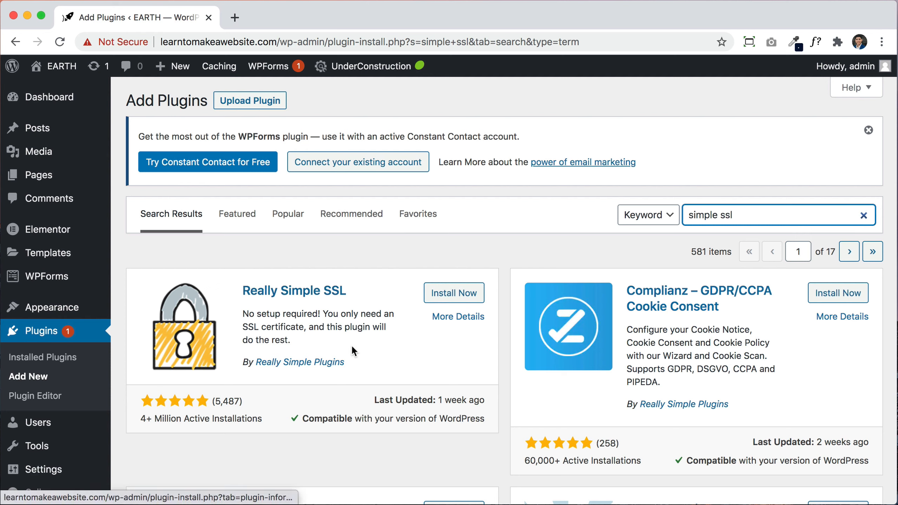
pyautogui.click(453, 298)
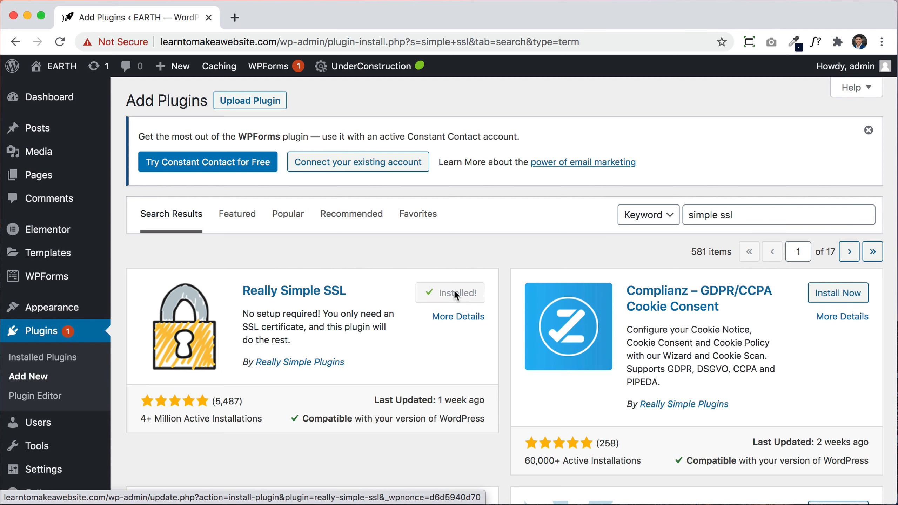
pyautogui.click(455, 295)
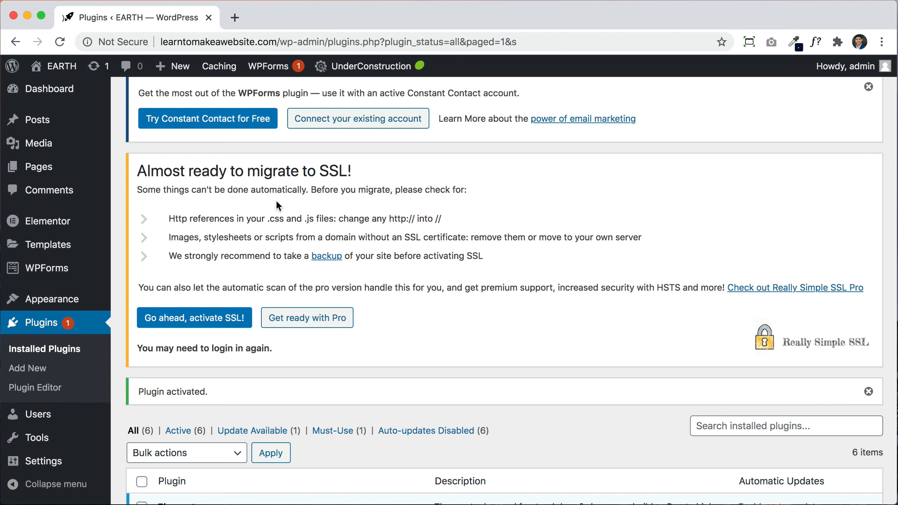
# Step: Activate SSL site-wide, log back in, and confirm the administration email is correct
pyautogui.click(184, 328)
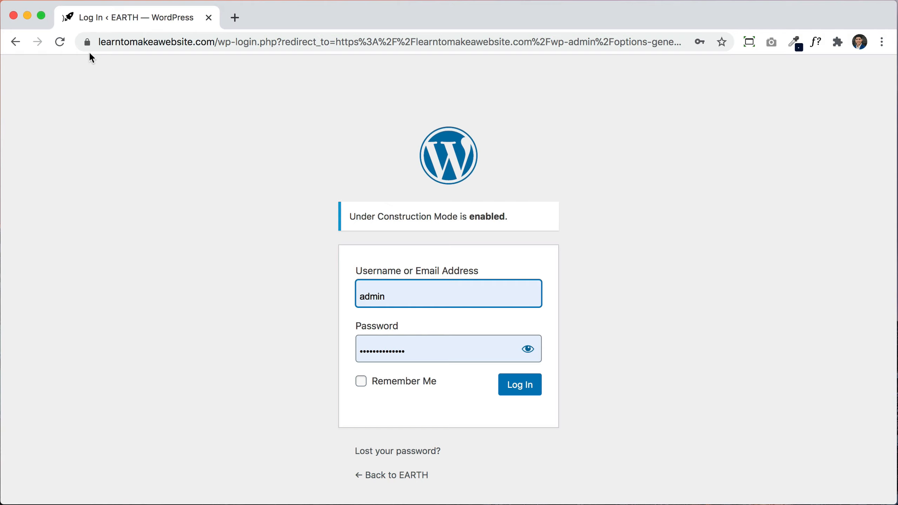
pyautogui.click(526, 387)
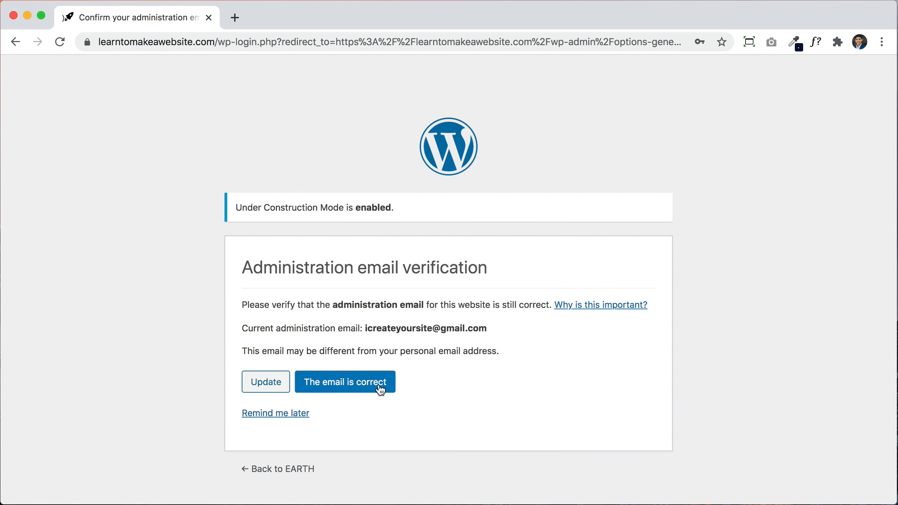
pyautogui.click(345, 388)
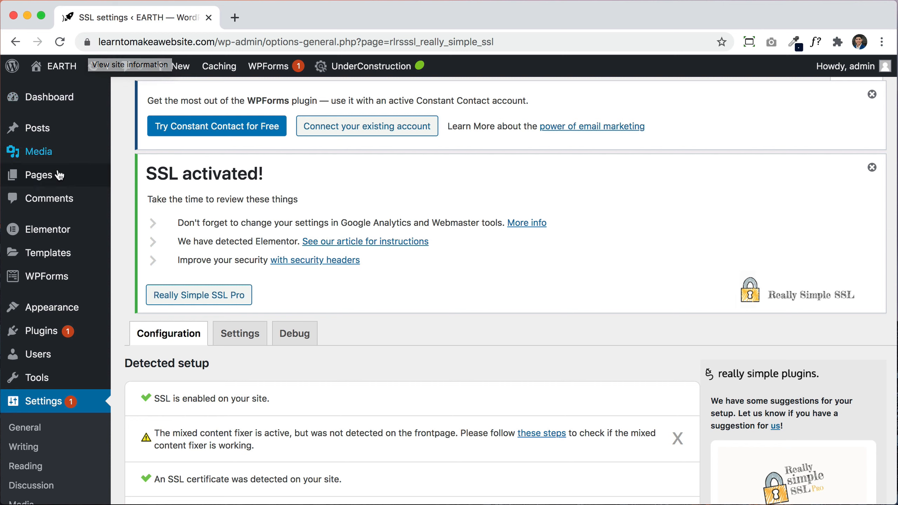
# Step: Open Elementor's Tools page on its Replace URL tab
pyautogui.moveTo(51, 232)
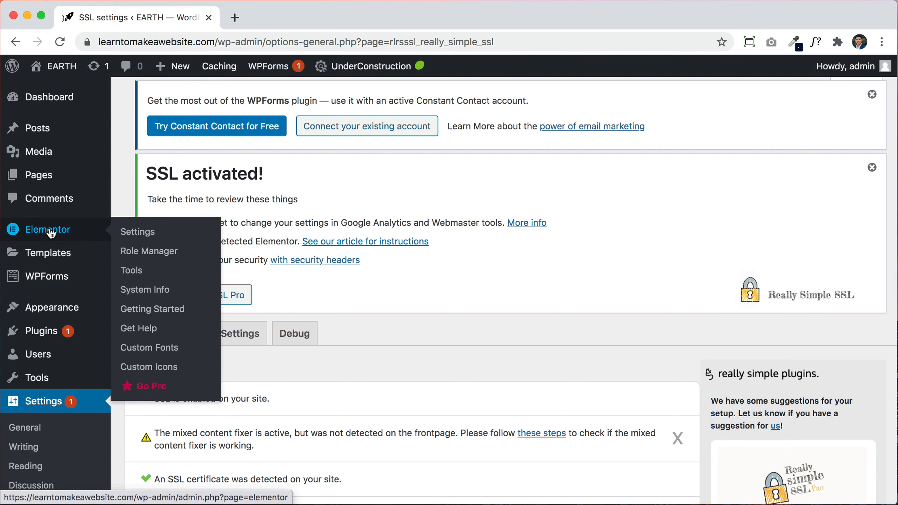
pyautogui.click(136, 273)
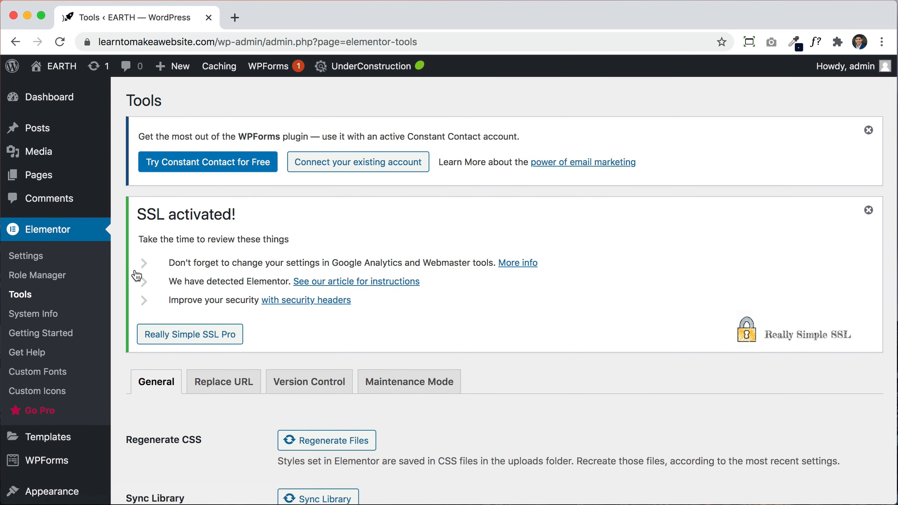
pyautogui.click(218, 384)
# Step: Copy the https site address and paste it as Elementor's new URL
pyautogui.scroll(-3, 467, 367)
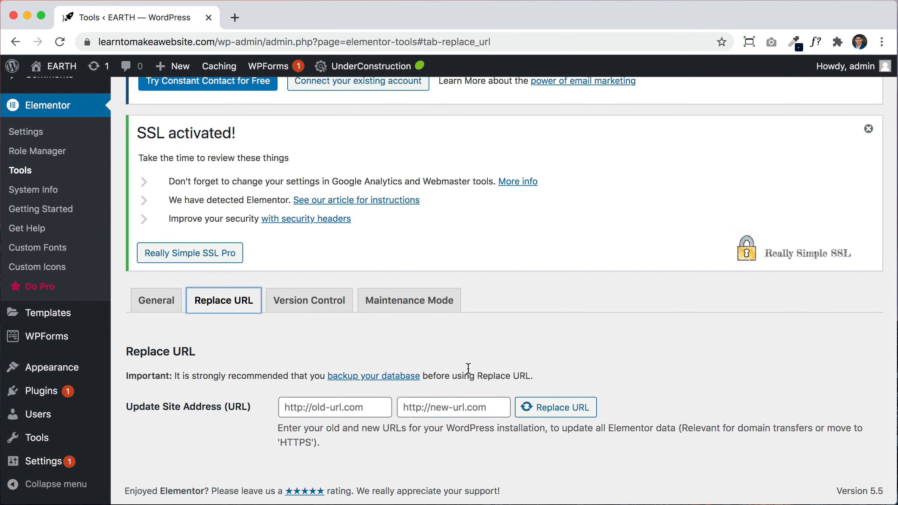
pyautogui.moveTo(215, 42); pyautogui.dragTo(90, 44)
pyautogui.press('super+c')
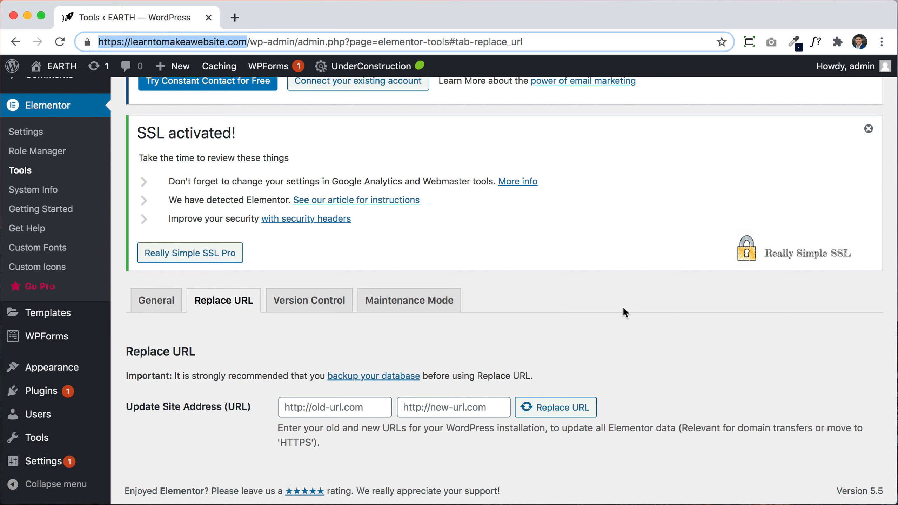
pyautogui.click(758, 374)
pyautogui.click(463, 399)
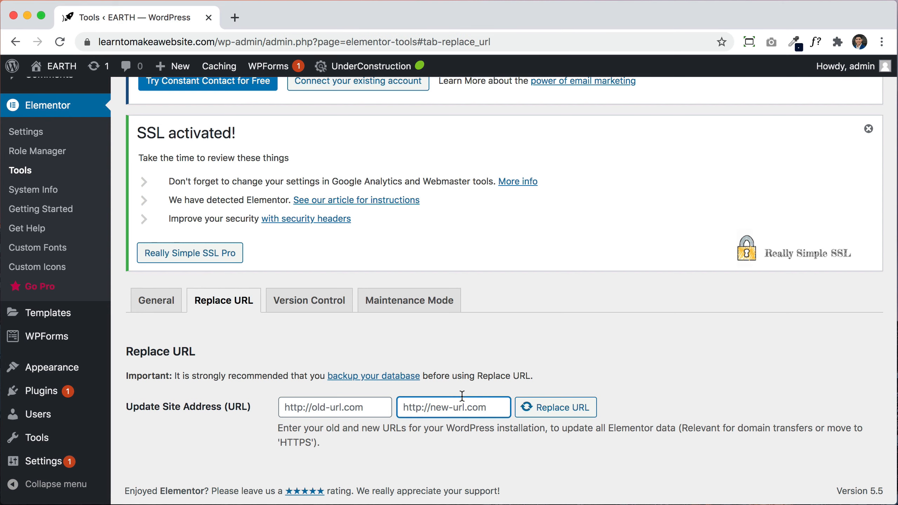
pyautogui.press('super+v')
pyautogui.click(552, 362)
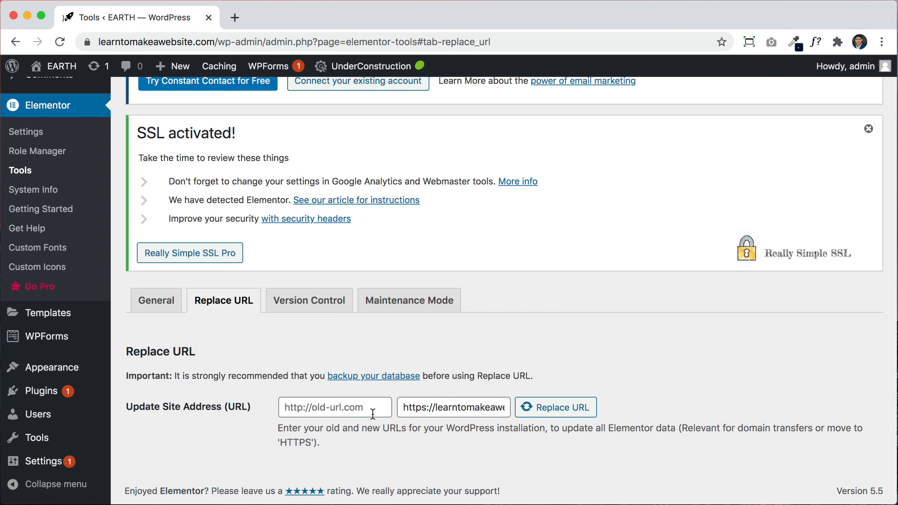
# Step: Enter the http version of the site address as the old URL and run Replace URL
pyautogui.click(357, 410)
pyautogui.press('super+v')
pyautogui.click(347, 434)
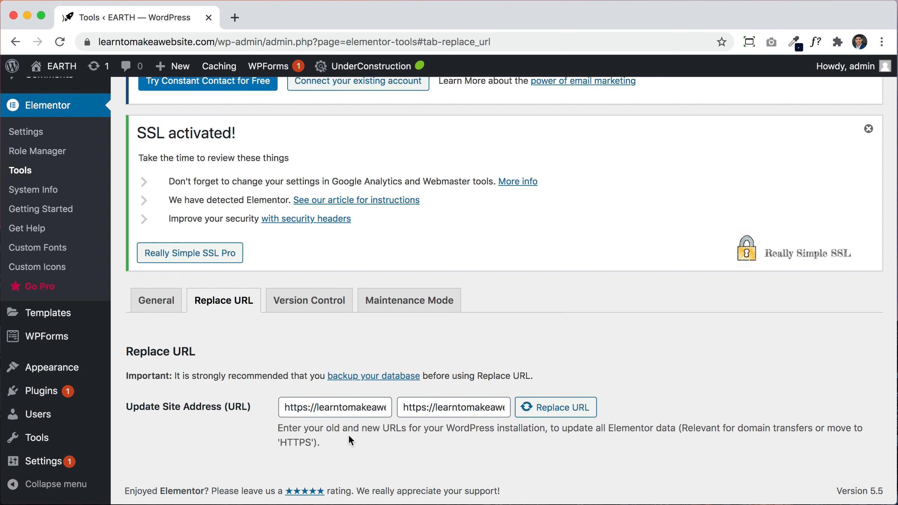
pyautogui.click(306, 407)
pyautogui.press('BackSpace')
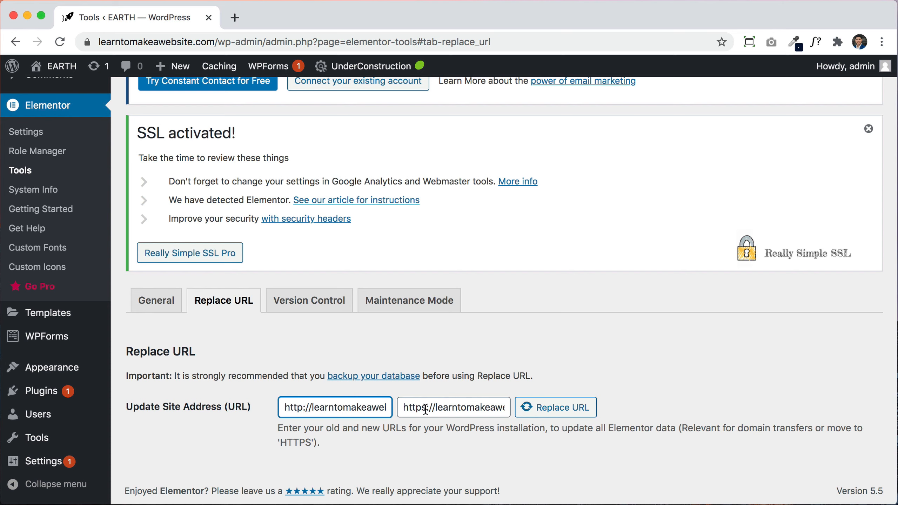
pyautogui.click(445, 447)
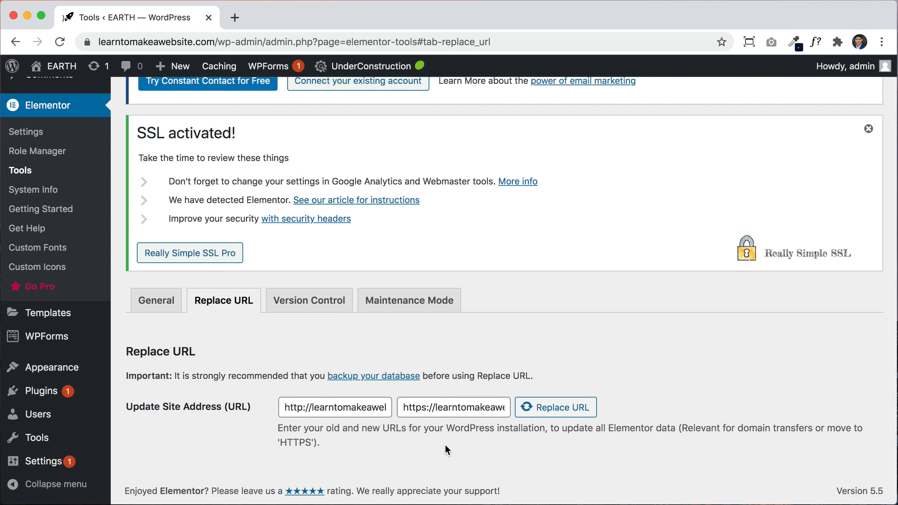
pyautogui.click(570, 411)
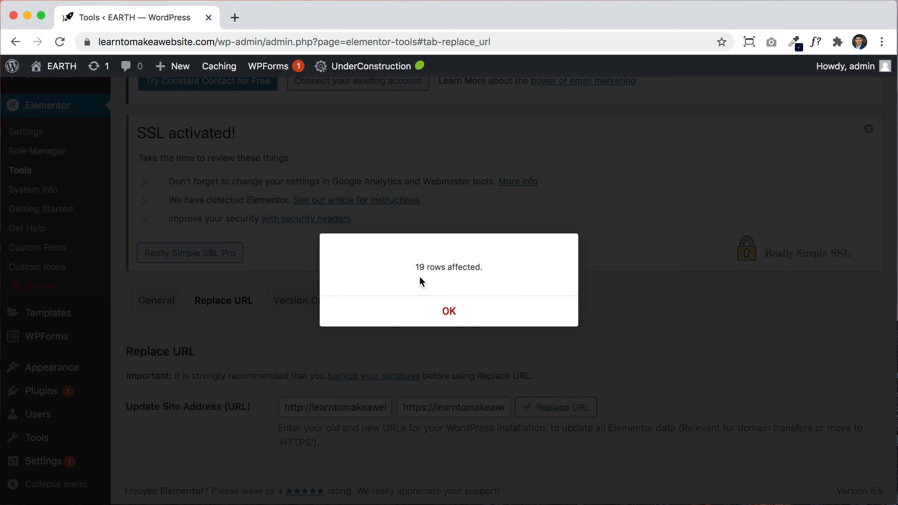
# Step: Dismiss the 19-rows result, regenerate Elementor CSS files, sync the library, and open the home page
pyautogui.click(451, 313)
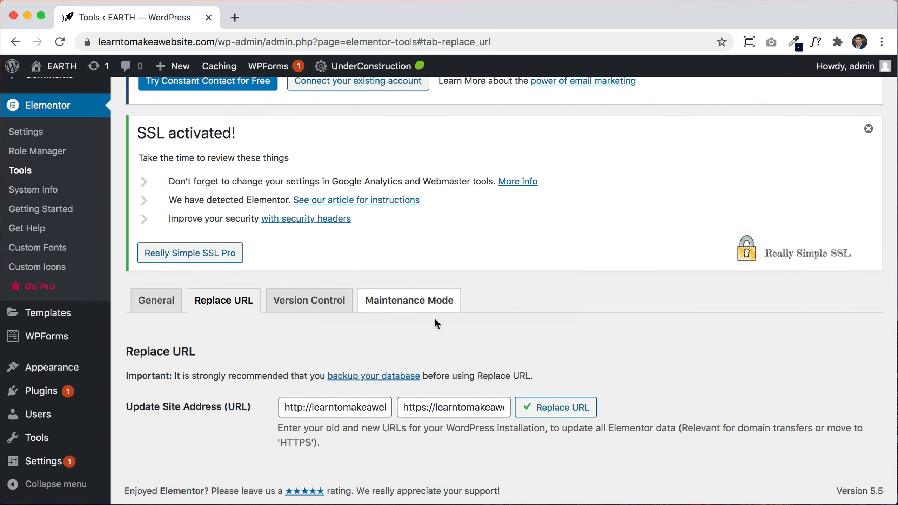
pyautogui.click(149, 305)
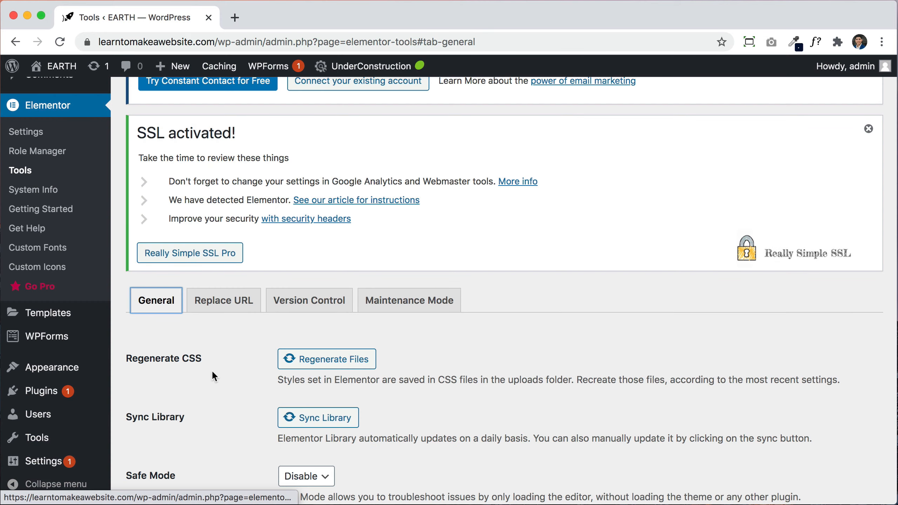
pyautogui.click(329, 369)
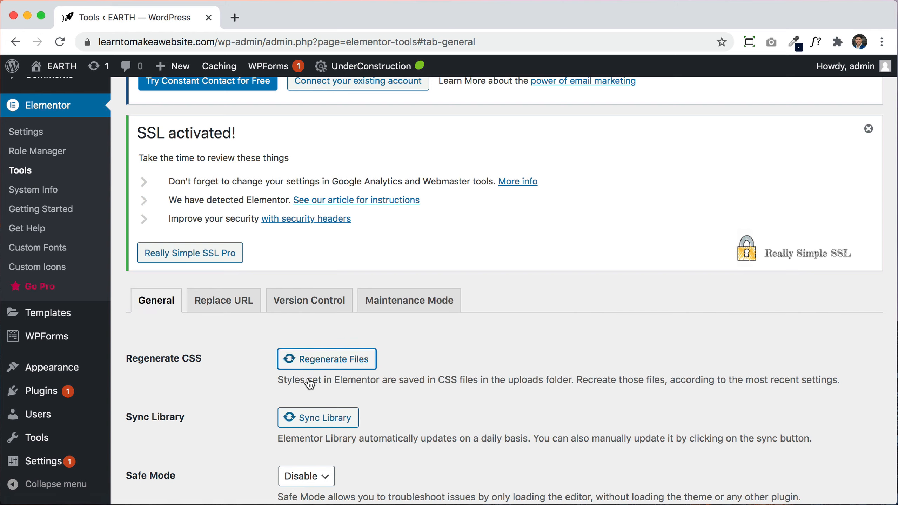
pyautogui.click(318, 422)
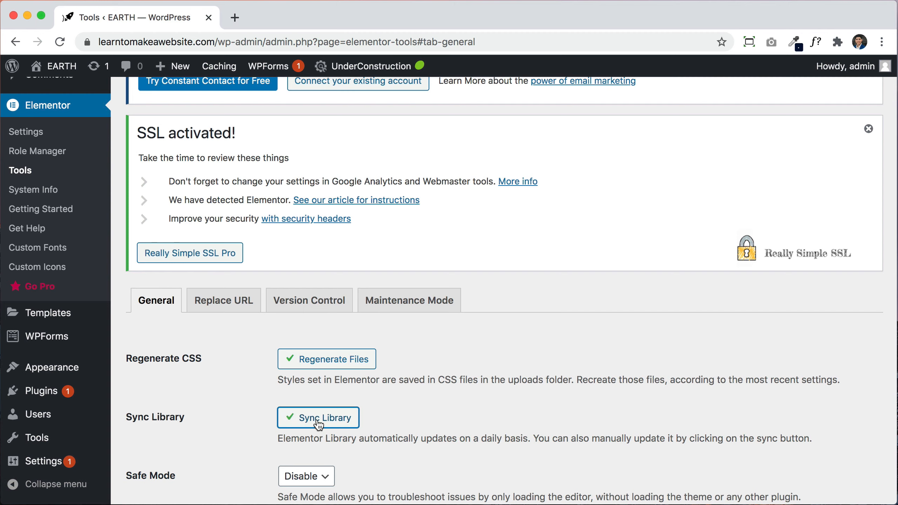
pyautogui.click(58, 70)
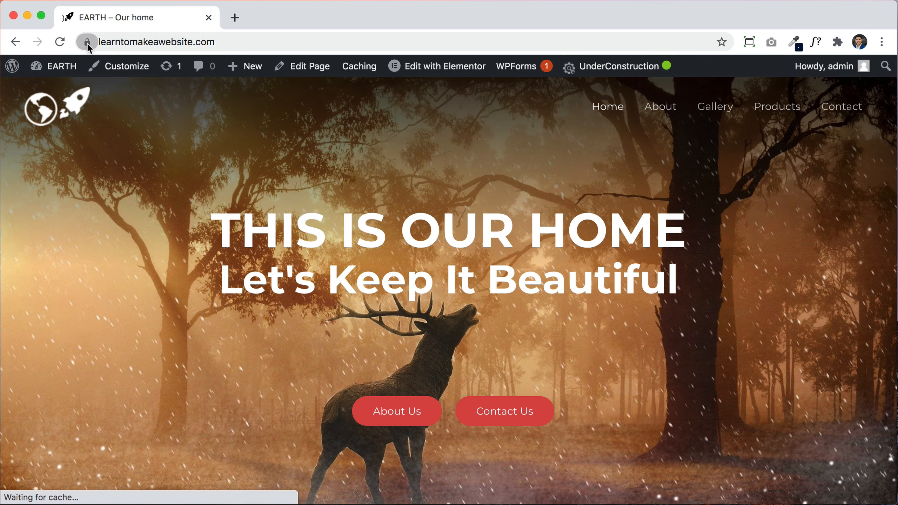
# Step: Verify the home page loads securely over HTTPS, then switch Under Construction mode OFF
pyautogui.click(87, 44)
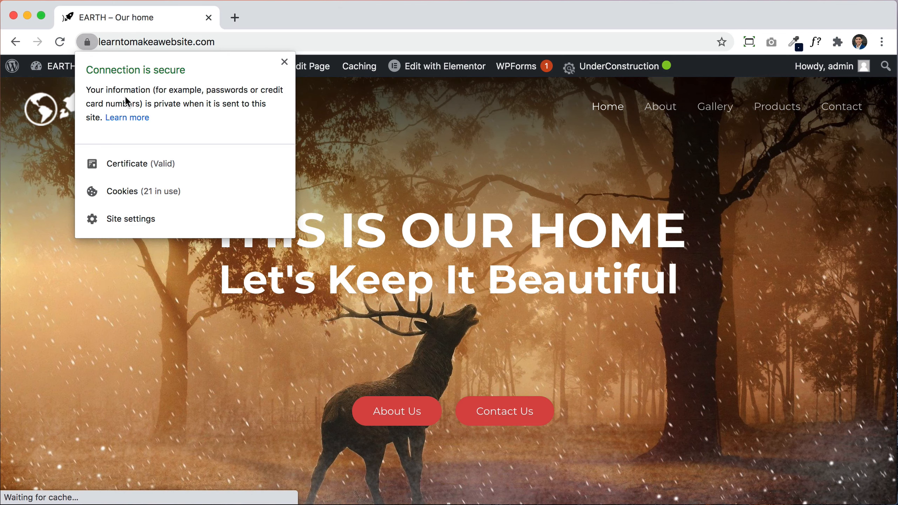
pyautogui.click(422, 167)
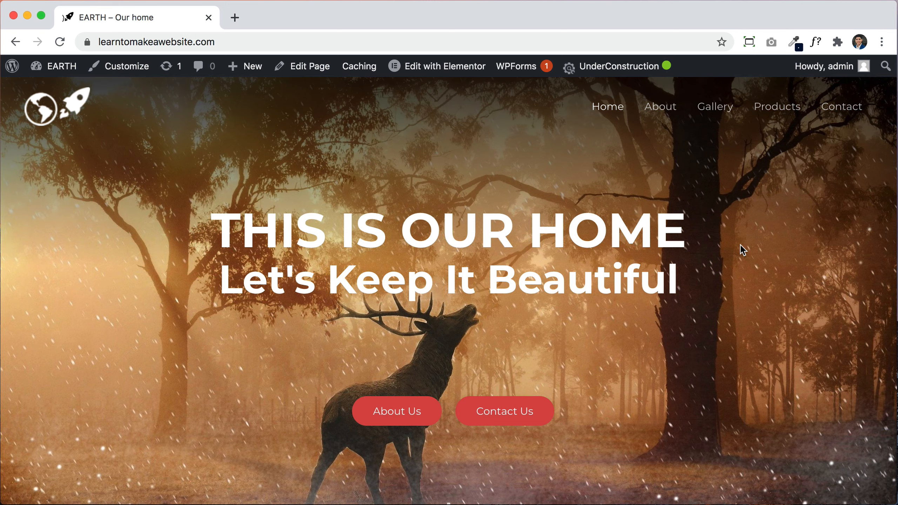
pyautogui.scroll(-10, 740, 245)
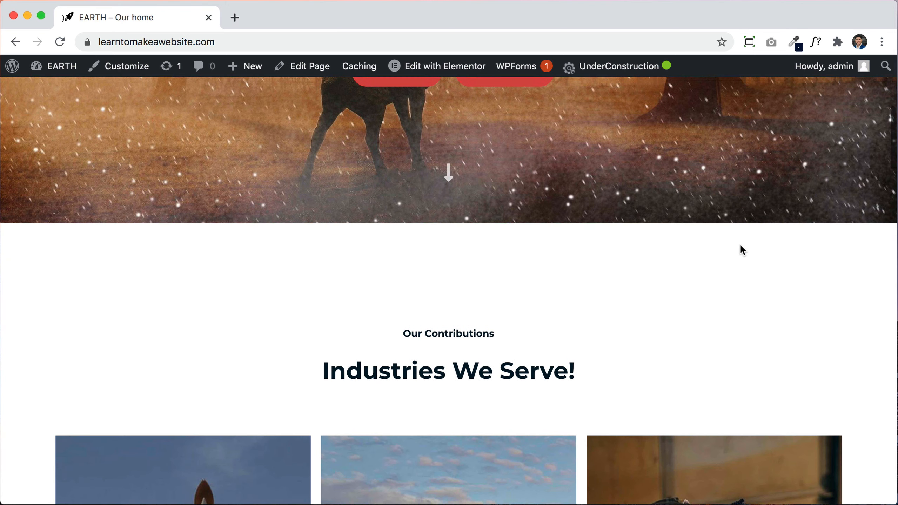
pyautogui.scroll(-10, 740, 244)
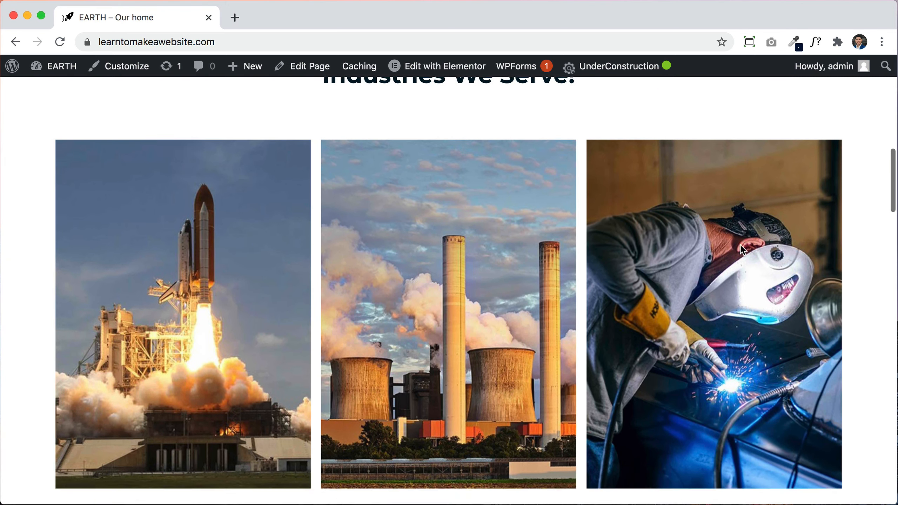
pyautogui.scroll(-10, 740, 244)
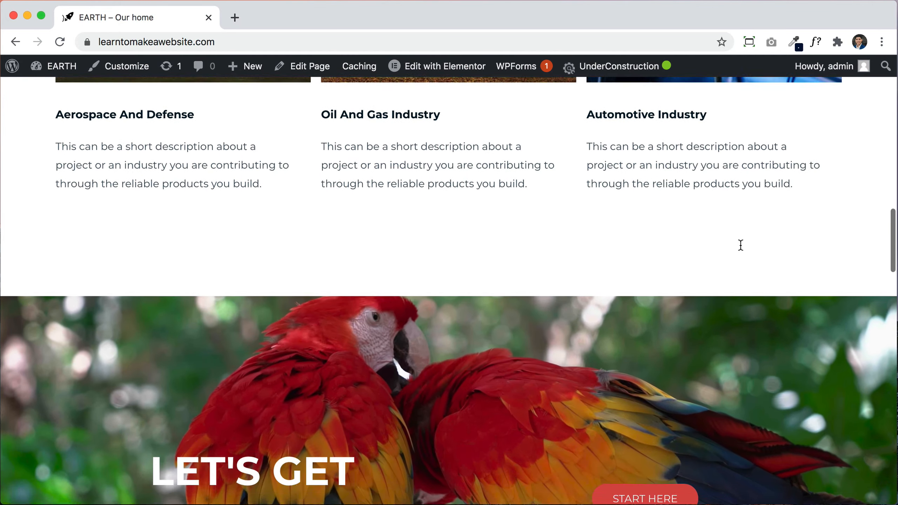
pyautogui.scroll(-10, 739, 245)
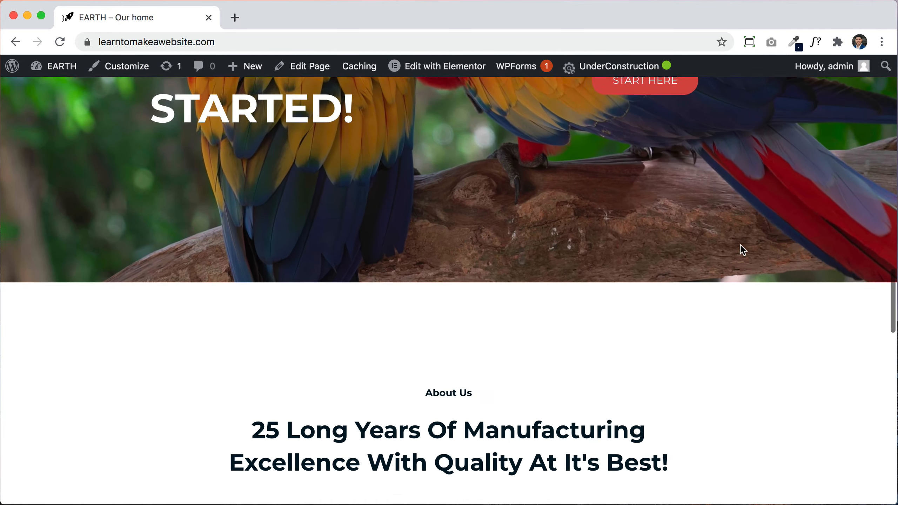
pyautogui.scroll(-8, 741, 247)
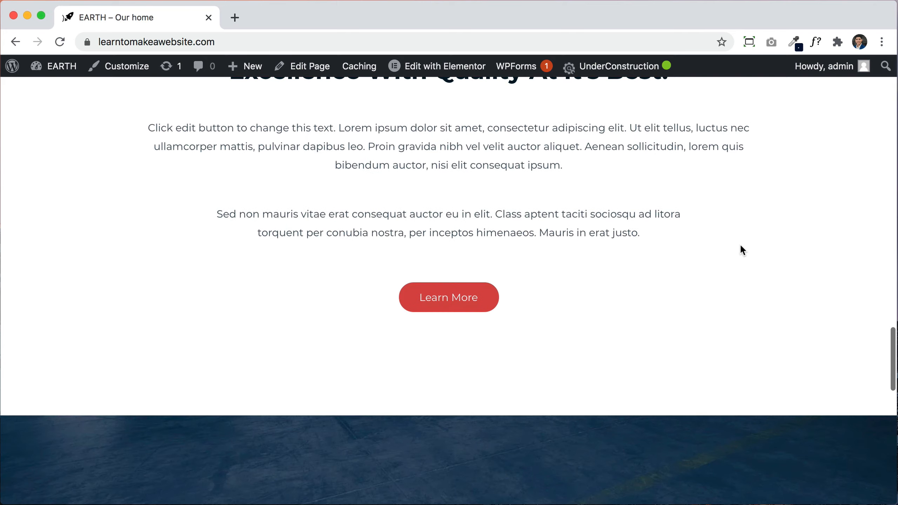
pyautogui.scroll(12, 739, 245)
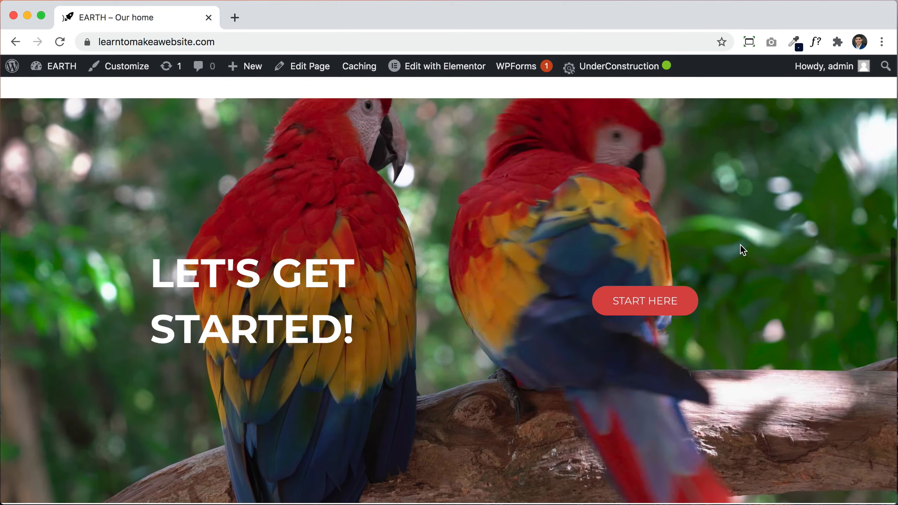
pyautogui.scroll(-15, 740, 245)
pyautogui.scroll(2, 740, 245)
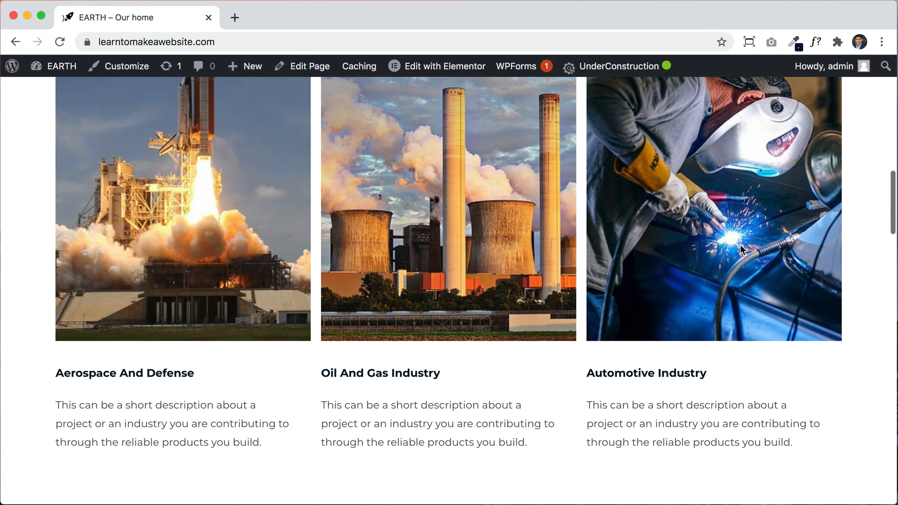
pyautogui.scroll(15, 739, 244)
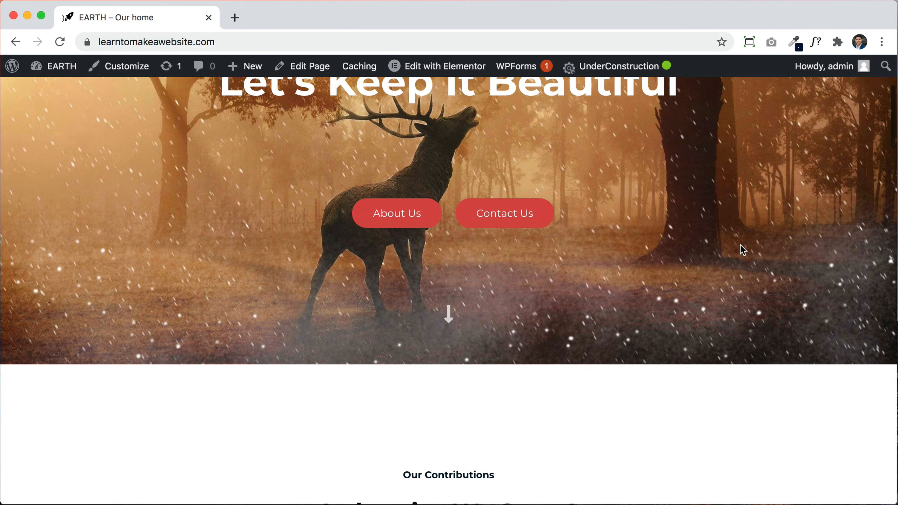
pyautogui.scroll(1, 740, 245)
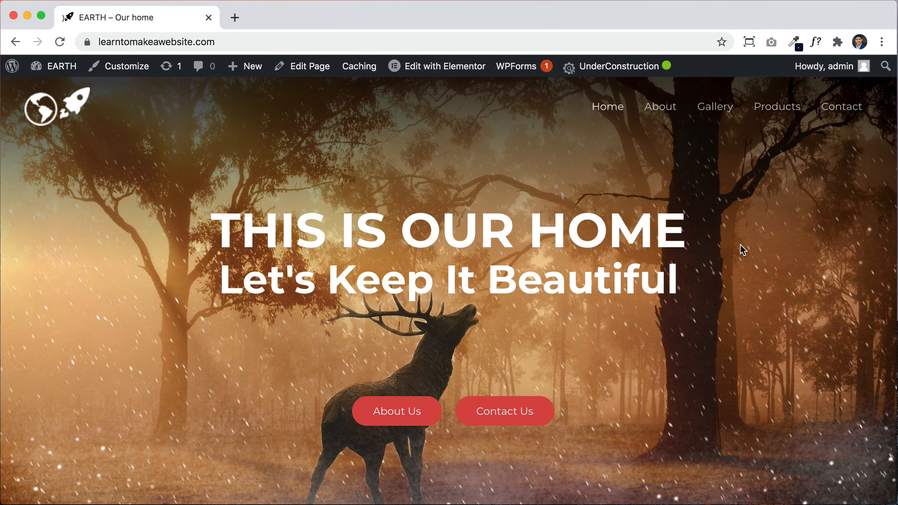
pyautogui.moveTo(597, 69)
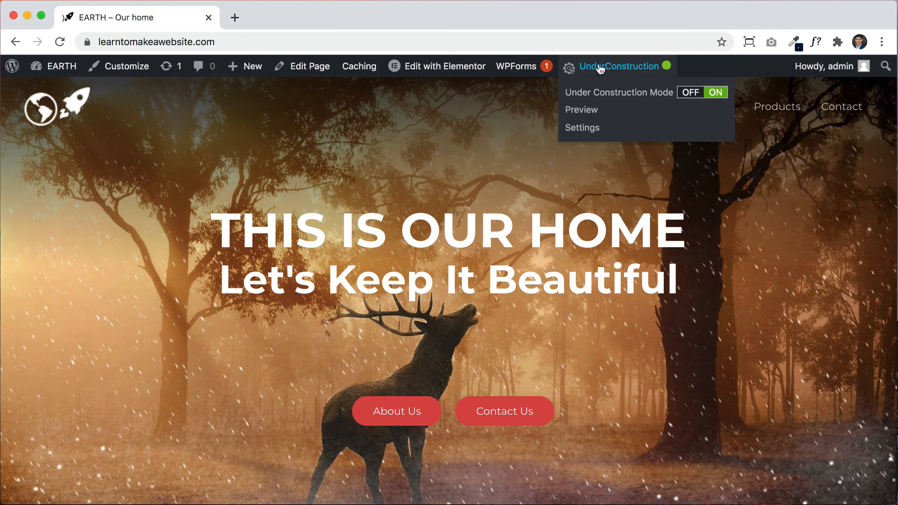
pyautogui.click(691, 93)
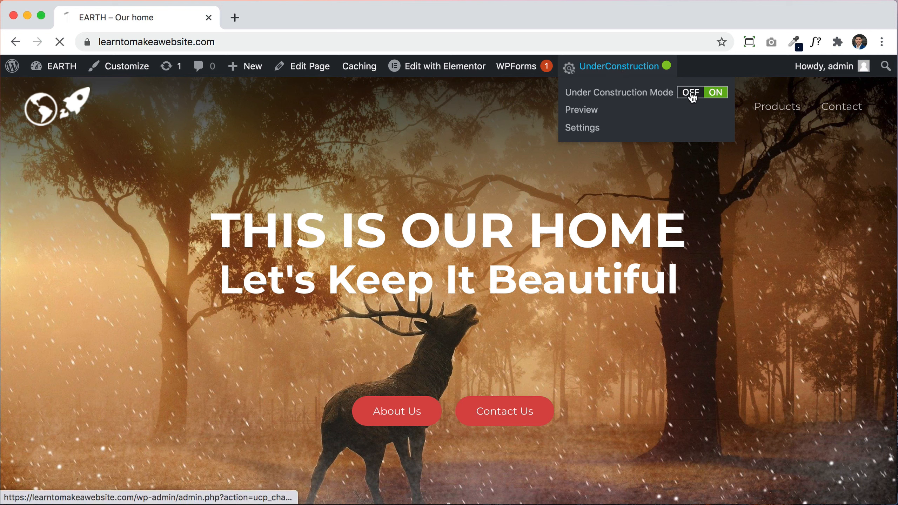